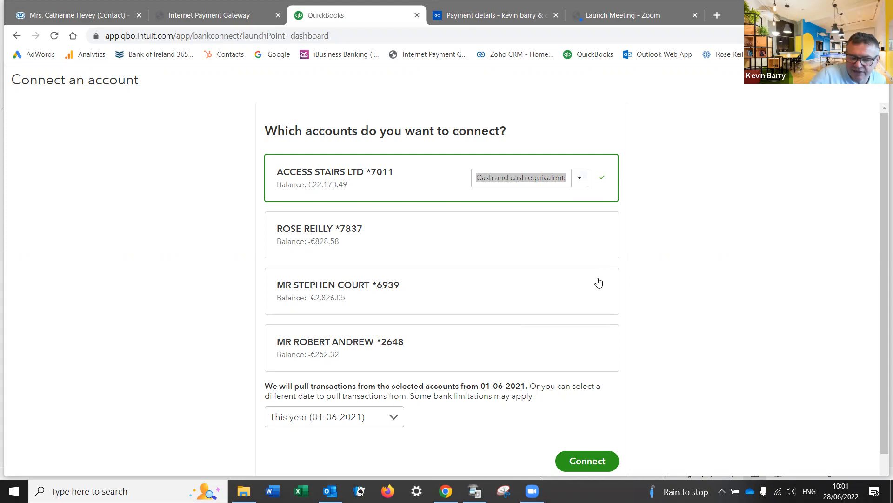
Step: Check the ACCESS STAIRS LTD account type list without changing it, then go back to the dashboard
left_click(746, 288)
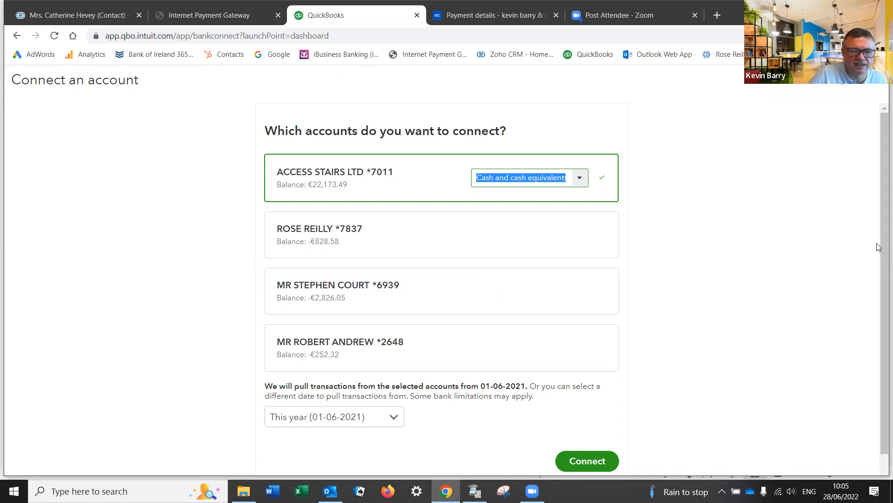
scroll(275, 246, "down", 2)
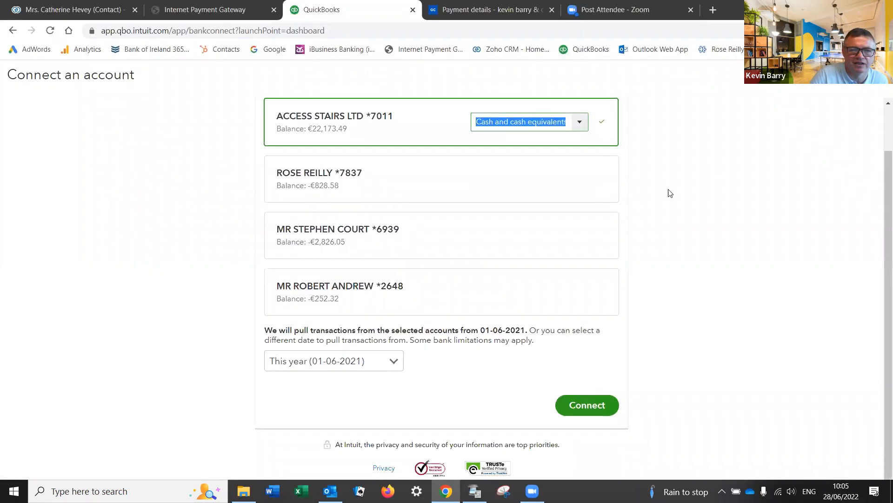
left_click(704, 191)
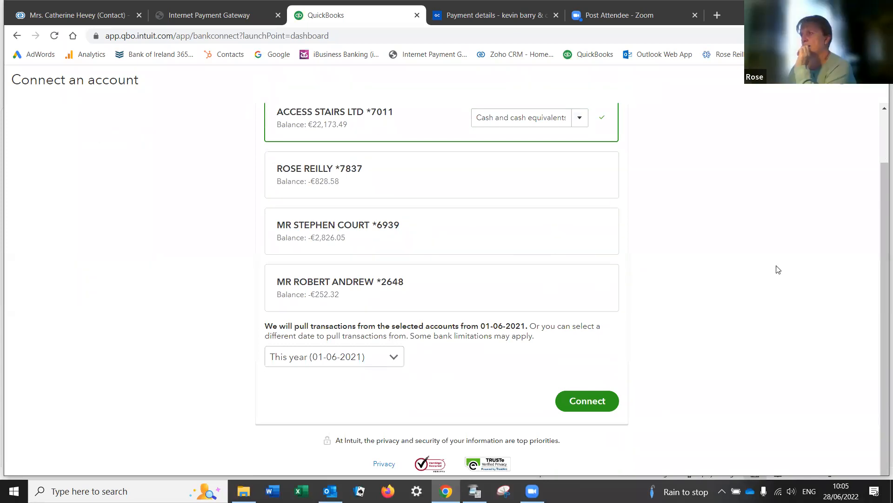
scroll(753, 246, "up", 2)
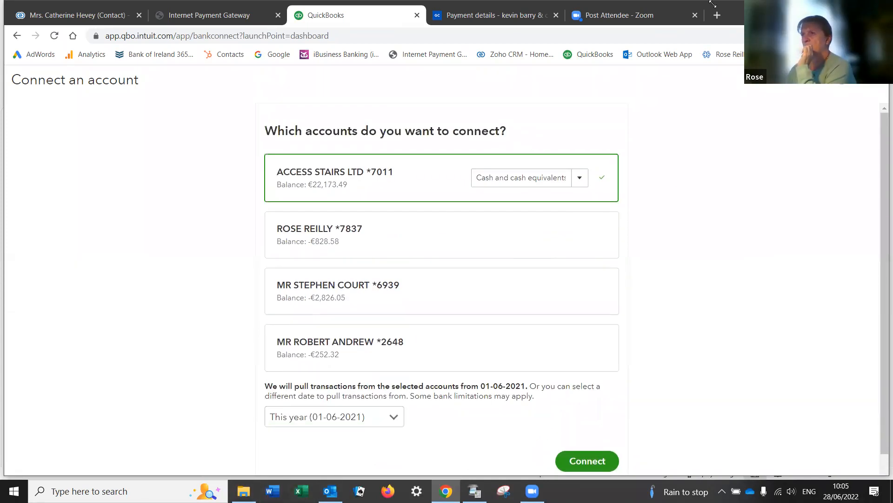
left_click(521, 177)
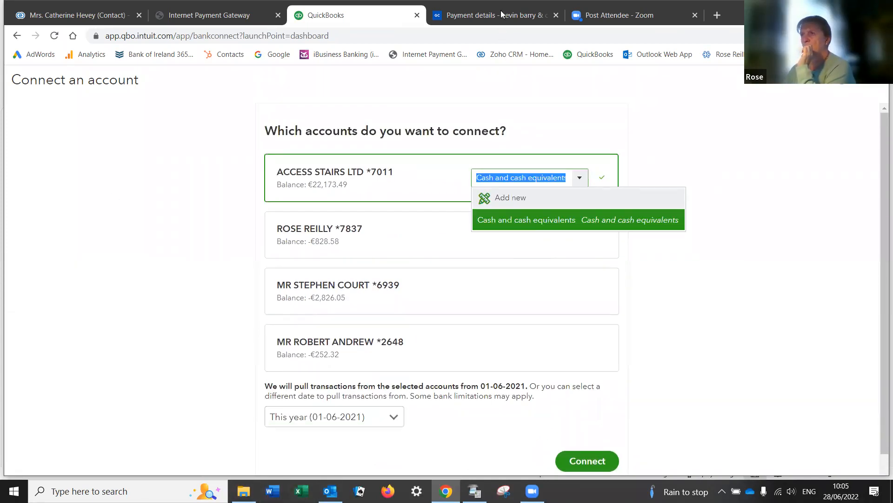
left_click(529, 145)
left_click(14, 41)
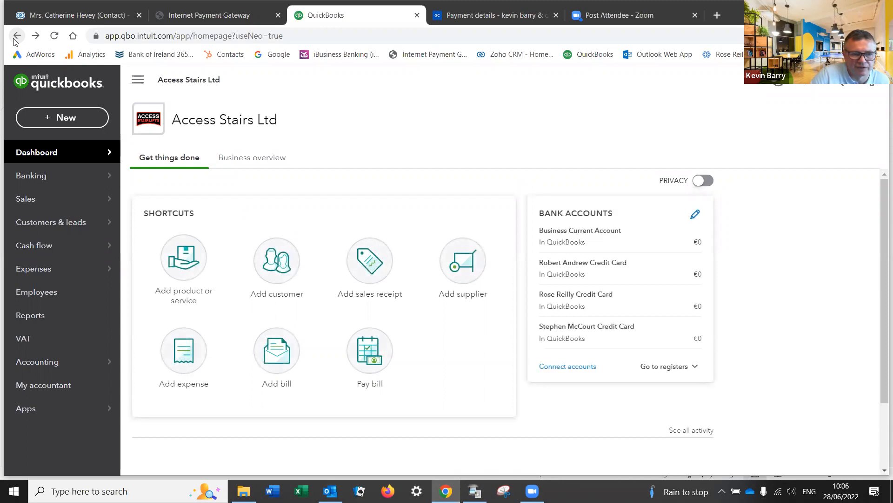
Step: From Banking, start connecting a new account and expand the full list of supported banks
mouse_move(35, 179)
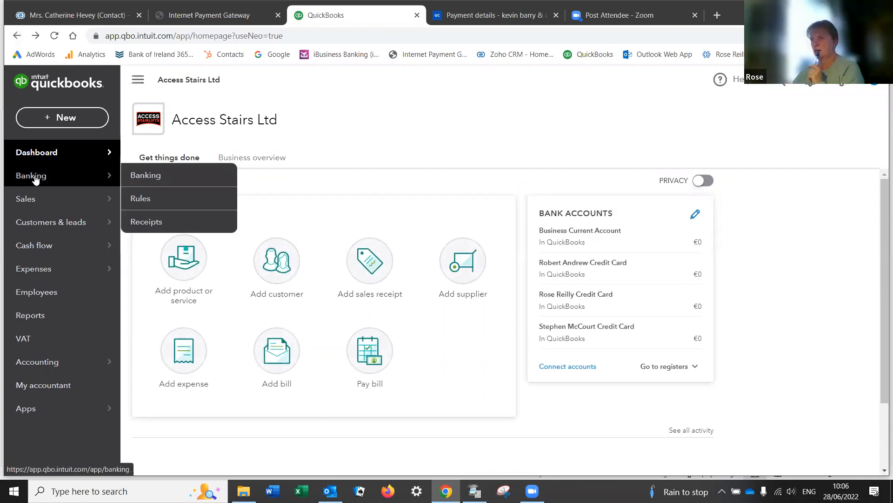
left_click(161, 176)
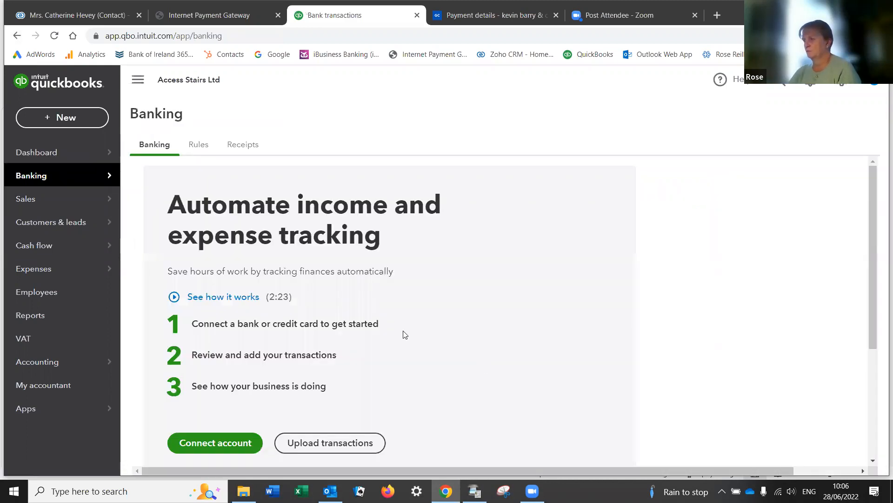
left_click(231, 445)
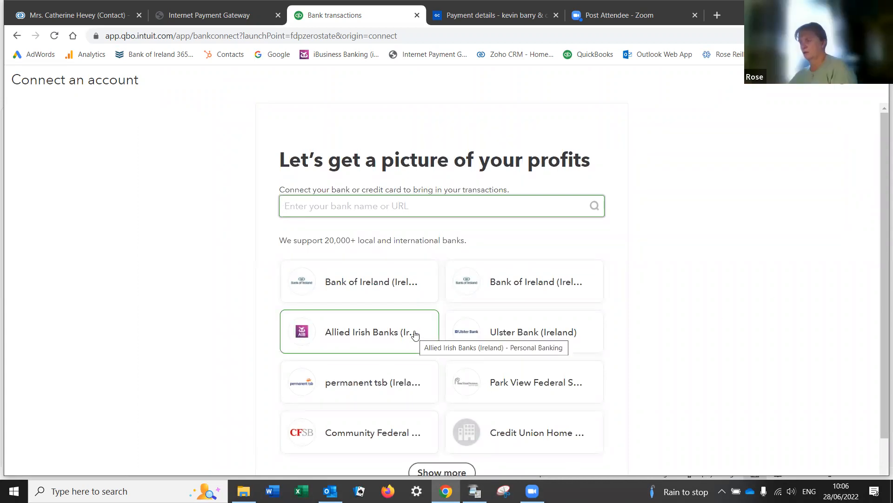
scroll(491, 365, "down", 2)
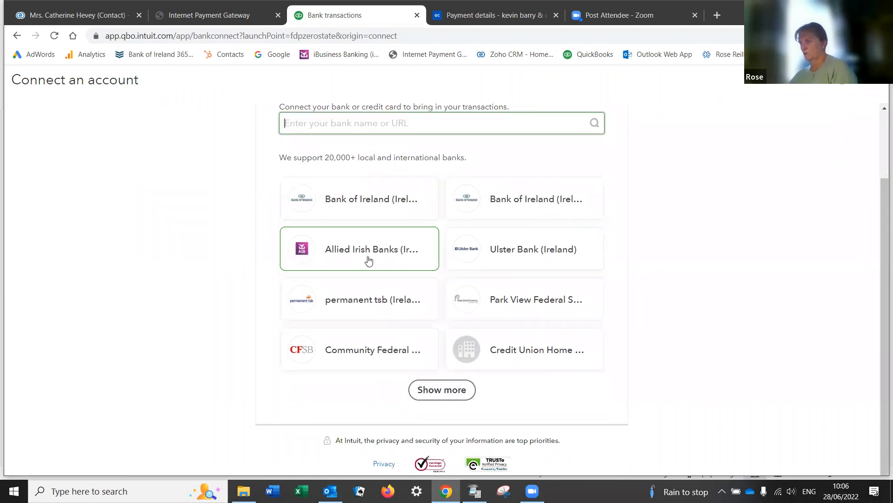
left_click(441, 390)
scroll(441, 390, "down", 5)
scroll(441, 390, "down", 1)
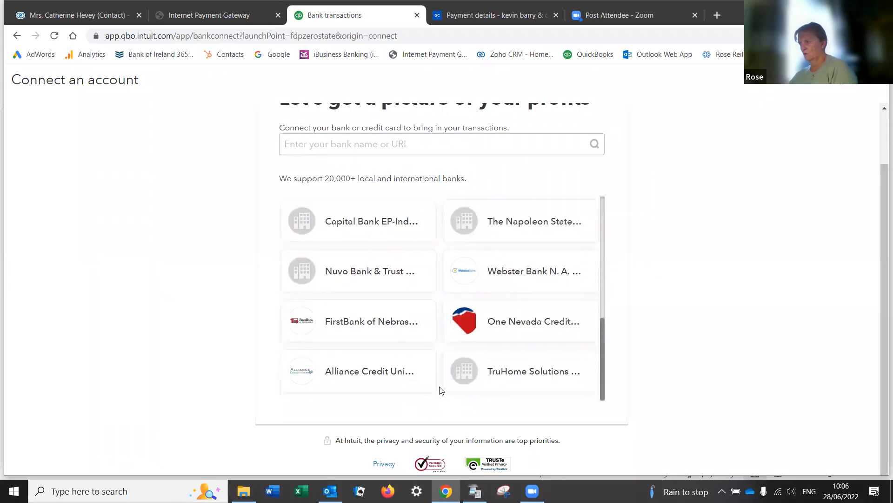
scroll(441, 390, "up", 7)
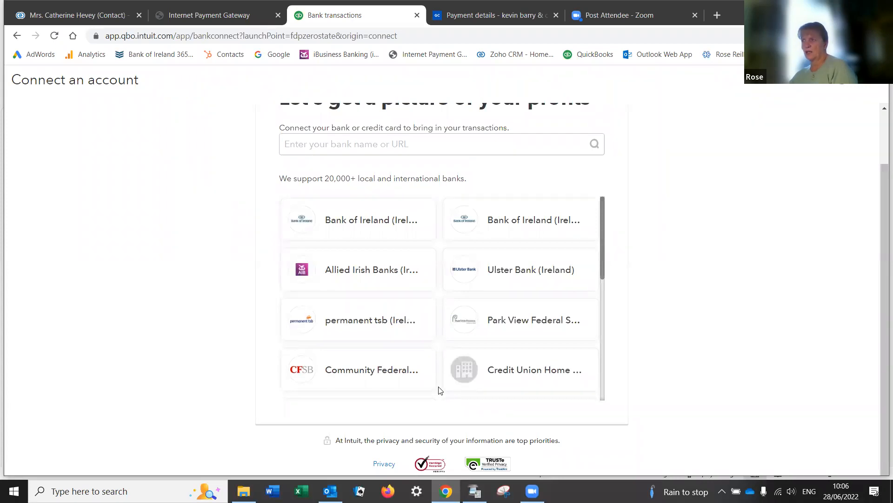
scroll(435, 388, "up", 2)
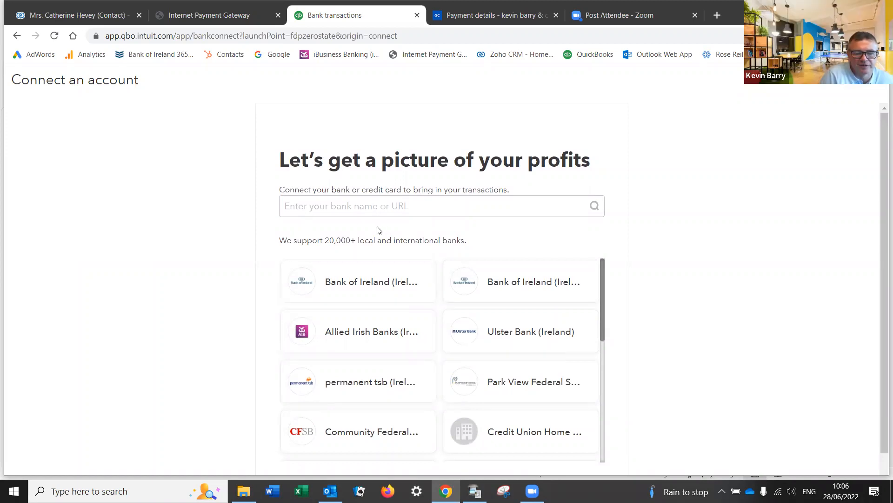
Step: Search 'allied', pick Allied Irish Banks Business/Corporate Banking, and agree to 90-day data sharing
left_click(369, 212)
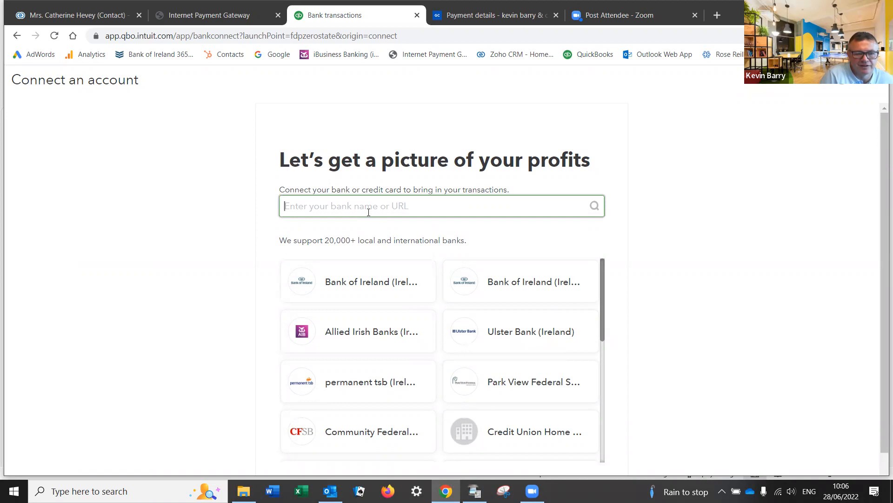
type("allied")
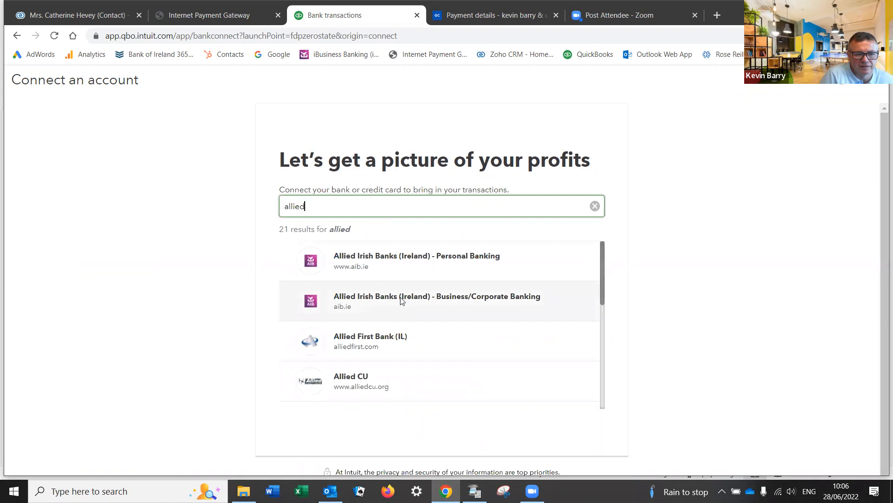
left_click(401, 300)
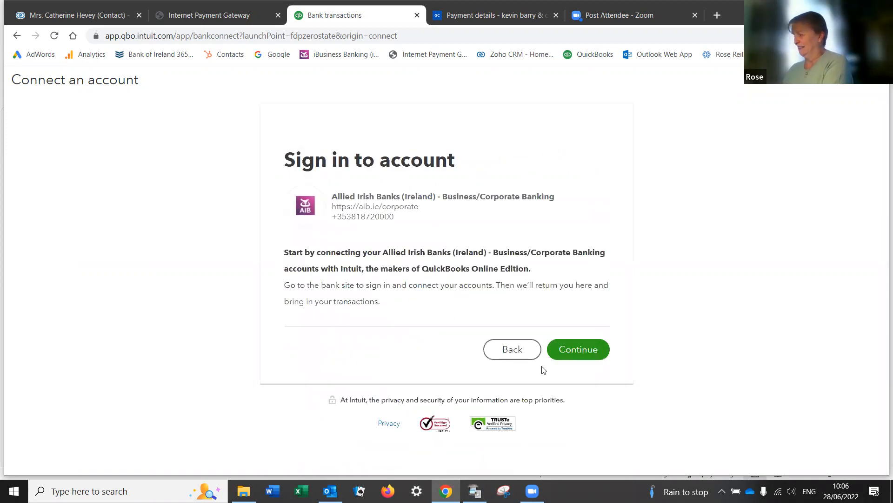
left_click(577, 351)
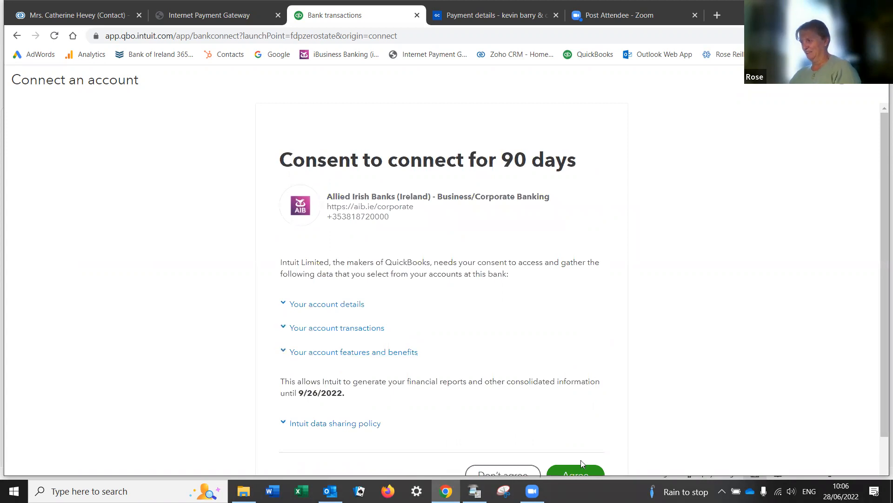
scroll(580, 460, "down", 2)
left_click(569, 415)
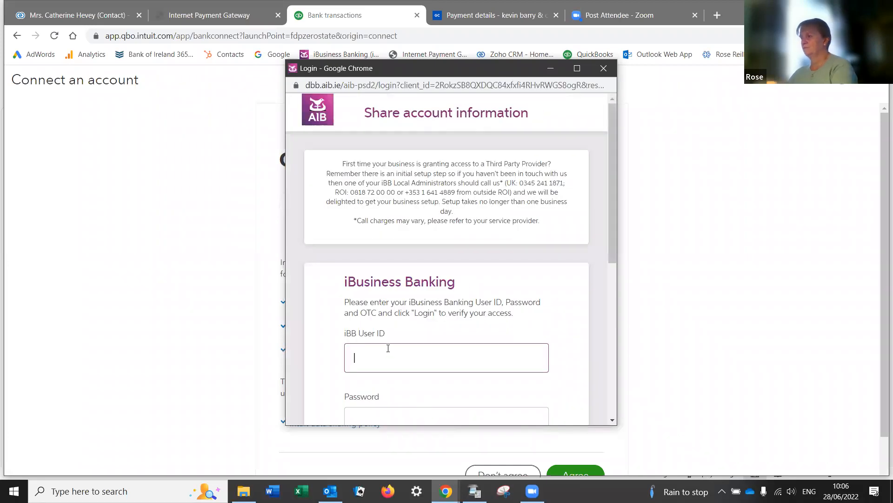
Step: Sign in to AIB iBusiness Banking with the user ID, password and one-time code
scroll(389, 337, "down", 2)
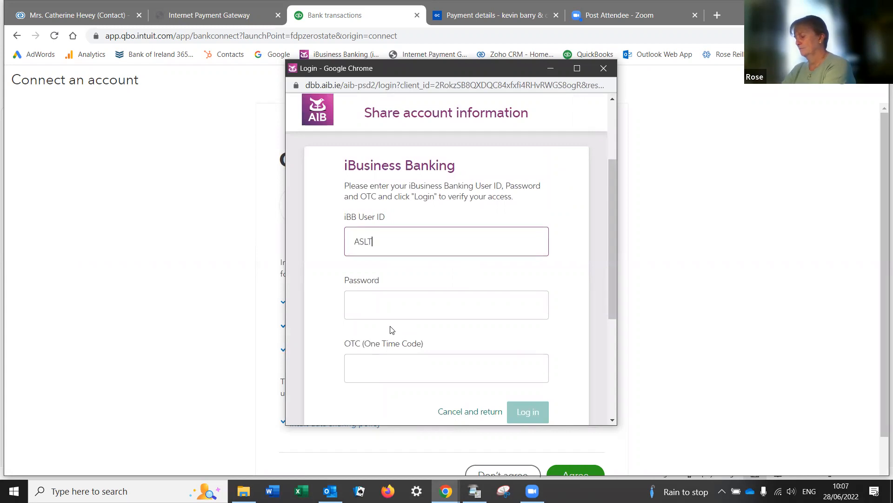
key("Tab")
type("****")
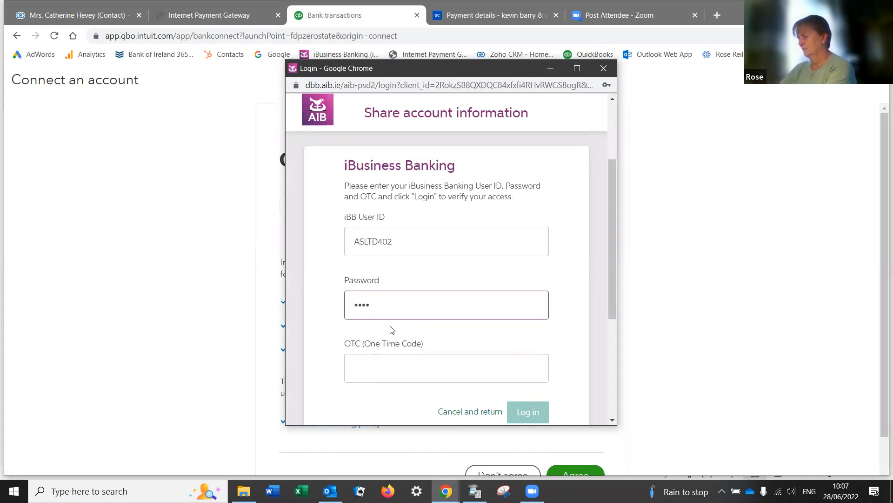
key("BackSpace")
type("***")
key("BackSpace")
type("*******")
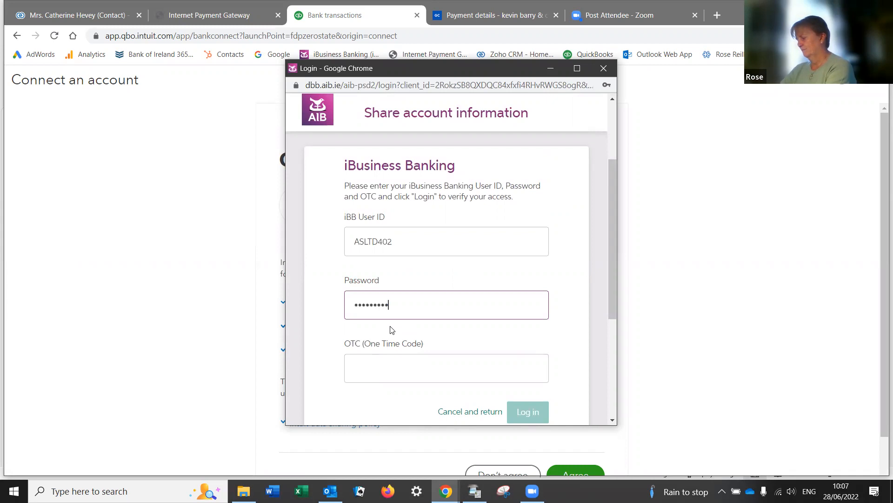
key("Tab")
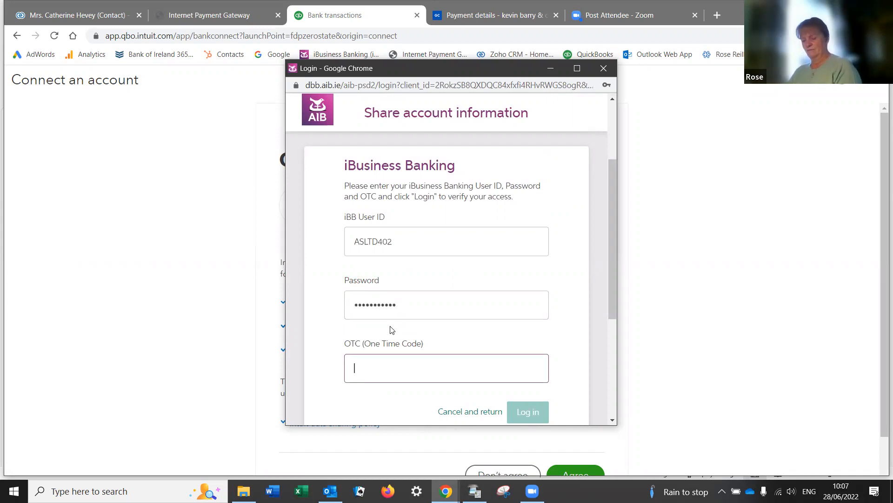
type("***")
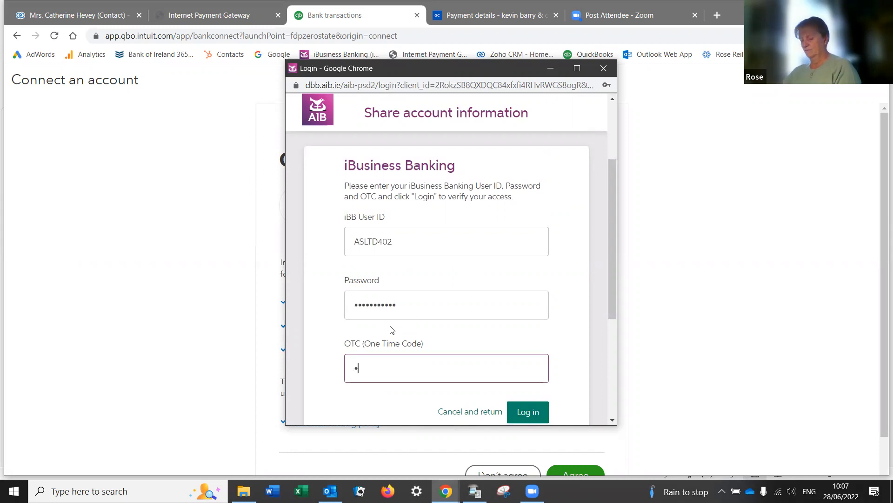
type("***")
left_click(530, 411)
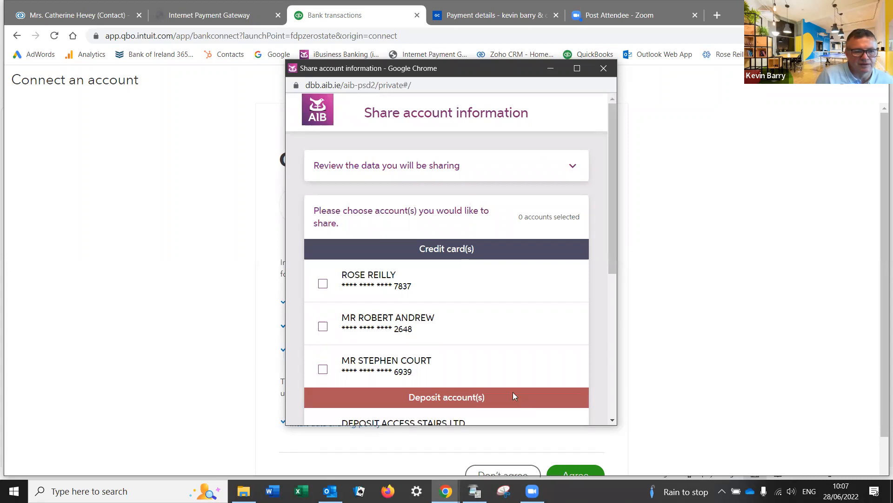
Step: Maximize the Share account information window to fill the screen
scroll(502, 387, "down", 1)
scroll(463, 375, "down", 1)
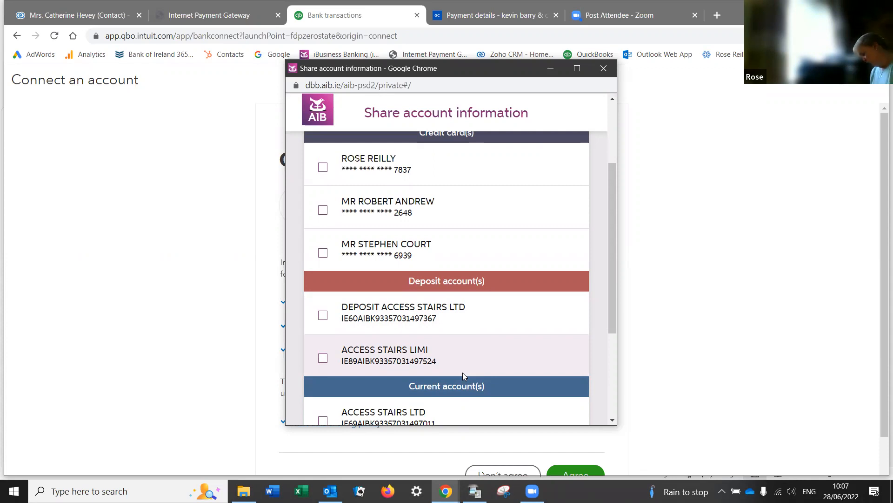
left_click(576, 68)
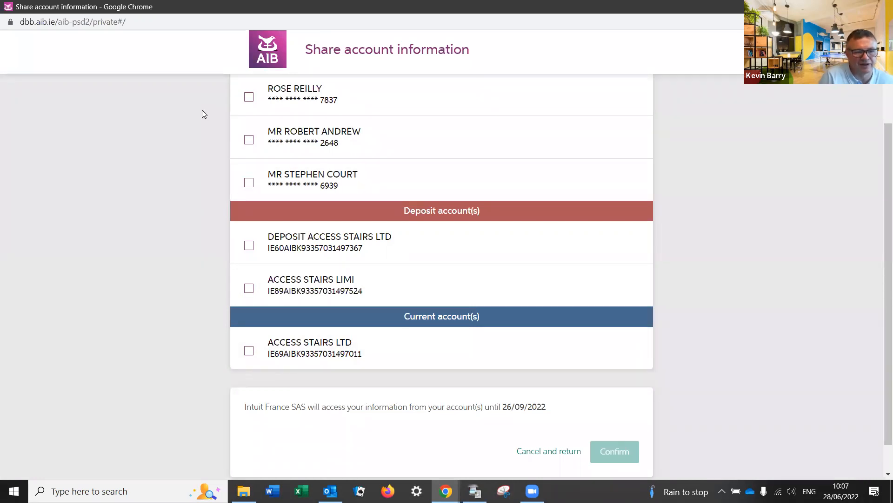
Step: Share all three credit cards, both deposit accounts and the business current account, then confirm
left_click(253, 101)
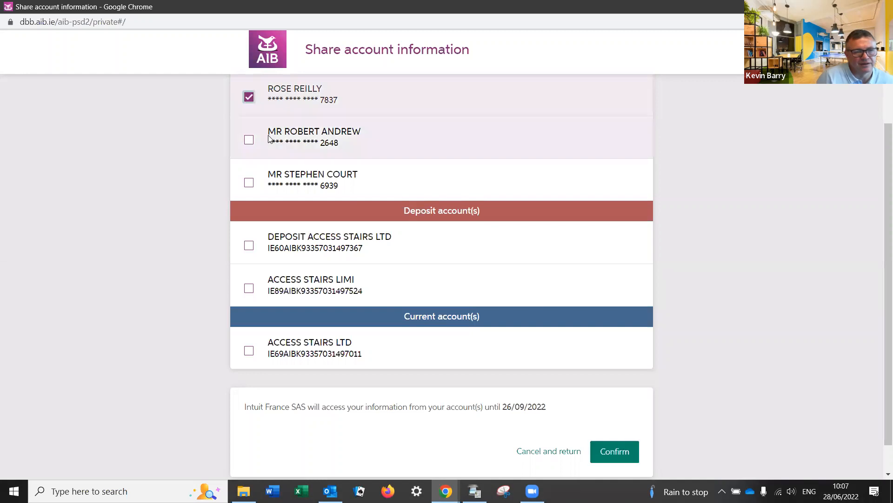
left_click(250, 141)
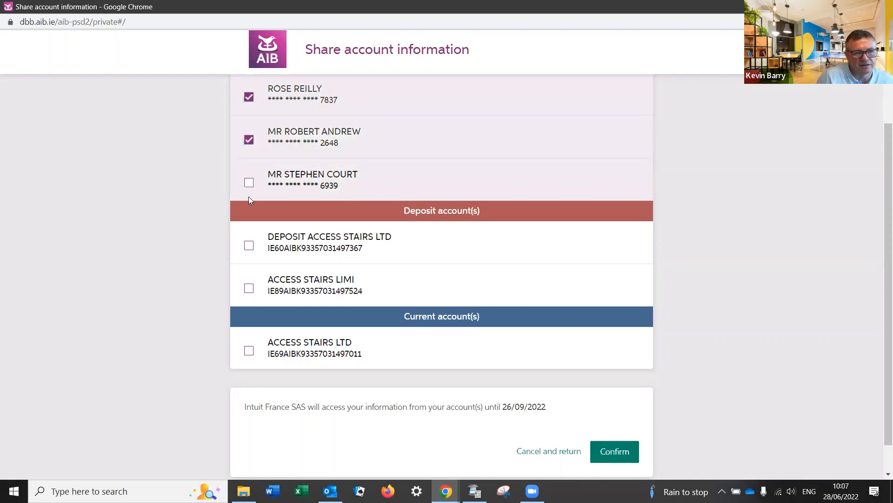
left_click(249, 182)
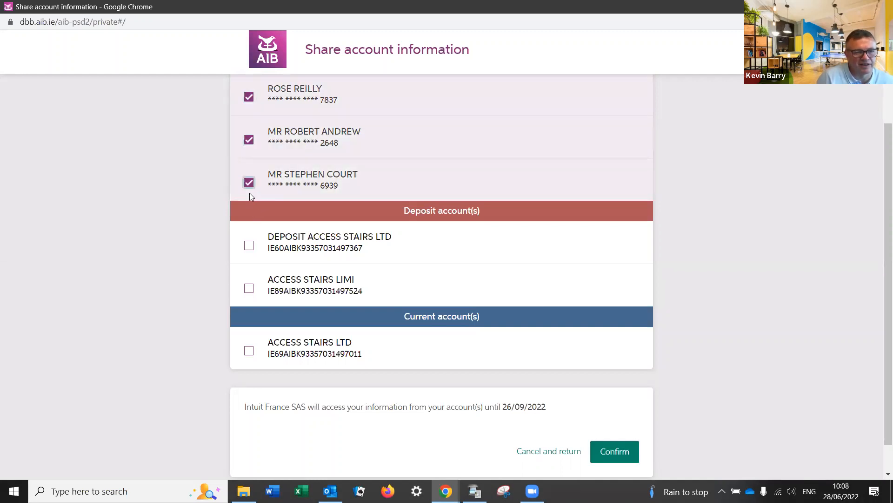
left_click(249, 246)
left_click(249, 289)
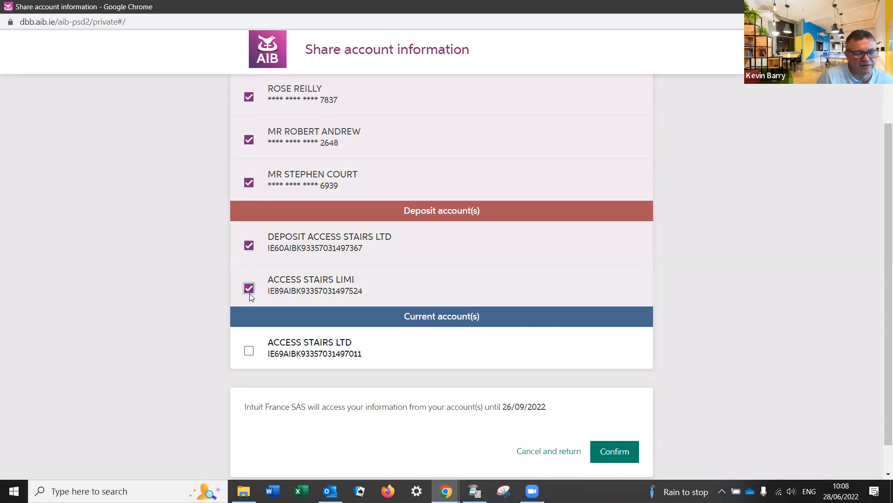
left_click(249, 349)
left_click(618, 455)
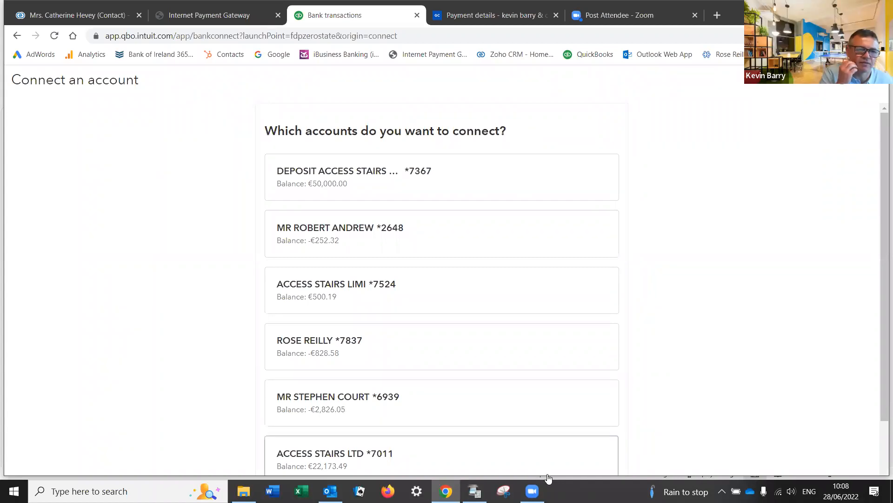
Step: Map the *7367 feed and ACCESS STAIRS LIMI to Business Current Account, and *2648 to its card account
left_click(402, 179)
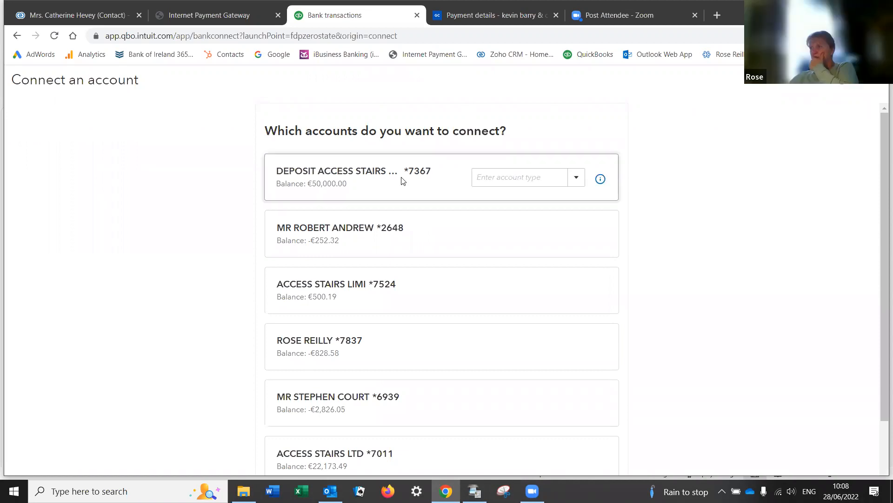
left_click(575, 178)
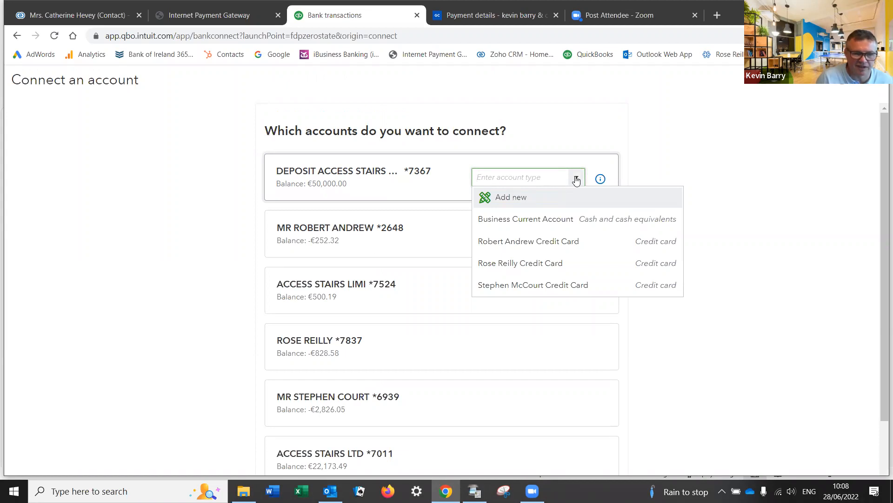
left_click(552, 220)
left_click(559, 225)
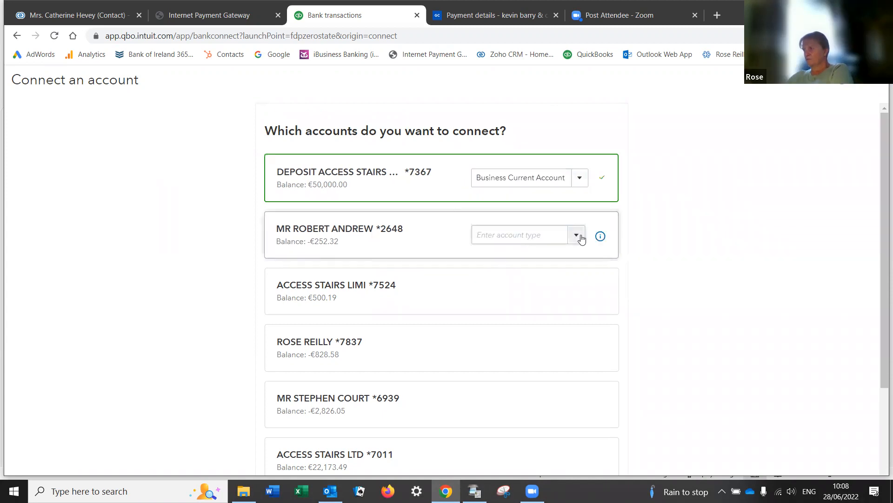
left_click(581, 239)
left_click(541, 305)
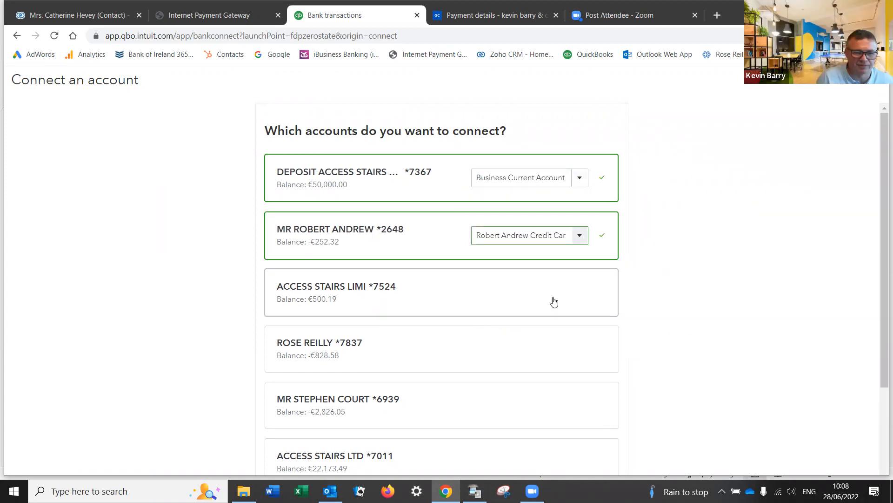
left_click(585, 291)
left_click(576, 293)
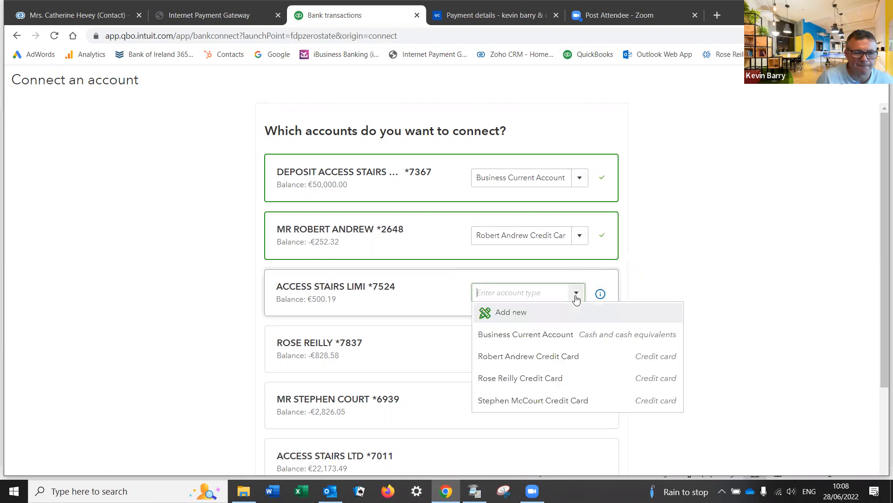
left_click(562, 332)
Step: Map the *7837 and *6939 cards to their card accounts and ACCESS STAIRS LTD to Business Current Account
scroll(573, 299, "down", 2)
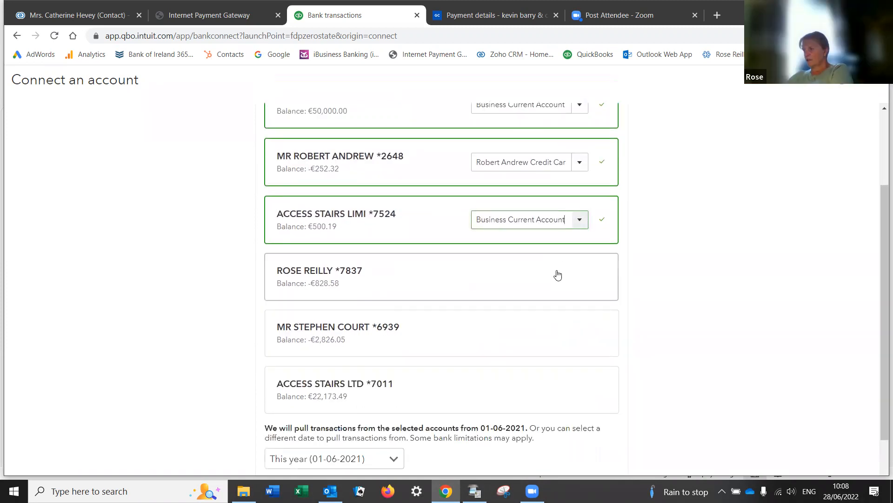
left_click(574, 279)
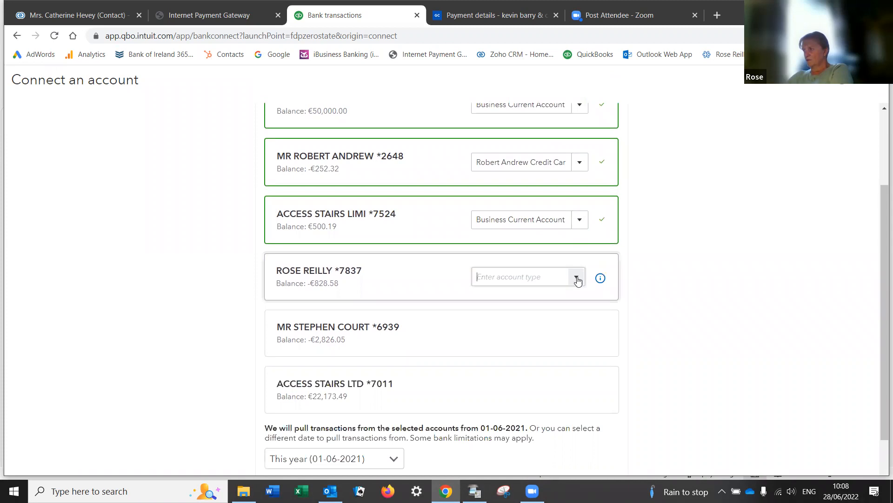
left_click(577, 278)
left_click(552, 363)
left_click(566, 333)
left_click(575, 334)
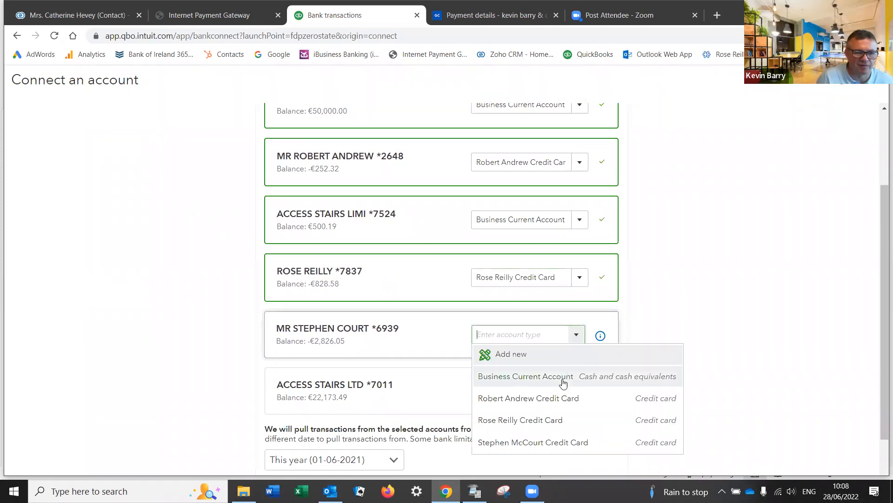
left_click(550, 442)
scroll(536, 386, "down", 3)
left_click(584, 283)
left_click(579, 288)
left_click(521, 326)
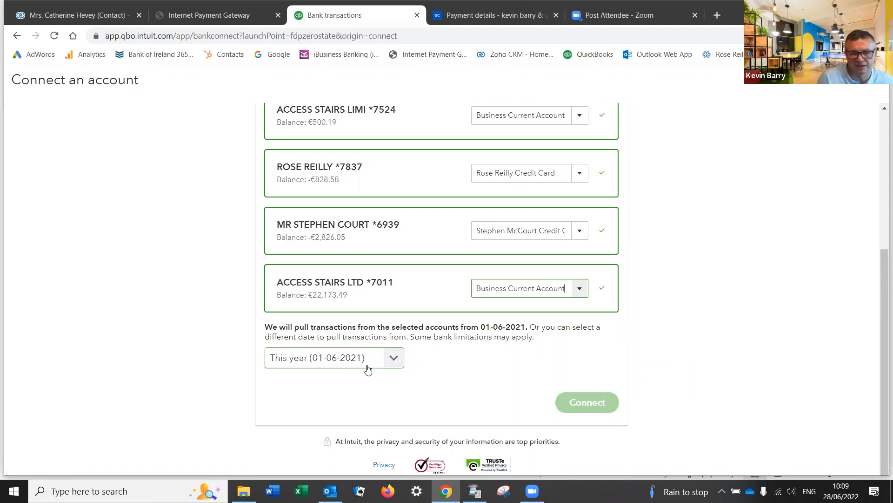
Step: Set a custom transaction start date of 01-01-2022, then scroll up to the duplicate-account warning
left_click(393, 358)
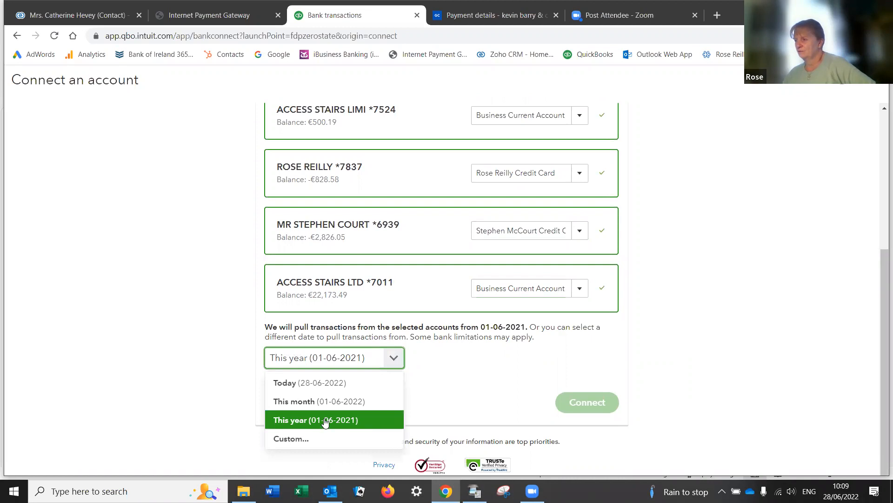
left_click(289, 440)
left_click(315, 384)
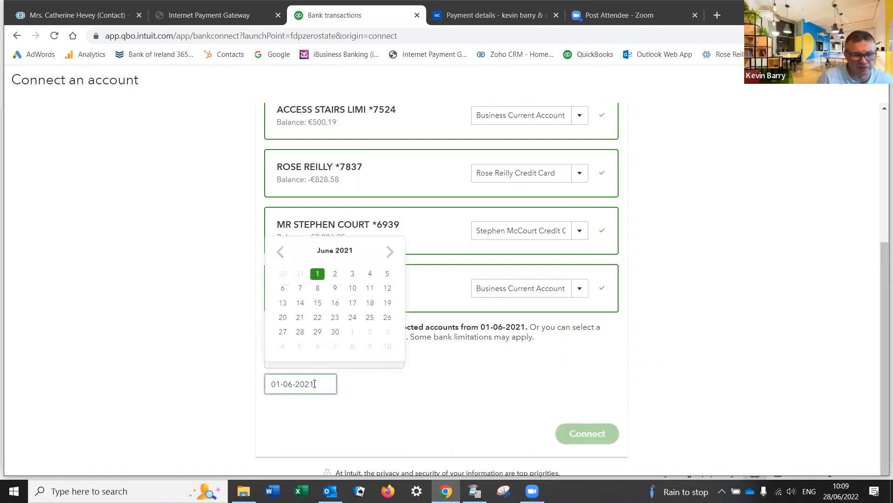
left_click(390, 252)
left_click(390, 252)
left_click(390, 251)
left_click(390, 252)
left_click(390, 252)
left_click(390, 251)
left_click(390, 251)
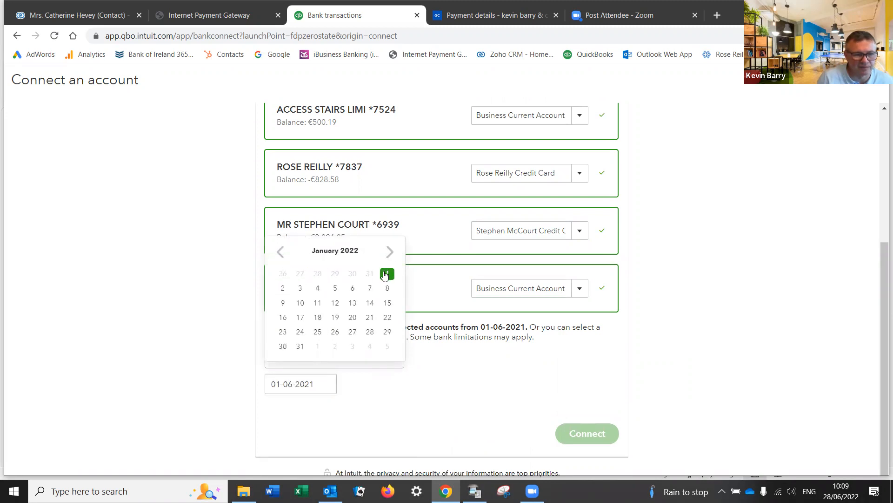
left_click(387, 274)
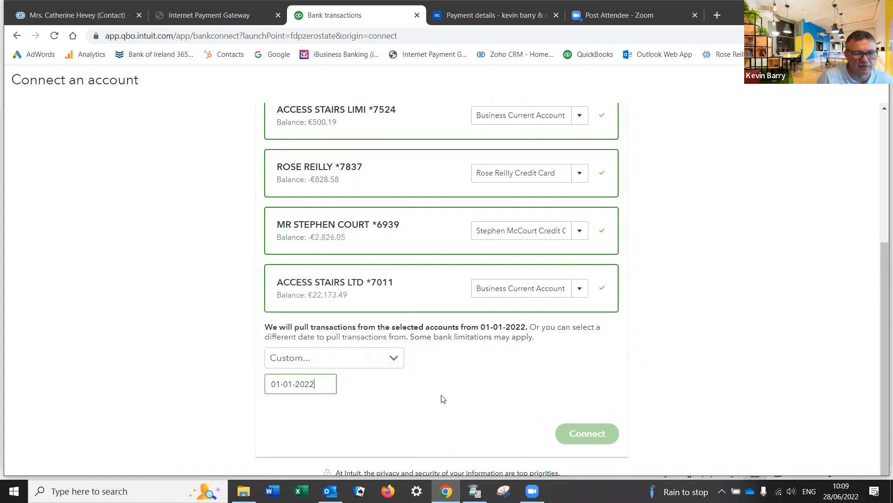
scroll(609, 380, "down", 1)
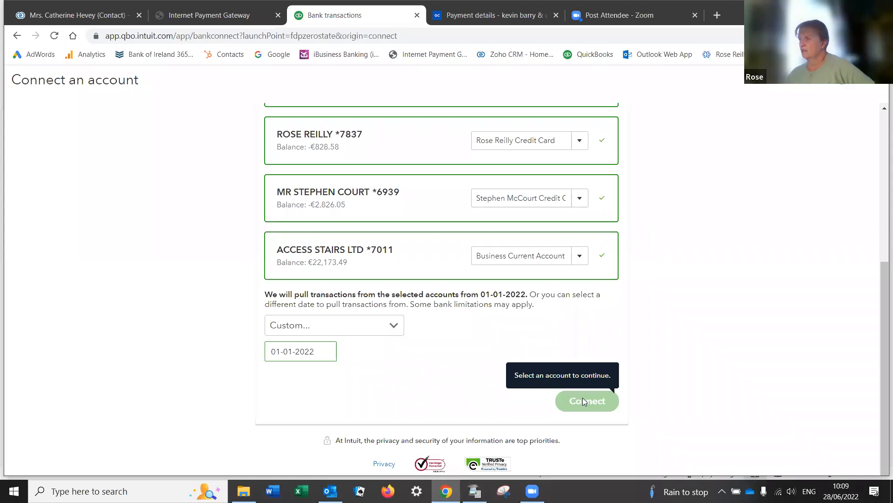
scroll(464, 369, "up", 4)
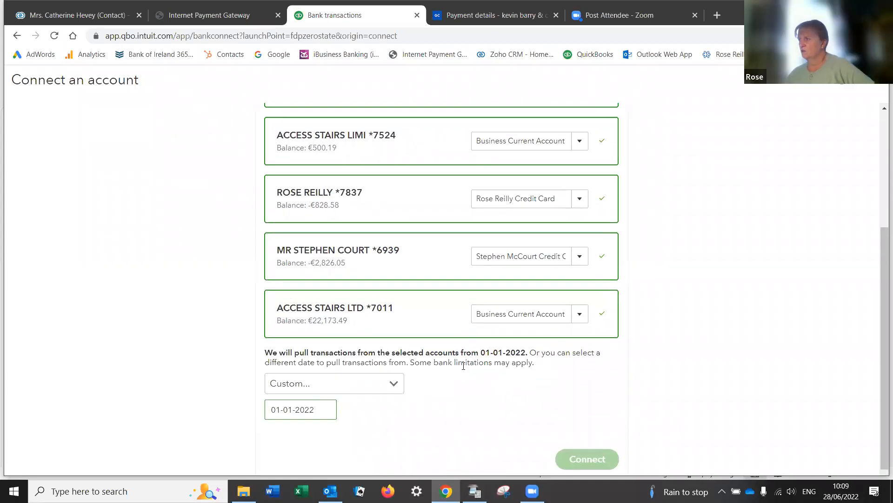
scroll(464, 368, "up", 2)
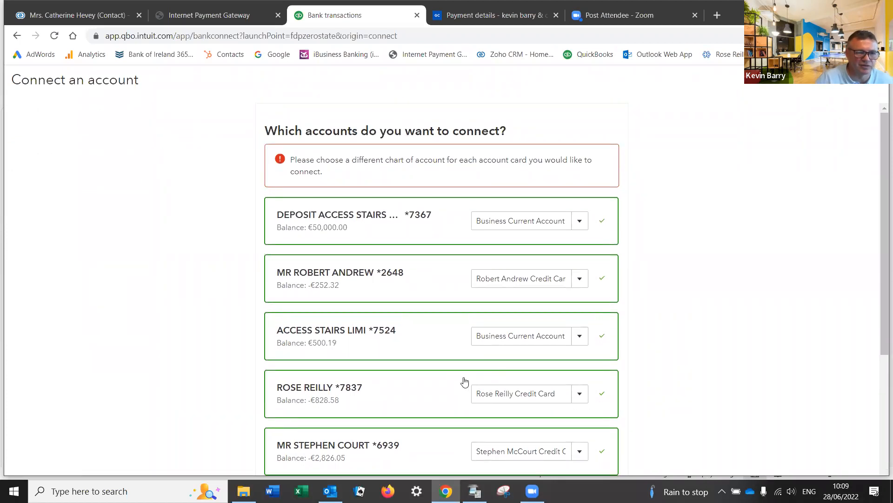
left_click(579, 223)
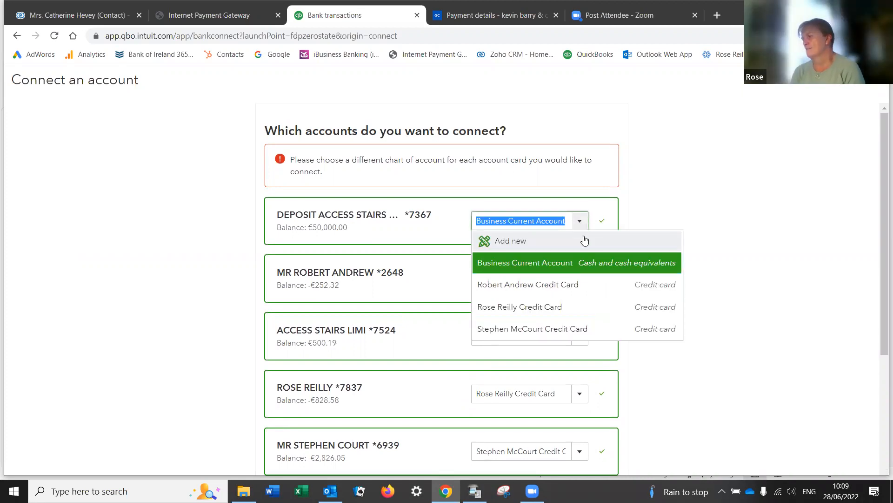
key("BackSpace")
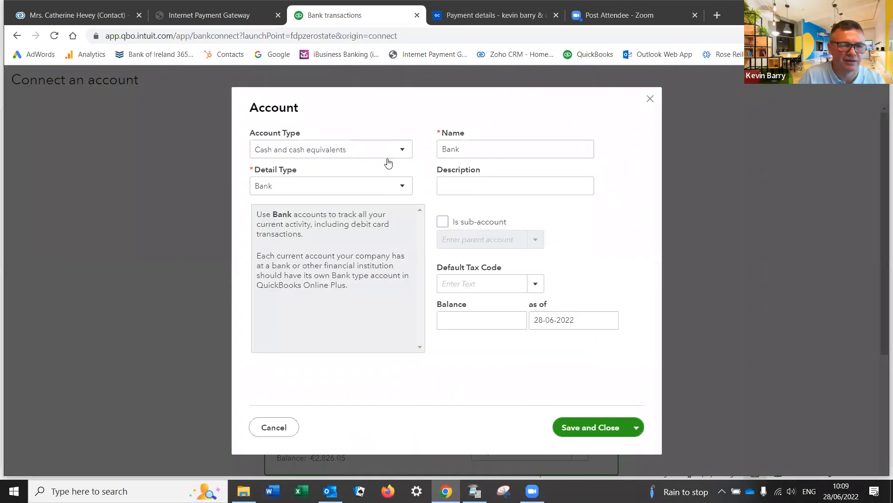
double_click(453, 149)
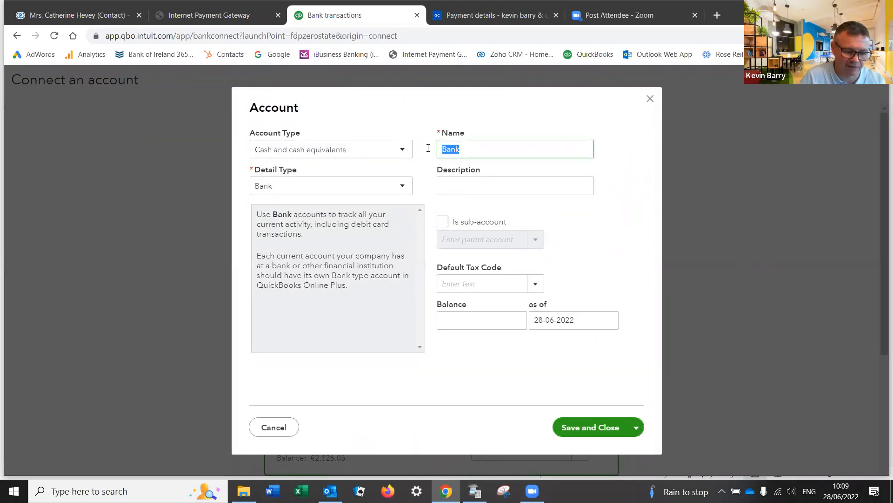
type("Deposi")
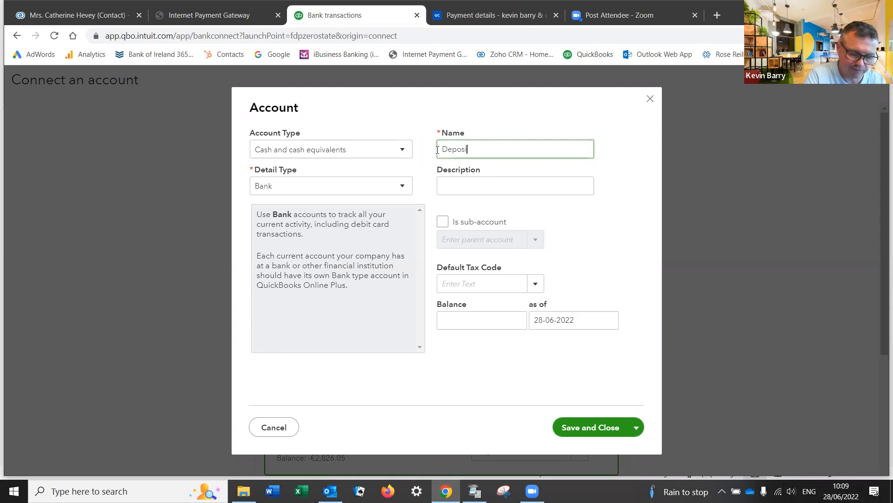
type("t Account")
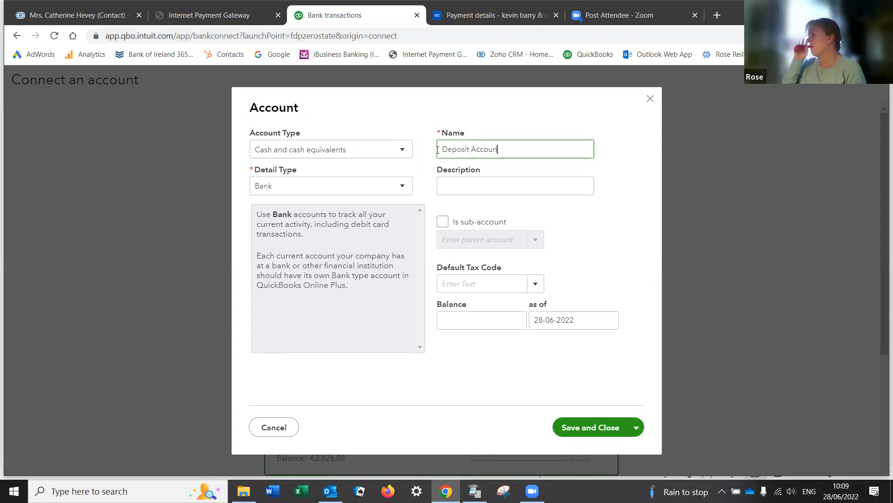
left_click(597, 427)
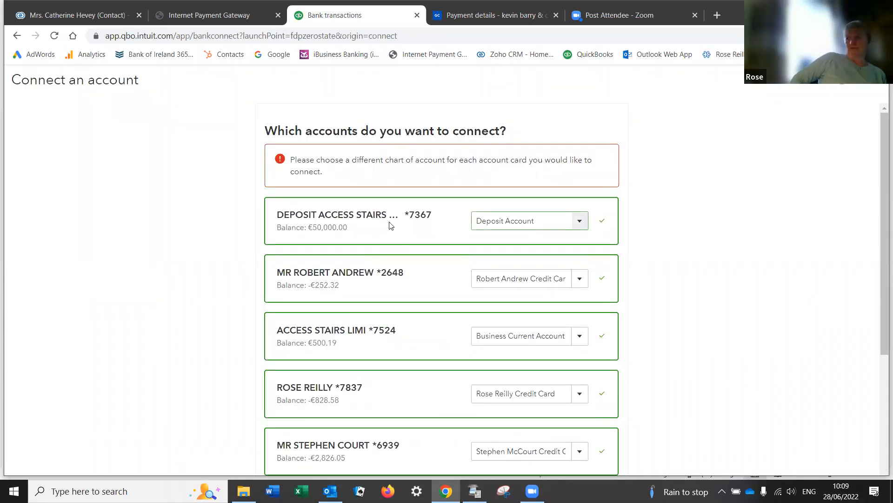
left_click(553, 222)
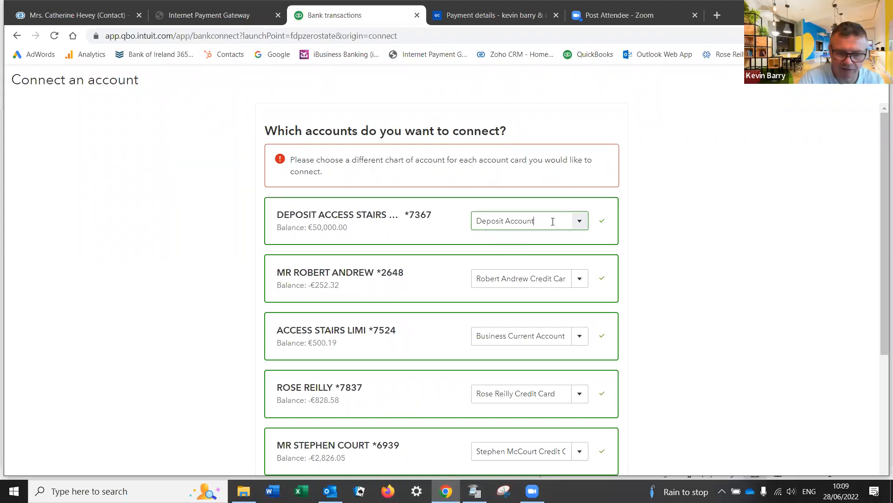
type("736")
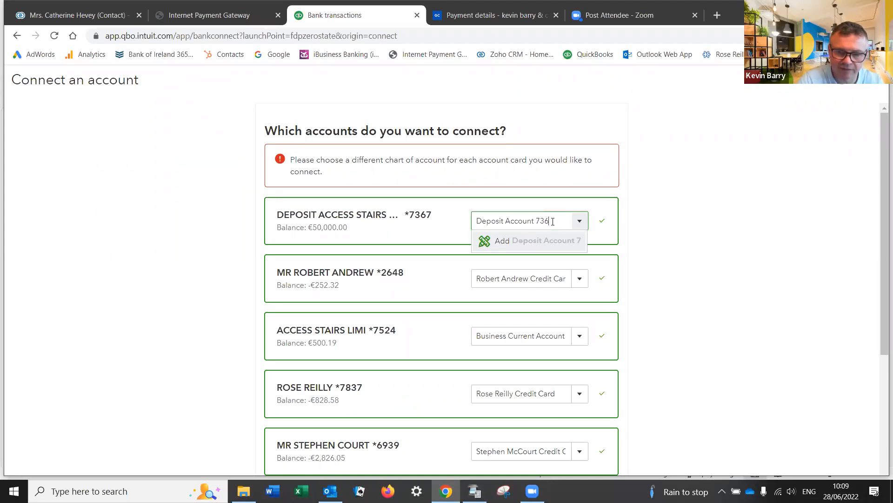
type("7")
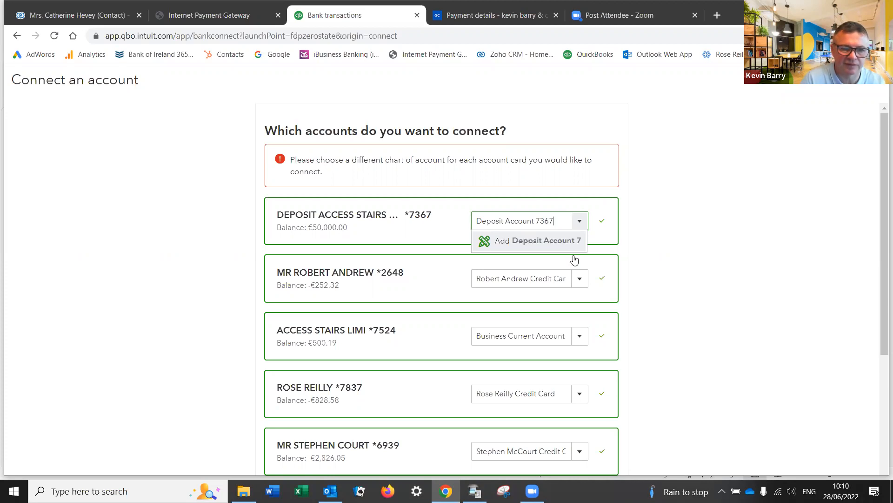
left_click(549, 242)
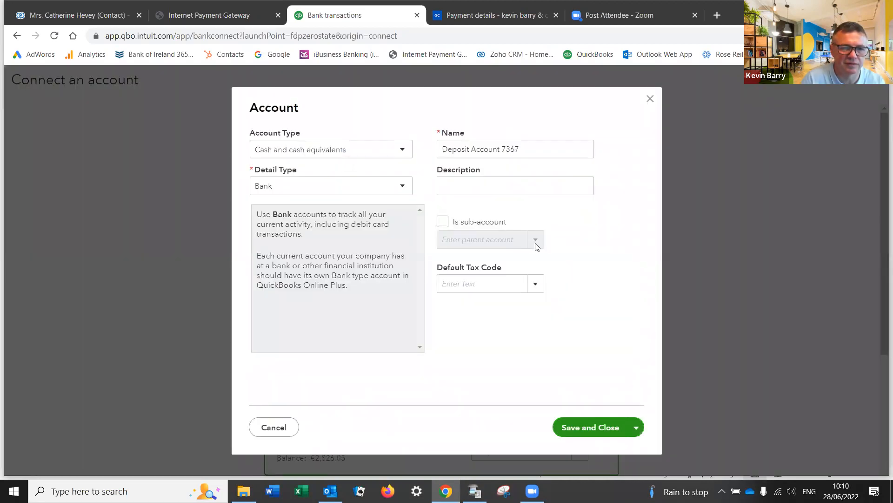
left_click(590, 427)
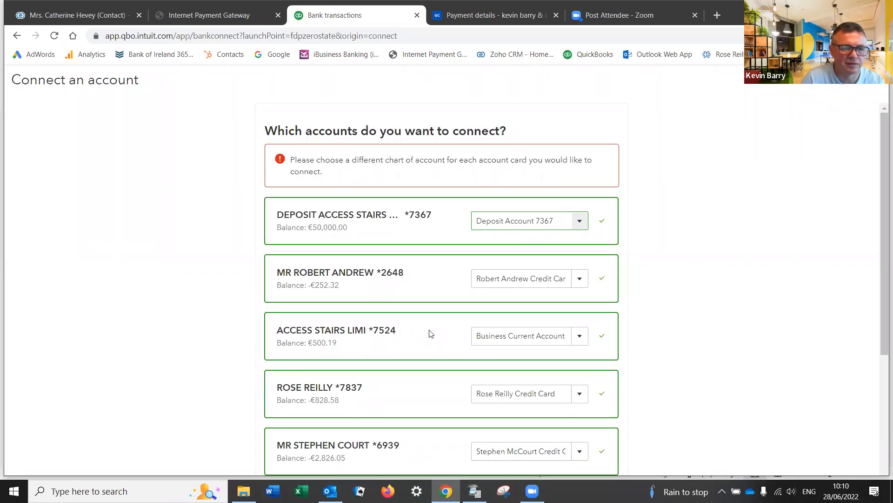
scroll(430, 334, "down", 3)
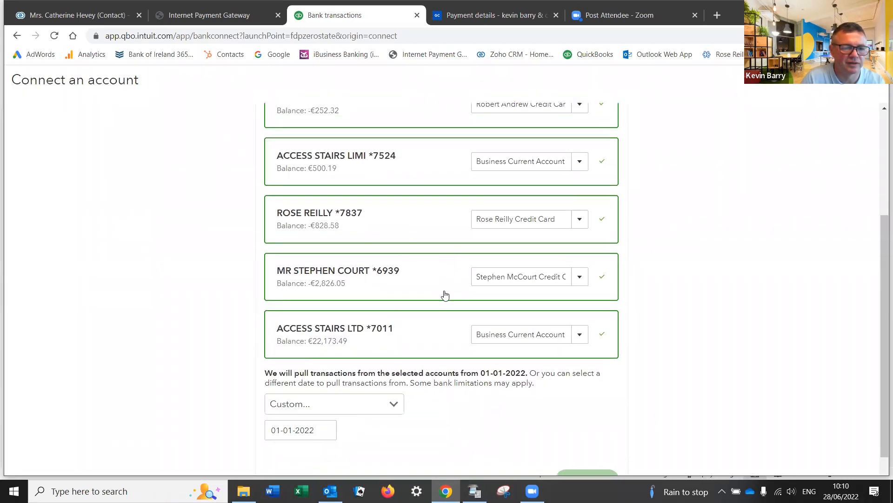
scroll(445, 295, "up", 1)
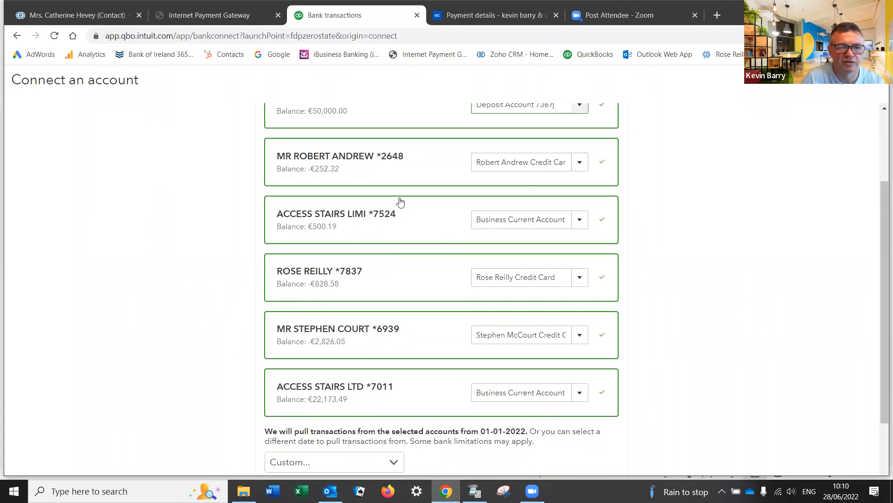
Step: Create and save a new bank account 'Deposit Account 7524' for the *7524 card feed
left_click(512, 219)
left_click(579, 227)
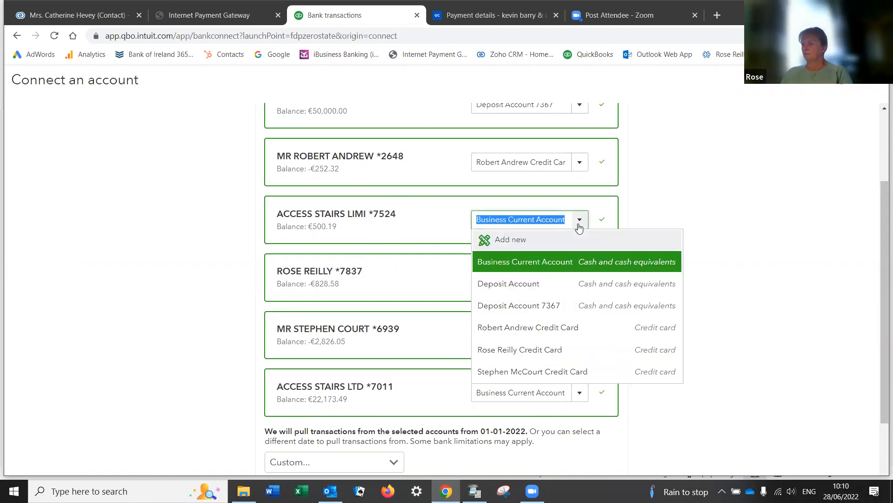
left_click(519, 240)
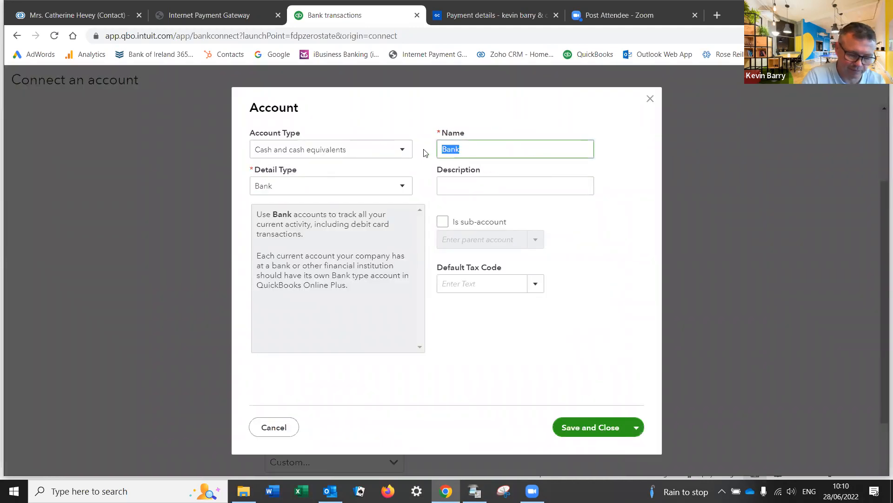
type("Deposit Account 7524")
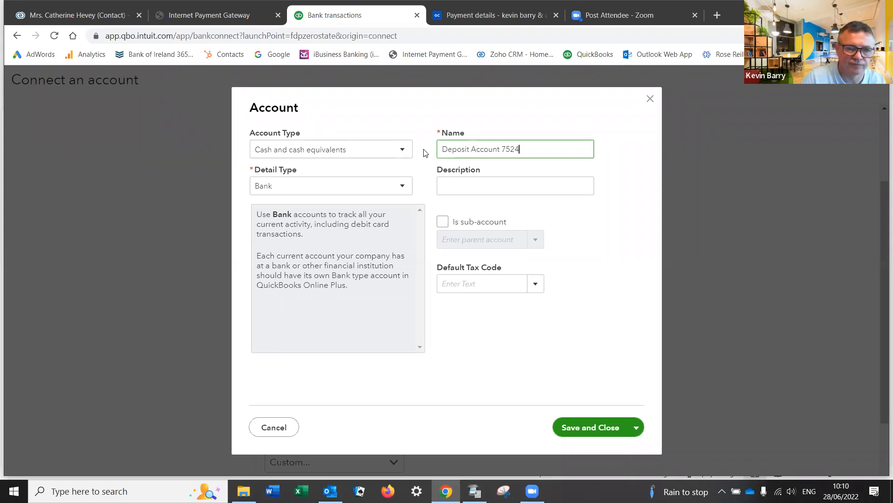
left_click(592, 427)
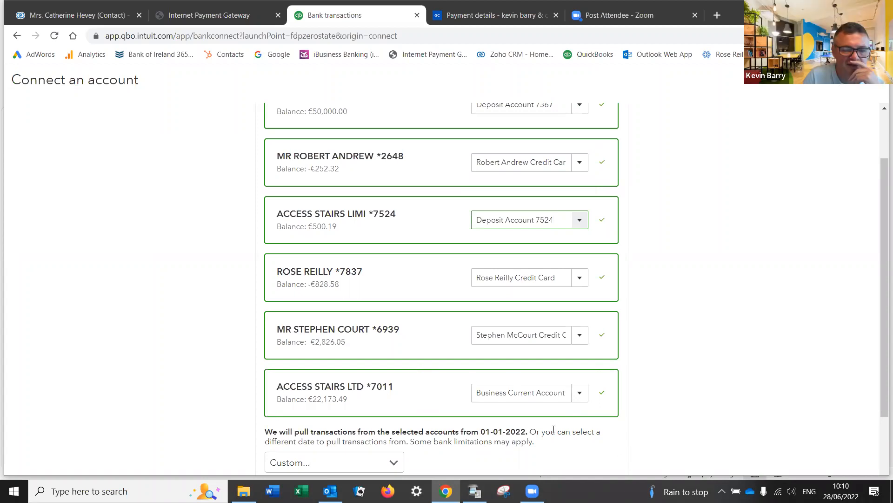
scroll(618, 412, "down", 1)
scroll(618, 413, "down", 3)
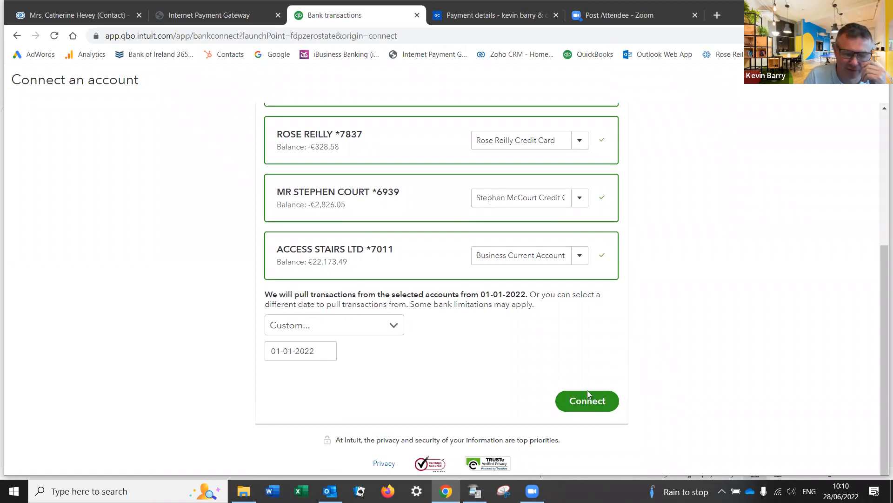
Step: Connect the mapped AIB accounts so the Banking page lists Deposit Accounts 7367 and 7524
left_click(572, 403)
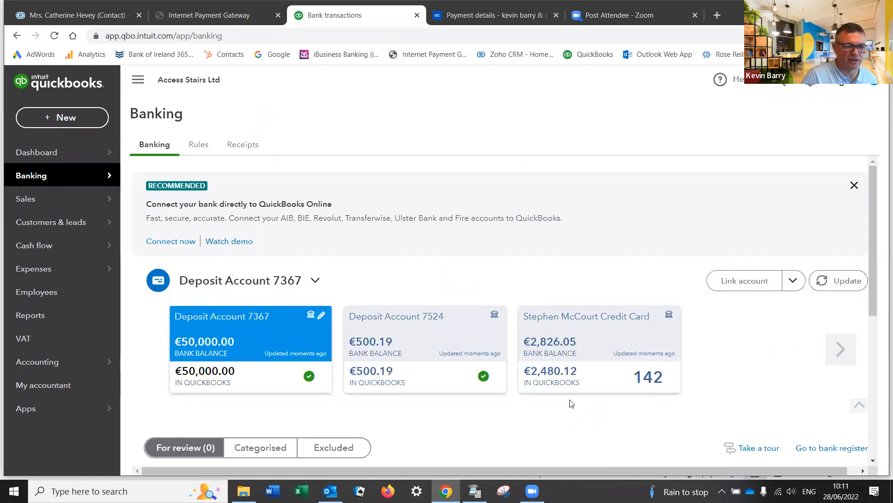
Step: Return to the dashboard and review bank balances, e.g. Deposit Account 7367 at €50,000.00
scroll(605, 423, "down", 4)
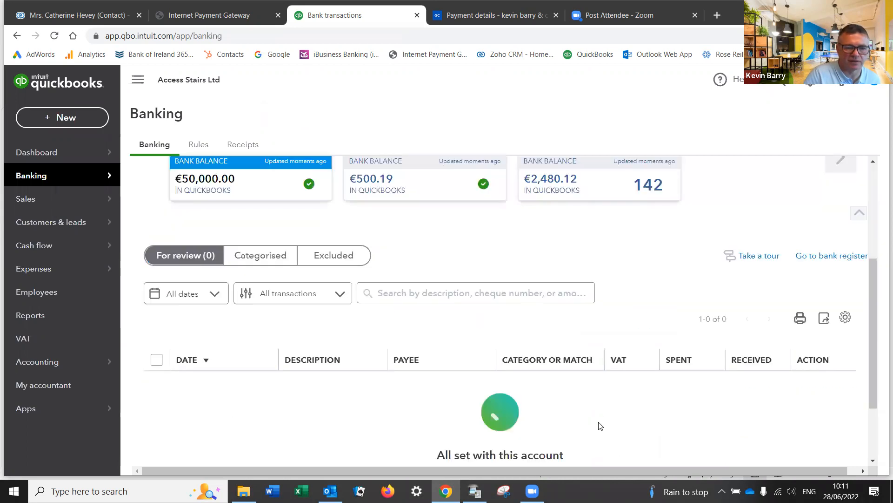
scroll(600, 426, "down", 1)
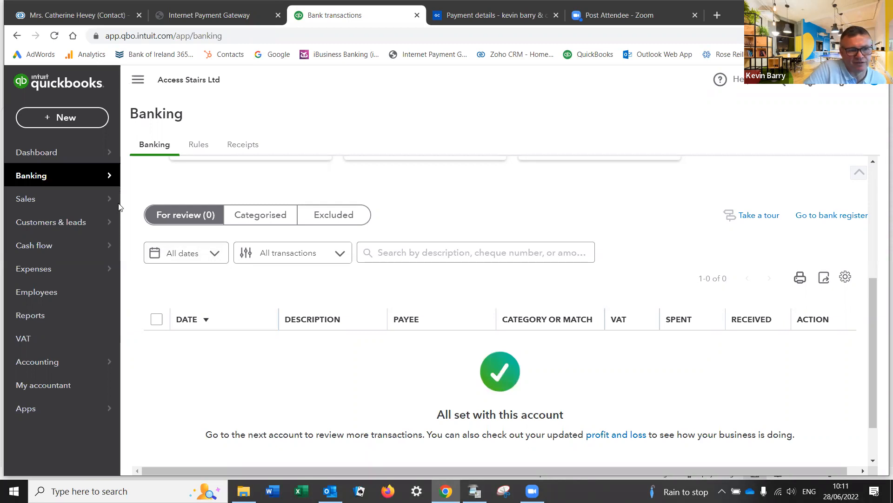
left_click(40, 150)
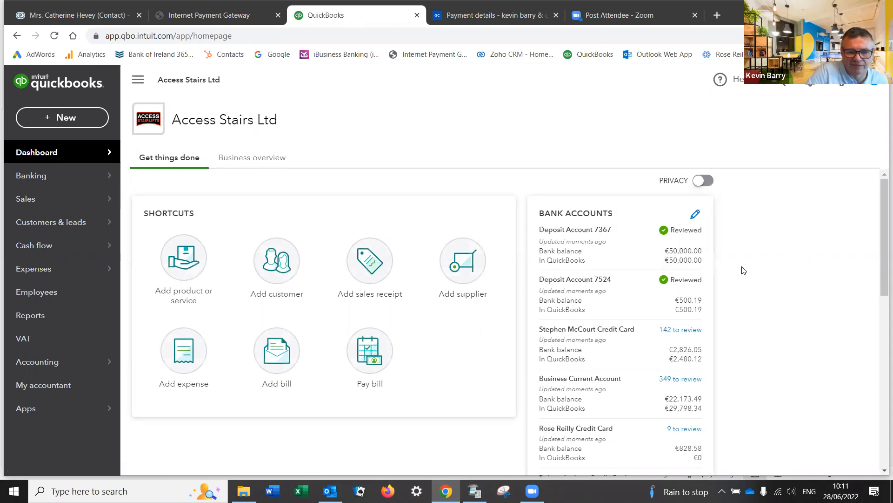
scroll(721, 274, "down", 3)
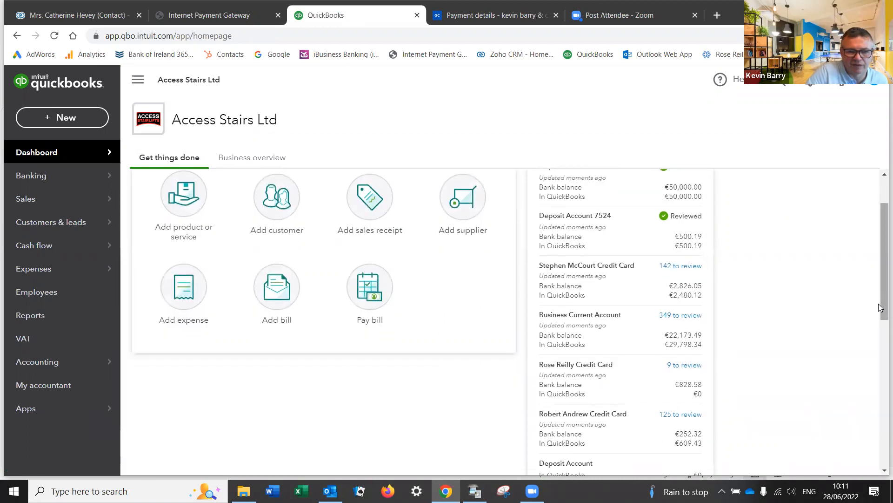
scroll(880, 298, "up", 2)
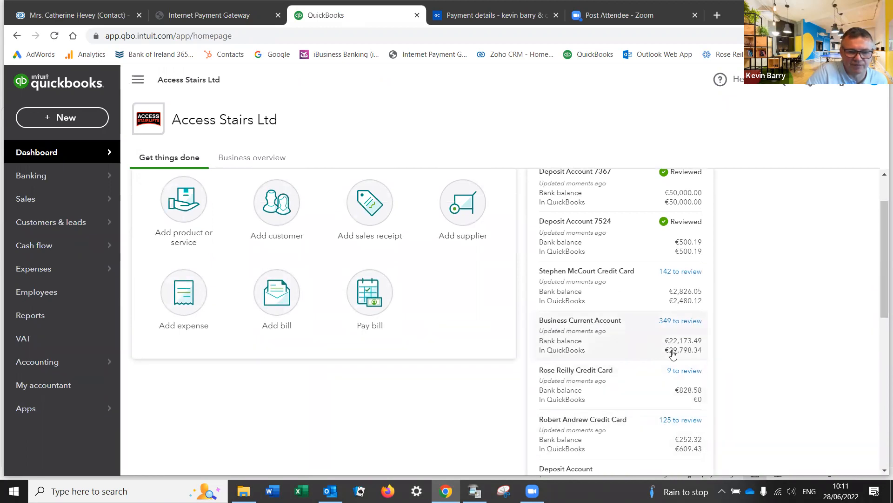
scroll(613, 306, "up", 2)
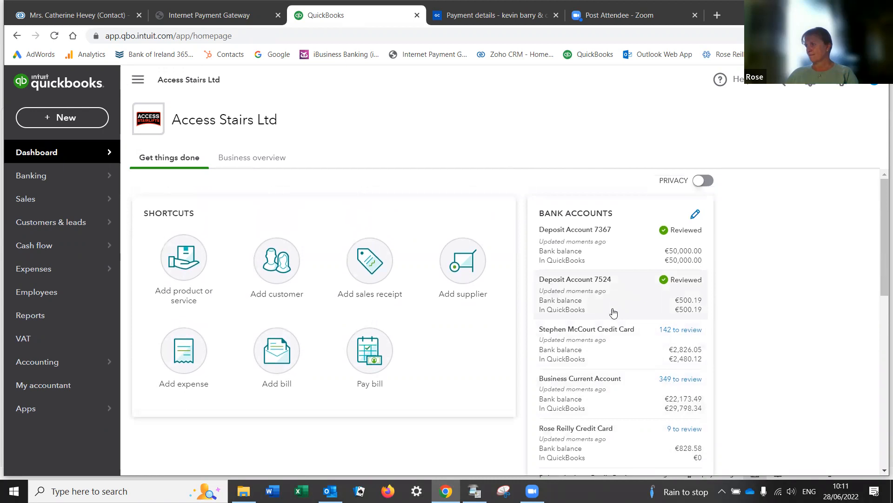
scroll(644, 315, "down", 4)
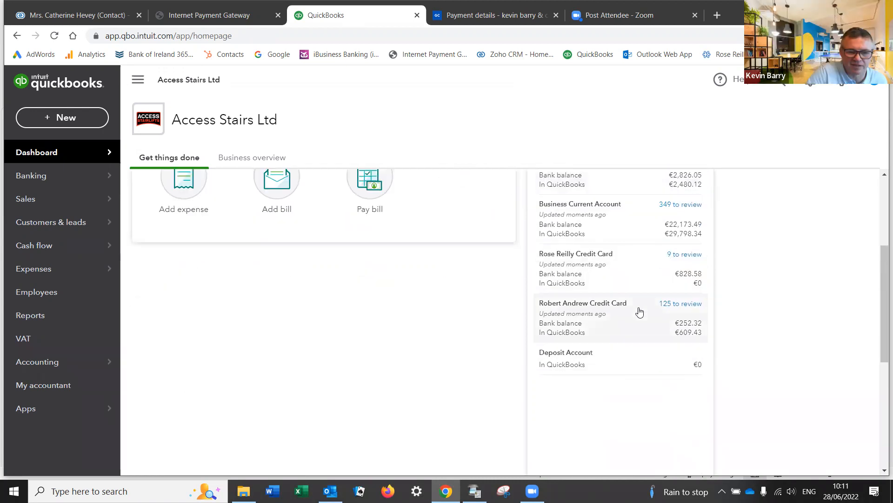
scroll(596, 328, "up", 1)
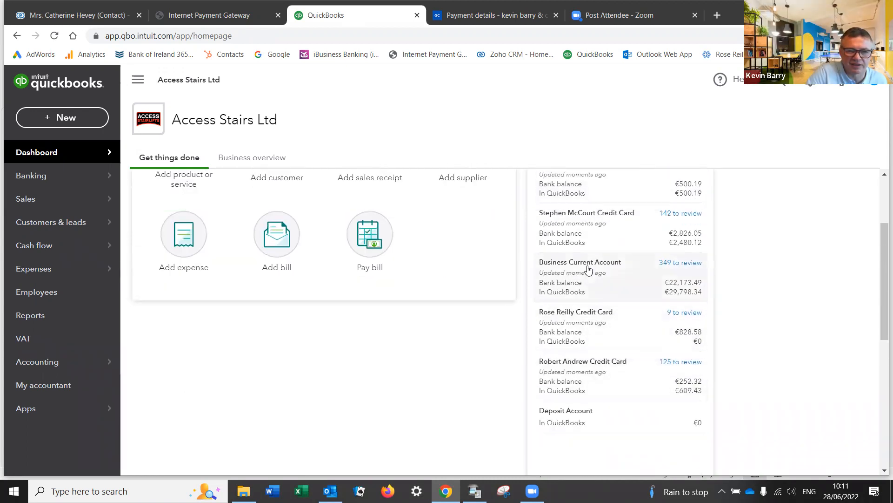
scroll(654, 270, "up", 2)
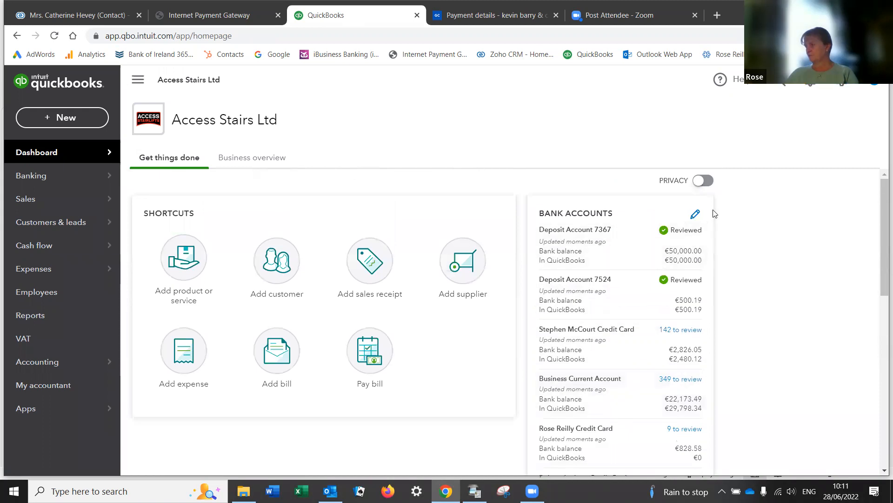
Step: Move Business Current Account to the top of the dashboard's bank accounts list
left_click(695, 214)
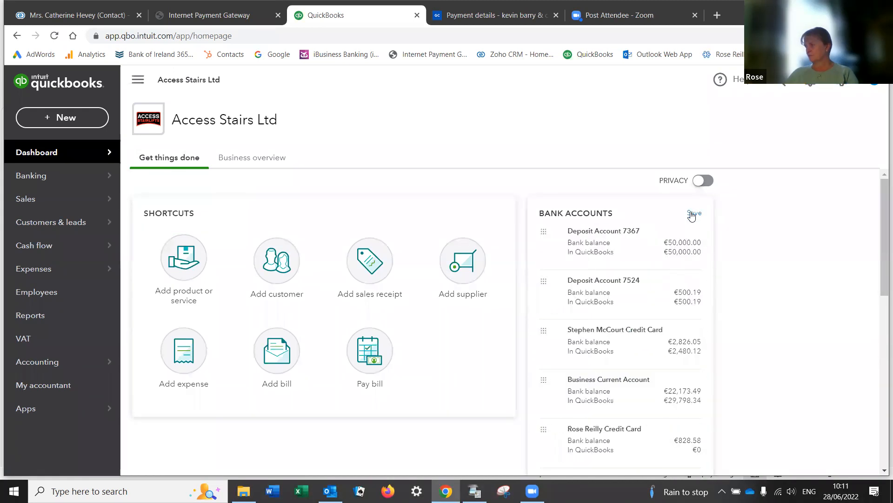
scroll(577, 373, "down", 2)
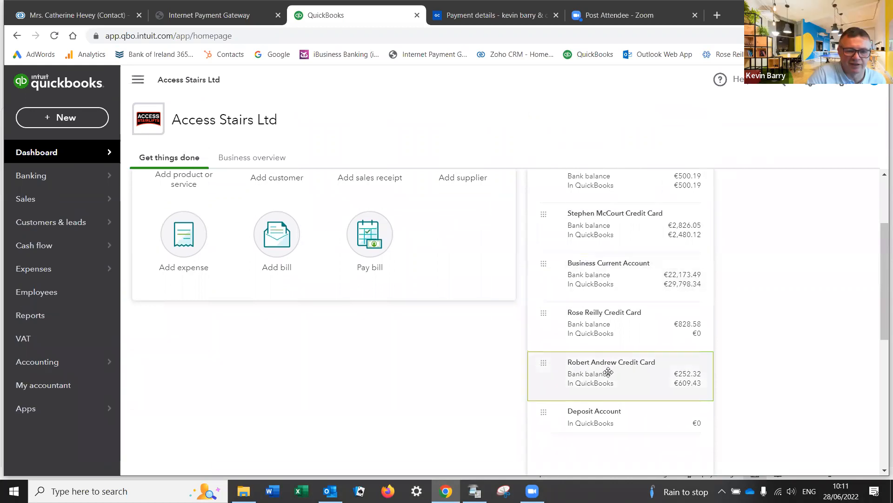
left_click_drag(594, 247, 632, 255)
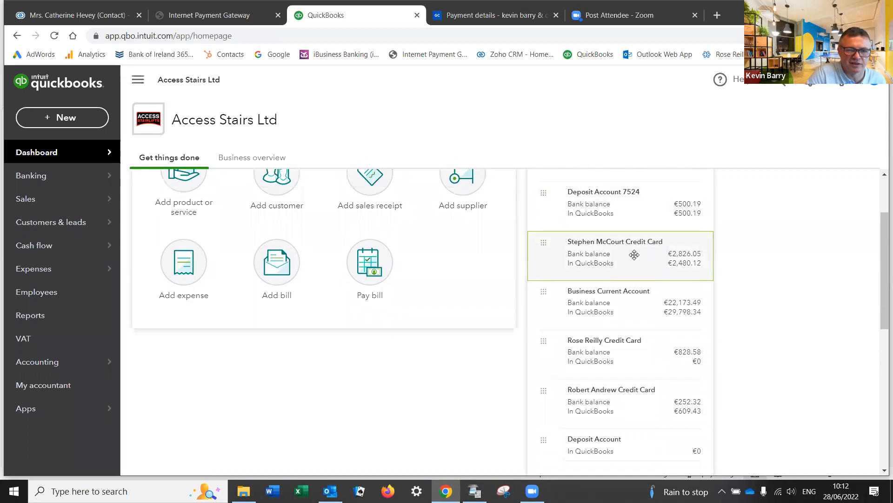
scroll(635, 257, "up", 2)
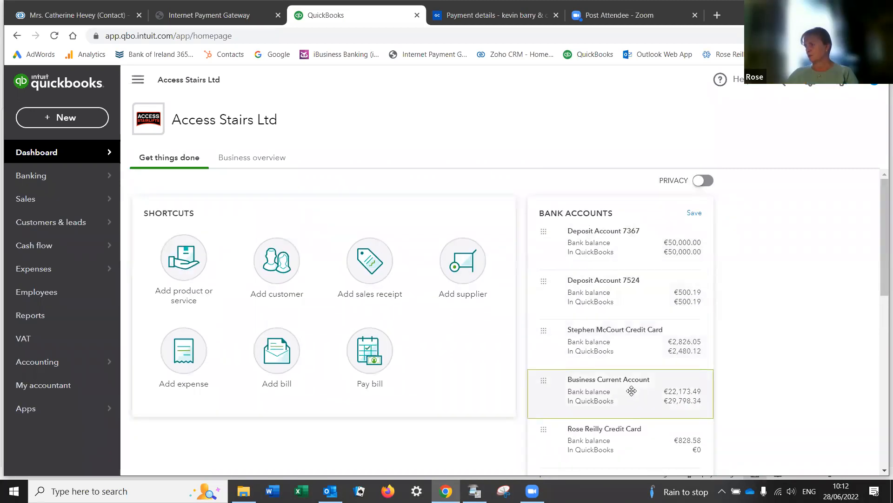
left_click_drag(621, 390, 619, 242)
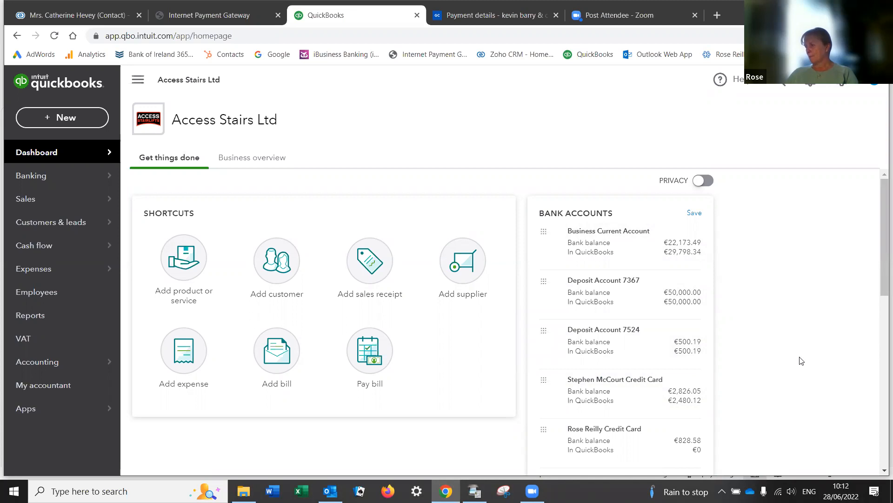
Step: Place all credit cards above Deposit Account 7367 and save the new order
left_click_drag(592, 392, 605, 281)
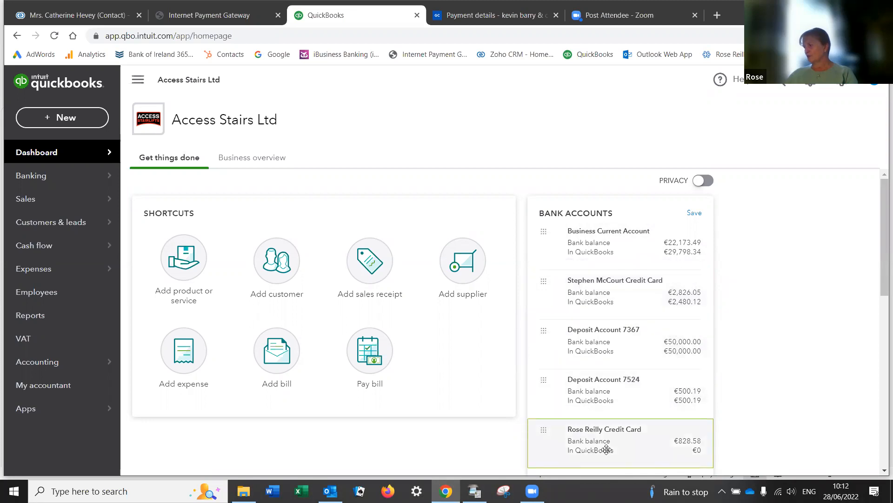
scroll(609, 449, "down", 1)
left_click_drag(618, 440, 619, 255)
left_click_drag(597, 431, 601, 311)
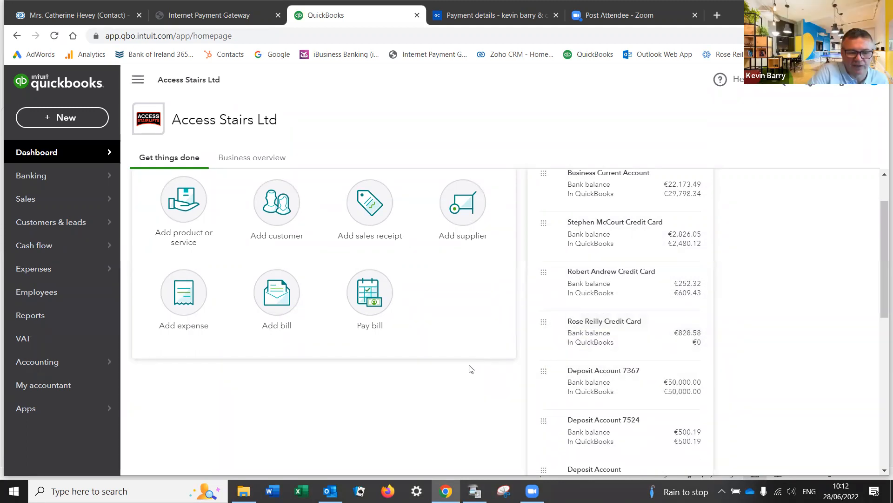
scroll(471, 369, "down", 3)
scroll(471, 368, "up", 3)
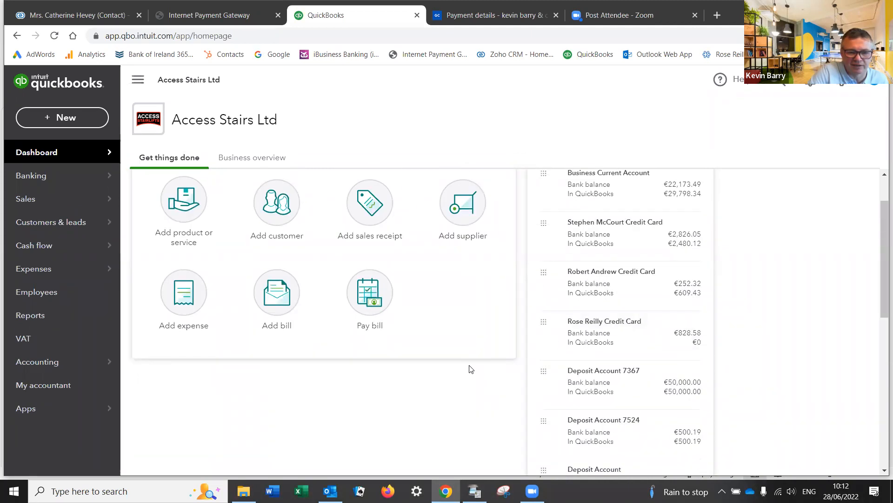
scroll(471, 368, "down", 2)
left_click_drag(884, 309, 880, 179)
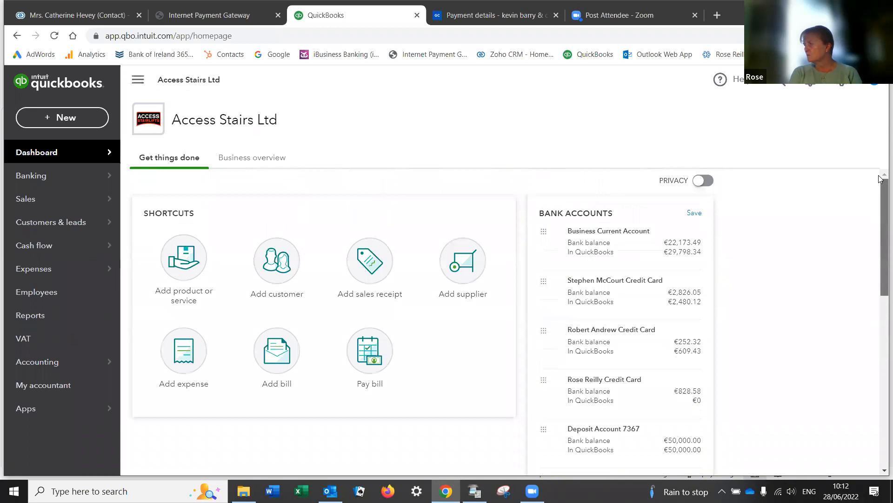
left_click(694, 213)
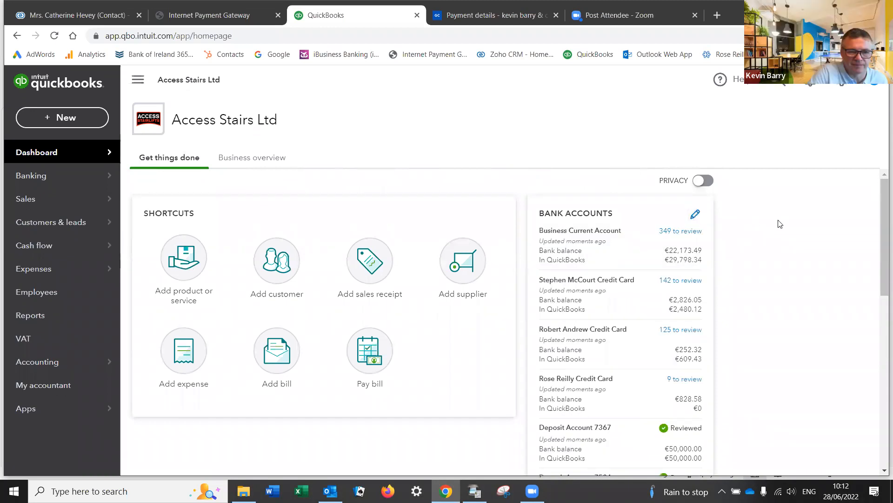
Step: Switch the dashboard to Business overview, showing Business Current Account first with 349 to review
scroll(766, 287, "down", 1)
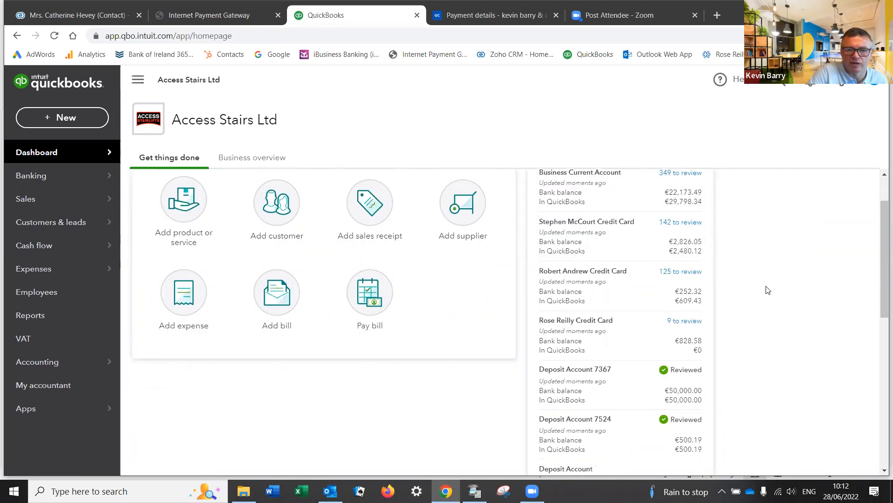
scroll(768, 290, "up", 1)
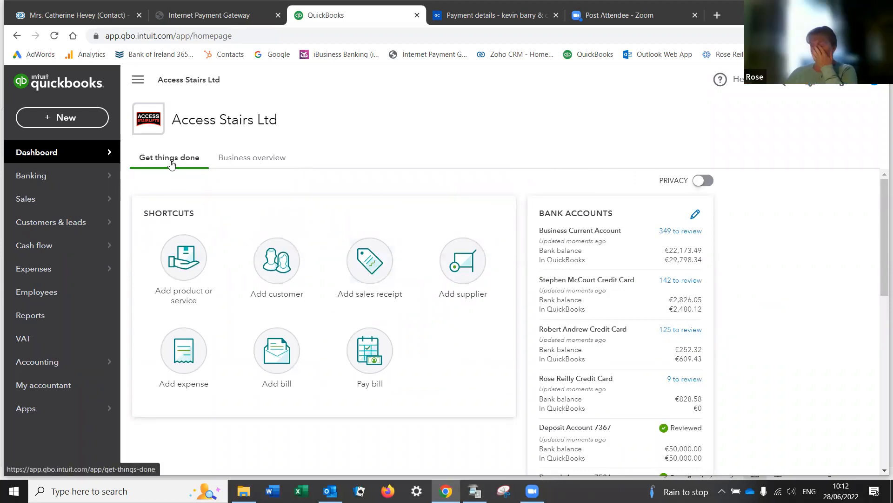
left_click(238, 158)
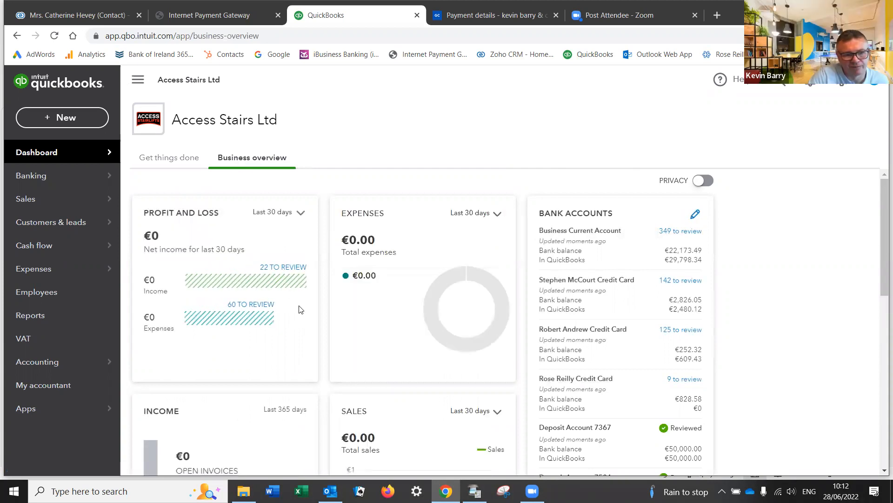
mouse_move(494, 316)
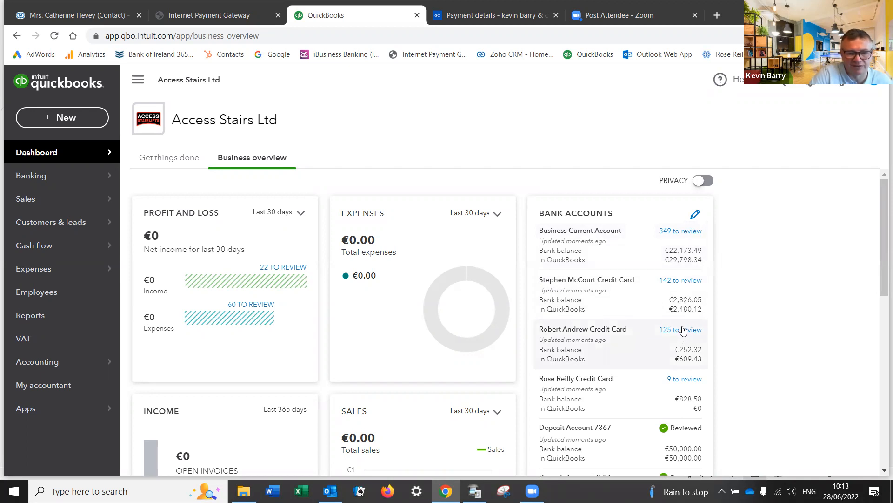
Step: Open Business Current Account's 349 transactions for review and scroll through the imported June 2022 entries
left_click(674, 233)
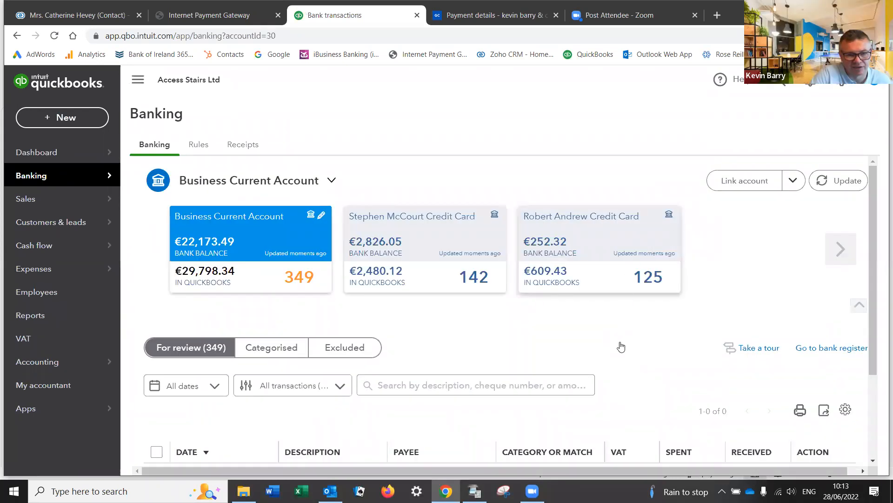
scroll(622, 346, "down", 4)
scroll(605, 363, "down", 1)
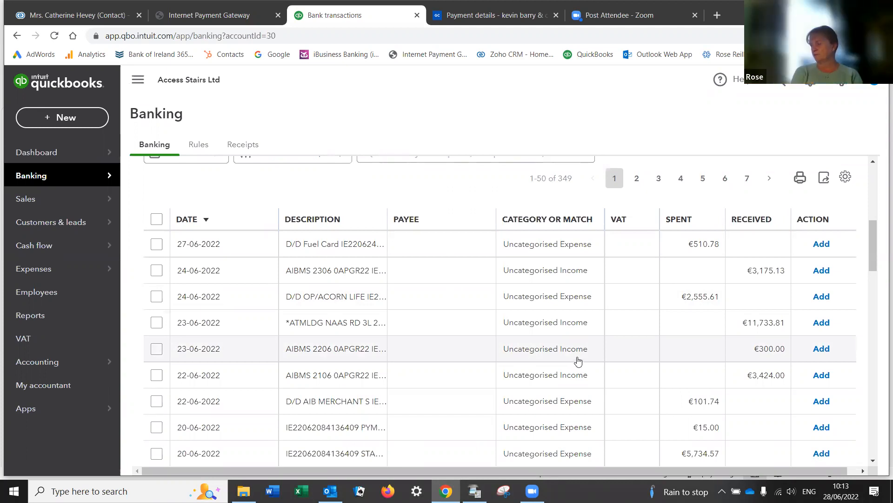
scroll(578, 360, "down", 3)
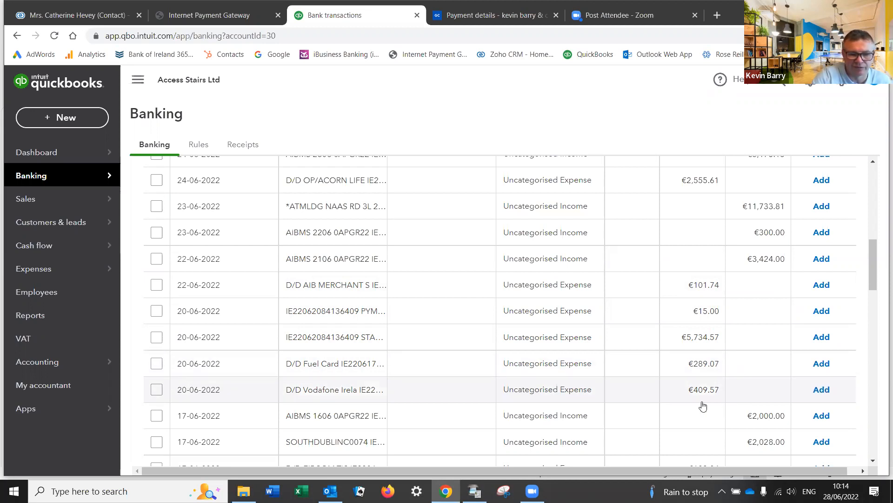
scroll(708, 401, "down", 3)
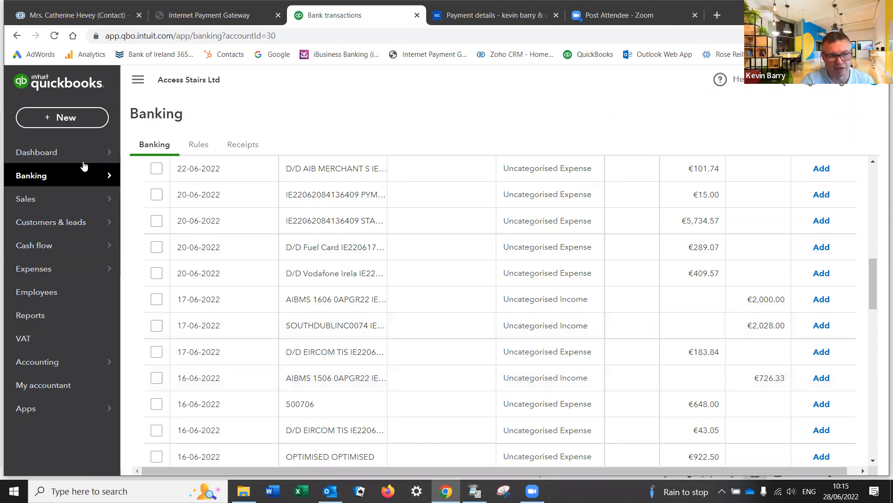
Step: Return to the Access Stairs Ltd dashboard's Business overview
left_click(56, 155)
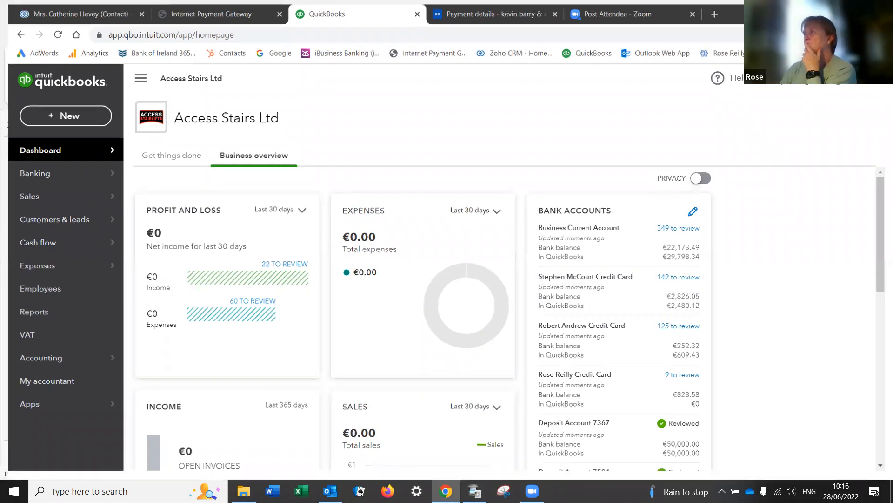
Step: Go to page 7 of the review list and open the €62.50 IBB-QTR TO 26NOV21 charge
left_click(674, 227)
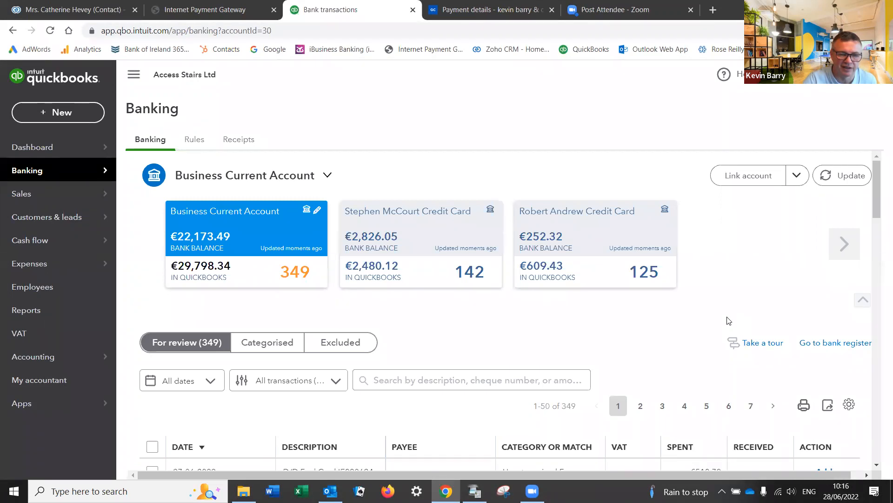
scroll(729, 320, "down", 3)
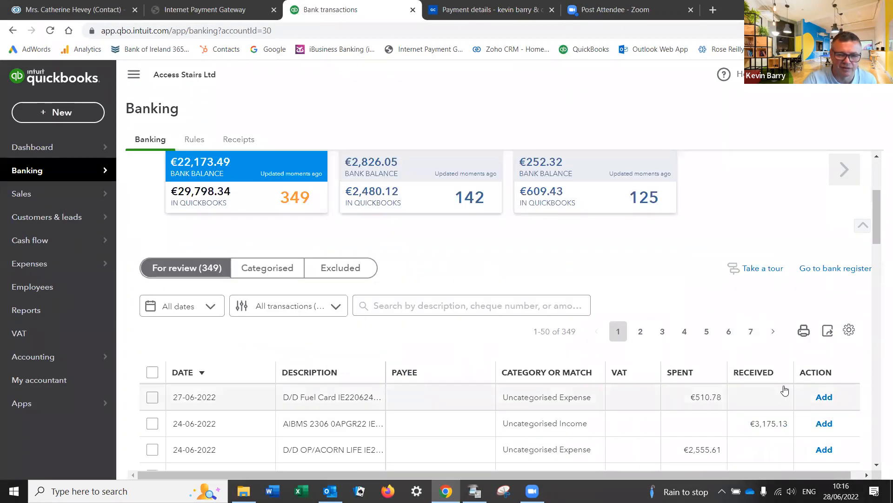
left_click(751, 331)
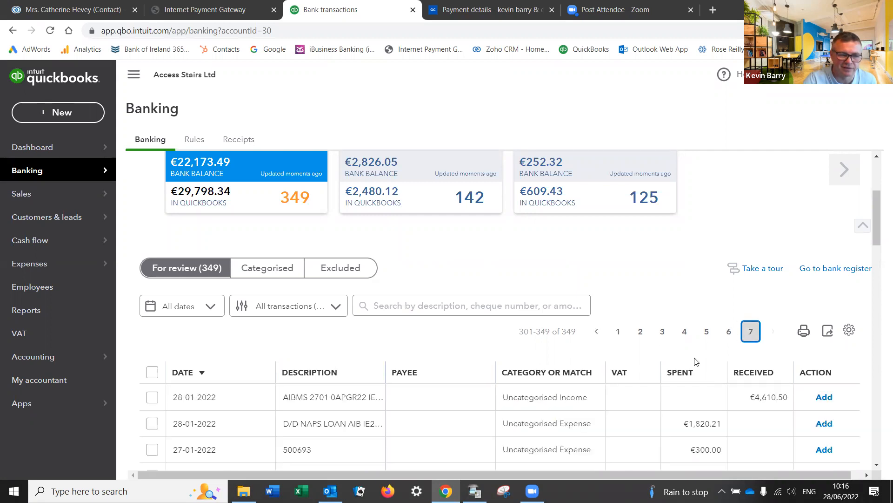
scroll(712, 354, "down", 15)
scroll(724, 399, "down", 4)
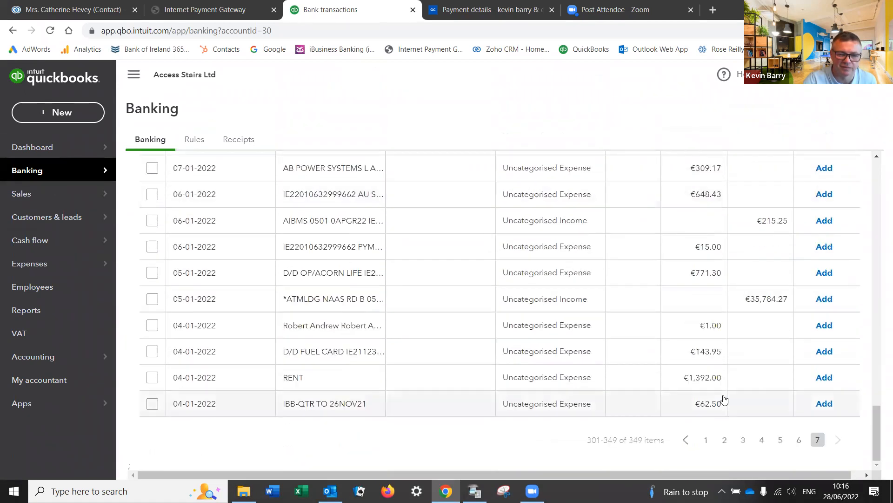
scroll(717, 409, "up", 1)
scroll(432, 443, "down", 1)
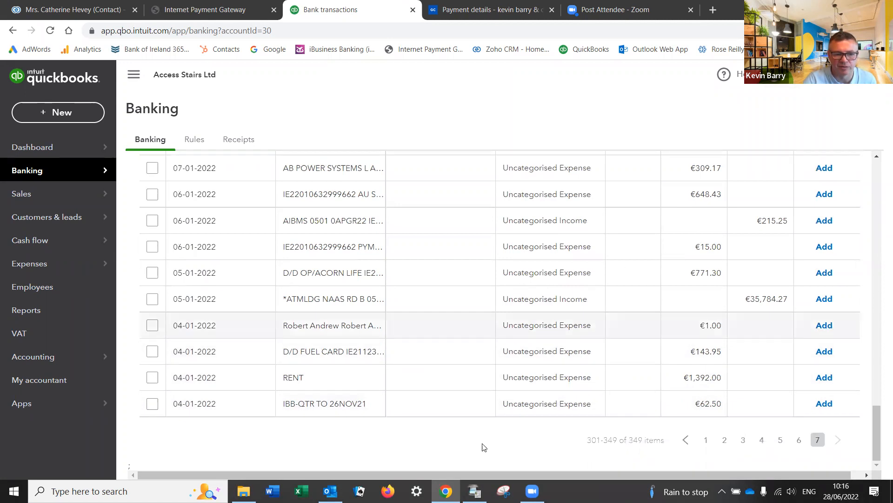
left_click(357, 409)
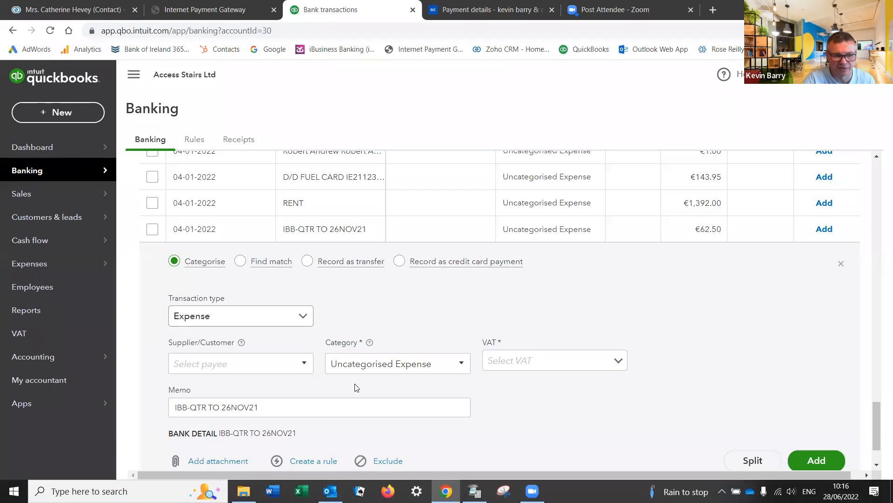
Step: Add AIB as a new supplier and set it as the charge's payee
left_click(254, 367)
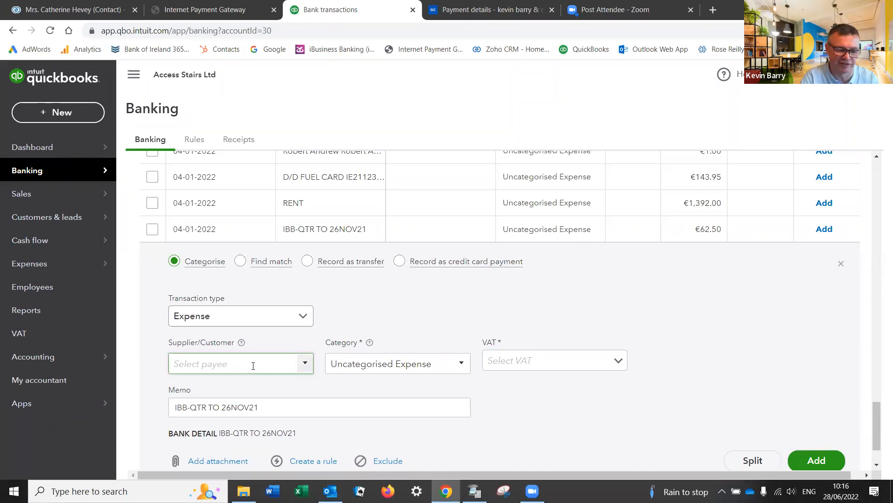
type("AIB")
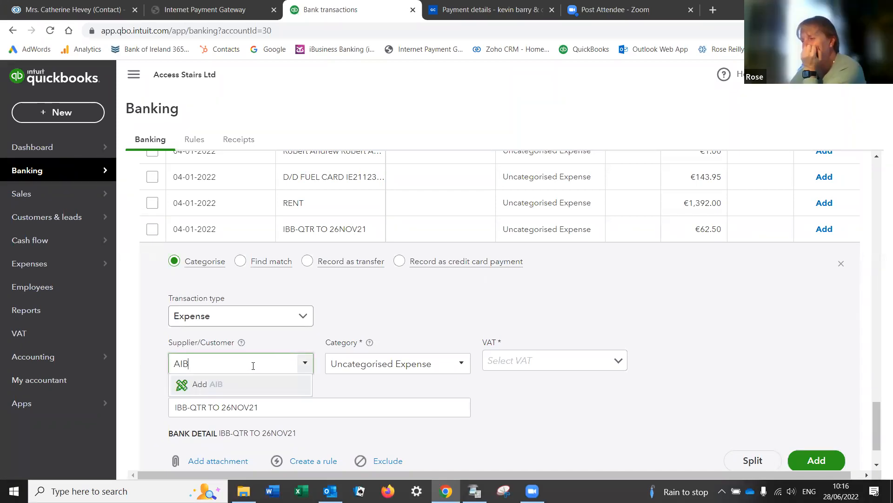
left_click(214, 384)
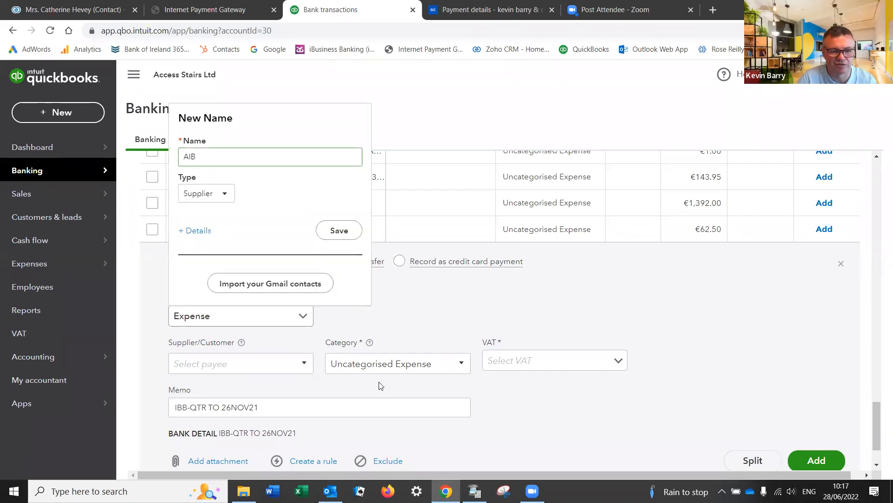
left_click(340, 231)
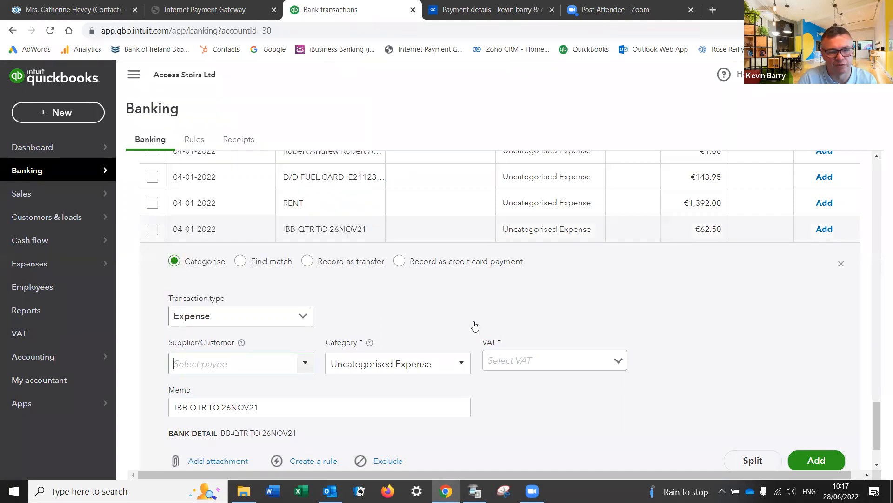
Step: Categorise the charge as Bank charges with Exempt (0%) VAT as that category's default
left_click(432, 363)
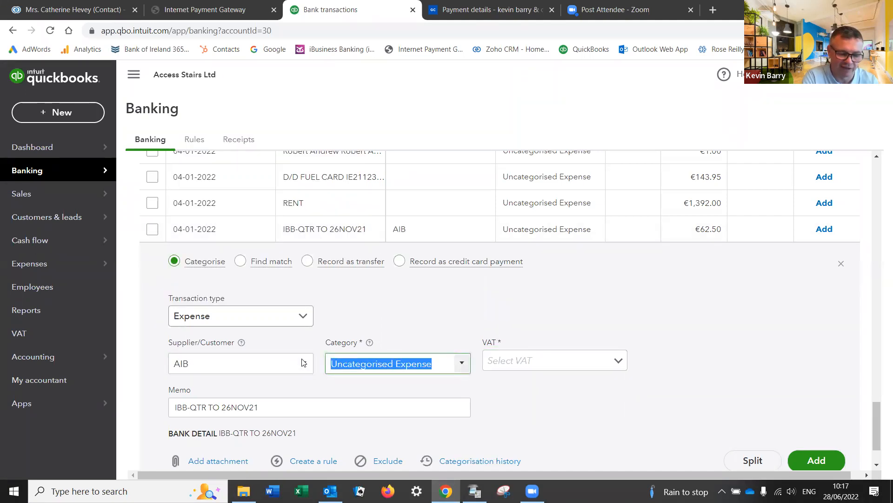
type("Bank charges")
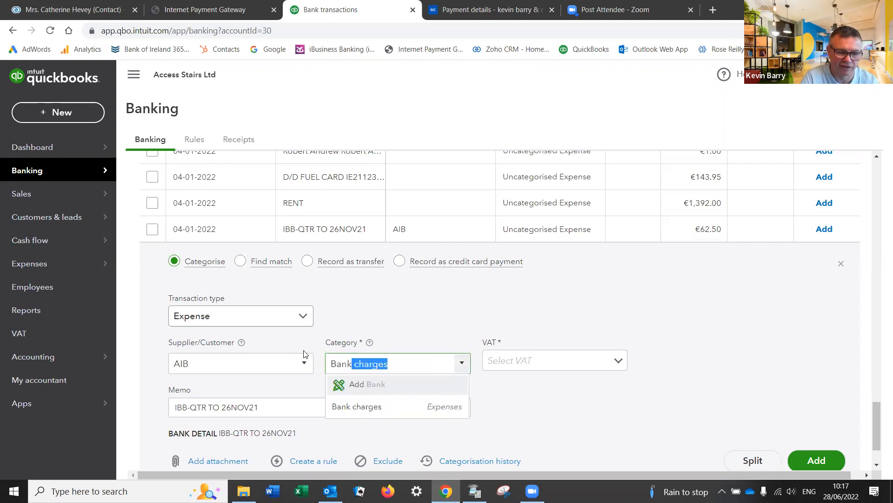
key("Tab")
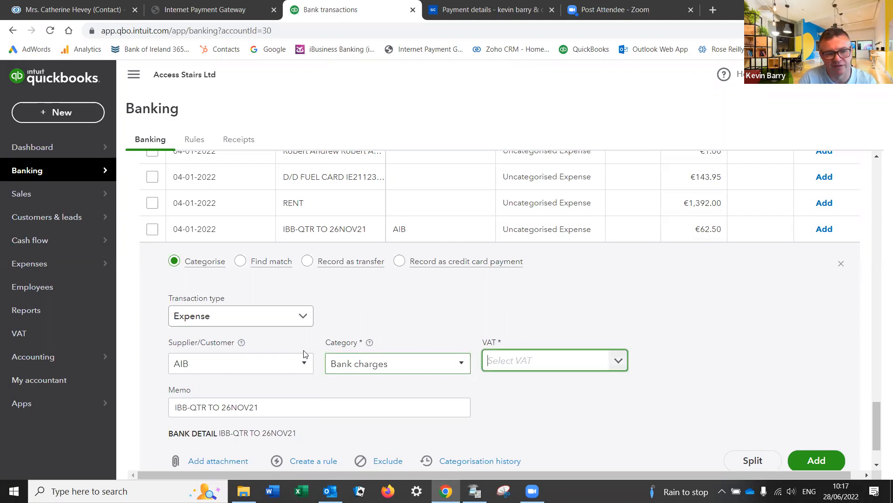
left_click(618, 362)
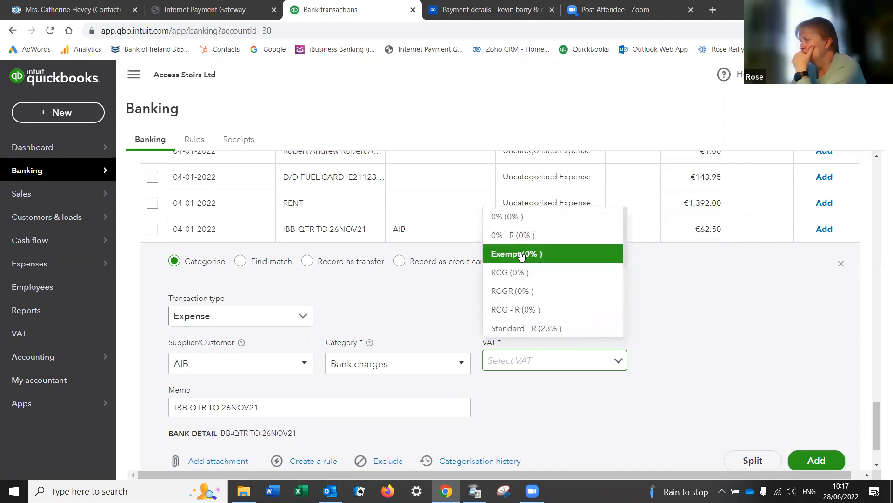
left_click(521, 254)
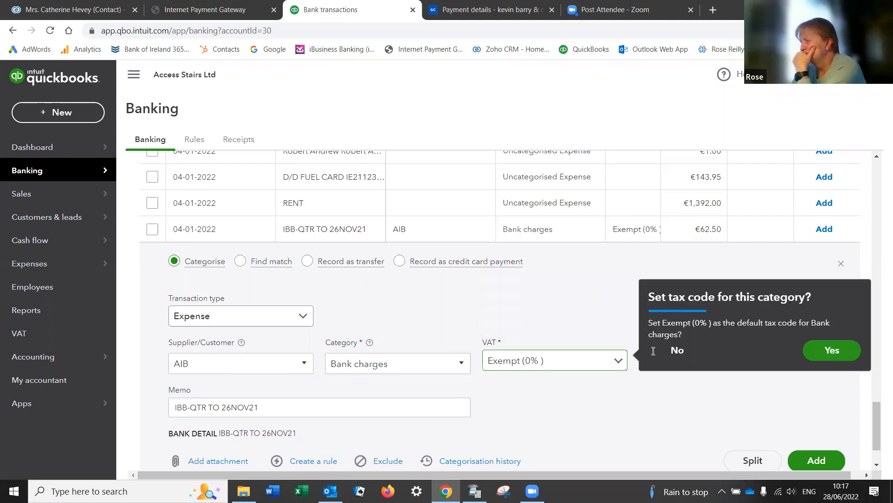
left_click(827, 350)
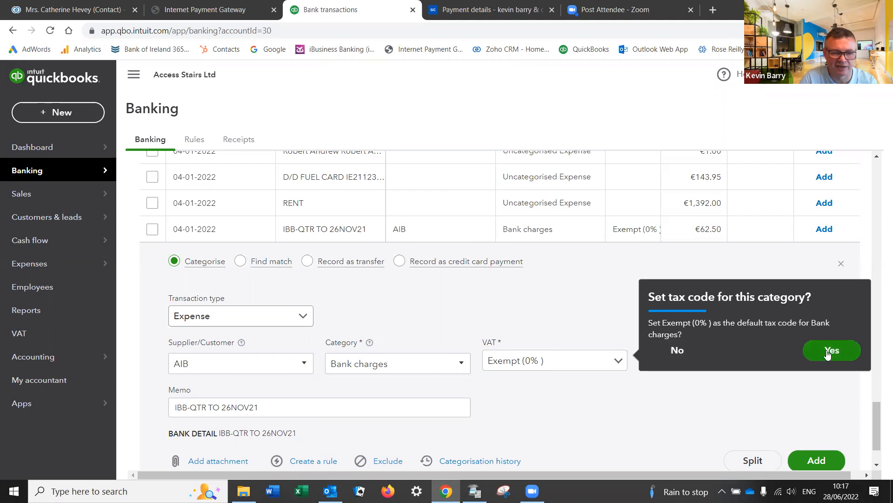
scroll(605, 368, "down", 2)
scroll(605, 368, "up", 1)
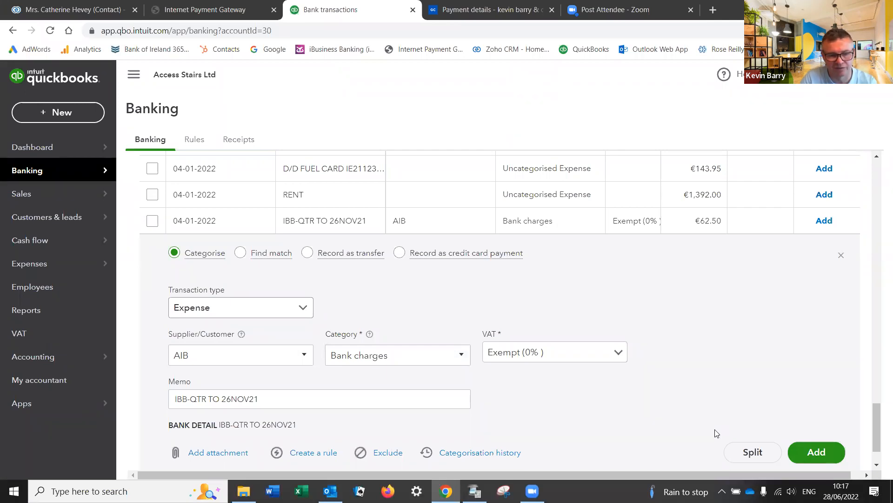
Step: Start a new rule from this charge and name it 'Bank Charges'
left_click(316, 453)
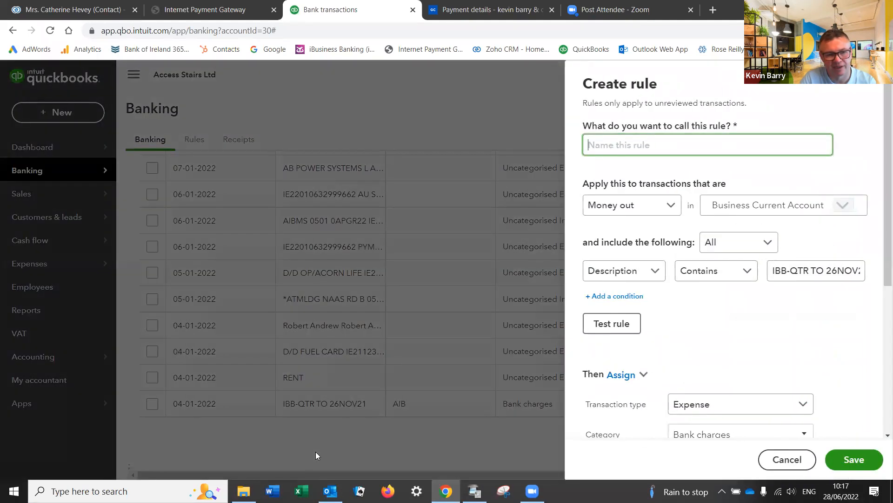
type("Bank Cha")
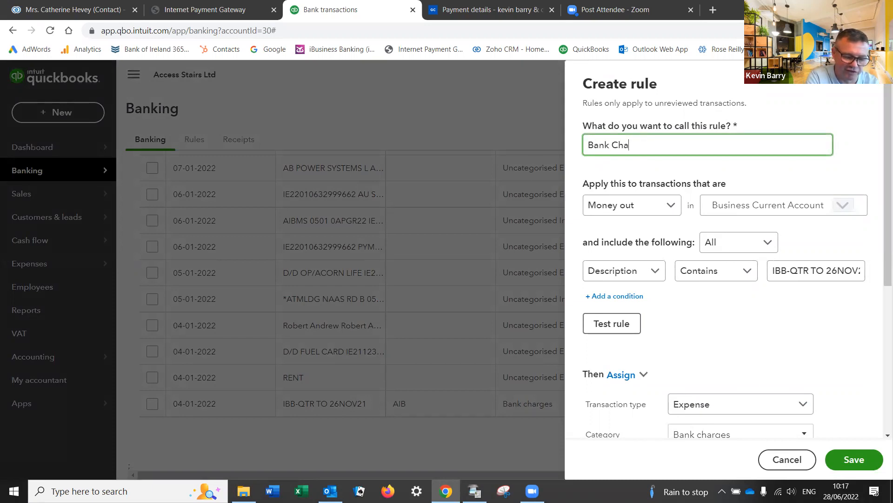
type("r")
triple_click(620, 84)
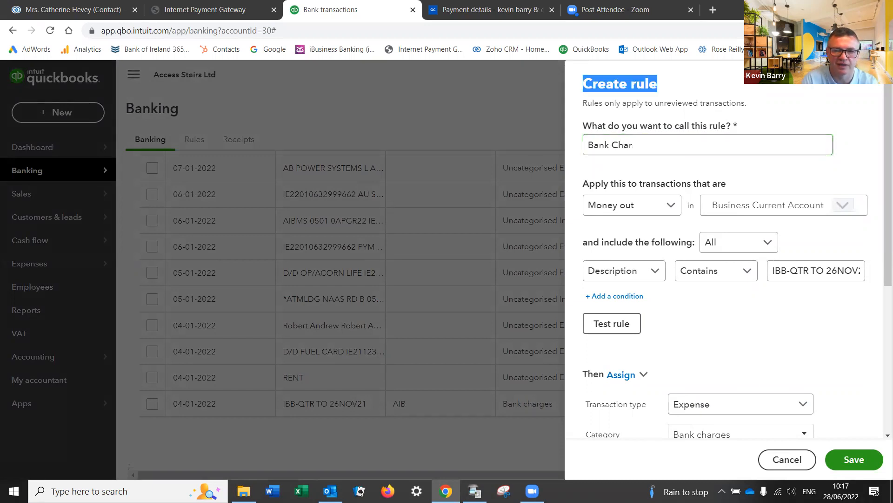
left_click(649, 145)
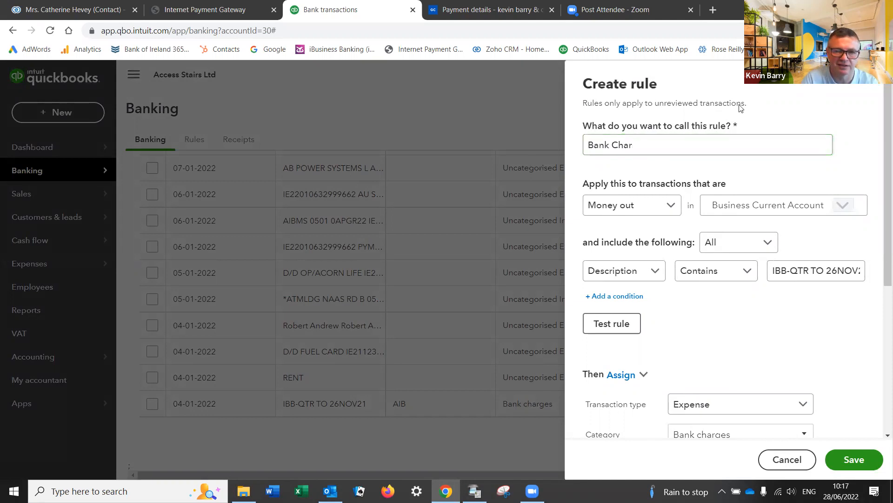
type("ges")
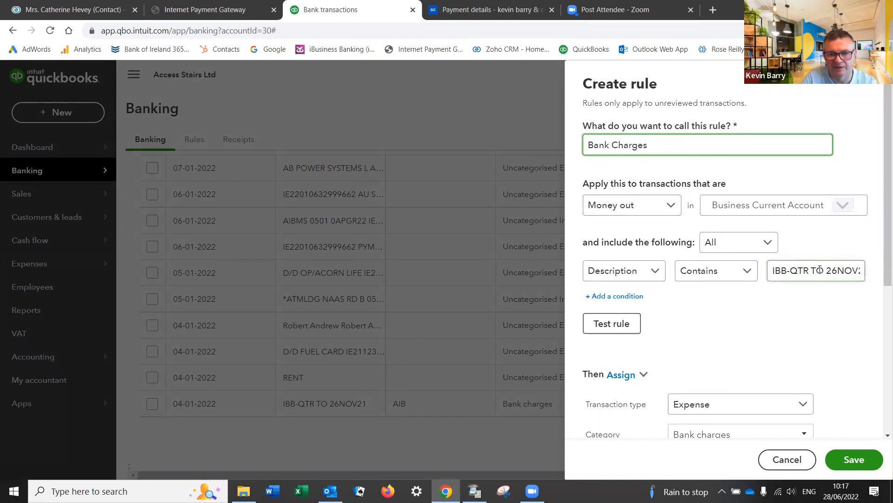
left_click_drag(832, 269, 867, 250)
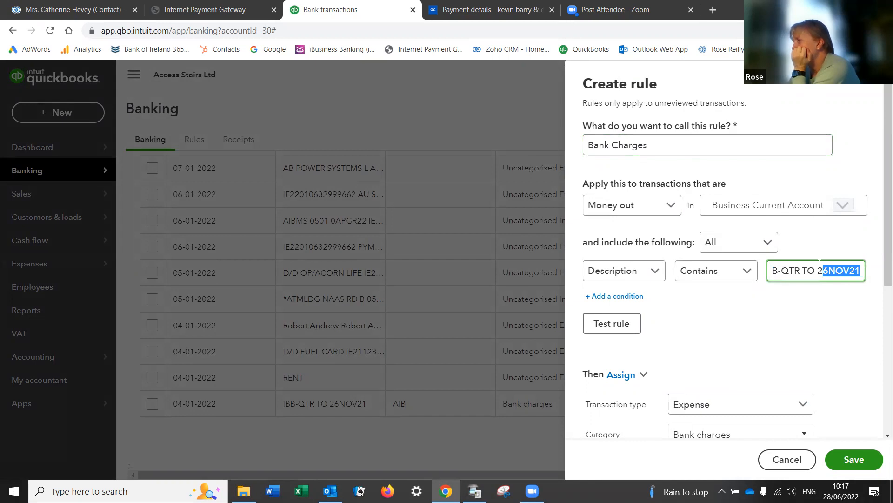
left_click_drag(588, 145, 694, 164)
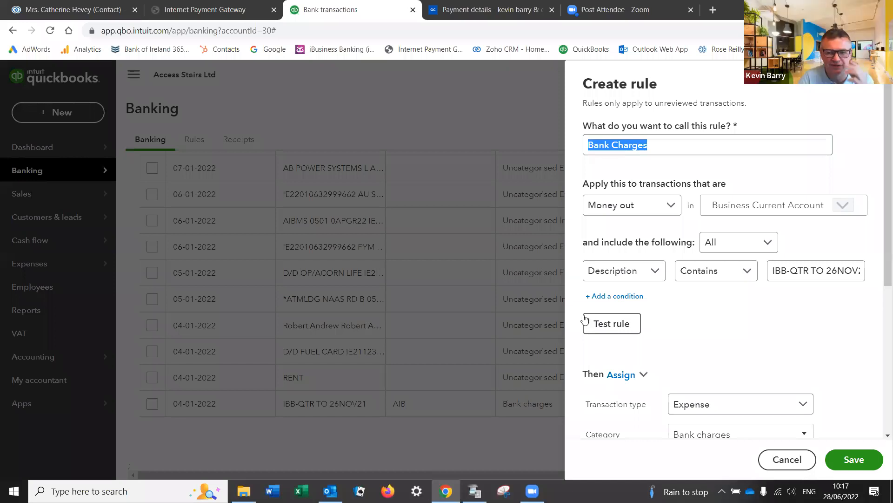
Step: Trim the Description contains condition to IBB-QTR and save the rule
left_click(586, 320)
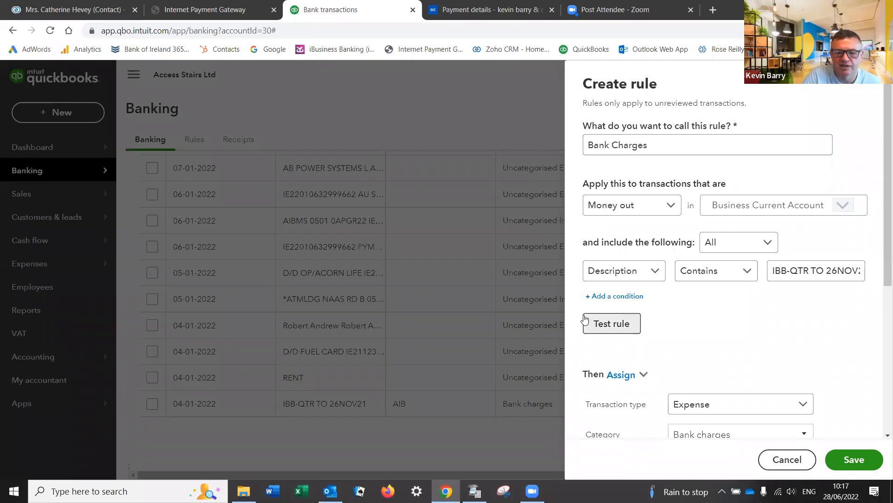
left_click(811, 269)
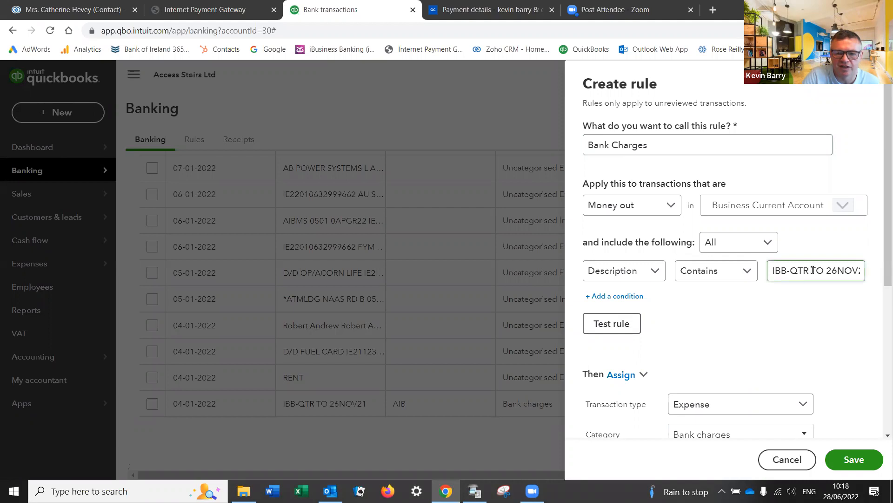
left_click_drag(810, 270, 881, 279)
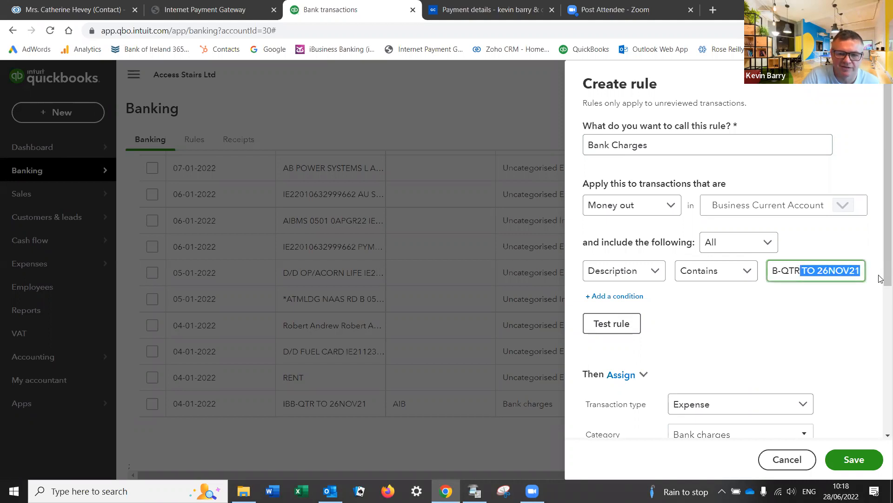
key("BackSpace")
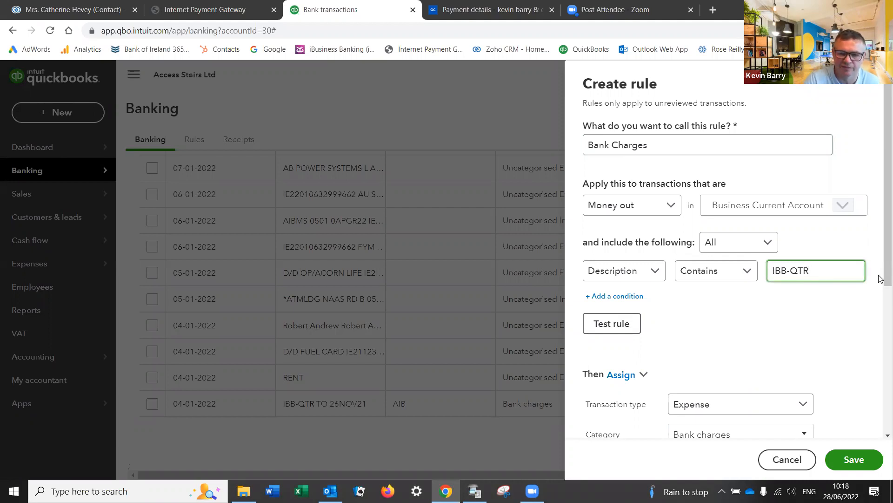
left_click(855, 296)
scroll(828, 367, "down", 2)
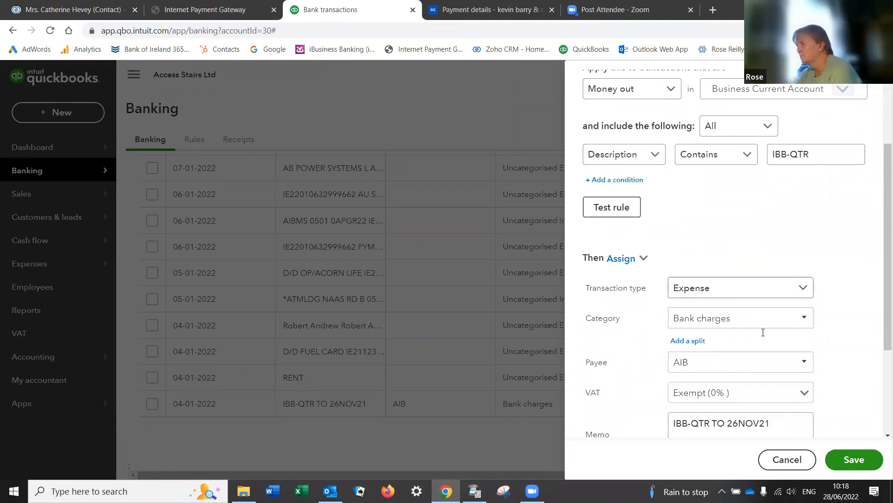
left_click(854, 460)
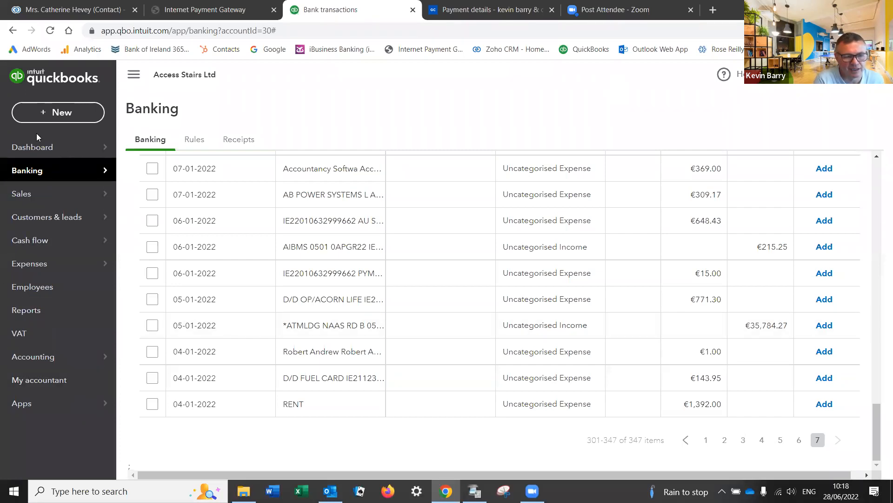
Step: Return to the dashboard and set the Expenses card period to This financial year
left_click(40, 147)
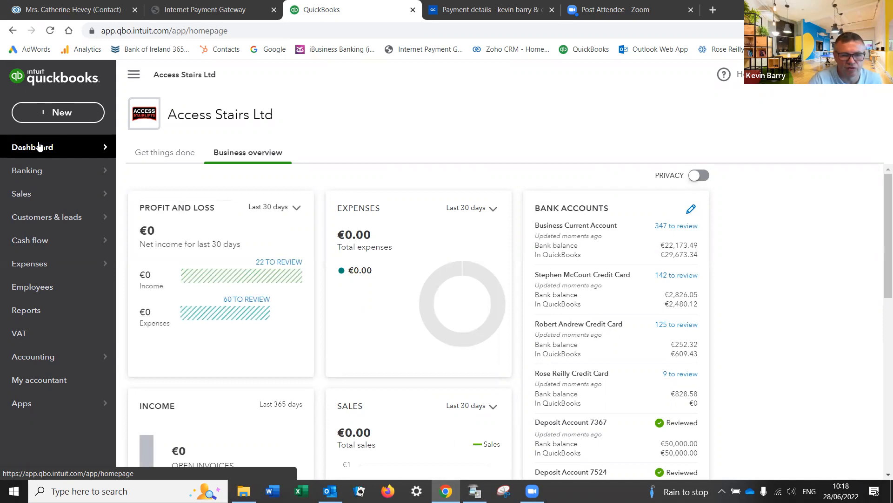
left_click(492, 210)
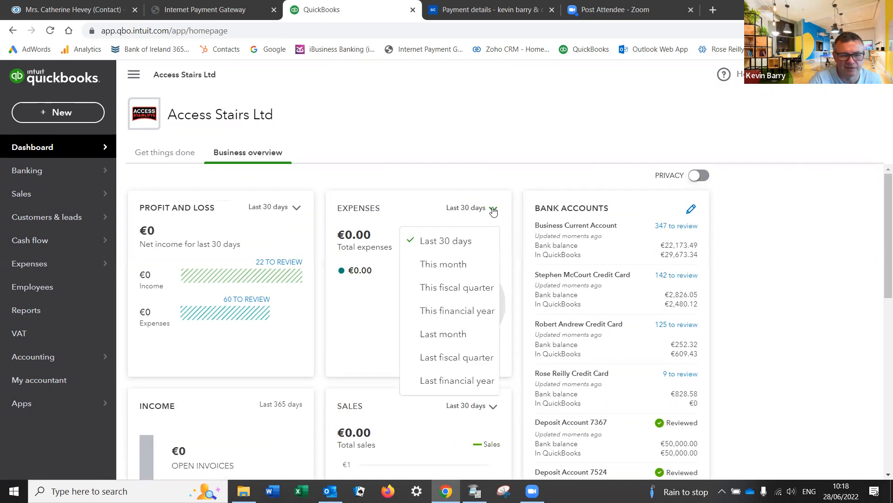
left_click(458, 315)
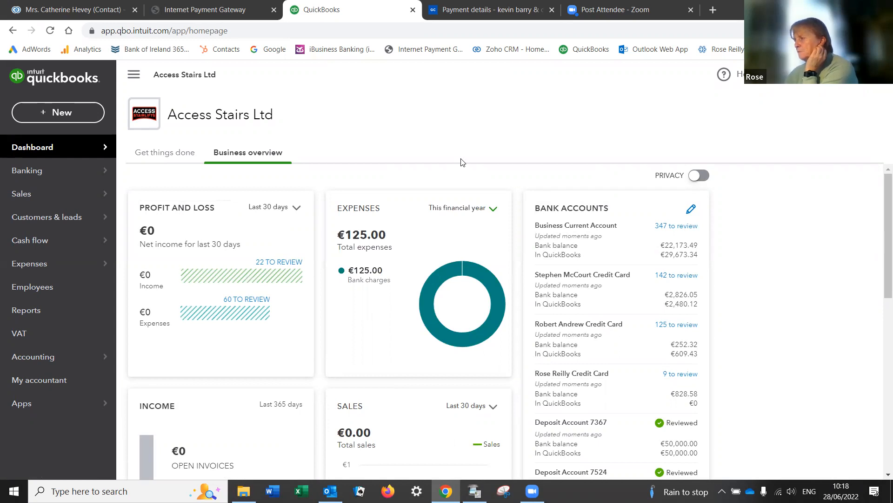
left_click(461, 273)
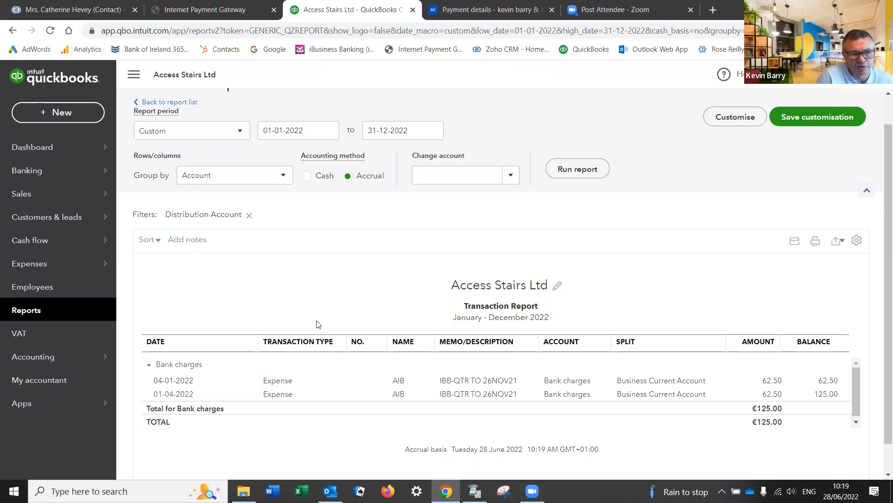
left_click(91, 147)
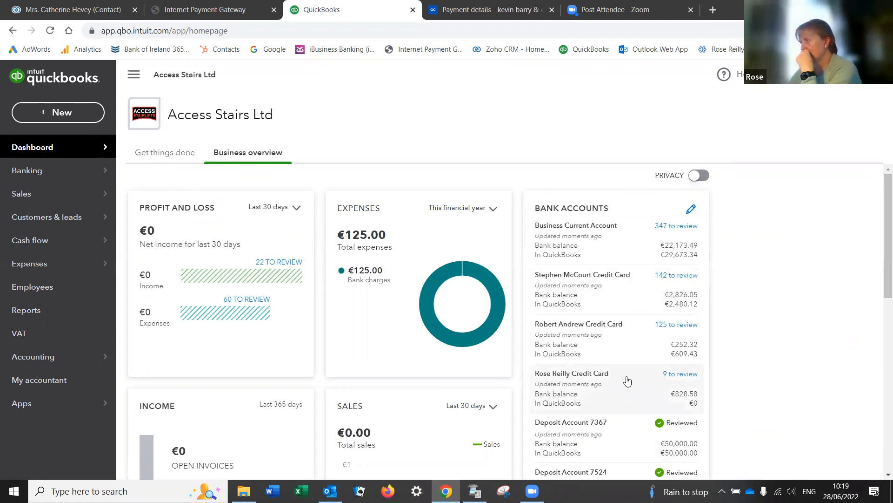
Step: Set the Profit and Loss card's period to This year, showing -€125 net income
scroll(626, 381, "down", 1)
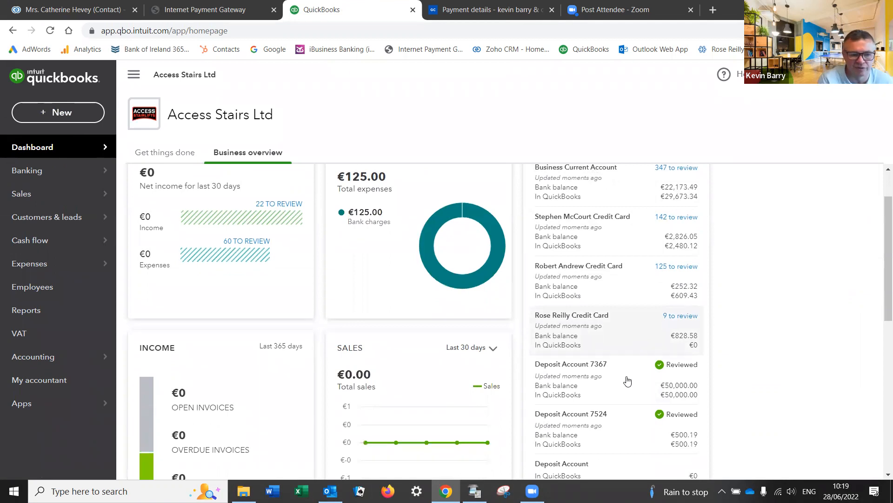
scroll(627, 381, "up", 1)
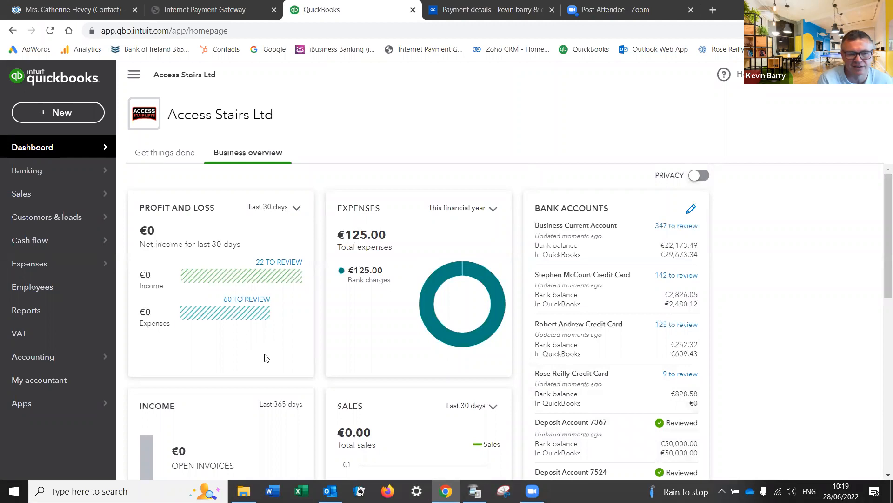
left_click(300, 212)
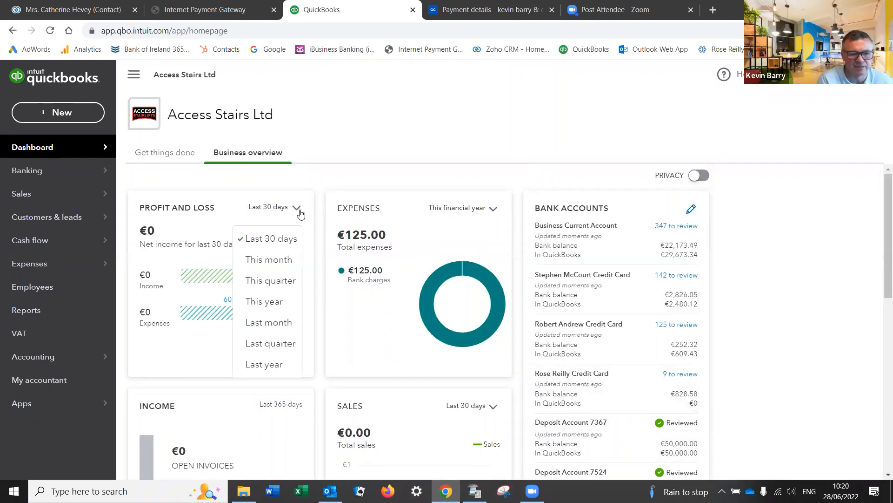
left_click(282, 306)
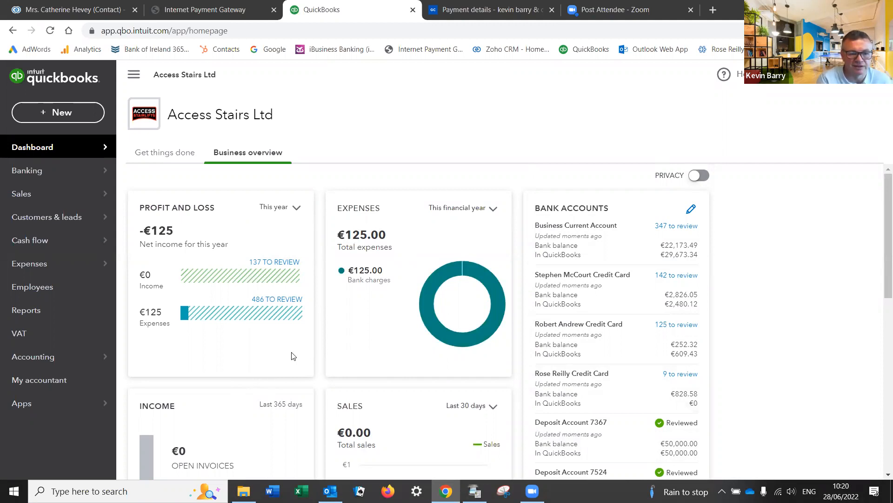
scroll(299, 351, "down", 3)
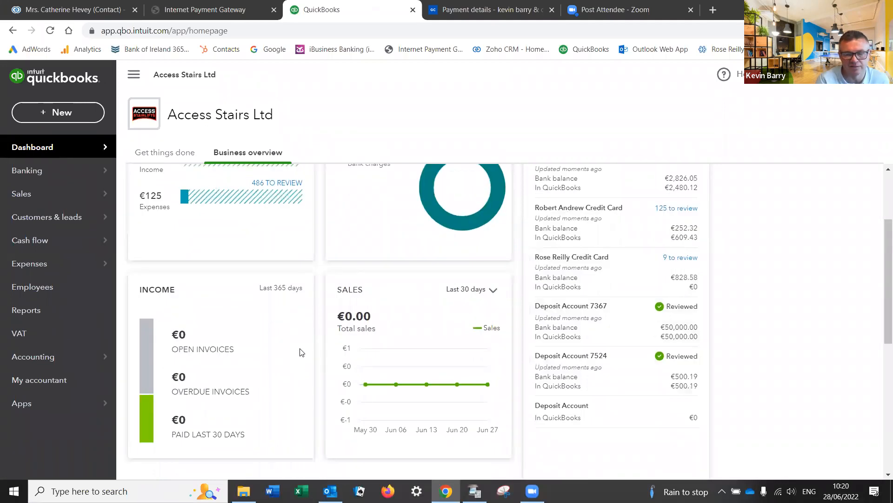
scroll(300, 352, "down", 1)
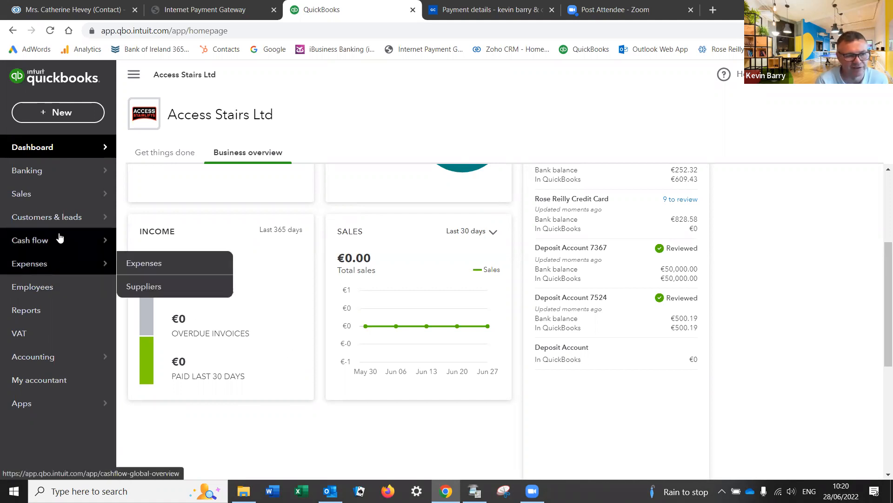
Step: Open the Reports page, where Favourites lists Accounts receivable ageing summary, Balance Sheet and Profit and Loss
mouse_move(66, 222)
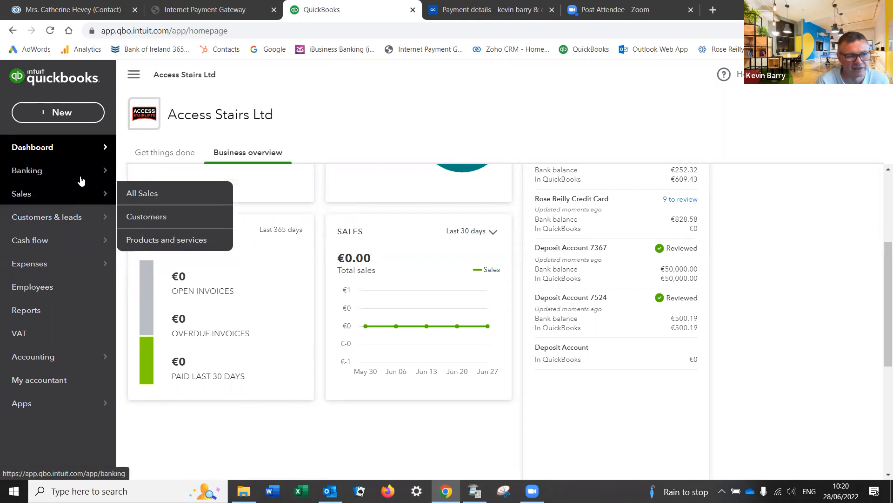
mouse_move(81, 179)
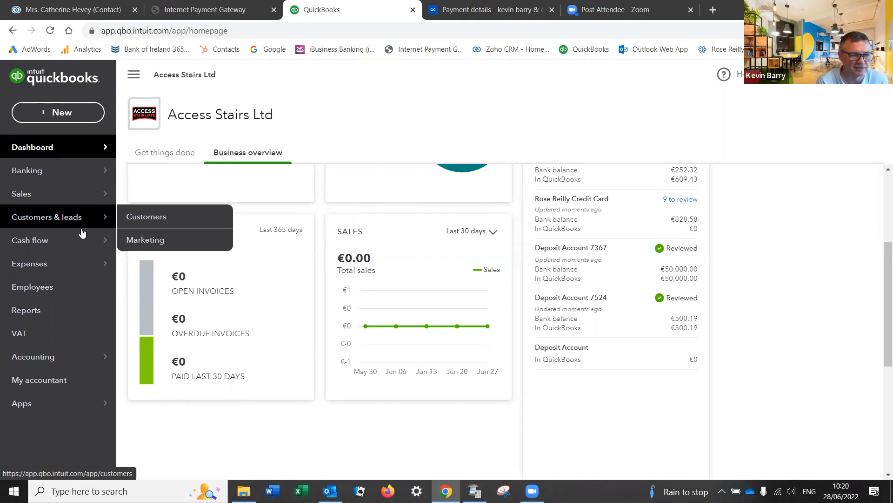
mouse_move(84, 238)
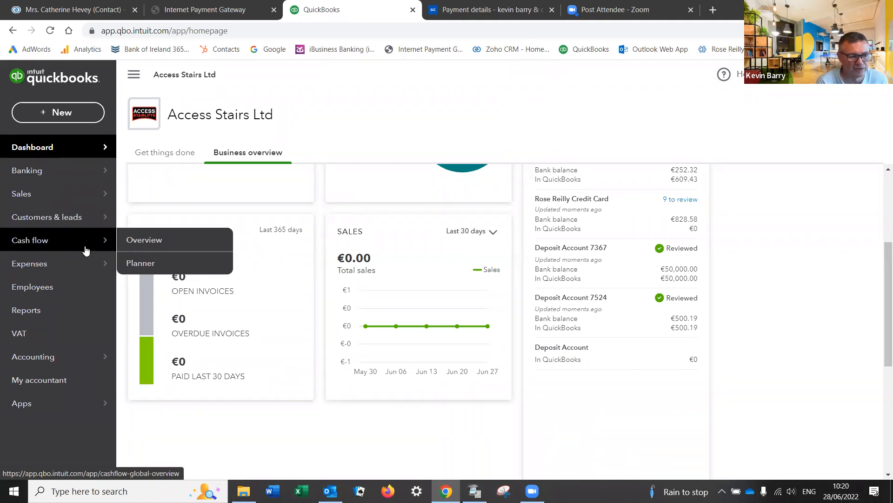
mouse_move(86, 264)
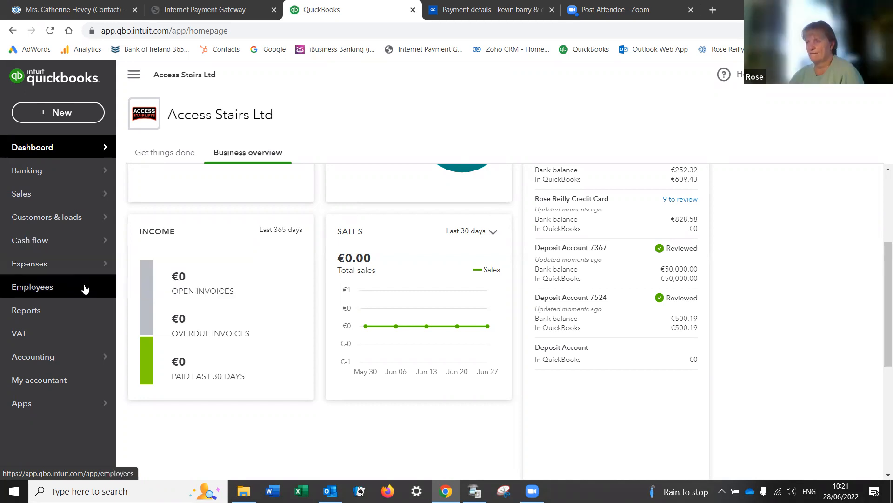
left_click(72, 310)
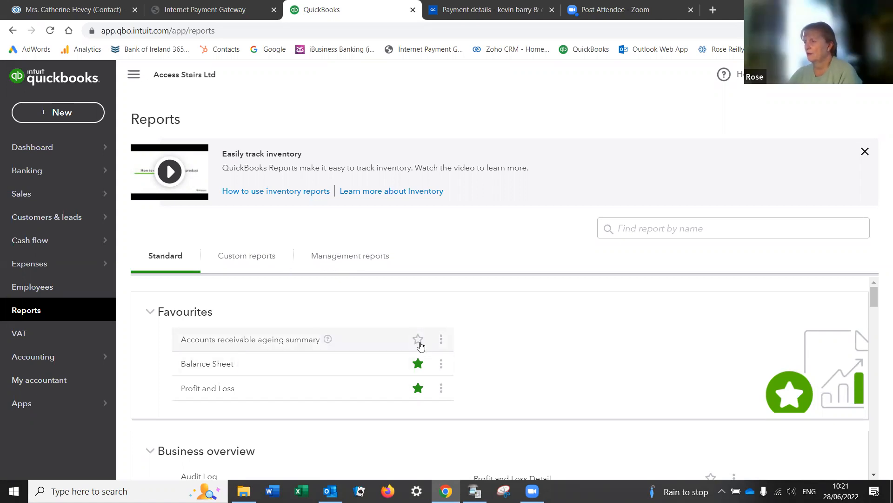
left_click(417, 388)
left_click(418, 363)
scroll(421, 371, "down", 1)
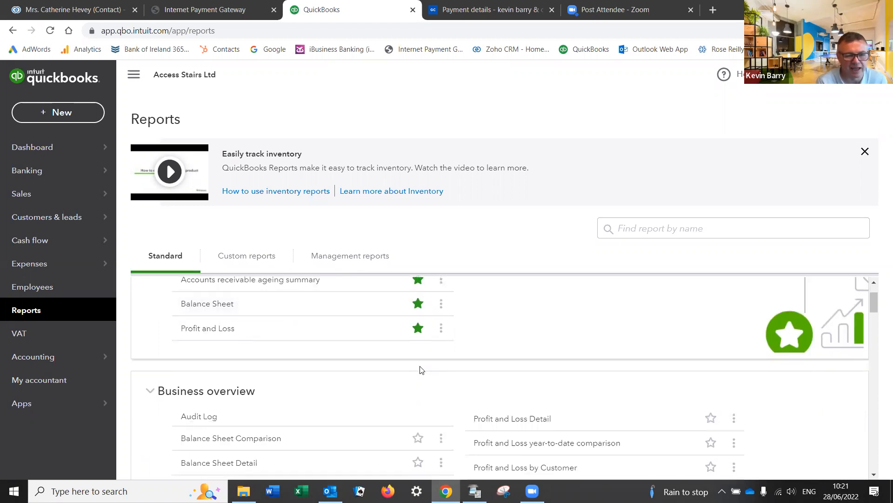
scroll(421, 371, "down", 1)
scroll(420, 369, "down", 2)
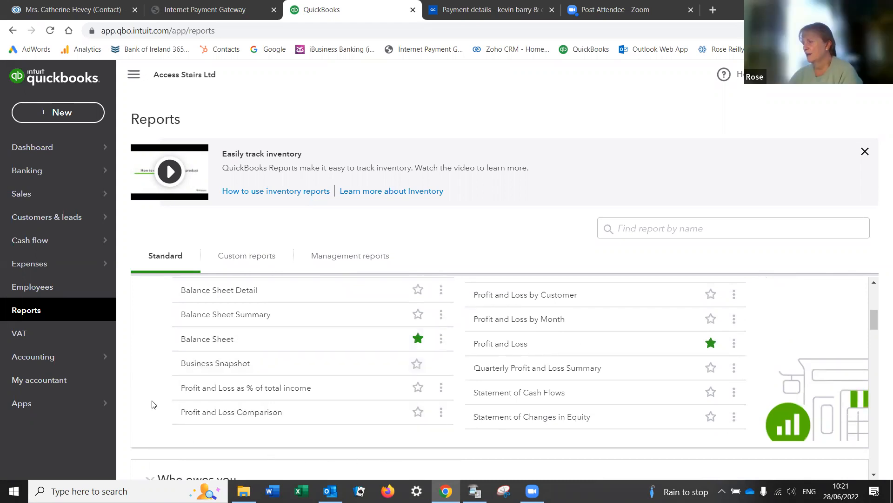
scroll(154, 404, "down", 4)
scroll(154, 403, "down", 1)
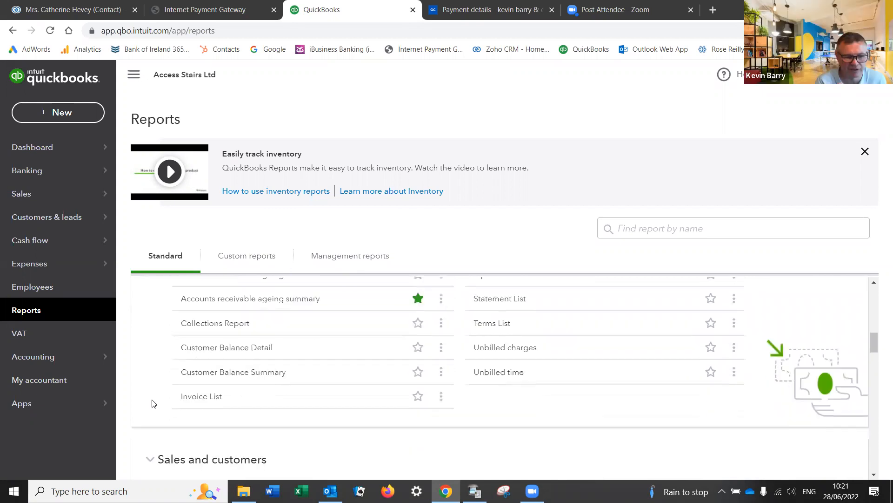
scroll(154, 404, "down", 5)
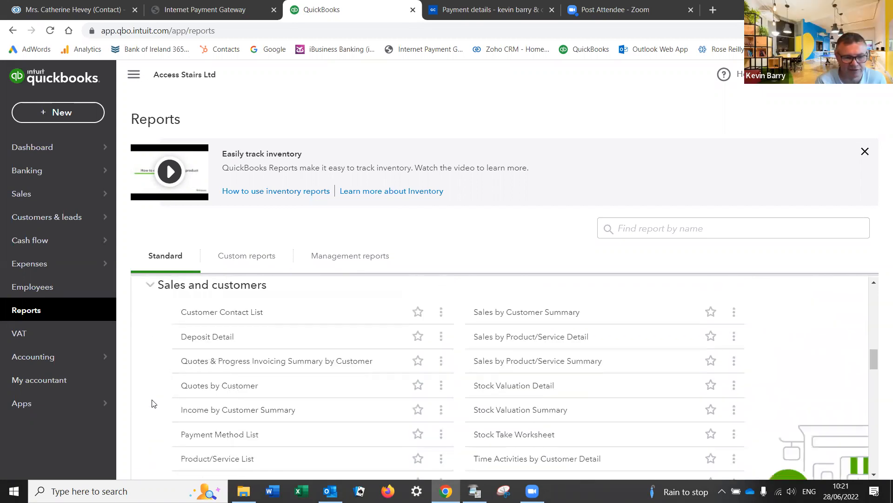
scroll(154, 404, "down", 5)
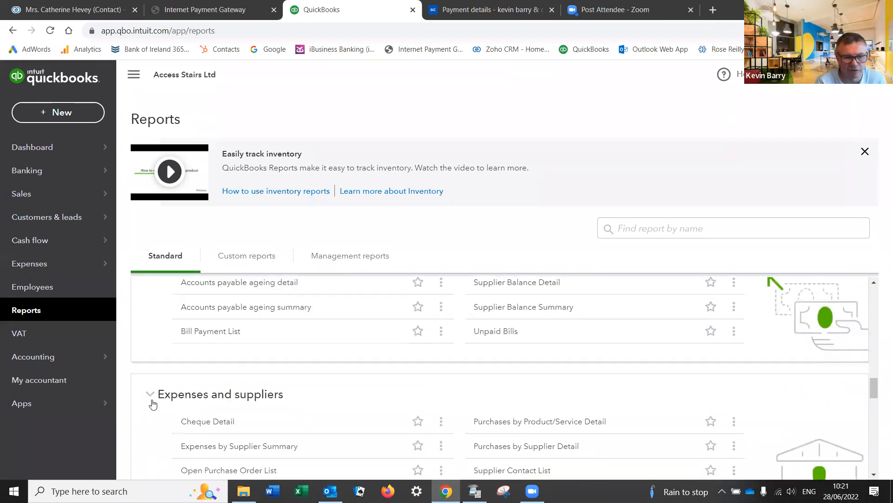
scroll(153, 404, "down", 5)
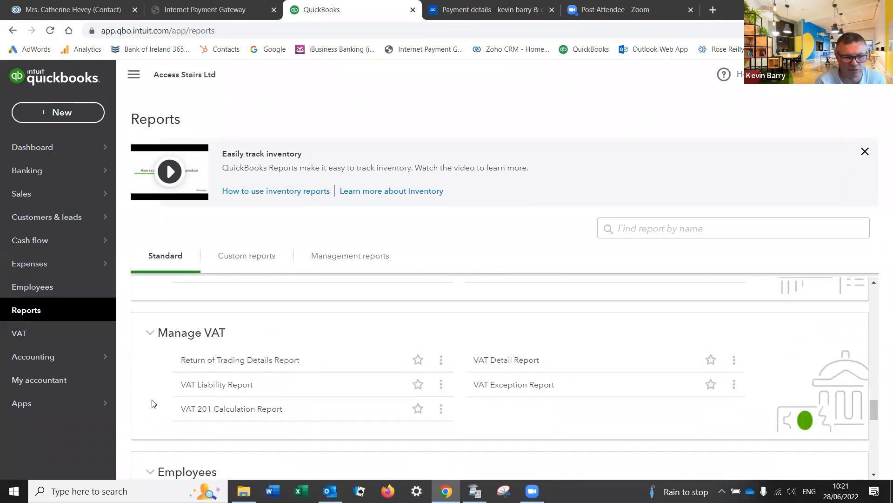
scroll(152, 404, "down", 4)
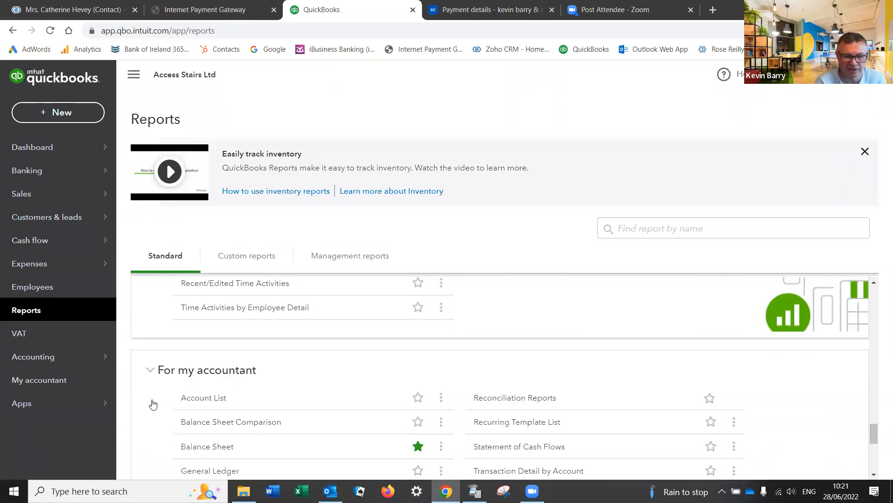
scroll(153, 403, "down", 4)
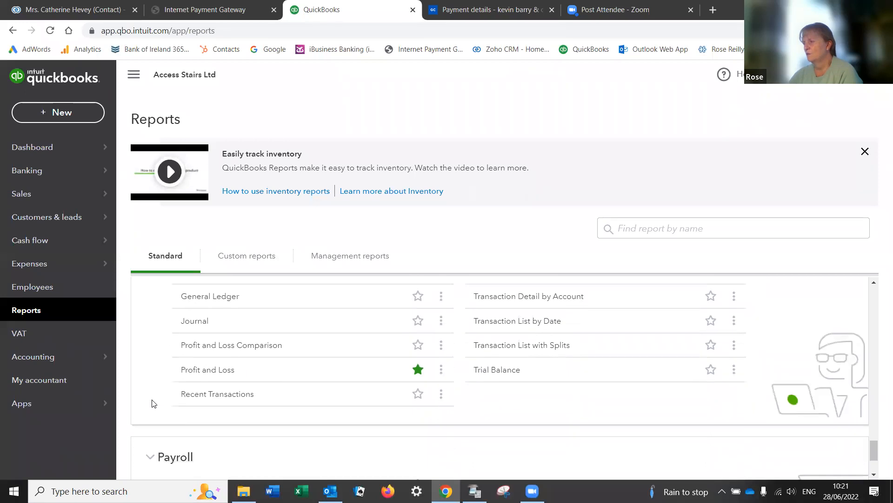
scroll(154, 403, "down", 1)
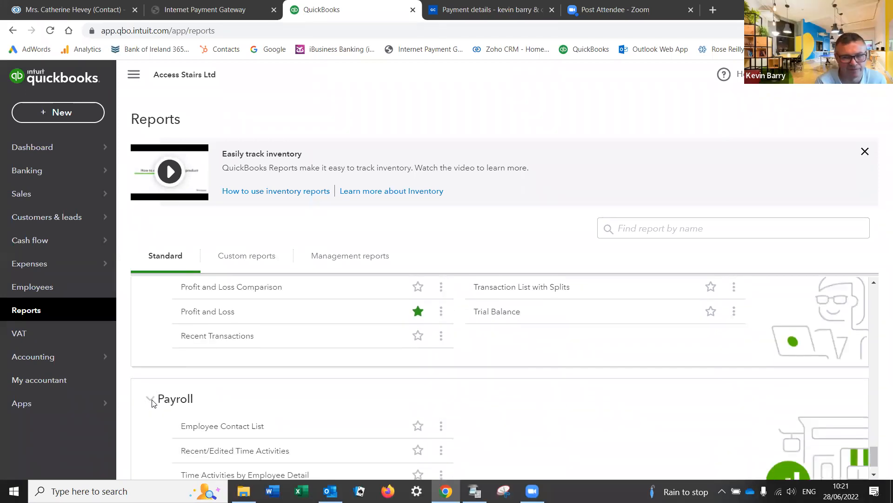
scroll(152, 403, "down", 1)
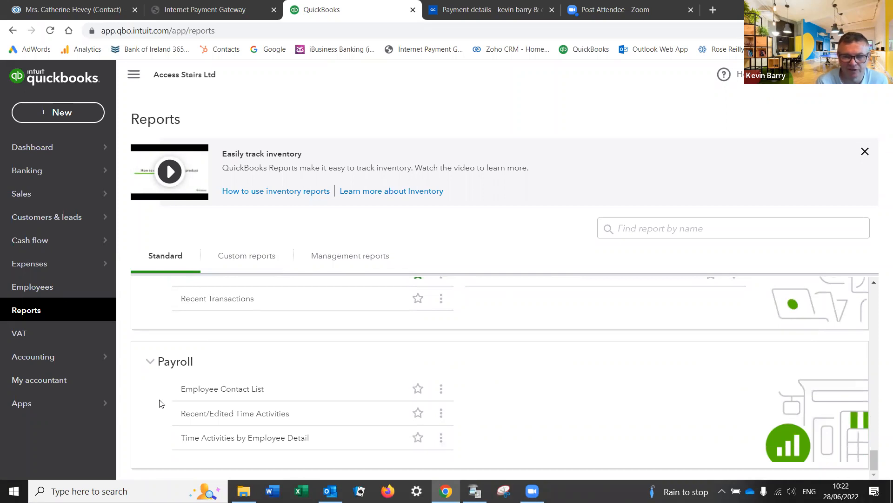
scroll(159, 403, "up", 2)
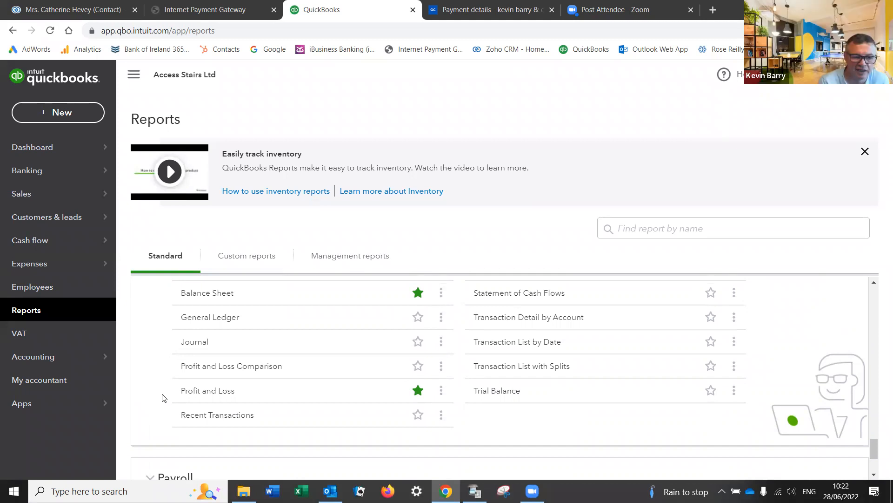
Step: Under What you owe, star Accounts payable ageing summary, Supplier Balance Summary and Unpaid Bills as favourites
scroll(149, 379, "up", 1)
scroll(149, 380, "up", 5)
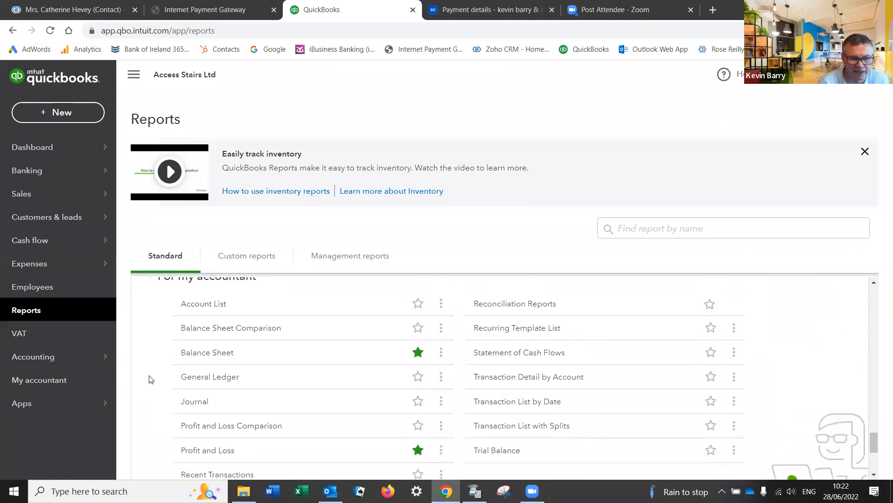
scroll(151, 379, "up", 3)
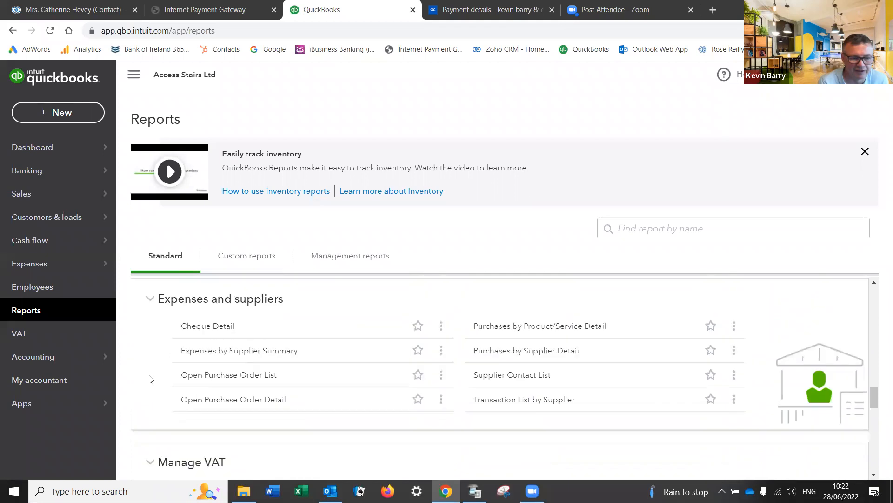
scroll(151, 379, "up", 1)
scroll(151, 379, "up", 4)
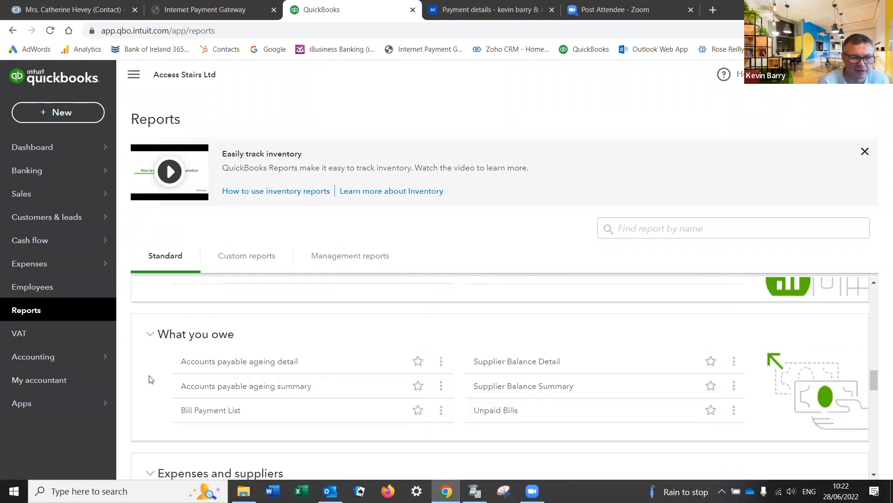
scroll(149, 378, "up", 2)
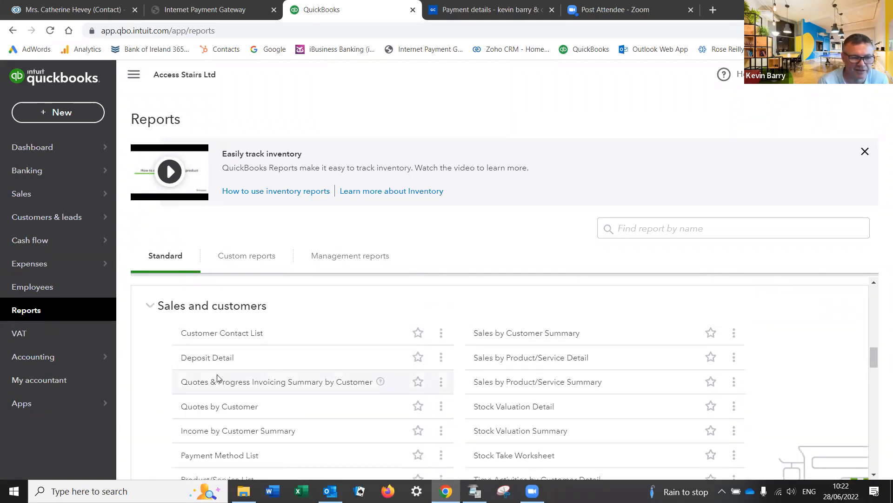
scroll(340, 390, "down", 5)
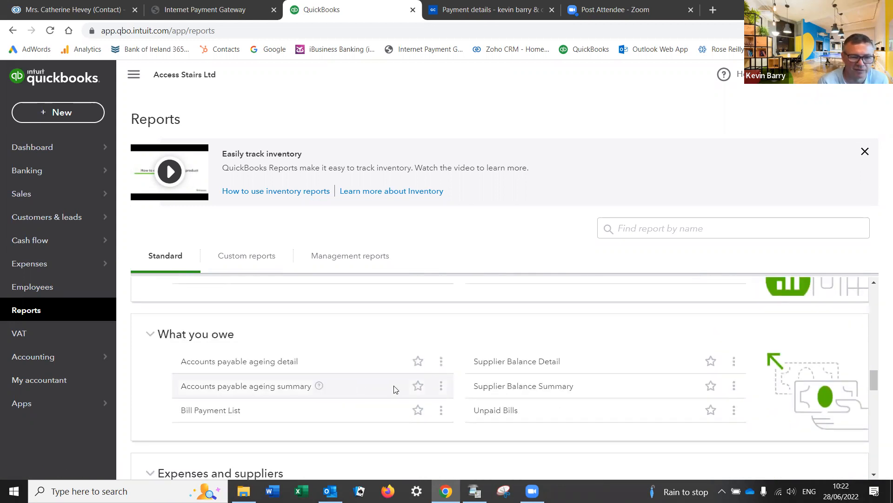
left_click(417, 386)
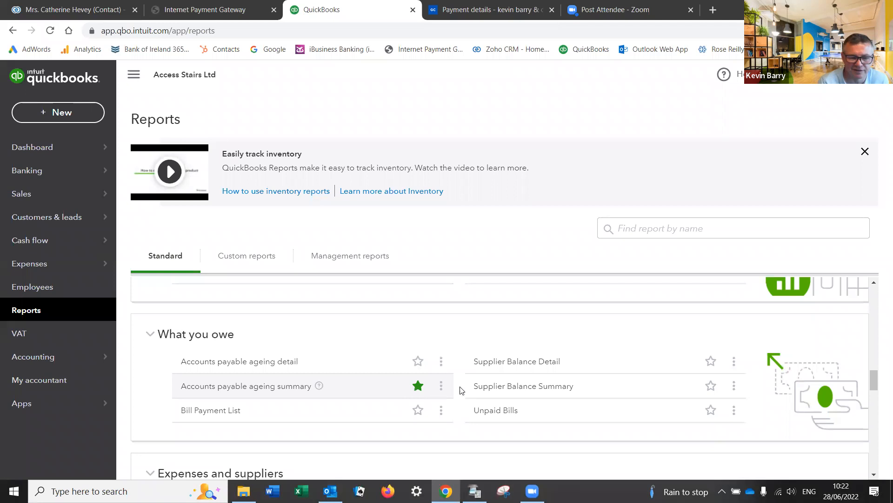
left_click(711, 362)
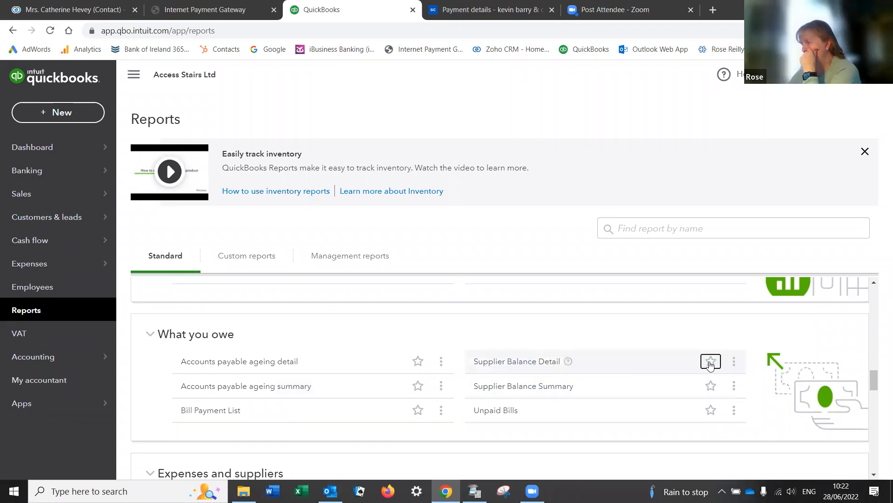
left_click(711, 361)
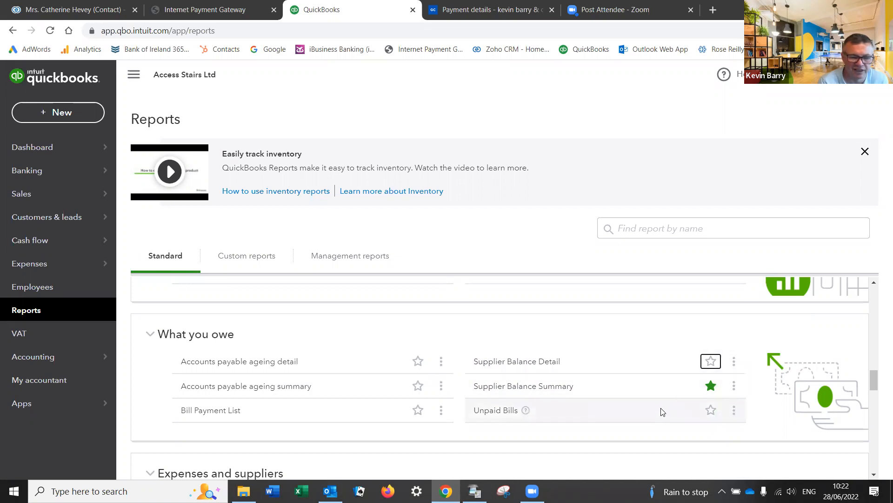
left_click(711, 410)
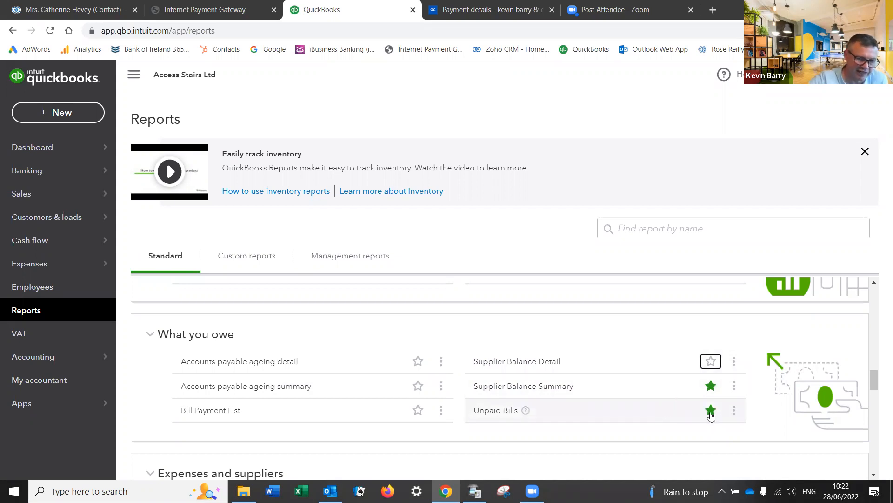
left_click(710, 411)
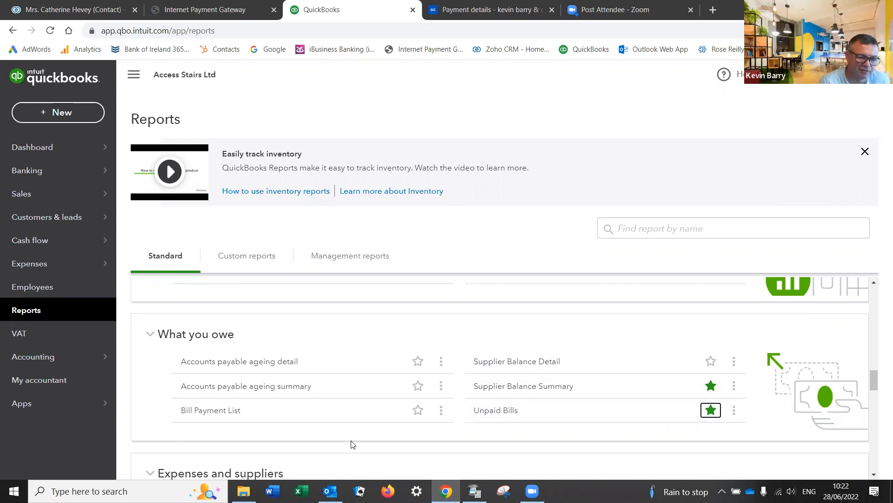
Step: Under Who owes you, star Open Invoices as a favourite report
scroll(354, 444, "up", 5)
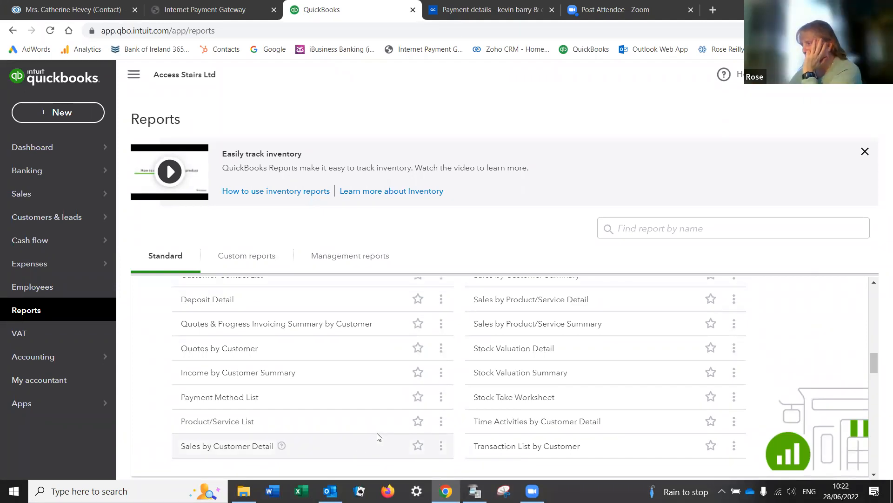
scroll(379, 437, "up", 5)
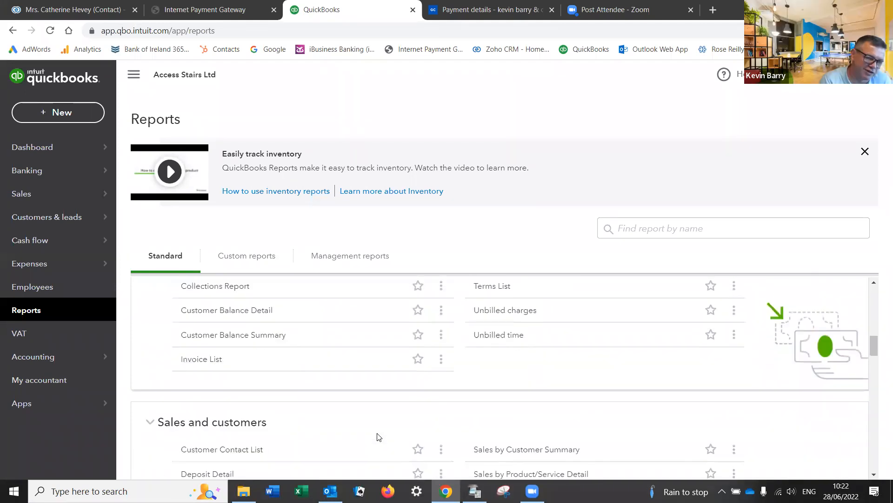
scroll(379, 437, "down", 1)
scroll(379, 437, "down", 1)
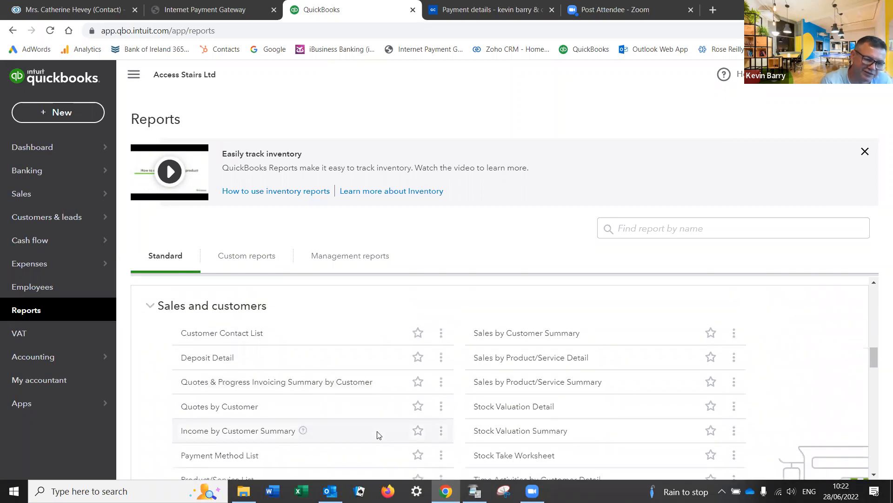
scroll(380, 435, "down", 1)
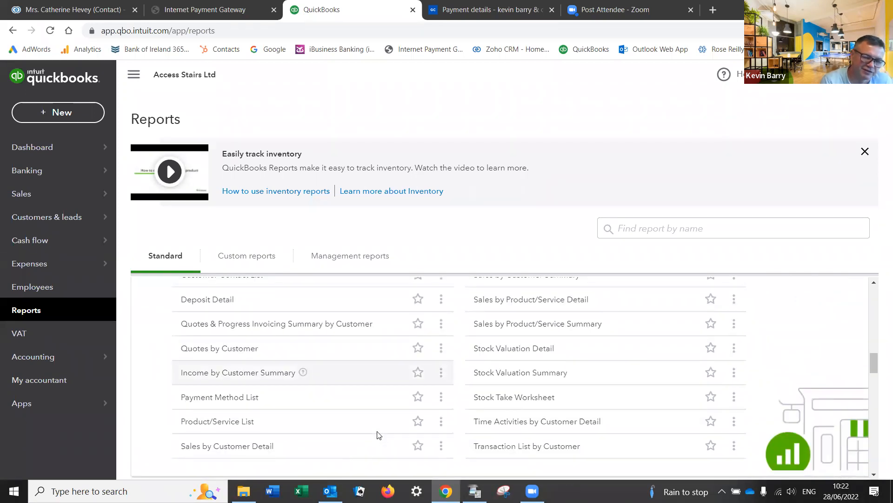
scroll(379, 436, "up", 5)
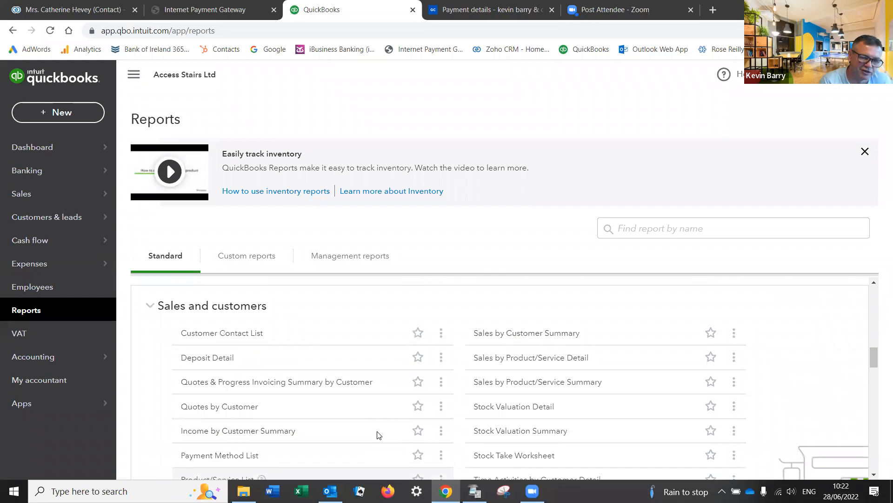
scroll(379, 435, "up", 1)
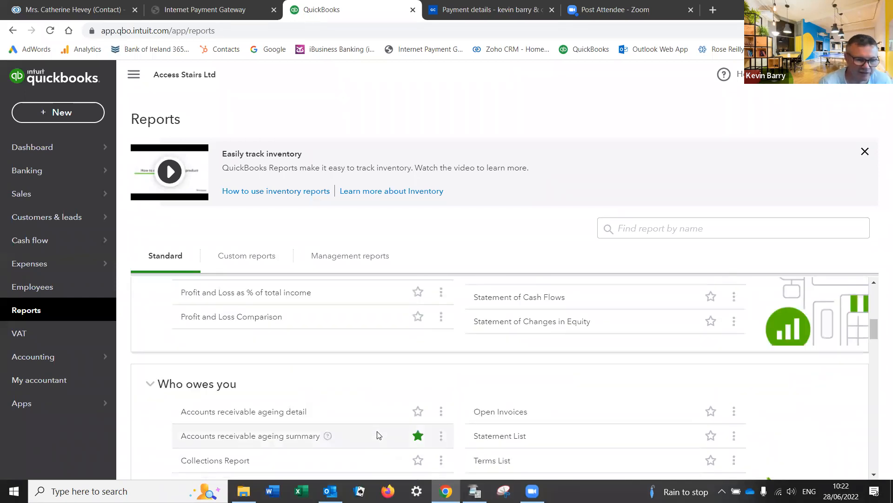
scroll(380, 433, "down", 1)
left_click(711, 354)
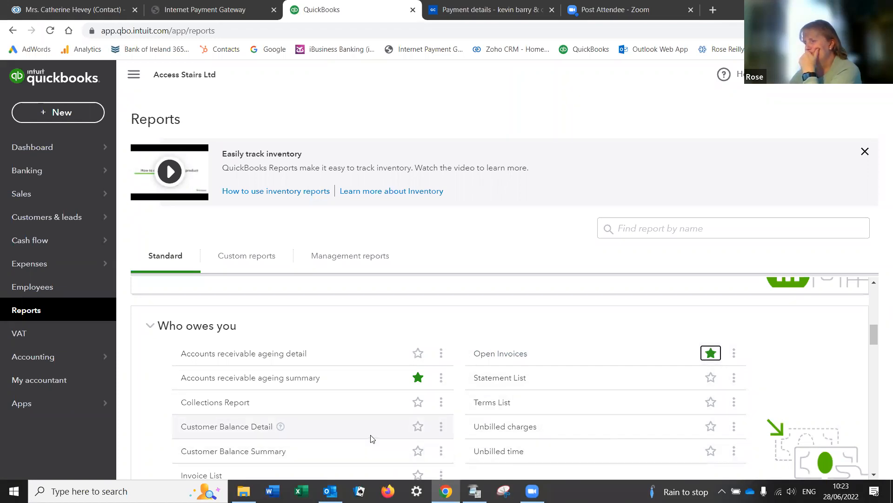
Step: Star Accounts receivable ageing summary and Customer Balance Summary as favourites
left_click(418, 377)
left_click(418, 377)
scroll(417, 375, "down", 1)
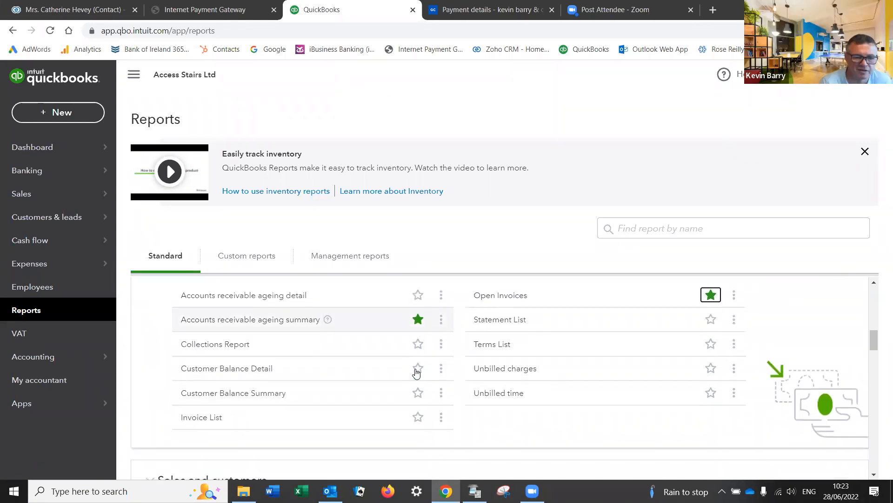
left_click(417, 392)
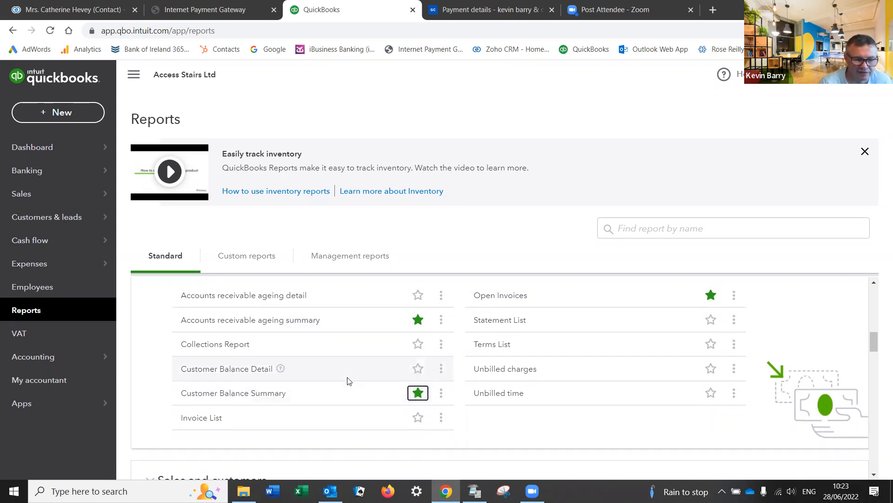
scroll(349, 381, "up", 1)
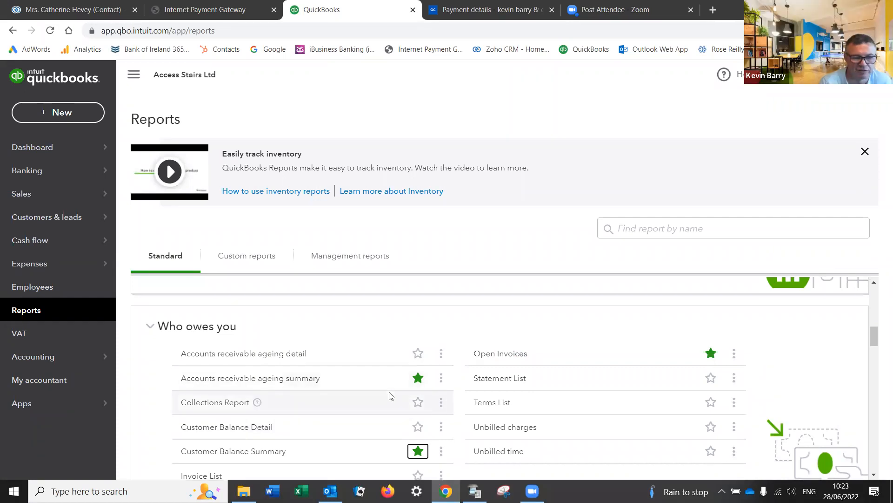
Step: Check the Favourites list at the top of Reports, then go to the VAT section
scroll(345, 390, "up", 8)
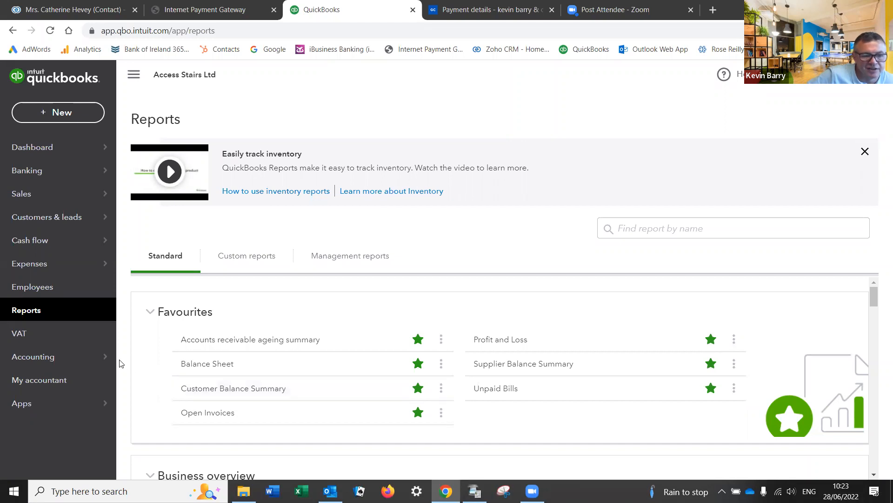
left_click(40, 334)
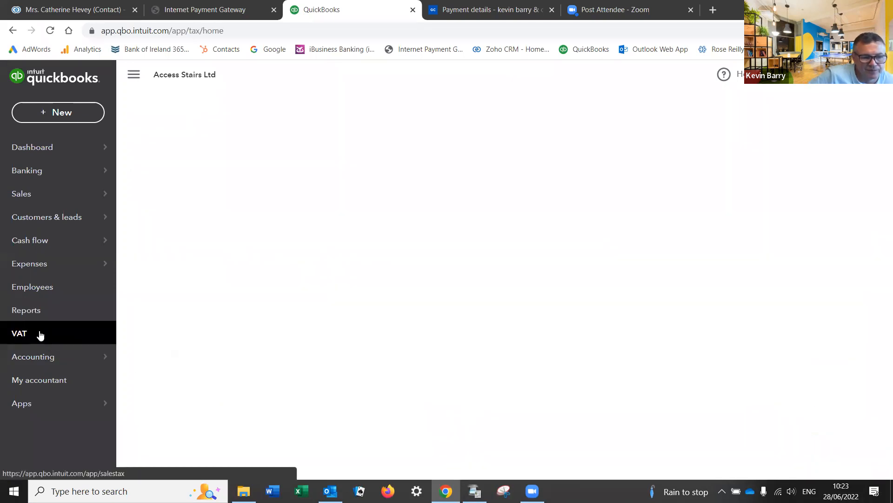
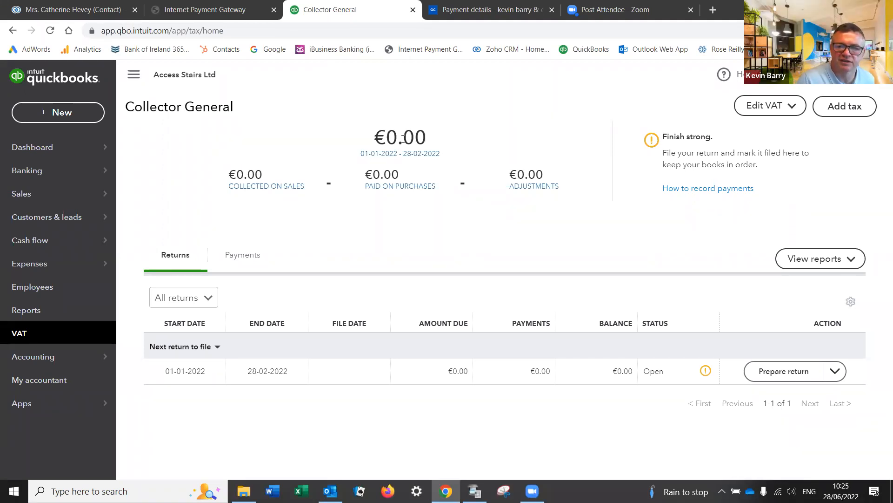
Step: Set the Collector General VAT filing frequency to Yearly and the reporting method to Cash
left_click(790, 107)
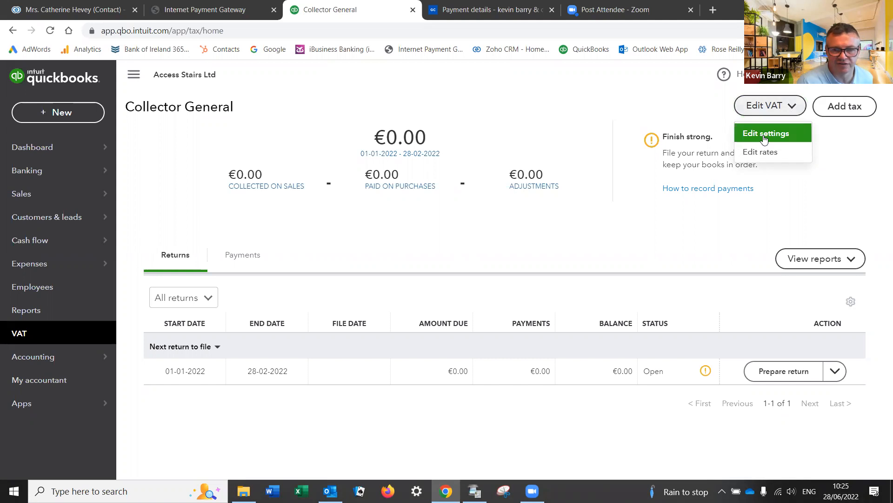
left_click(765, 135)
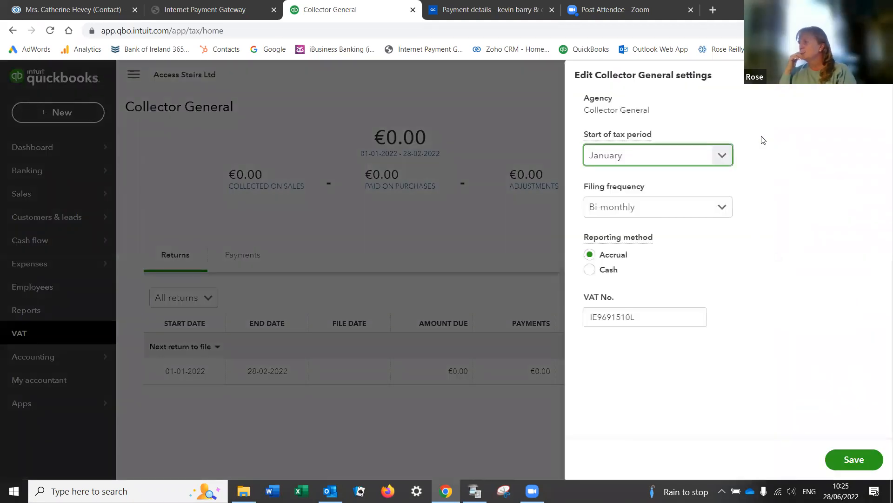
left_click(722, 207)
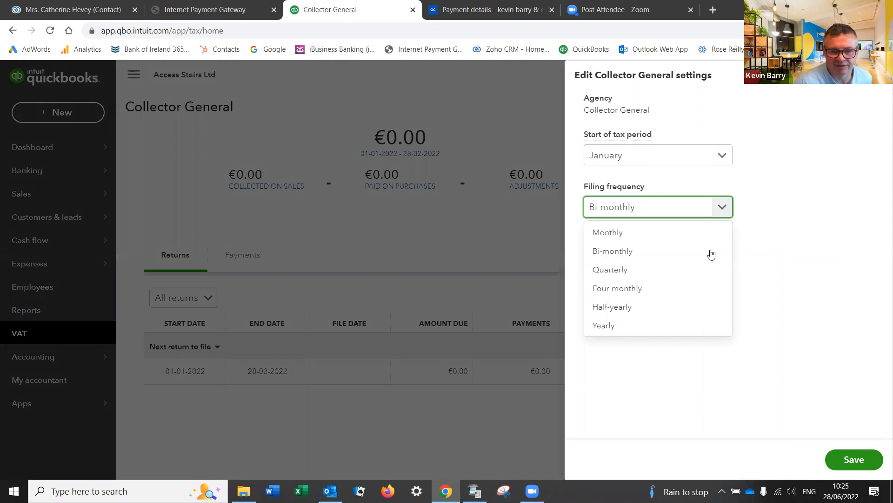
left_click(696, 326)
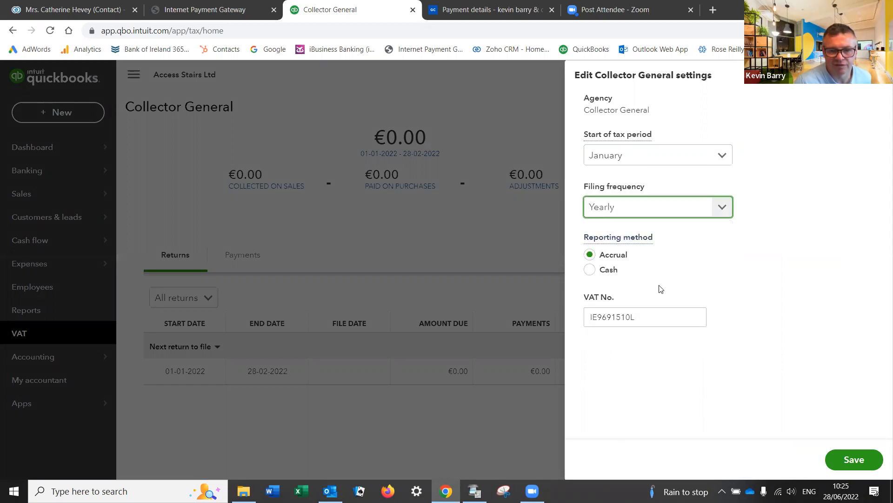
left_click(702, 248)
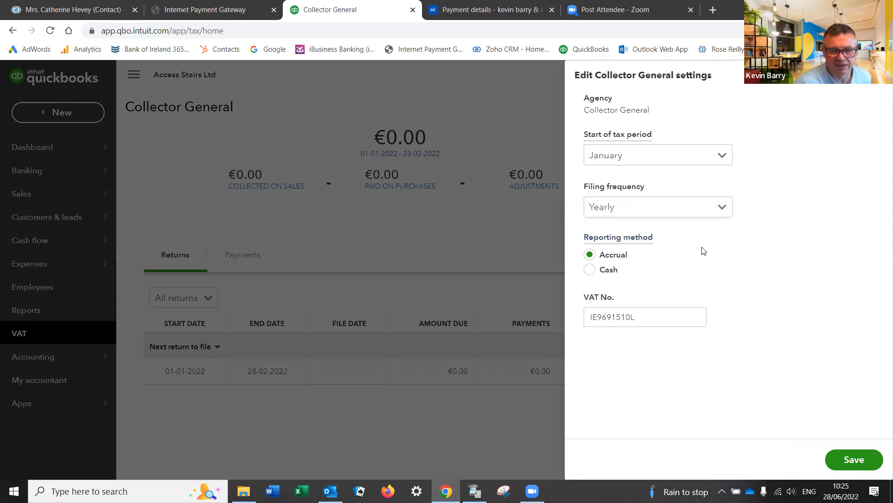
left_click(590, 270)
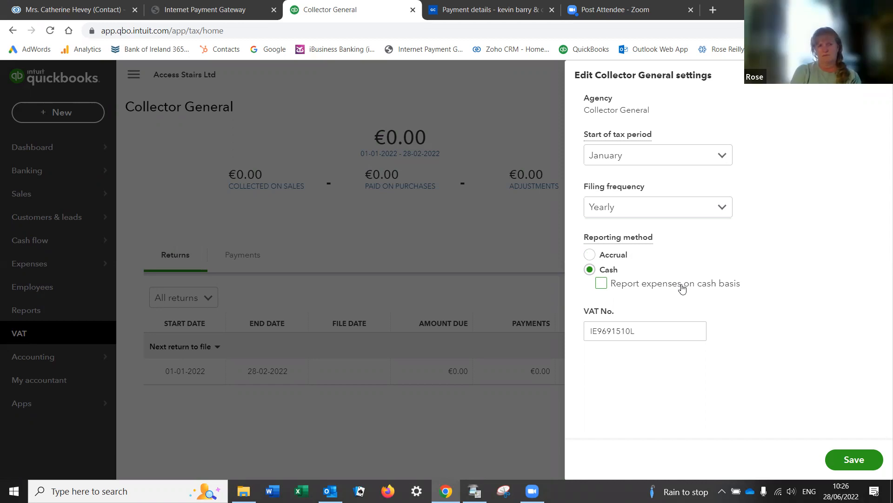
Step: Compare Cash and Accrual reporting, keep Accrual, and save the Collector General VAT settings
left_click(590, 255)
left_click(589, 271)
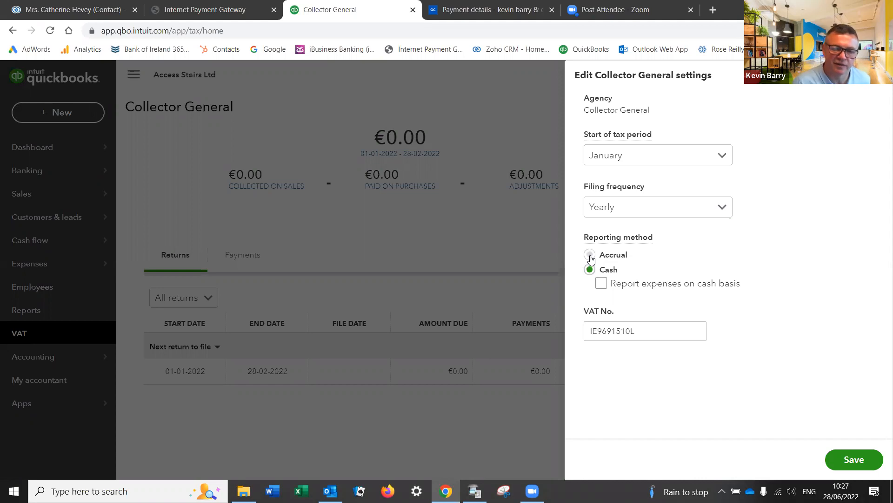
left_click(590, 257)
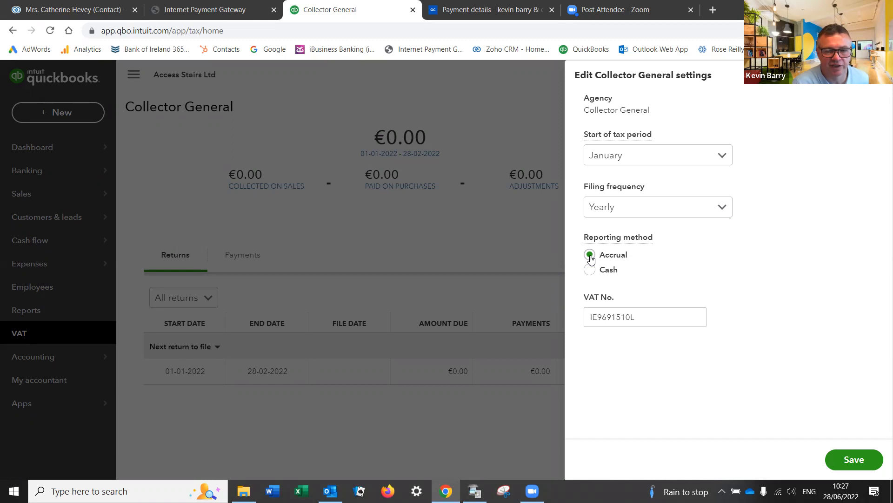
left_click(589, 270)
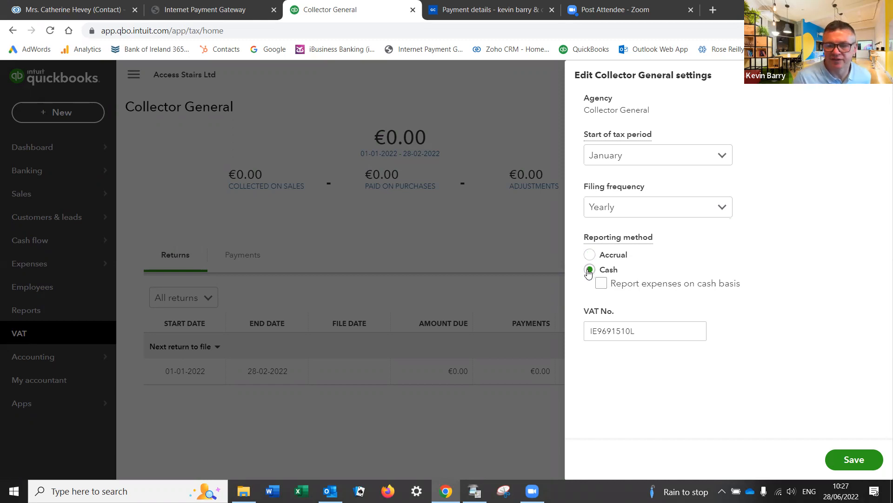
left_click(588, 257)
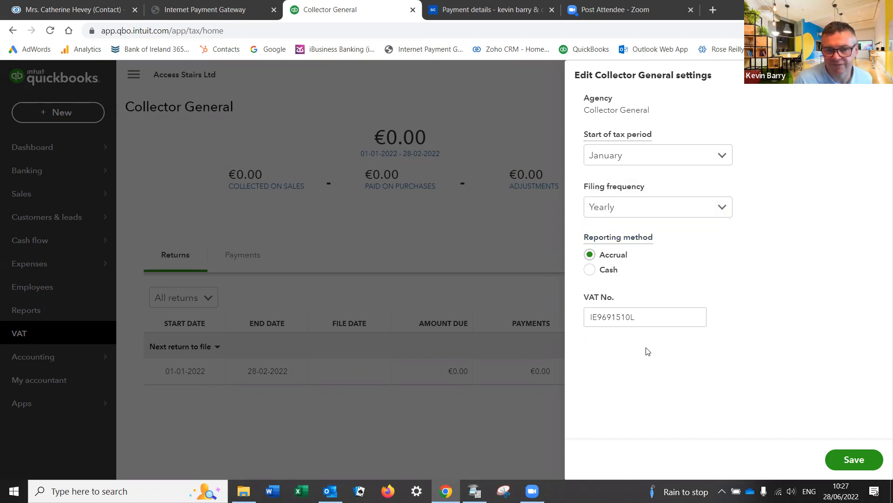
left_click(849, 459)
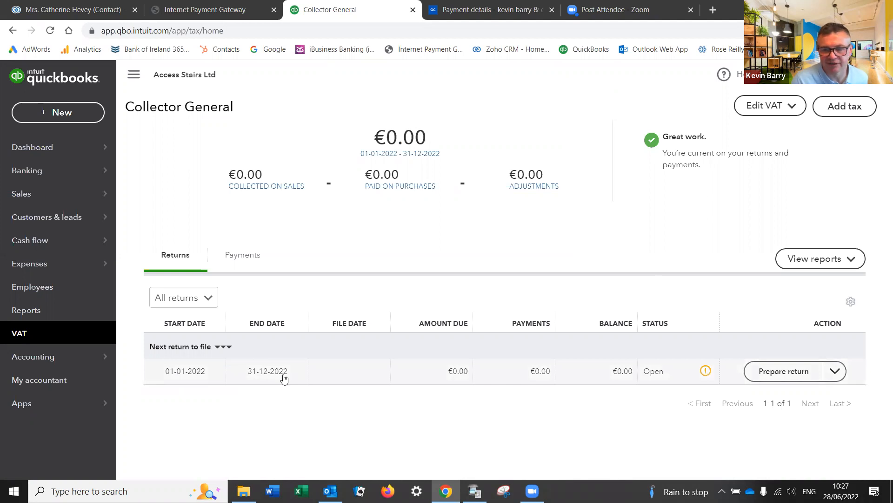
left_click(780, 371)
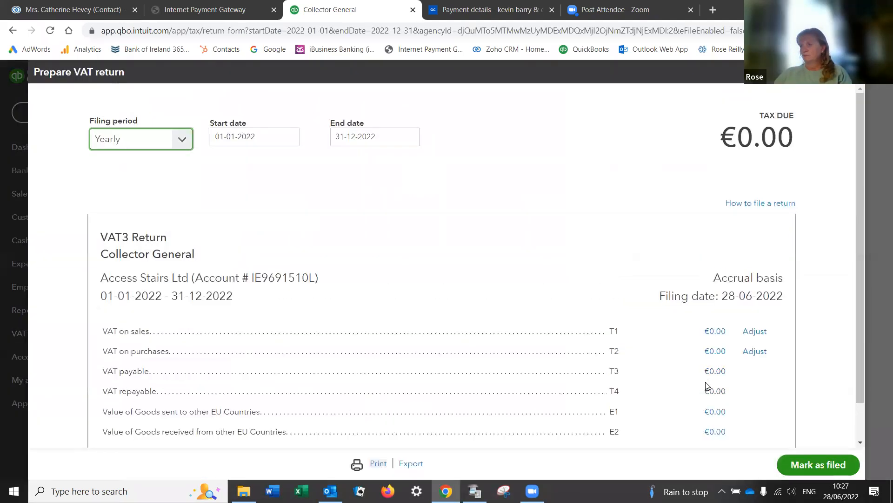
left_click_drag(860, 252, 851, 365)
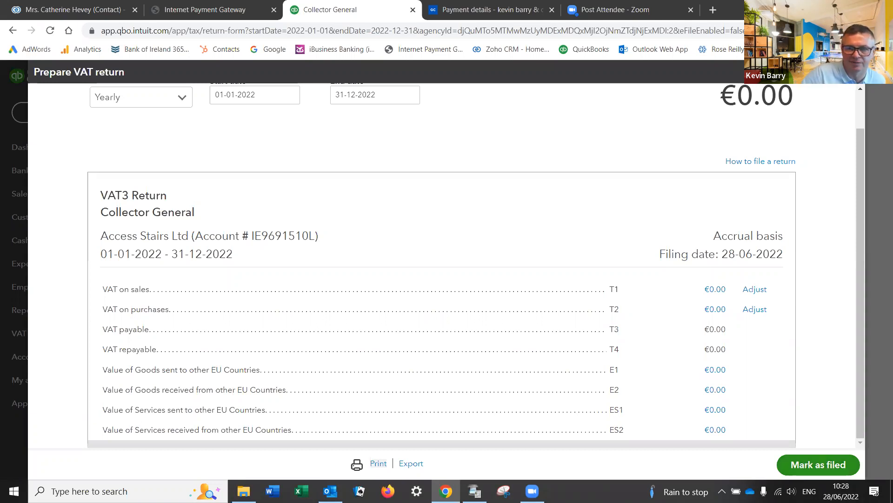
left_click(852, 71)
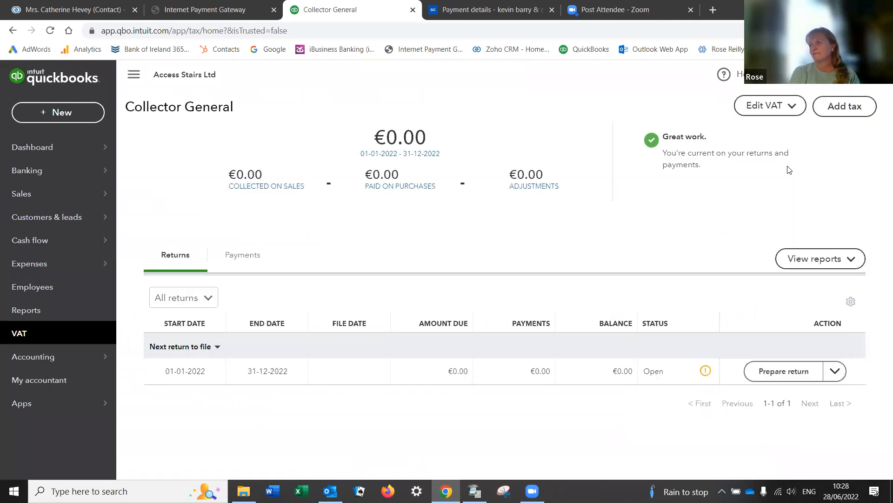
Step: Open the VAT rates list and expand the Reduced rate's percentage details
left_click(787, 110)
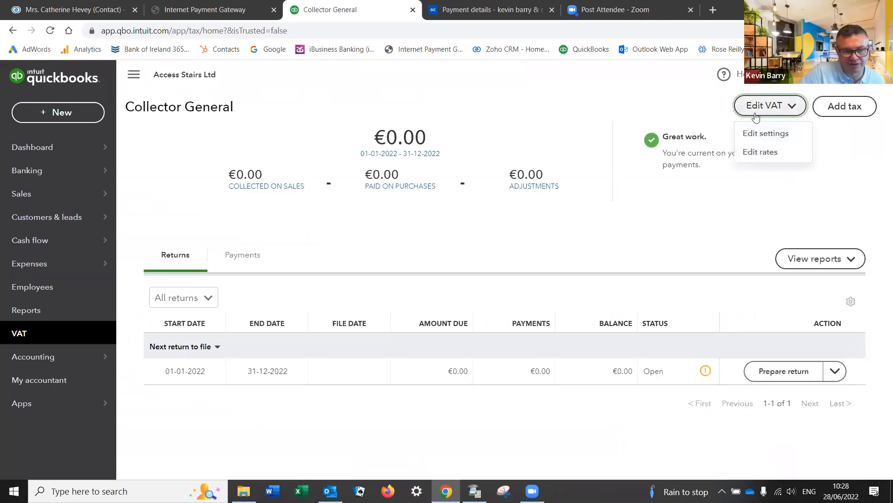
left_click(770, 153)
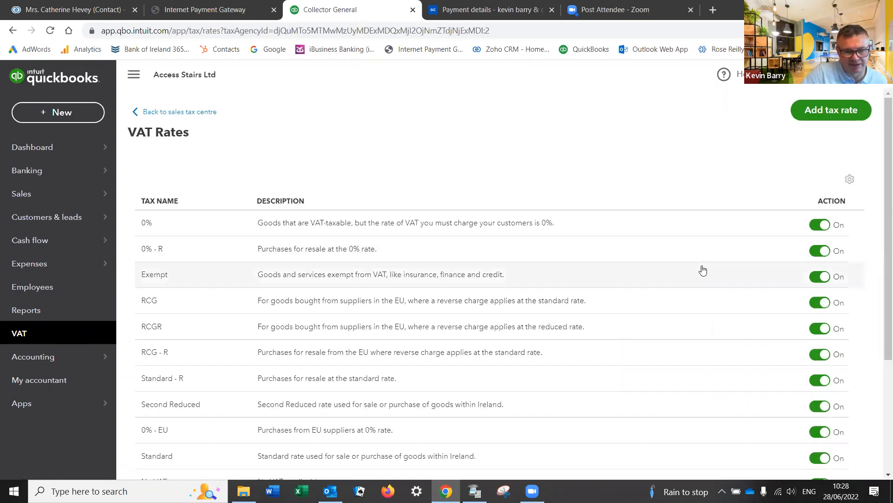
scroll(700, 242, "down", 1)
scroll(698, 238, "down", 1)
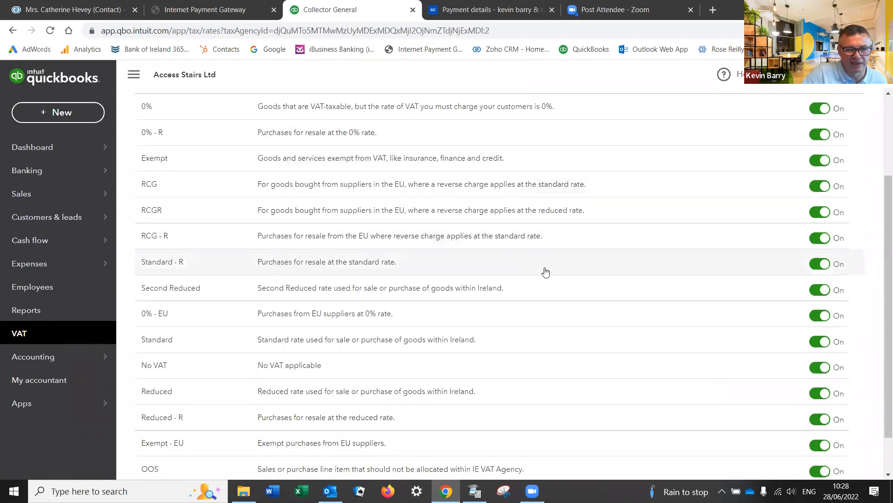
scroll(547, 268, "down", 1)
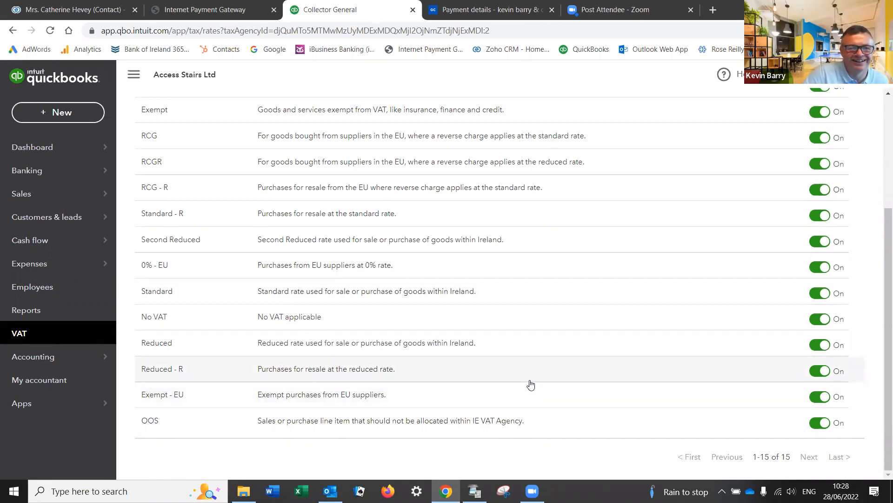
scroll(531, 383, "up", 2)
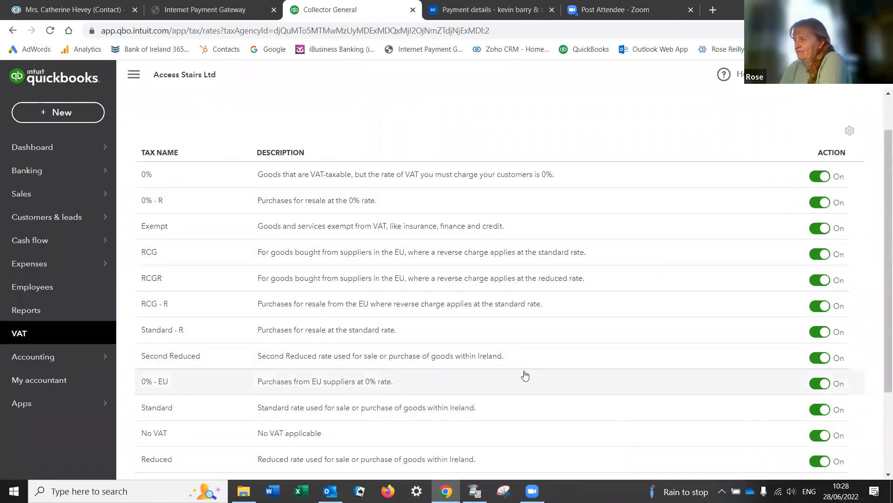
scroll(517, 373, "down", 2)
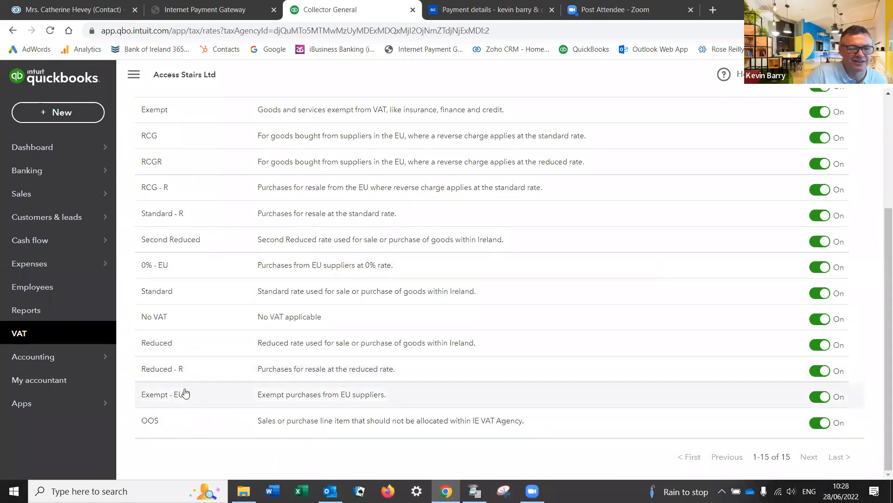
left_click(171, 348)
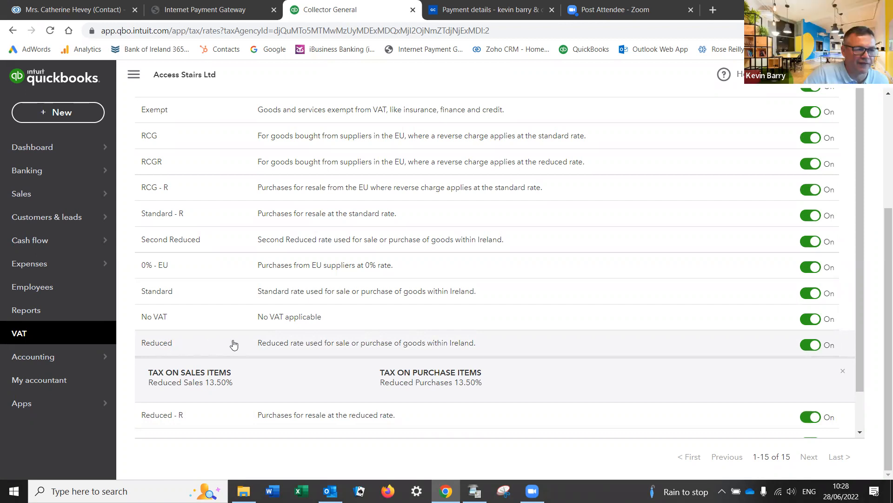
Step: Expand the 0% rate to view its Zero Sales and Zero Purchases details
scroll(267, 347, "down", 1)
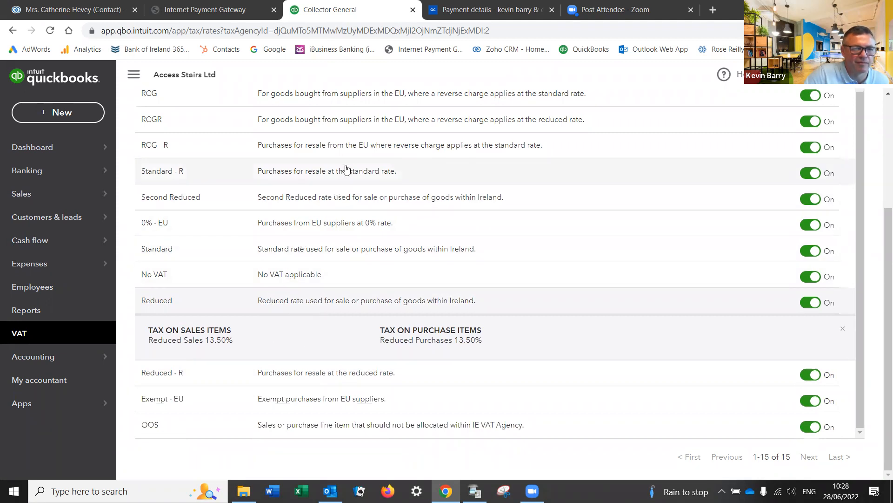
scroll(365, 200, "up", 4)
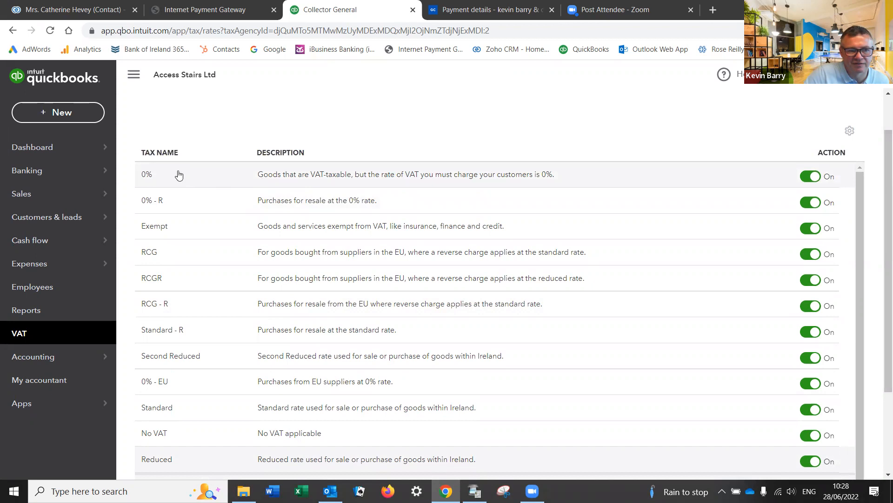
left_click(225, 175)
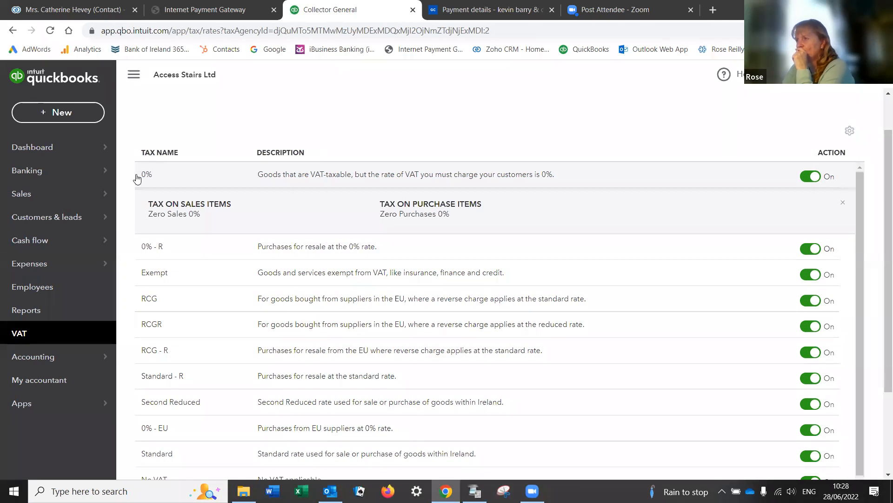
mouse_move(117, 234)
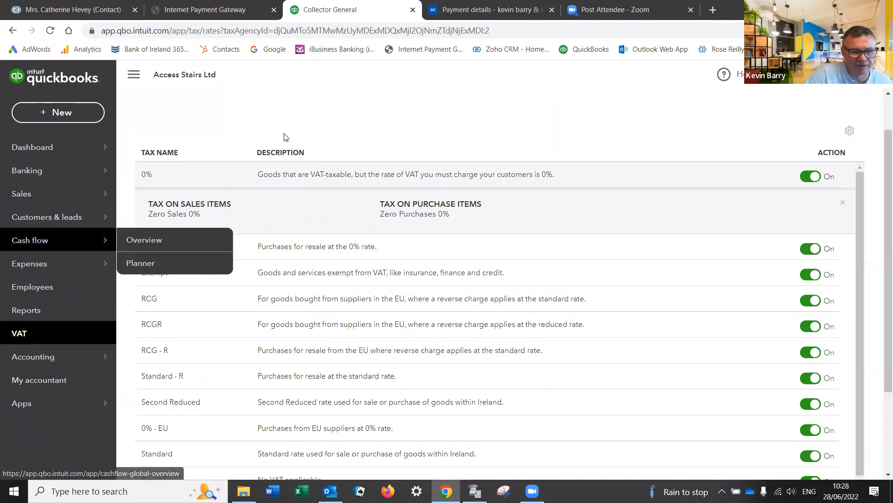
scroll(460, 290, "down", 1)
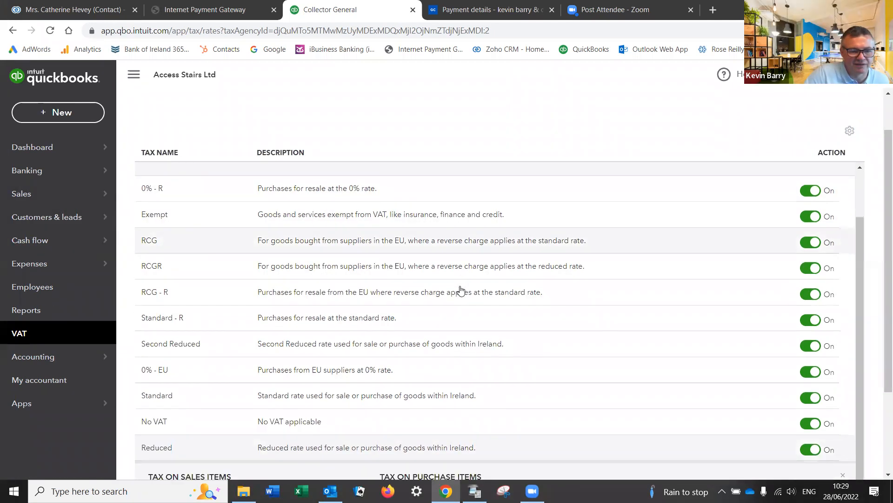
scroll(461, 290, "down", 1)
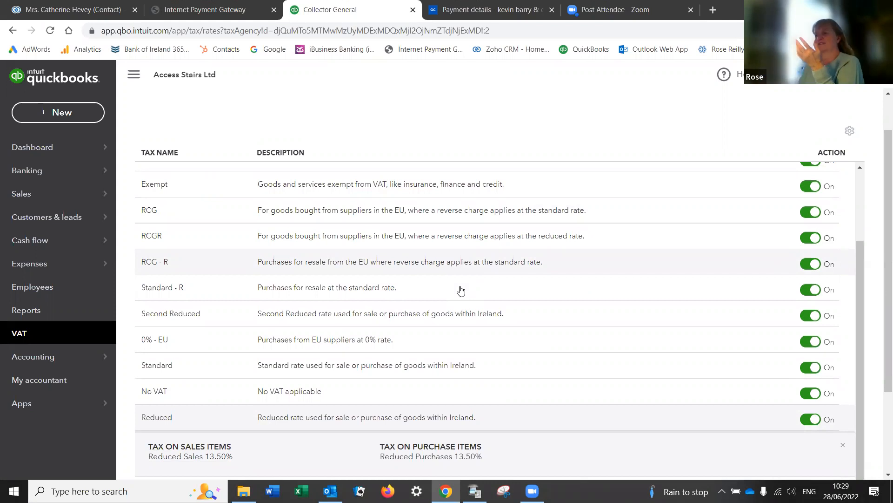
scroll(461, 290, "up", 2)
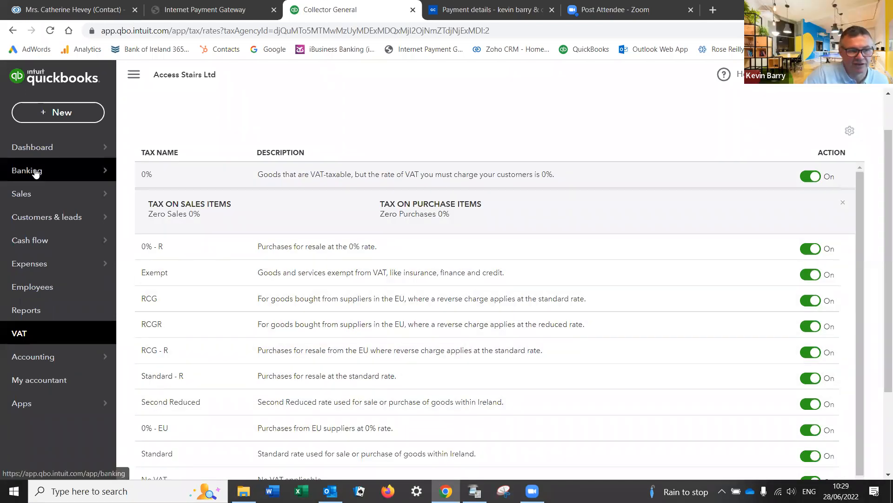
Step: Start a new invoice, number 1001
mouse_move(37, 148)
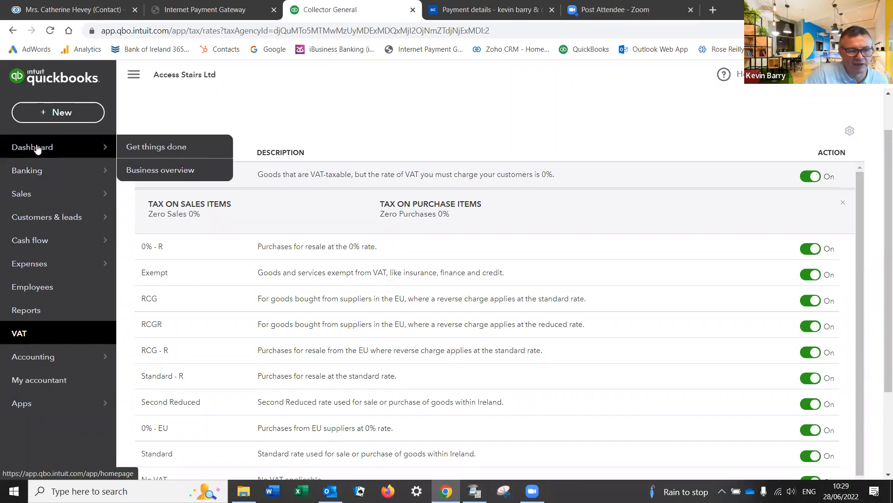
left_click(44, 117)
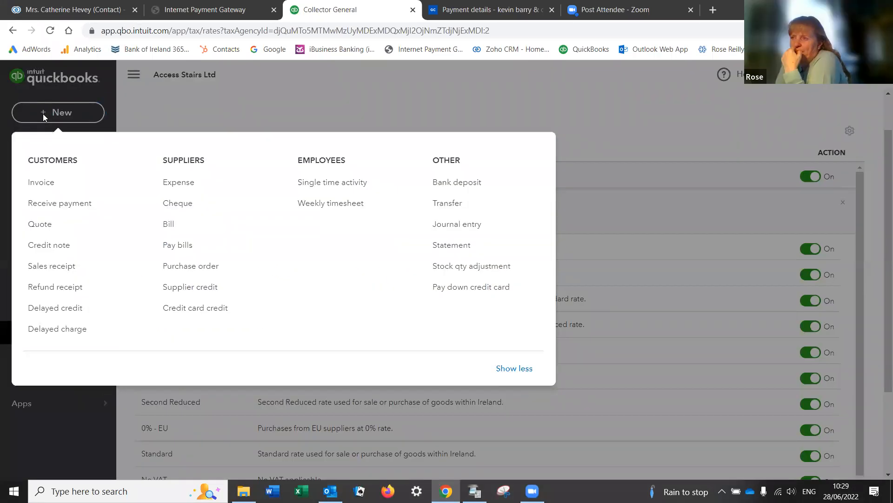
left_click(43, 184)
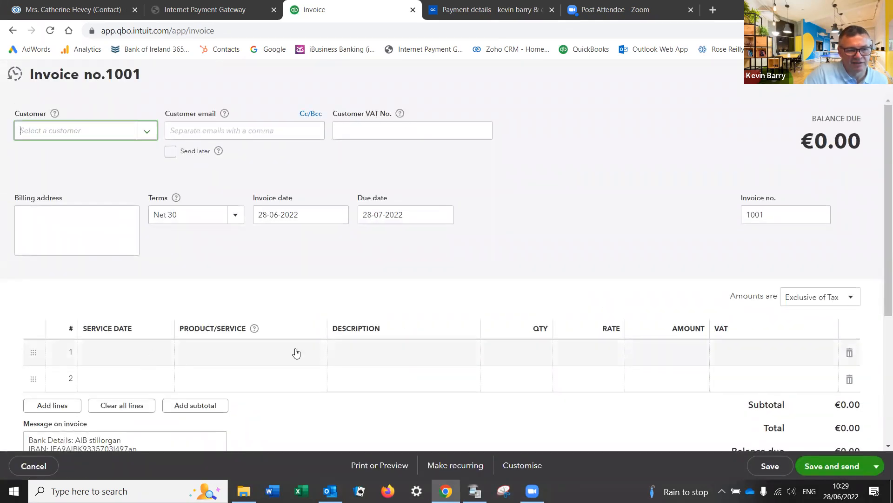
Step: Put Supply of Stairlift on line 1 and choose Manage rates from its VAT dropdown
left_click(320, 360)
left_click(313, 353)
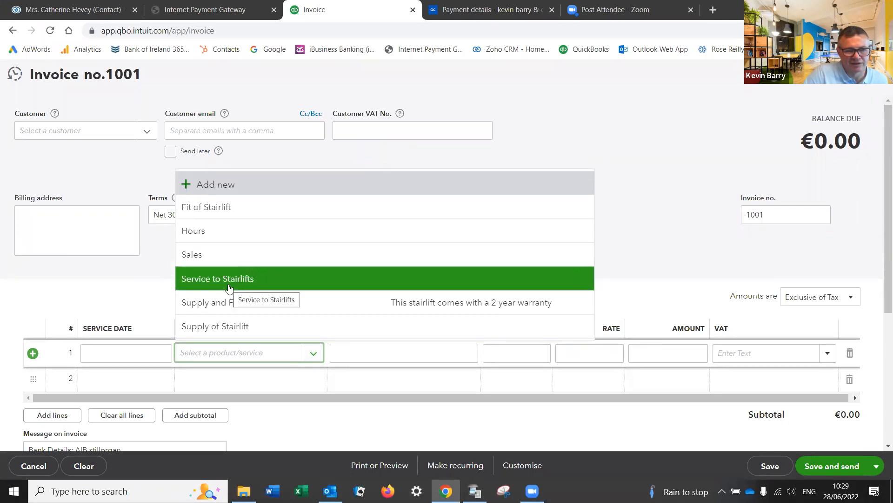
left_click(231, 326)
scroll(368, 357, "down", 3)
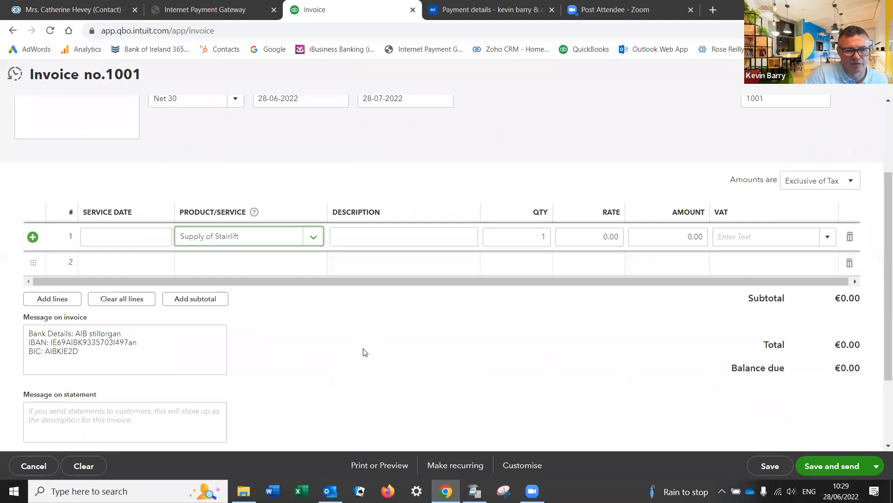
left_click(828, 237)
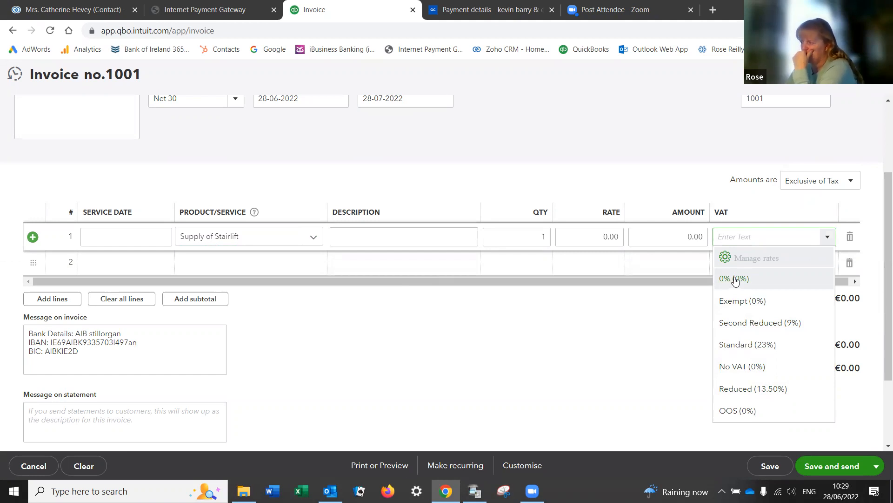
left_click(747, 263)
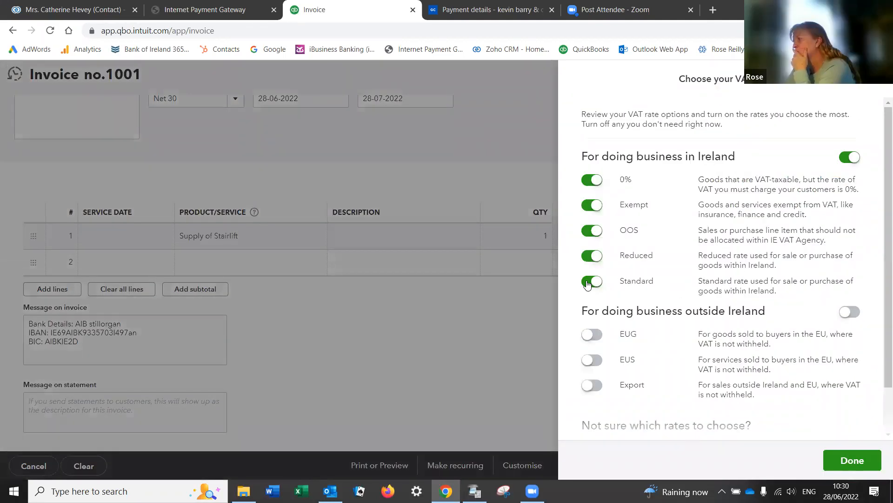
Step: Toggle the Standard VAT rate off and back on, then close the chooser and leave the invoice
left_click(586, 284)
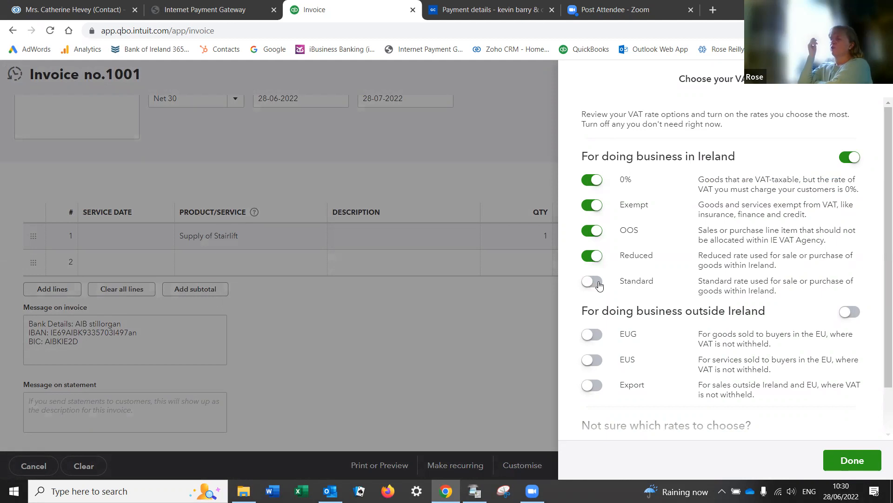
left_click(598, 282)
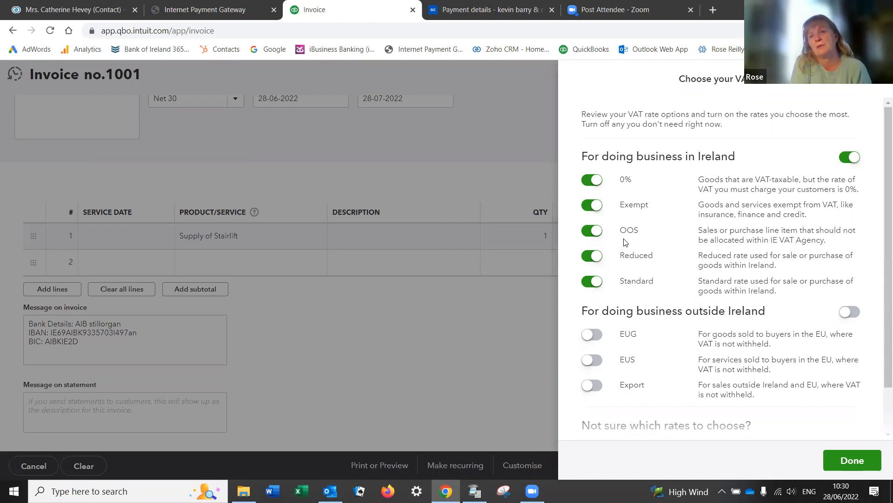
key("Escape")
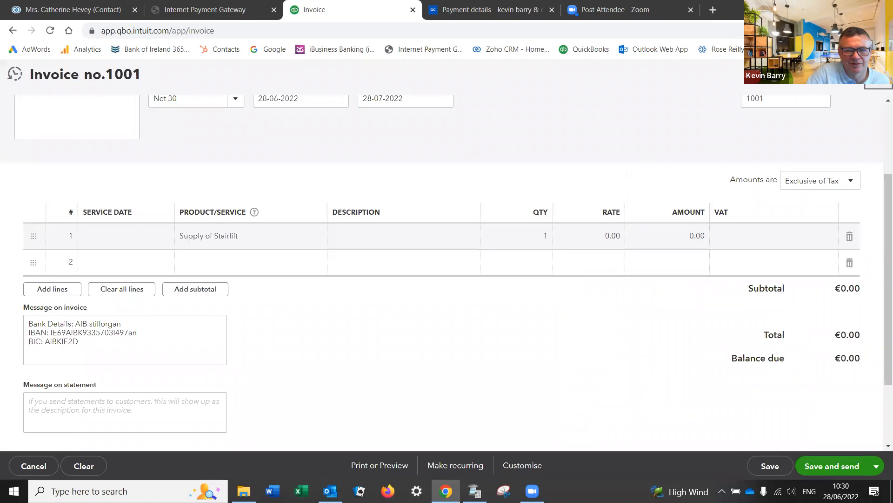
key("Escape")
Step: Discard the unsaved invoice and expand the No VAT rate's tax details
left_click(508, 289)
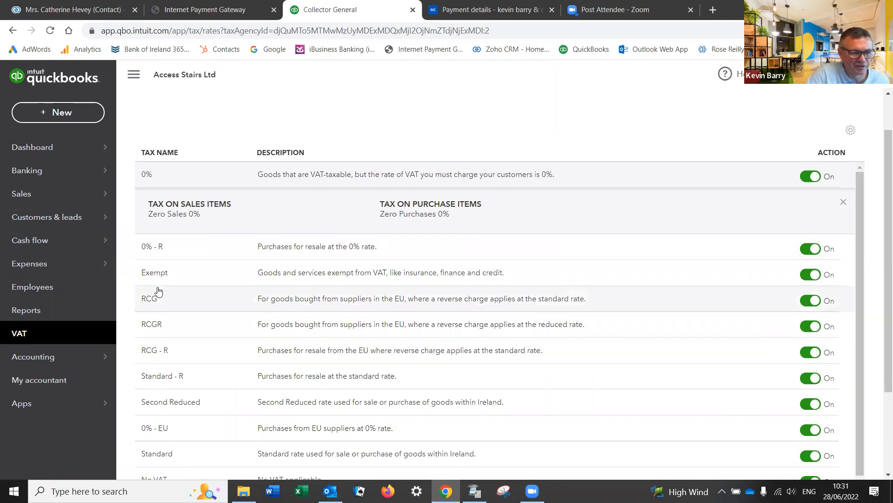
scroll(166, 296, "down", 2)
left_click(319, 391)
scroll(420, 346, "down", 1)
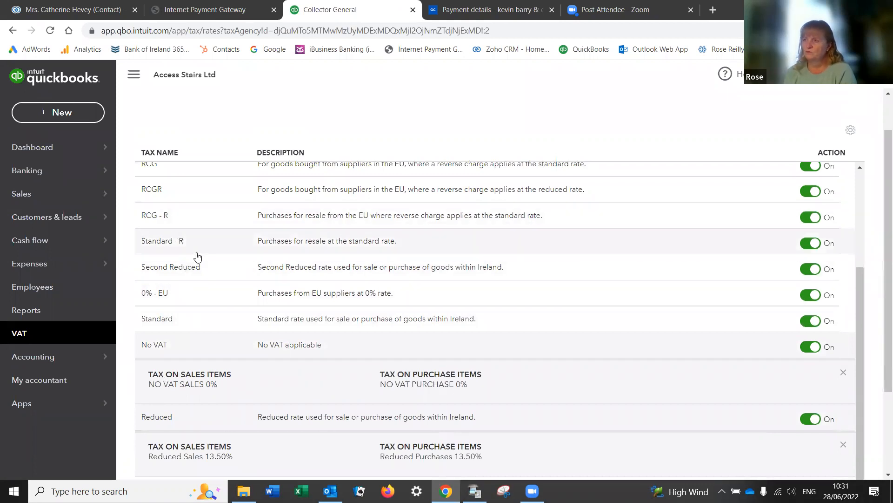
scroll(206, 285, "up", 3)
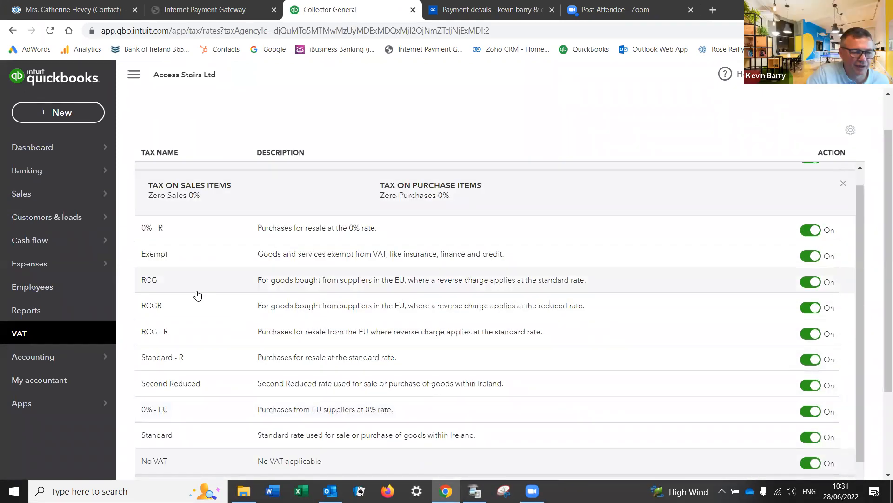
Step: Look over the VAT rate details, then go to the Chart of Accounts
scroll(187, 344, "down", 1)
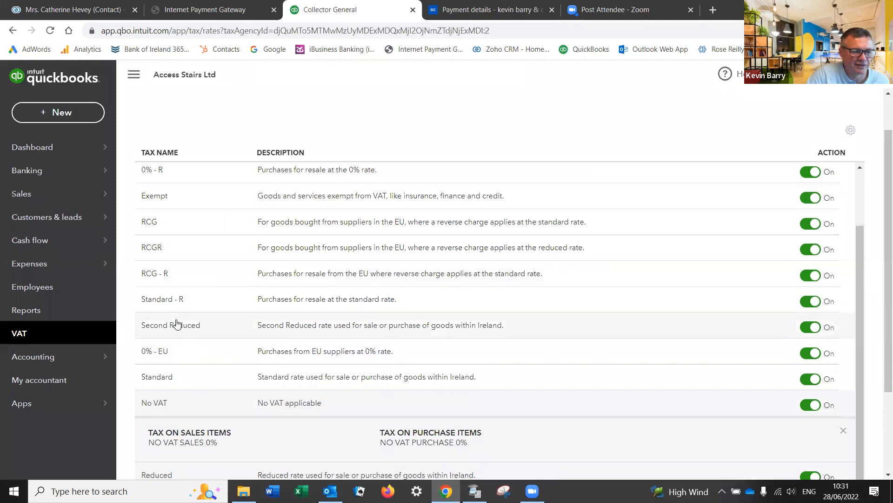
scroll(165, 249, "up", 1)
scroll(168, 250, "up", 2)
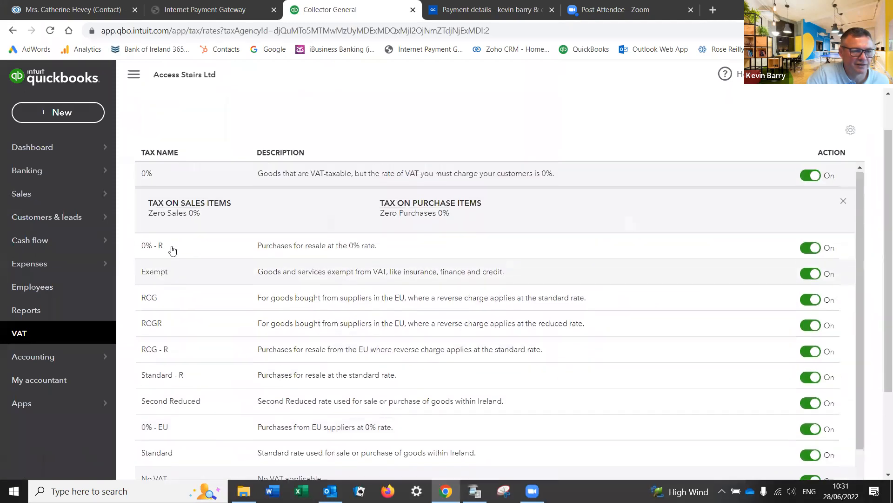
scroll(219, 292, "down", 5)
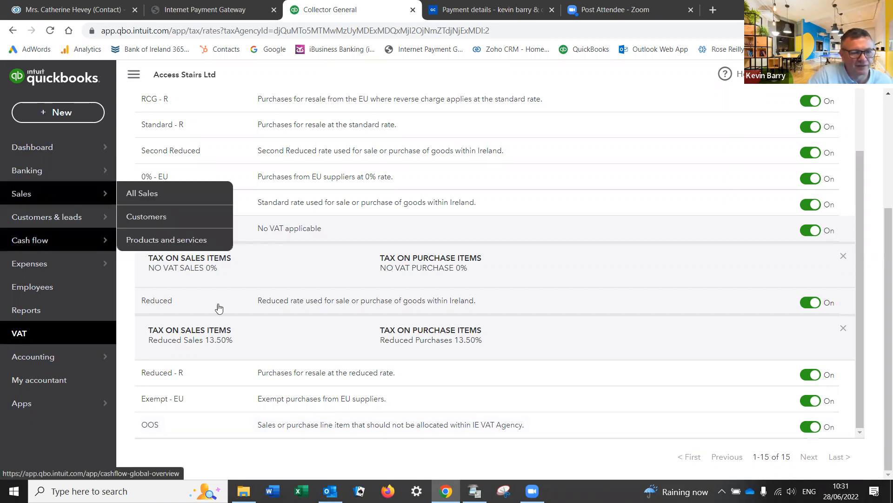
mouse_move(35, 359)
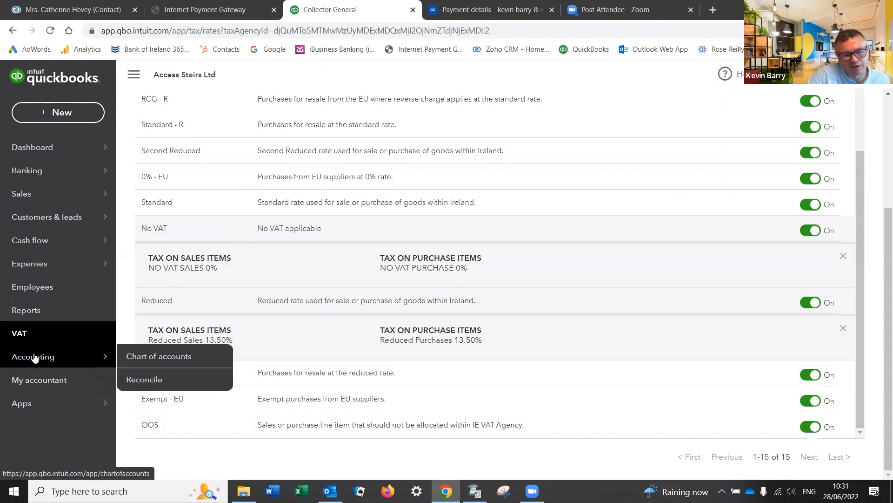
left_click(162, 362)
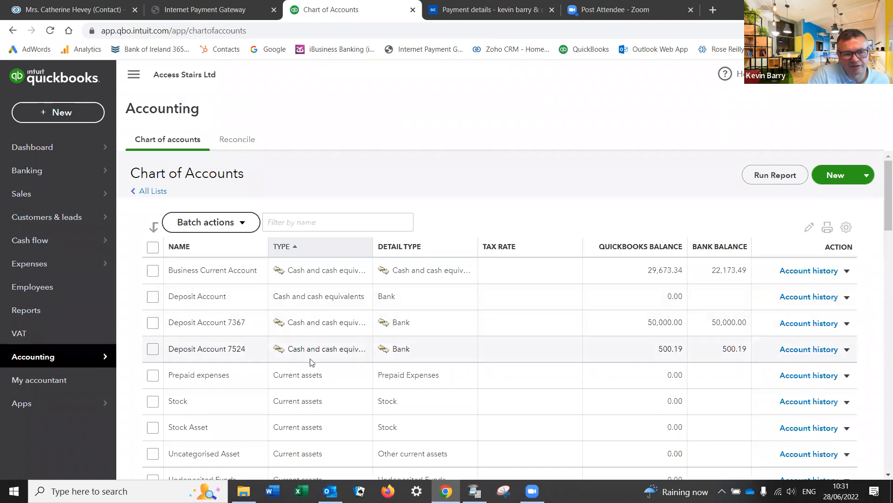
Step: Check the Equipment rental account's type, keep it as Expenses, and close without changes
scroll(311, 362, "down", 3)
scroll(311, 362, "down", 2)
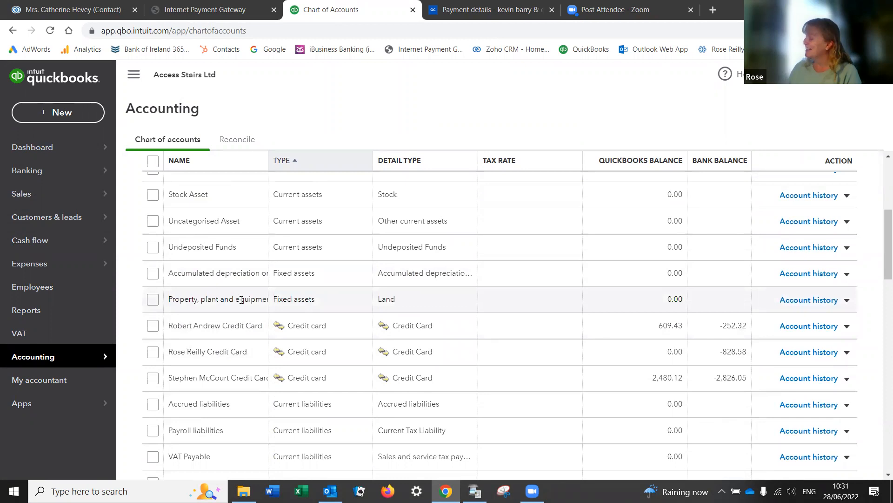
scroll(241, 300, "down", 6)
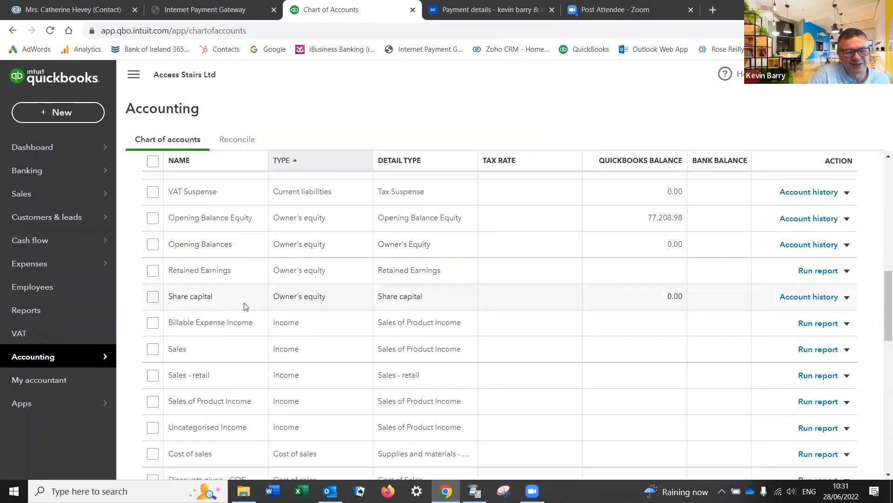
scroll(244, 306, "down", 7)
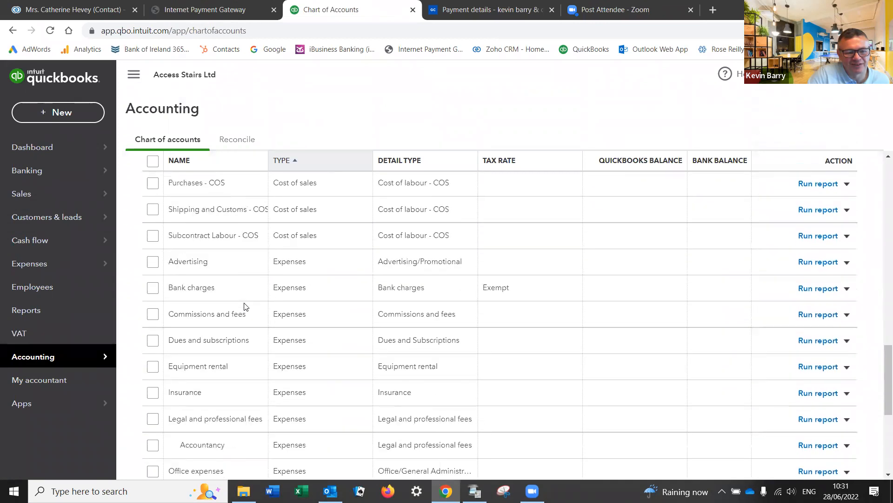
left_click(847, 368)
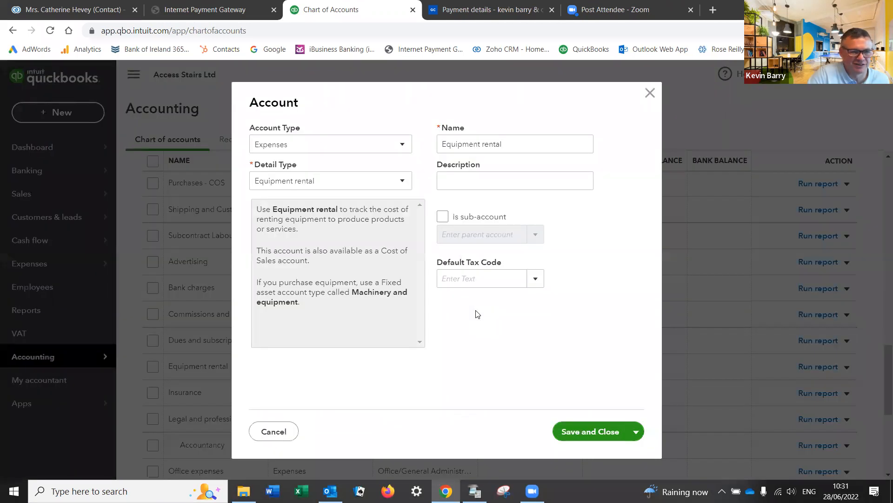
left_click(375, 146)
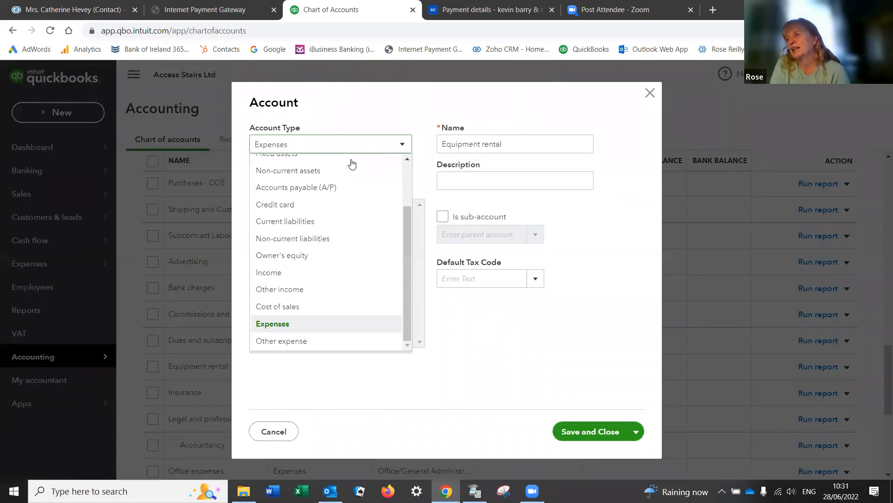
scroll(344, 194, "up", 3)
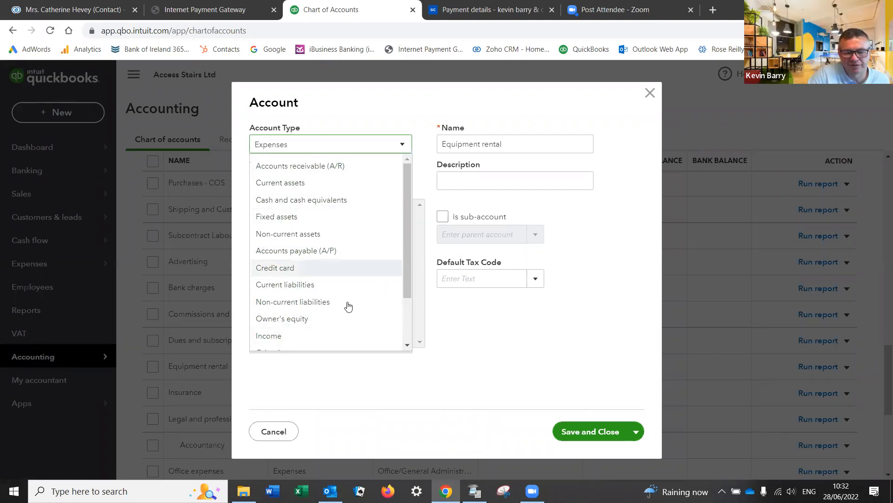
left_click(542, 324)
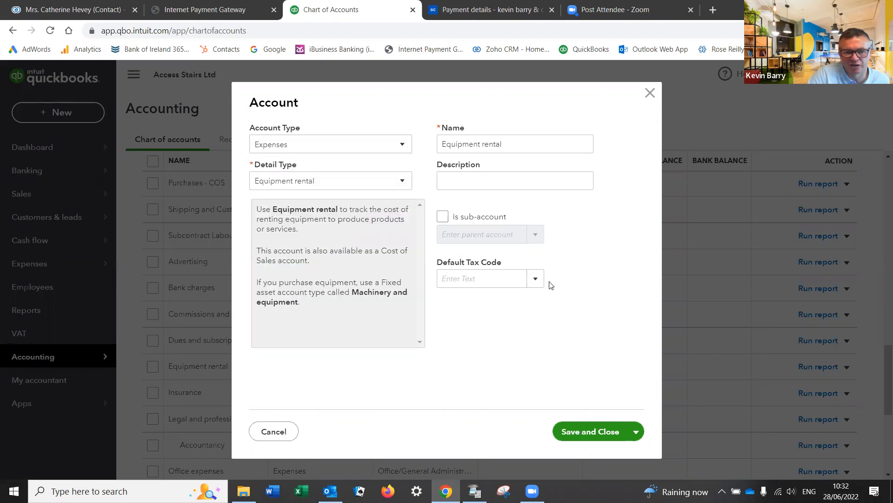
left_click(648, 95)
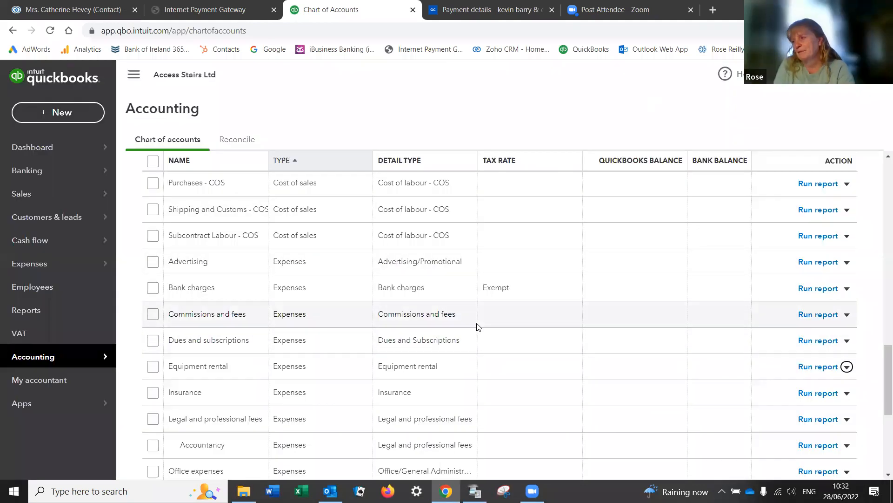
scroll(477, 327, "down", 1)
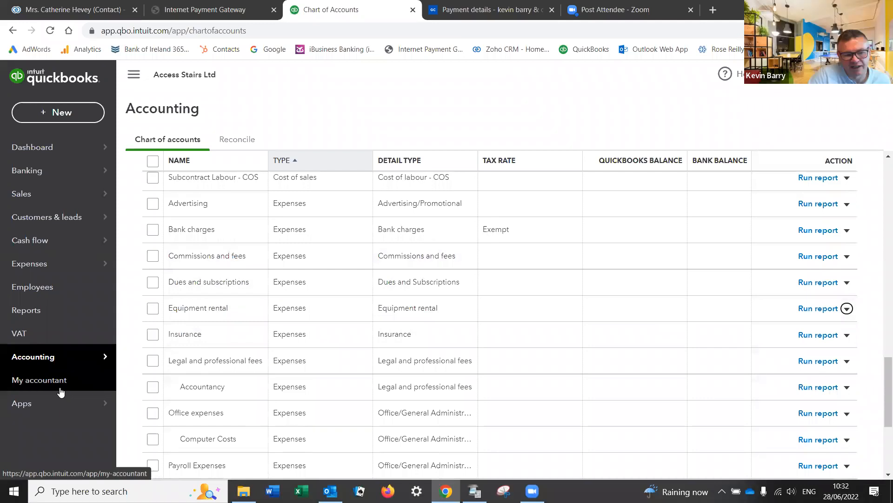
Step: View the empty Shared documents tab on the My Accountant page, then open the settings gear menu
left_click(42, 381)
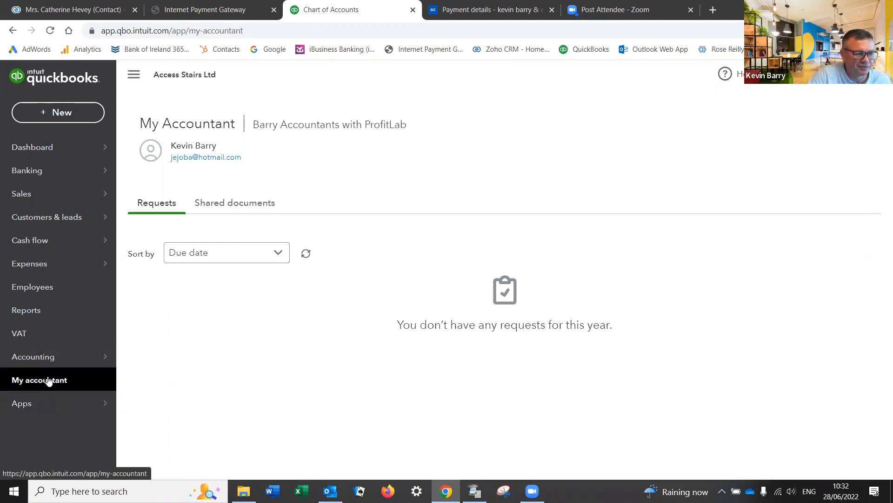
left_click(49, 380)
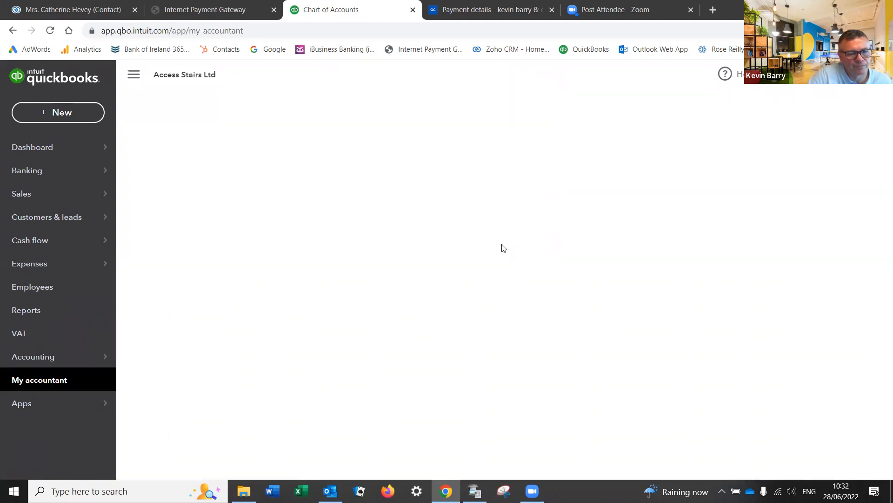
left_click(45, 359)
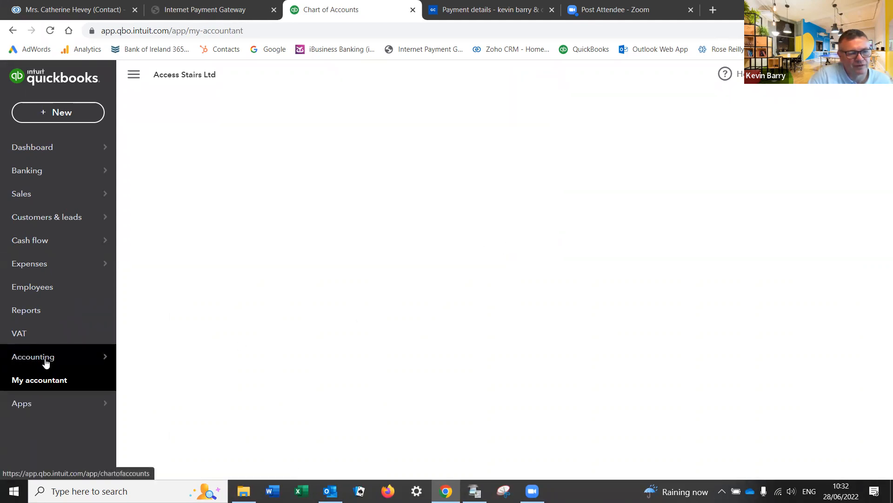
left_click(48, 378)
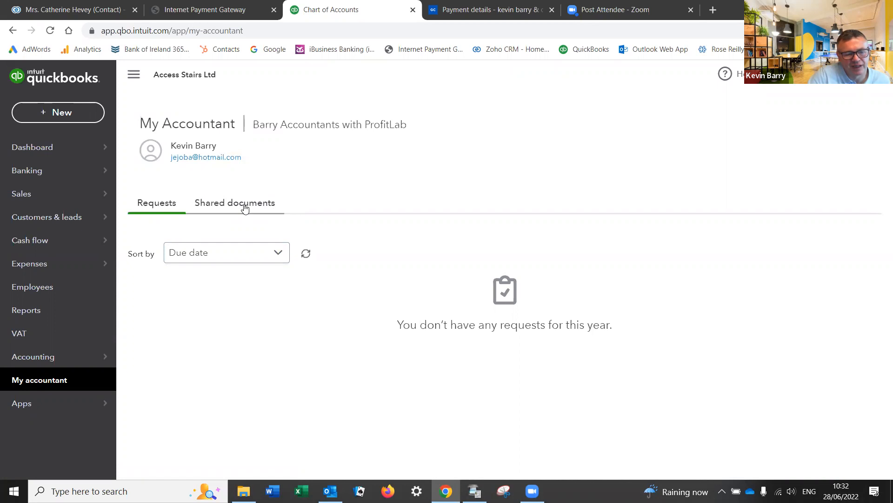
left_click(245, 208)
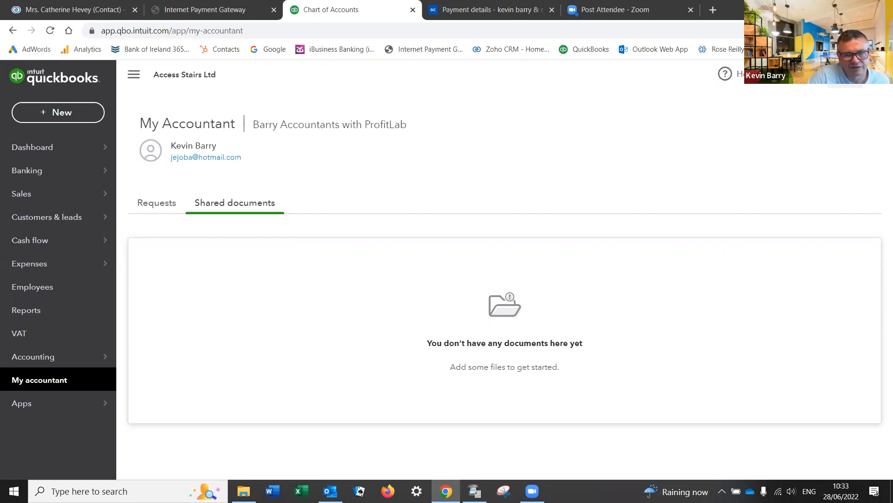
left_click(845, 74)
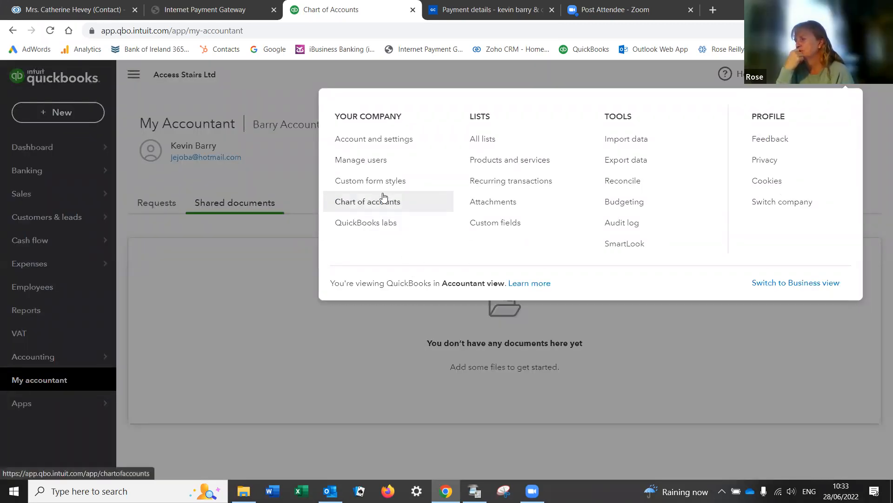
Step: In Manage users, view Accounting firms, start and cancel a firm invite, then return to Users
left_click(370, 161)
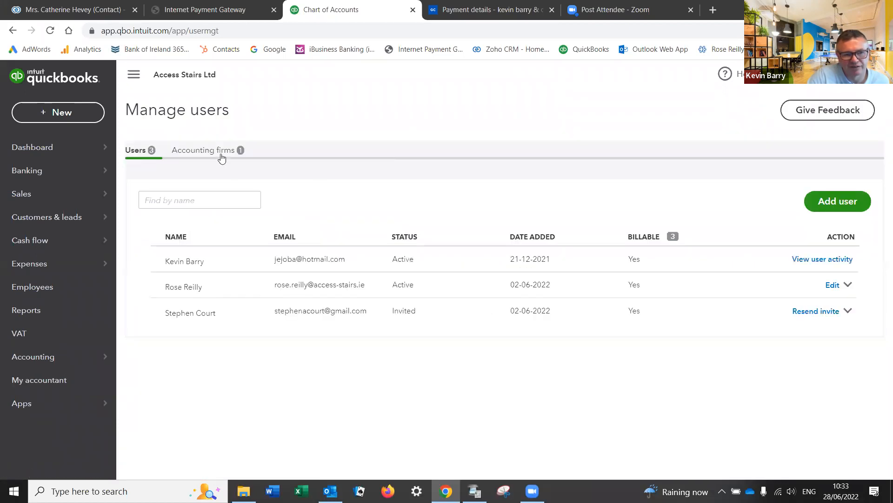
left_click(221, 155)
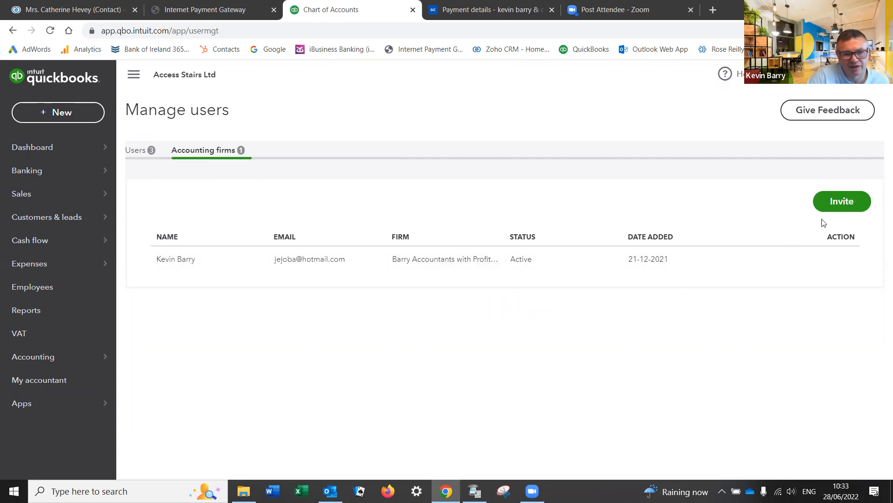
left_click(843, 201)
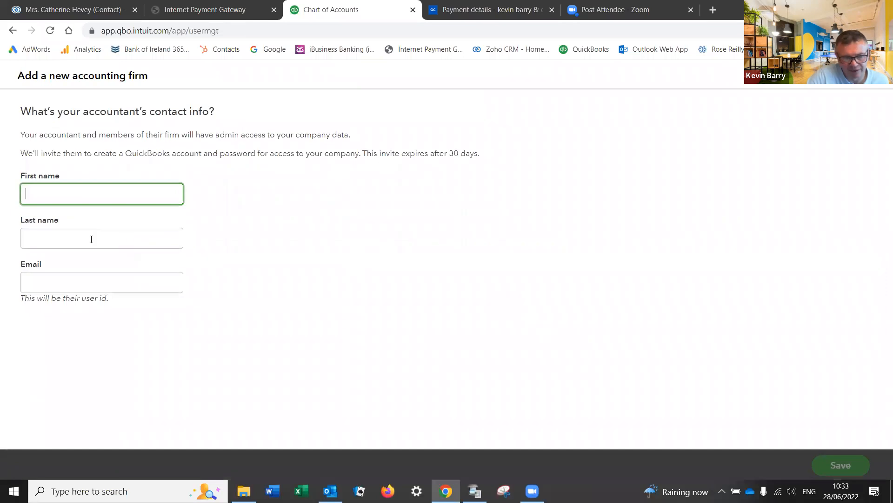
left_click(868, 77)
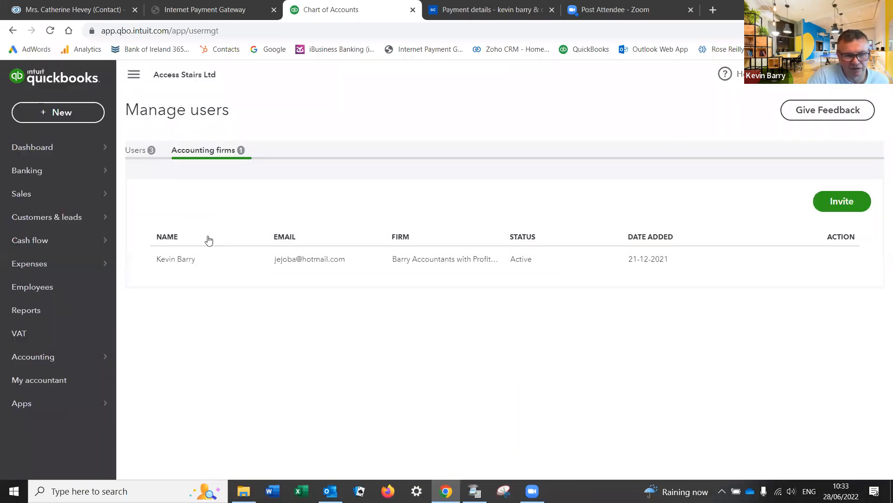
left_click(136, 151)
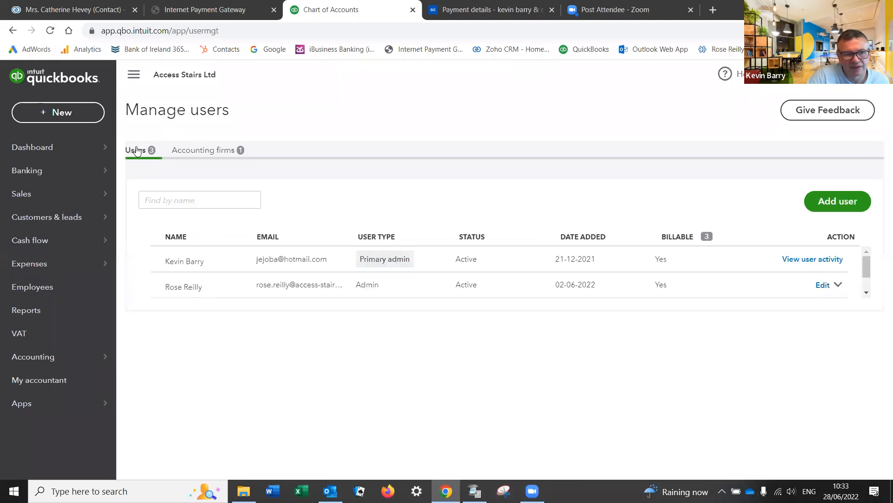
Step: Browse the Standard reports list on the Reports page, then open the settings gear menu
left_click(39, 313)
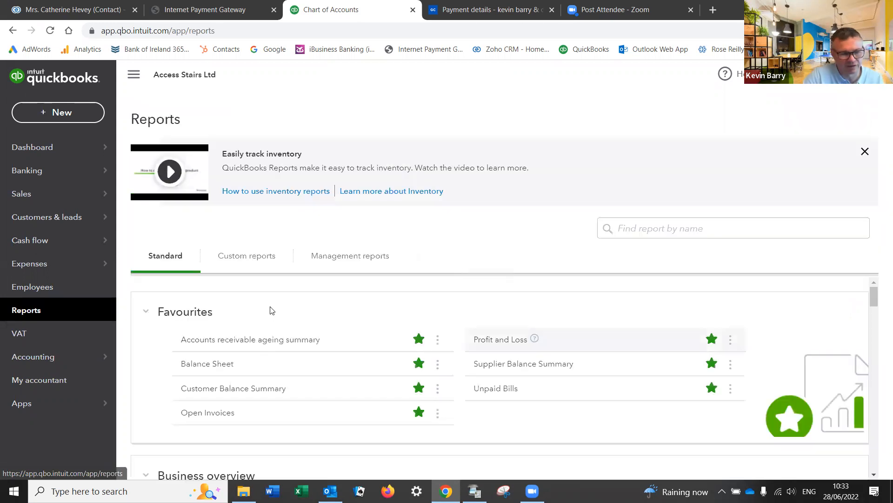
scroll(592, 371, "down", 3)
scroll(592, 374, "down", 10)
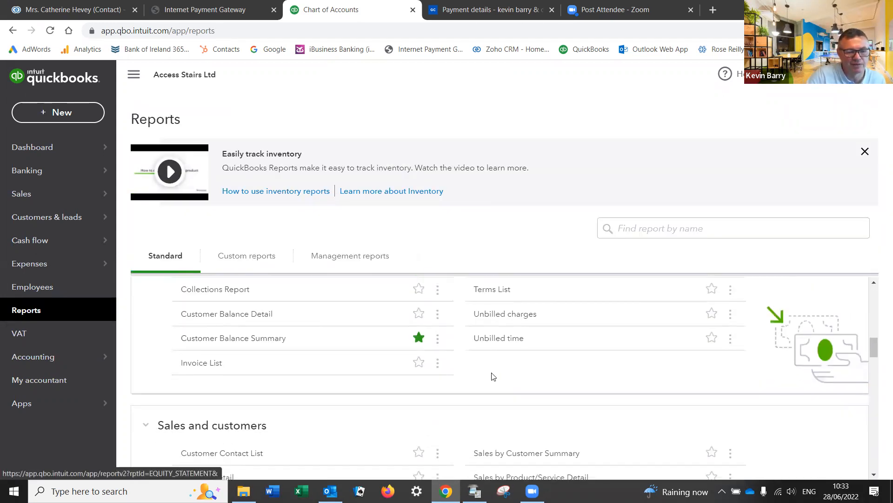
scroll(252, 356, "down", 8)
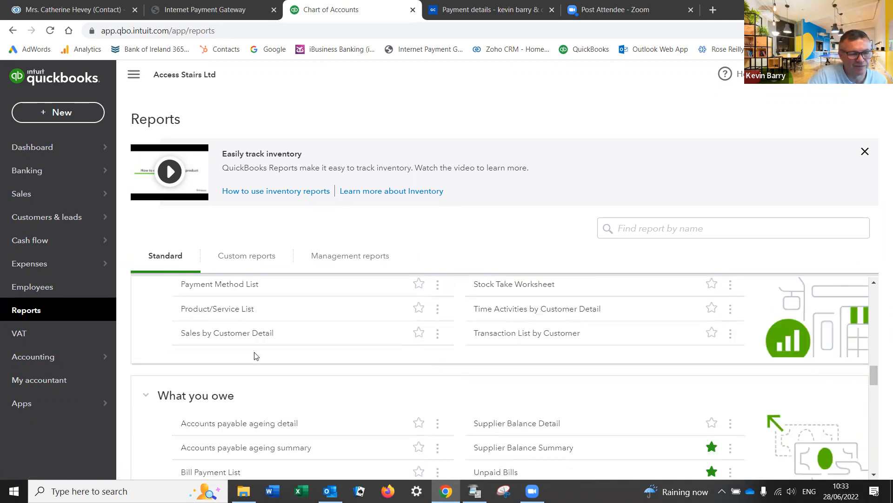
scroll(218, 375, "down", 8)
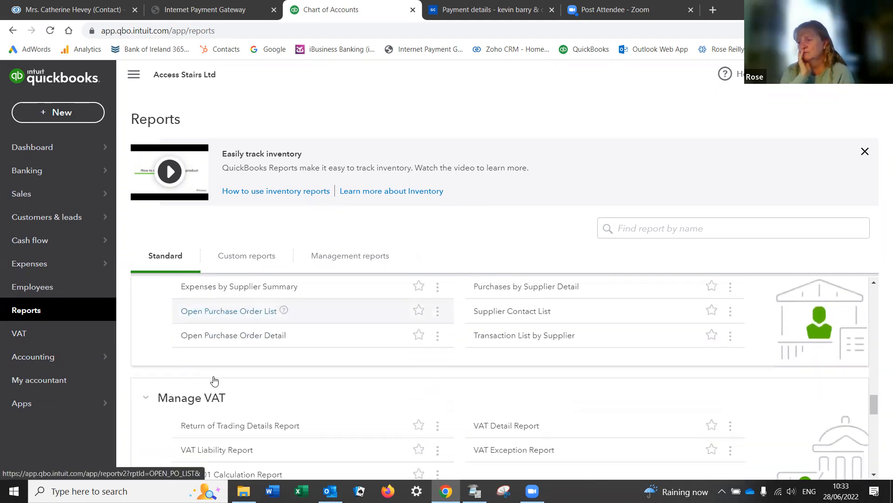
scroll(214, 381, "down", 3)
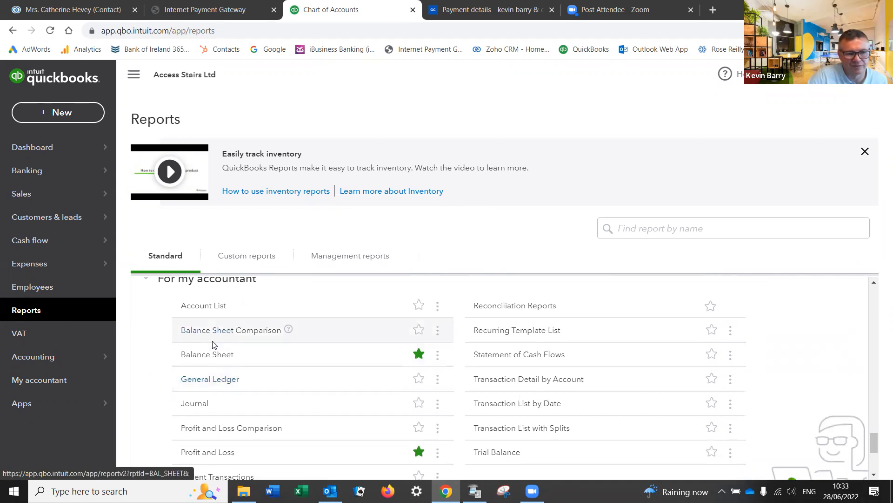
scroll(212, 342, "up", 1)
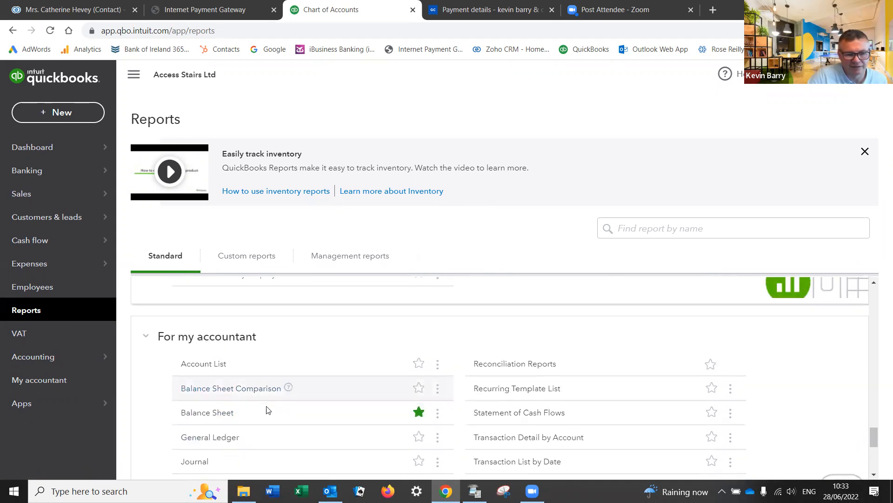
scroll(263, 409, "down", 2)
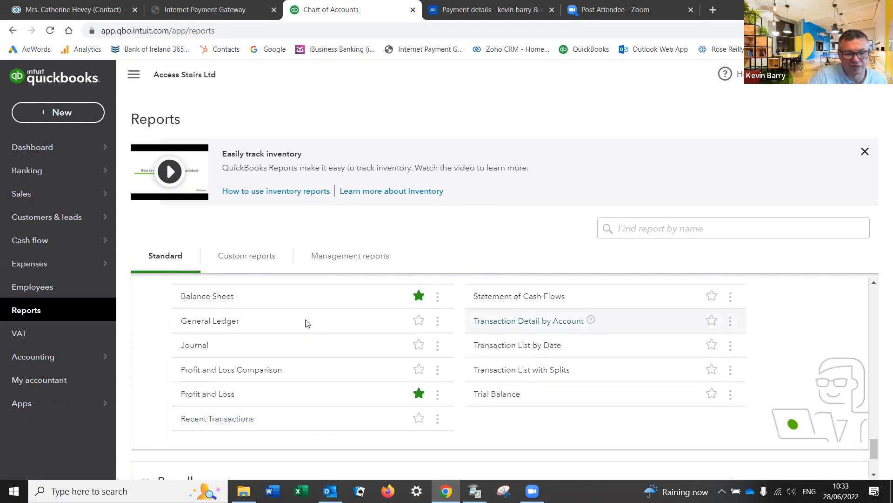
scroll(400, 351, "up", 1)
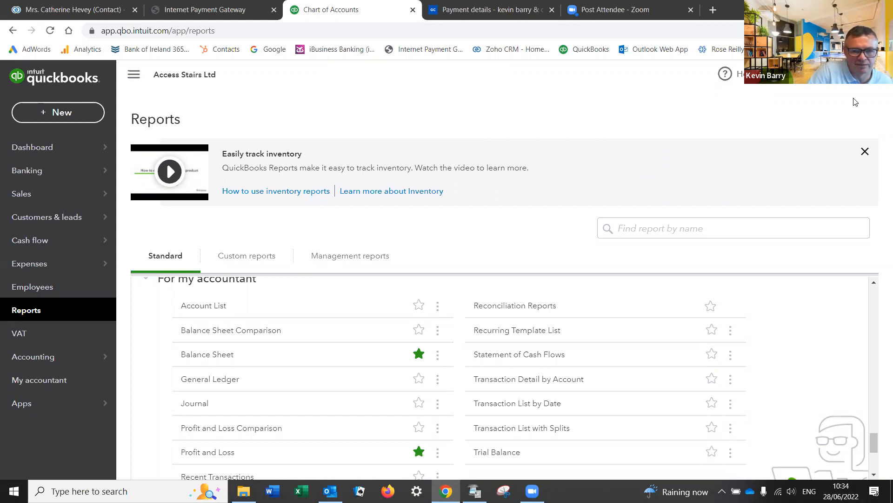
left_click(846, 75)
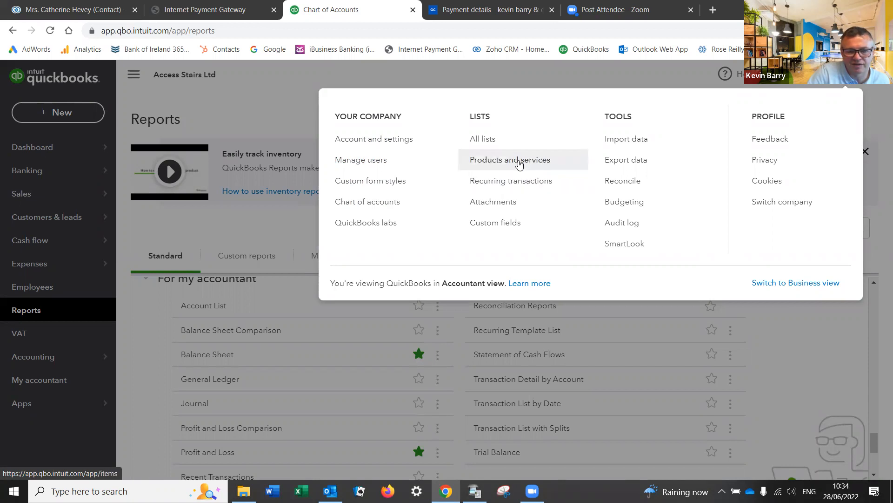
Step: Open Products and services and review the Supply of Stairlift item without saving changes
left_click(520, 165)
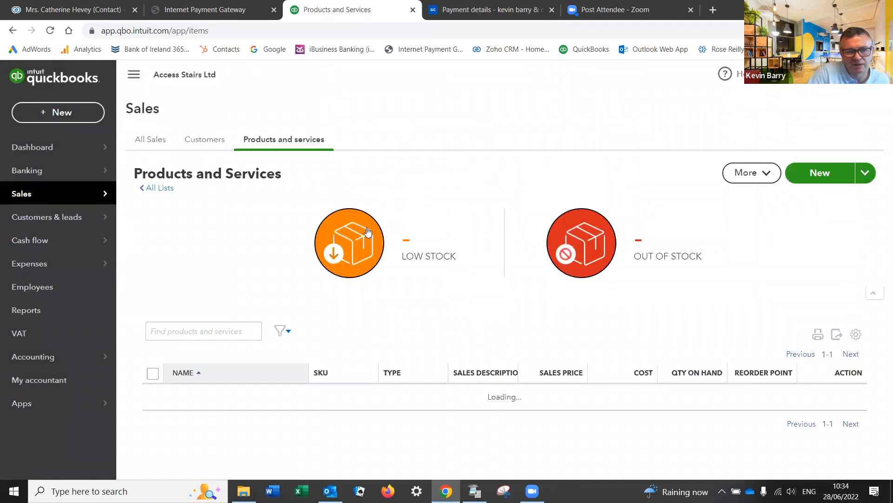
scroll(383, 293, "down", 3)
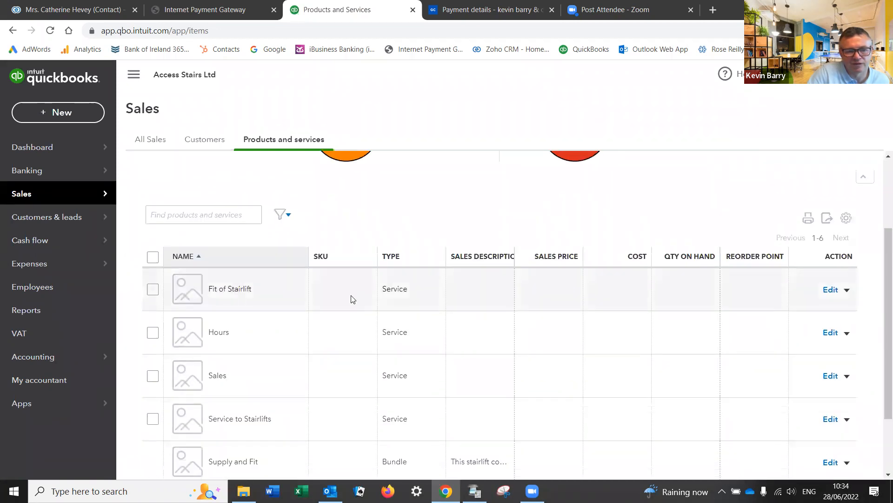
scroll(326, 293, "down", 2)
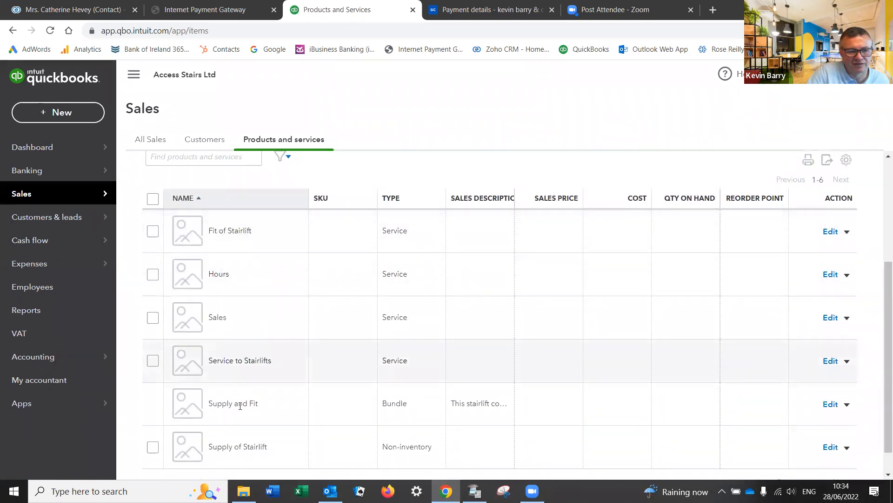
scroll(231, 406, "down", 1)
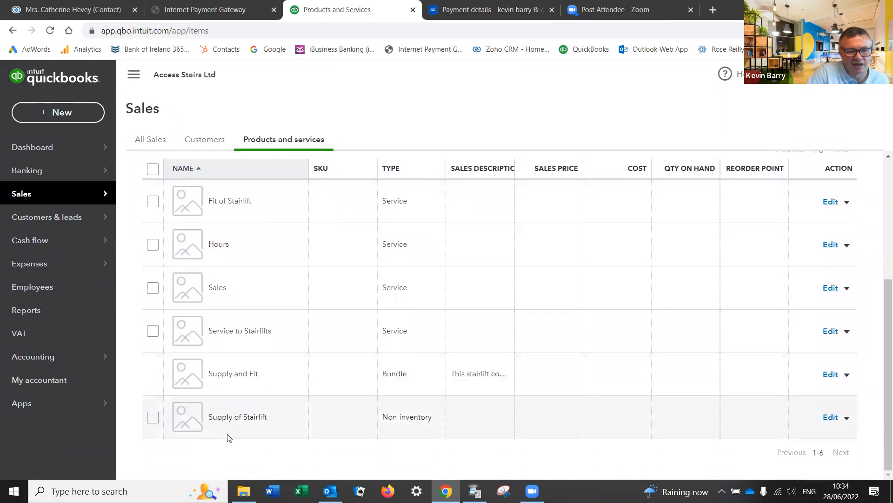
left_click(830, 418)
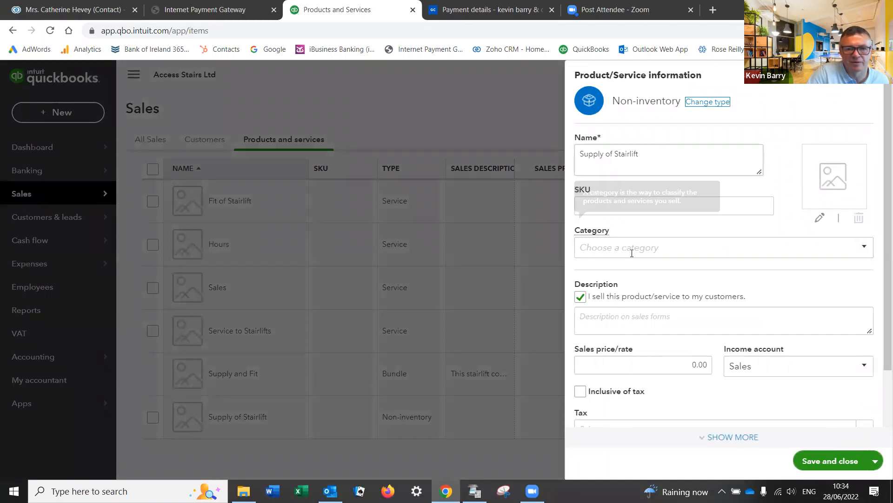
left_click(634, 319)
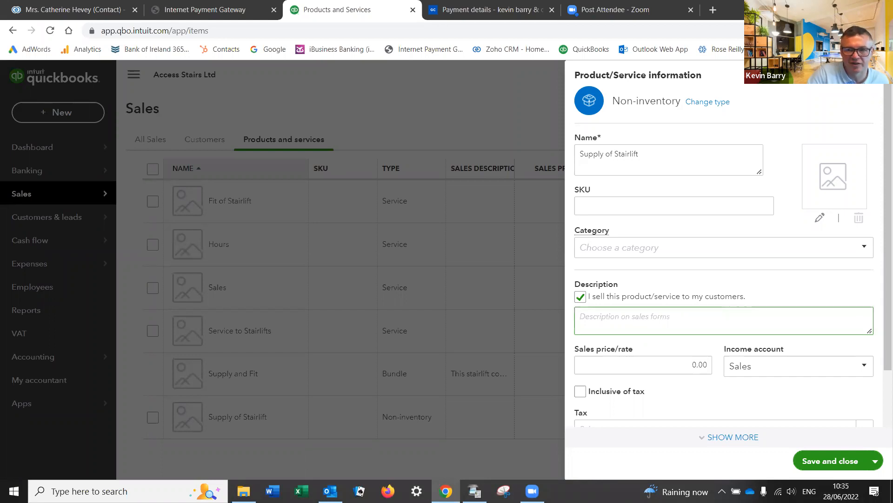
left_click(873, 75)
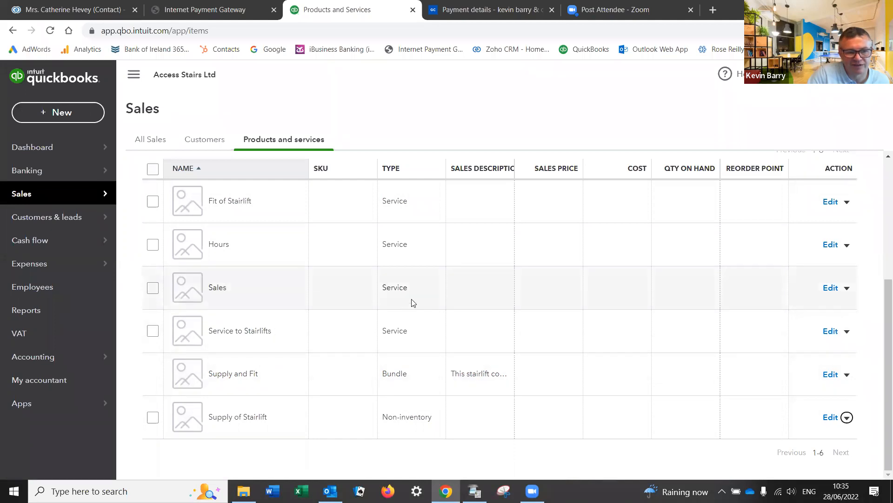
Step: Inspect the Supply and Fit bundle, then open and close the settings menu
left_click(820, 375)
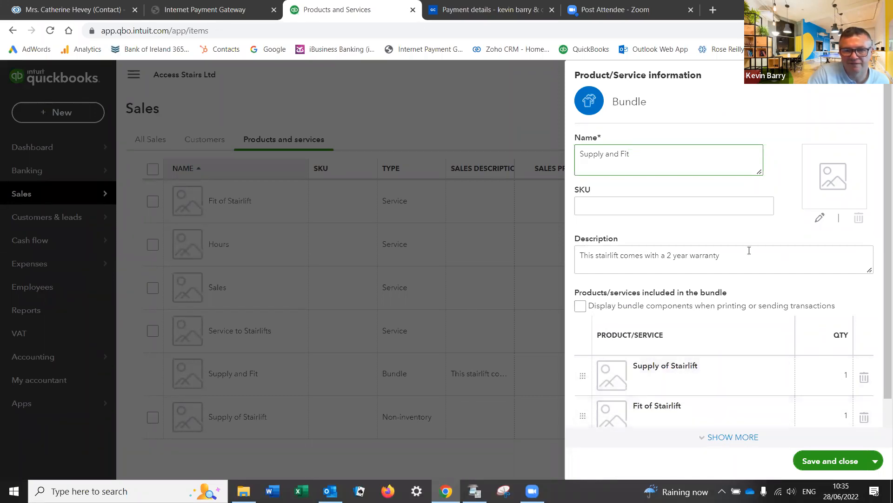
left_click(874, 91)
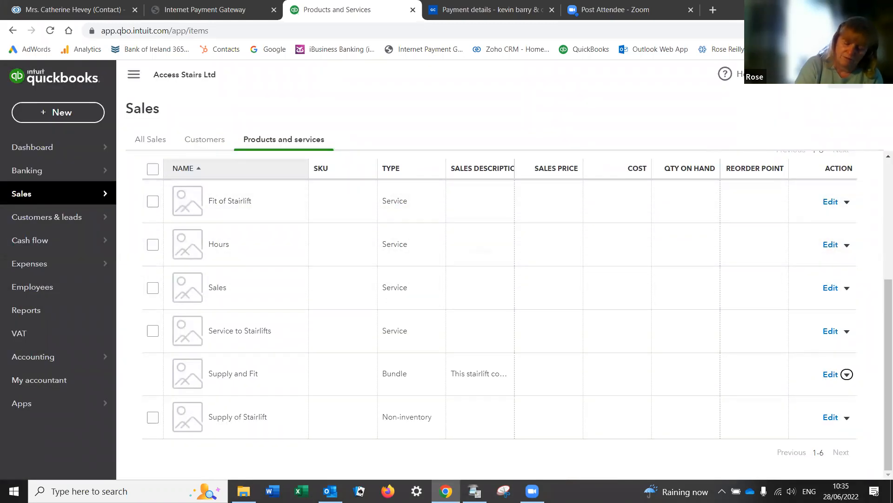
left_click(845, 74)
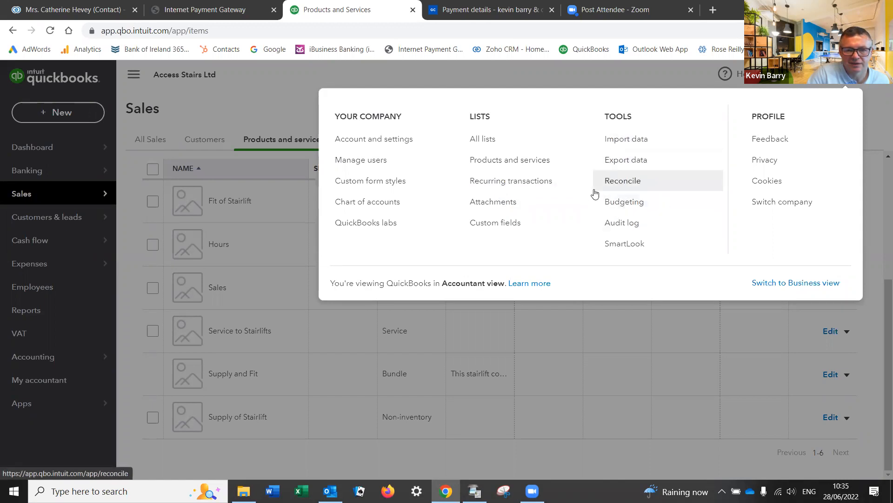
left_click(252, 89)
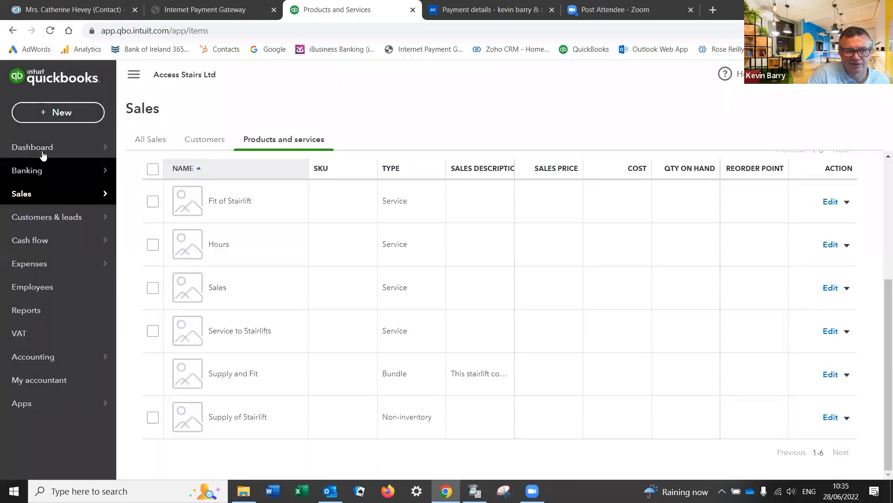
Step: Open the + New create menu from the Products and services page
left_click(52, 114)
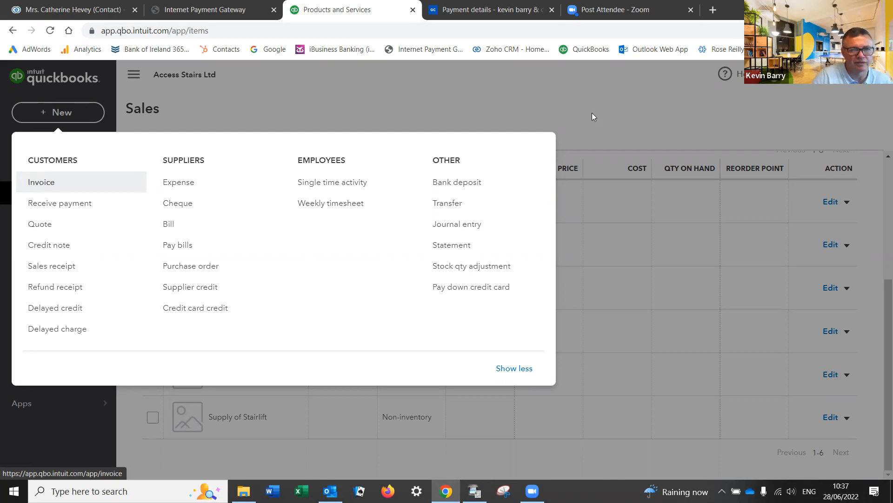
Step: Dismiss the New menu, go to Import data and preview invoice import before returning
left_click(669, 110)
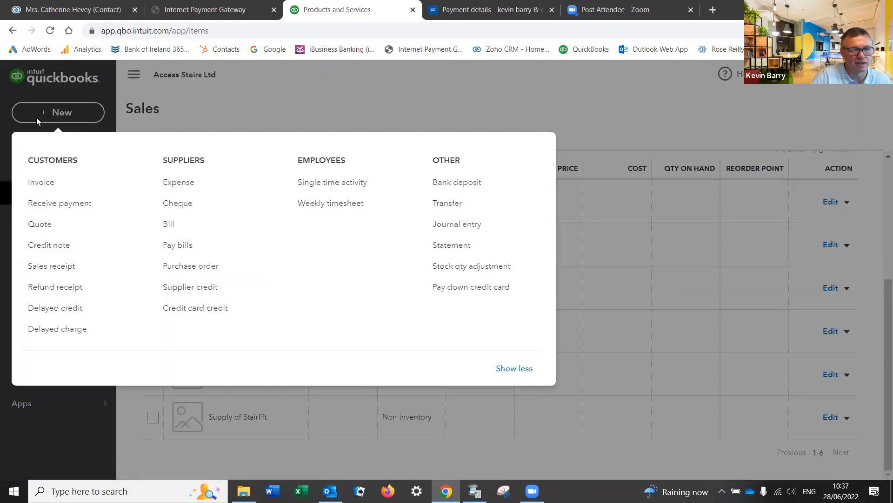
left_click(37, 120)
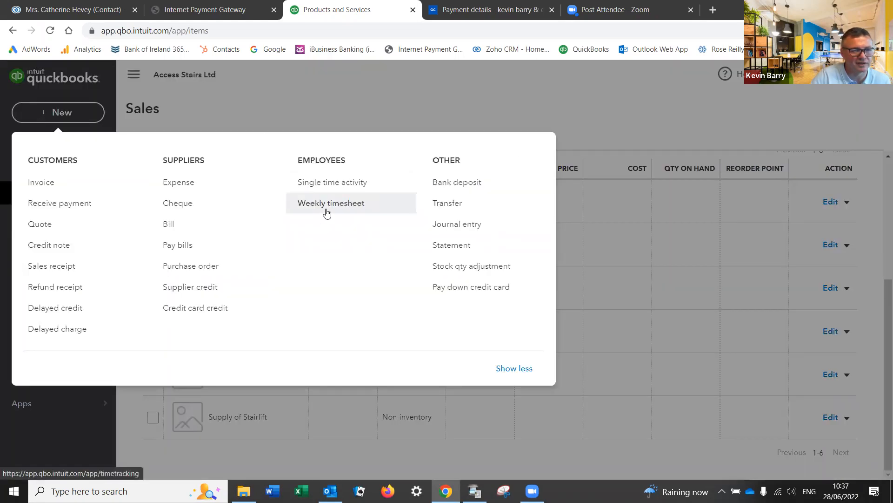
left_click(640, 93)
left_click(846, 74)
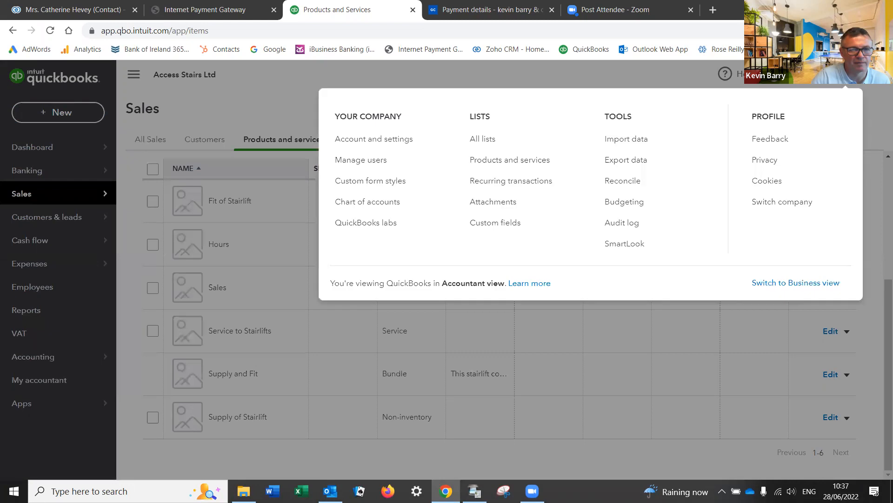
left_click(623, 139)
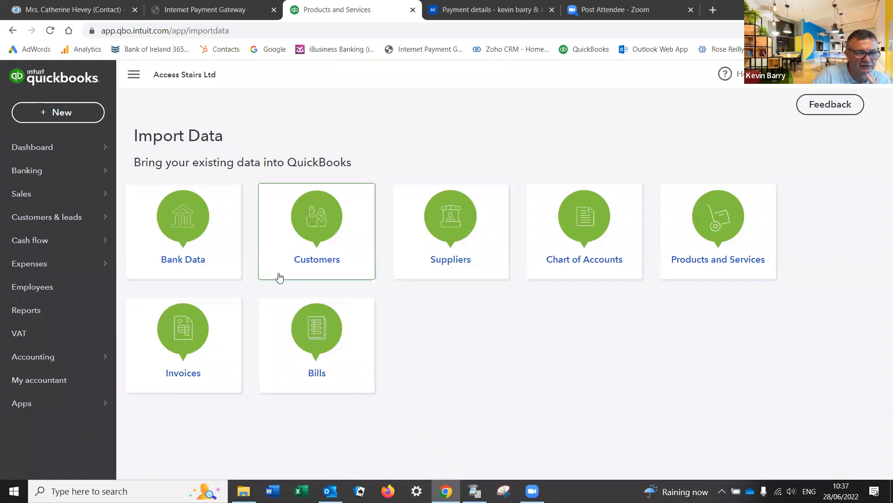
left_click(185, 332)
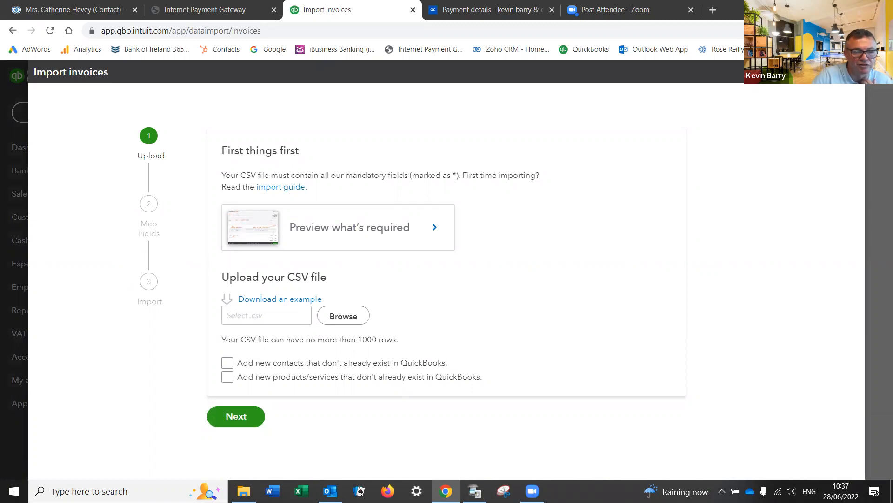
left_click(852, 72)
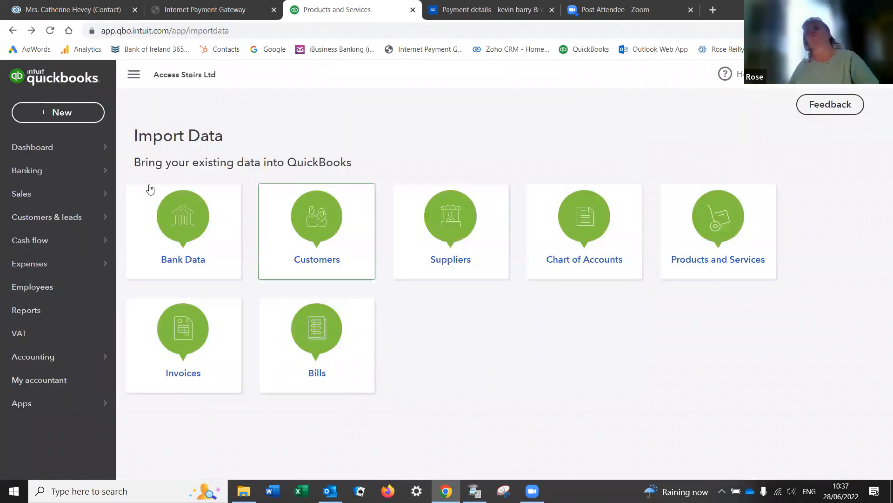
mouse_move(14, 155)
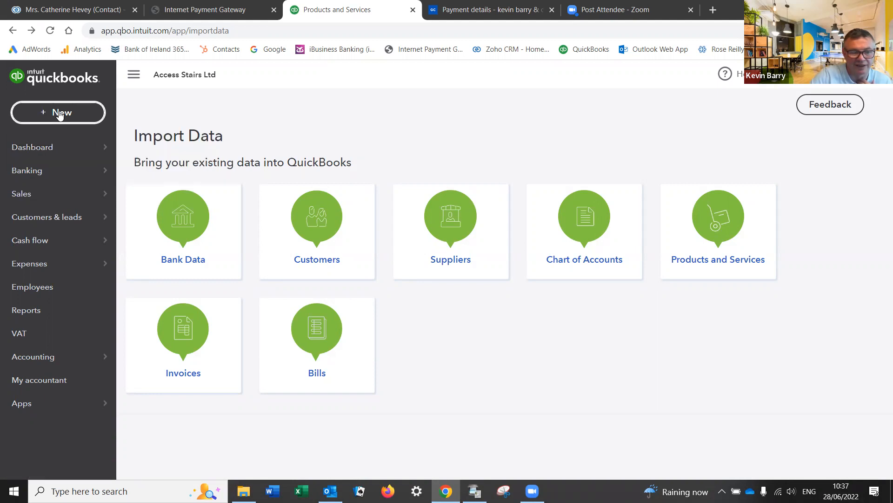
Step: Drill from the Balance Sheet into Business Current Account transactions and the opening deposit, then return to Business overview
left_click(42, 310)
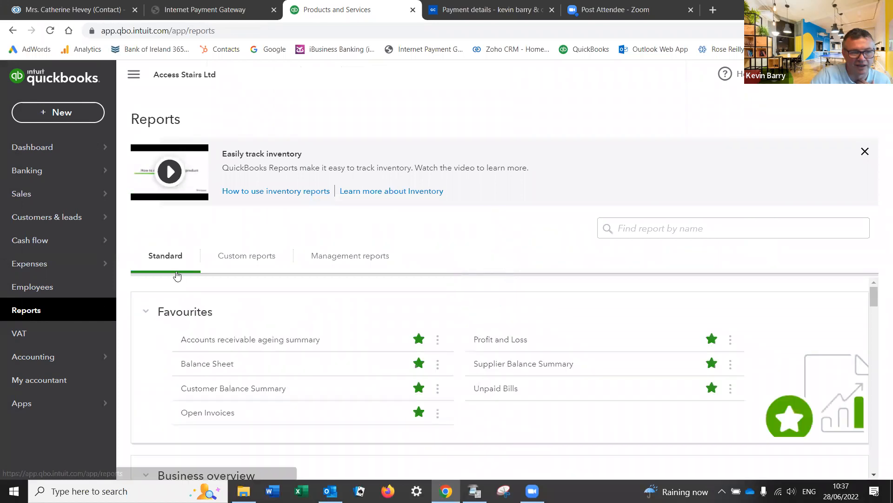
left_click(205, 364)
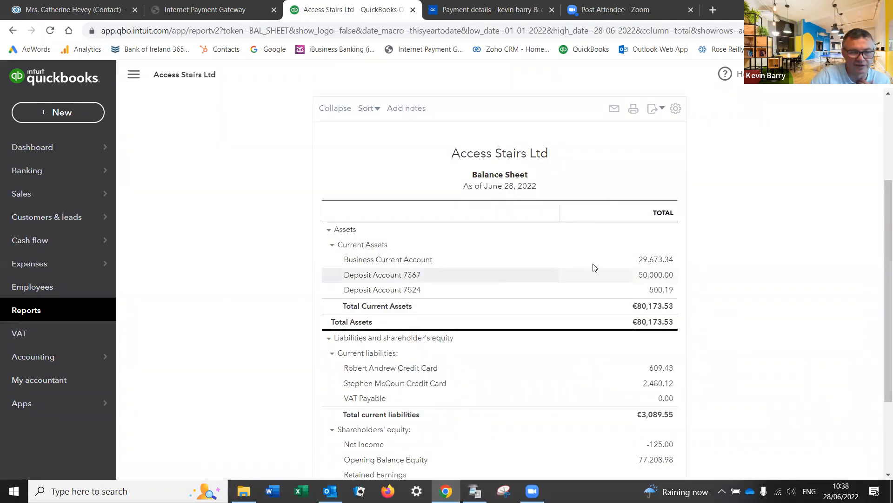
left_click(650, 262)
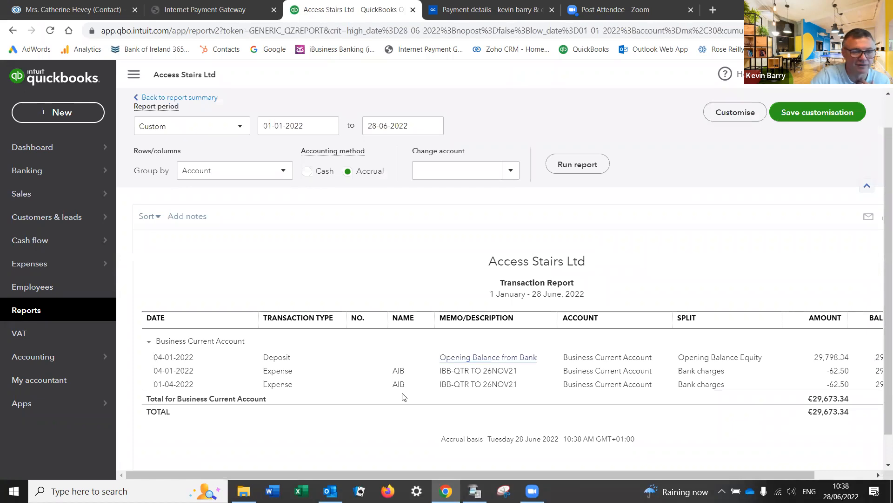
left_click_drag(366, 473, 550, 481)
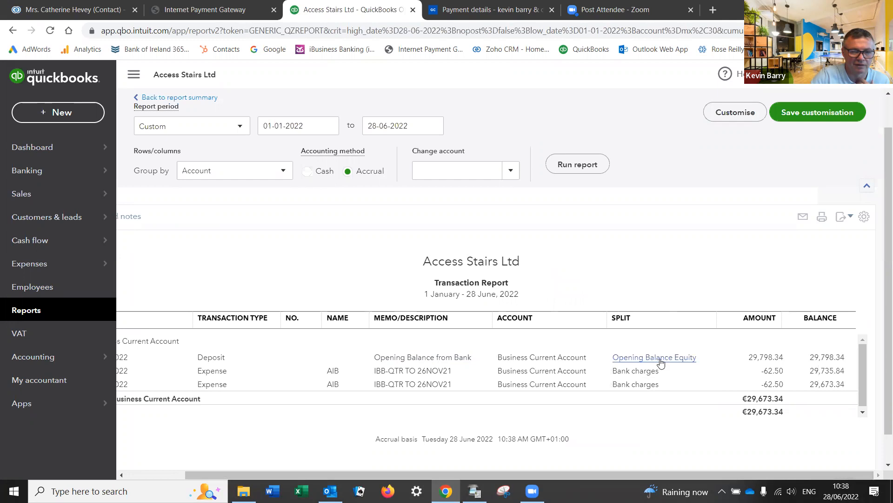
left_click(399, 358)
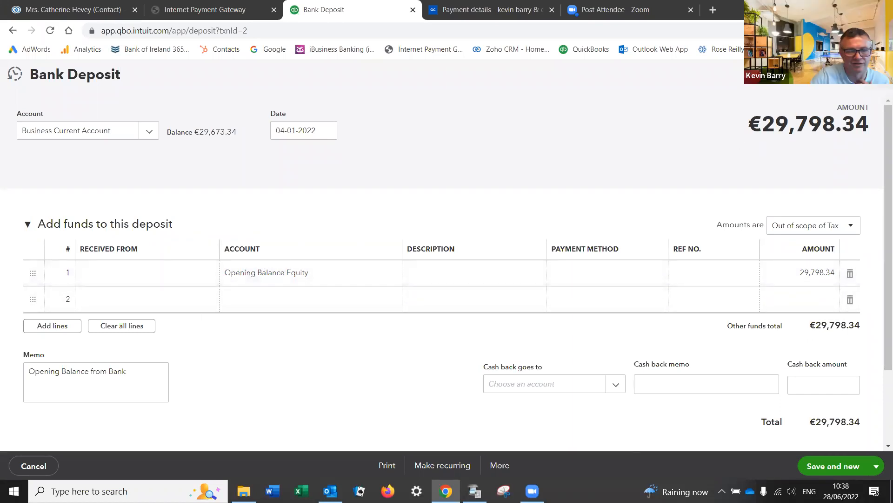
left_click(879, 74)
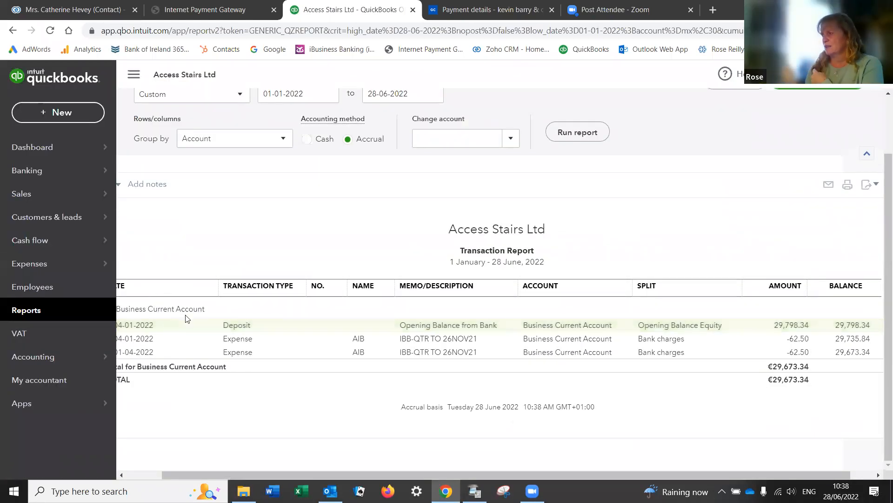
left_click(38, 147)
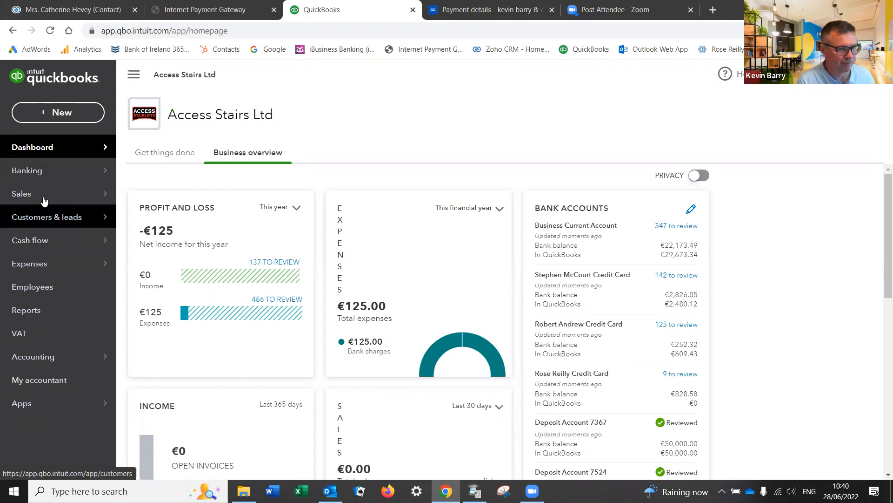
Step: Start a new invoice from the + New menu
mouse_move(47, 200)
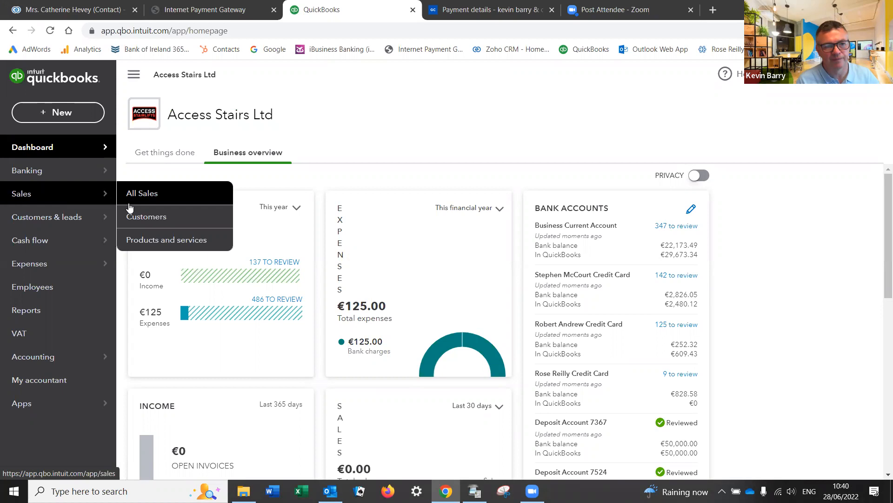
left_click(68, 112)
left_click(50, 184)
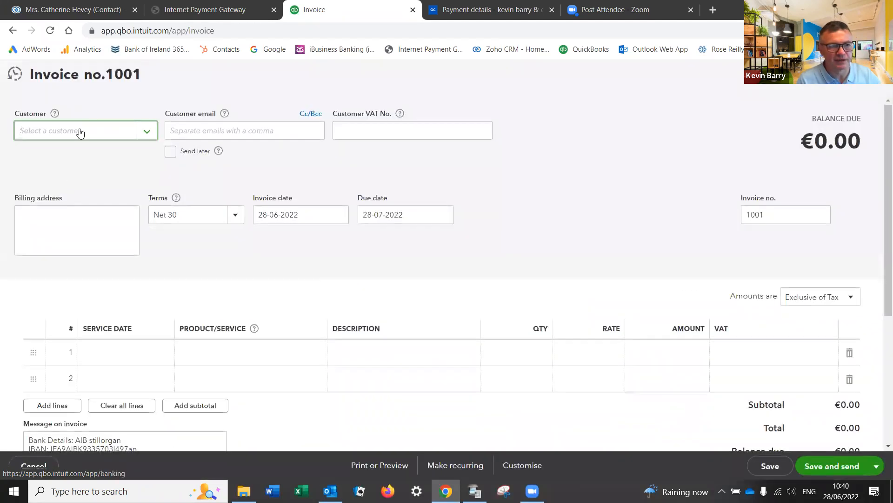
Step: Add a new customer by full name and open their details, setting the title to Mr
left_click(97, 135)
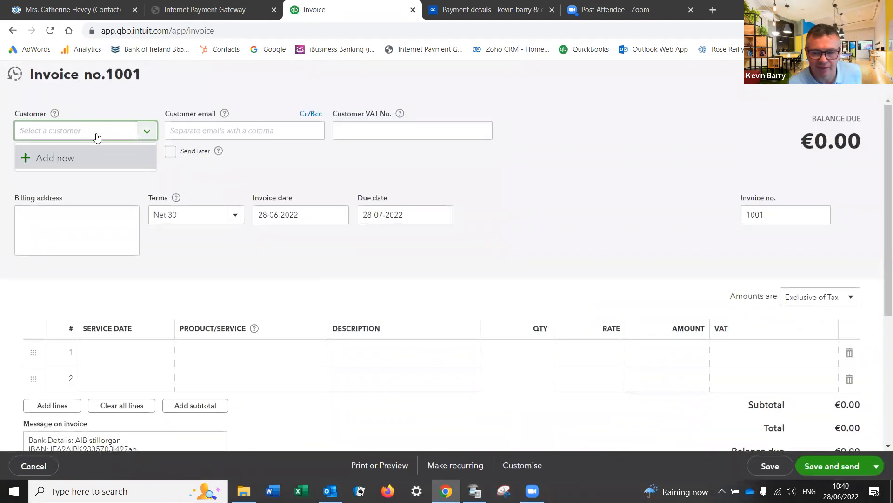
left_click(60, 158)
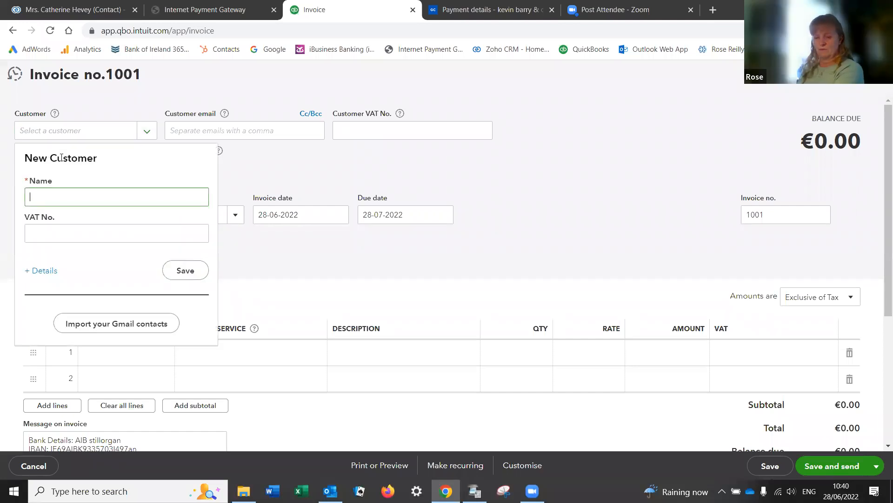
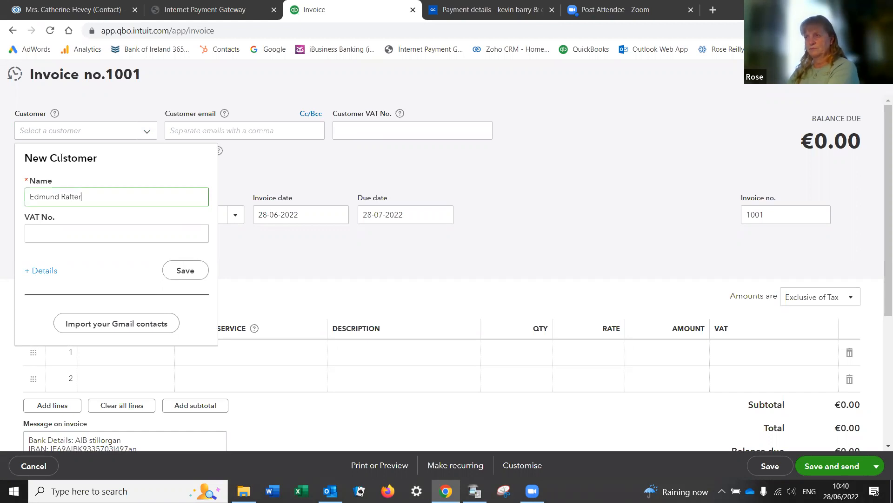
key("Tab")
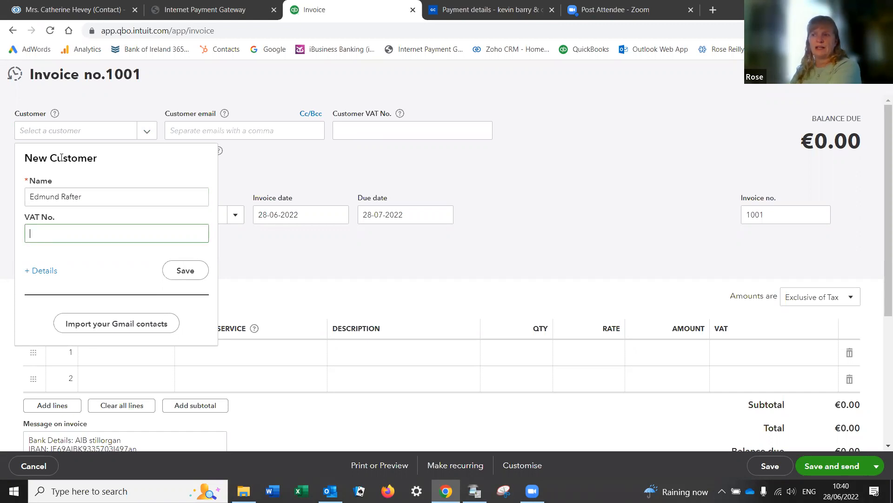
left_click(33, 274)
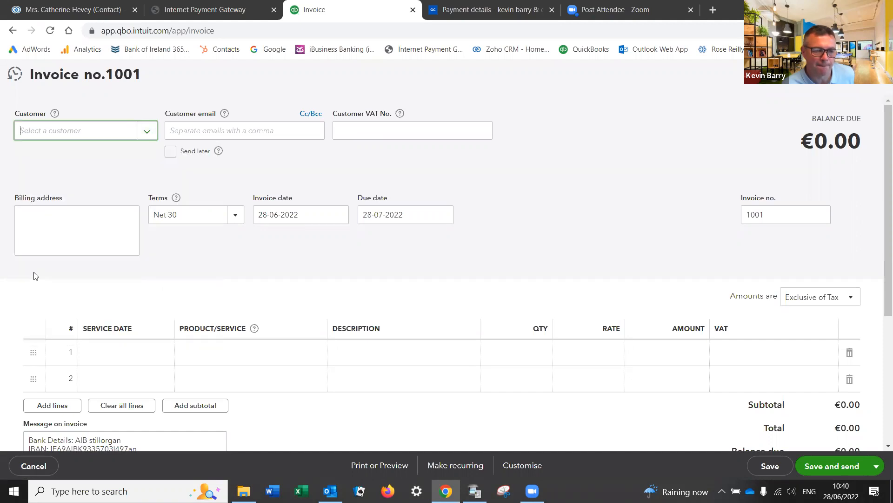
left_click(209, 161)
type("Mr")
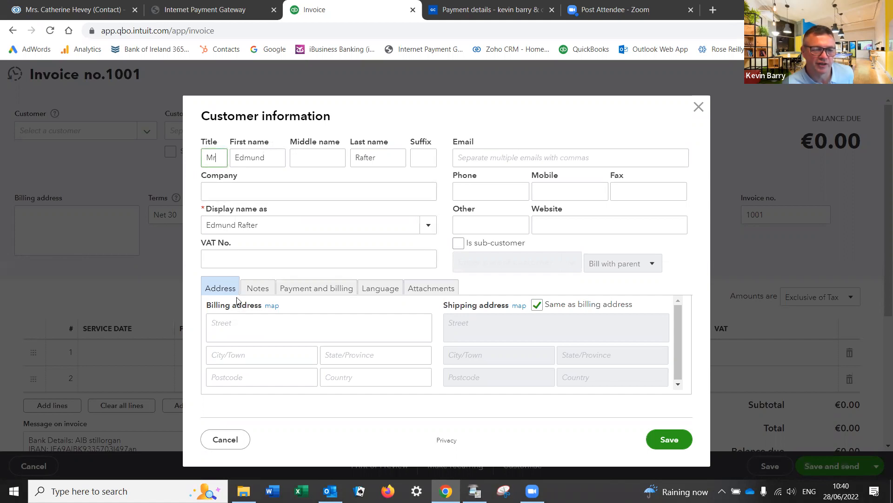
Step: Fill in the customer's billing street, town and county
left_click(226, 322)
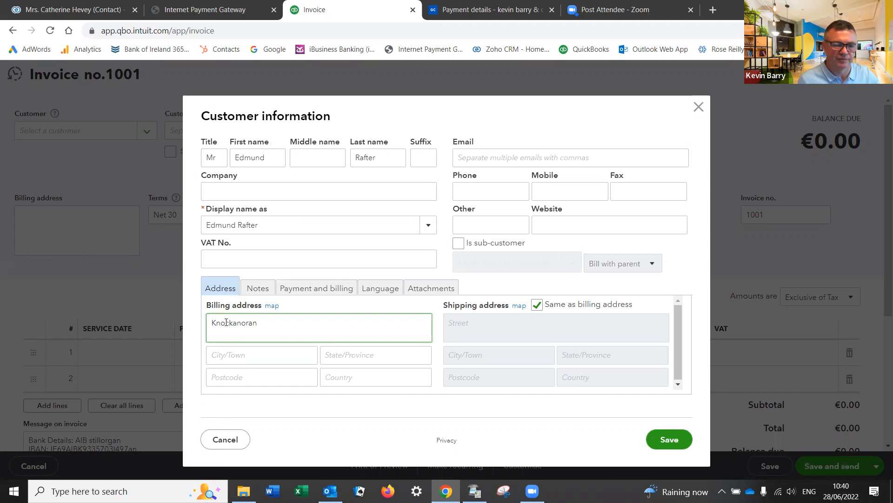
left_click(220, 357)
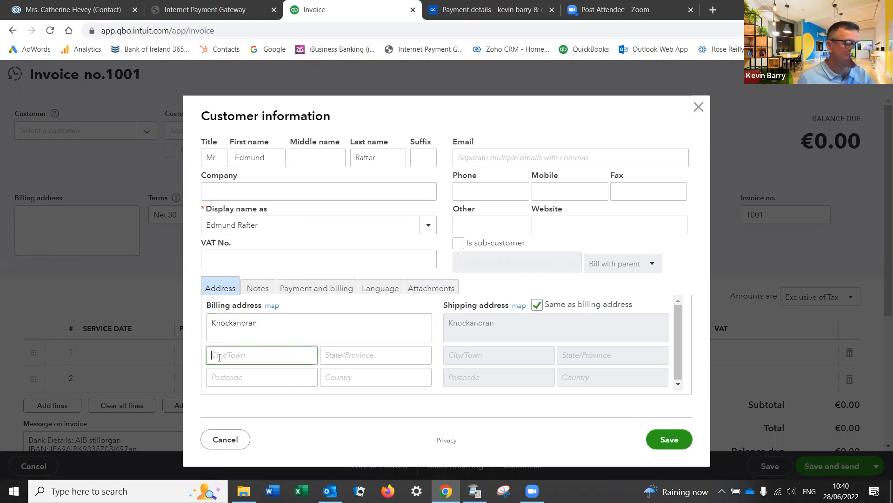
type("Durrow")
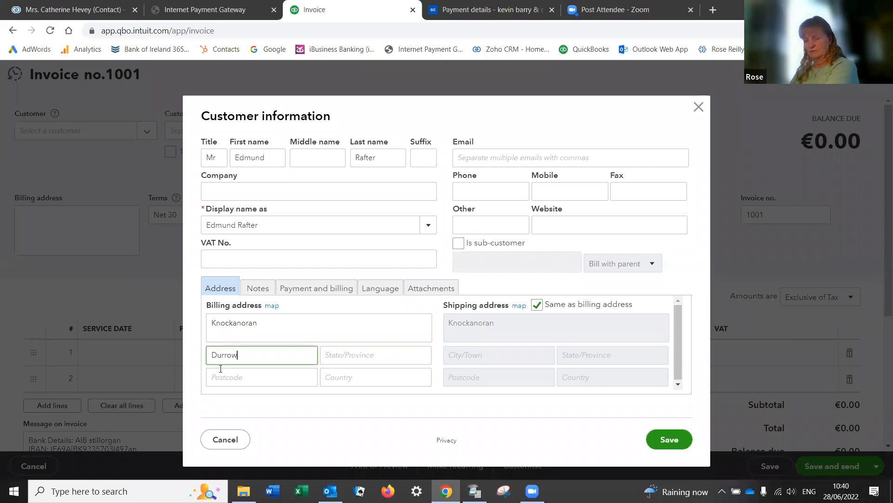
left_click(327, 354)
type("Co Laois")
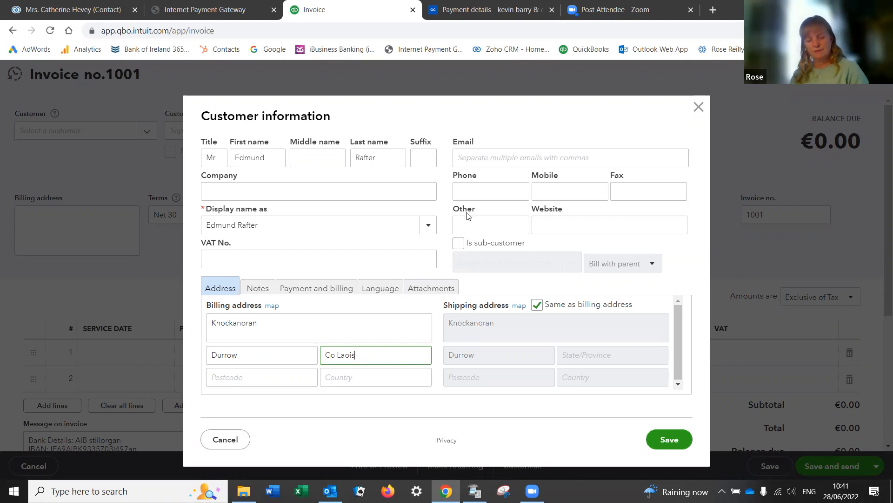
Step: Enter the customer's phone number and save the new customer
left_click(495, 187)
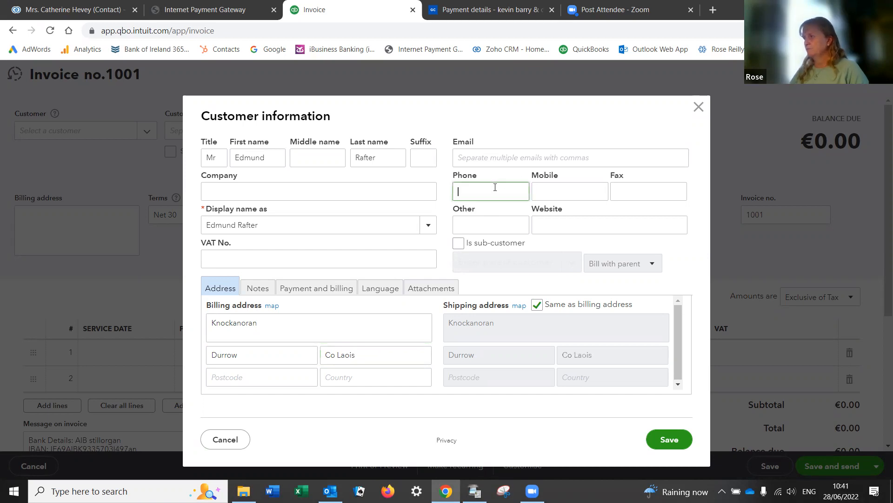
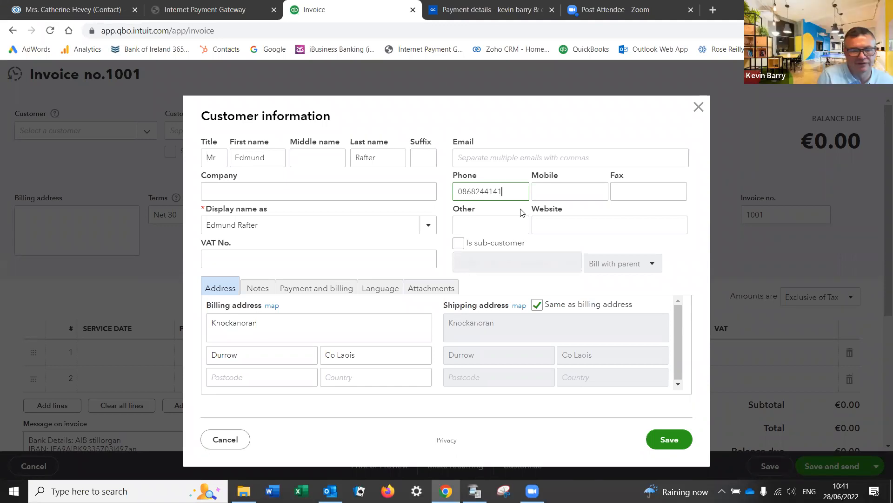
left_click(471, 161)
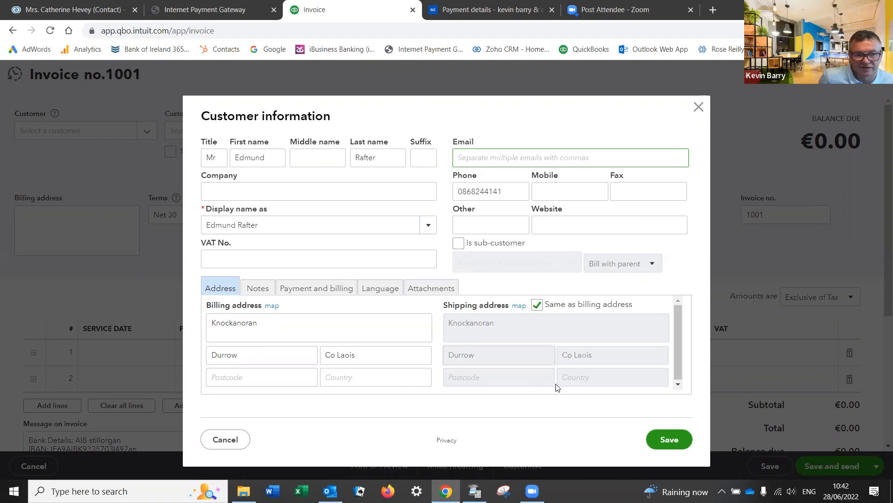
left_click(651, 440)
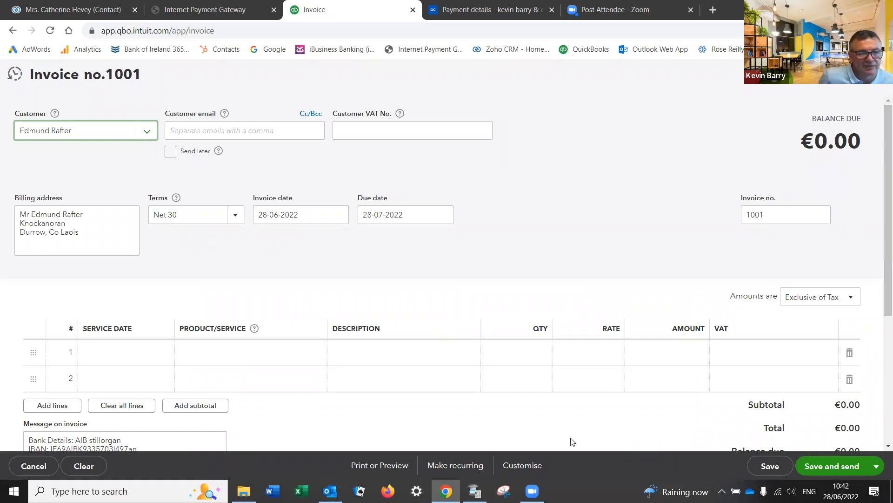
Step: Begin the first line of invoice 1001 at its Service Date cell
left_click(114, 349)
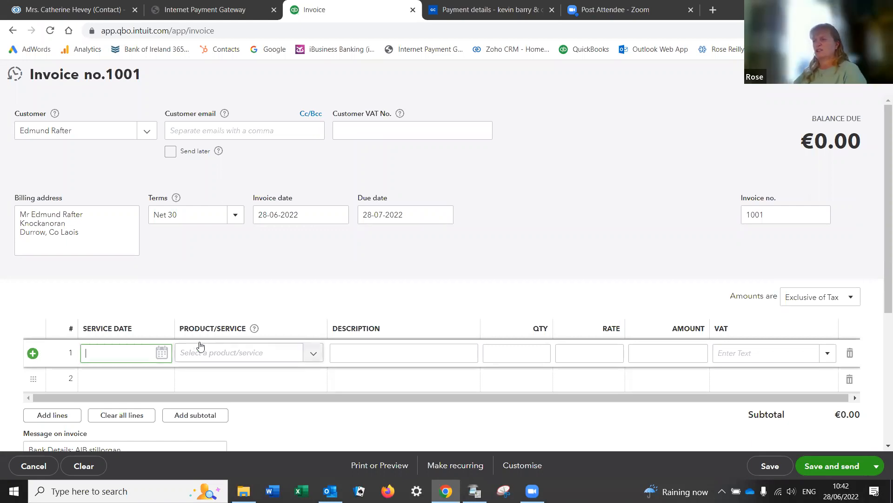
Step: Add the Supply and Fit bundle to invoice line 1
left_click(312, 356)
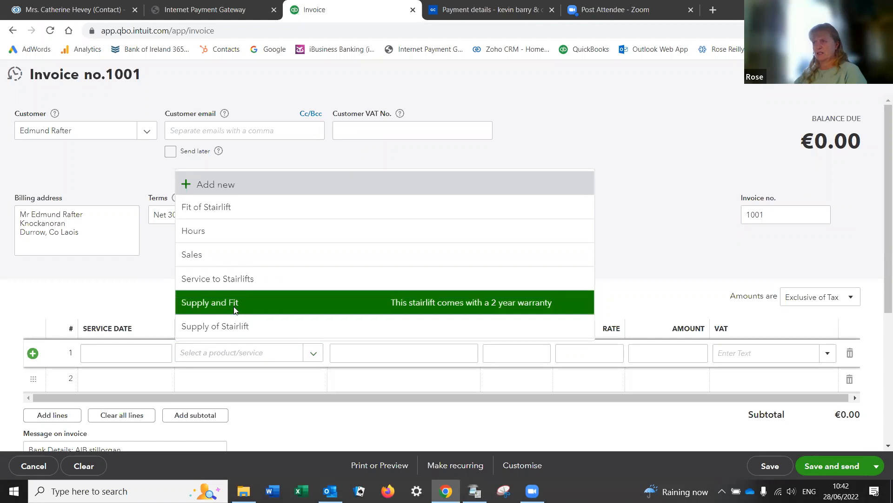
left_click(234, 309)
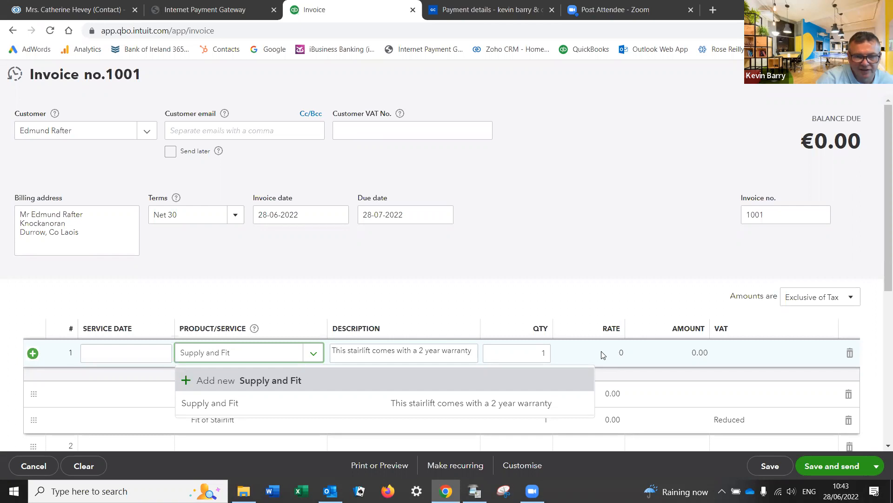
Step: Narrow the Product/Service column and reselect Supply and Fit on line 1
left_click(332, 352)
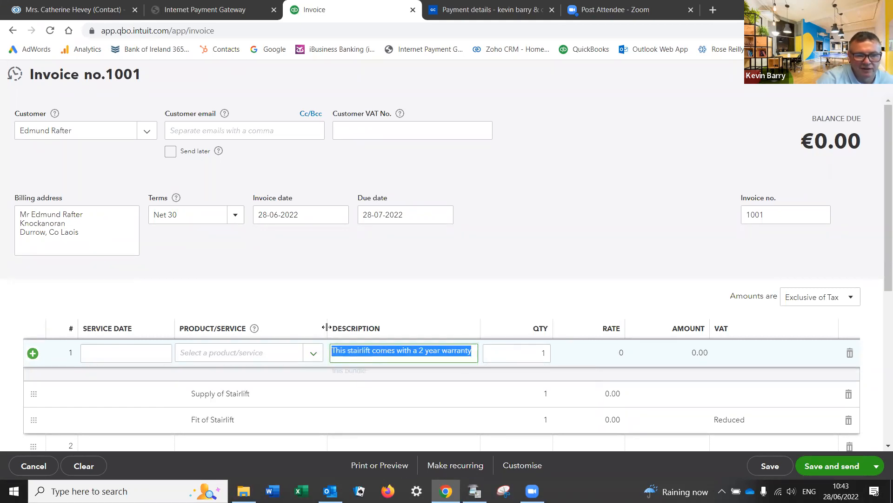
mouse_move(303, 331)
left_mouse_down()
mouse_move(281, 330)
mouse_move(295, 328)
left_mouse_up()
left_click(325, 347)
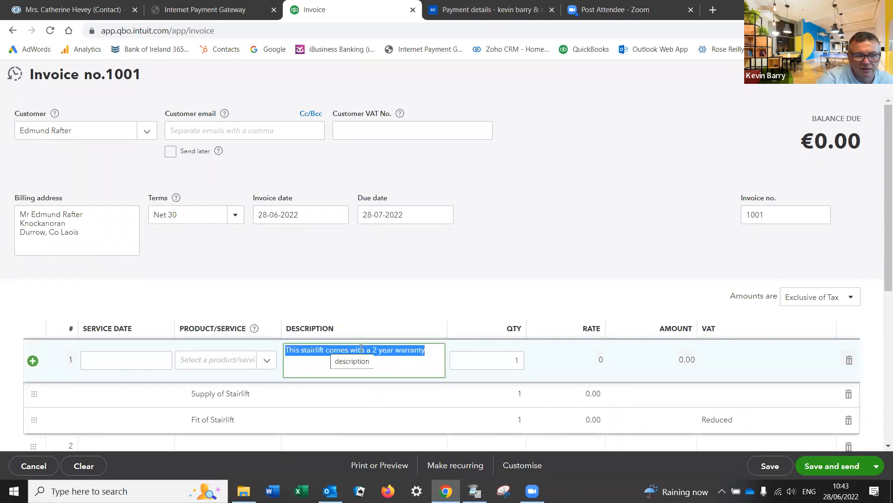
left_click(436, 351)
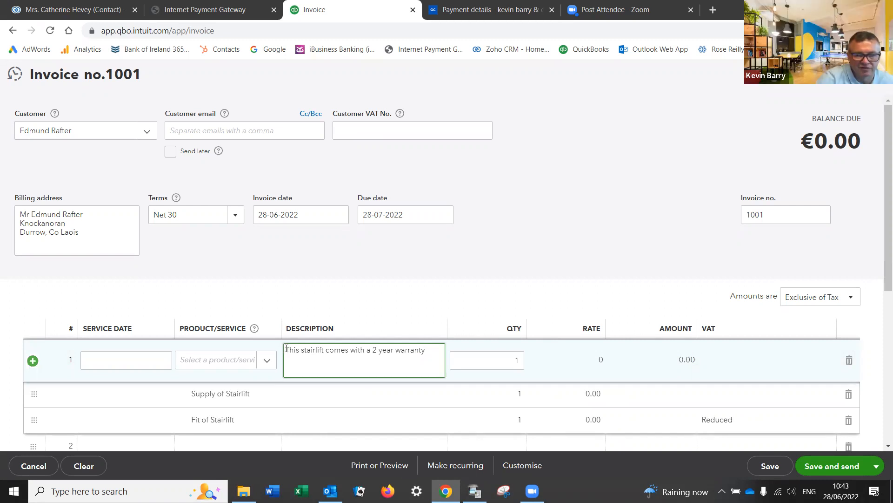
left_click(258, 360)
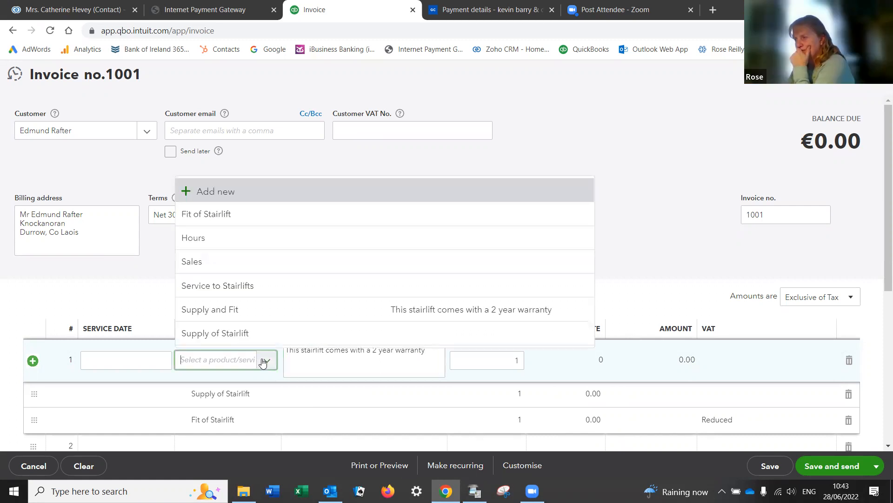
left_click(218, 315)
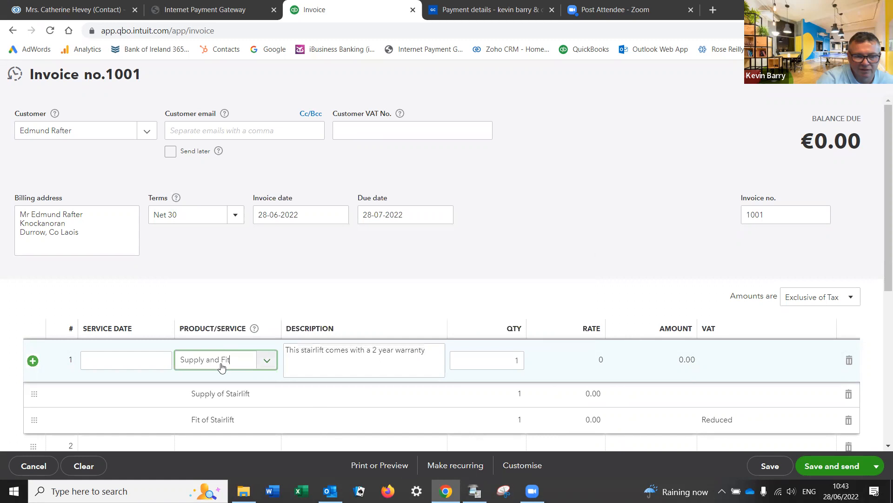
Step: Add 'Supply and fit New Platinum Straight Stairlift at above address' above the warranty note and copy it
left_click(285, 351)
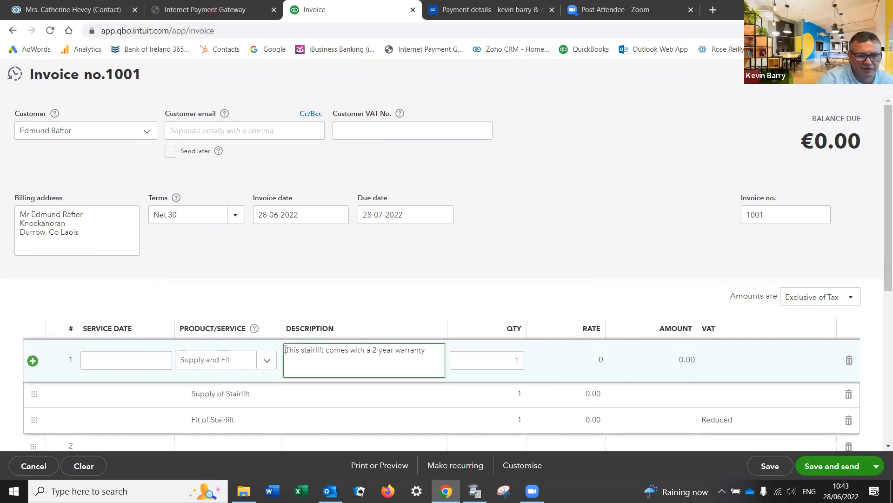
triple_click(286, 350)
left_click(286, 349)
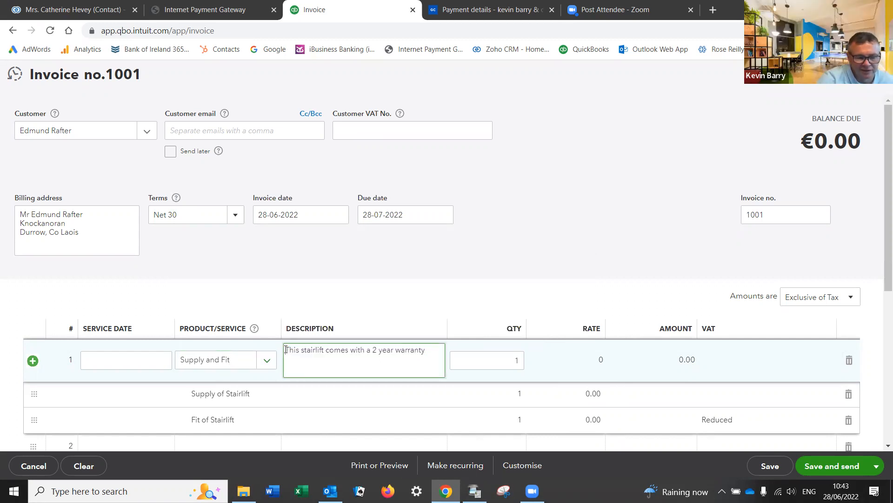
key("Return")
key("Return")
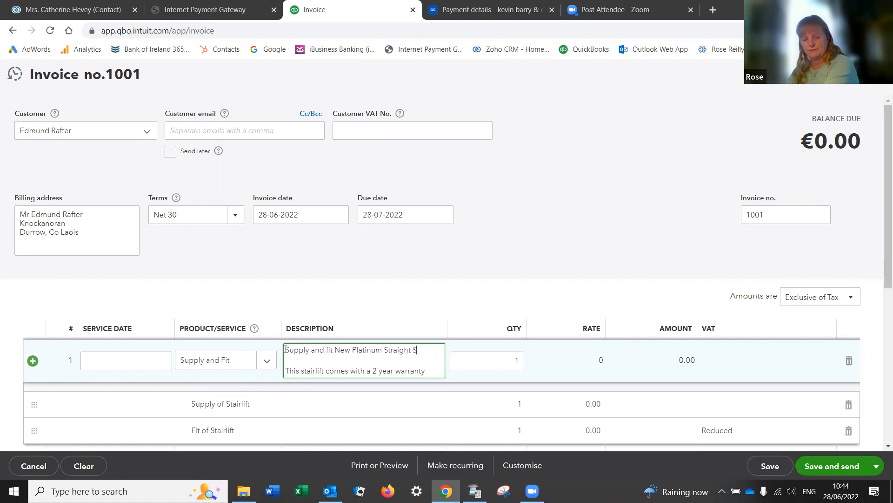
type("at above address")
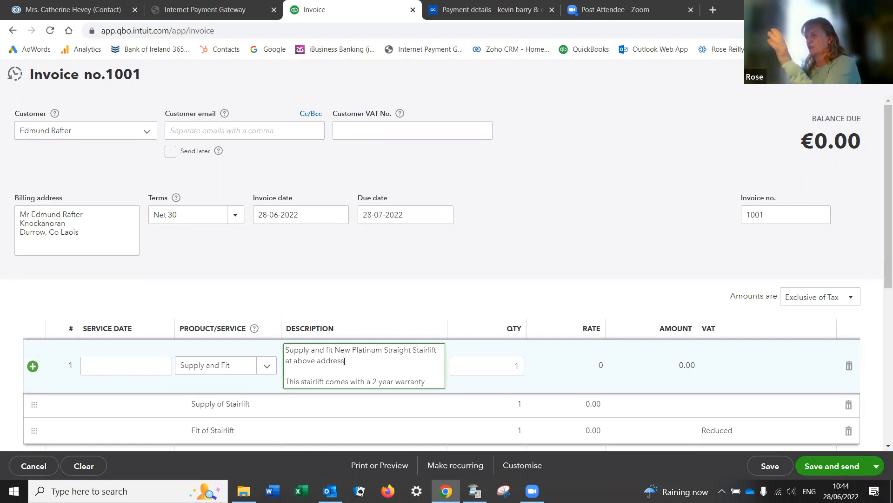
triple_click(301, 353)
right_click(300, 352)
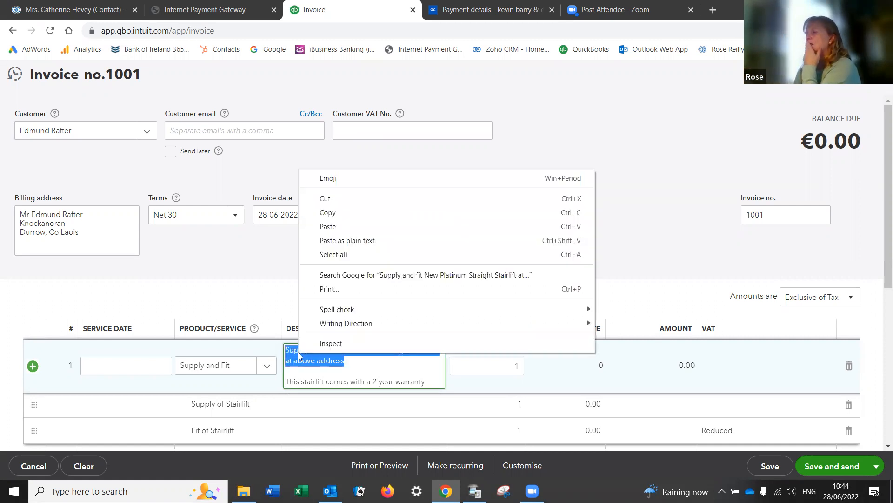
left_click(323, 214)
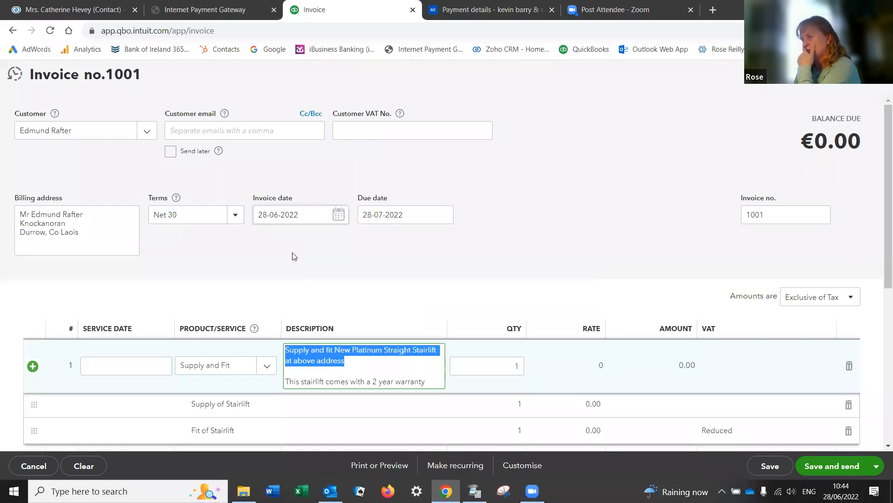
left_click(278, 280)
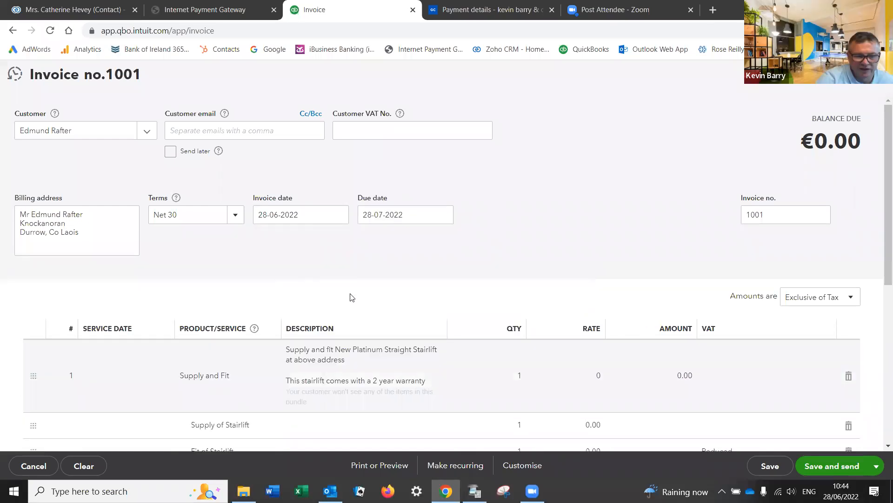
Step: Review the Supply and Fit line and attempt to save invoice 1001
scroll(520, 287, "down", 2)
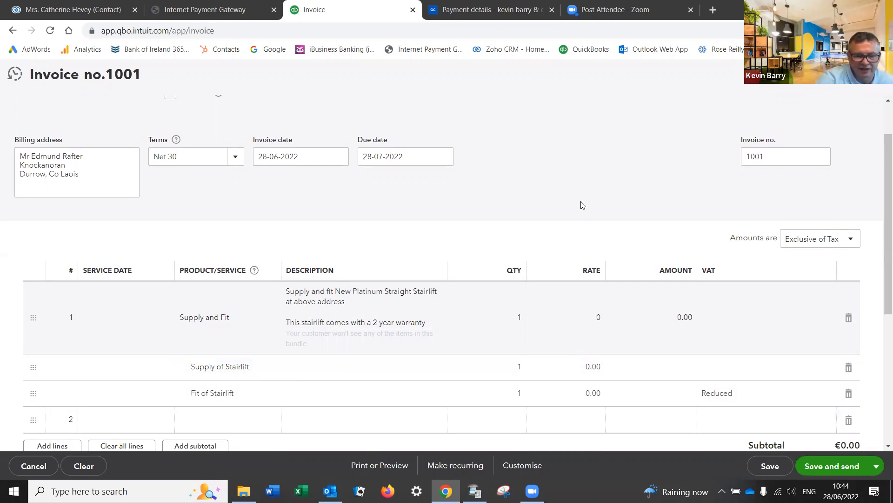
left_click(675, 316)
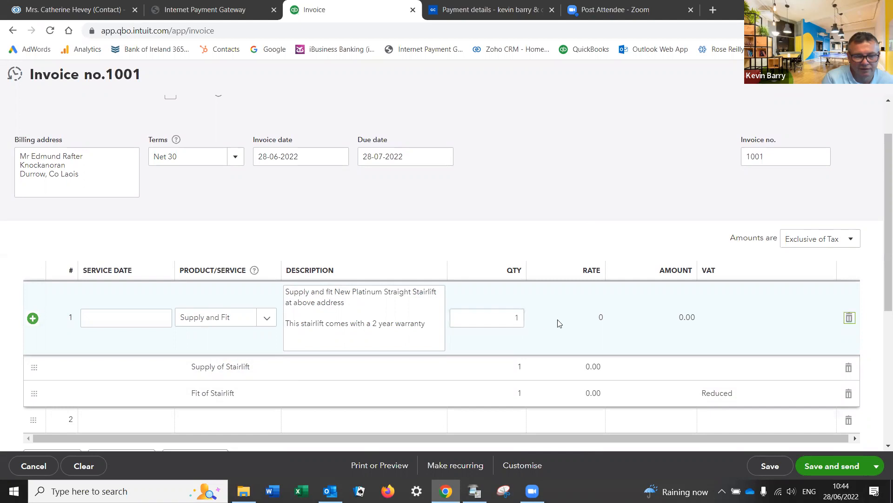
key("Tab")
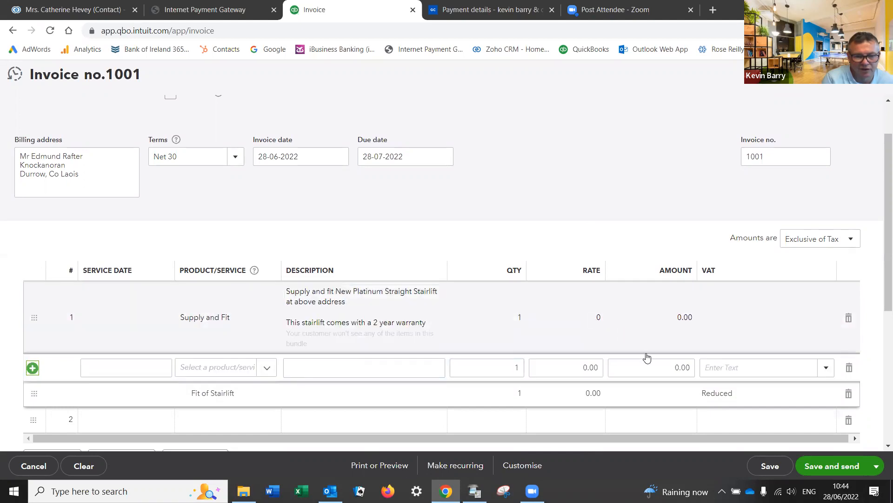
left_click(660, 319)
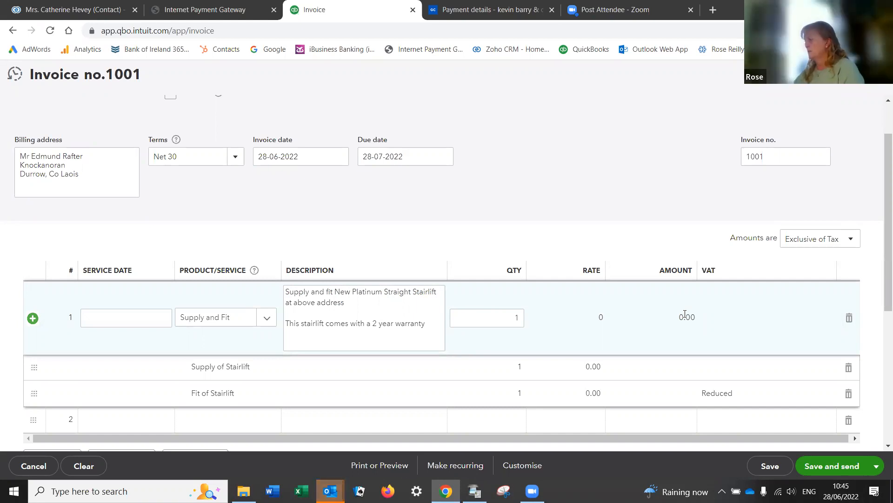
left_click(774, 468)
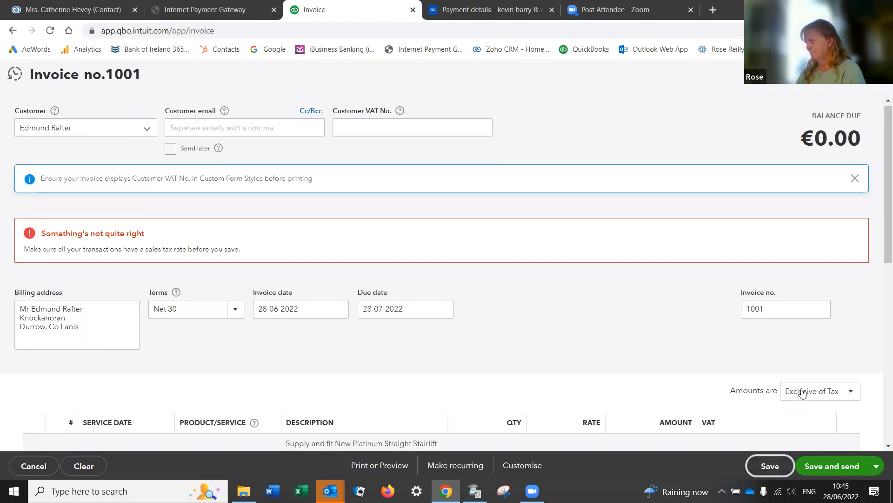
Step: Set the Supply of Stairlift row's VAT to Reduced (13.50%) and save the invoice again
scroll(798, 389, "down", 2)
left_click(760, 369)
left_click(825, 414)
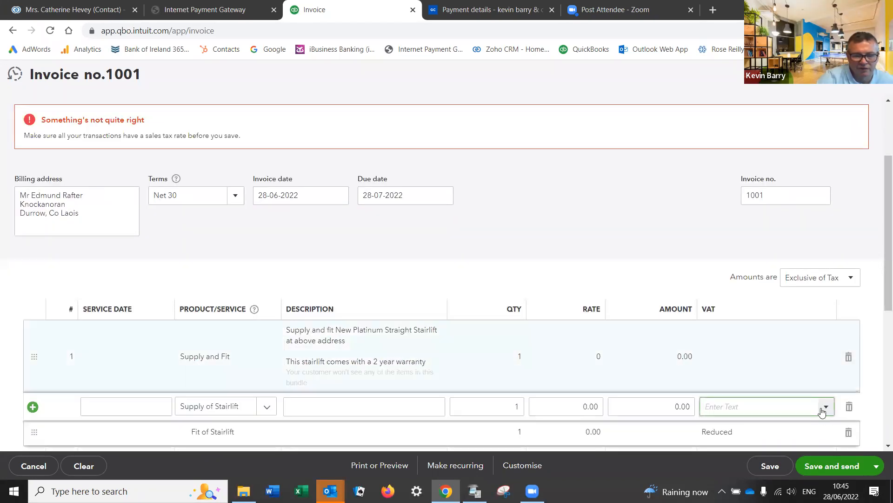
left_click(823, 411)
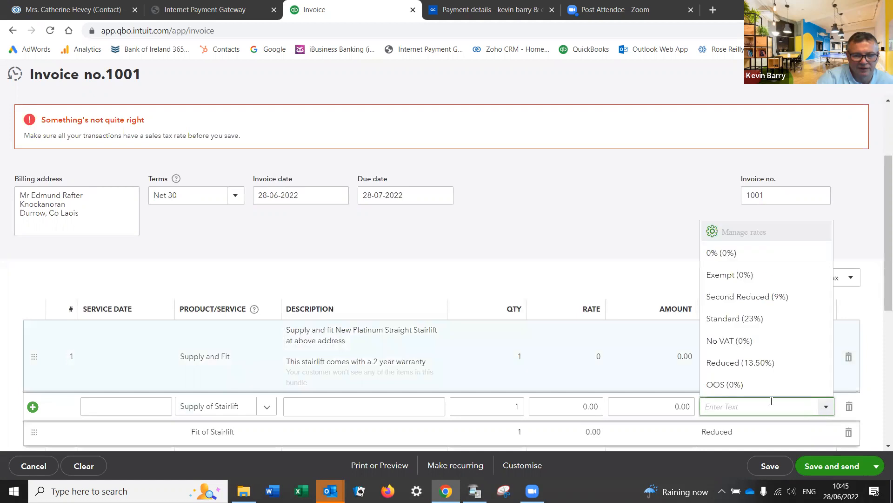
left_click(740, 367)
left_click(765, 466)
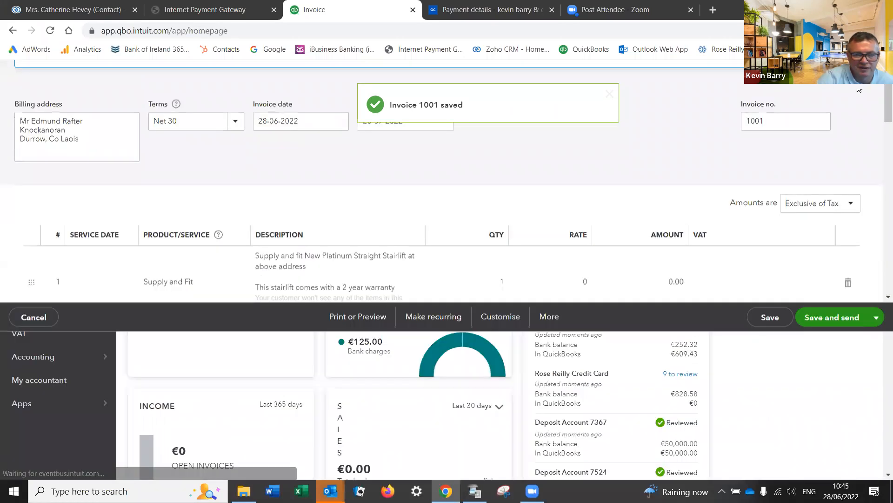
Step: Open the Supply and Fit bundle and remove its Supply of Stairlift and Fit of Stairlift rows
left_click(845, 75)
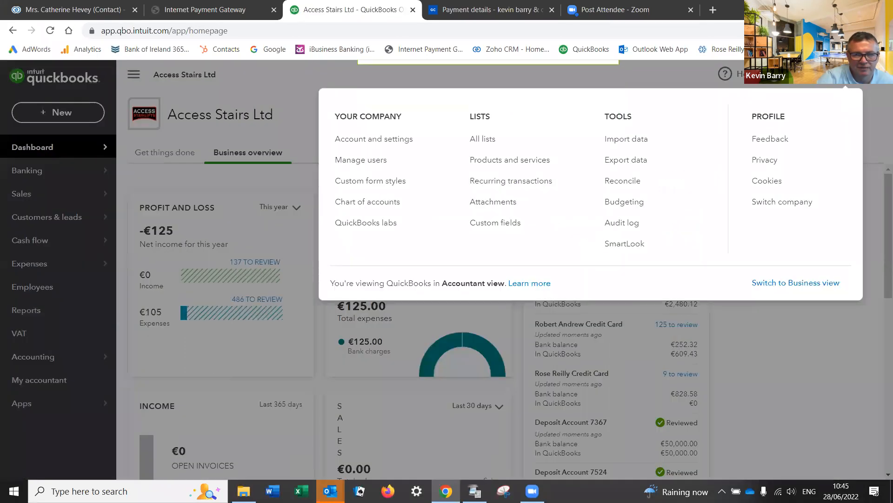
left_click(489, 162)
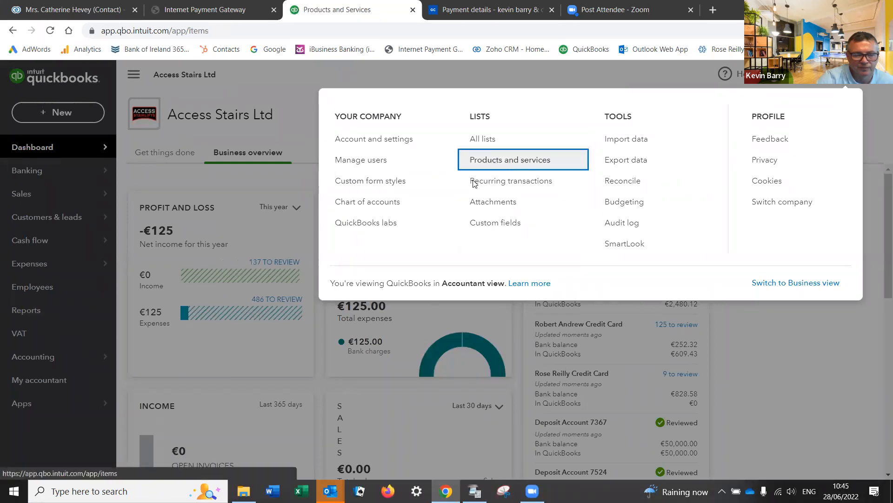
scroll(323, 333, "down", 5)
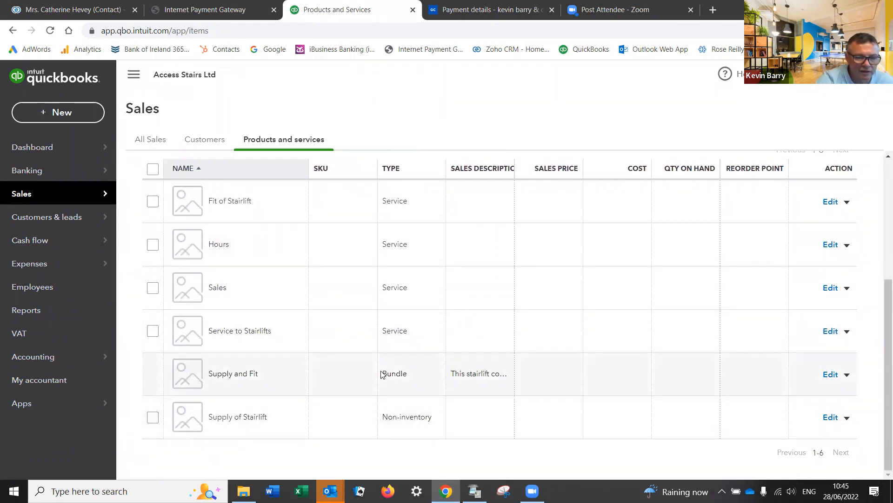
left_click(830, 375)
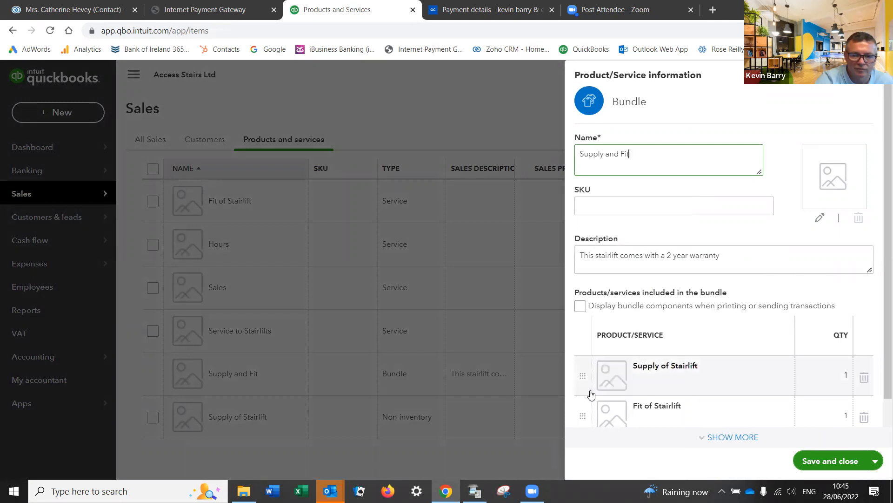
left_click(863, 376)
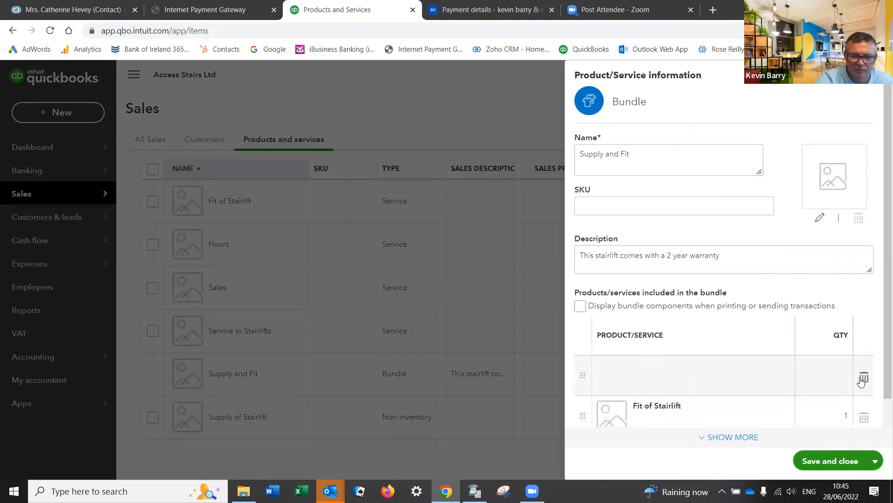
left_click(864, 419)
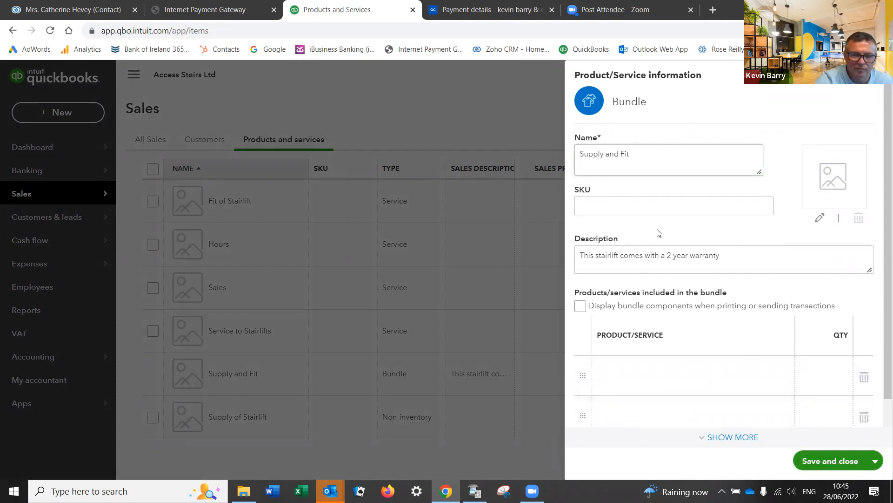
Step: Paste the Platinum stairlift sentence before the warranty text and save the bundle
triple_click(582, 253)
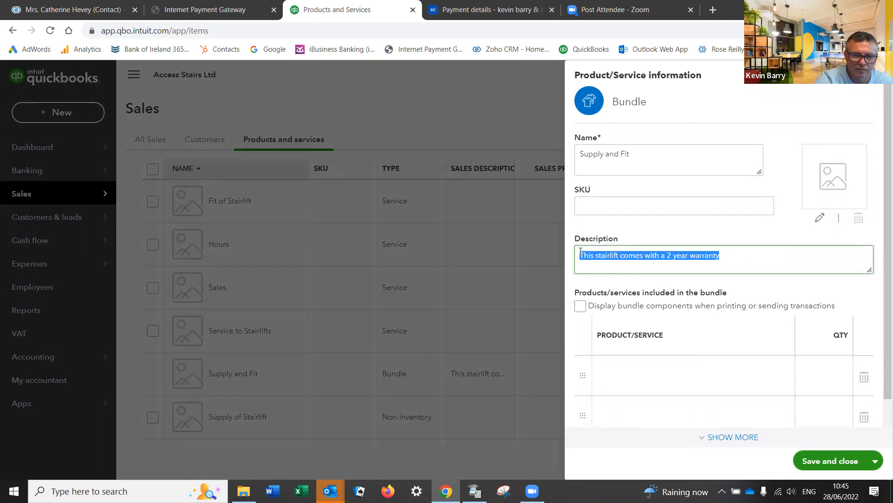
left_click(599, 255)
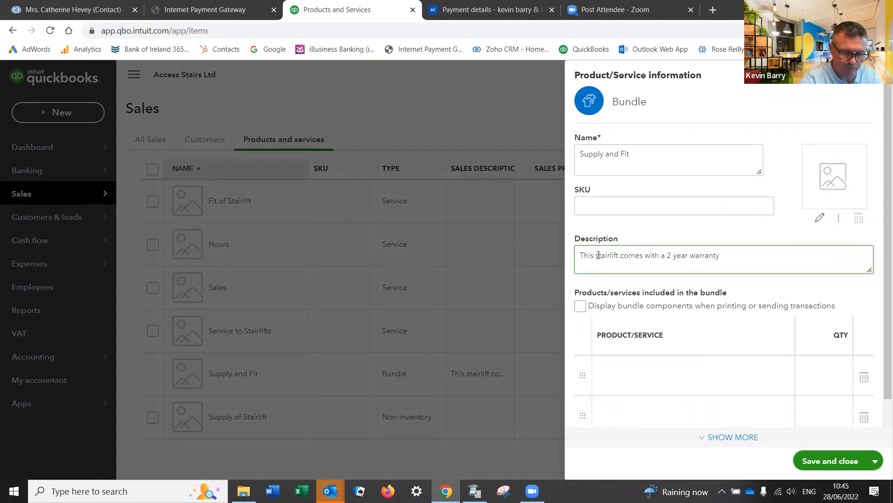
key("ctrl+v")
key("Return")
key("Return")
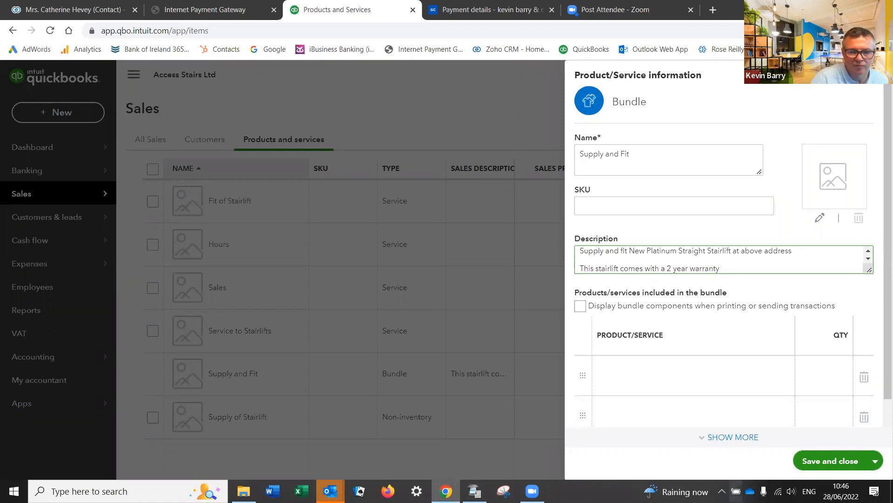
left_click(820, 458)
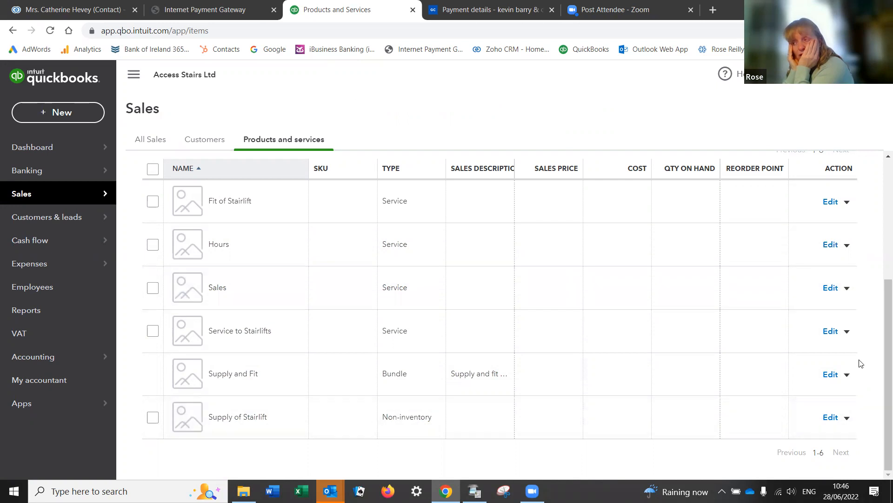
Step: Make the Supply and Fit bundle inactive
left_click(846, 374)
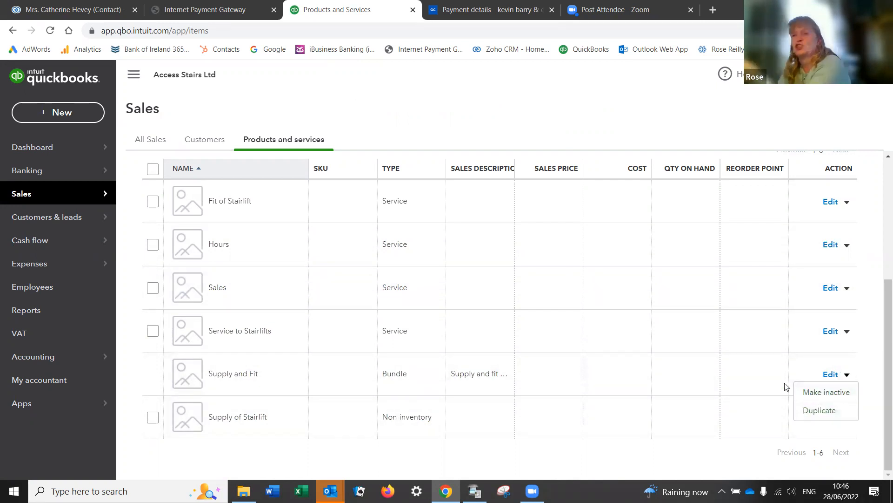
left_click(815, 391)
left_click(515, 292)
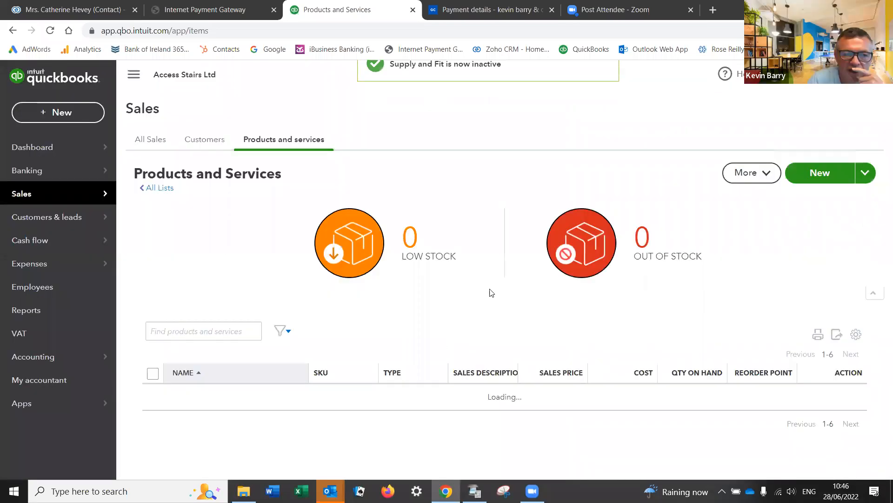
scroll(372, 370, "down", 3)
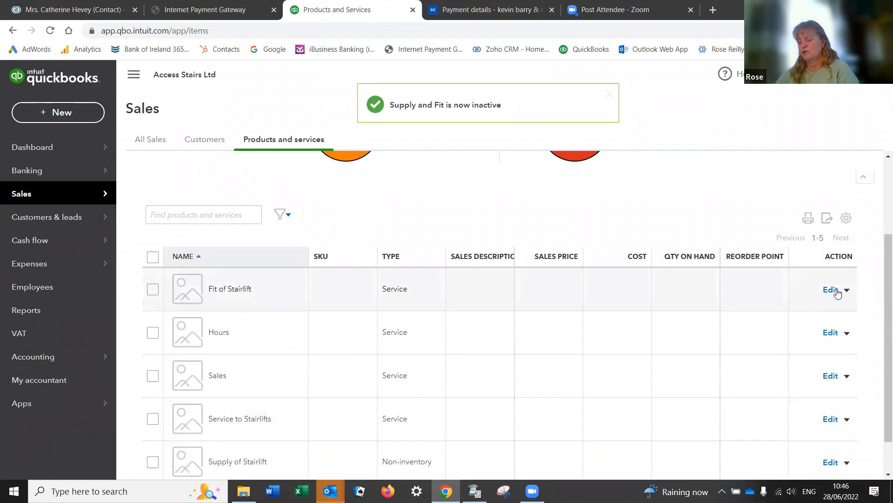
Step: Rename the Fit of Stairlift service to Supply of Stairlift
left_click(831, 290)
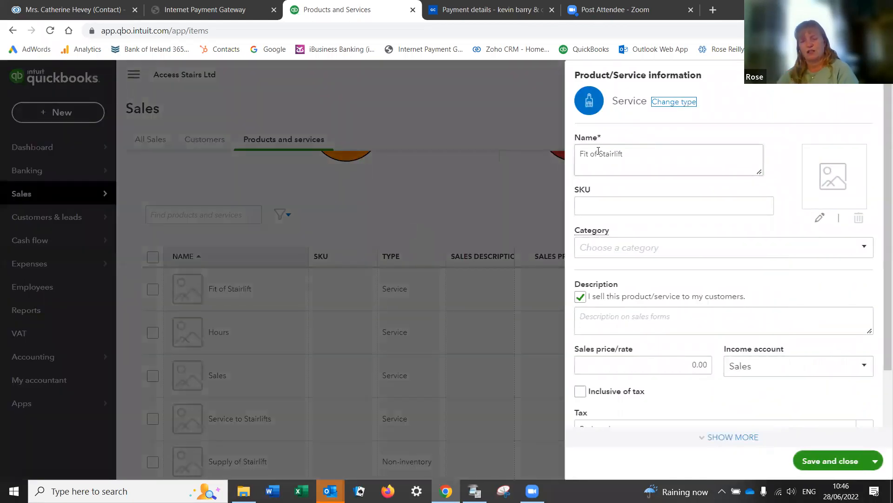
left_click_drag(599, 152, 582, 155)
left_click(582, 155)
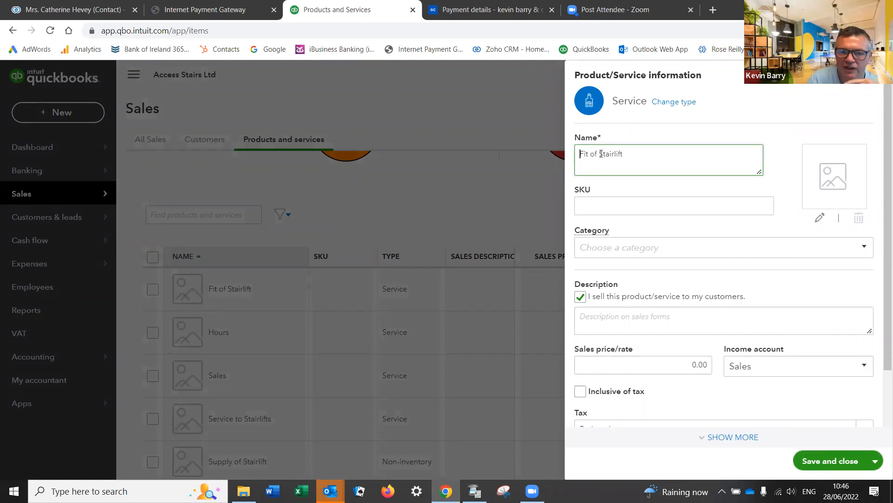
key("Delete")
key("Delete")
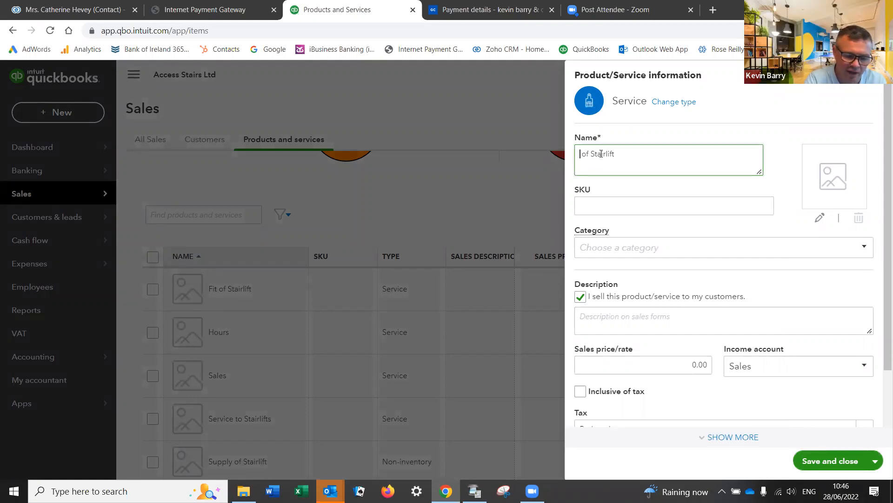
key("Delete")
type("Su")
type("pply")
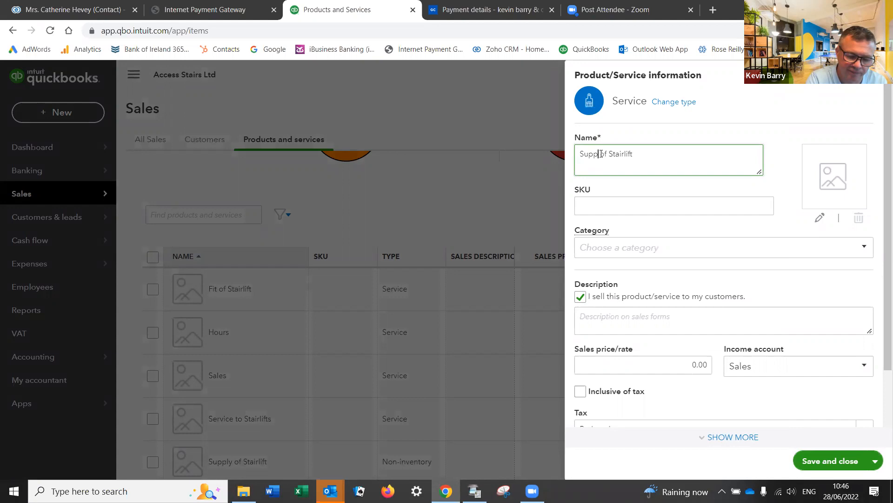
Step: Paste the Platinum stairlift sentence as the description and begin a warranty line
left_click(630, 316)
right_click(630, 317)
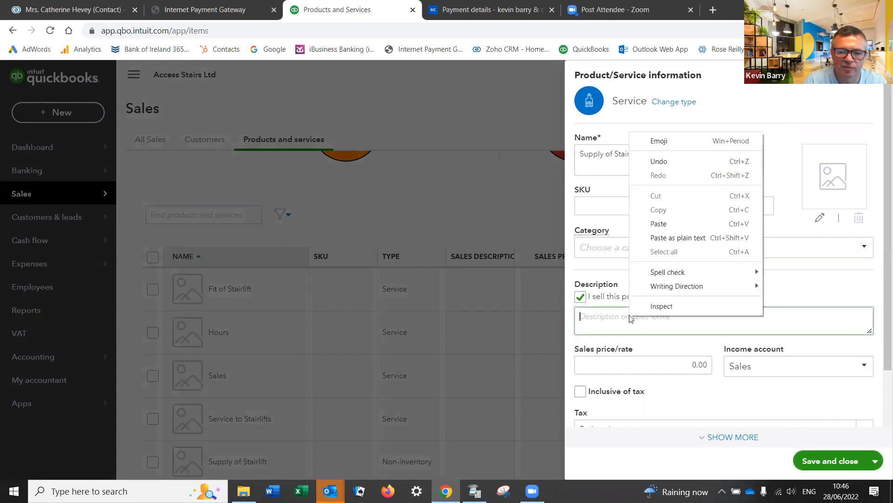
left_click(672, 238)
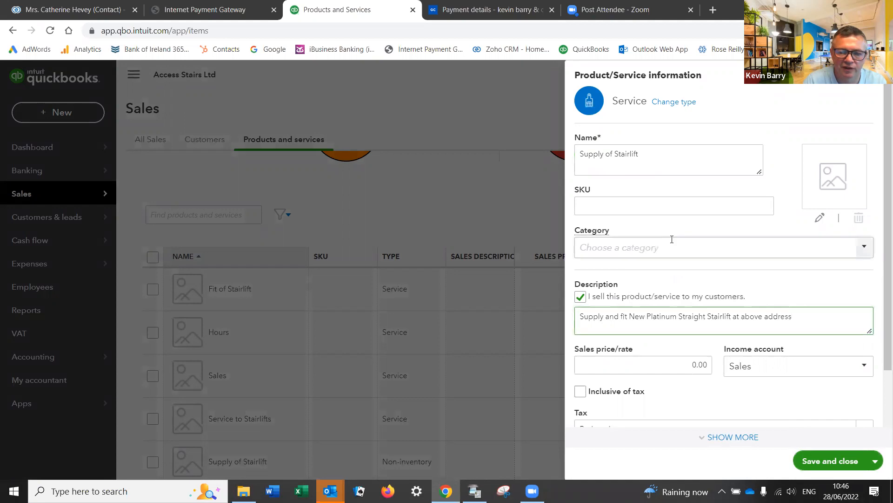
key("Return")
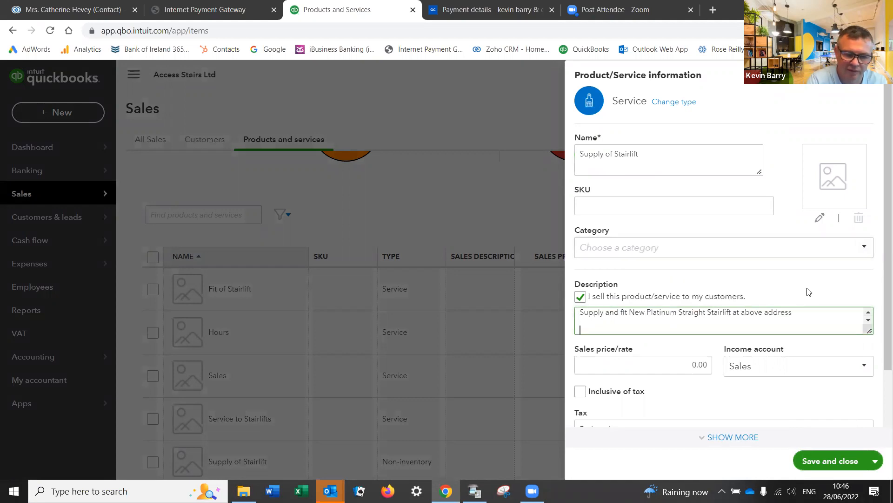
type("S")
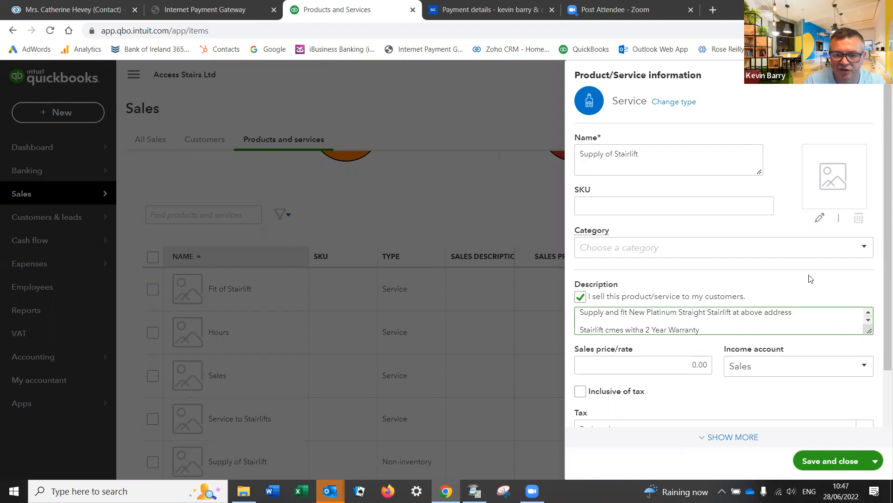
scroll(810, 278, "down", 2)
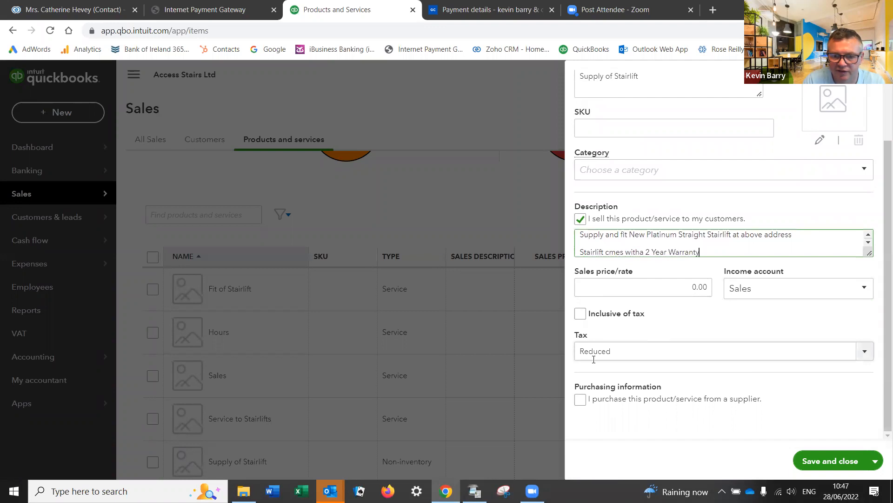
Step: Keep Sales as the income account, save, and merge into the existing Supply of Stairlift
left_click(861, 289)
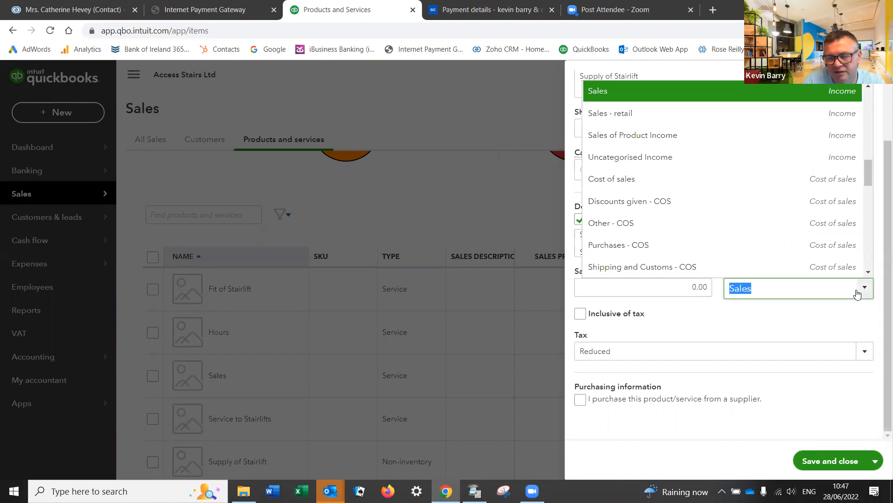
left_click(837, 322)
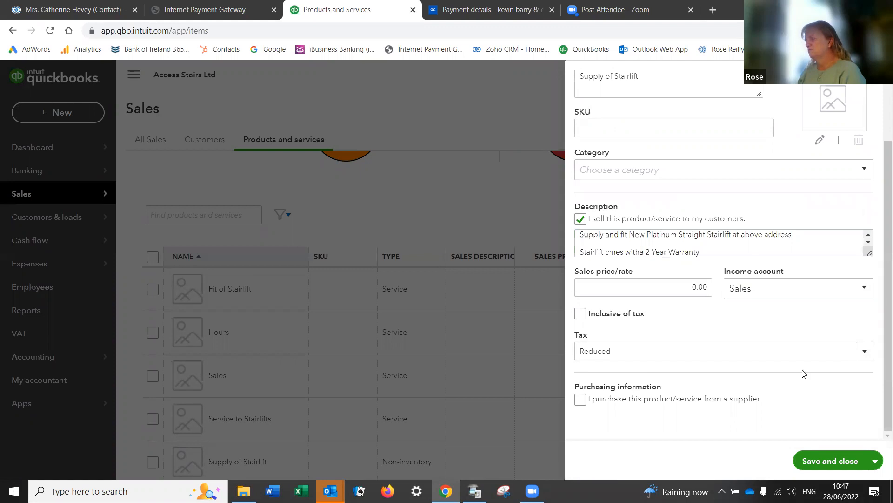
left_click(815, 462)
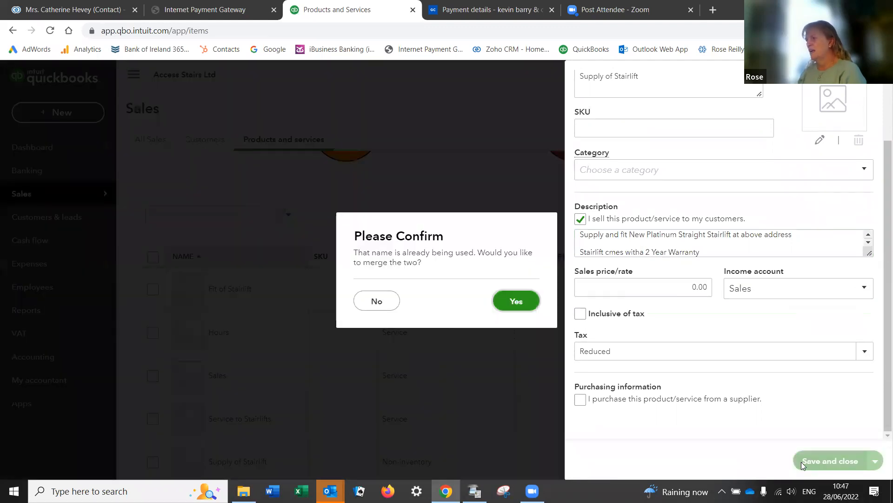
left_click(517, 300)
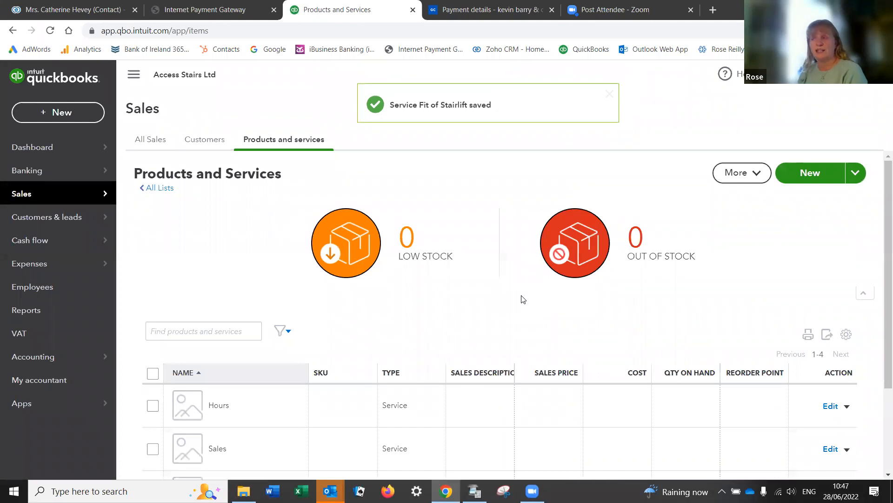
Step: Give Supply of Stairlift the stairlift sentence plus 'This comes with a 2 Year warranty'
scroll(523, 299, "down", 3)
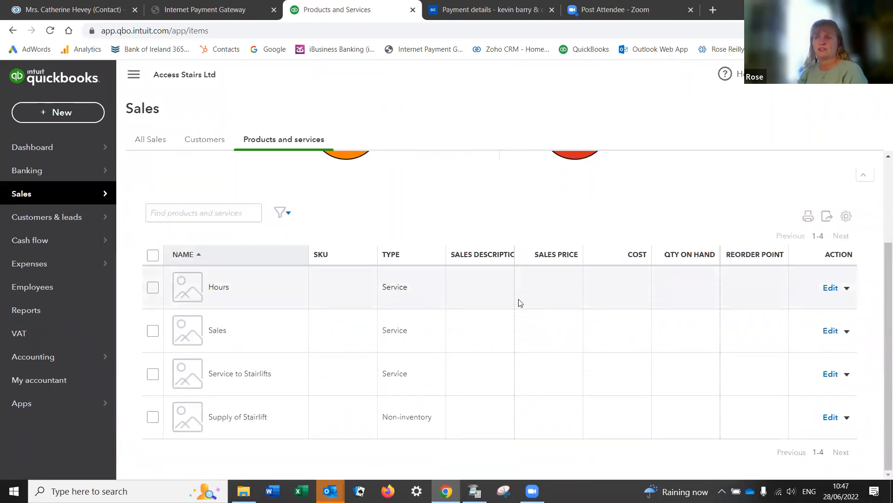
scroll(518, 304, "up", 3)
scroll(511, 320, "down", 3)
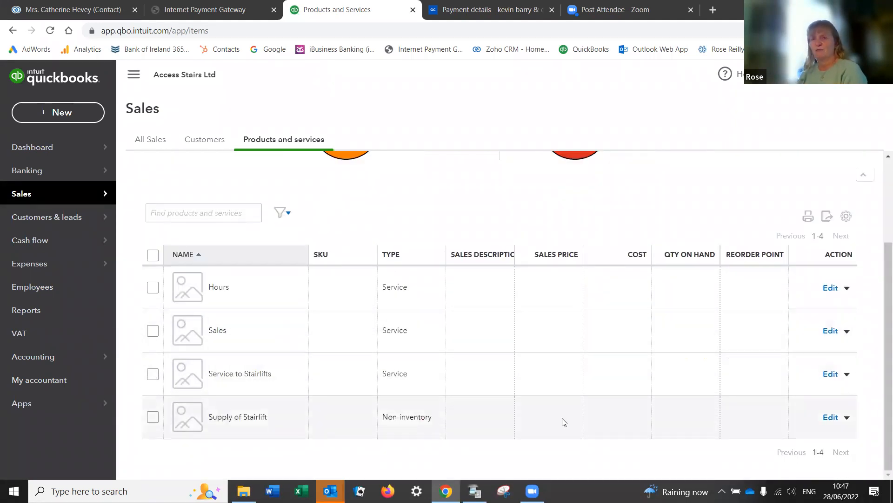
left_click(832, 417)
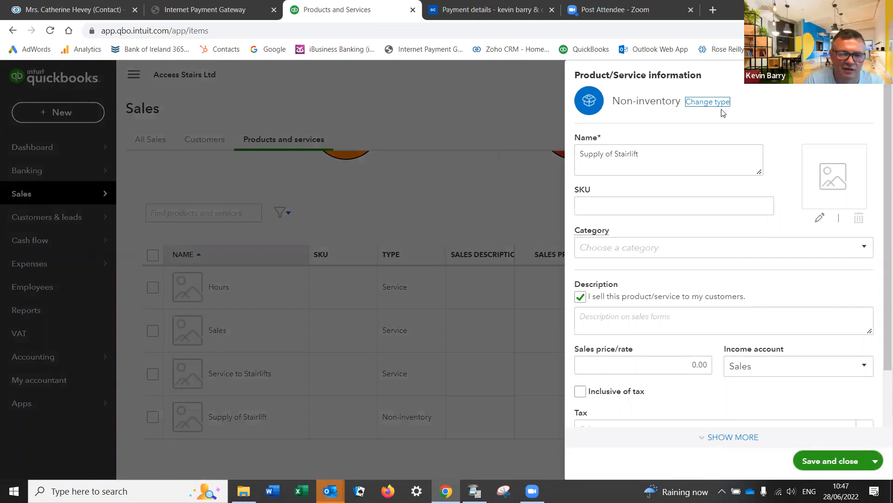
left_click(647, 315)
right_click(648, 315)
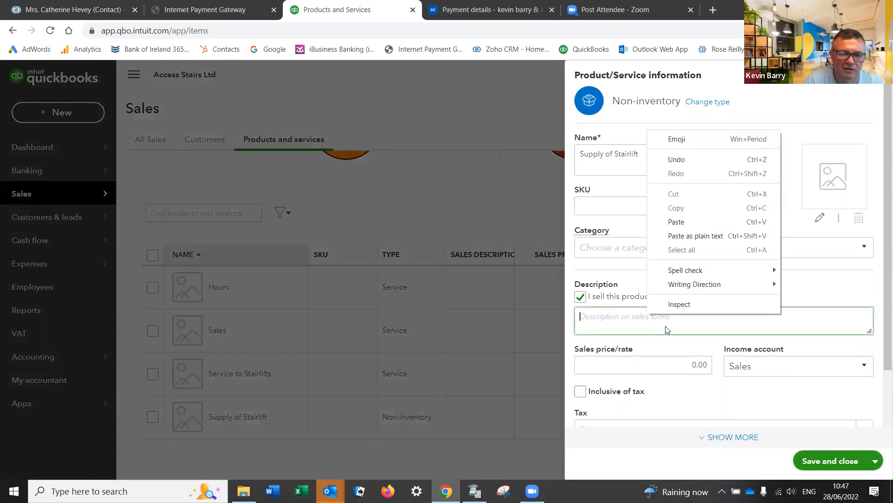
left_click(677, 236)
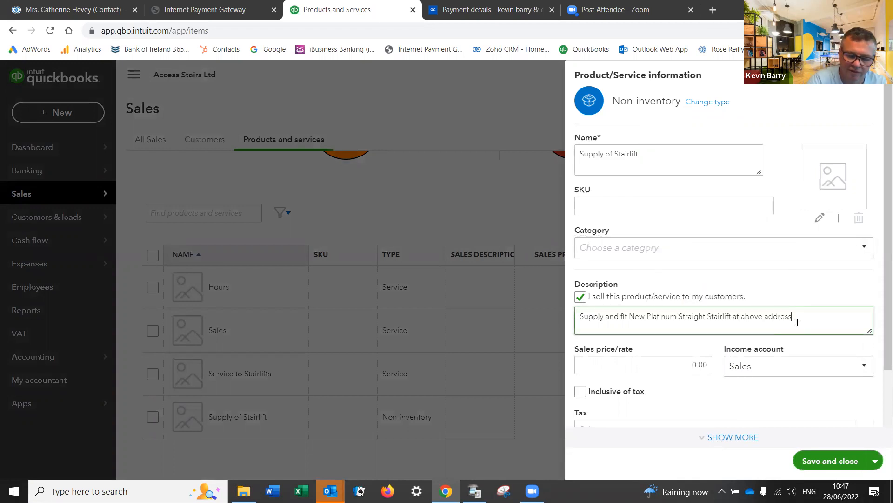
key("Return")
key("Return")
type("This comes with a 2 Year w")
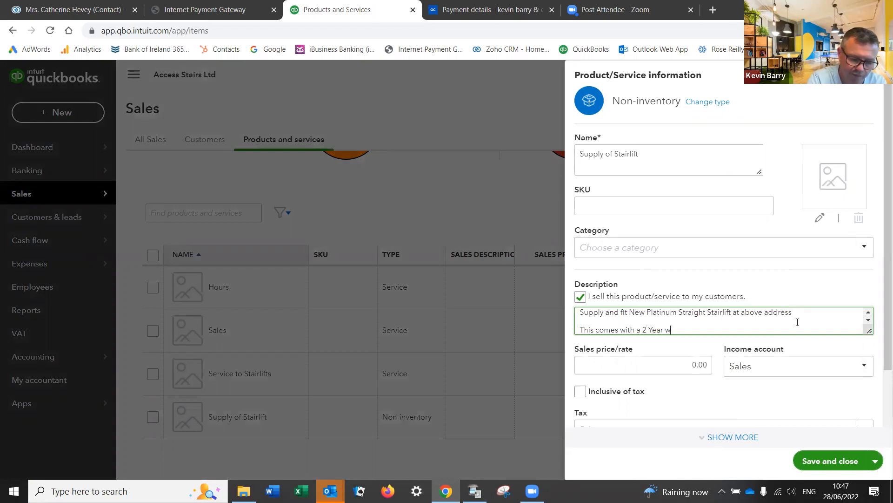
type("arranty")
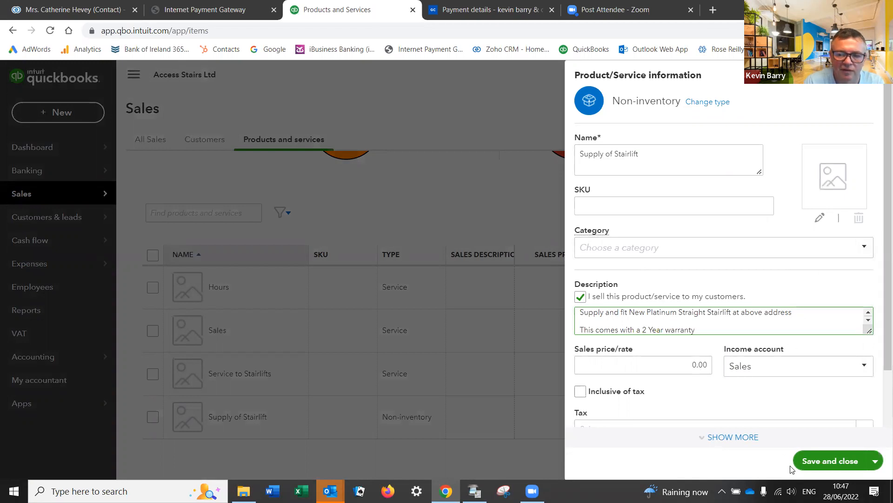
Step: Set its tax to Reduced (13.50%), change its type to Service, and save
scroll(761, 395, "down", 1)
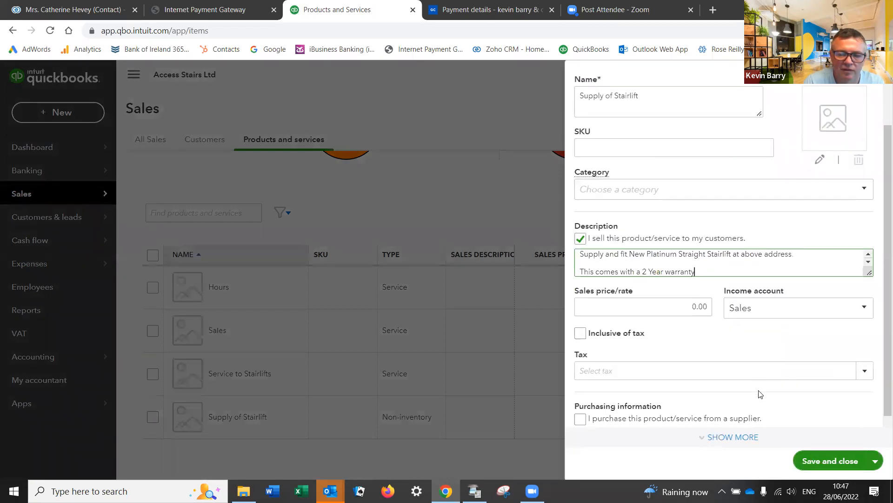
left_click(863, 371)
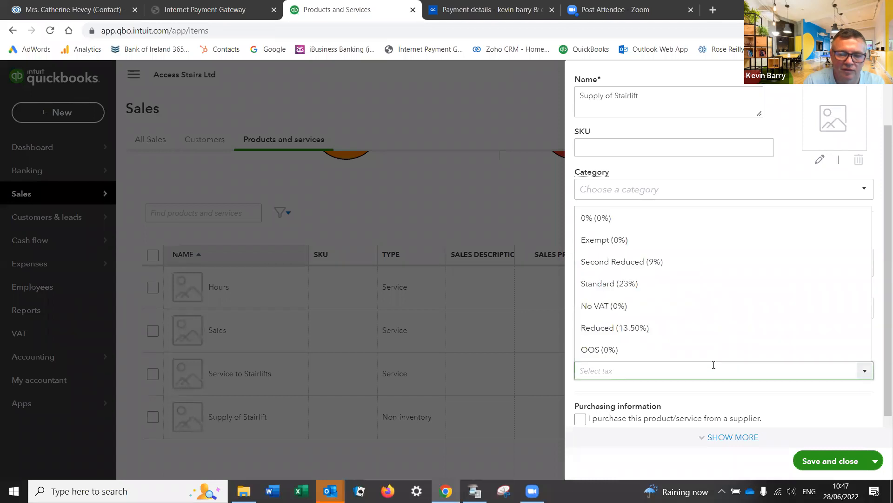
left_click(650, 334)
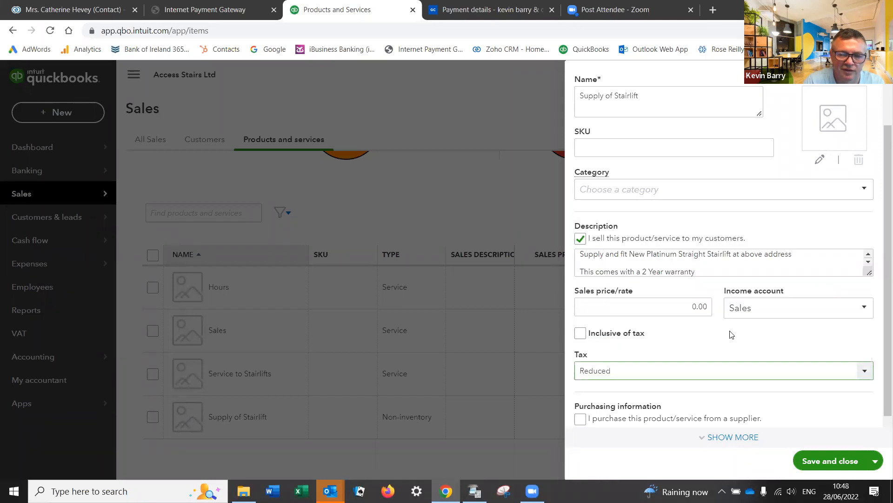
scroll(775, 405, "down", 1)
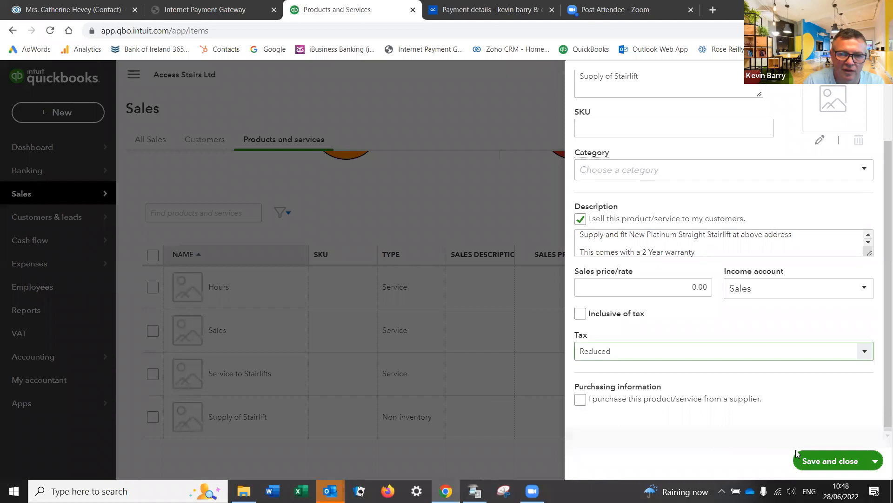
scroll(797, 365, "up", 3)
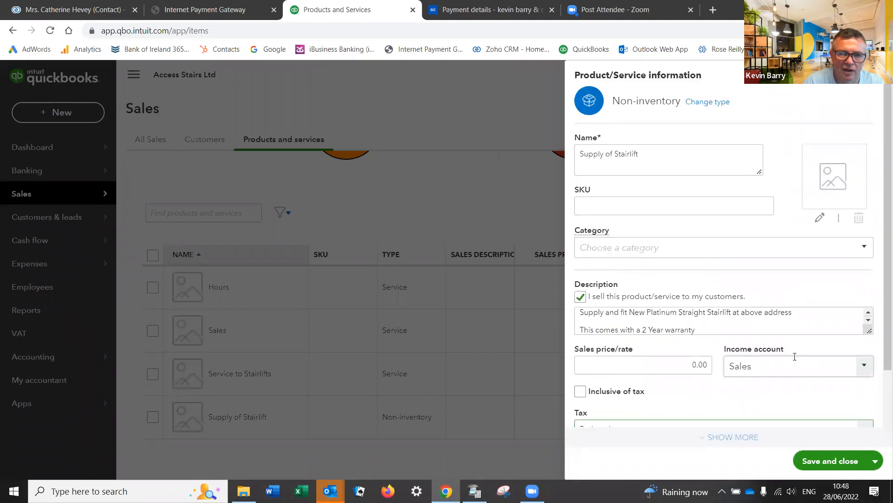
left_click(697, 103)
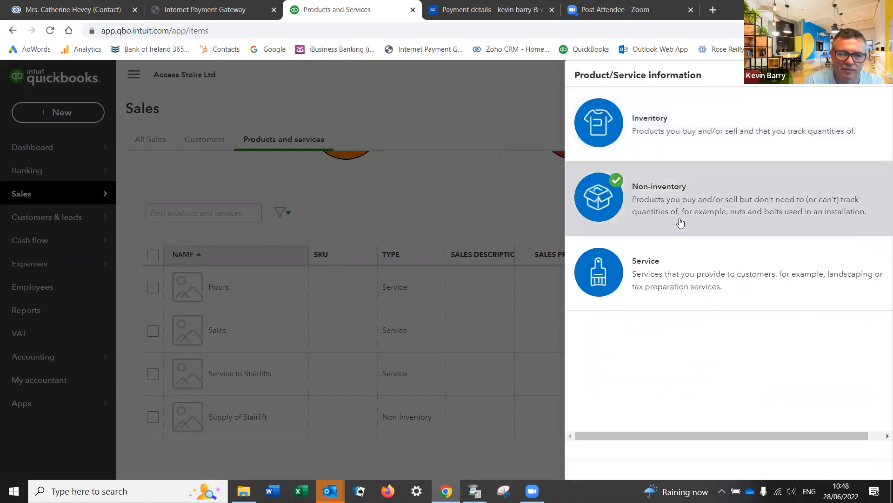
left_click(678, 279)
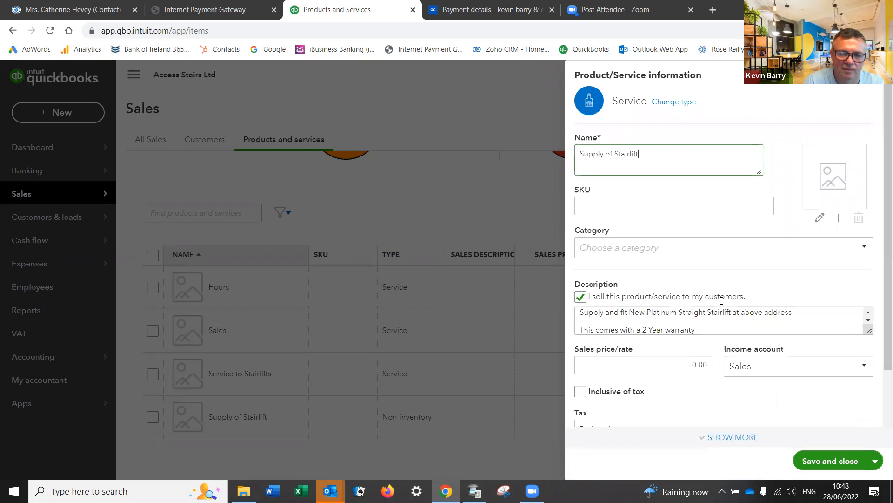
scroll(720, 302, "down", 2)
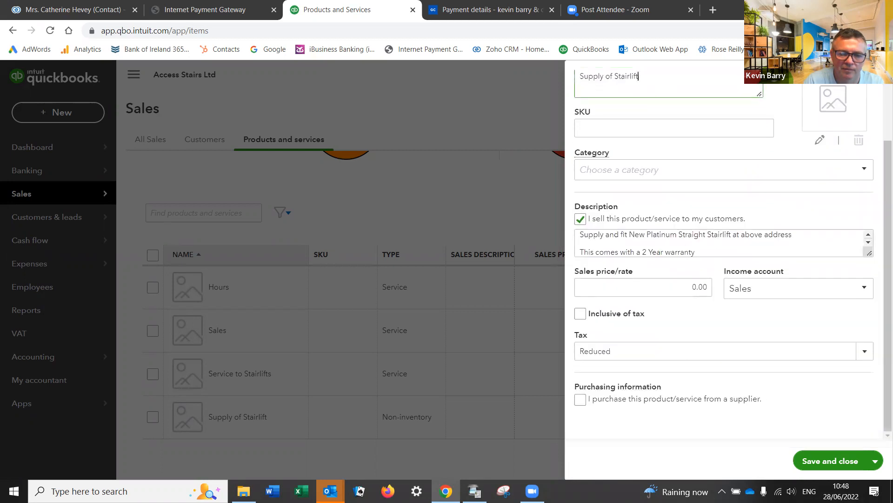
left_click(823, 461)
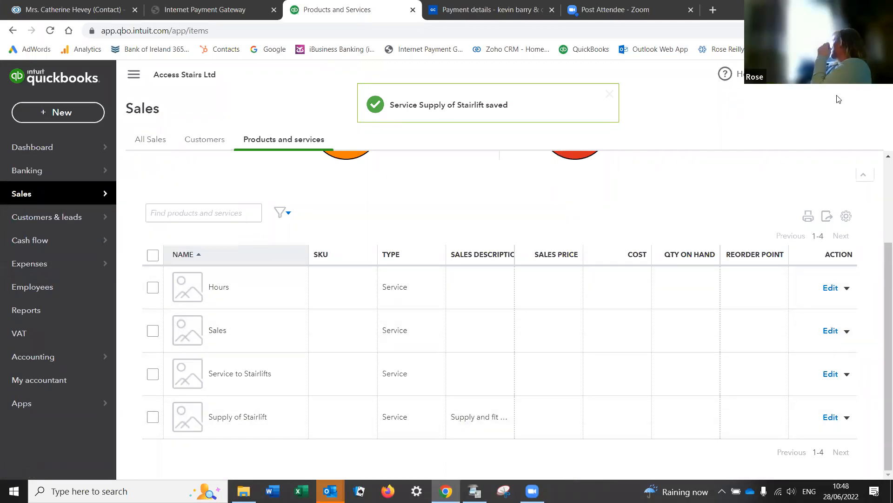
Step: In Account and settings > Sales, switch Service date off in Sales form content and save
left_click(846, 75)
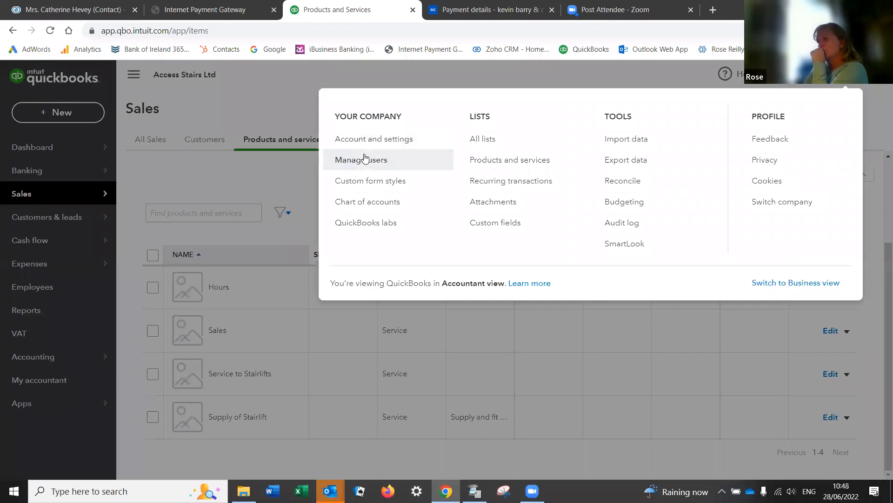
left_click(361, 140)
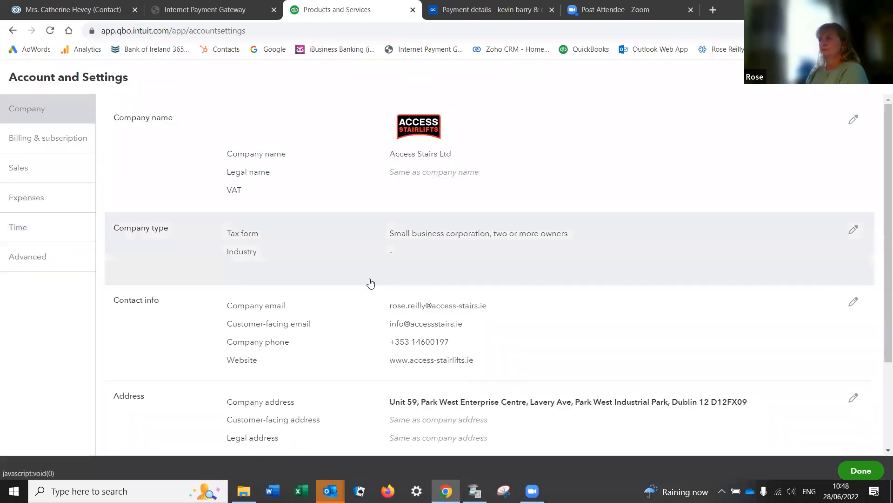
left_click(28, 257)
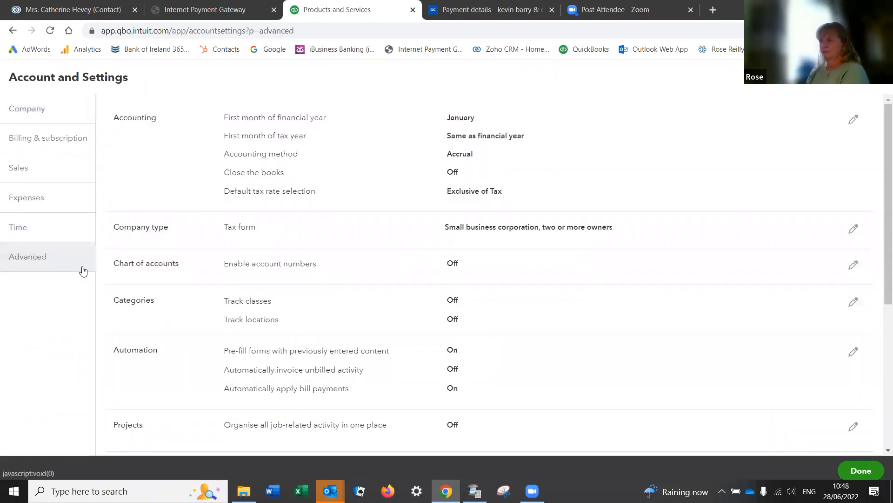
left_click(34, 164)
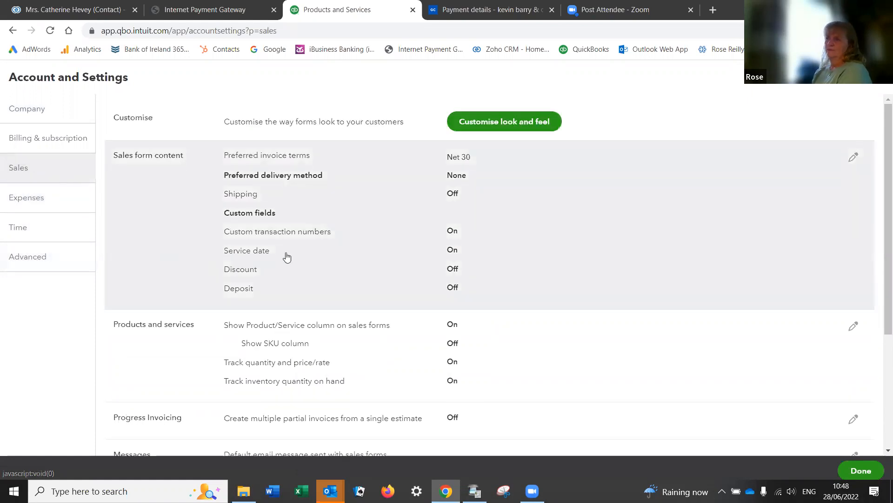
left_click(451, 252)
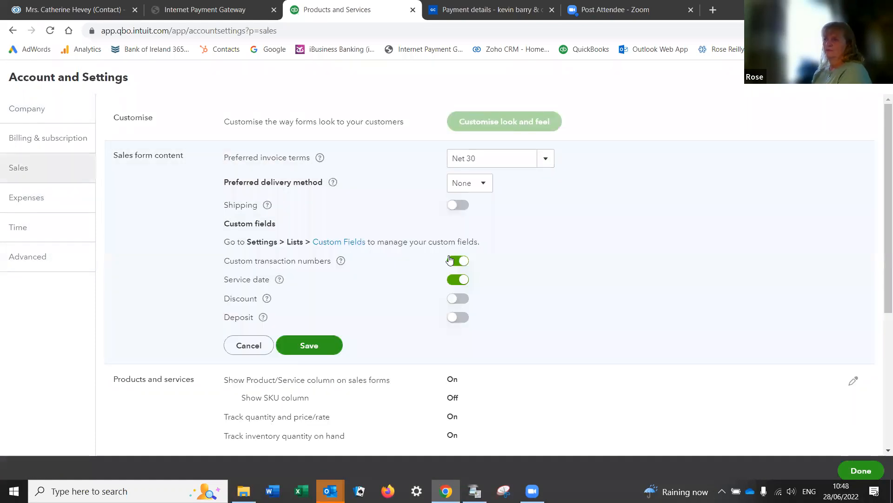
left_click(454, 281)
left_click(303, 350)
left_click(859, 470)
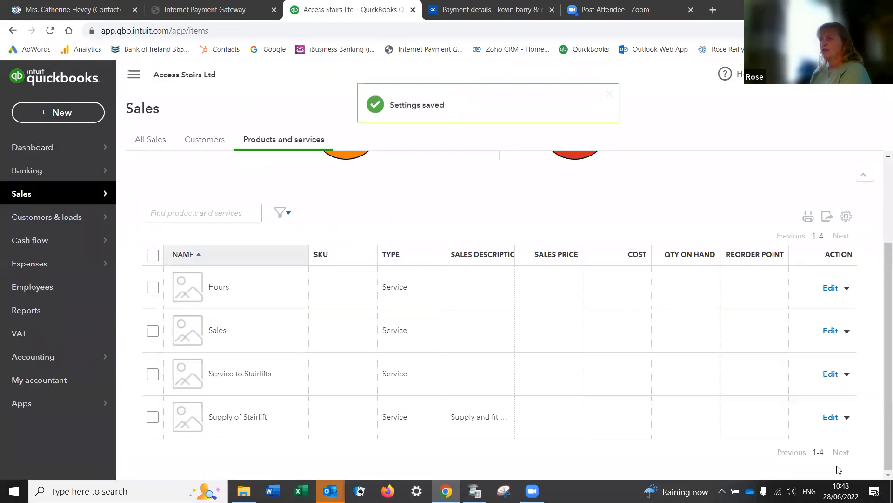
Step: Reopen invoice no.1001 from recent invoices and view its Supply and Fit line items
left_click(53, 113)
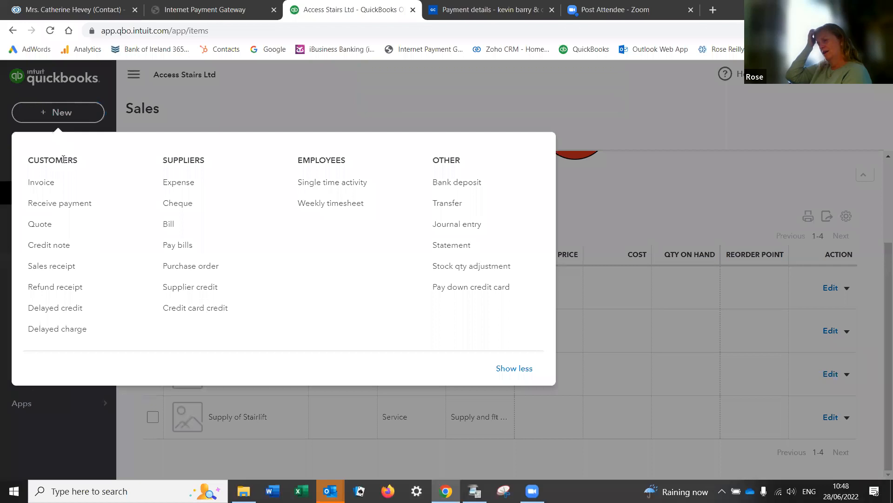
left_click(37, 186)
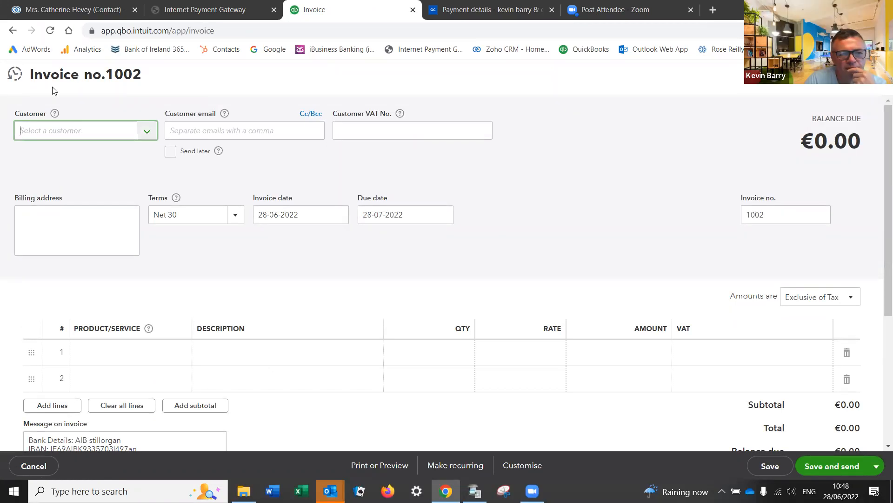
left_click(14, 75)
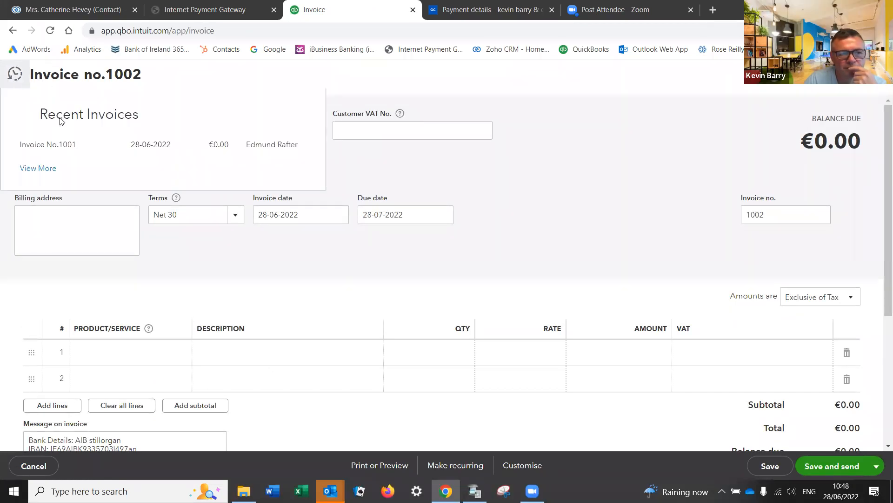
left_click(43, 148)
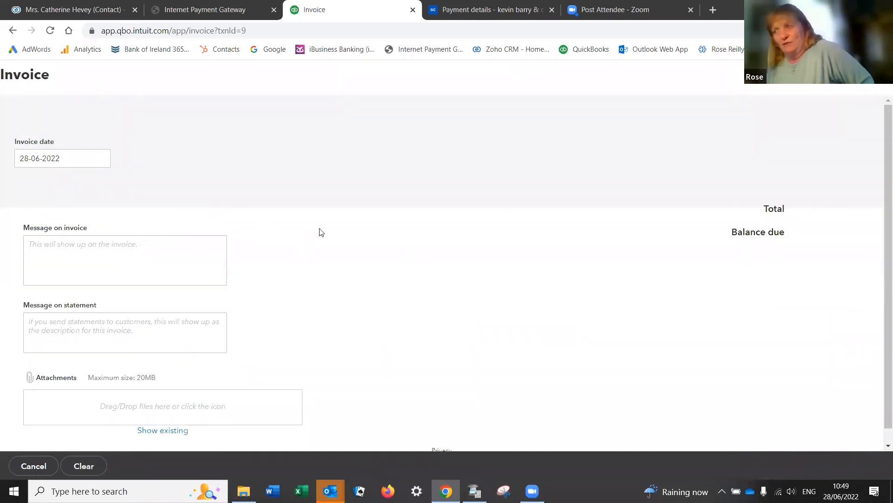
scroll(328, 229, "down", 4)
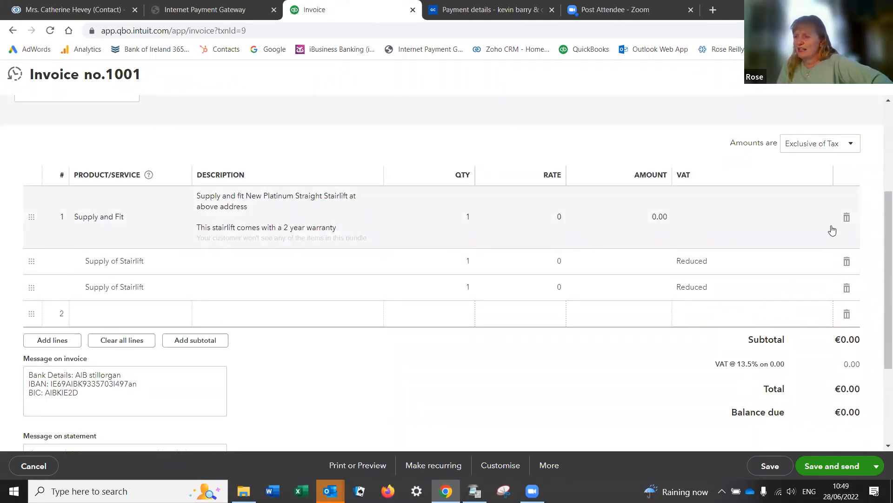
Step: Remove the Supply and Fit line and put Supply of Stairlift on line 1
left_click(846, 217)
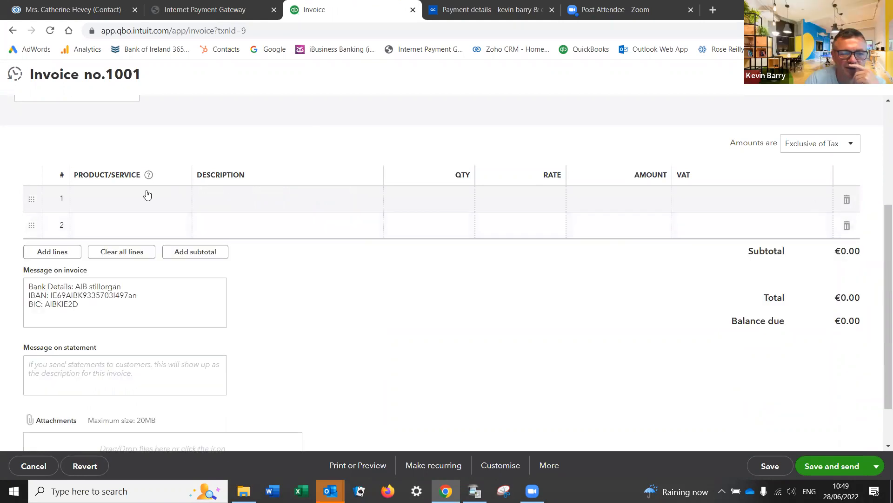
left_click(181, 201)
left_click(180, 201)
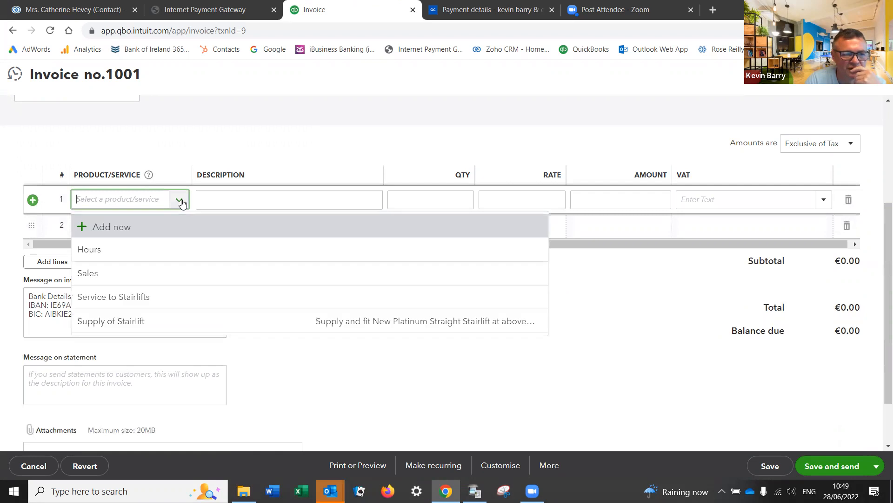
left_click(140, 320)
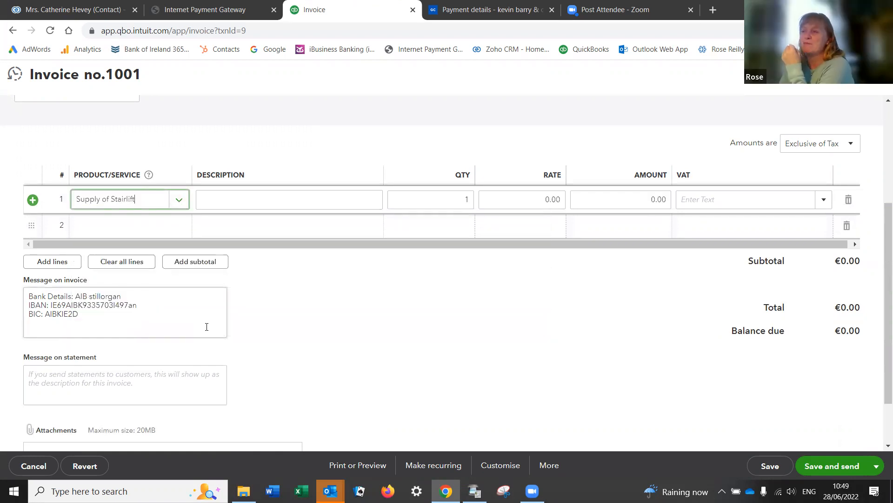
left_click(179, 201)
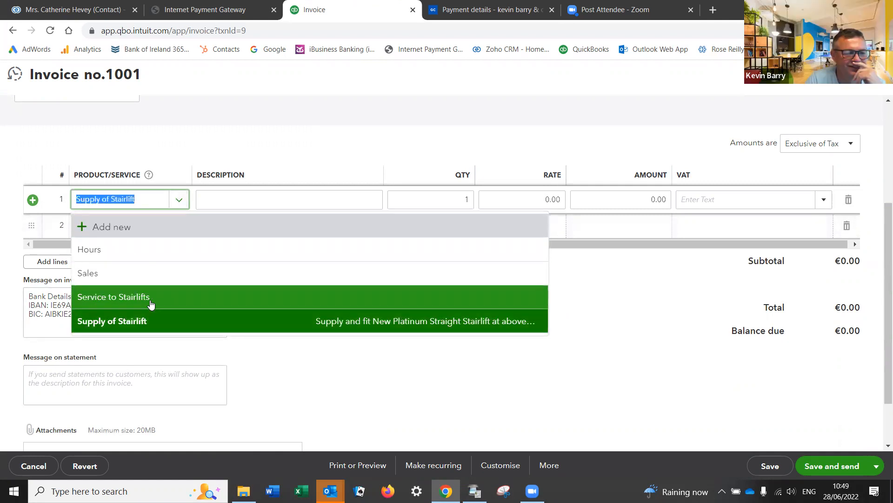
left_click(141, 326)
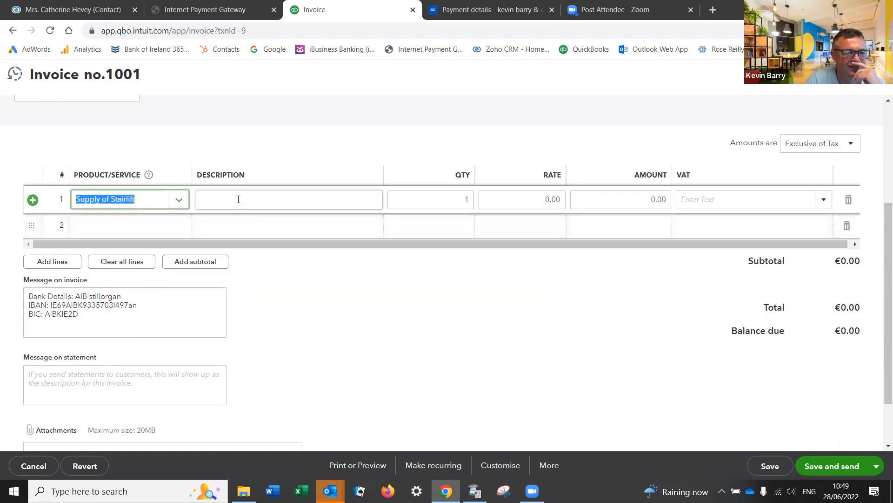
left_click(175, 207)
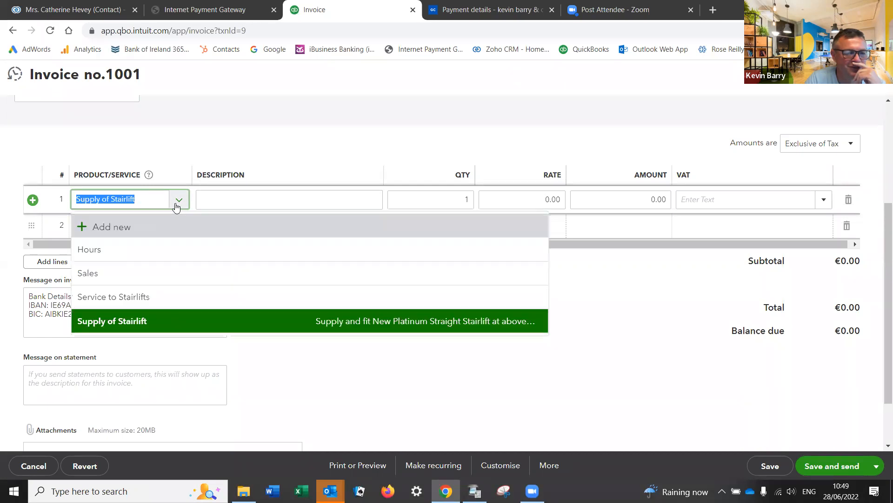
left_click(380, 325)
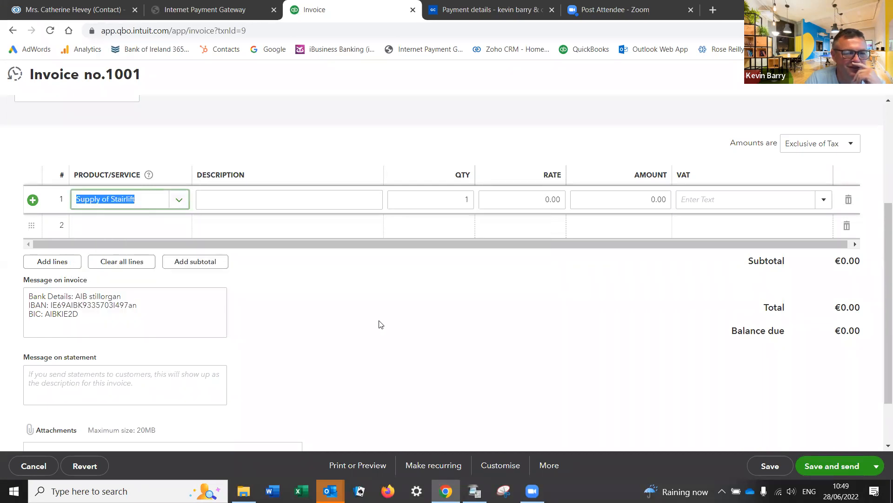
scroll(379, 324, "up", 2)
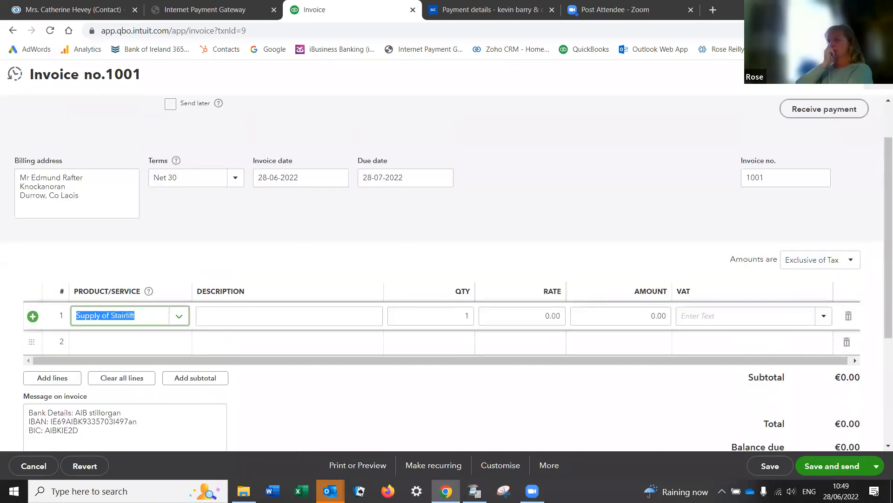
left_click(295, 314)
Step: Leave invoice 1001 without saving its changes
scroll(295, 315, "down", 1)
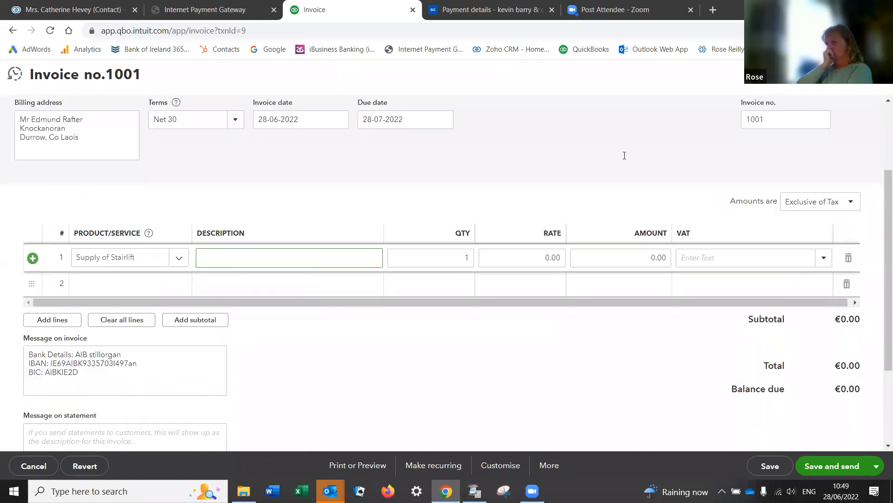
left_click(878, 75)
left_click(512, 293)
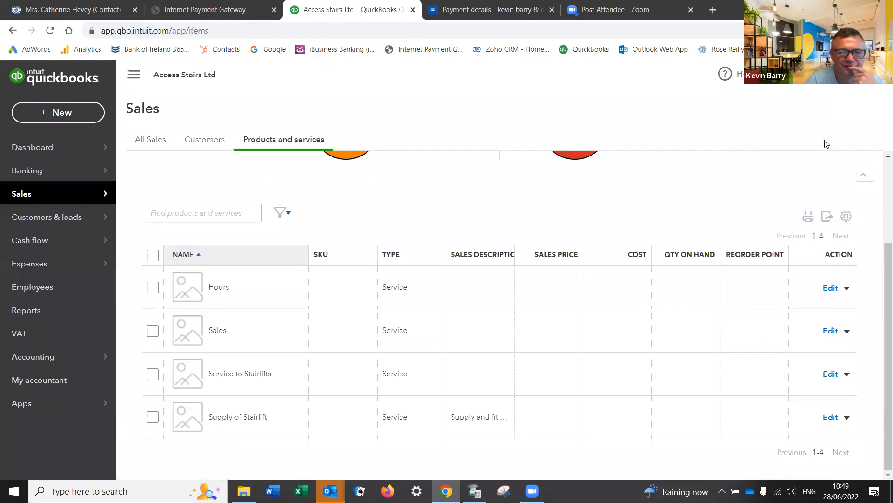
Step: Reopen Supply of Stairlift, confirm its tax is Reduced, and save it again
left_click(845, 74)
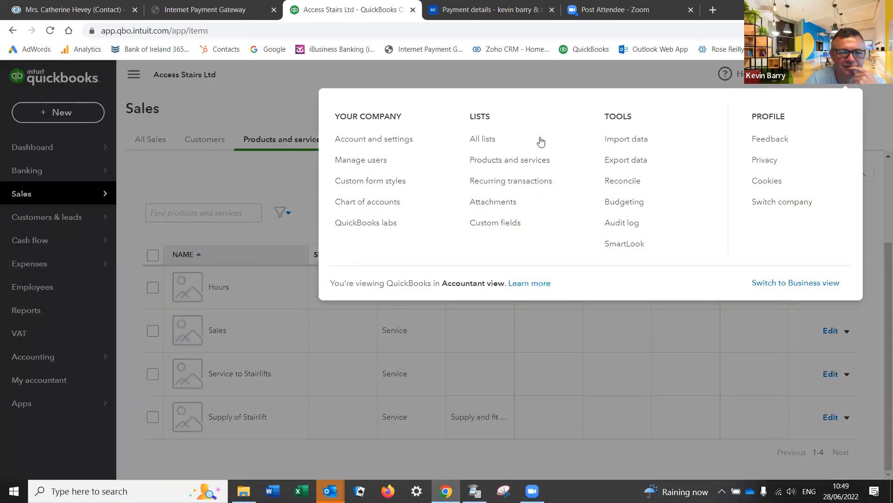
left_click(494, 159)
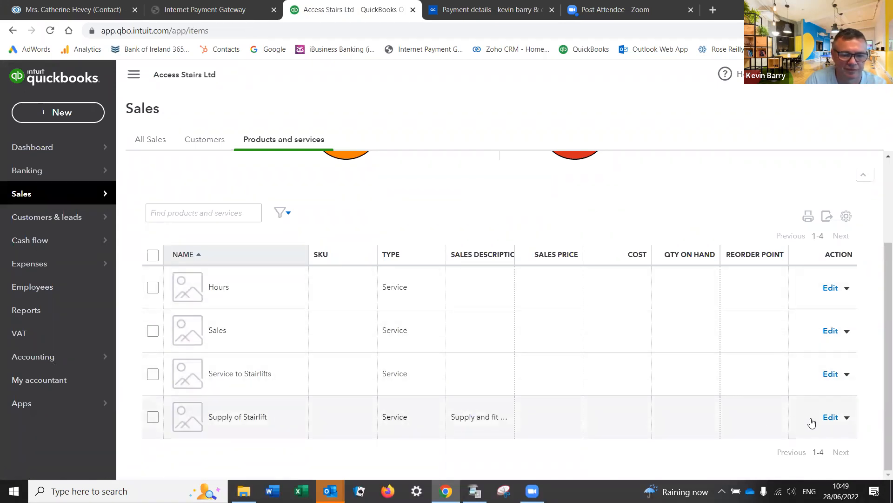
left_click(835, 420)
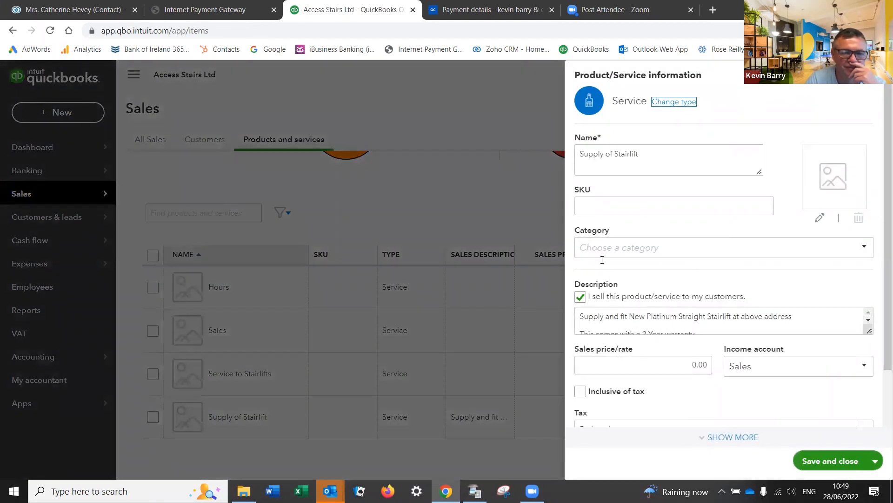
scroll(676, 274, "down", 2)
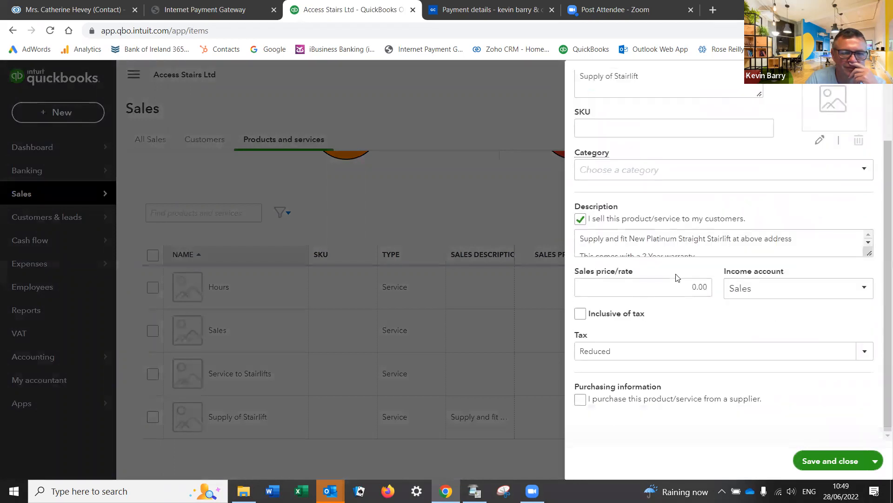
scroll(675, 276, "up", 2)
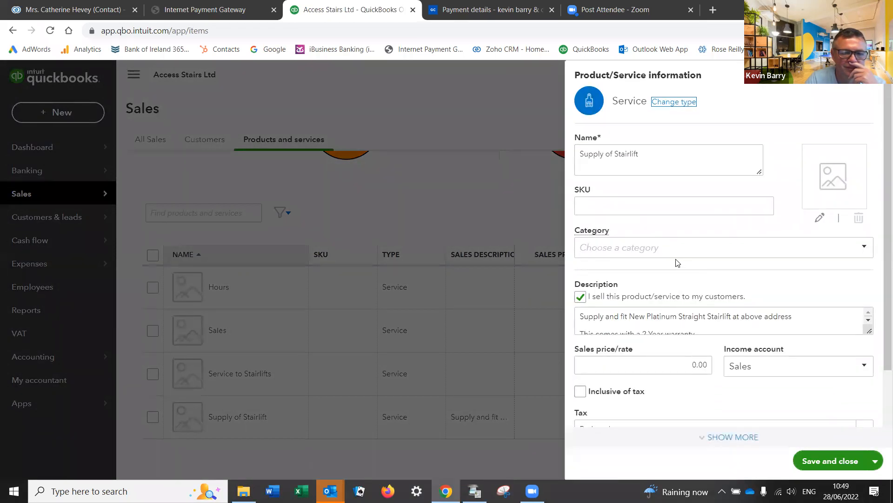
scroll(677, 263, "down", 2)
scroll(677, 263, "up", 2)
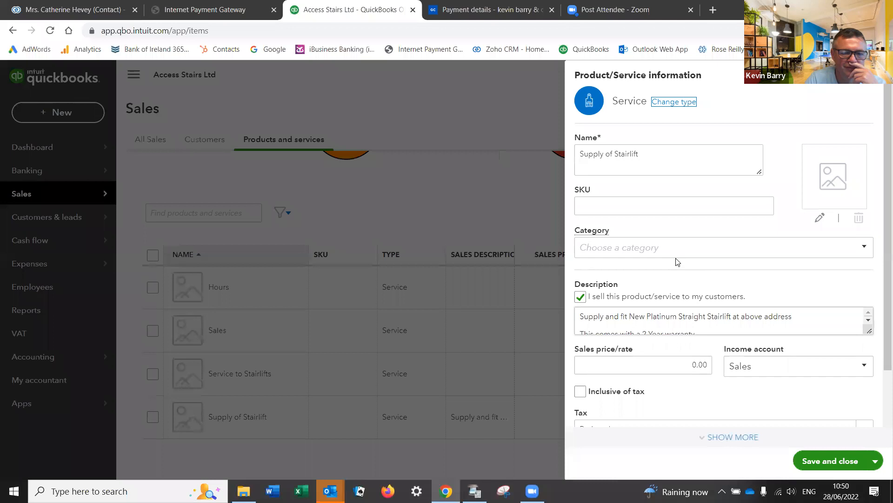
scroll(674, 259, "down", 2)
left_click(819, 462)
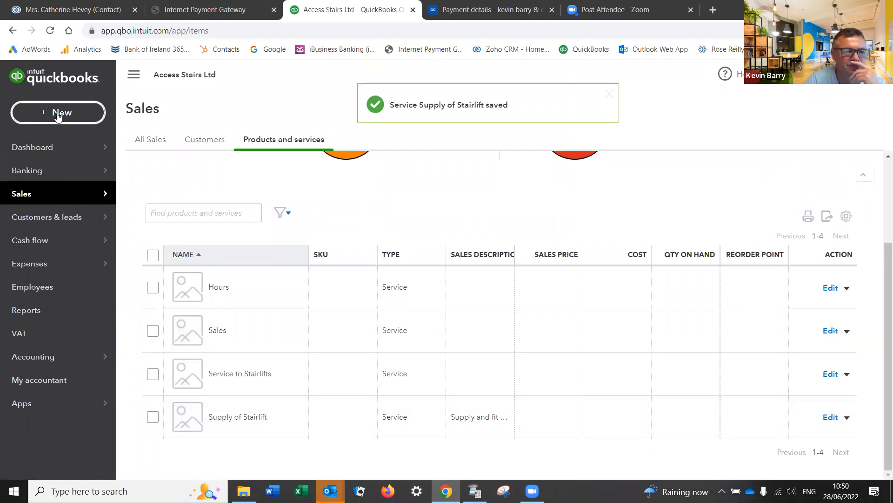
left_click(56, 113)
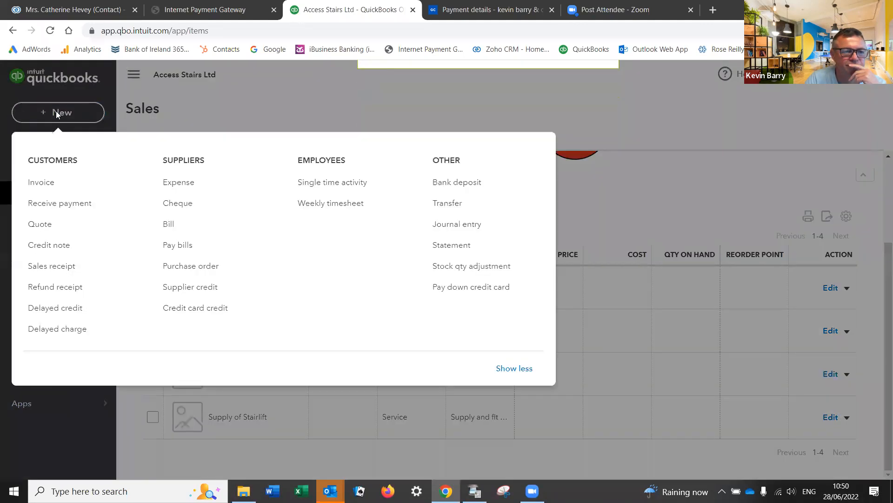
left_click(46, 184)
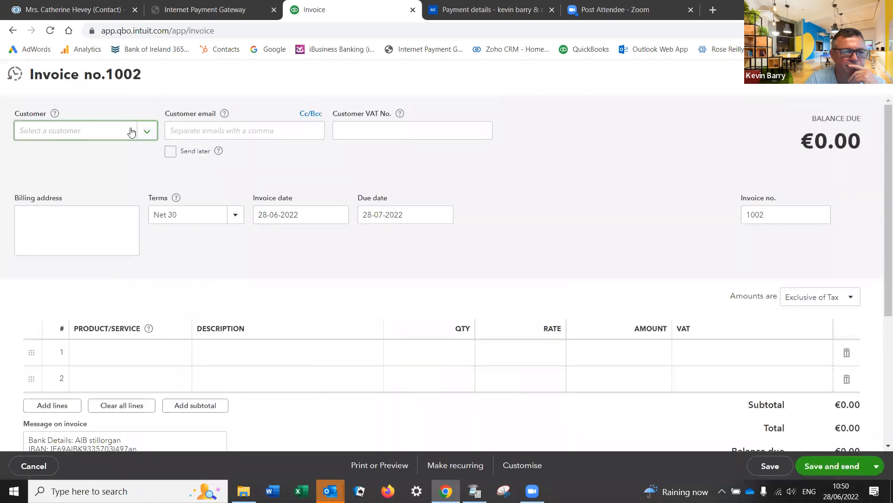
left_click(162, 359)
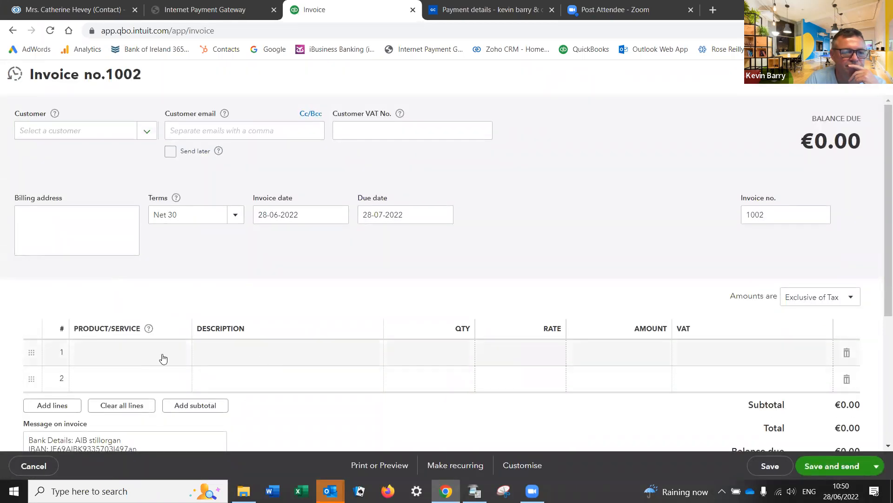
left_click(180, 355)
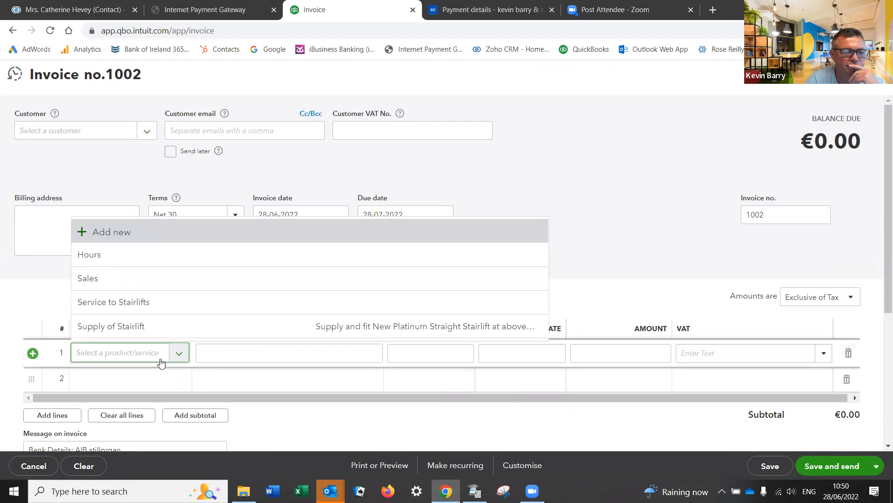
left_click(138, 328)
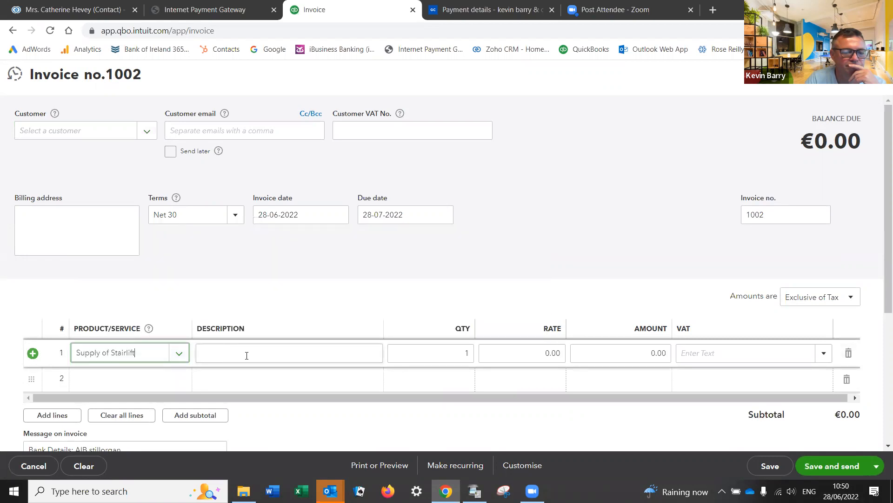
scroll(253, 361, "down", 3)
scroll(253, 361, "up", 3)
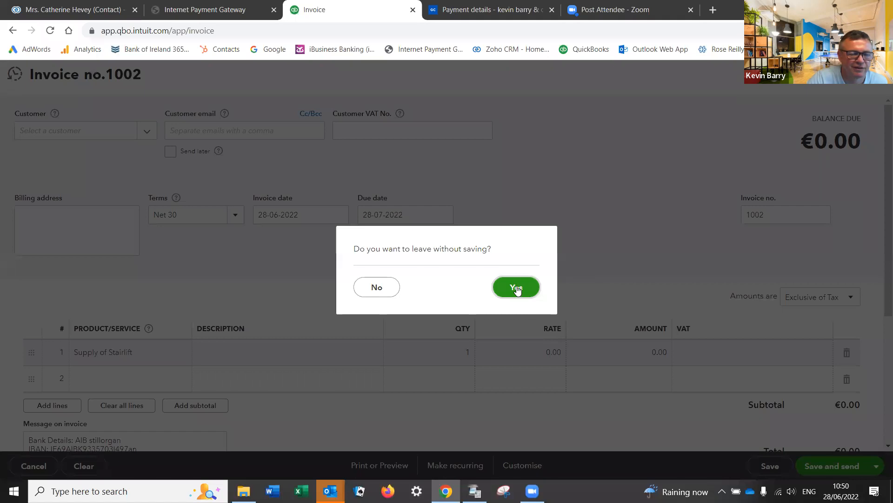
left_click(515, 287)
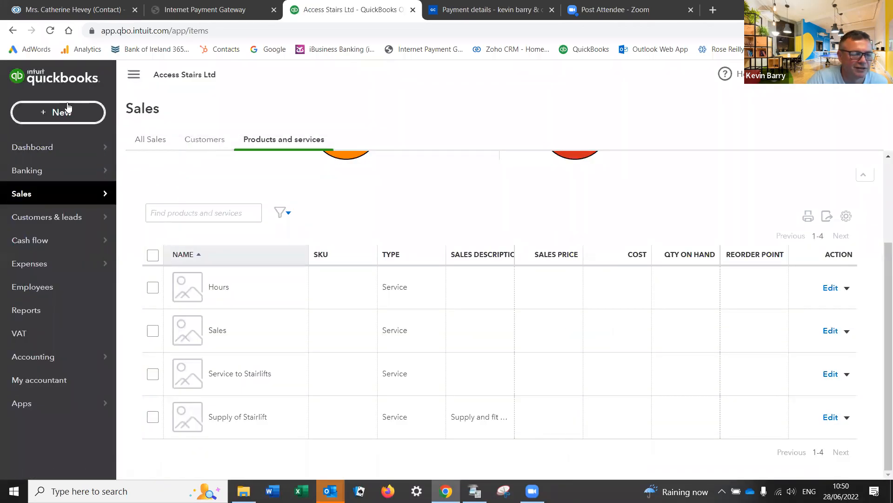
Step: Open invoice 1001 from recent invoices and delete it
left_click(66, 110)
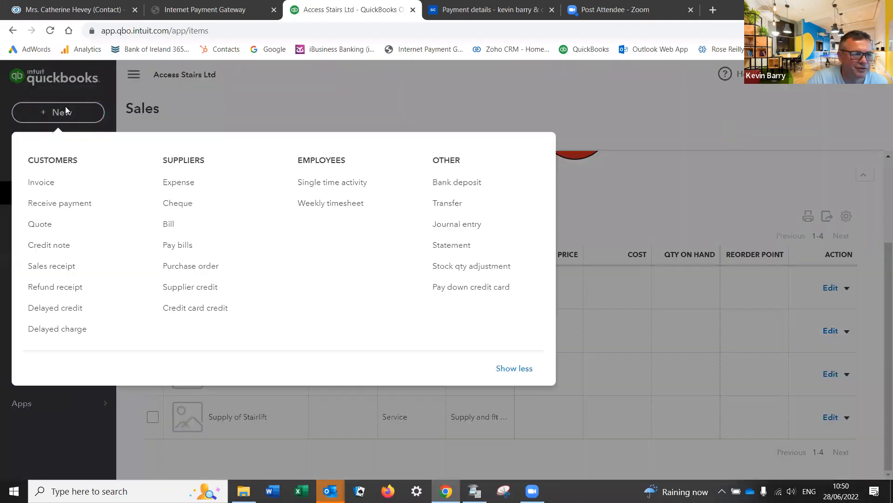
left_click(41, 183)
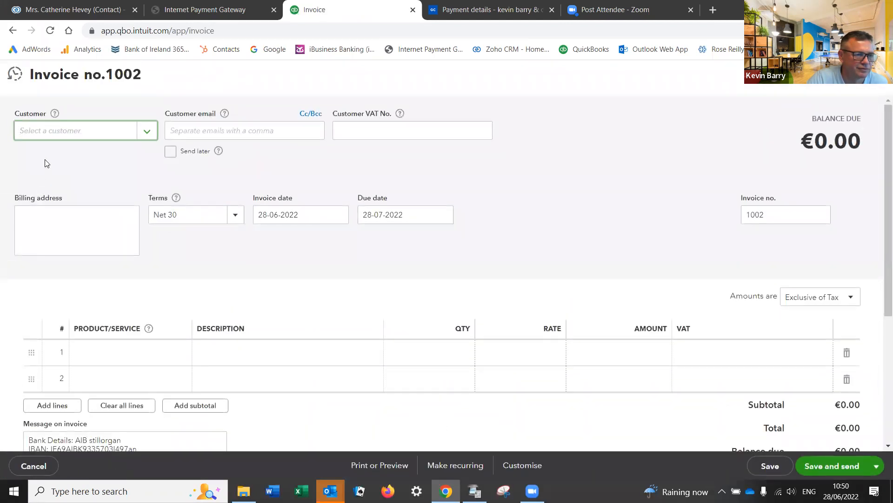
left_click(15, 75)
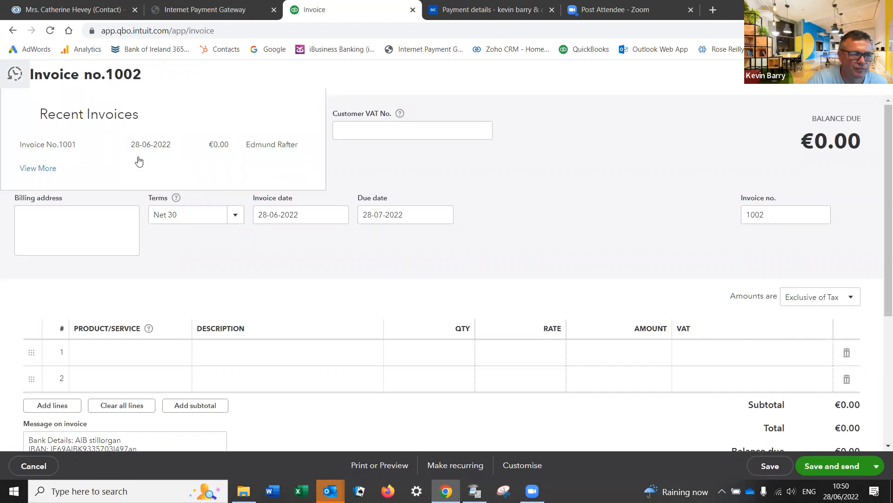
left_click(63, 144)
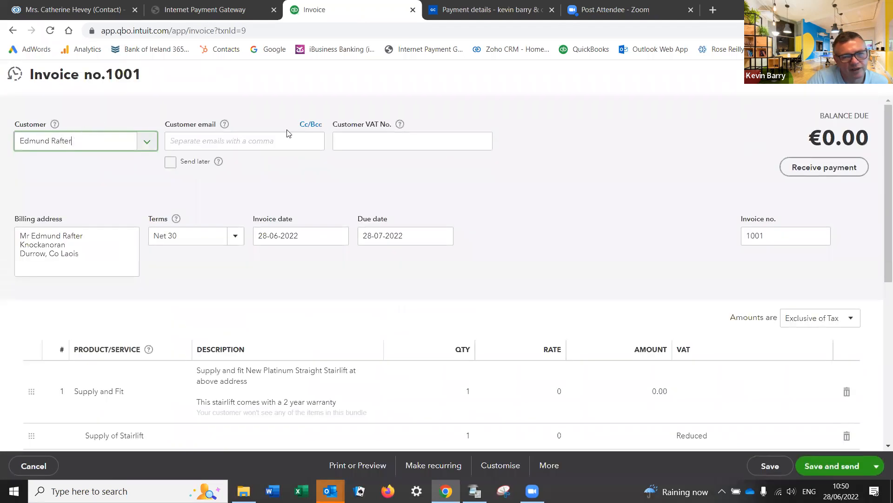
left_click(539, 465)
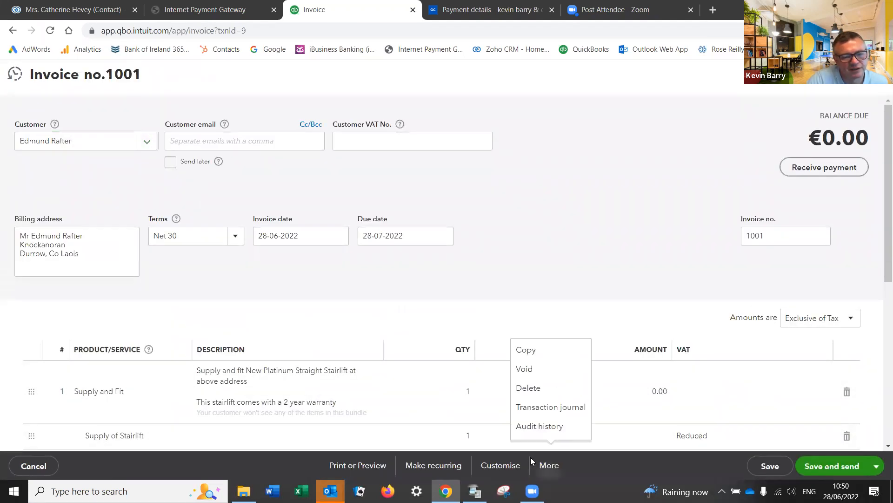
left_click(528, 388)
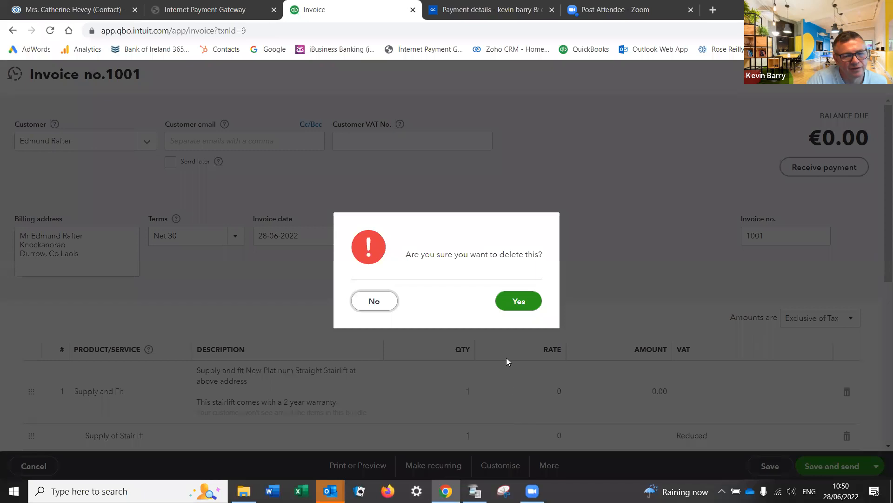
left_click(523, 303)
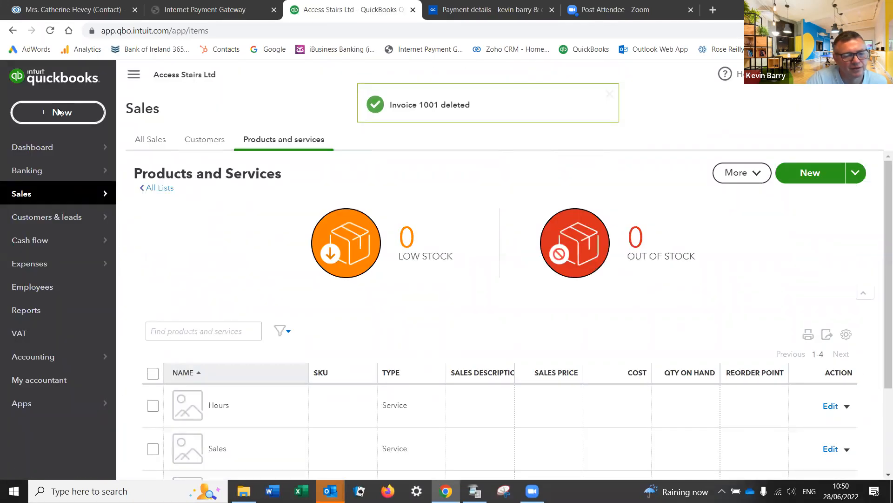
left_click(59, 112)
Step: Start a new invoice for the existing customer with Supply of Stairlift at 1,000
left_click(46, 184)
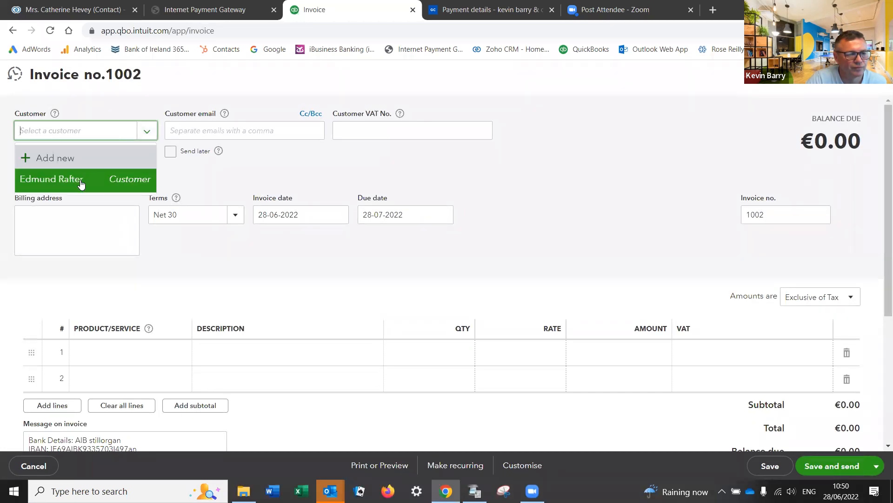
left_click(144, 183)
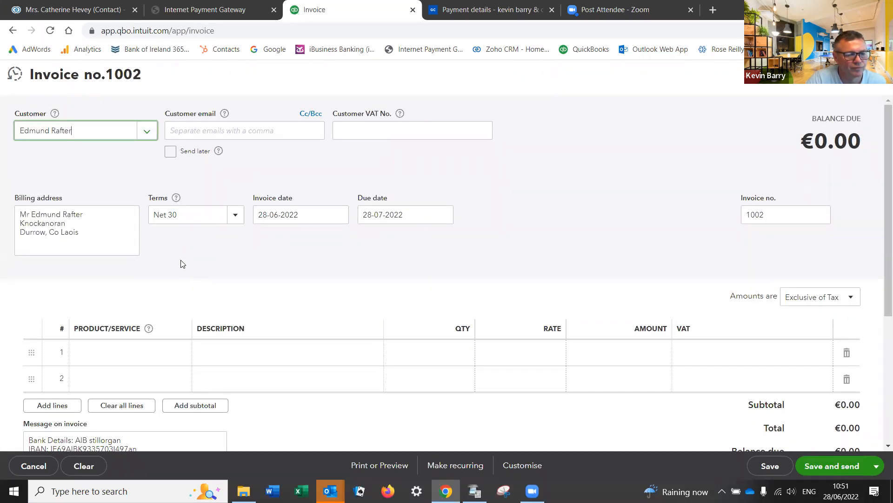
left_click(176, 358)
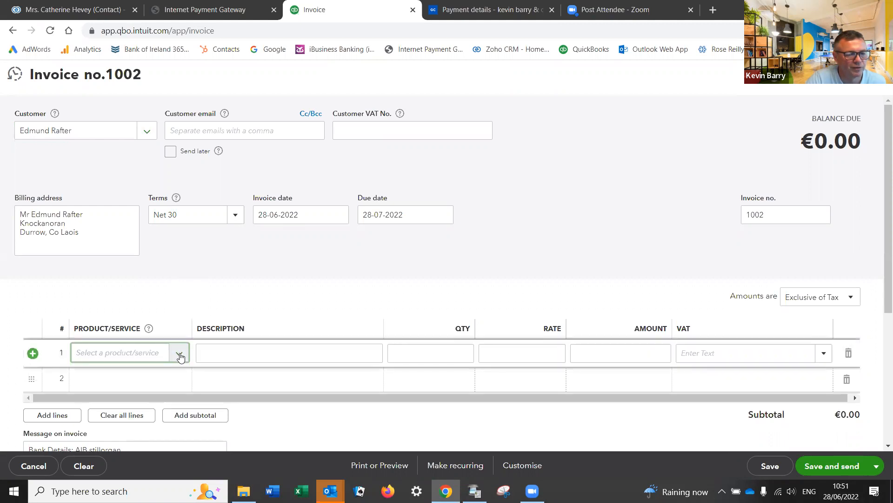
left_click(180, 356)
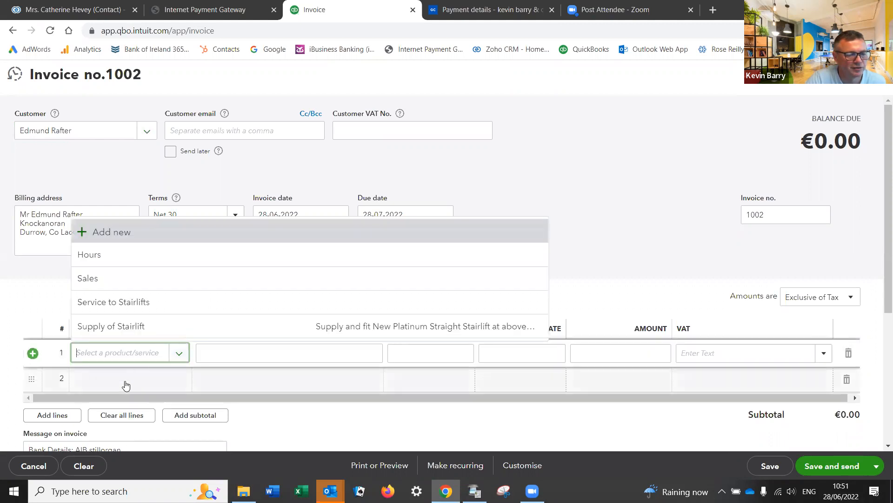
left_click(113, 331)
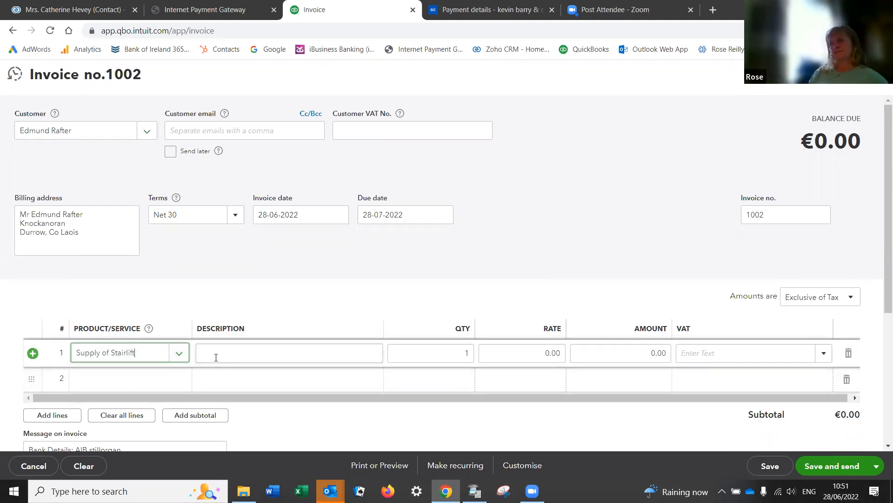
key("Tab")
key("Tab")
key("Tab")
key("Tab")
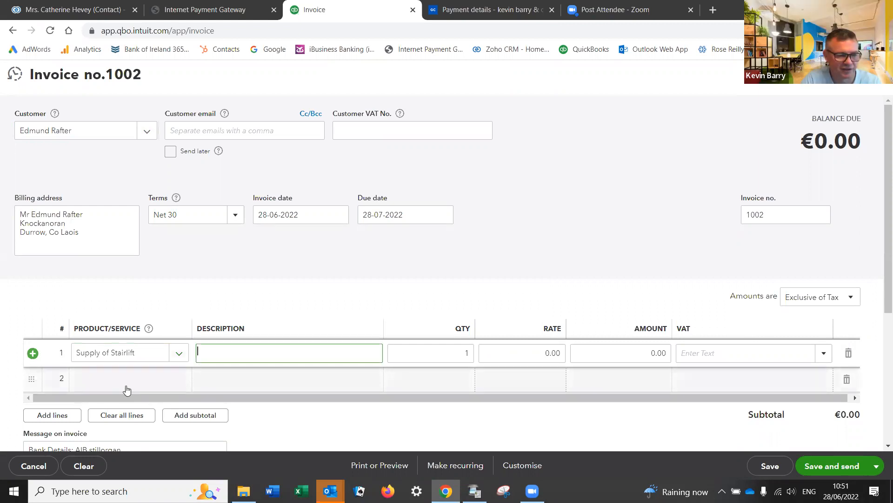
scroll(330, 377, "down", 2)
scroll(330, 375, "up", 1)
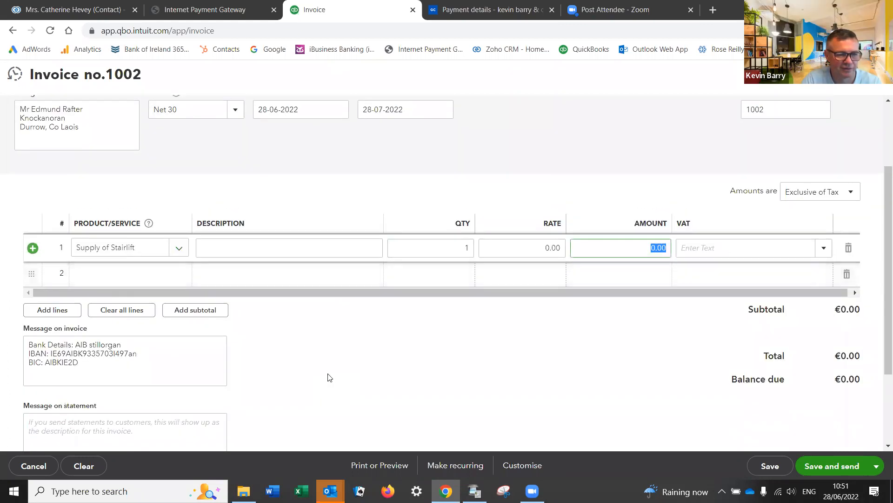
type("10")
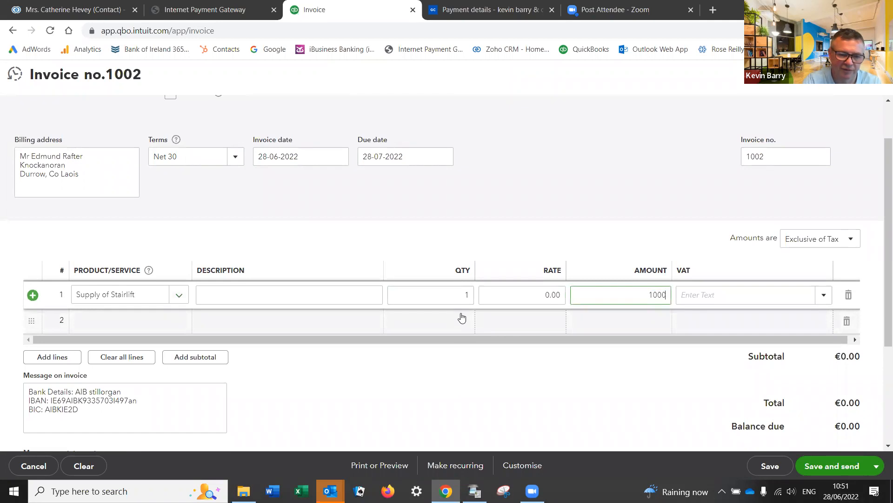
key("Tab")
Step: Apply Reduced 13.5% VAT to the Supply of Stairlift line
left_click(379, 466)
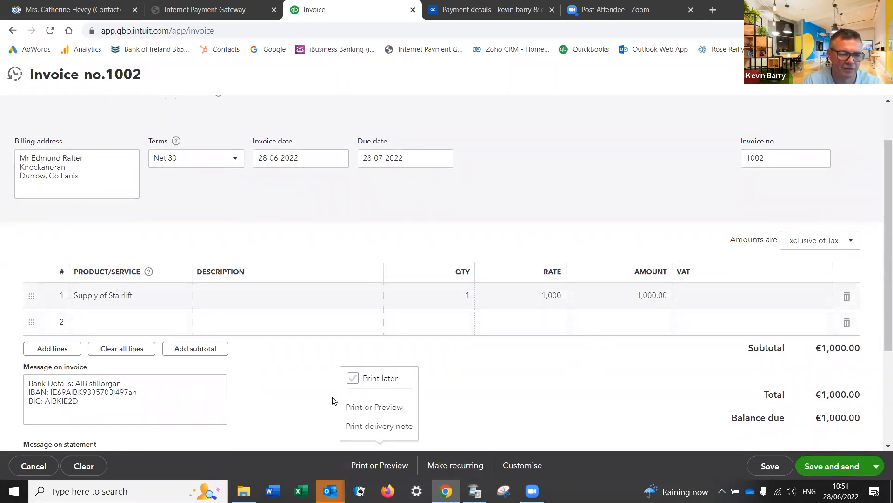
left_click(374, 406)
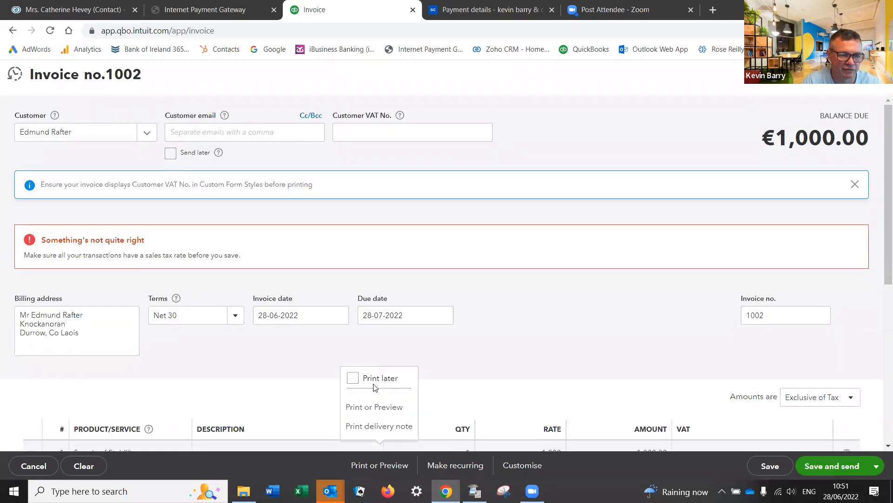
left_click(360, 409)
scroll(419, 393, "down", 6)
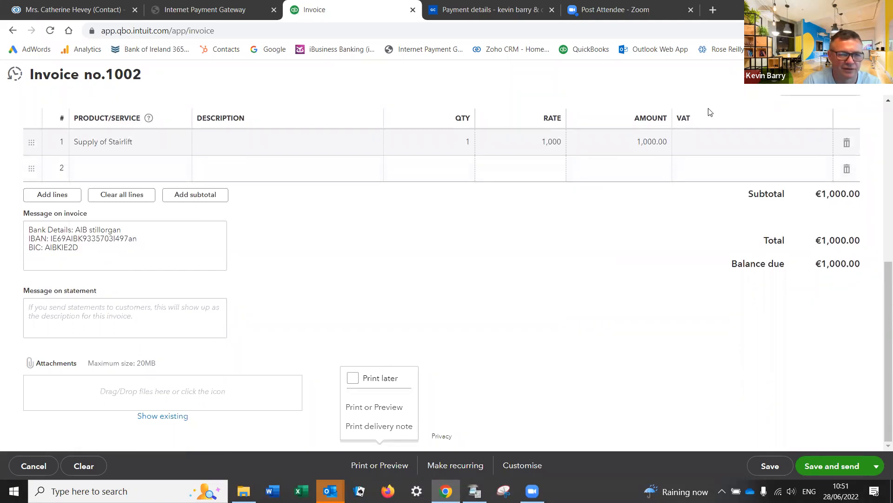
left_click(776, 151)
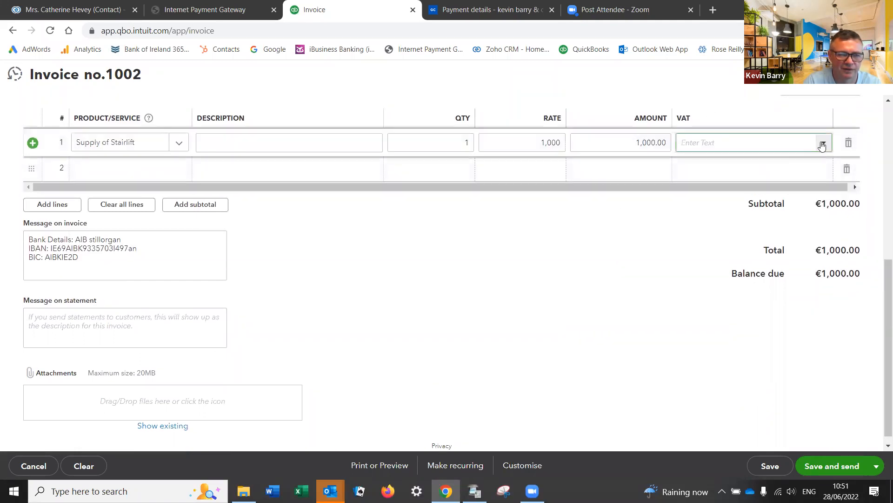
left_click(822, 144)
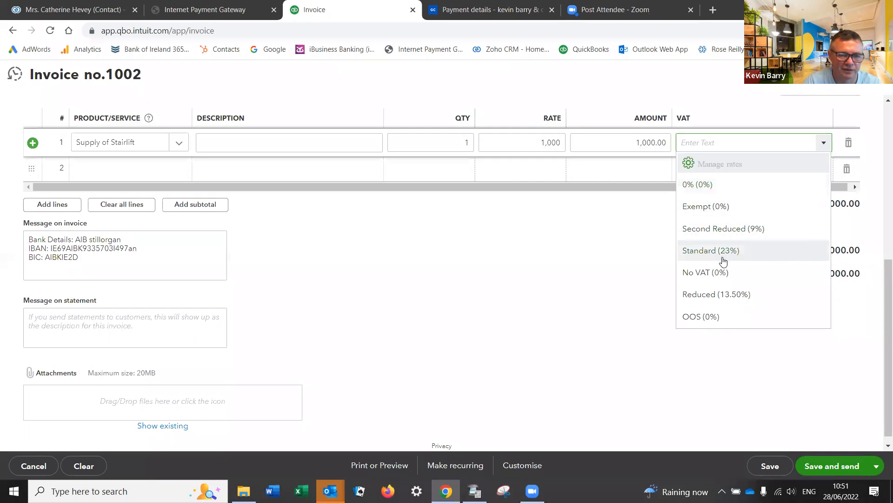
left_click(699, 294)
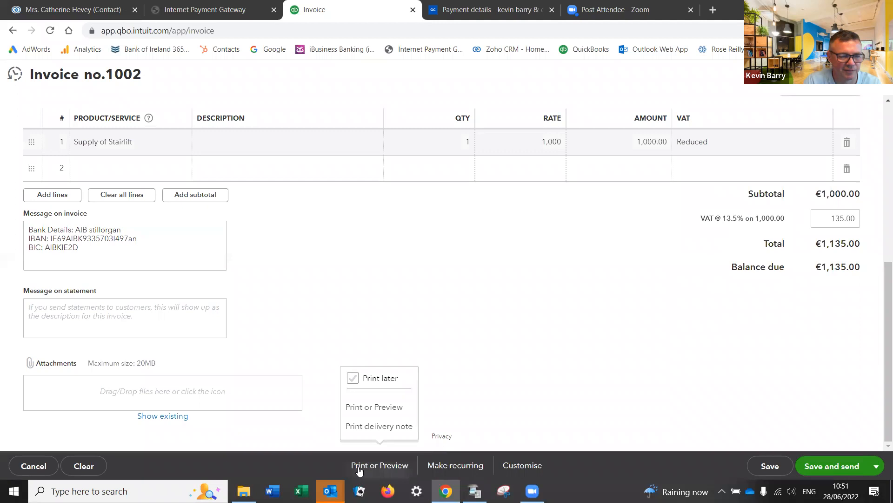
Step: Save invoice 1002, check its PDF preview showing €1,135.00 due, and close it
left_click(358, 407)
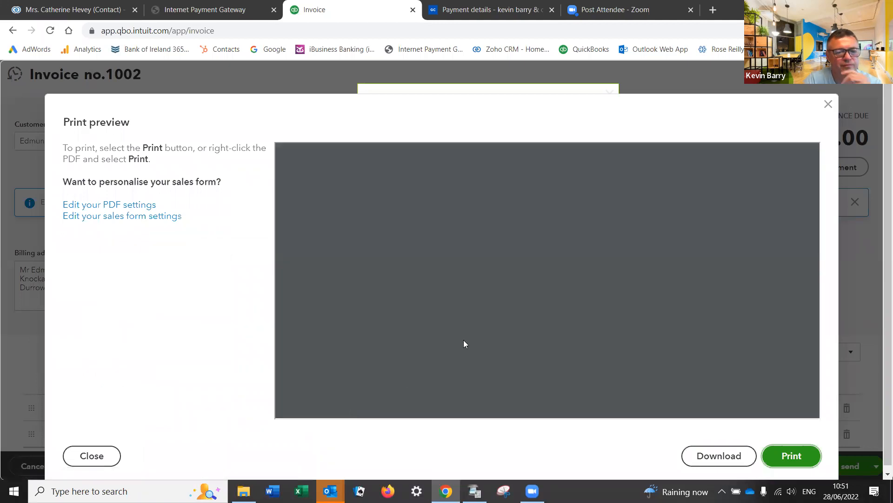
scroll(527, 337, "down", 2)
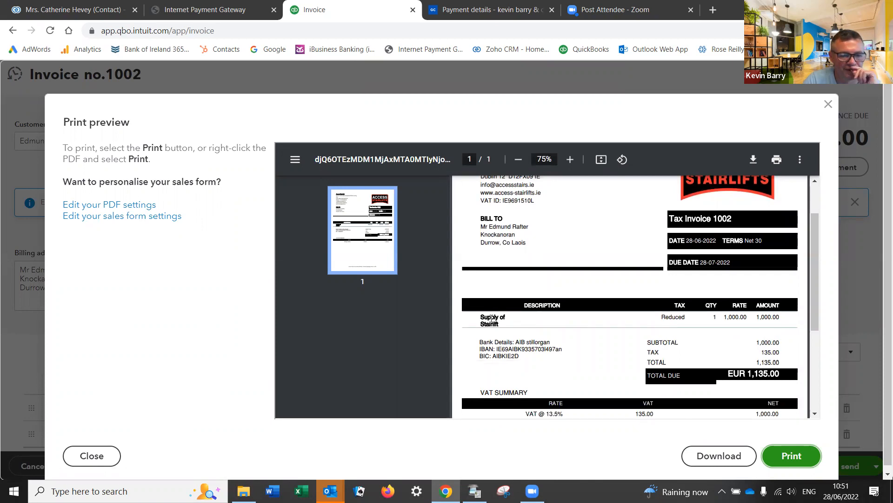
left_click(828, 104)
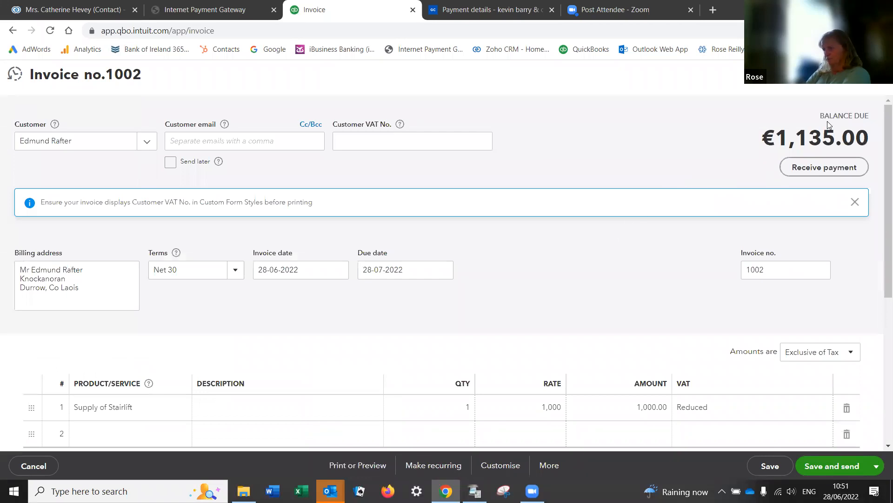
Step: Close the invoice and bring up the Products and Services list showing all four items
left_click(876, 75)
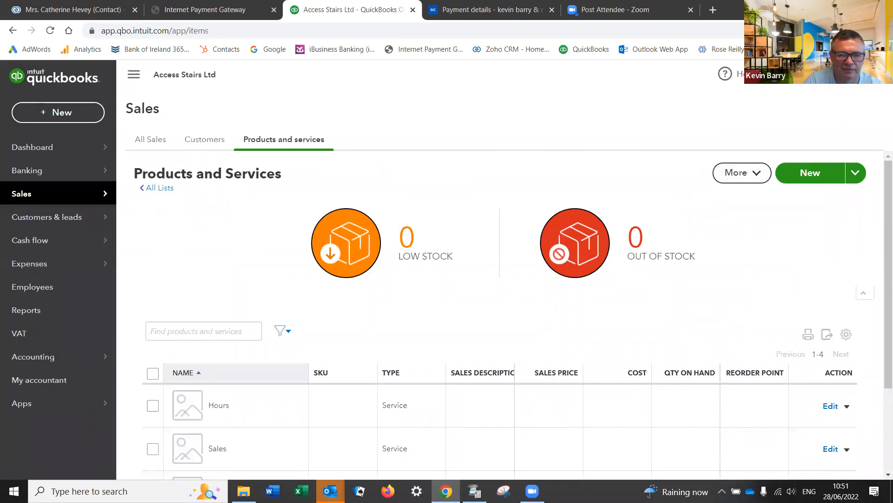
left_click(846, 74)
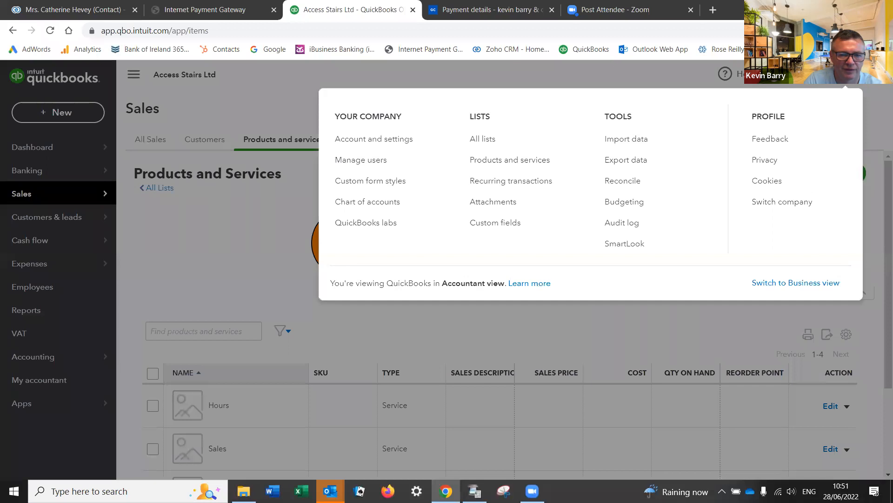
left_click(486, 160)
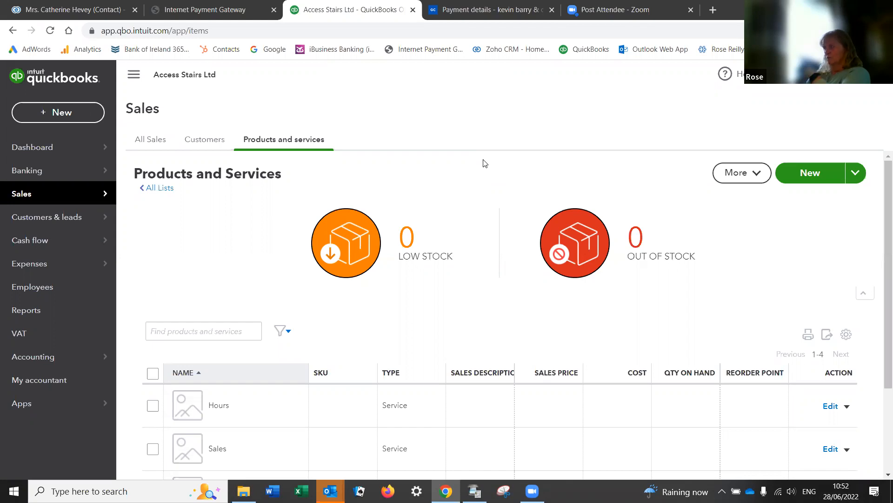
scroll(495, 261, "down", 3)
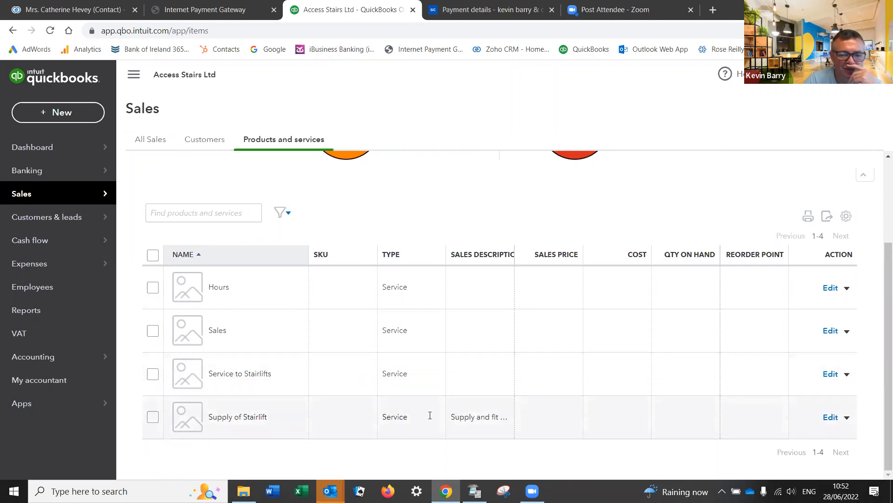
Step: Change the Supply of Stairlift item's type to Non-inventory and save it
left_click(831, 418)
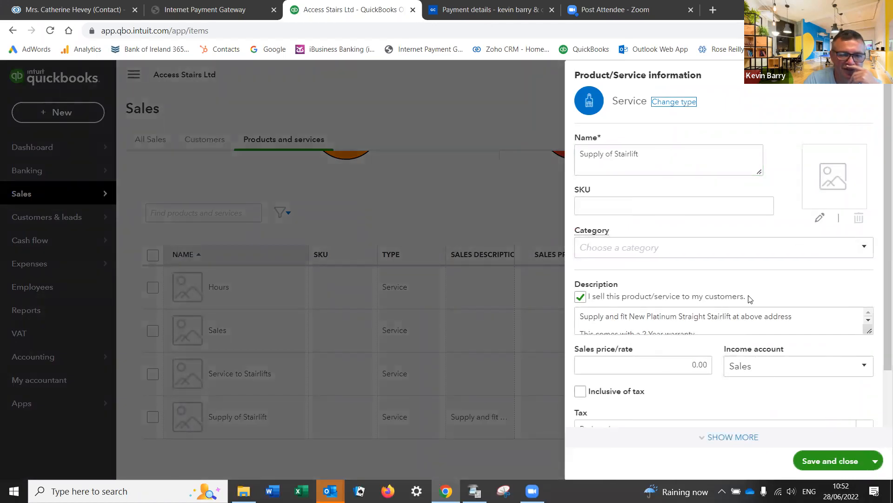
scroll(750, 298, "down", 1)
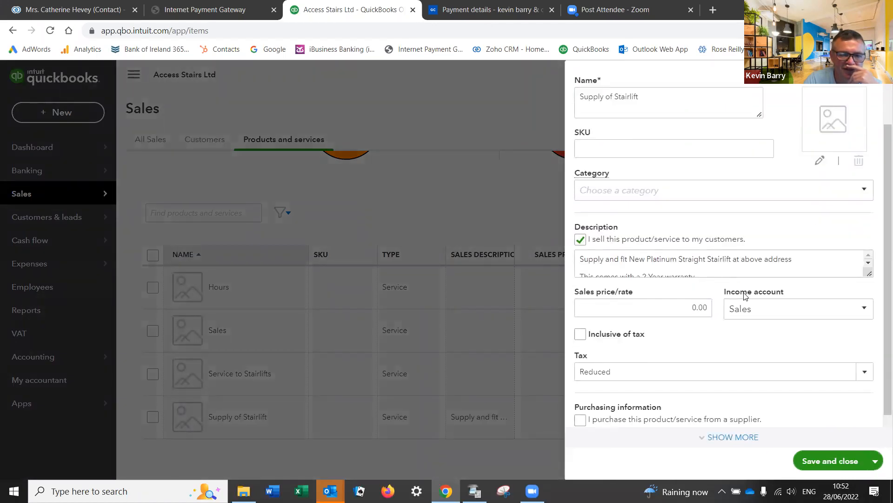
left_click(868, 257)
key("ctrl+a")
left_click(806, 263)
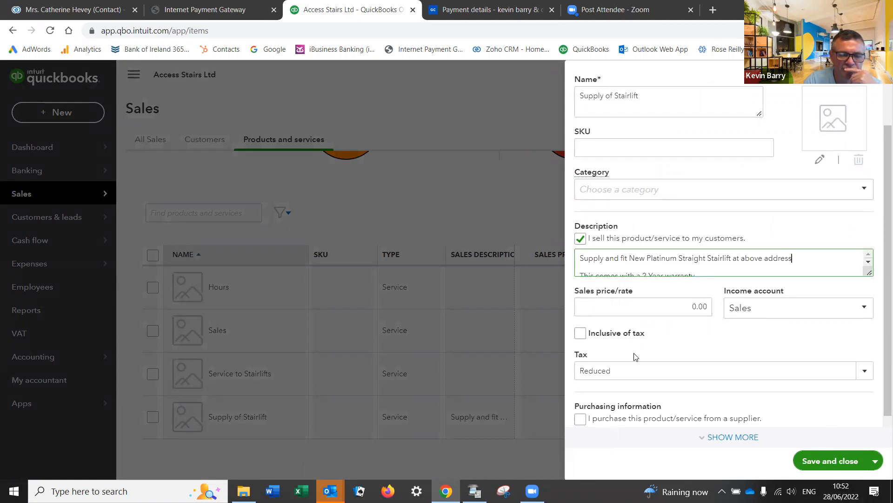
scroll(662, 347, "up", 1)
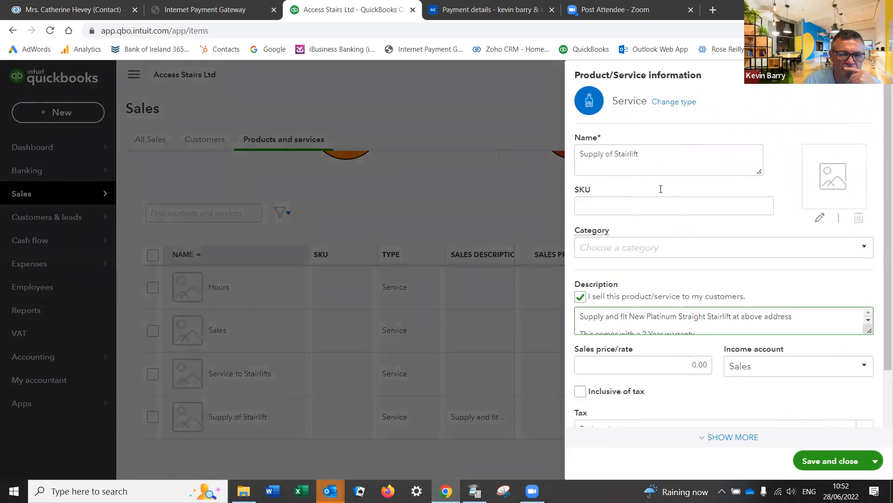
left_click(668, 105)
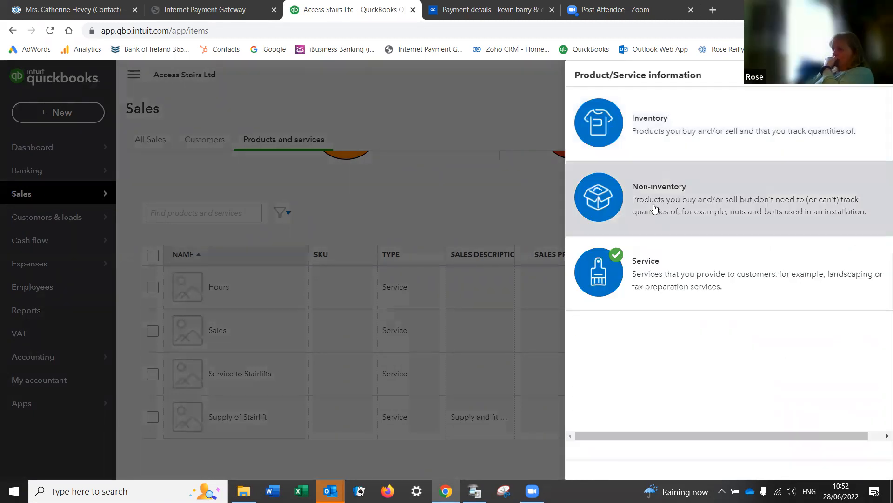
left_click(655, 202)
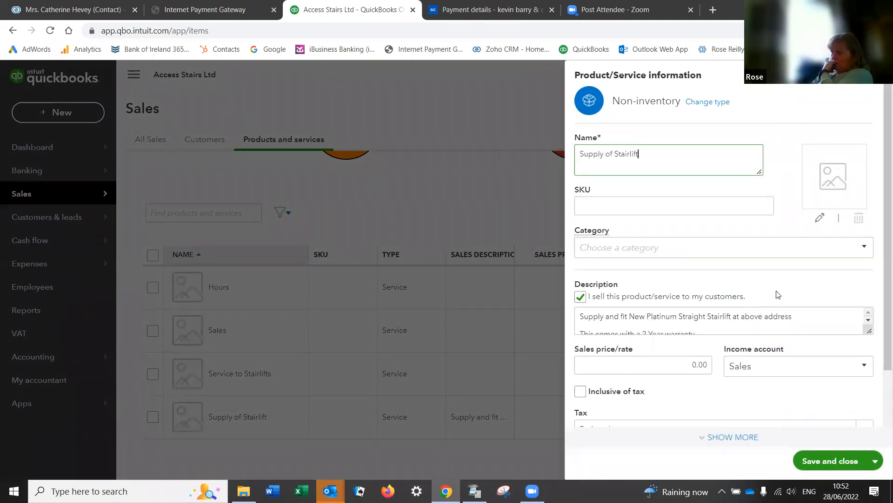
scroll(789, 289, "down", 1)
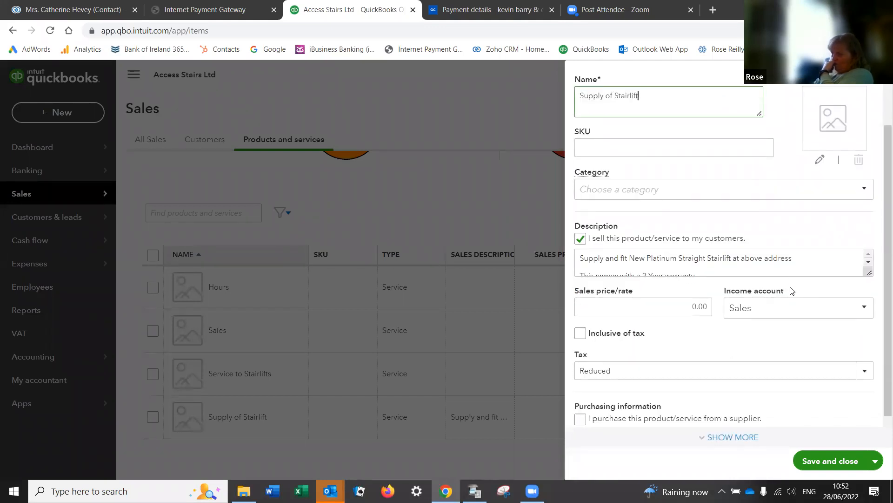
scroll(790, 286, "up", 1)
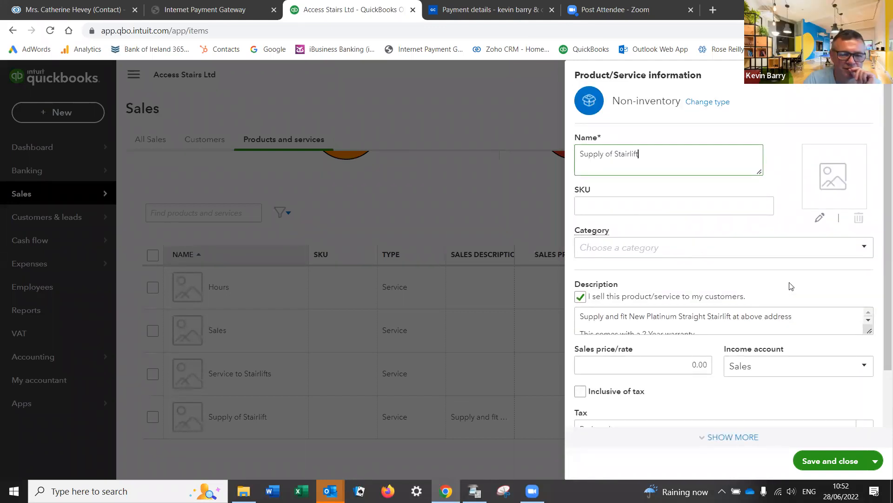
left_click(818, 459)
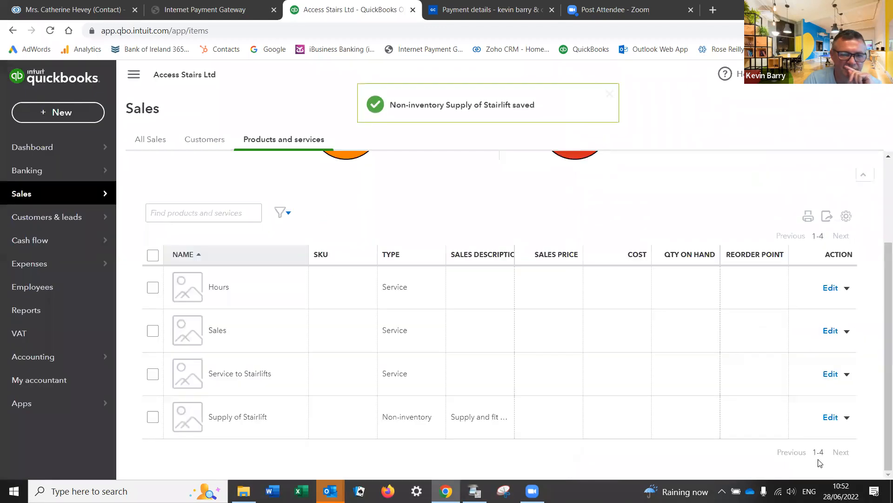
Step: Start a new invoice for the existing customer
left_click(37, 106)
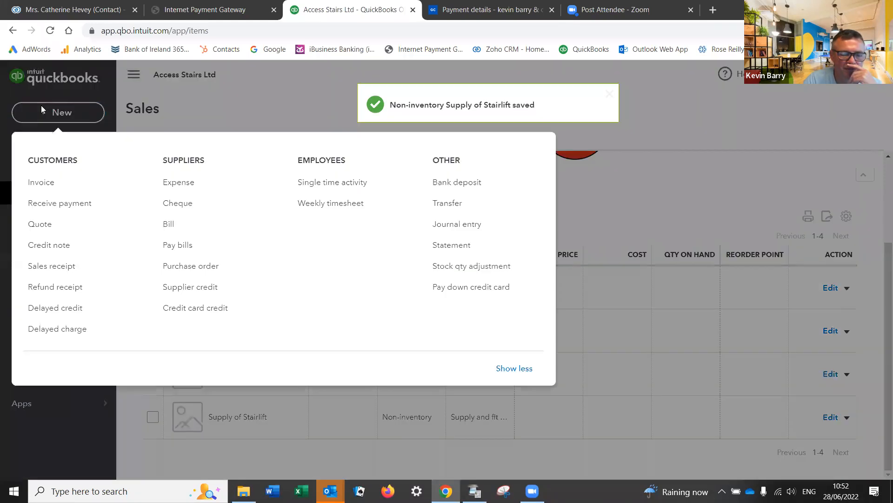
left_click(34, 185)
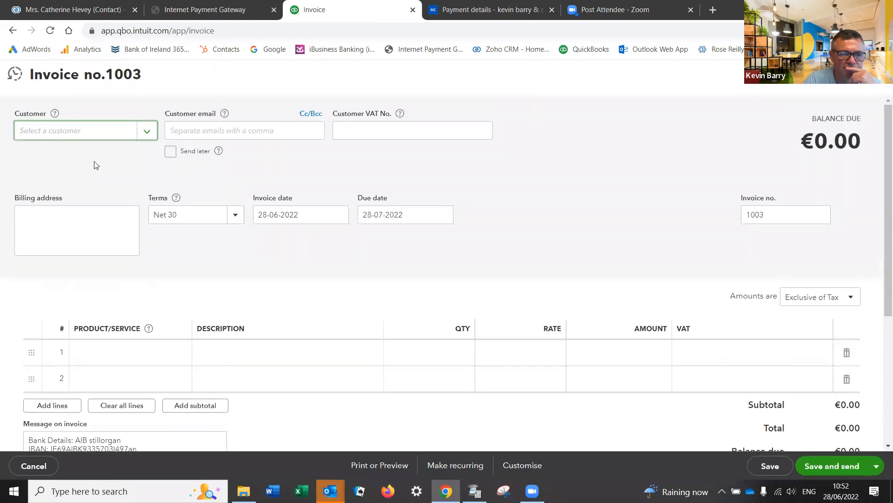
left_click(147, 136)
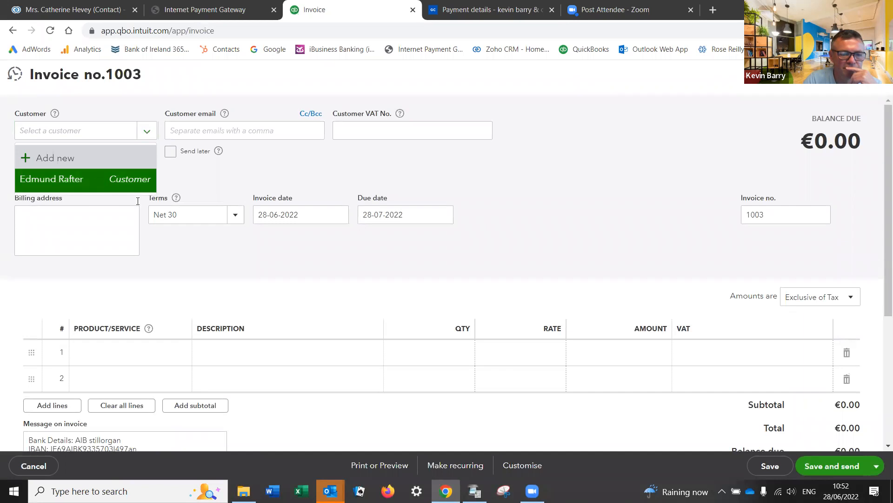
left_click(100, 183)
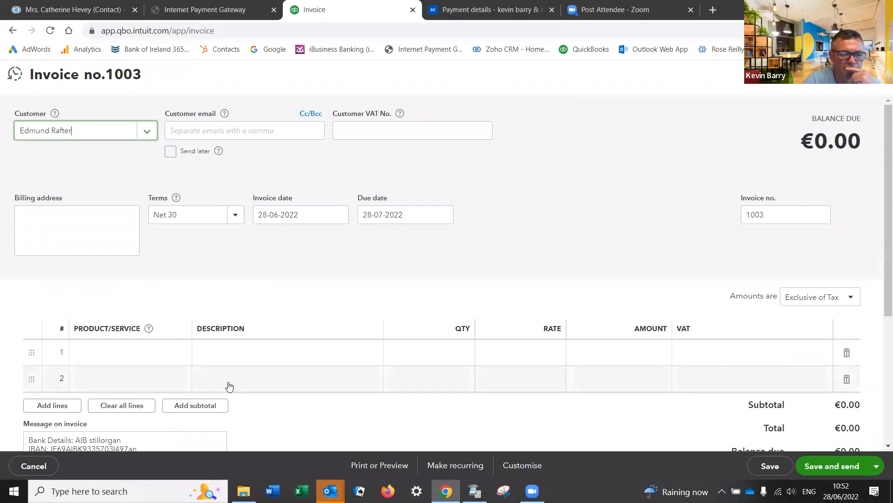
Step: Put Supply of Stairlift on line 1, then discard the invoice without saving
left_click(184, 356)
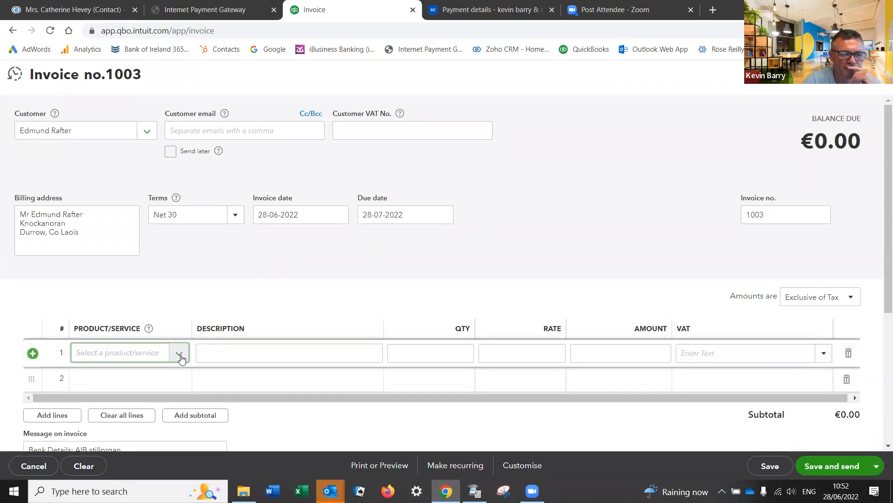
left_click(180, 356)
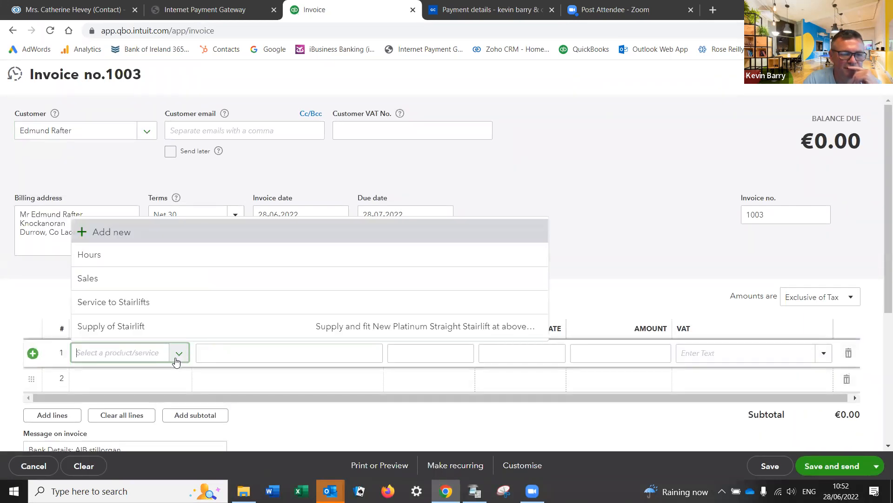
left_click(142, 331)
key("Tab")
key("Tab")
key("Tab")
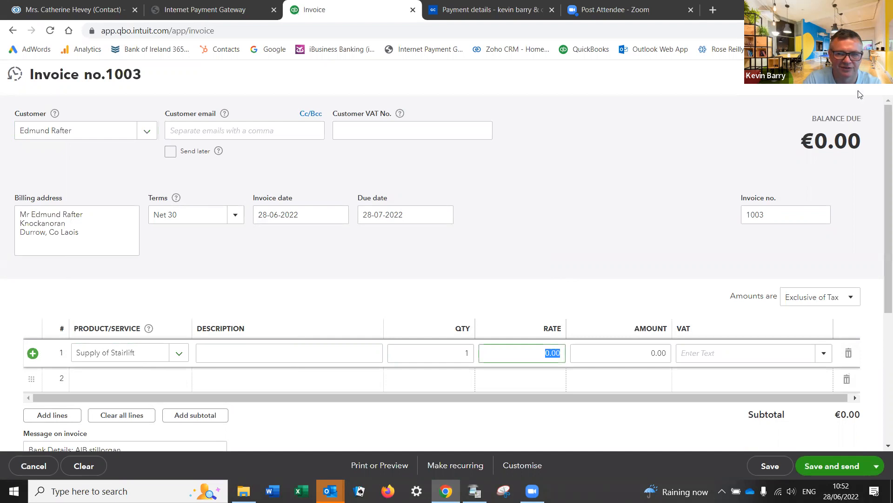
left_click(876, 75)
left_click(527, 296)
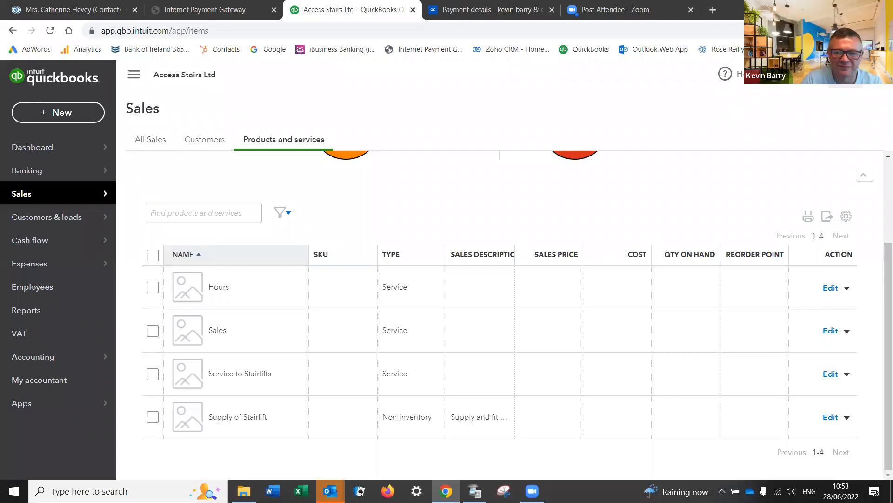
Step: From the Products and services list, start a new Non-inventory item
left_click(845, 75)
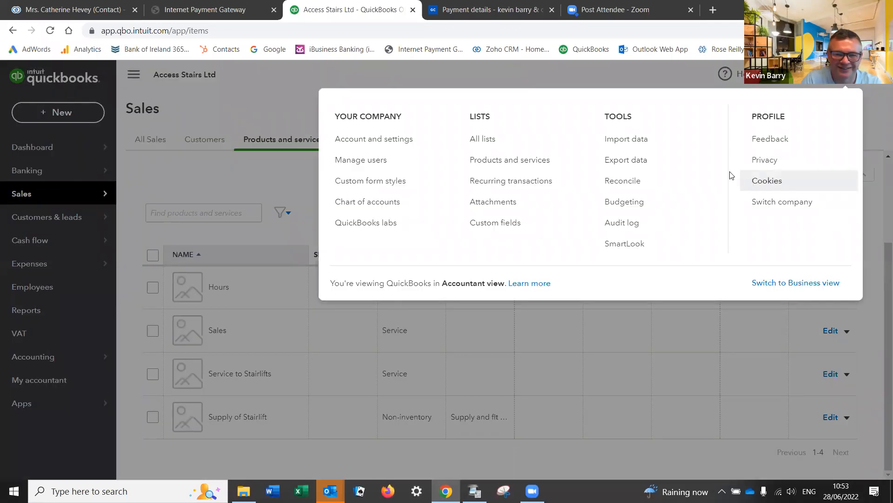
left_click(509, 163)
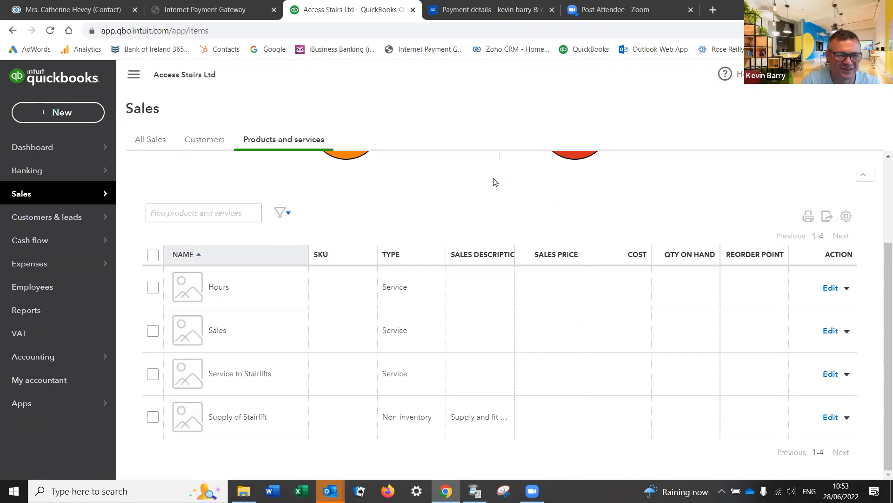
scroll(659, 323, "up", 3)
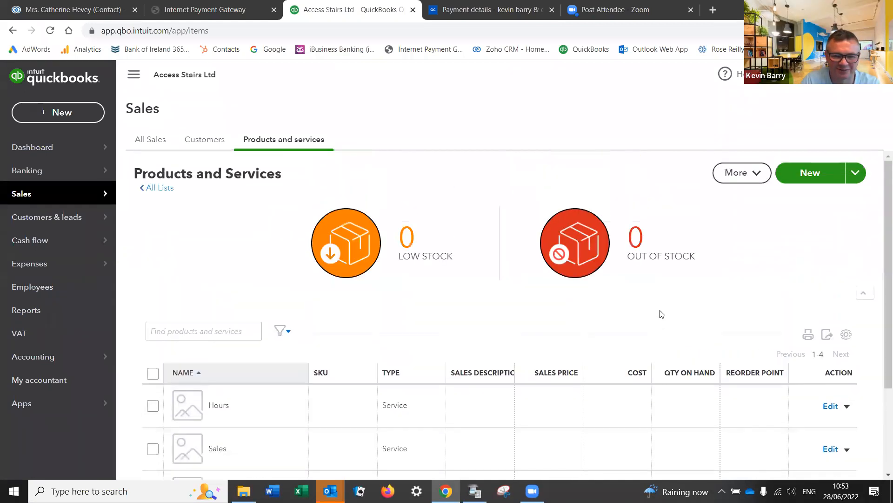
left_click(811, 175)
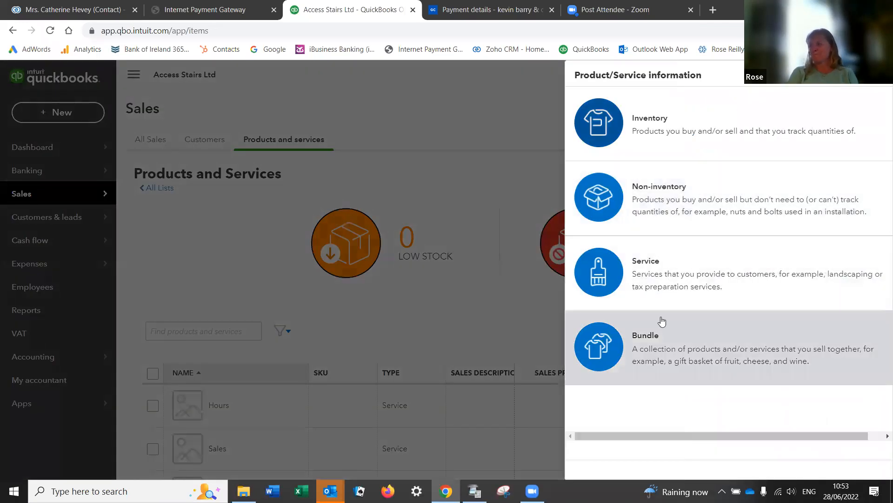
left_click(666, 208)
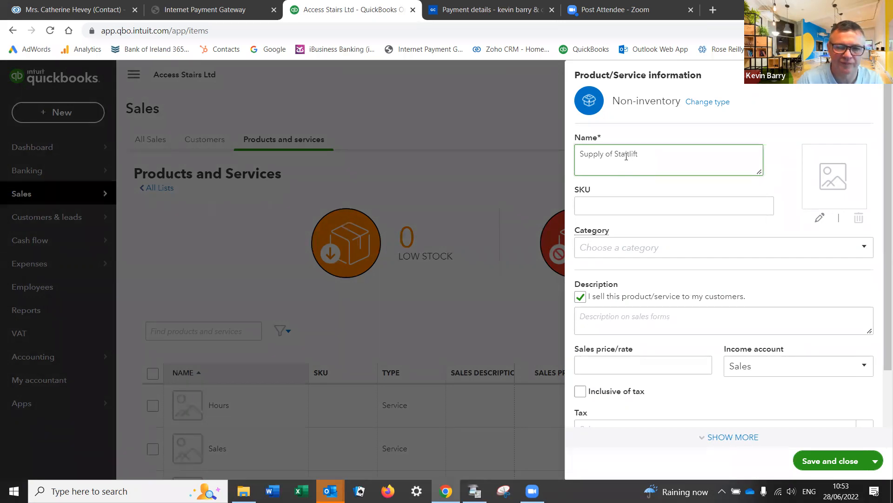
Step: Paste the supply-and-fit wording as plain text into the item's description
key("Tab")
left_click(663, 319)
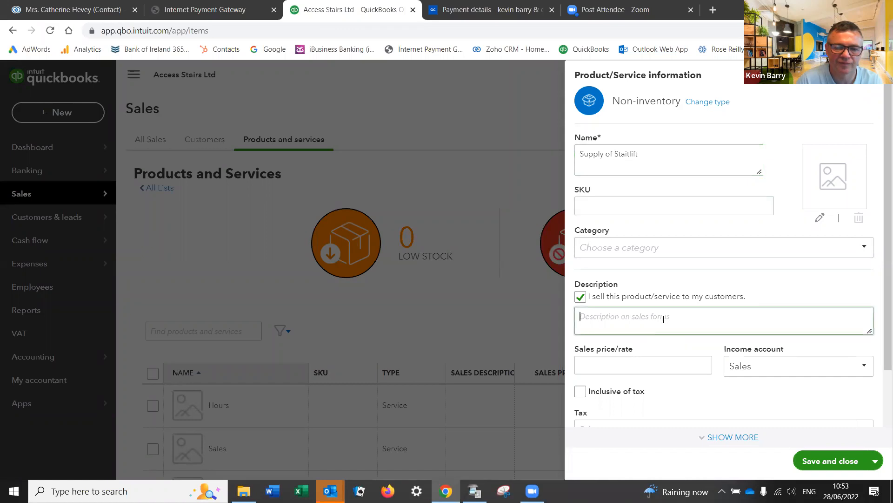
right_click(664, 320)
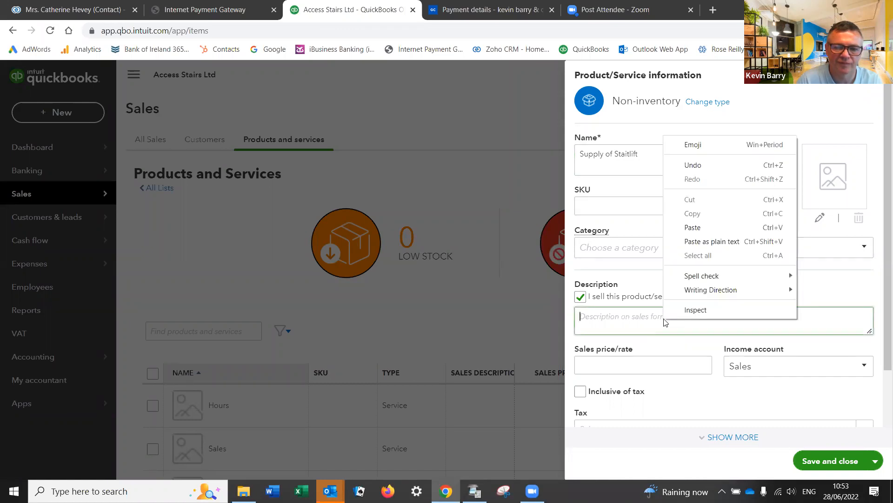
left_click(710, 241)
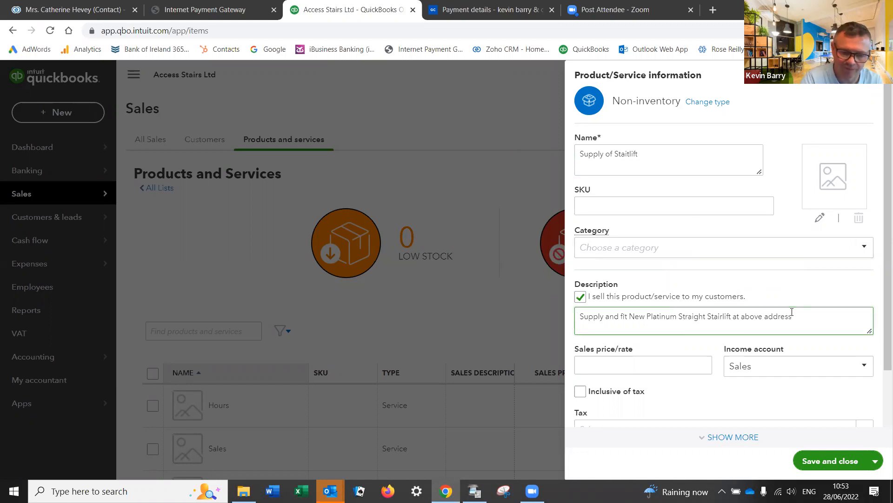
Step: Add a second line 'This stairlift comes with a 2 year warranty', then inspect the description
key("Return")
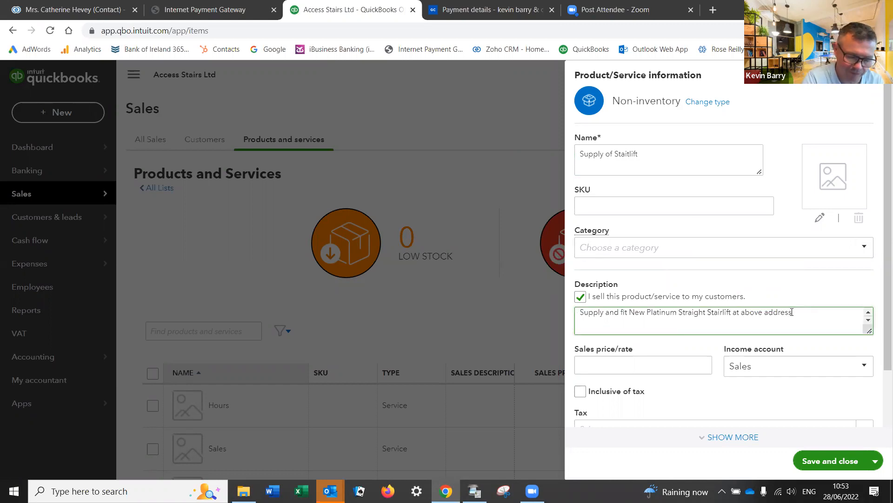
type("This p")
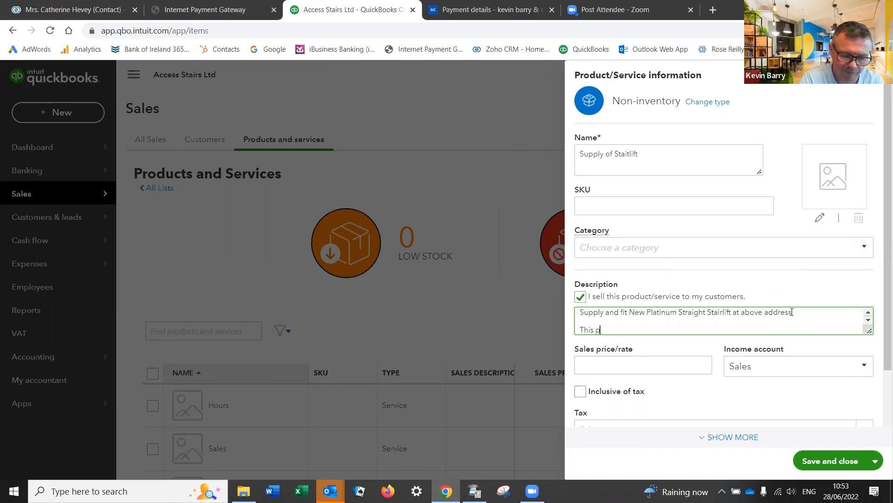
type("rod")
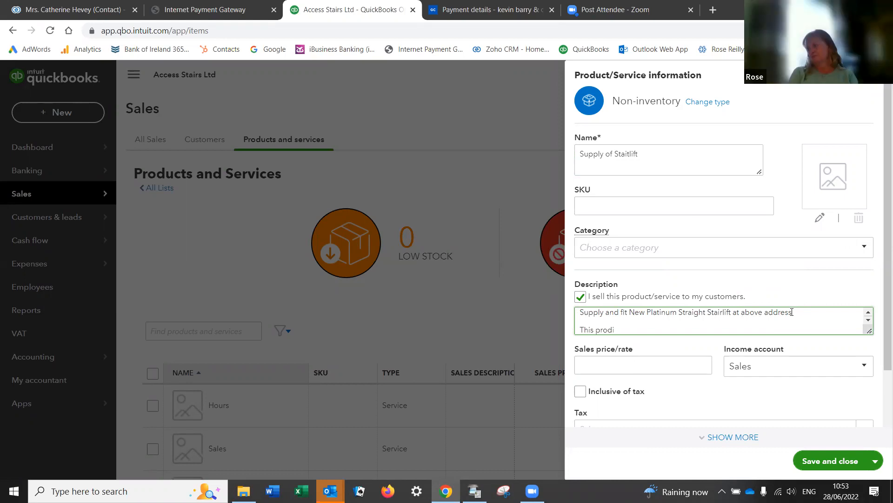
type("i")
key("BackSpace")
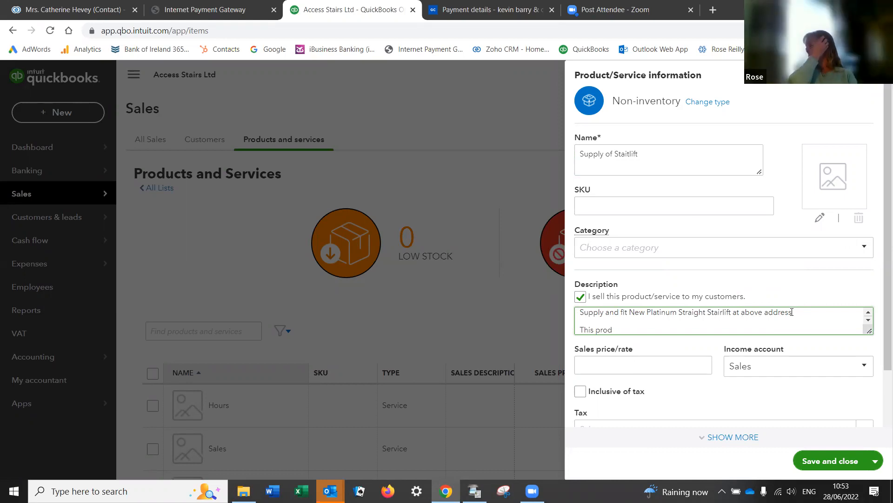
type("u")
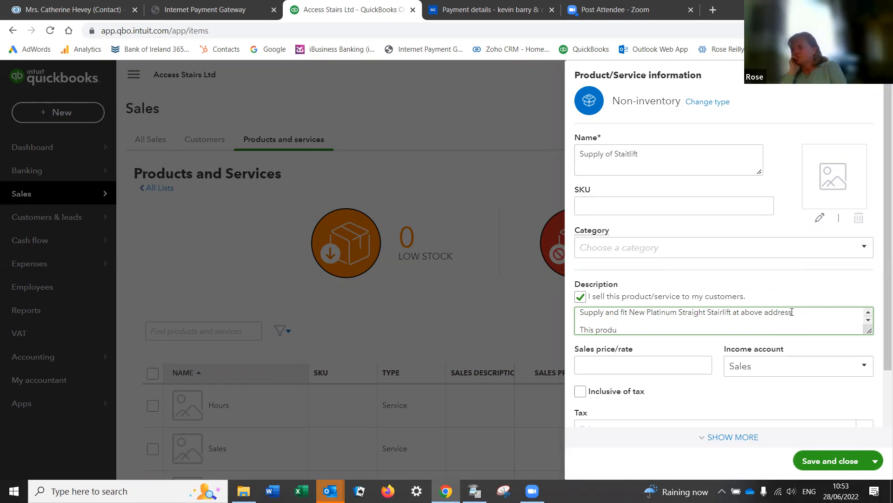
type("c")
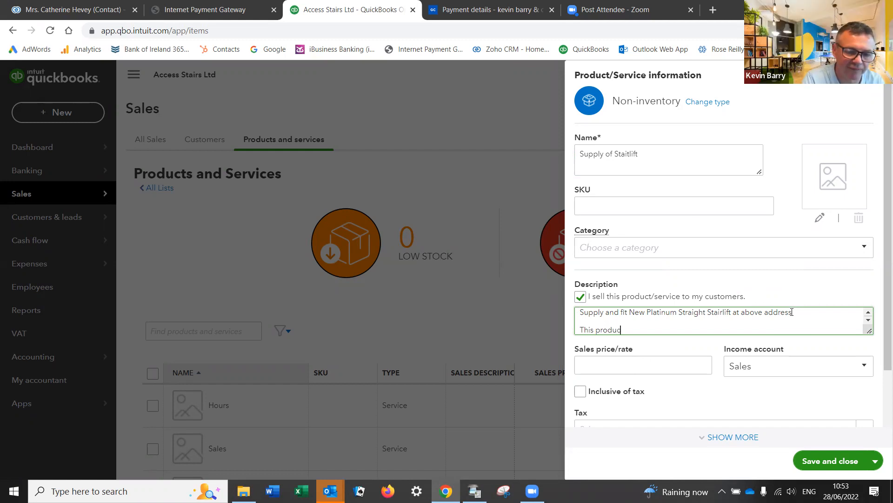
key("BackSpace")
key("BackSpace")
key("BackSpace")
key("BackSpace")
key("BackSpace")
key("BackSpace")
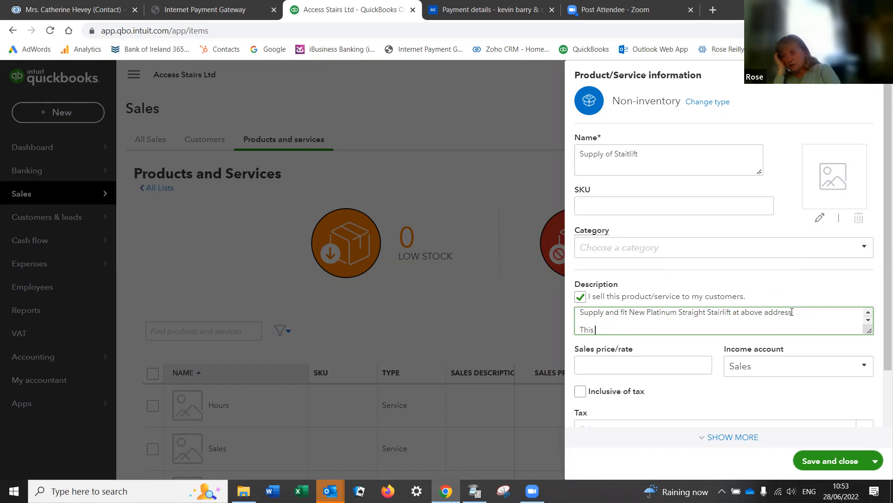
type("stair")
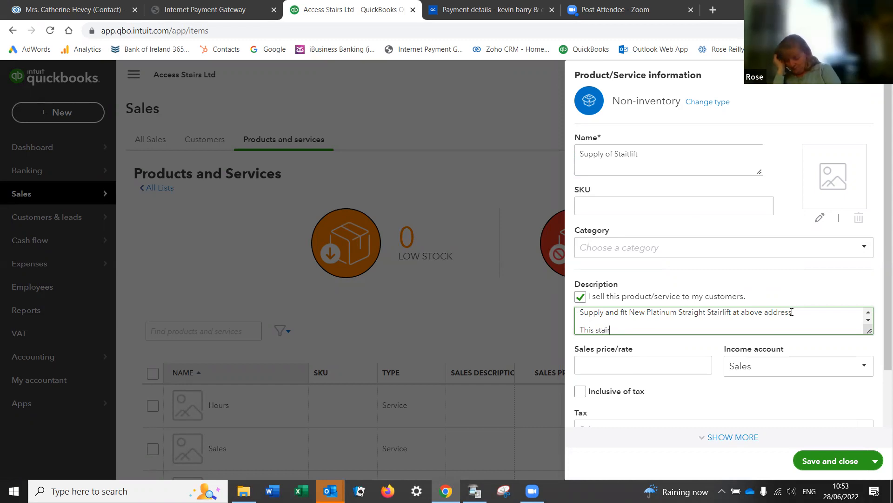
type("lift comes with a 2 year warranty")
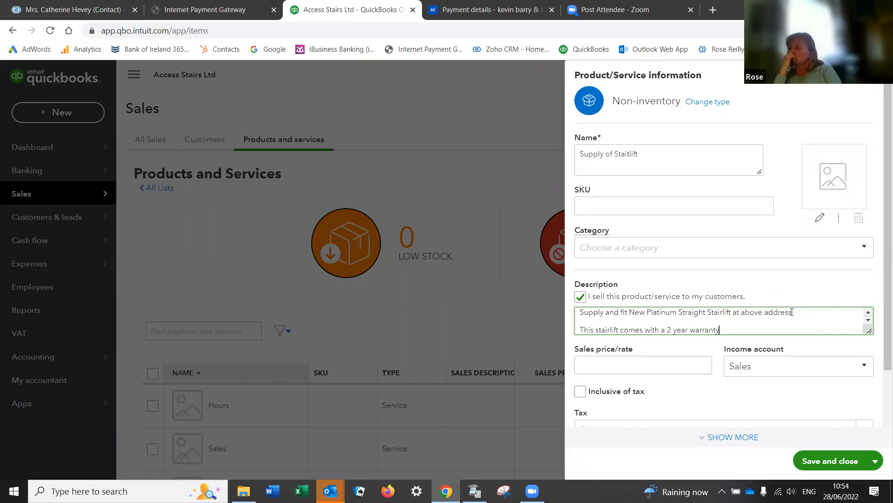
left_click_drag(720, 330, 547, 308)
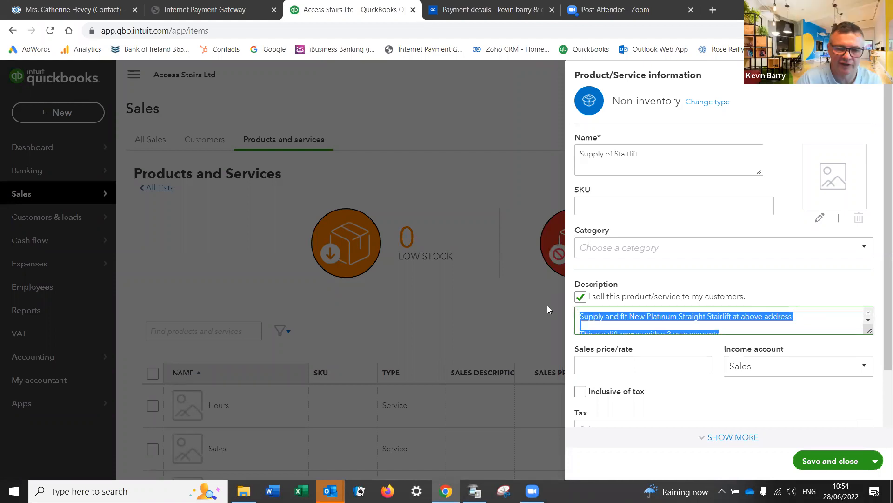
right_click(606, 325)
left_click(609, 312)
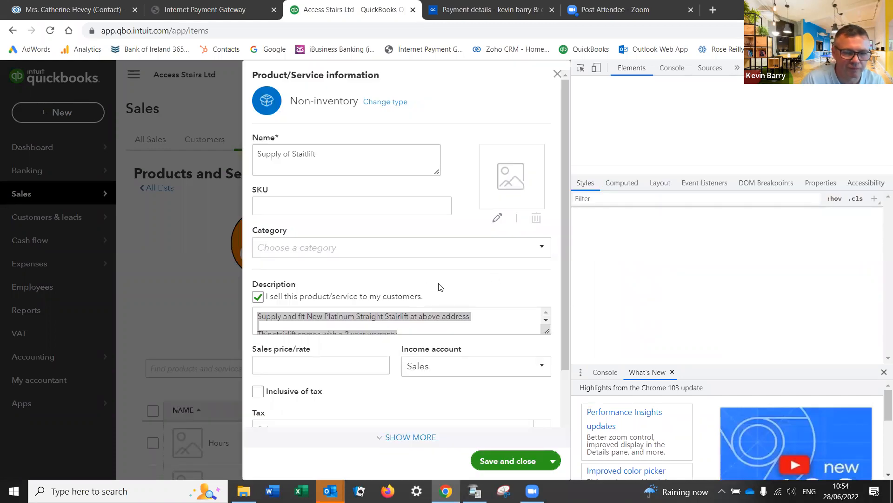
Step: Set the new item's VAT to Reduced (13.50%) and save and close it
left_click(416, 395)
scroll(419, 394, "down", 2)
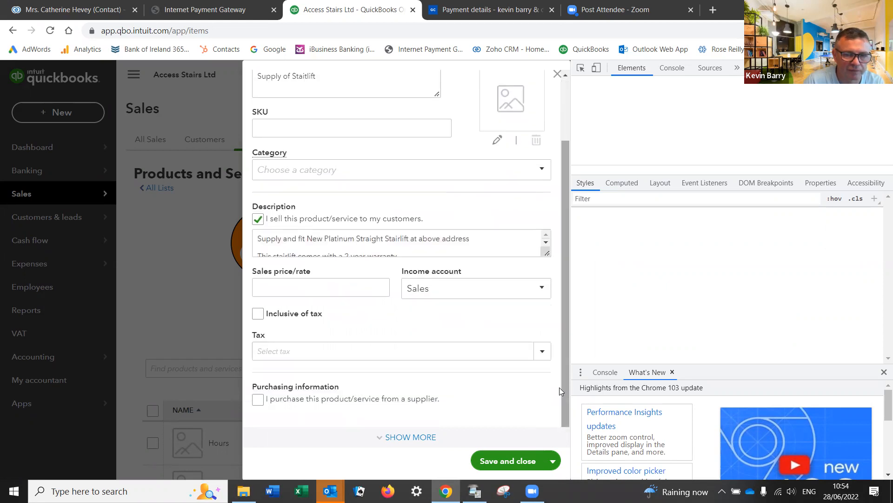
left_click(540, 355)
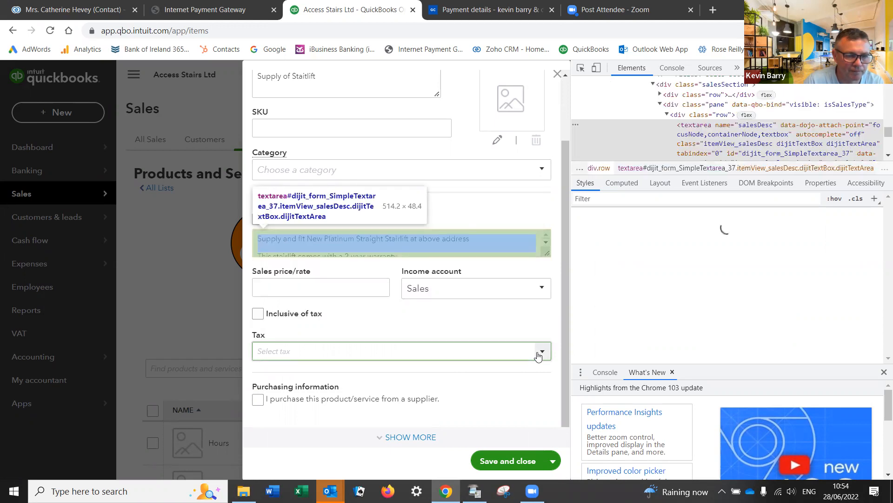
left_click(540, 353)
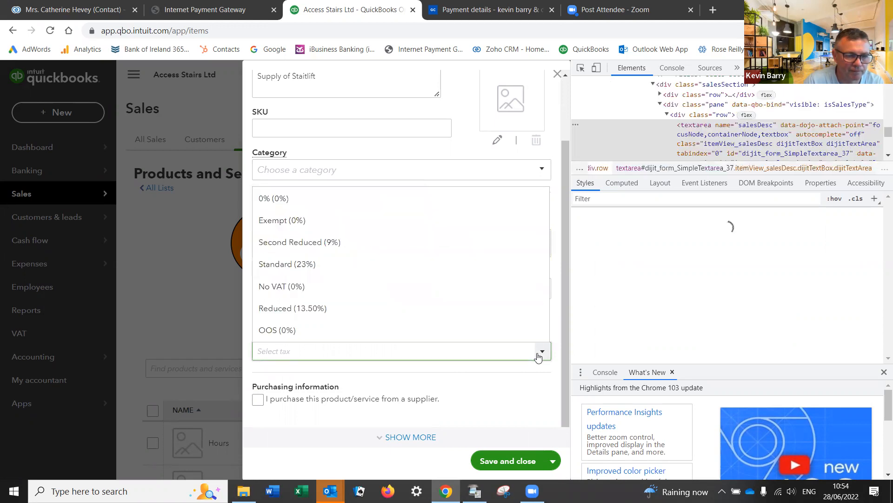
left_click(350, 309)
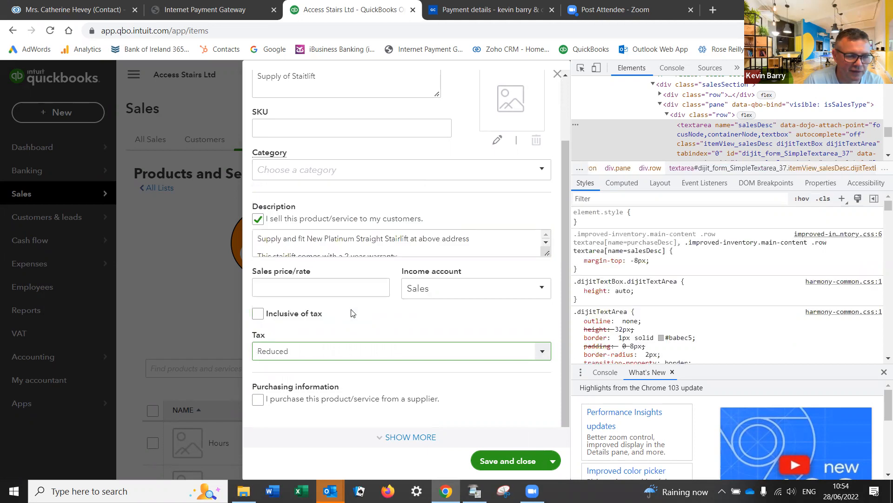
left_click(494, 456)
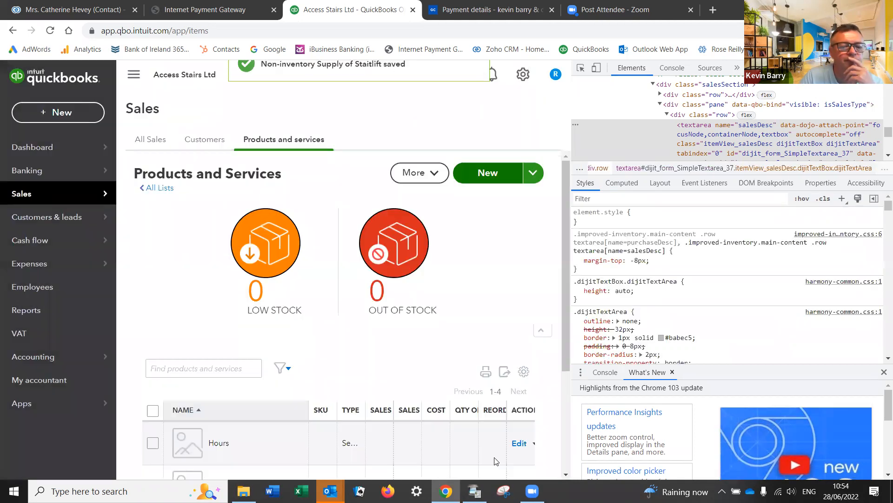
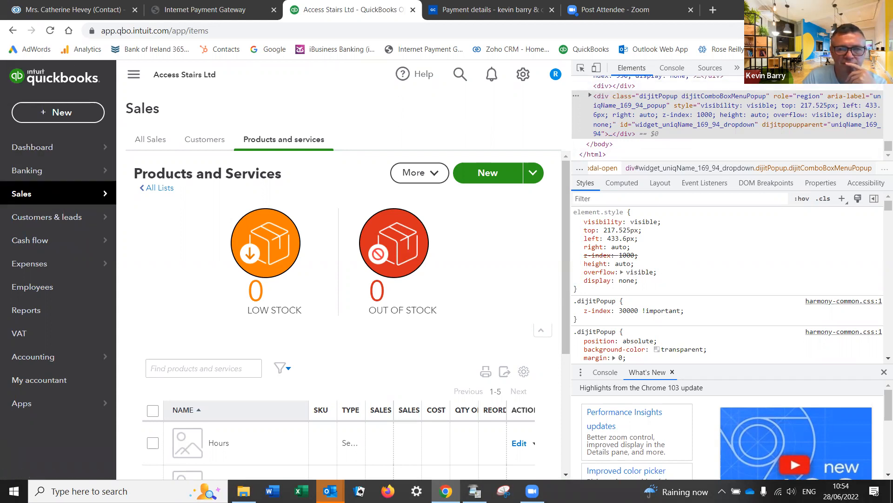
Step: Close DevTools, start a new invoice, then reopen invoice 1002 from recent invoices
left_click(884, 68)
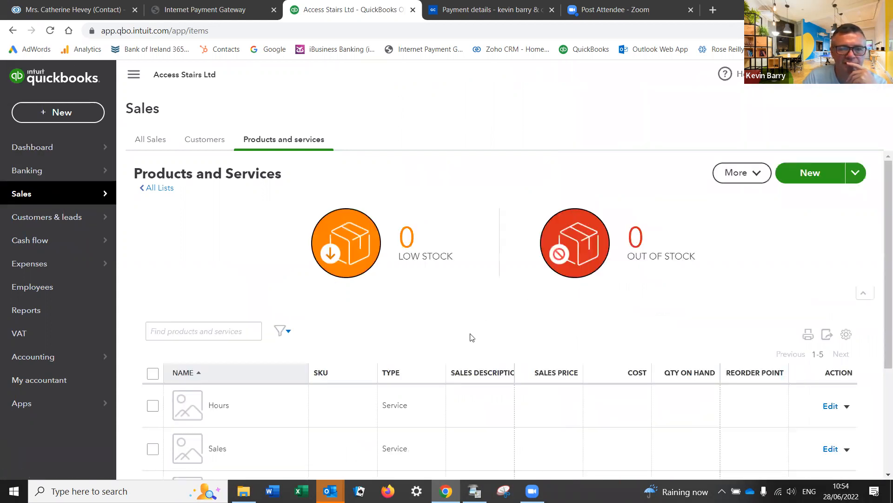
left_click(56, 112)
left_click(45, 186)
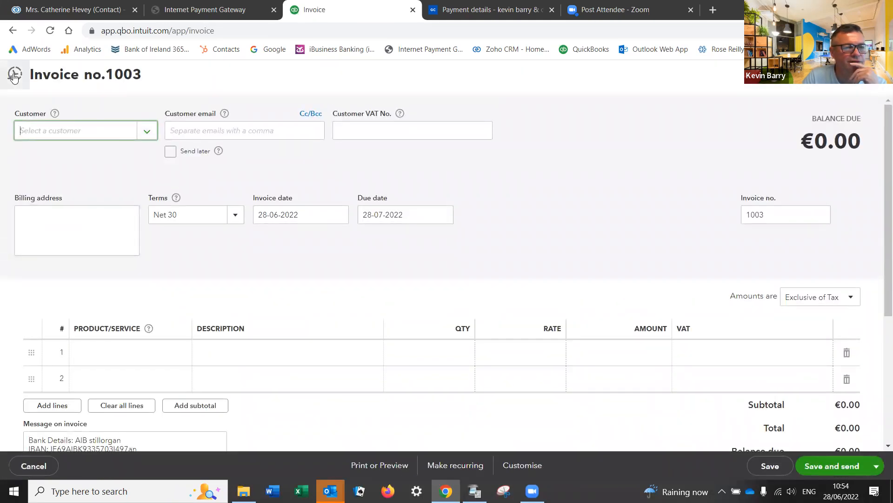
left_click(14, 75)
left_click(161, 147)
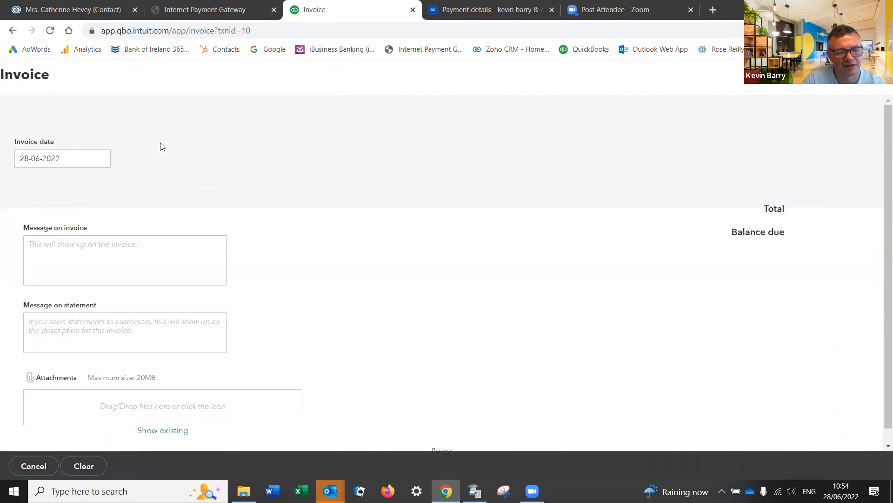
Step: Replace the Supply of Stairlift line with a Supply of Staitlift line
scroll(360, 278, "down", 4)
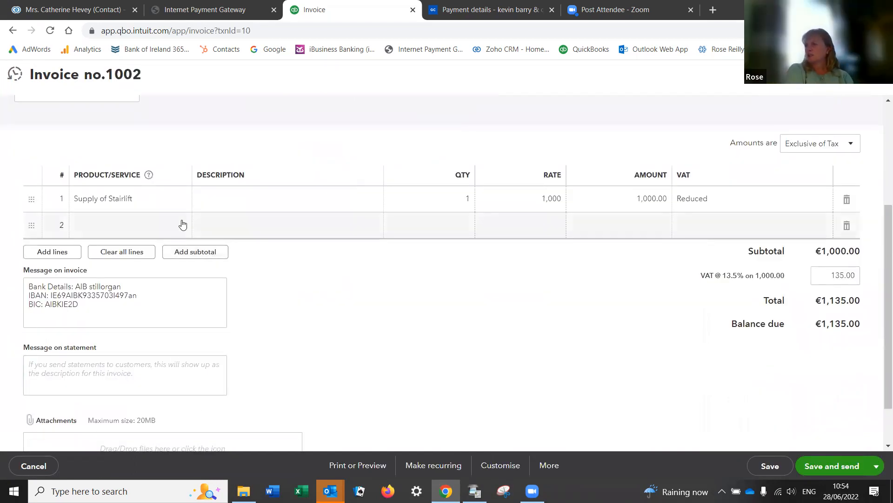
left_click(181, 225)
left_click(183, 226)
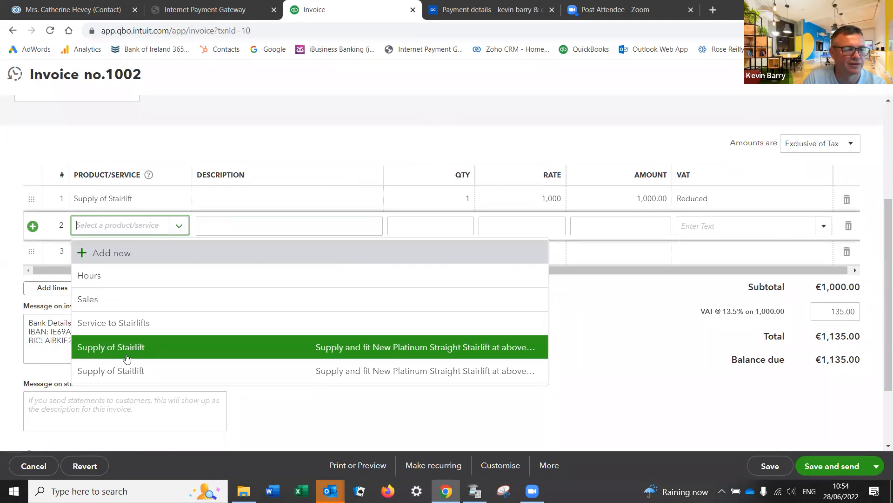
left_click(117, 376)
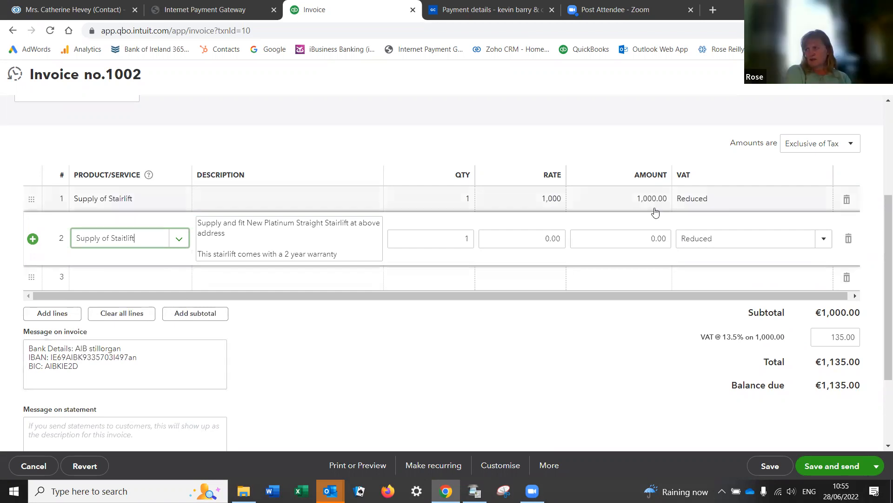
left_click(847, 200)
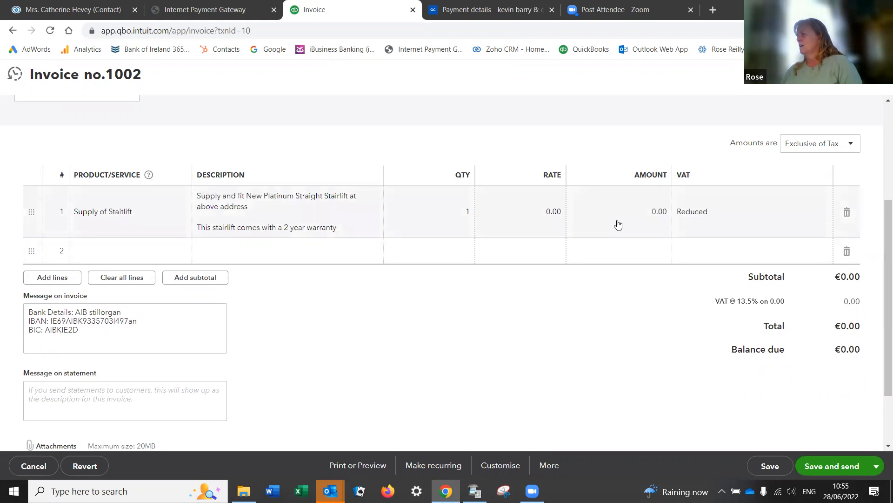
Step: Set the stairlift line amount to 3,350.00, bringing the total to €3,802.25
left_click(651, 212)
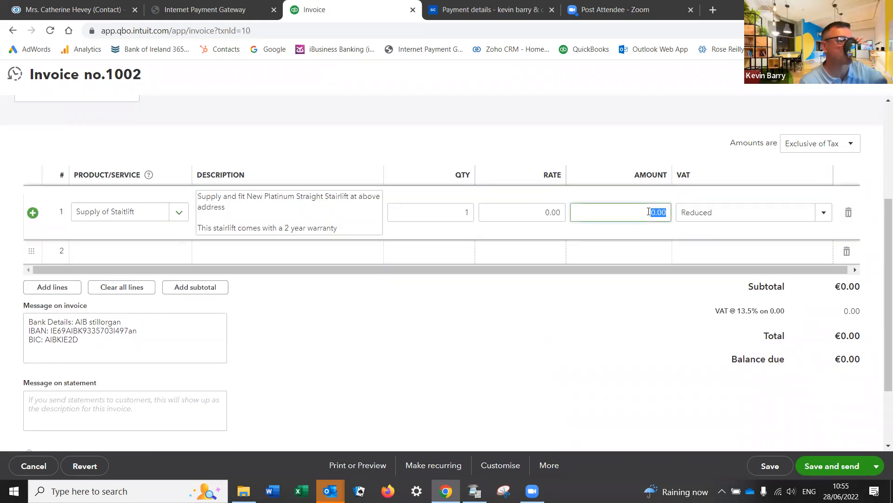
type("3300.00")
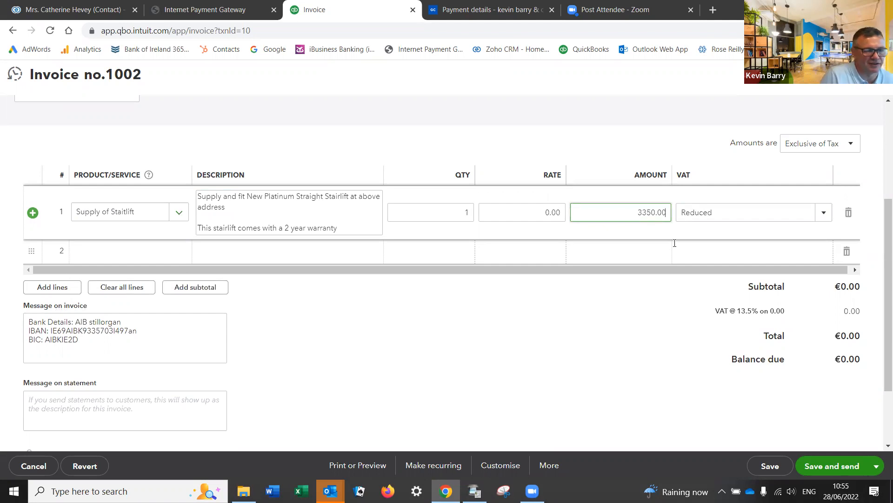
key("Tab")
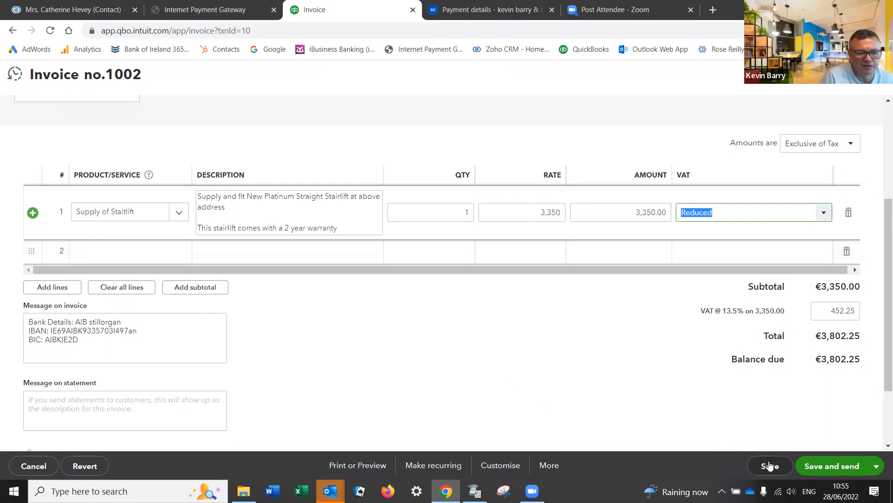
left_click(345, 466)
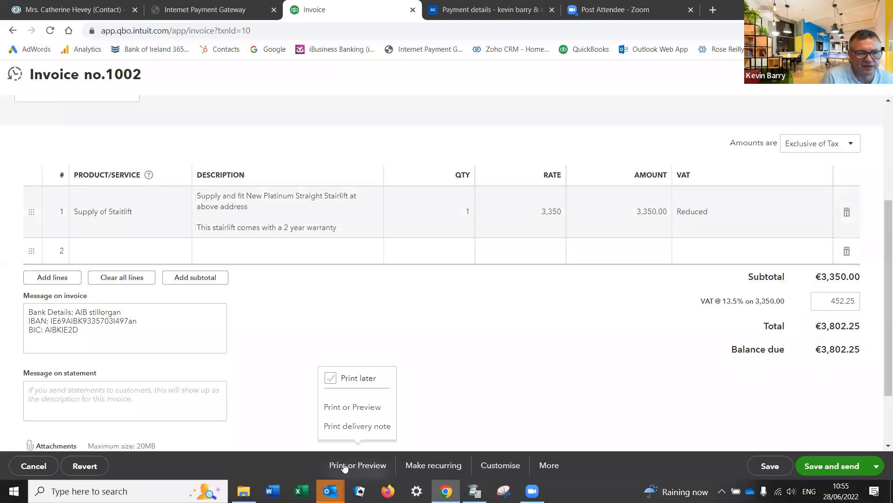
Step: Save invoice 1002, scroll through its print preview, then close the preview
left_click(345, 406)
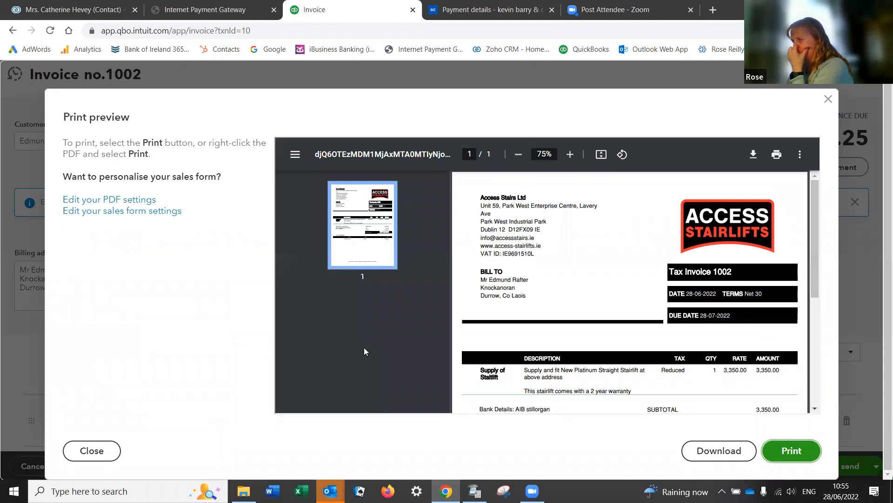
scroll(567, 394, "down", 3)
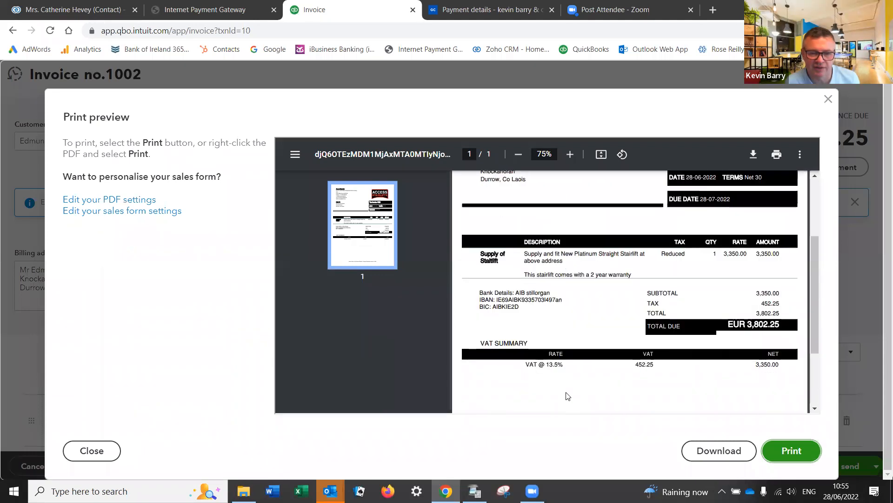
scroll(566, 395, "down", 2)
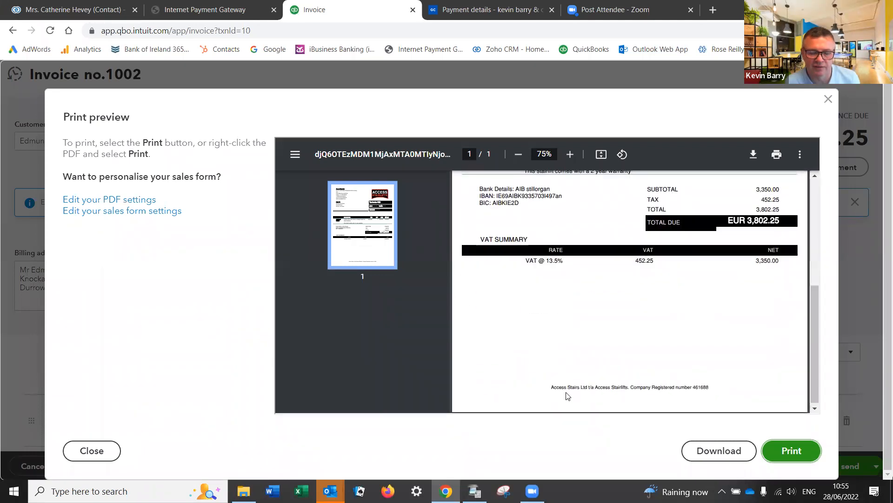
scroll(566, 395, "up", 3)
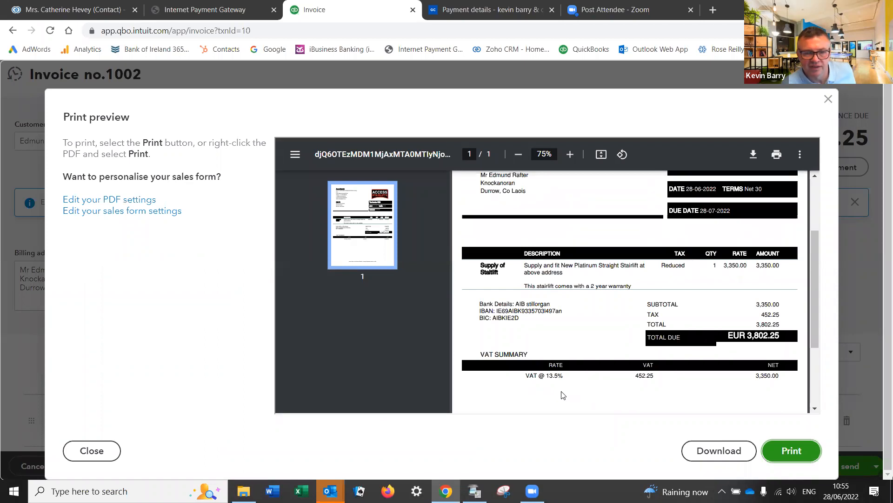
scroll(564, 395, "down", 1)
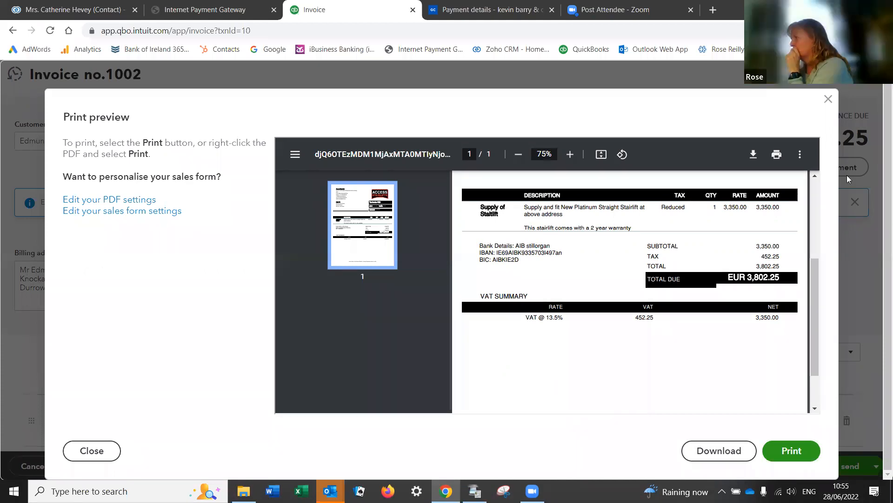
left_click(828, 99)
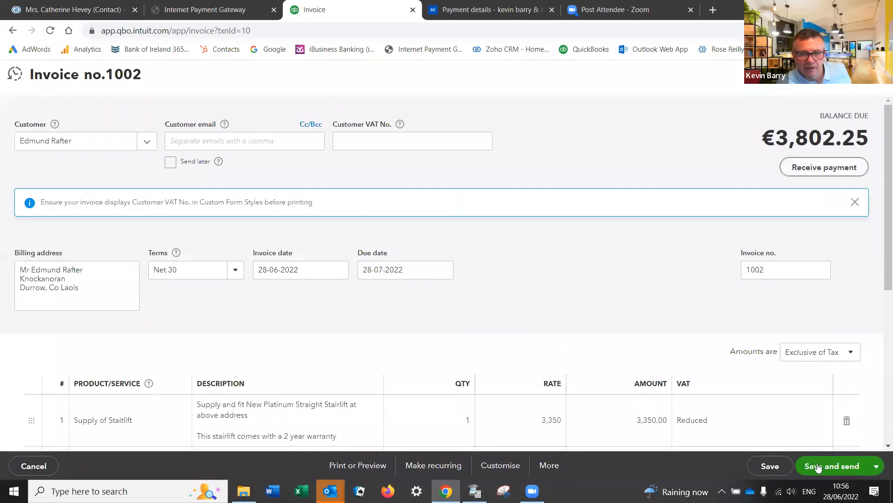
Step: Save invoice 1002 and use Save and new to start invoice 1003
left_click(764, 467)
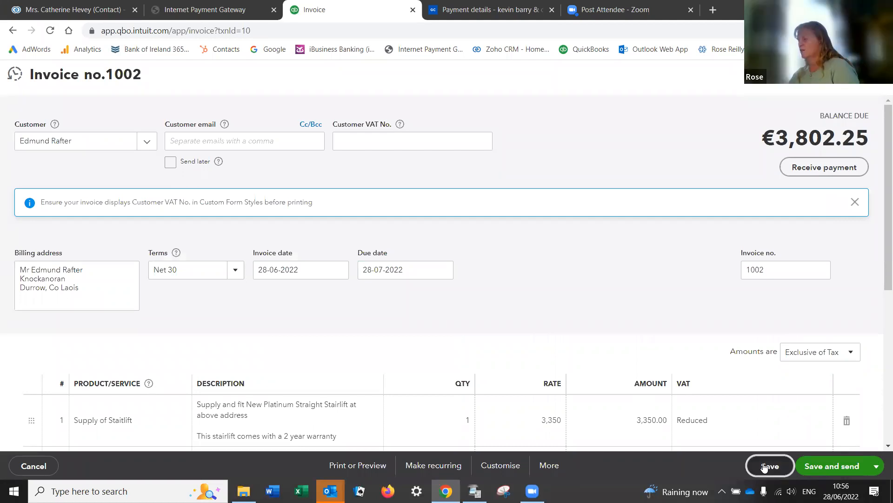
left_click(878, 466)
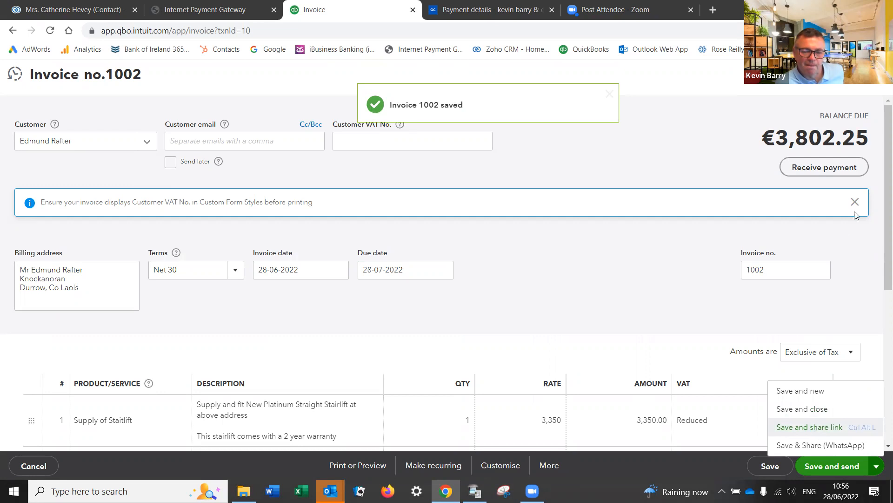
left_click(796, 391)
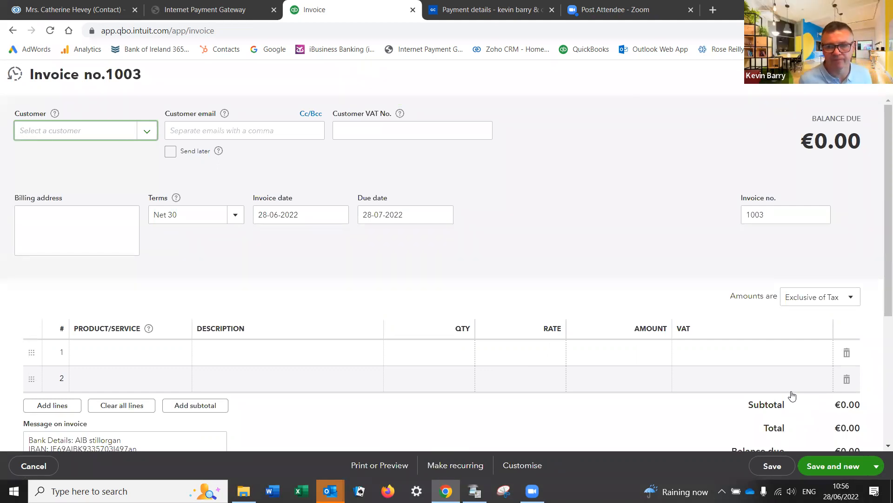
Step: Add South Dublin County Council as a new customer and open its full details
left_click(136, 134)
left_click(84, 161)
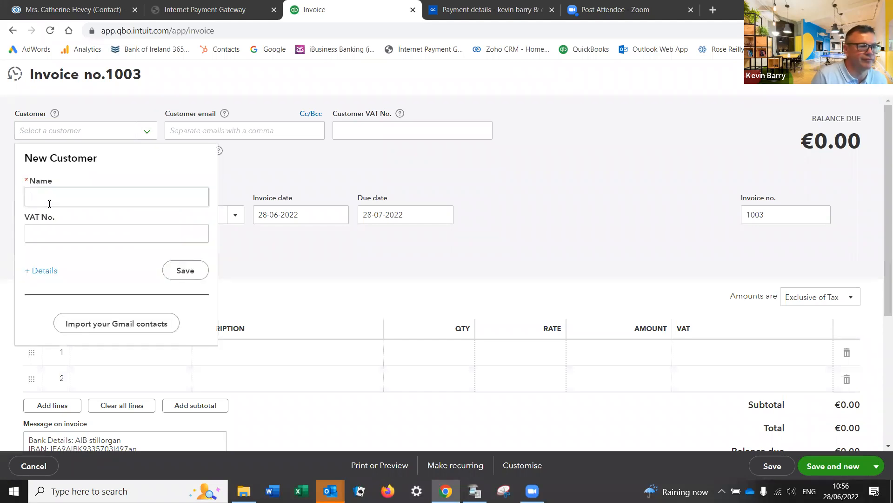
type("South Dublin County ")
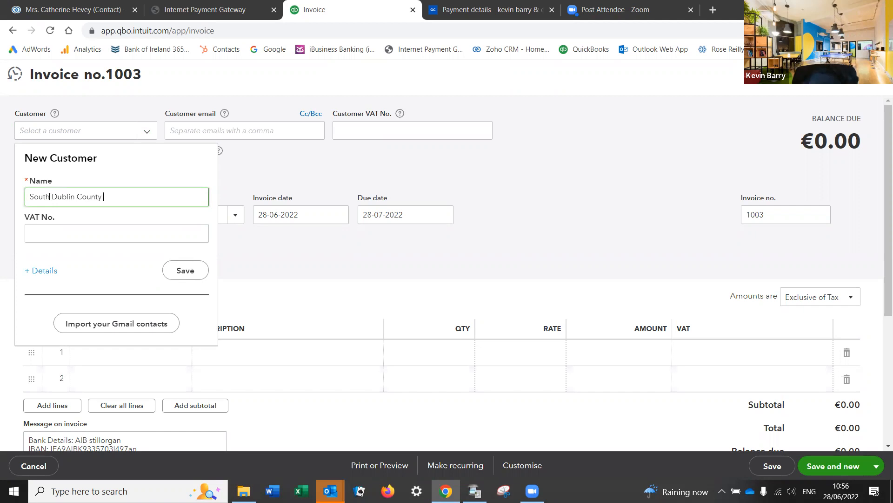
type("Council")
left_click(31, 271)
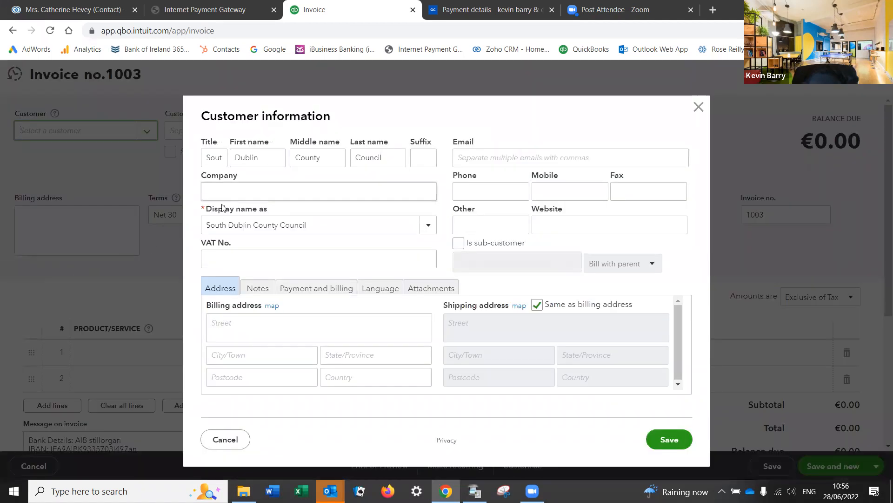
Step: Enter the council's billing address, including the Accounts Payable Section line
left_click(239, 321)
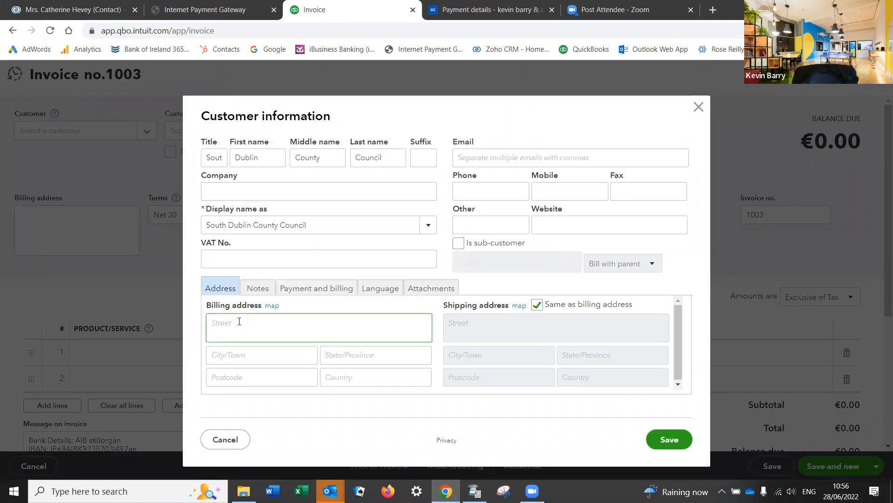
type("Accounts Payable Section")
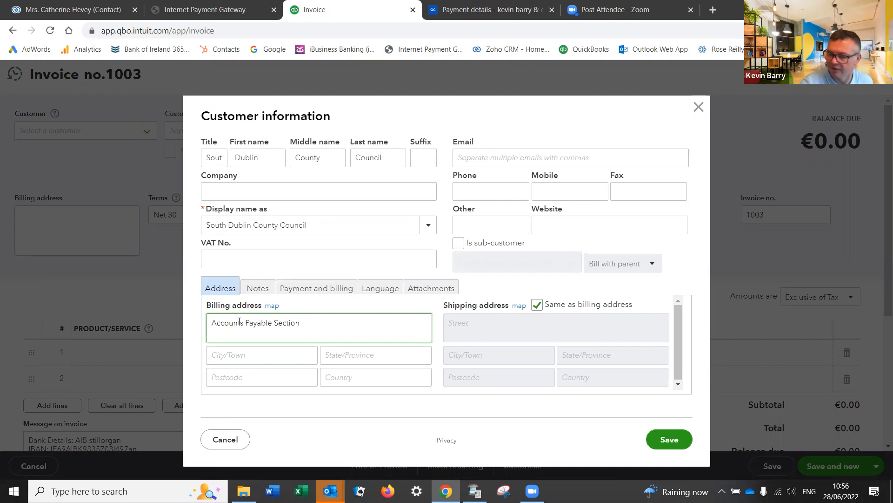
type("County hal")
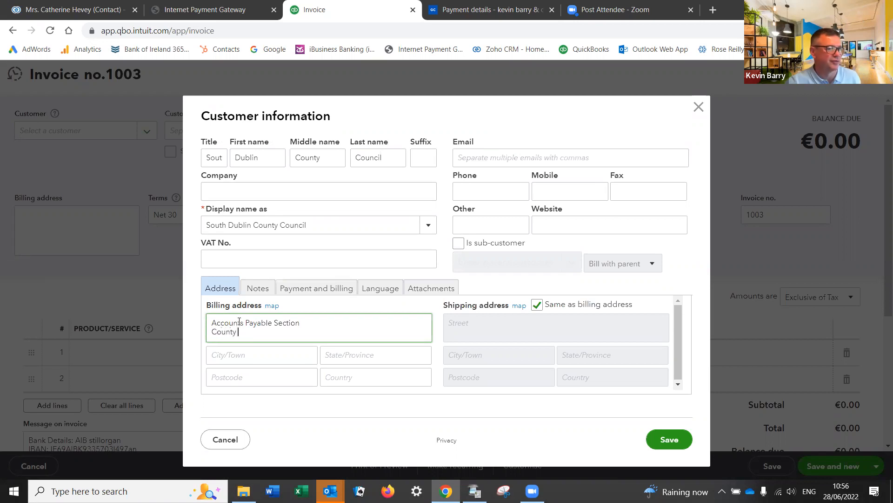
key("BackSpace")
key("BackSpace")
type("Hall")
key("Tab")
type("Tallaght")
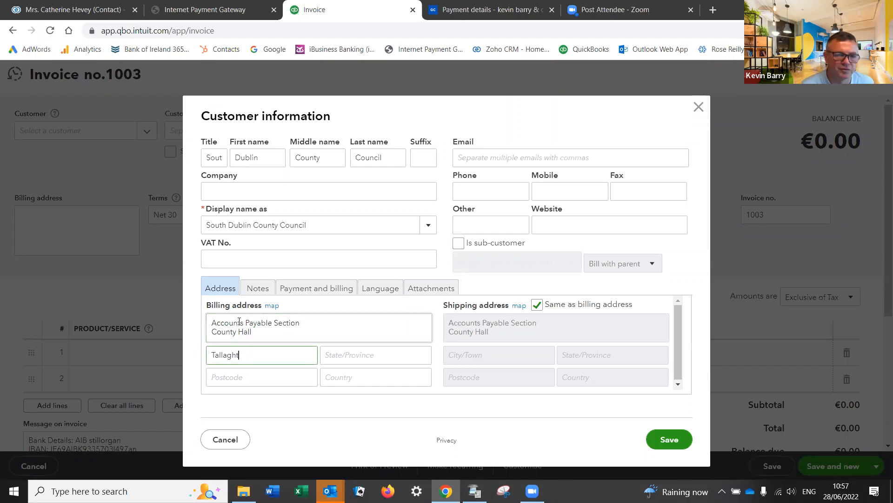
key("Tab")
type("D")
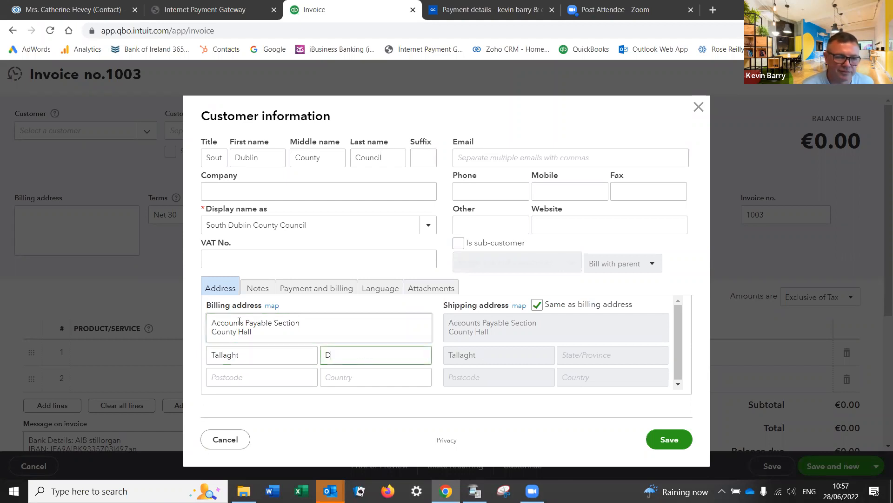
type("ublin 24")
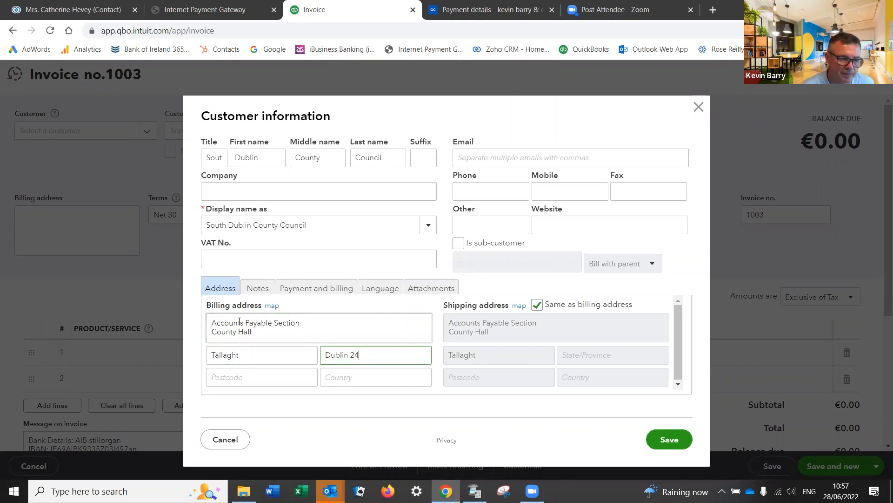
Step: Copy the display name South Dublin County Council into the Company name field
left_click(502, 195)
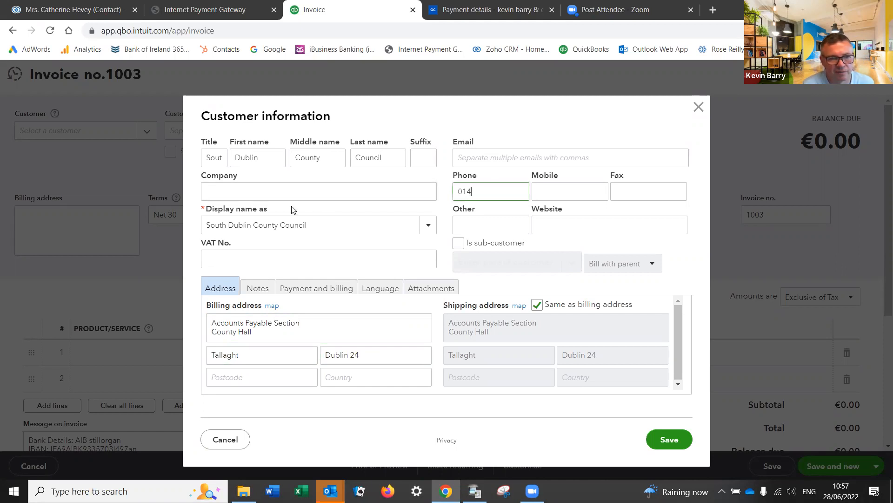
left_click_drag(306, 226, 205, 233)
key("ctrl+c")
left_click(207, 192)
key("ctrl+v")
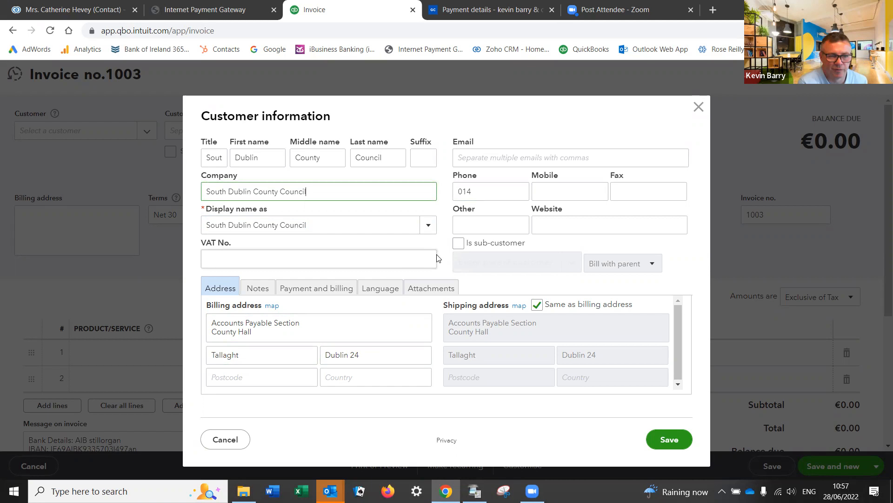
Step: Clear the Title, First, Middle and Last name fields
double_click(477, 191)
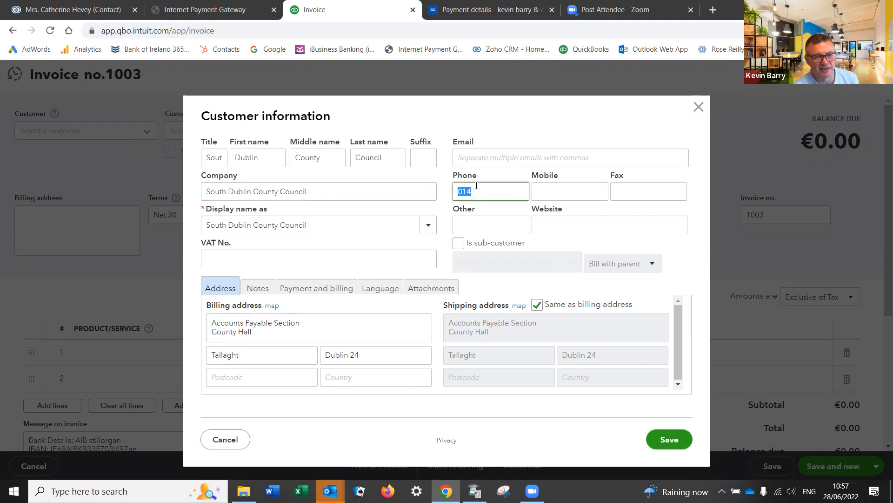
left_click_drag(263, 159, 204, 158)
key("BackSpace")
key("BackSpace")
left_click_drag(319, 159, 296, 159)
key("BackSpace")
left_click_drag(383, 159, 355, 157)
key("BackSpace")
left_click_drag(214, 157, 205, 158)
key("BackSpace")
Step: Complete the customer's phone number and save the new customer
double_click(483, 193)
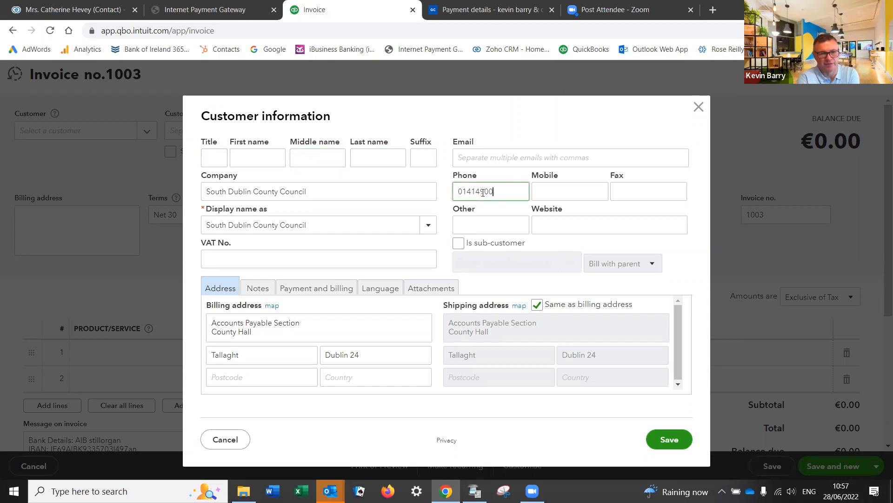
left_click(467, 157)
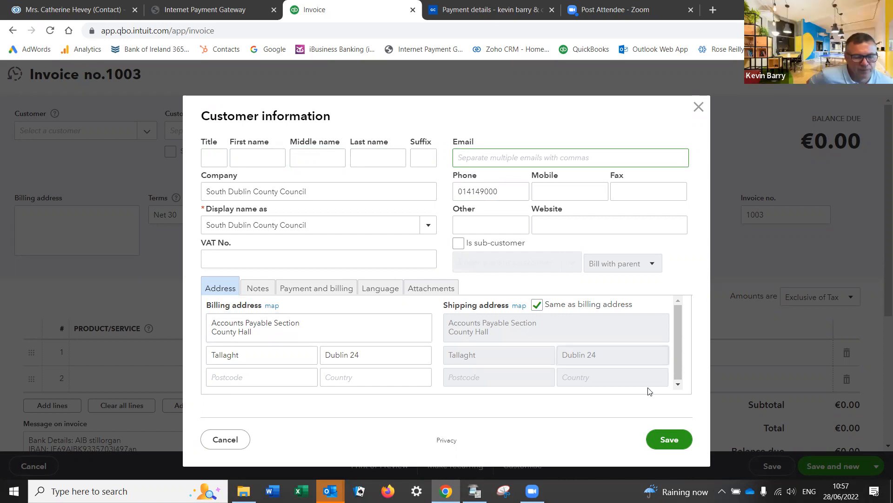
left_click(657, 440)
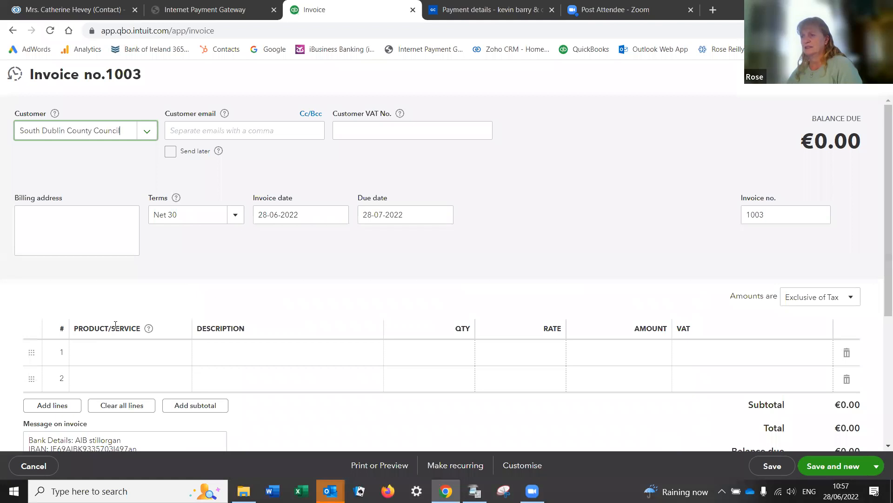
Step: Put Supply of Staitlift on the first line of invoice 1003
left_click(118, 354)
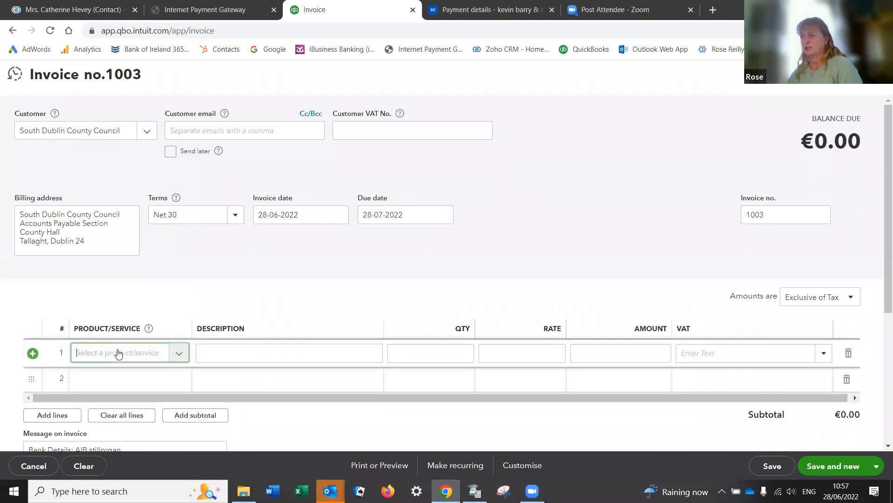
left_click(180, 352)
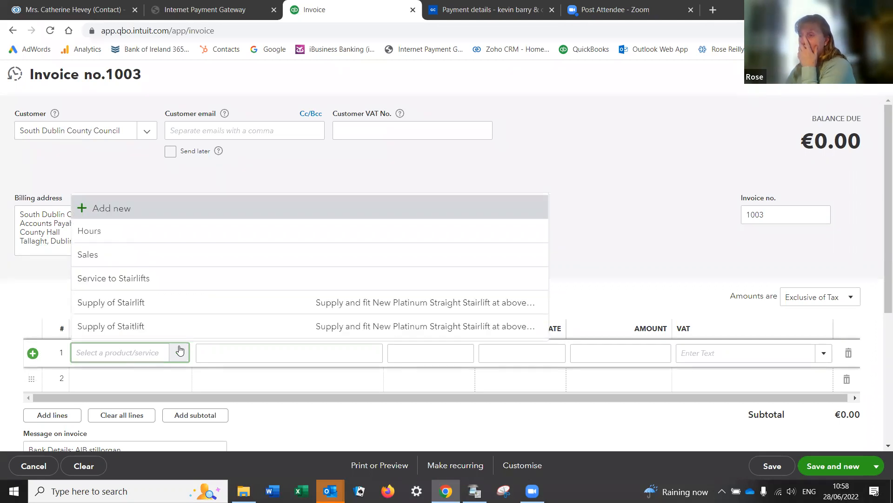
left_click(107, 302)
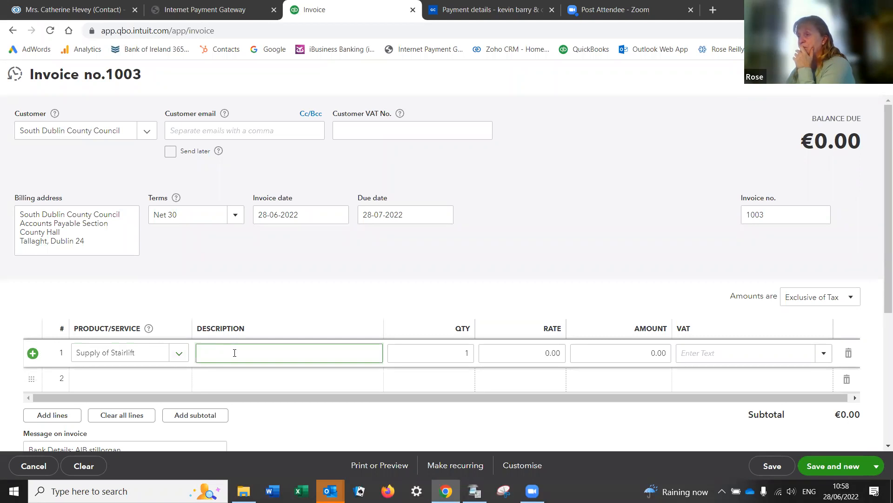
scroll(234, 352, "down", 1)
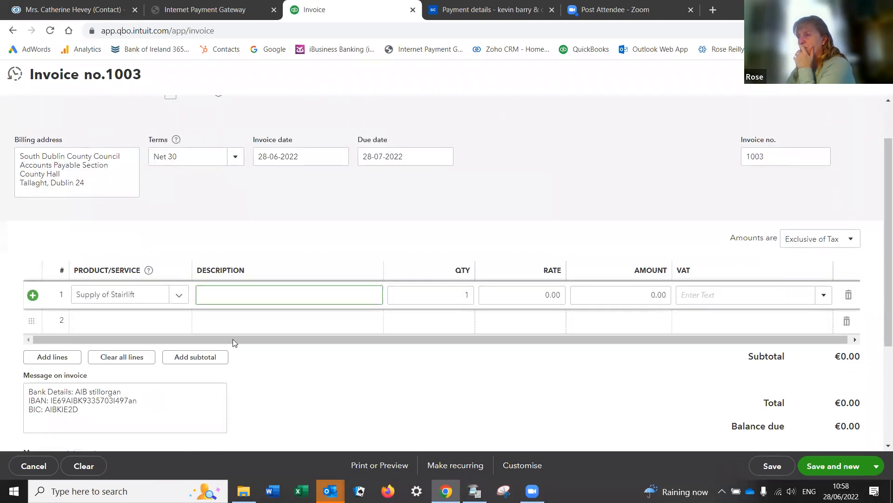
left_click(182, 300)
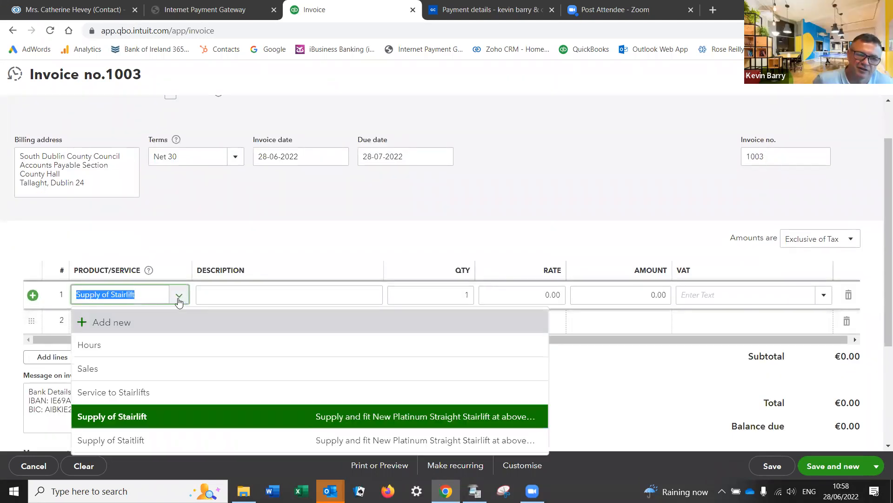
left_click(140, 439)
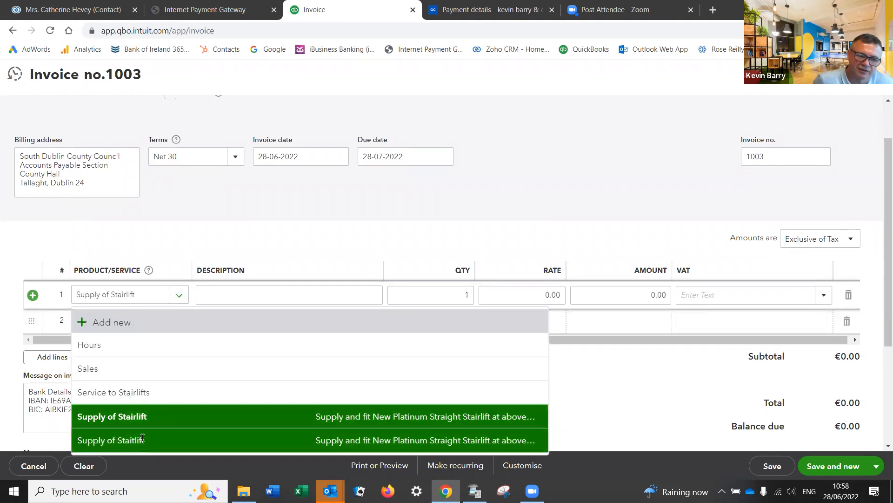
Step: Replace 'above address' in the line description with the site's street address
left_click(250, 303)
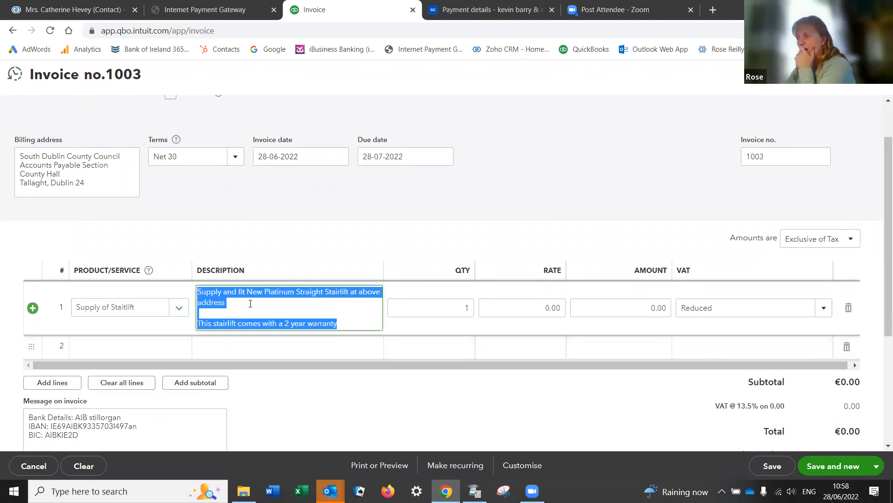
left_click(251, 303)
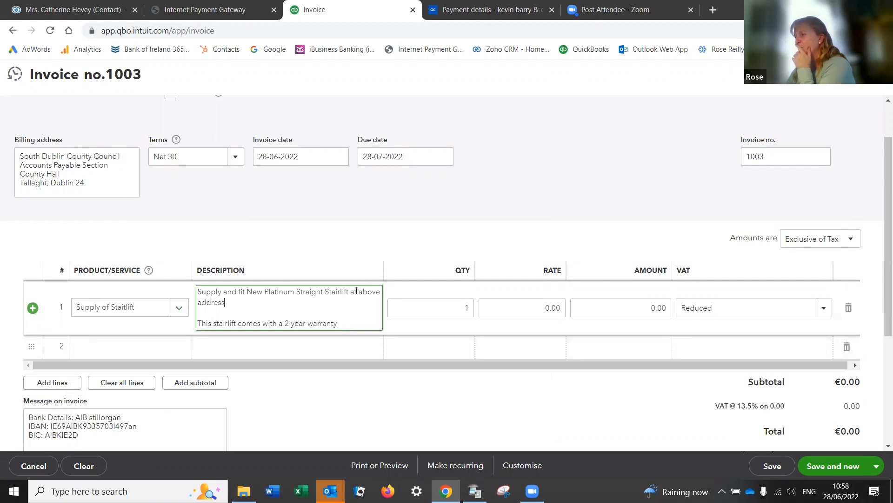
left_click_drag(357, 292, 380, 300)
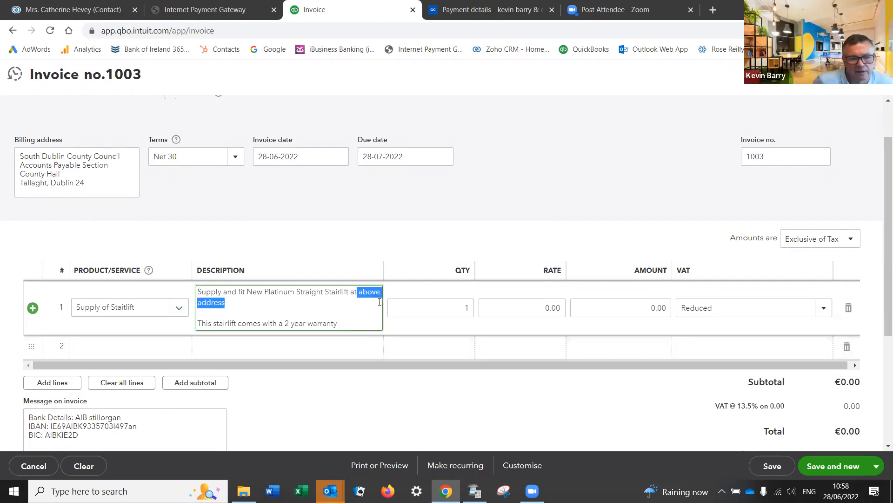
key("BackSpace")
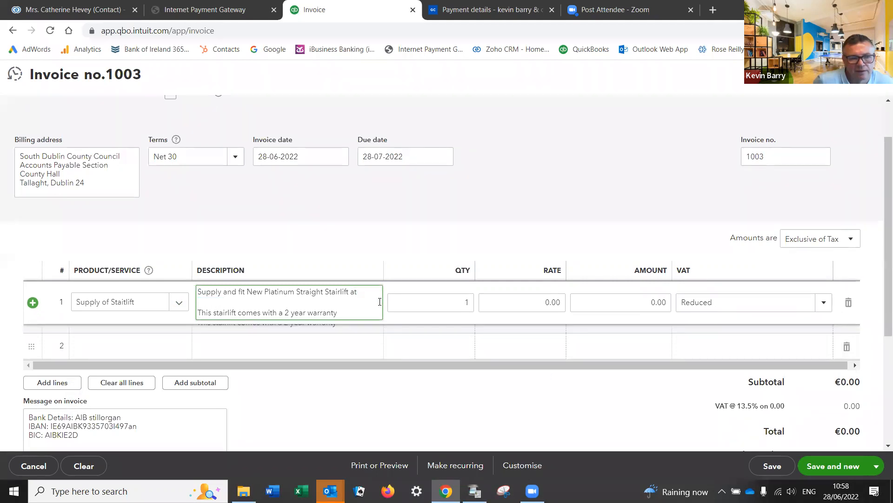
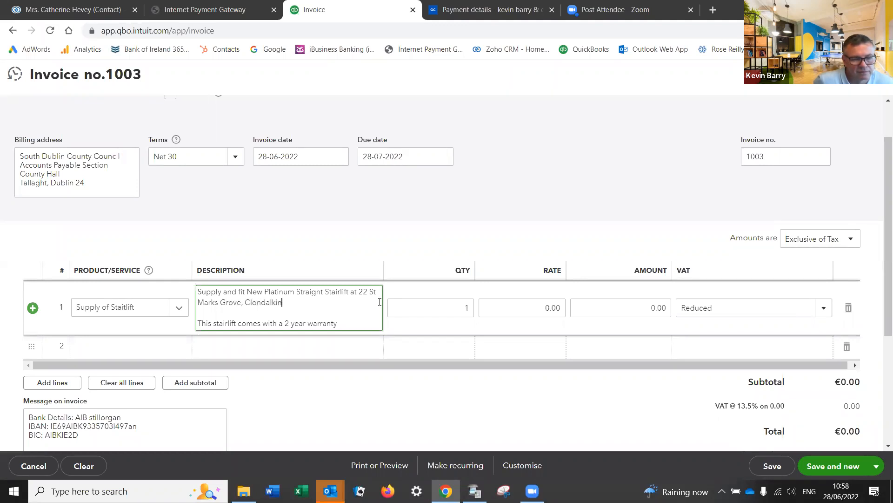
Step: Enter 2,050.00 as the line amount
left_click(634, 308)
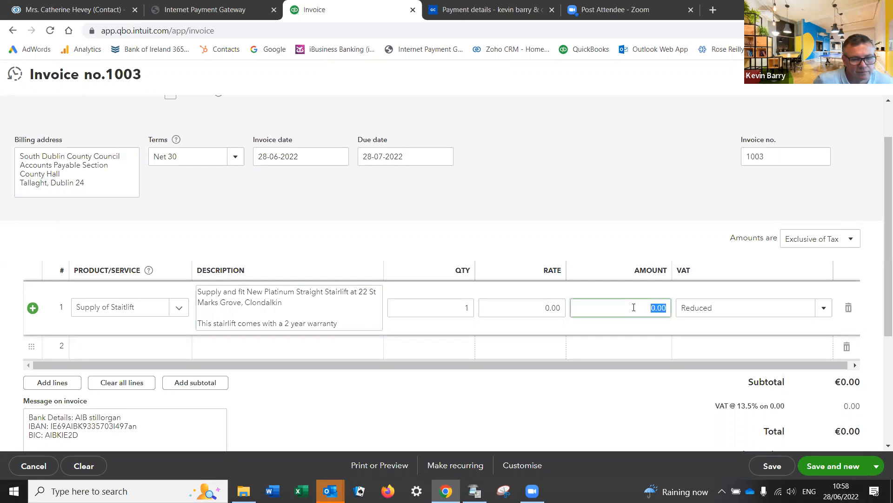
type("2050.")
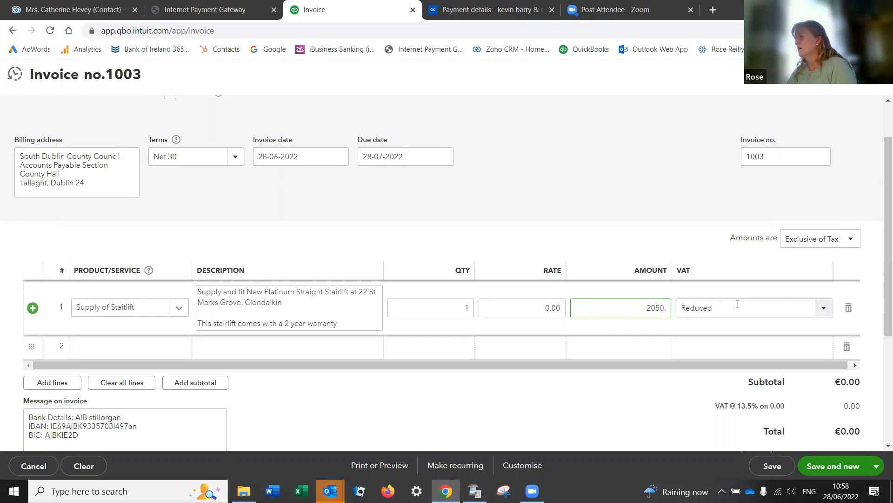
left_click(738, 303)
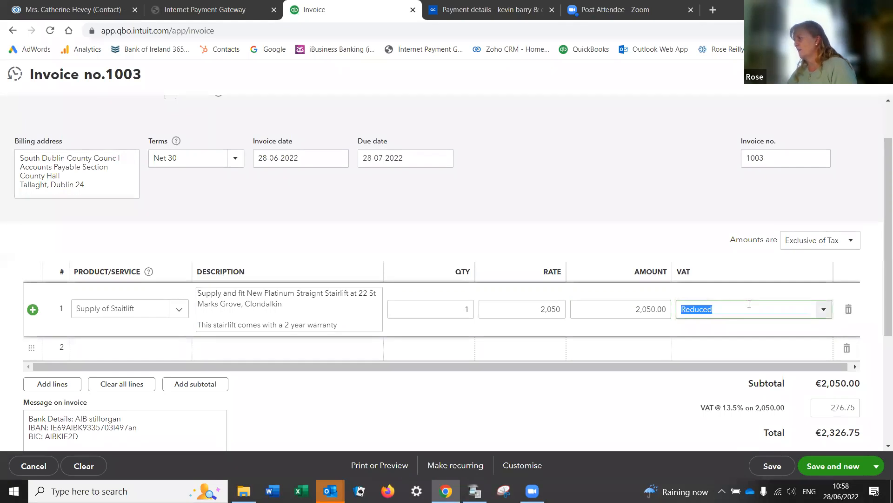
left_click(823, 309)
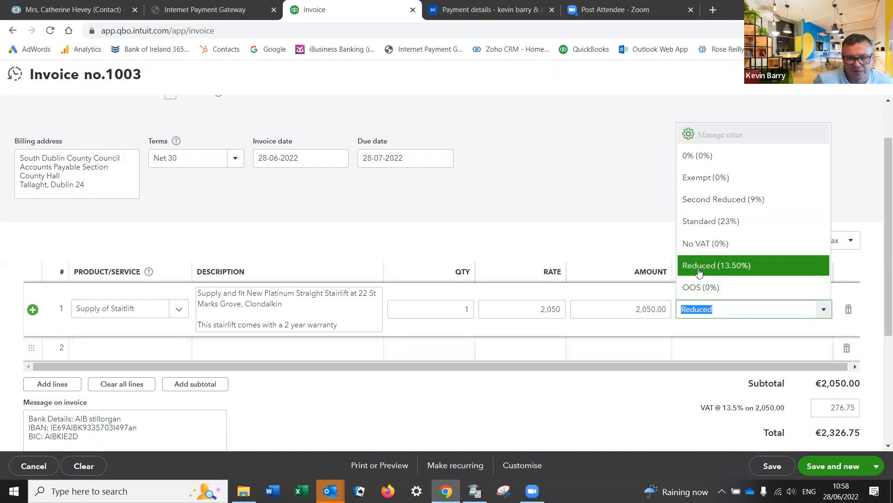
Step: Set the line VAT to 0% for a €2,050.00 total, then save and close invoice 1003
left_click(704, 155)
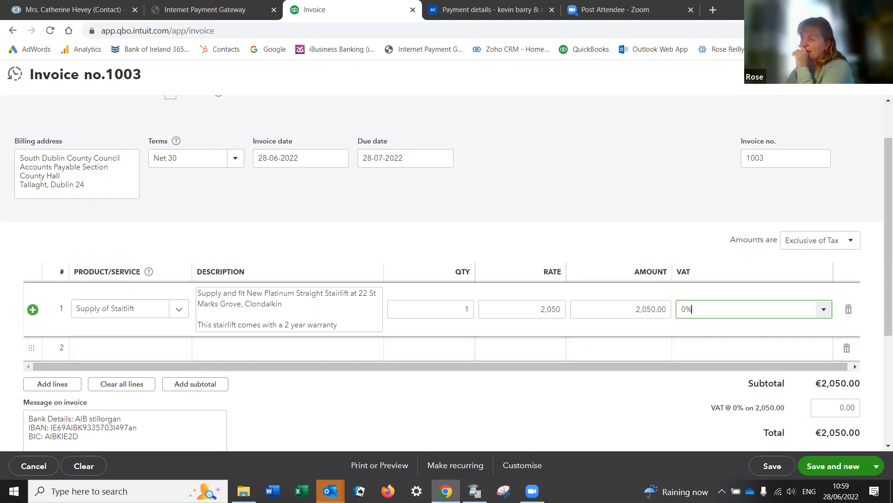
left_click(771, 466)
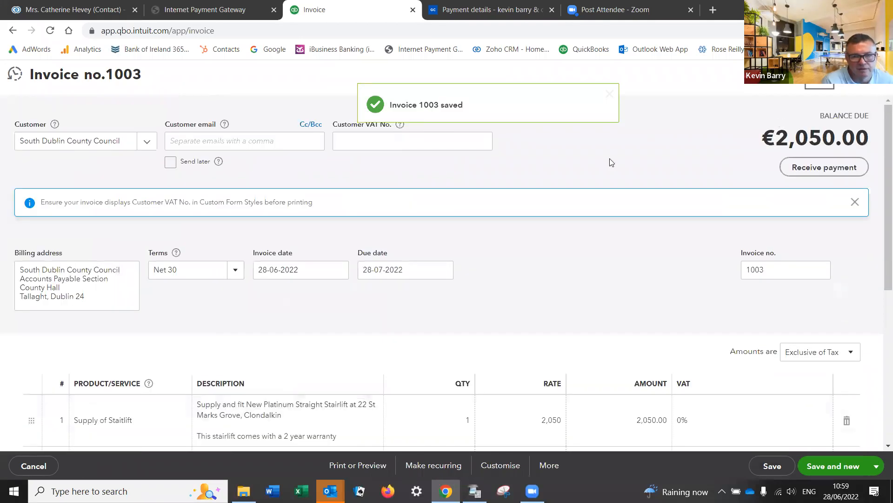
left_click(820, 75)
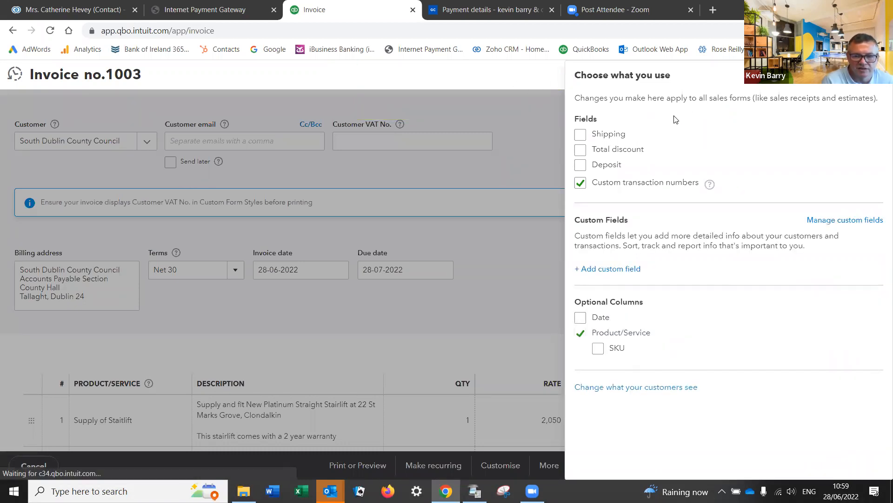
left_click(876, 74)
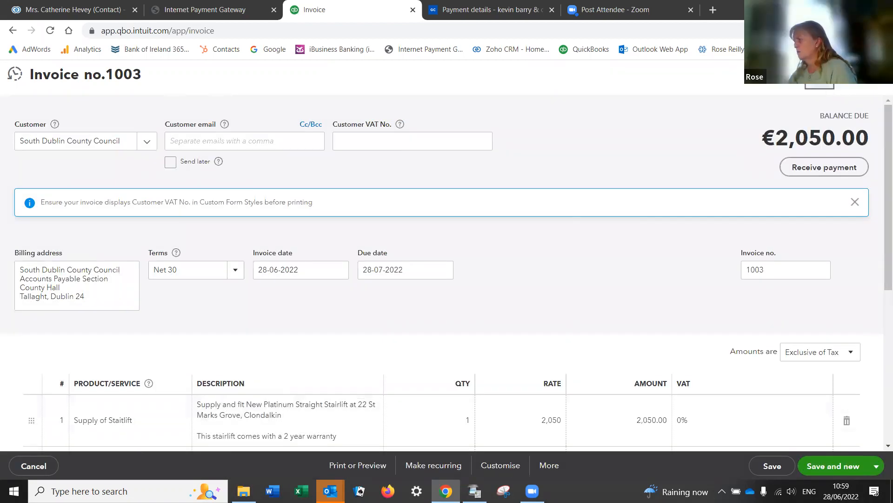
left_click(820, 75)
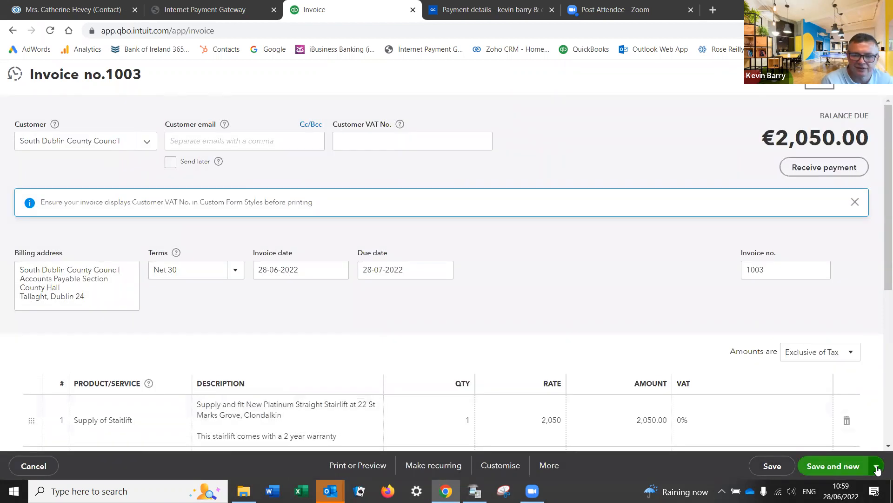
left_click(878, 468)
left_click(804, 392)
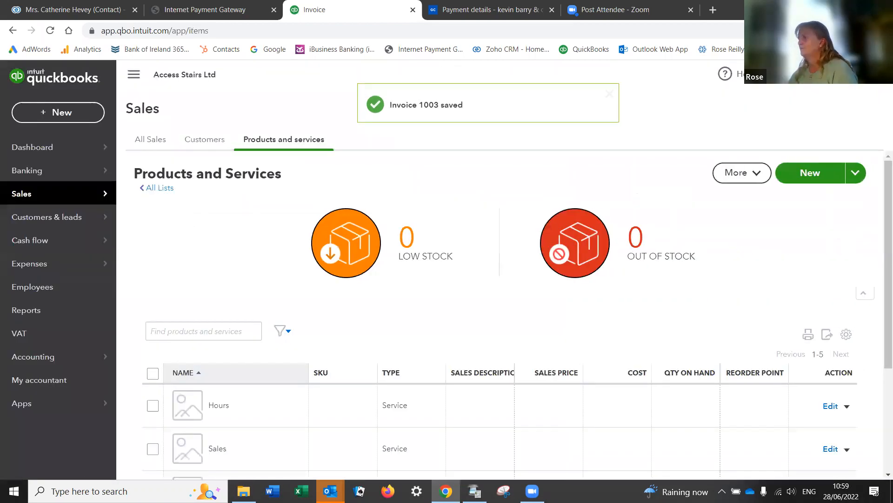
Step: Go to Products and Services via the gear menu and start a new item
left_click(847, 74)
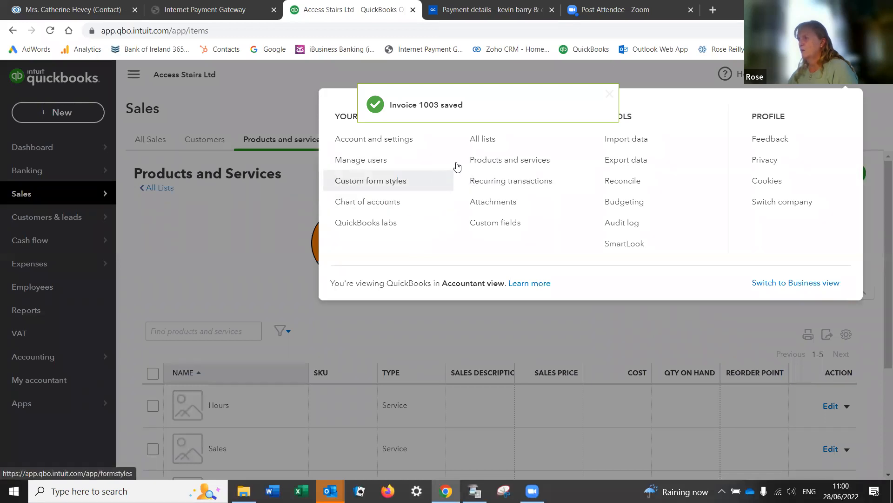
left_click(484, 160)
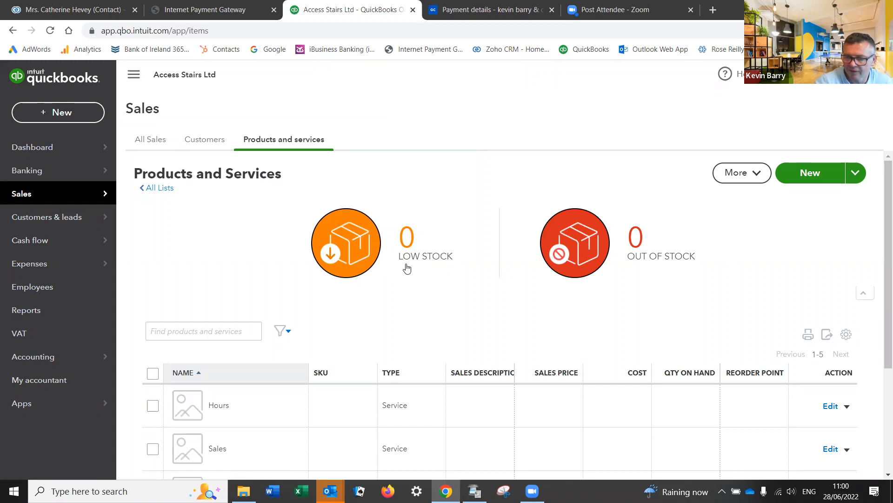
scroll(401, 269, "down", 3)
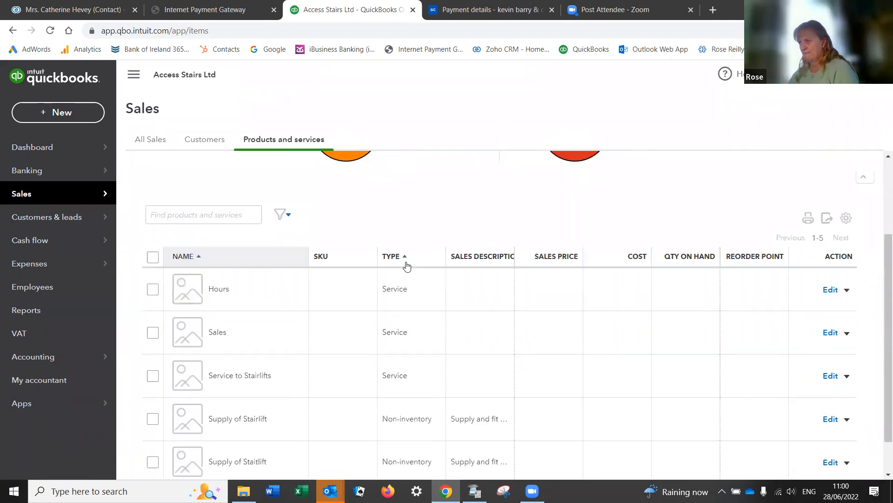
scroll(407, 265, "down", 1)
scroll(407, 265, "up", 3)
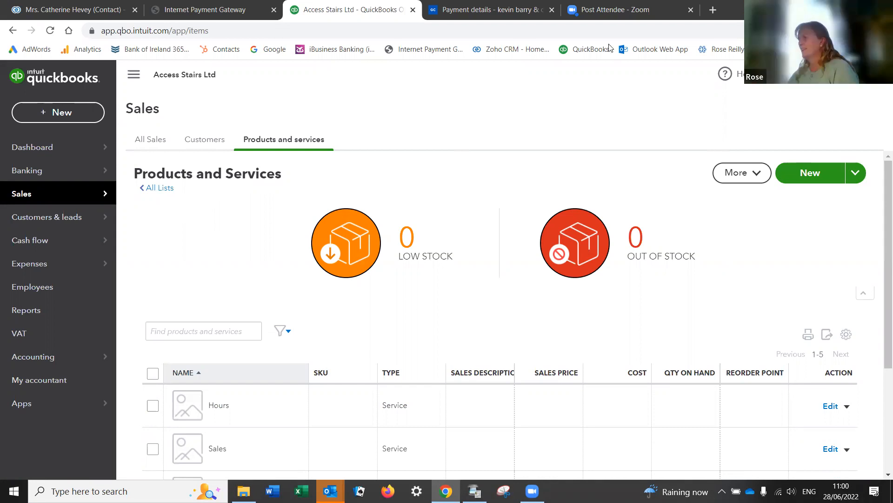
left_click(829, 172)
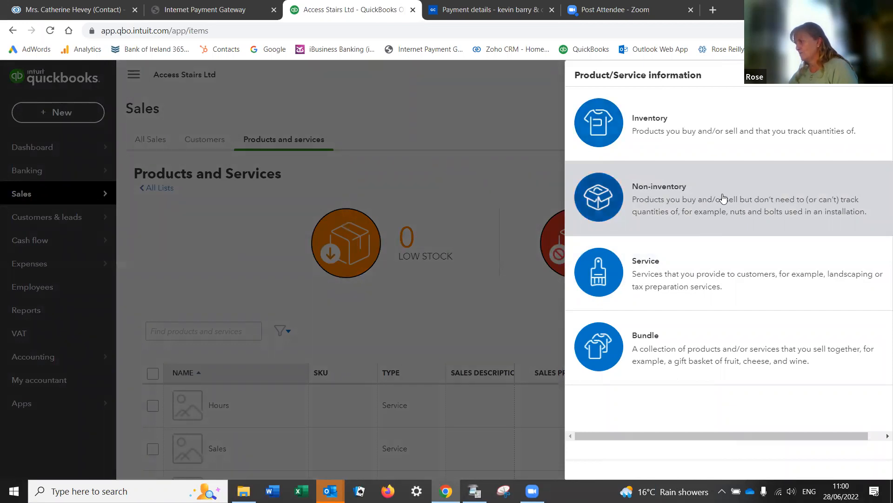
Step: Create a Non-inventory item named Dedicated Power Supply
left_click(723, 198)
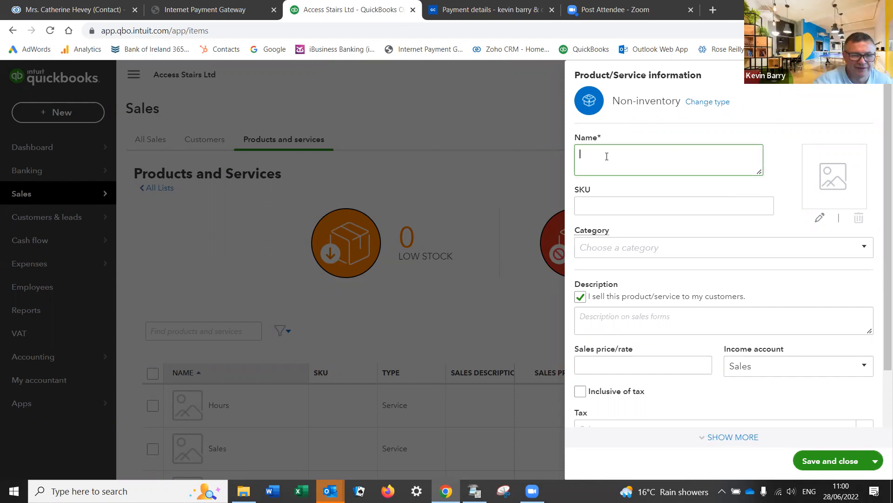
type("Dedicated")
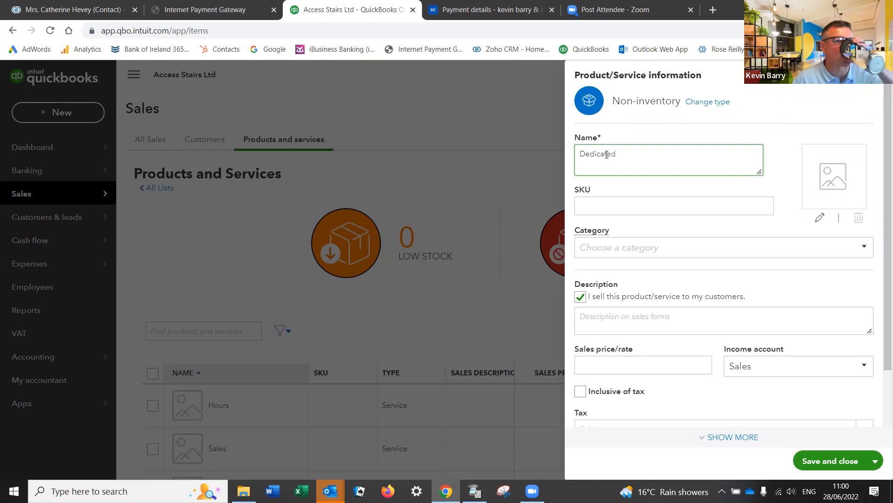
type(" Power Sup")
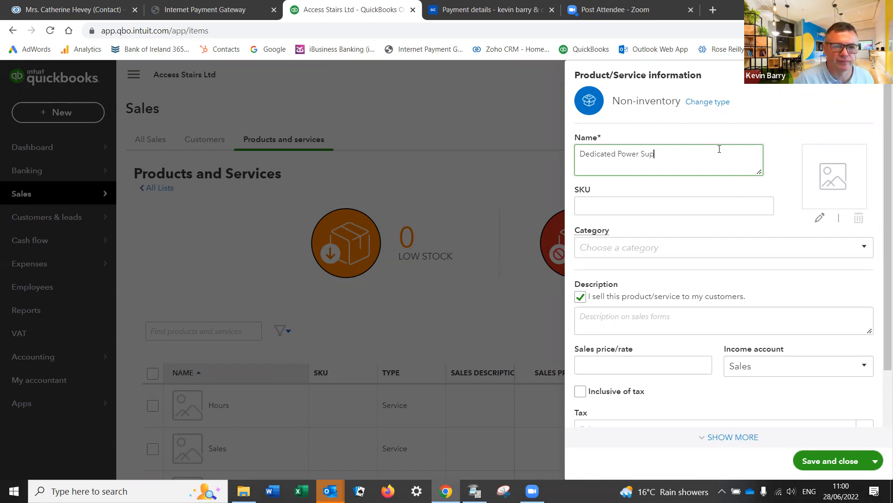
type("ply")
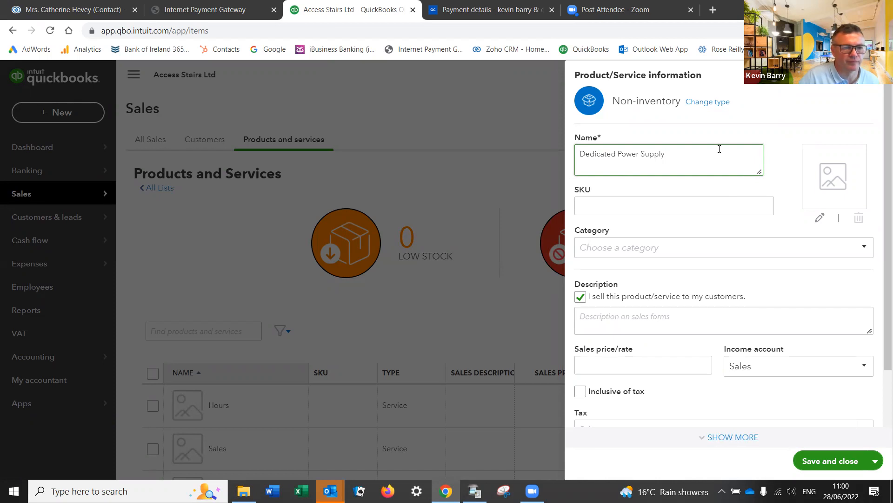
left_click(651, 252)
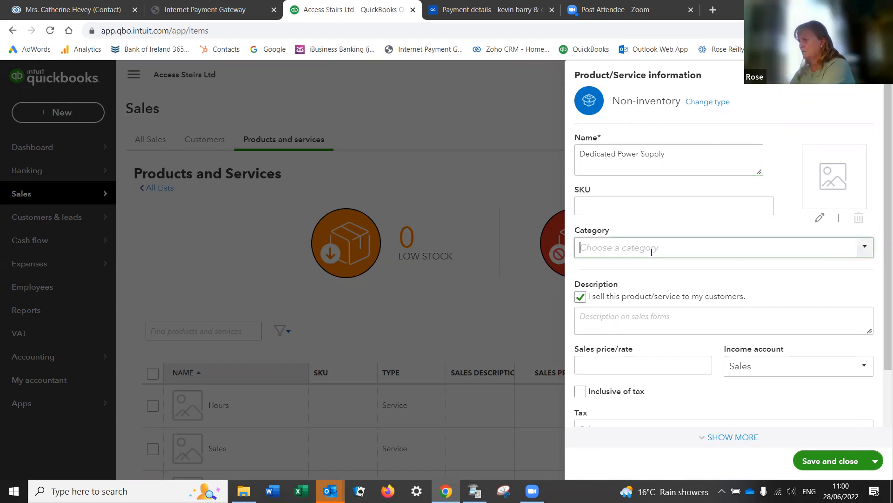
left_click(865, 247)
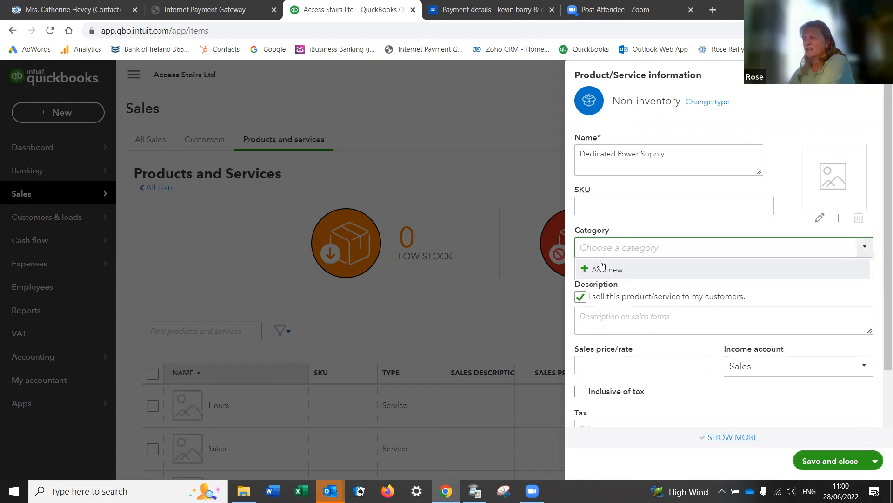
left_click(608, 323)
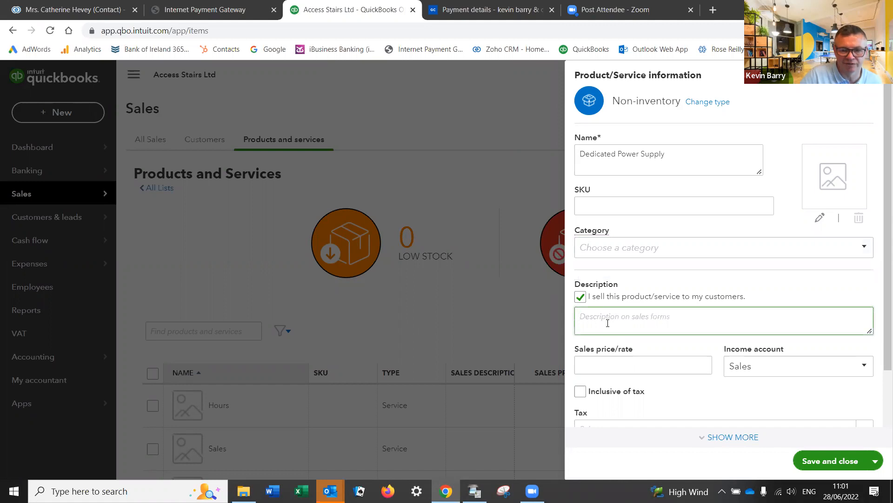
Step: Copy the item name, cutting it back out of Category where it was mistakenly pasted
left_click(668, 155)
left_click_drag(665, 155, 581, 155)
key("ctrl+c")
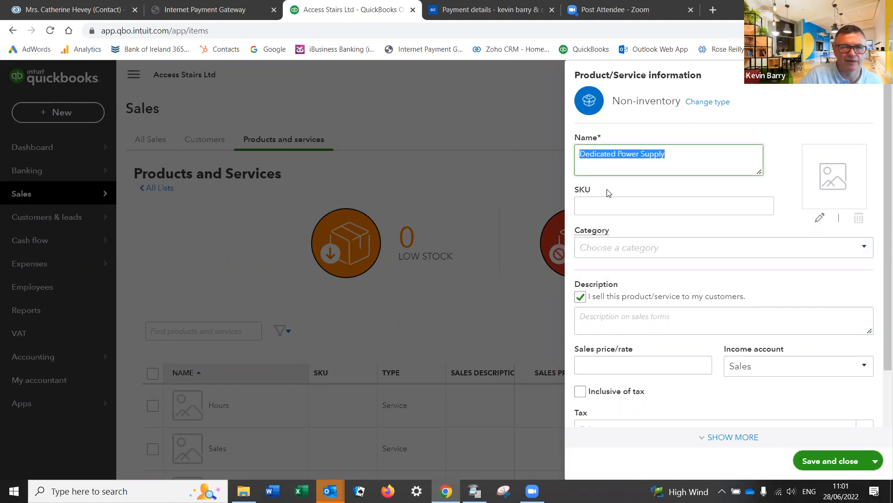
left_click(590, 246)
key("ctrl+v")
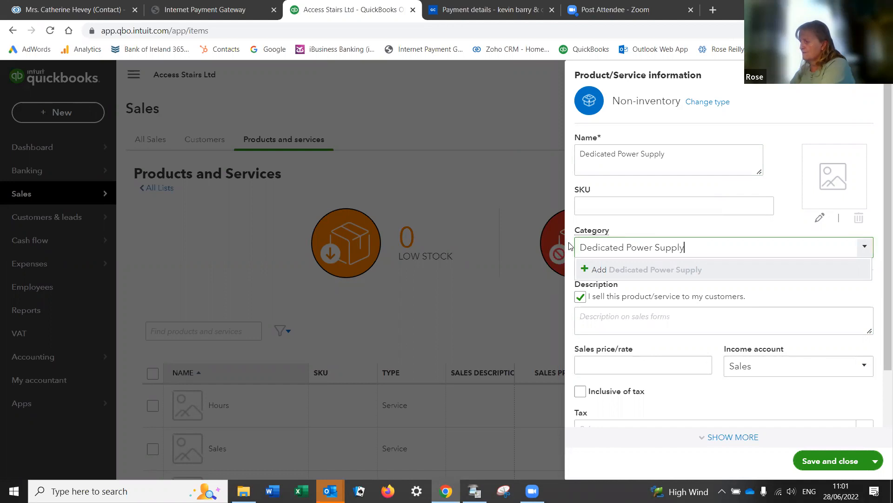
left_click_drag(699, 248, 565, 256)
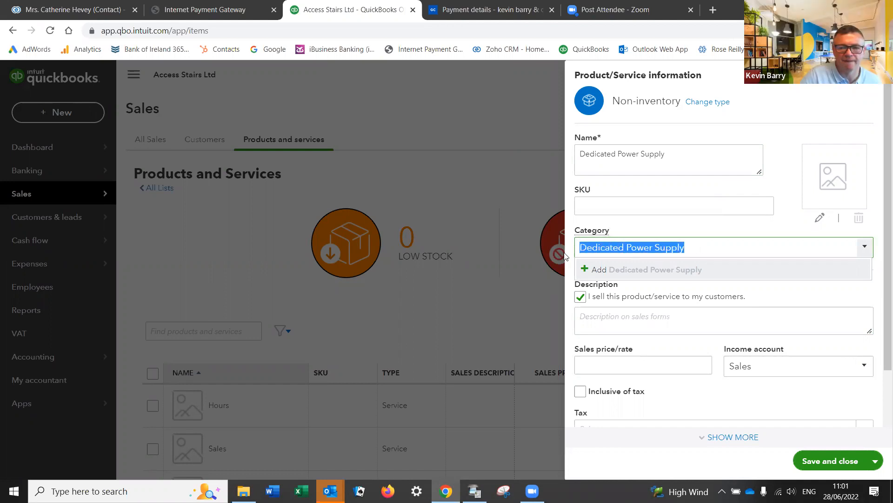
right_click(601, 243)
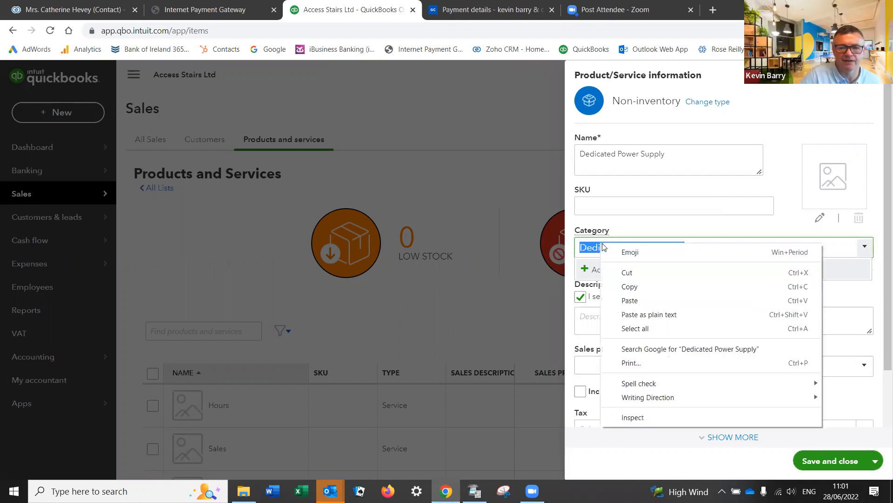
left_click(626, 272)
Step: Paste 'Dedicated Power Supply' as the sales description and save the item
left_click(606, 326)
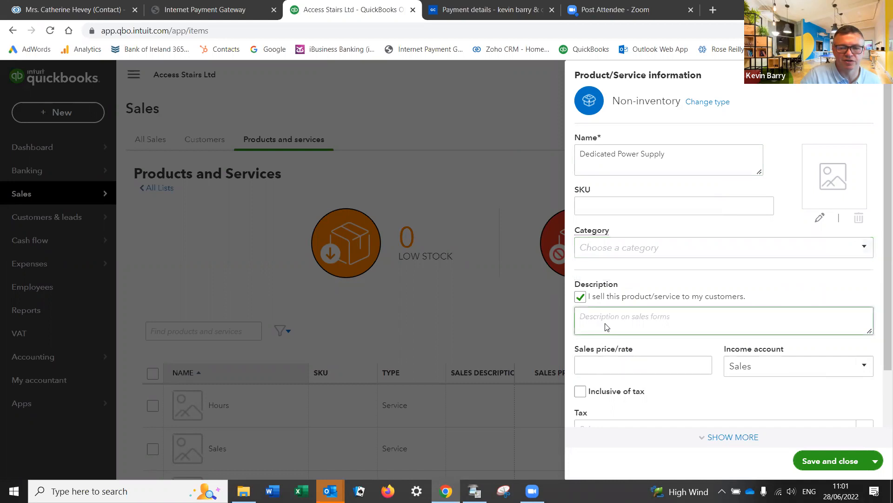
right_click(607, 327)
left_click(649, 248)
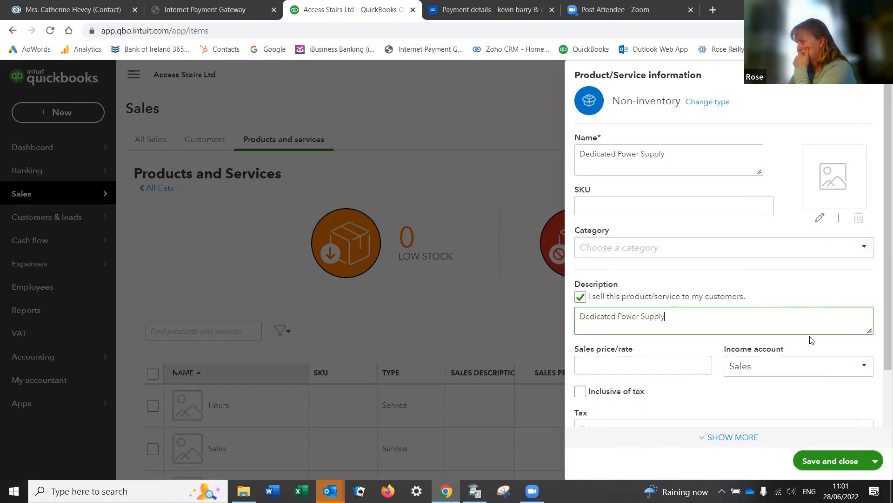
scroll(843, 344, "down", 2)
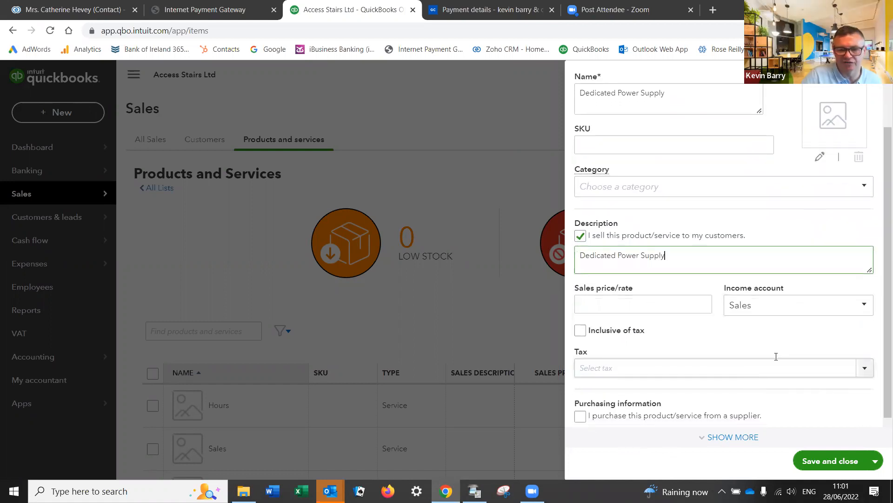
scroll(776, 356, "down", 1)
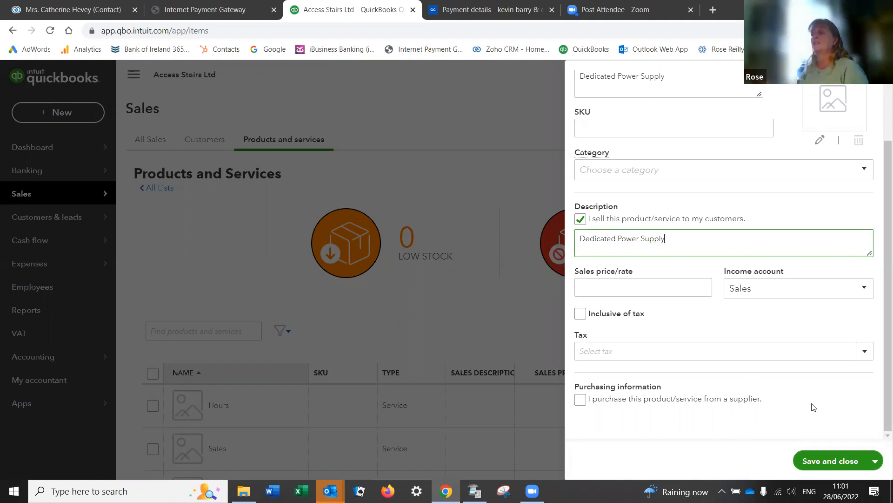
left_click(842, 462)
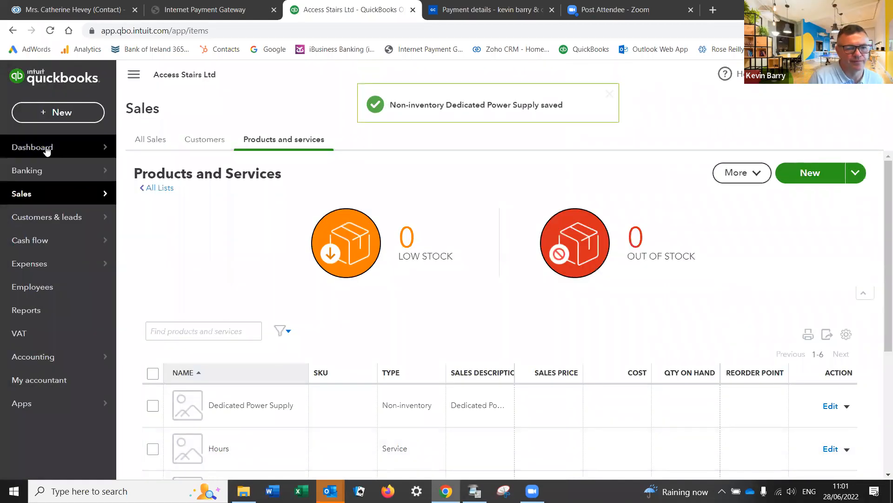
Step: Reopen invoice 1003 from the recent invoices list
mouse_move(17, 171)
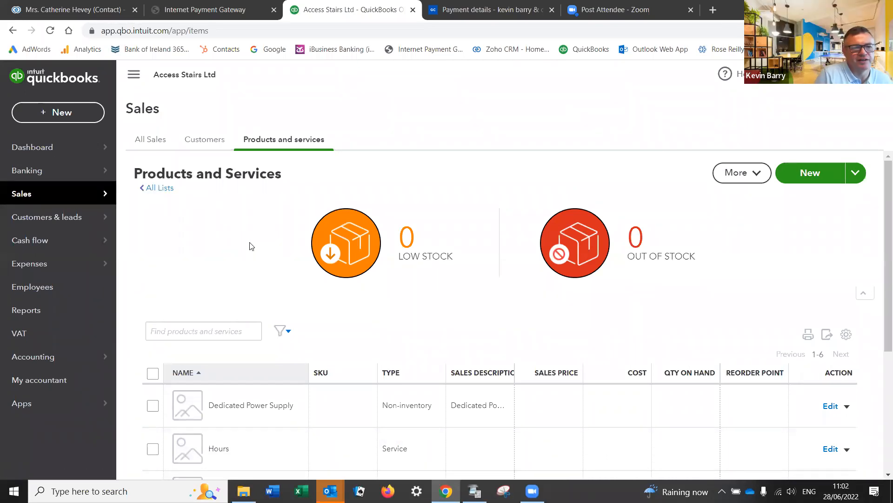
left_click(54, 114)
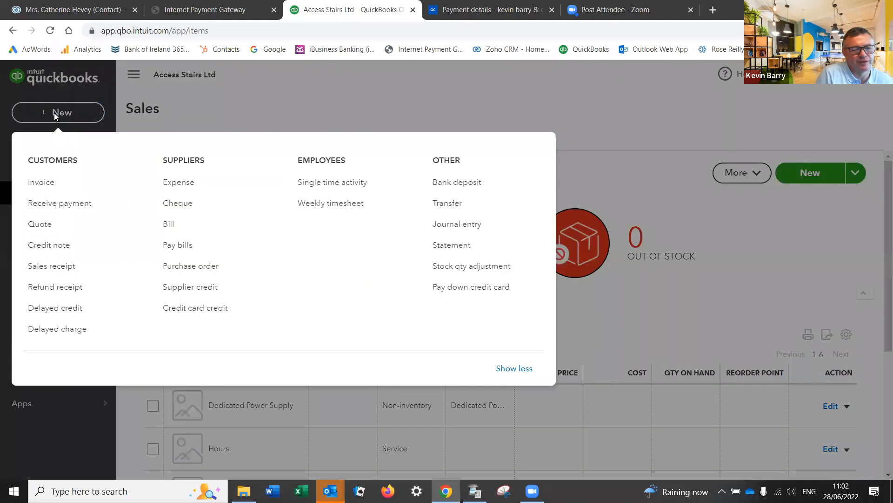
left_click(50, 185)
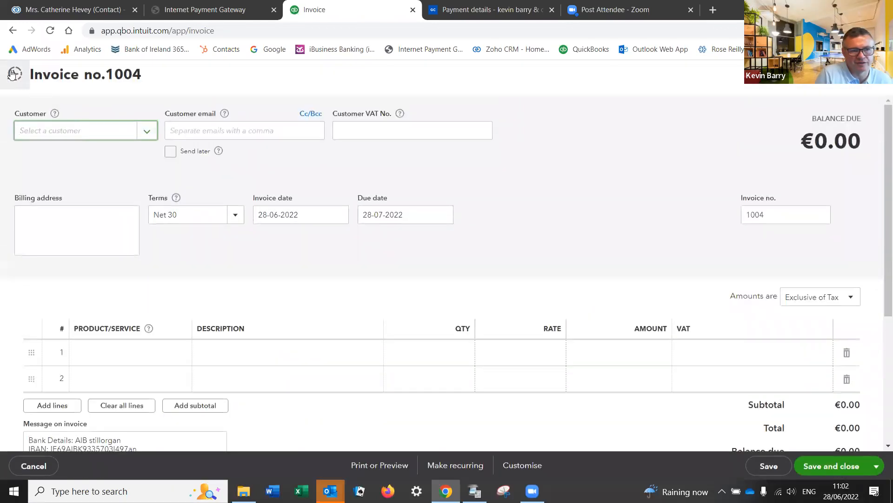
left_click(13, 74)
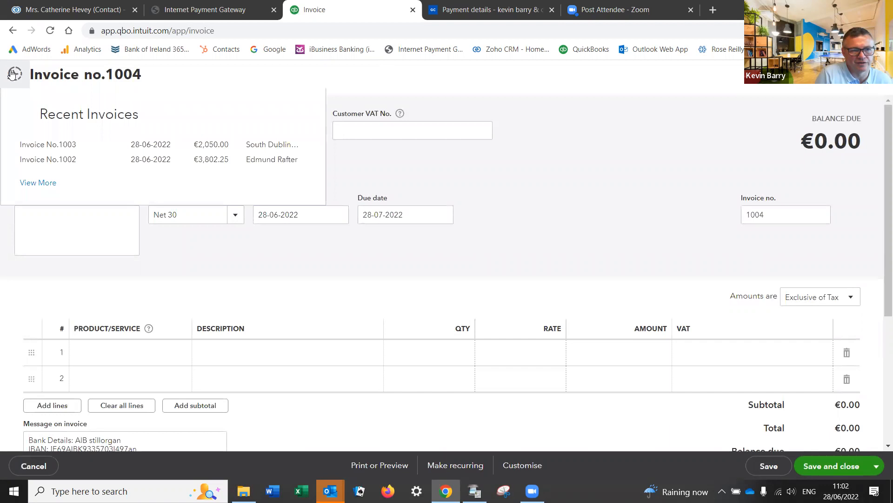
left_click(43, 148)
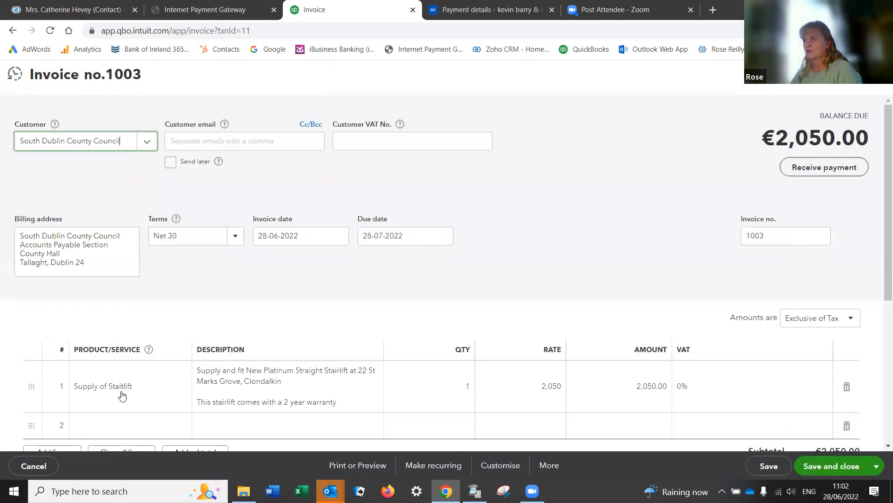
Step: Start the second line by typing 'de' to find Dedicated Power Supply
scroll(112, 409, "down", 3)
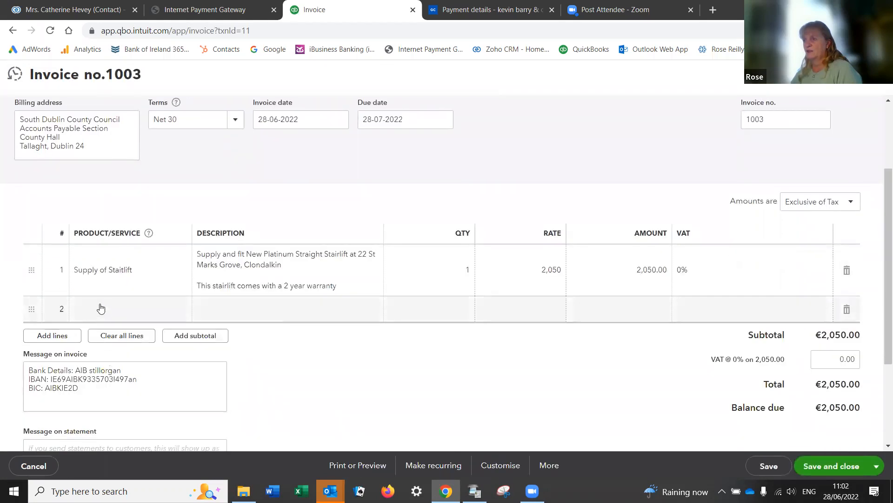
left_click(101, 309)
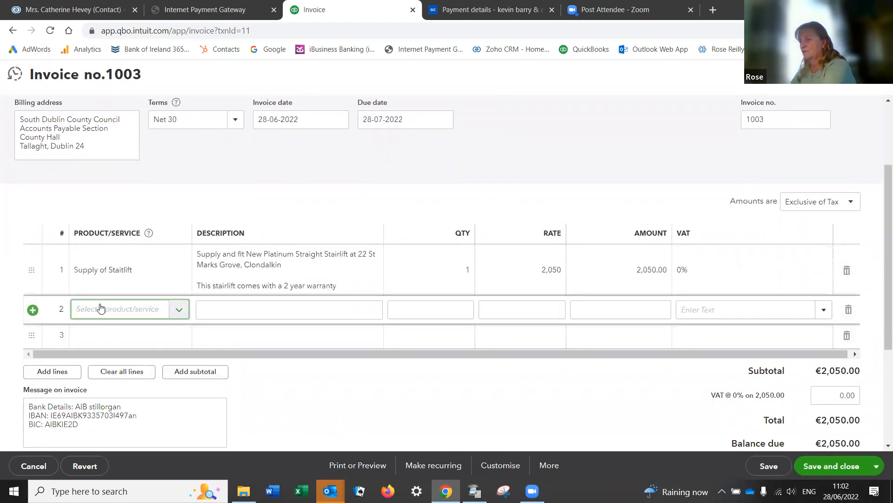
type("de")
left_click(179, 310)
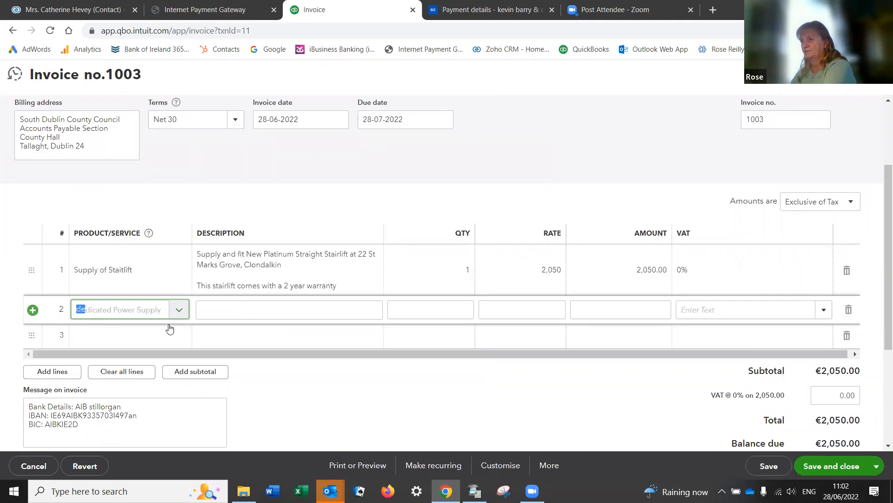
Step: Put Dedicated Power Supply on line 2 at a rate of 250.00
left_click(146, 313)
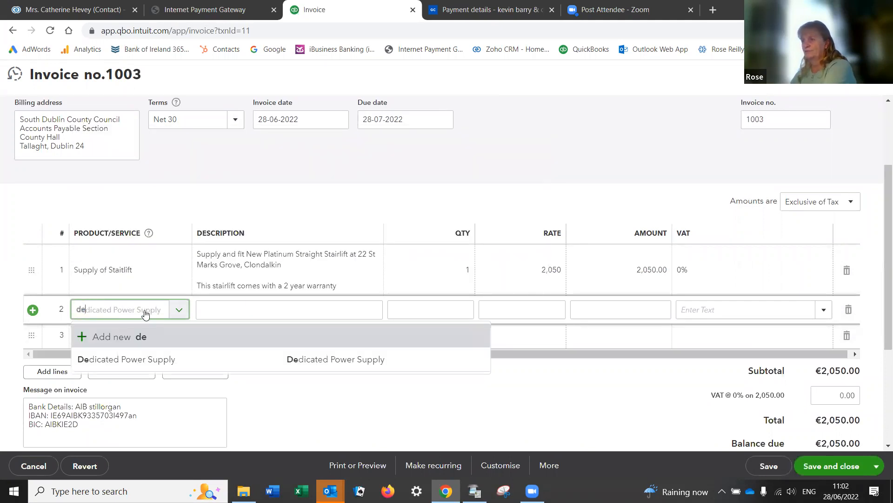
left_click(126, 358)
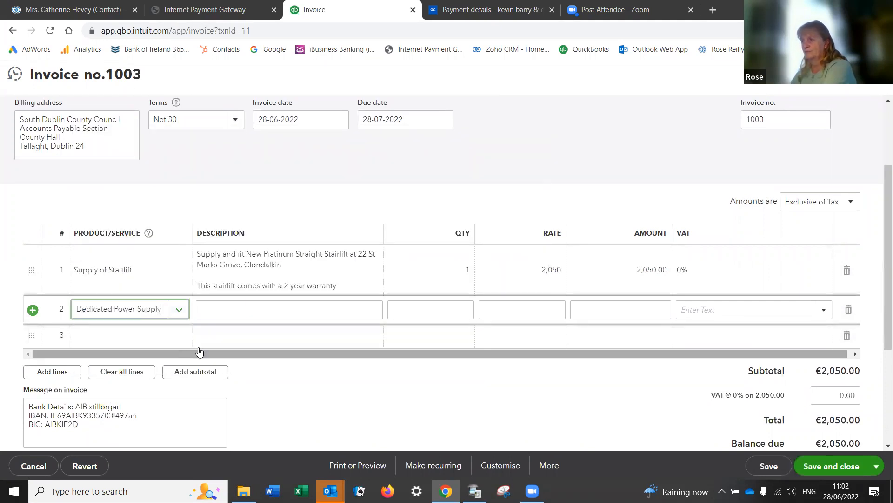
left_click(533, 308)
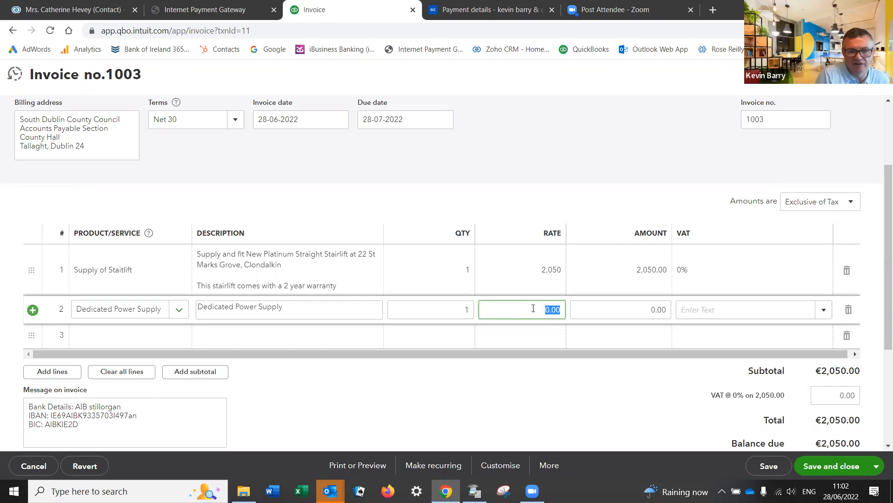
type("250.00")
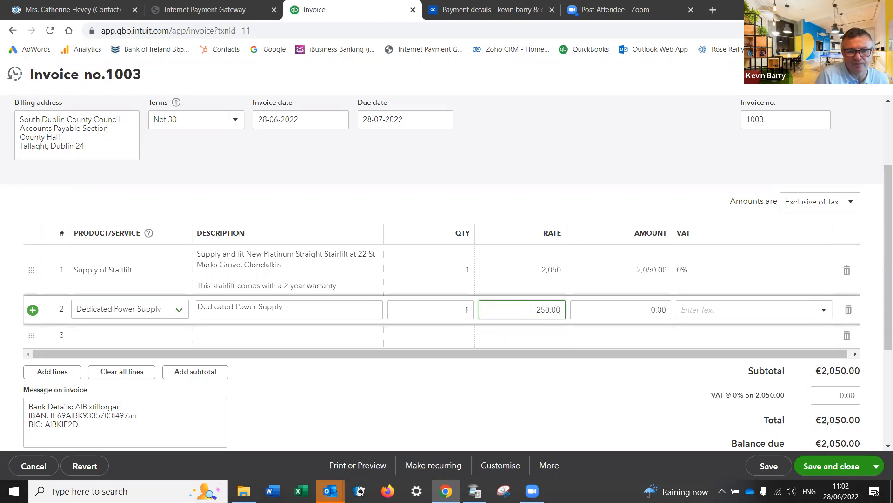
key("Tab")
Step: Set line 2's VAT to 0%, then save invoice 1003 and open its print preview
scroll(729, 334, "down", 3)
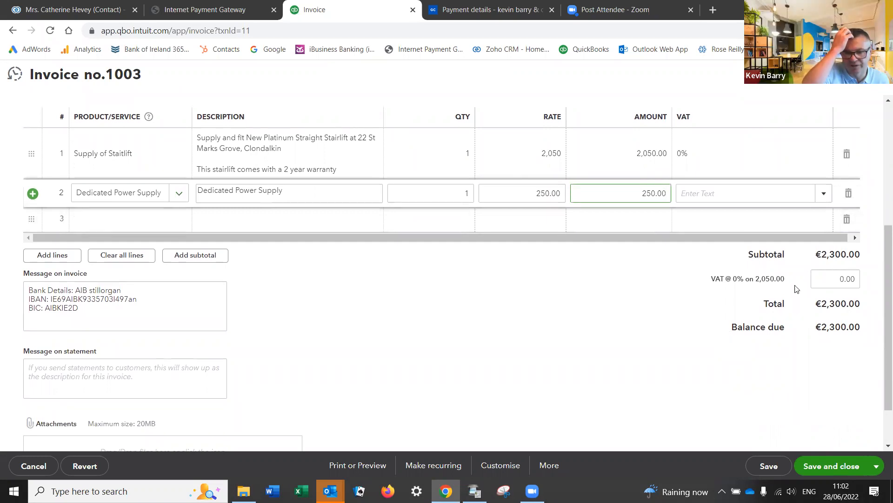
left_click(823, 193)
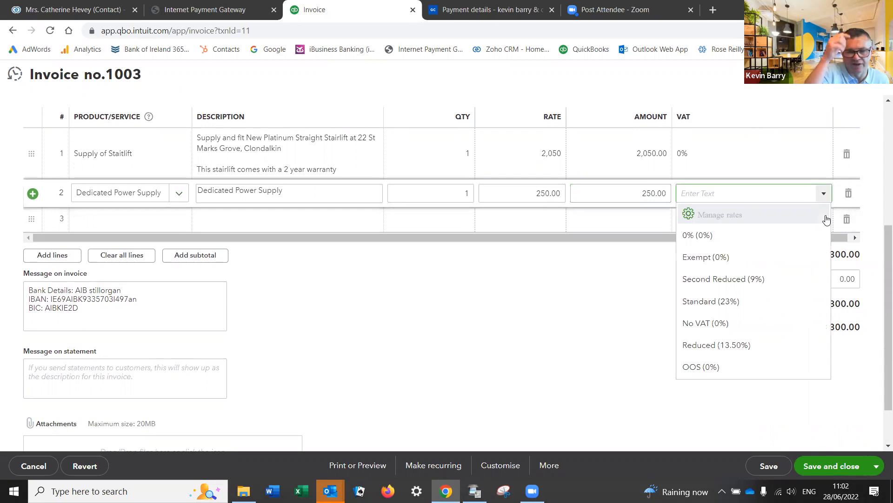
left_click(693, 235)
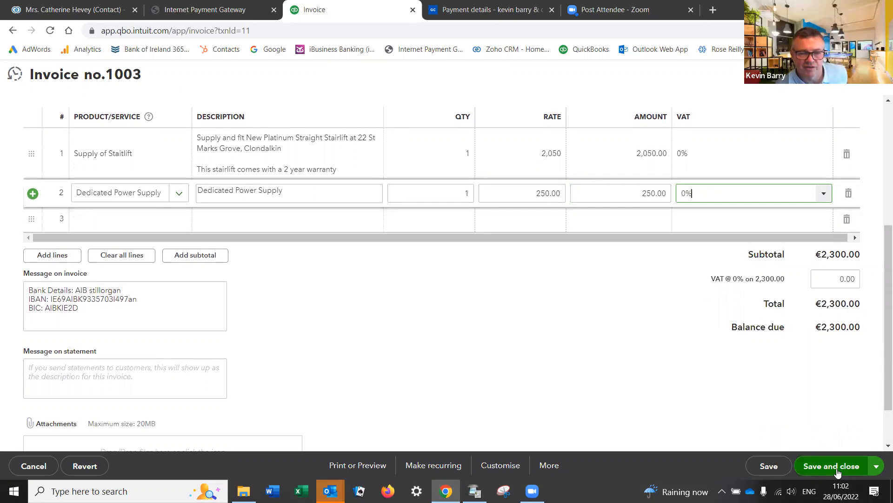
left_click(350, 471)
left_click(345, 411)
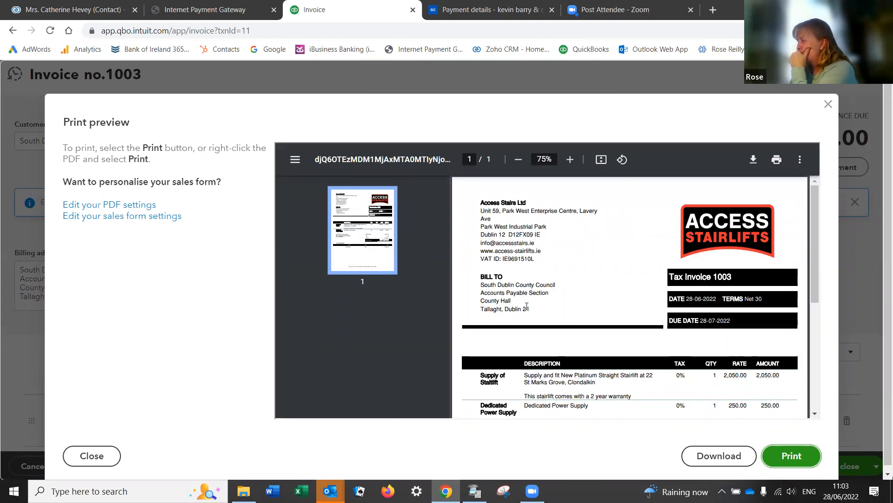
Step: Close the print preview and save and close invoice 1003
scroll(526, 306, "down", 2)
scroll(527, 306, "down", 1)
scroll(527, 305, "up", 4)
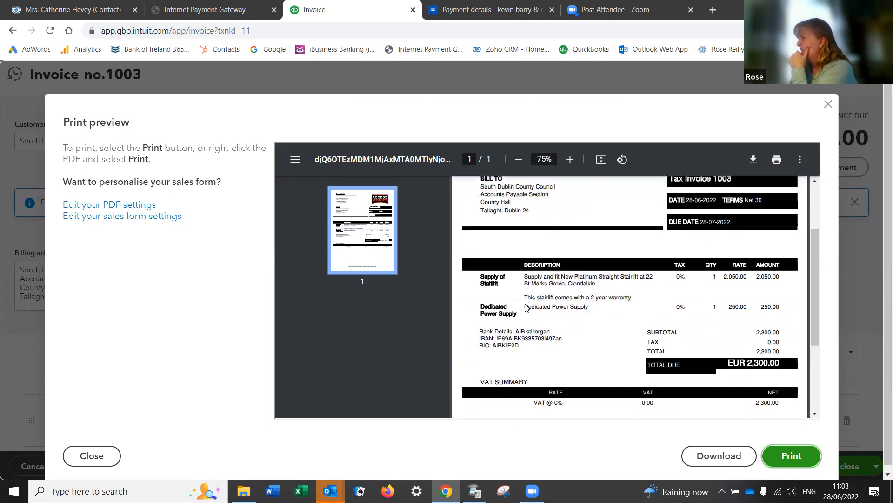
left_click(826, 104)
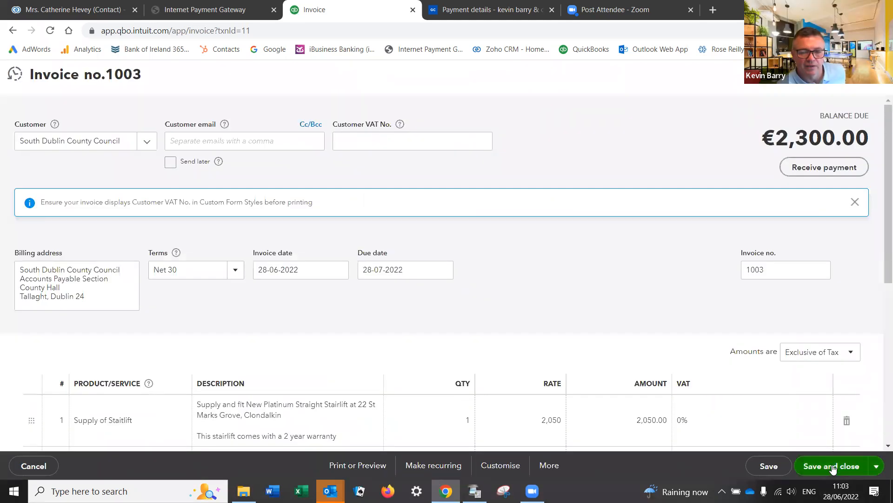
left_click(832, 467)
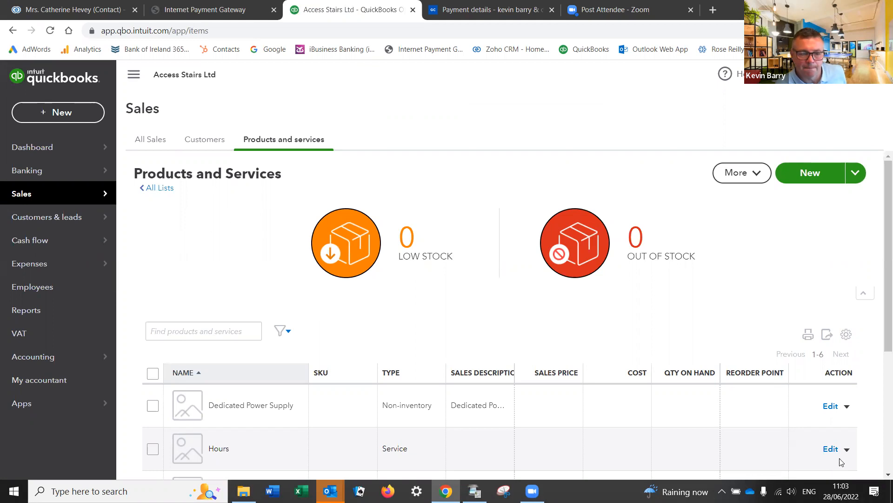
Step: Return to the dashboard's business overview
left_click(32, 147)
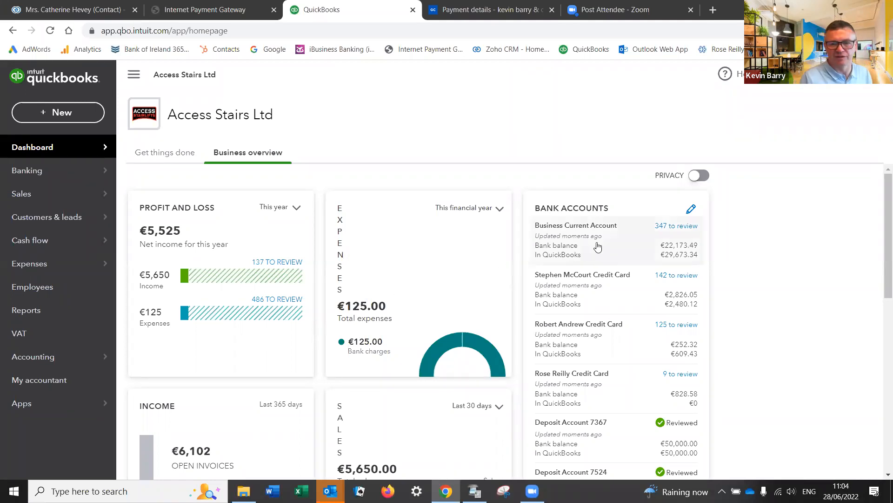
Step: Match the €3,802.25 deposit of 09-06-2022 in Business Current Account to invoice 1002
left_click(665, 226)
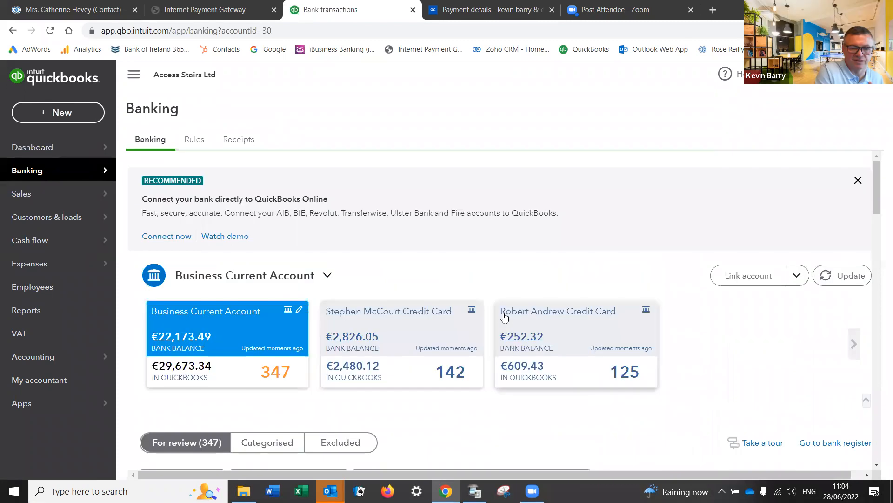
scroll(521, 396, "down", 5)
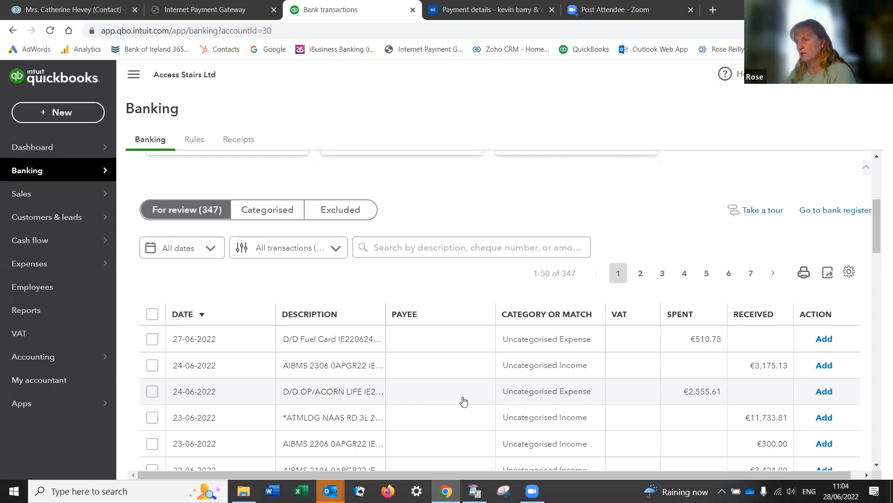
scroll(460, 401, "down", 9)
scroll(463, 401, "down", 7)
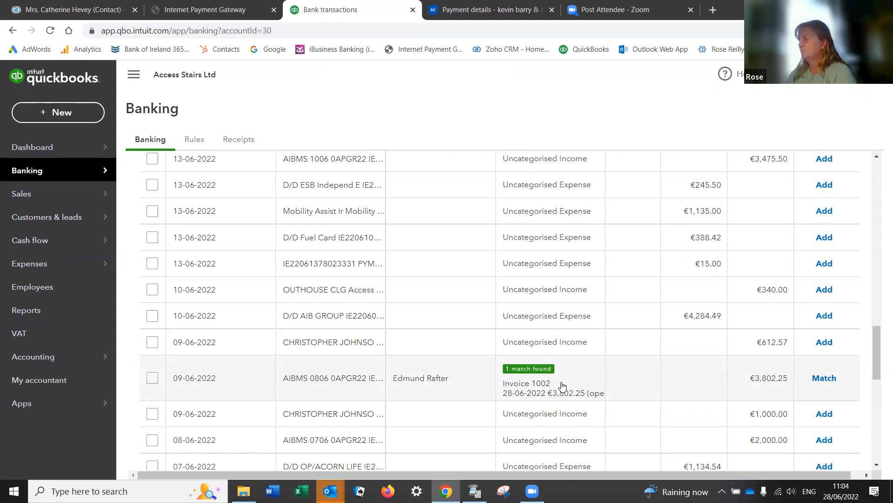
left_click(817, 379)
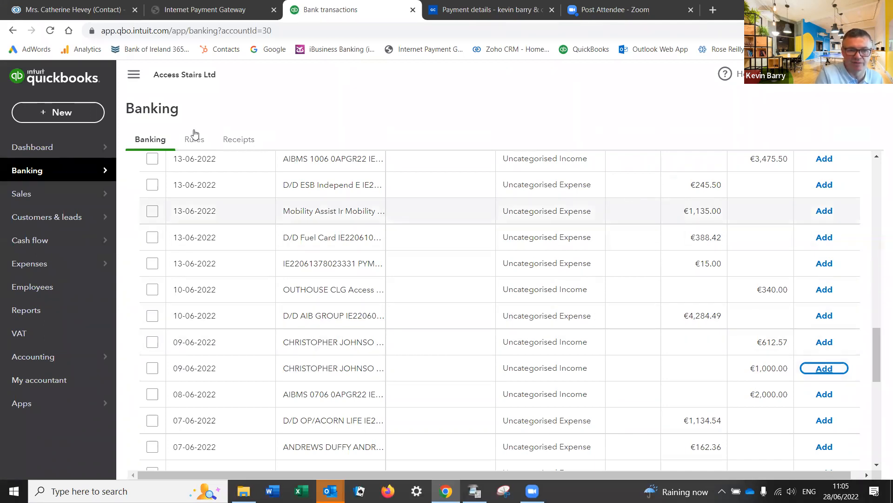
left_click(58, 113)
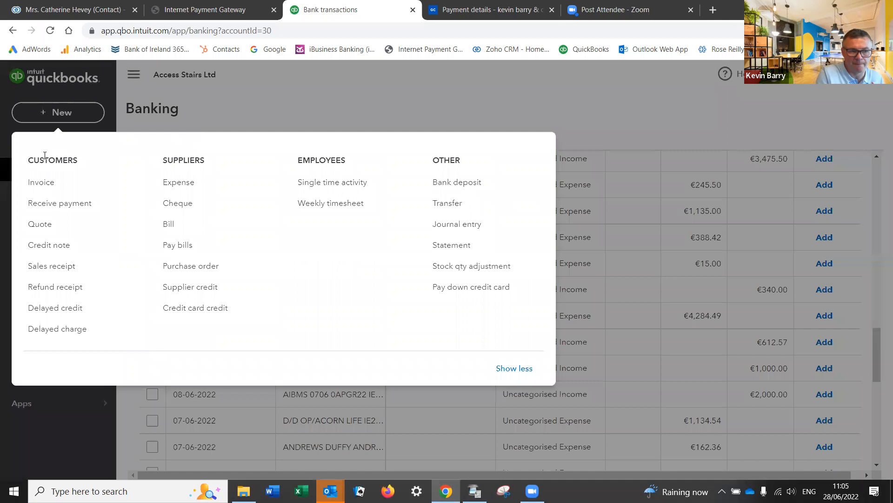
Step: Open invoice 1002 from recent invoices and open its €3,802.25 payment dated 09-06-2022
left_click(40, 182)
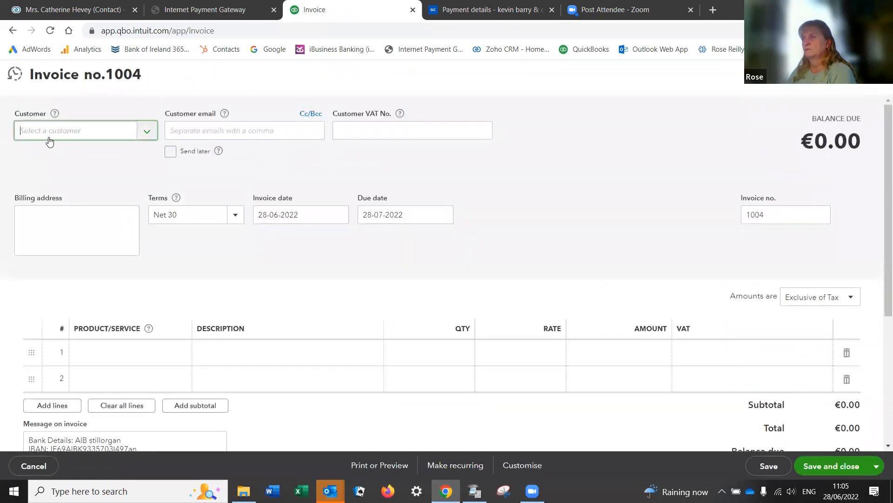
left_click(16, 75)
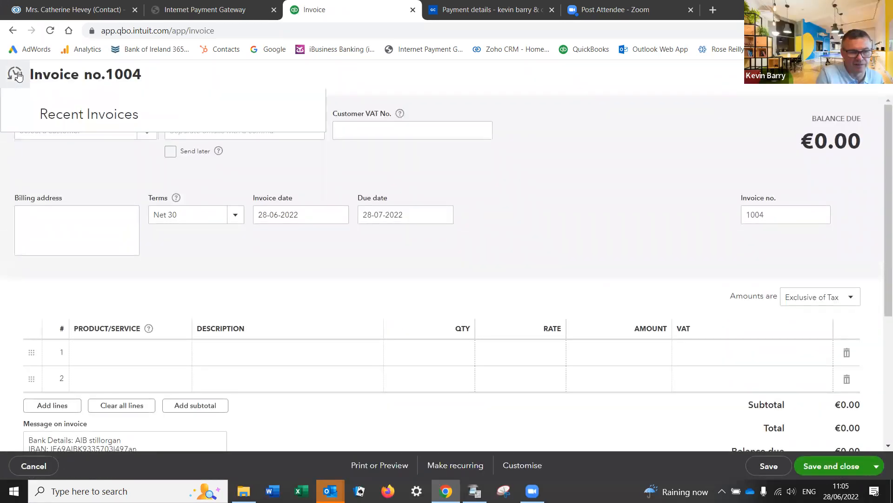
left_click(71, 151)
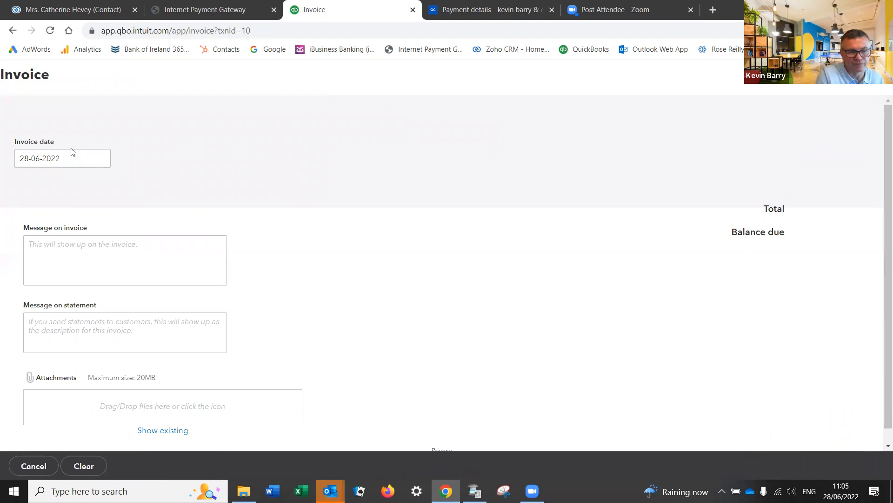
scroll(575, 359, "down", 4)
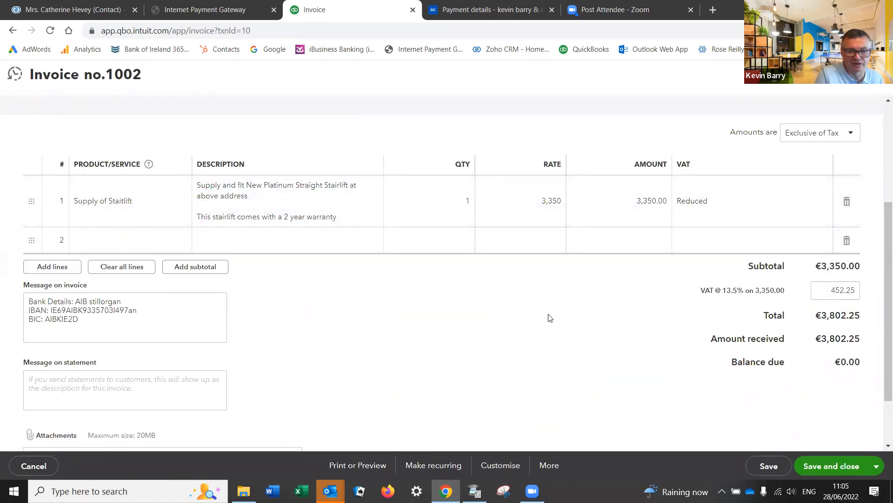
scroll(567, 307, "up", 4)
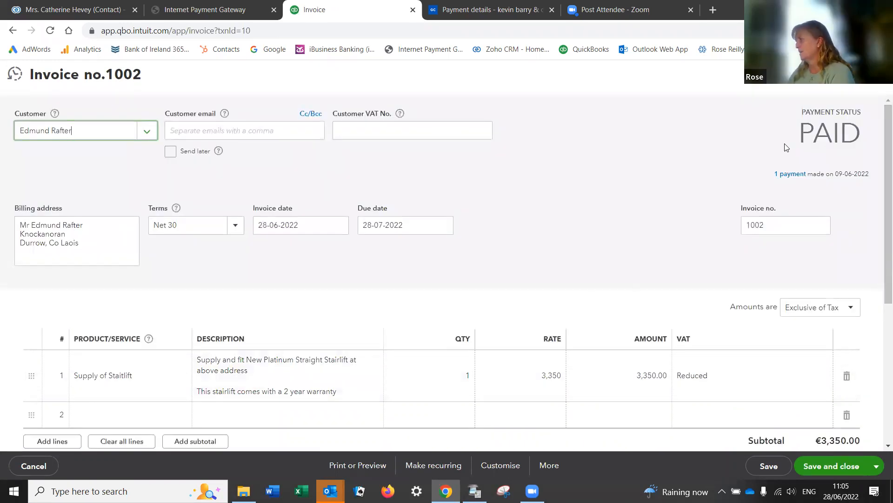
scroll(731, 248, "down", 1)
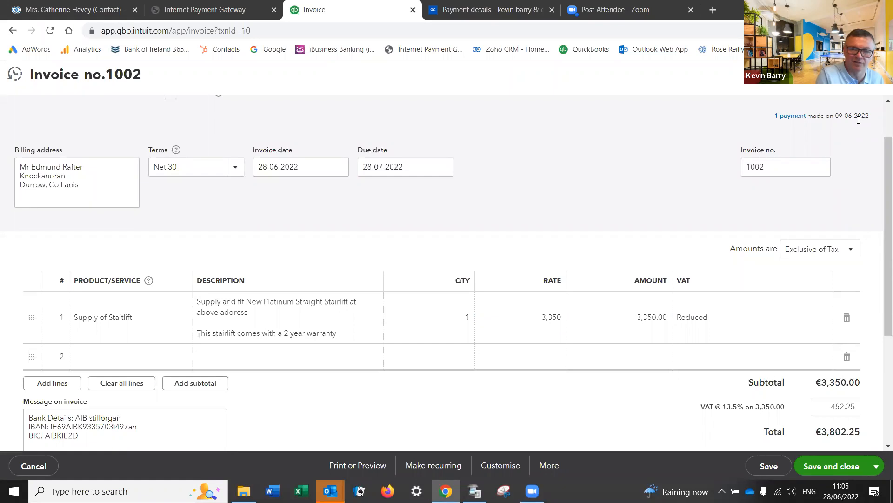
left_click(787, 120)
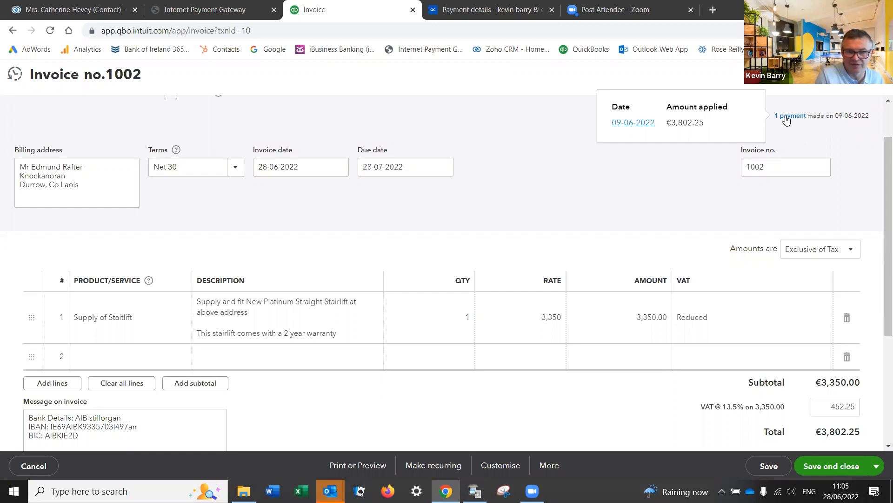
left_click(636, 126)
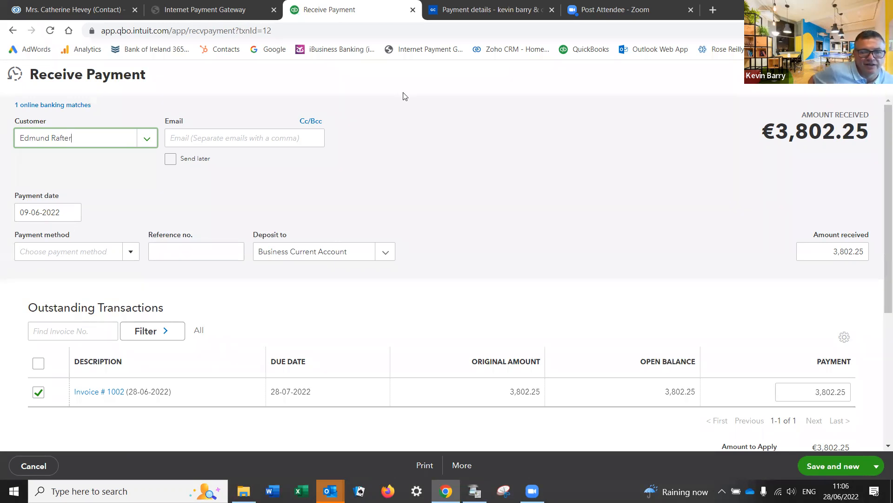
Step: Save and close the €3,802.25 received payment and return to the dashboard
left_click(876, 464)
left_click(814, 425)
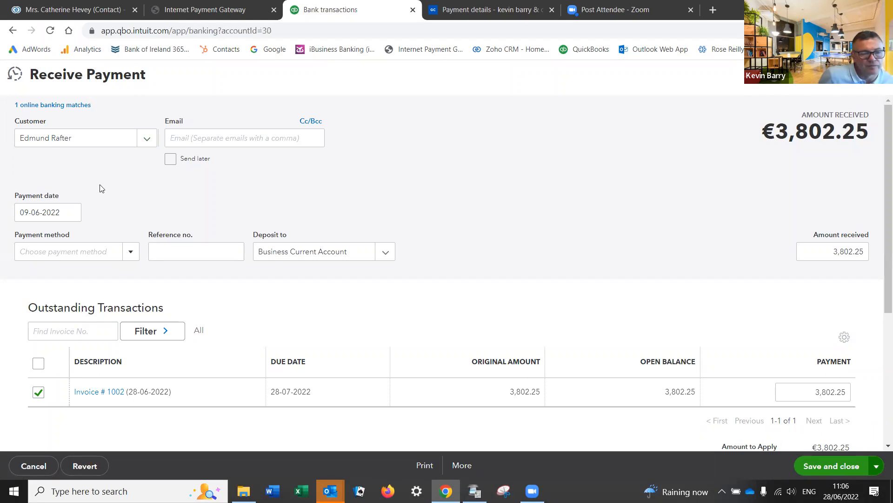
left_click(823, 466)
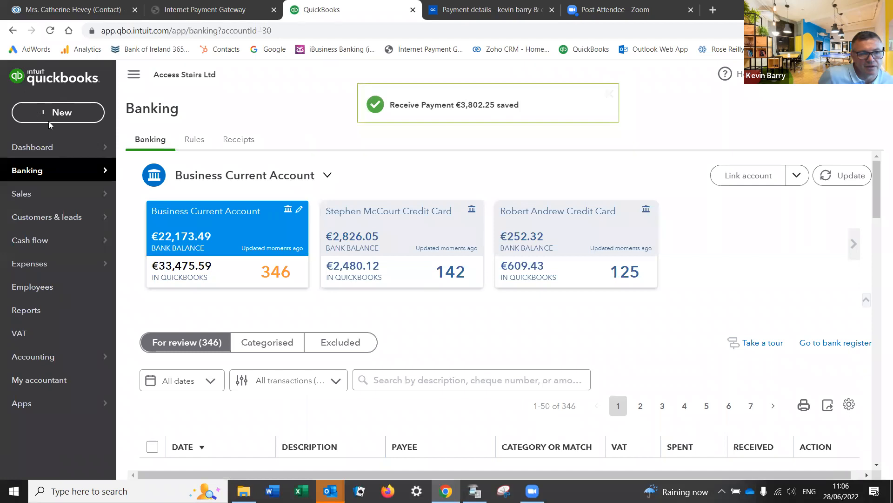
left_click(45, 149)
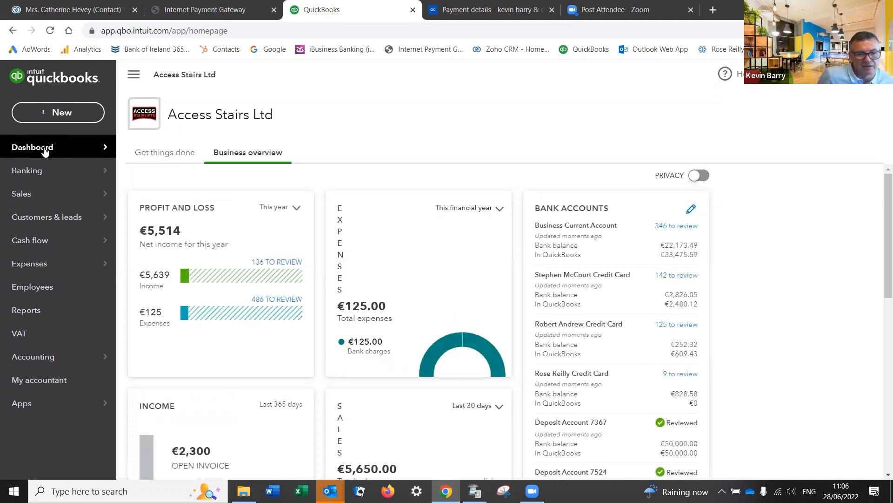
scroll(229, 189, "down", 4)
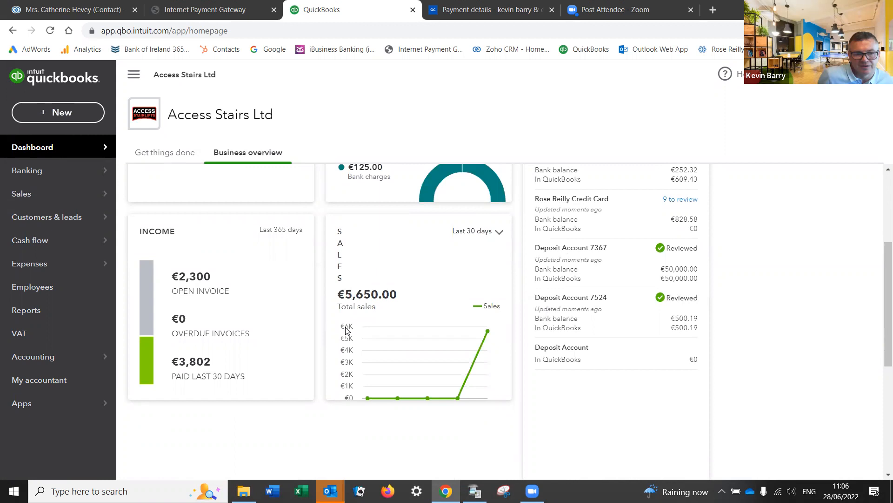
scroll(346, 330, "up", 3)
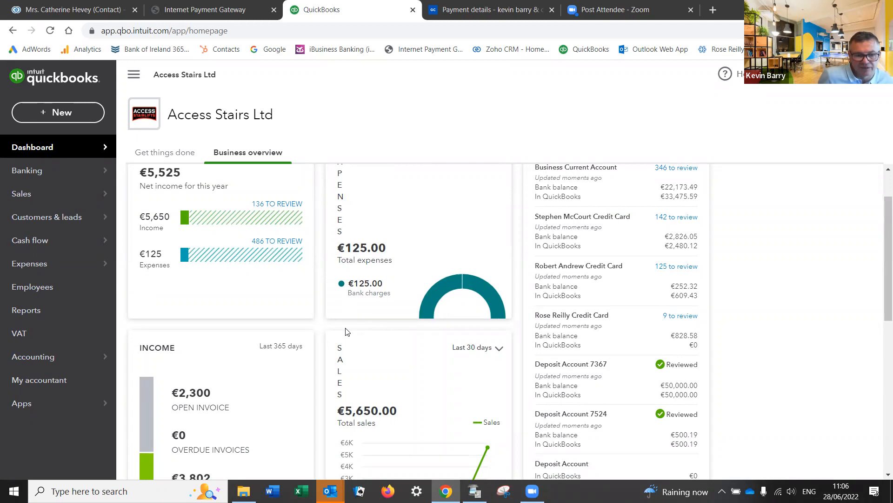
scroll(346, 331, "up", 2)
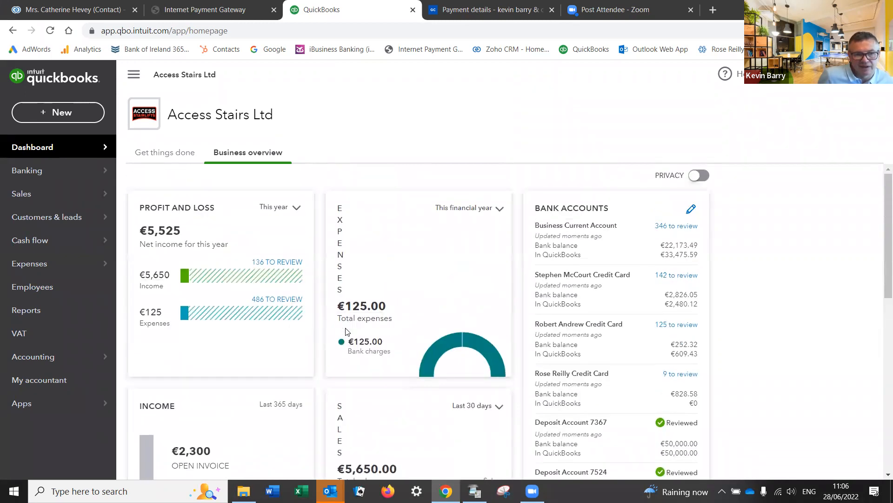
scroll(345, 331, "down", 2)
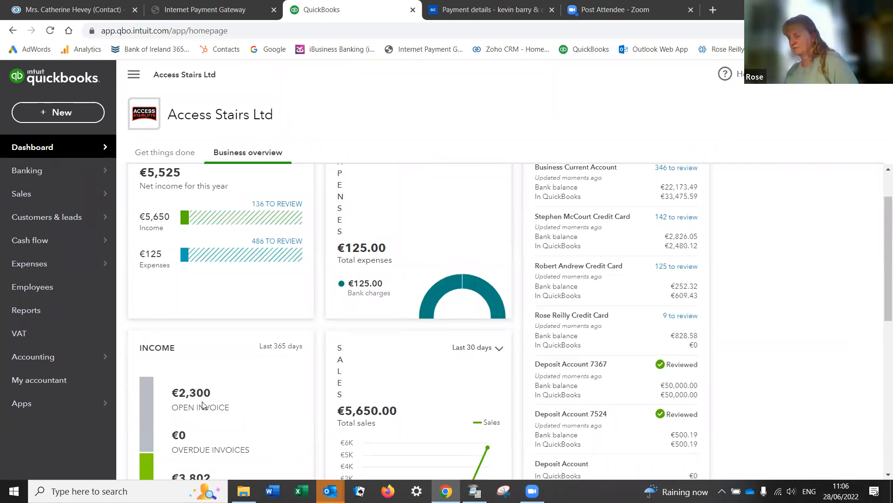
scroll(190, 397, "down", 2)
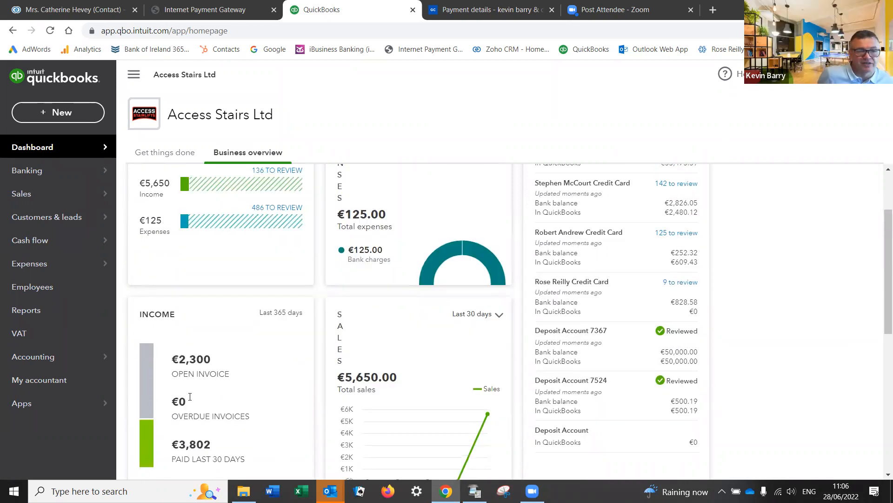
scroll(190, 397, "down", 2)
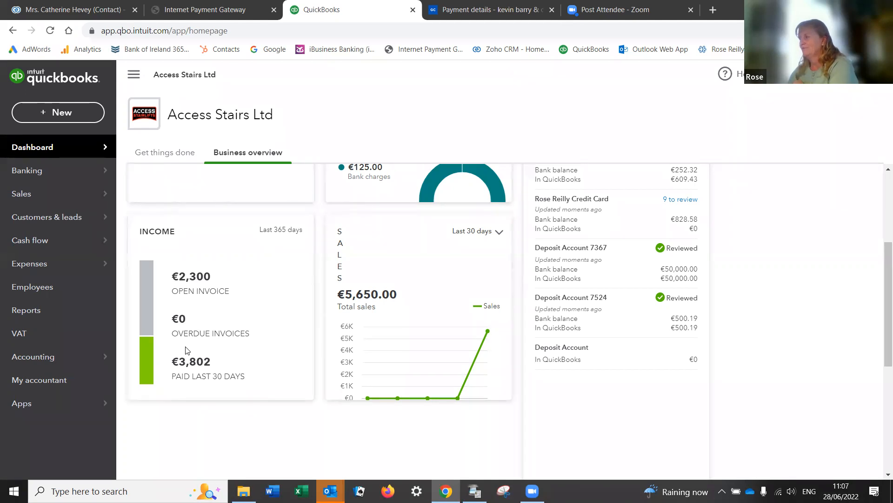
scroll(249, 333, "up", 4)
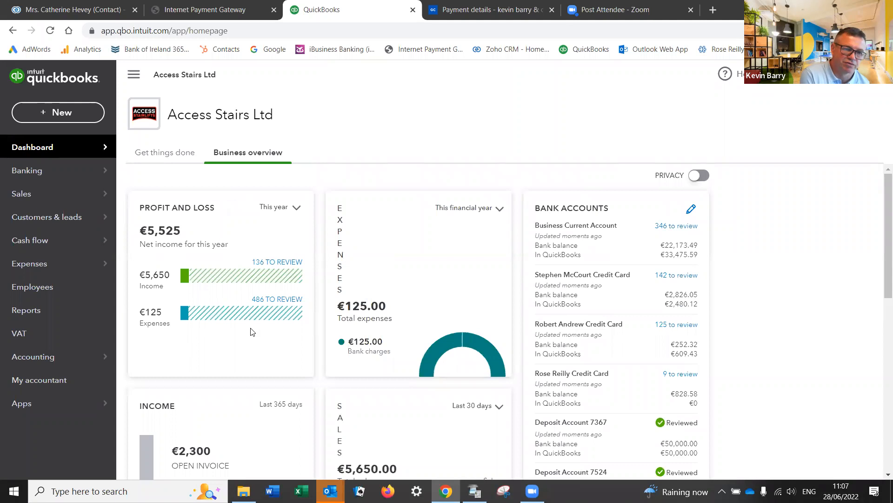
Step: Drill from the Profit and Loss report into the transactions behind Sales €5,650.00
left_click(198, 209)
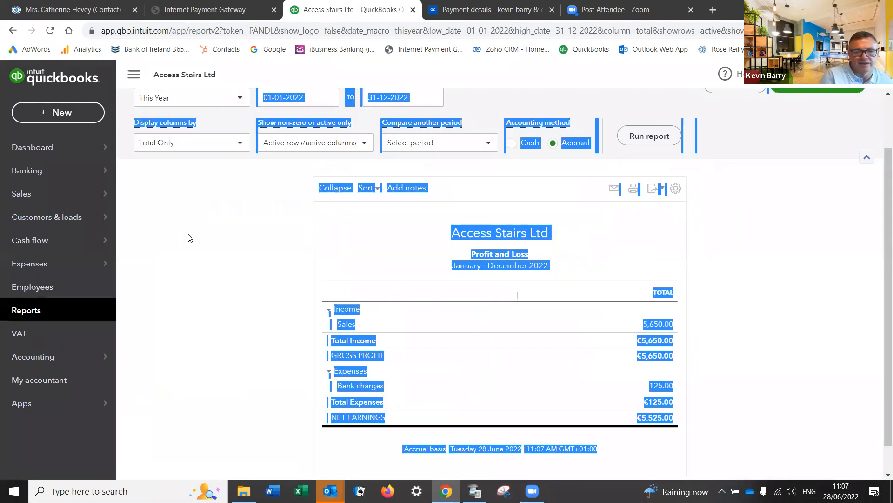
left_click(186, 264)
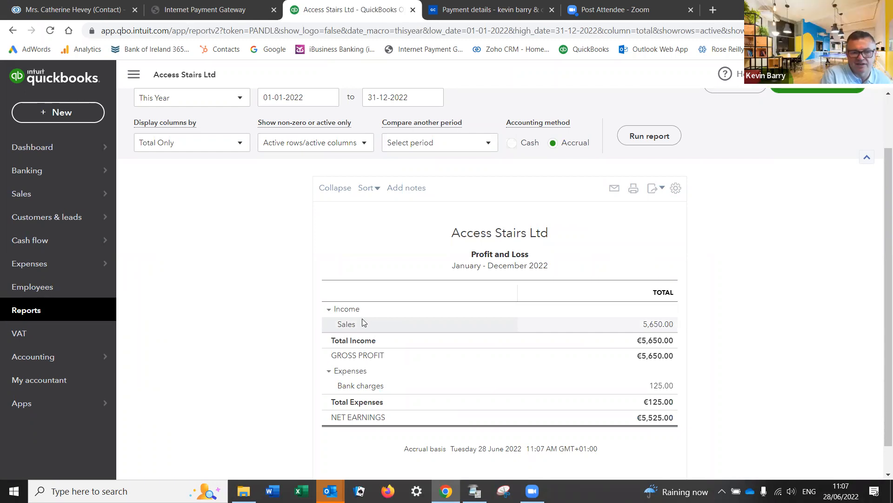
left_click(650, 324)
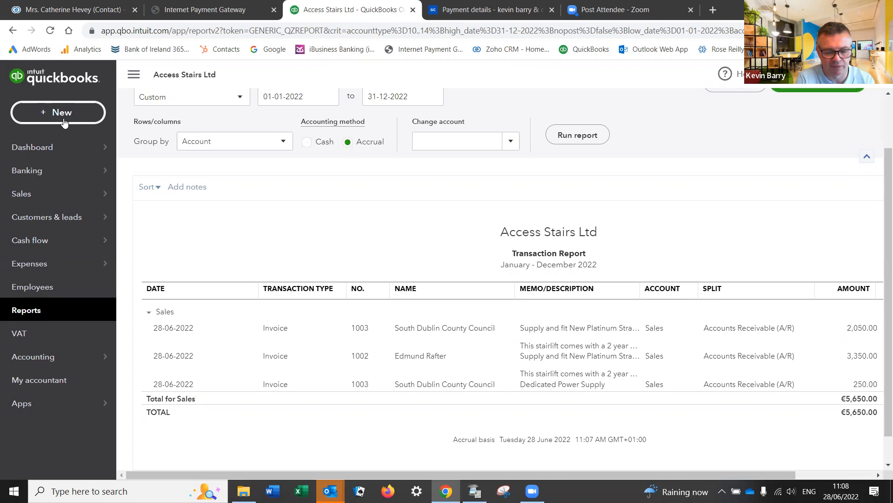
left_click(63, 119)
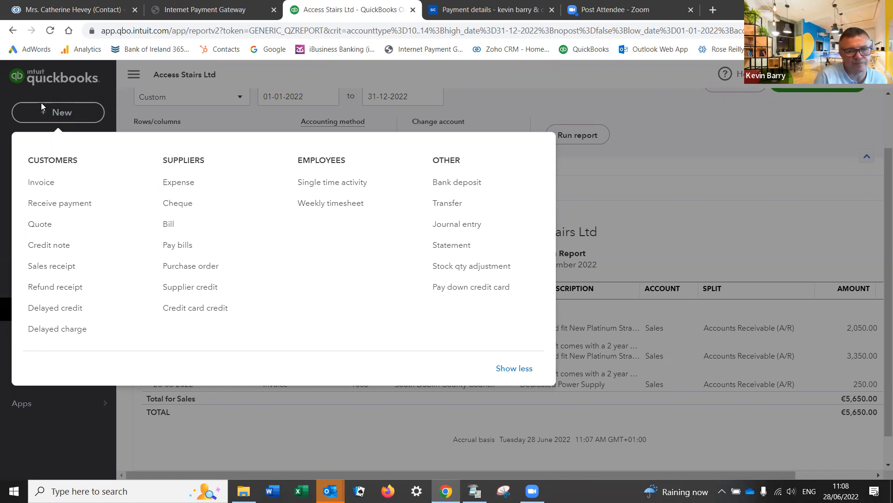
Step: Start new invoice 1004 and open its customer list
left_click(43, 184)
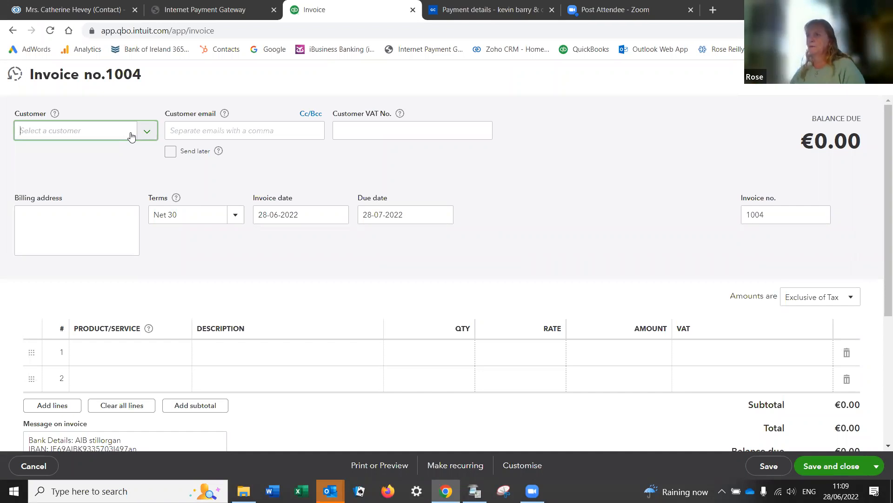
left_click(150, 128)
Step: Add a new customer named Carter Electrical and enter its VAT number
left_click(88, 161)
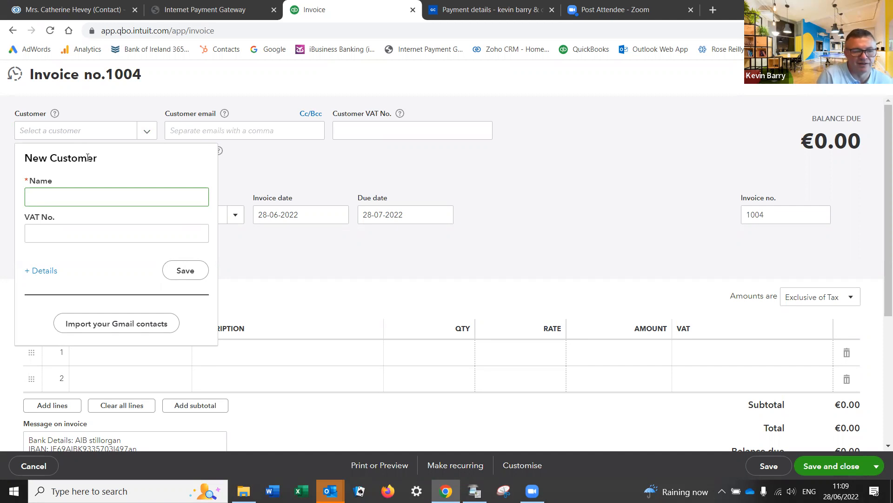
type("Cat")
type("ter Electr")
type("ical")
key("Tab")
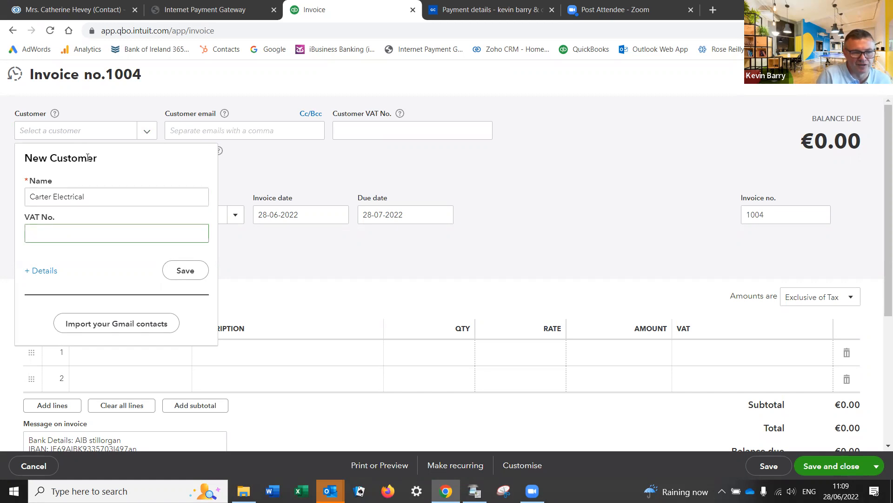
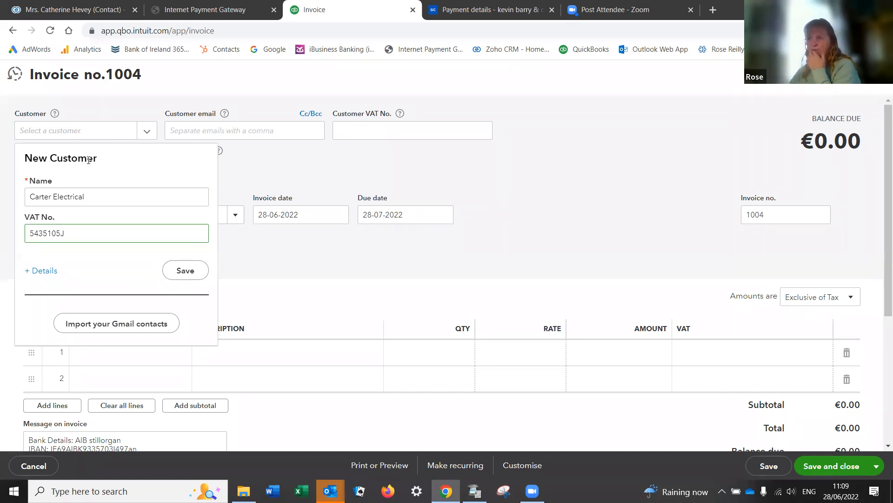
Step: In the full customer details, clear first and last names and set company to Carter Electrical
left_click(45, 272)
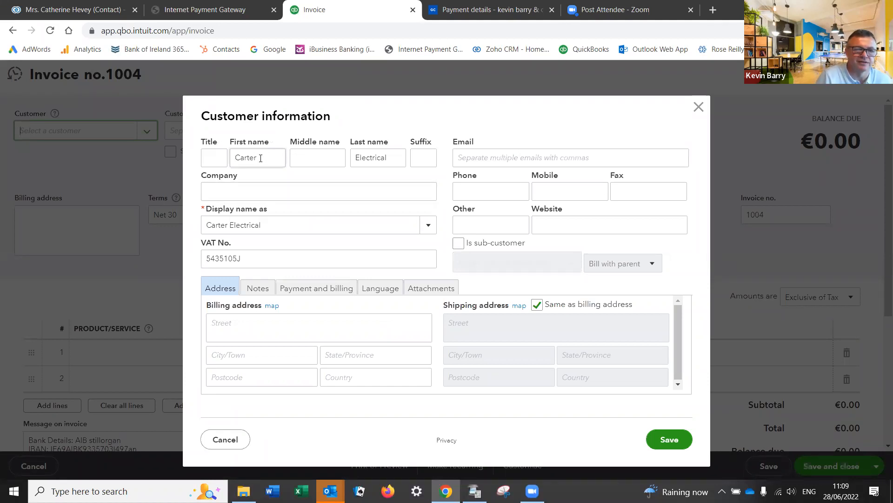
left_click_drag(261, 157, 230, 156)
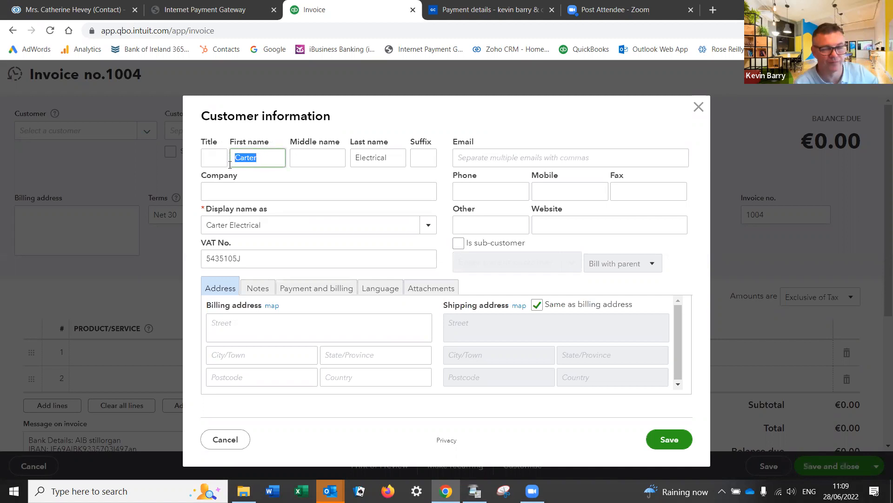
key("ctrl+x")
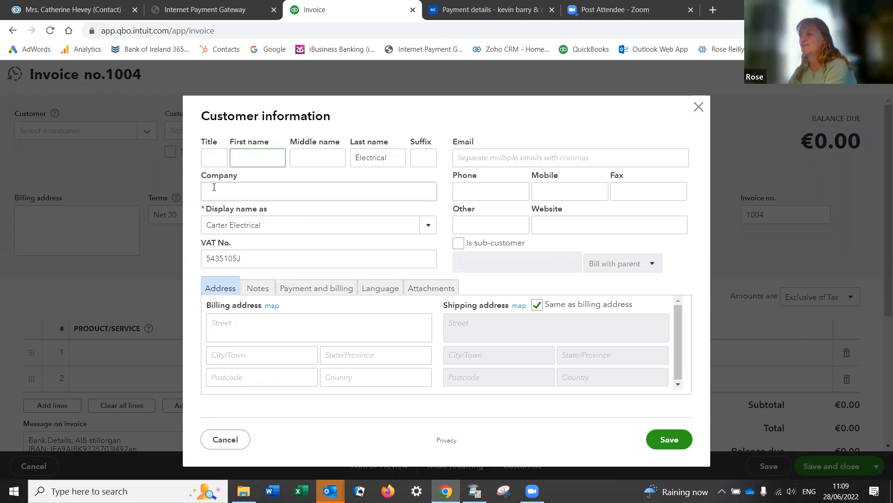
left_click(209, 192)
key("ctrl+v")
left_click_drag(399, 157, 350, 156)
key("ctrl+x")
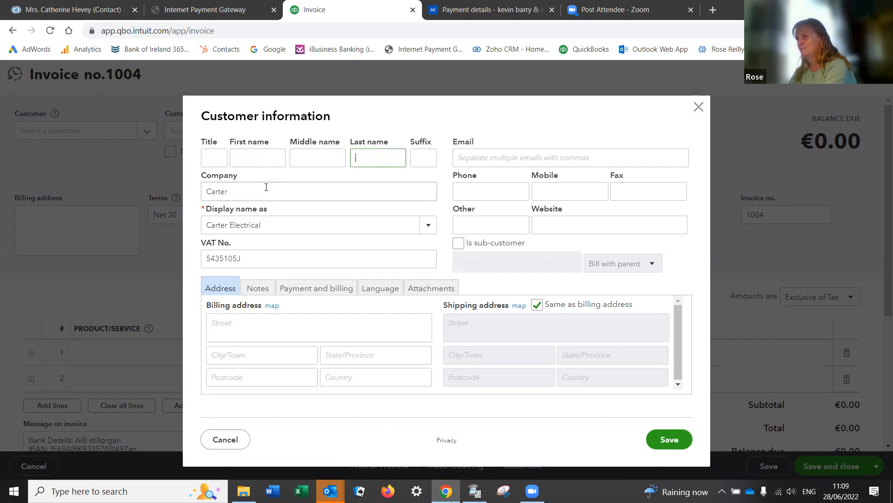
double_click(250, 192)
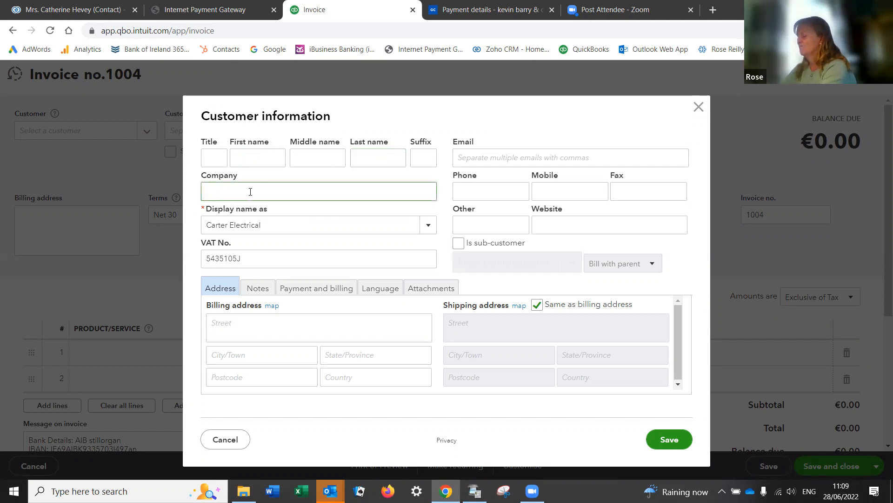
type("Carter Electrical")
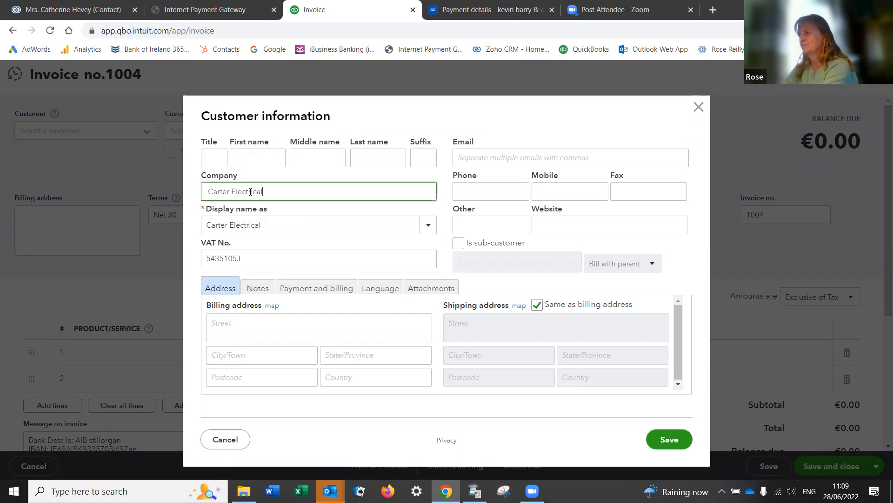
Step: Enter the customer's billing street address and town
left_click(225, 324)
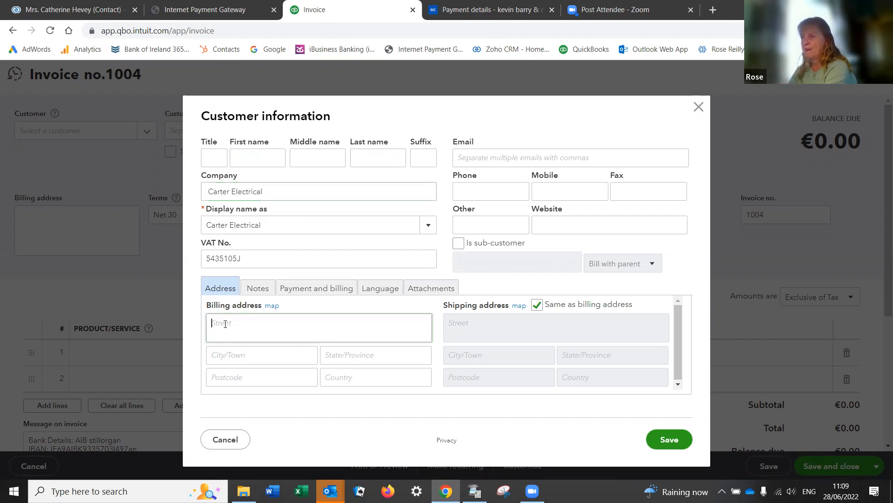
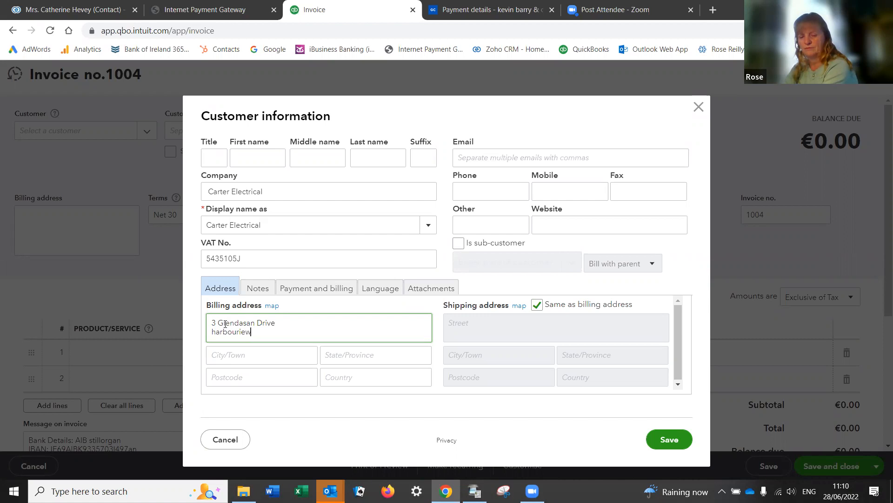
key("Tab")
type("Wicklow Town")
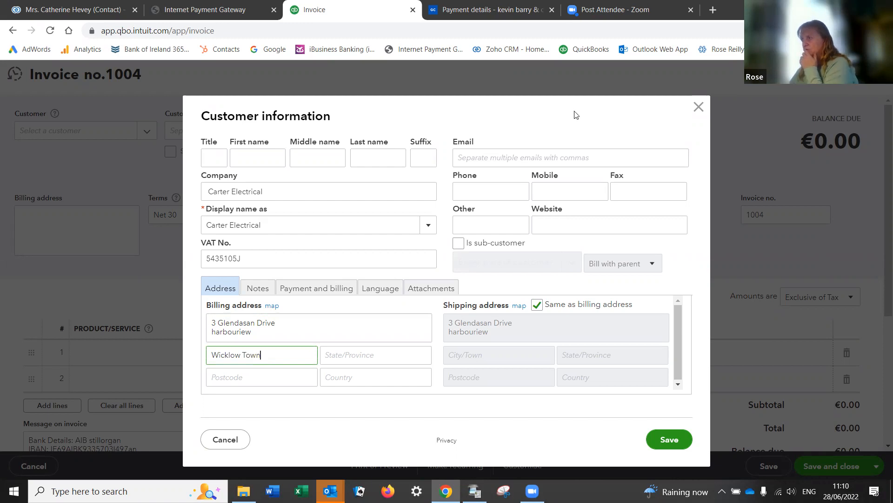
Step: Fill in the customer's e-mail address and phone number
left_click(591, 158)
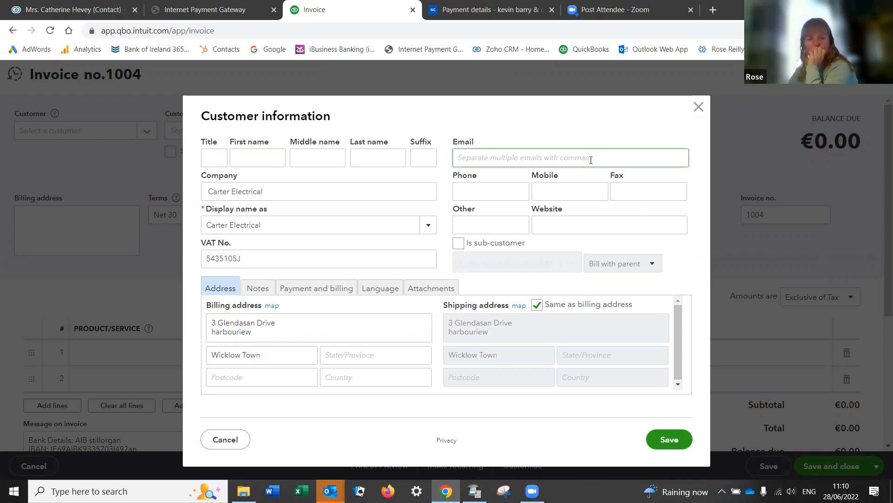
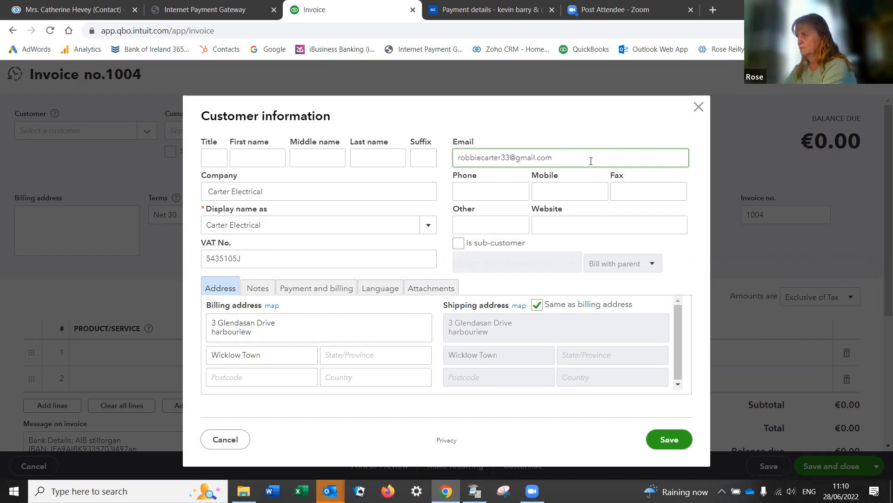
left_click(483, 192)
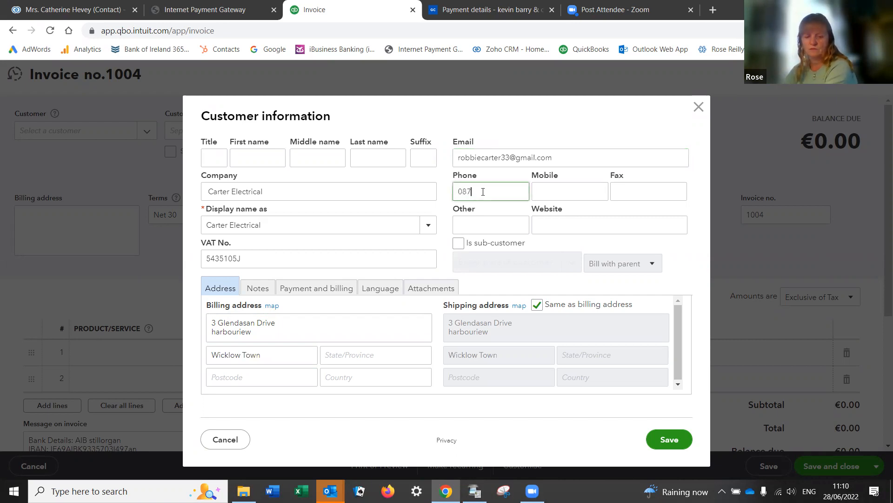
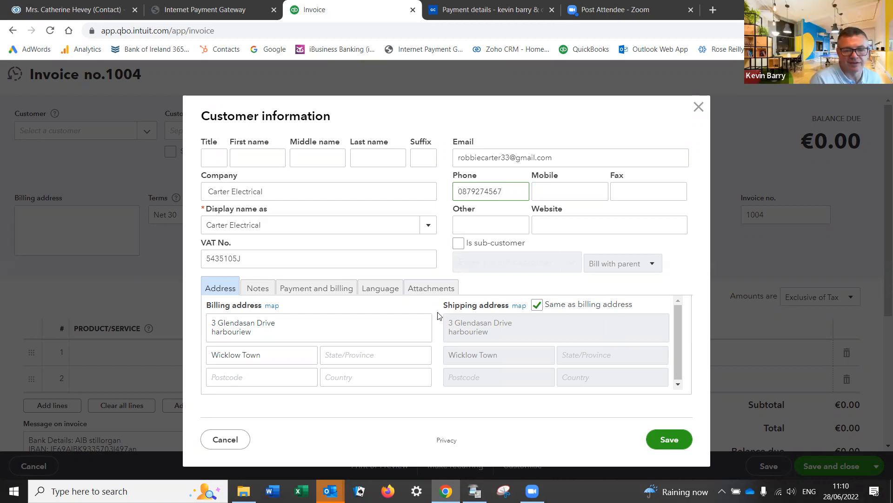
Step: Save Carter Electrical as the customer and date invoice 1004 1 January 2022, due 31-01-2022
left_click(670, 441)
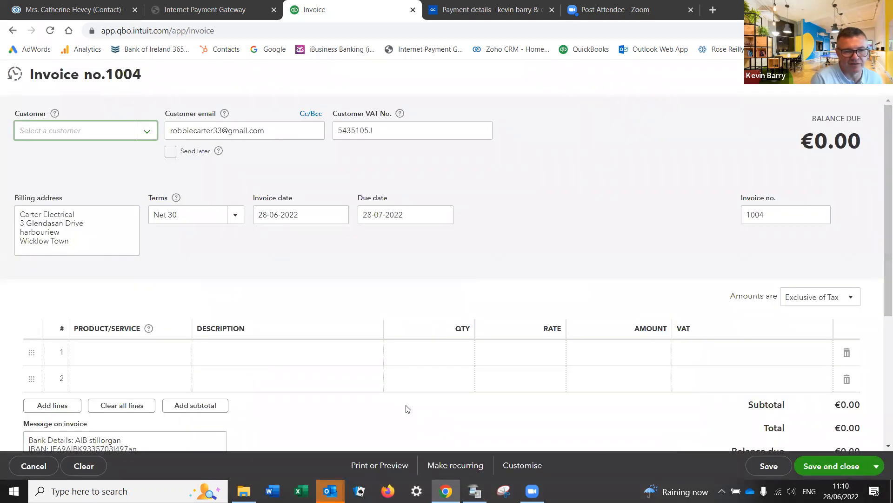
left_click(336, 215)
left_click(267, 245)
left_click(267, 244)
left_click(267, 245)
left_click(266, 245)
left_click(267, 245)
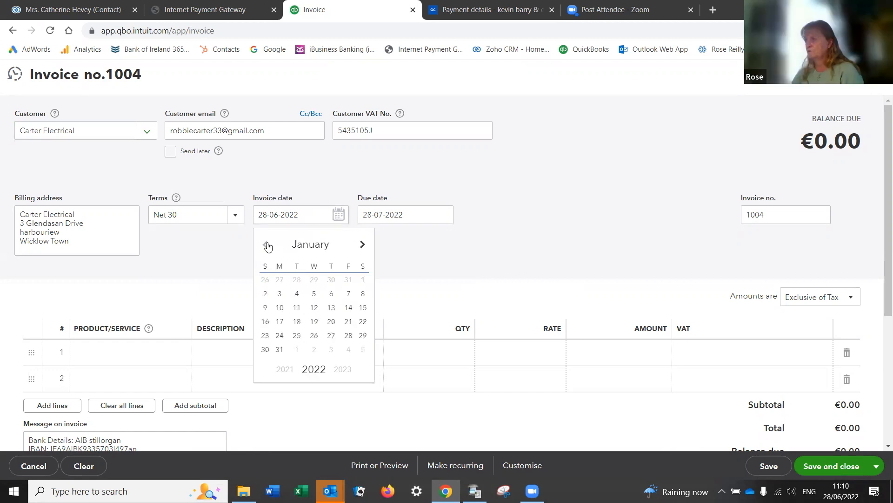
left_click(361, 280)
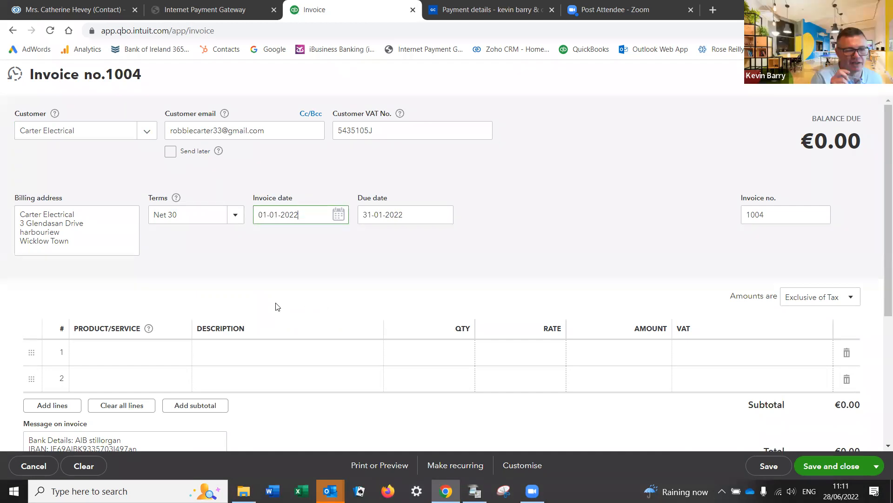
left_click(111, 358)
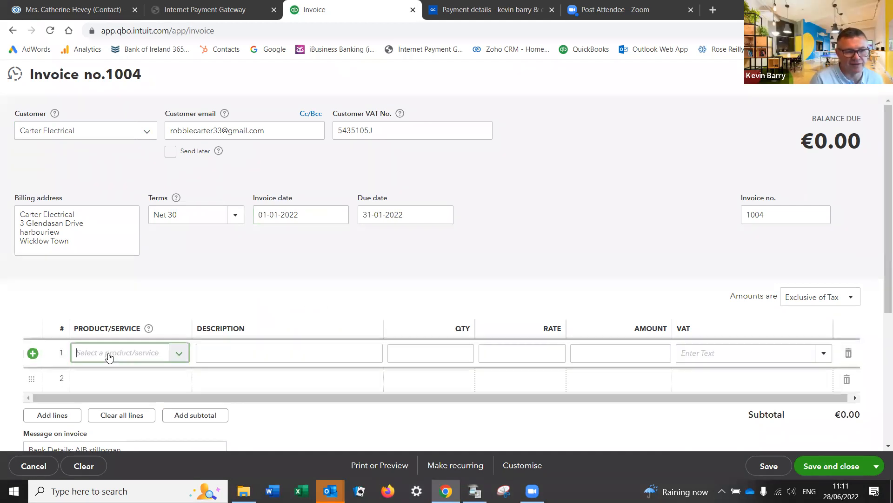
Step: Search line 1's Product/Service for 'ob' and 'op', then clear it to list all products
left_click(170, 353)
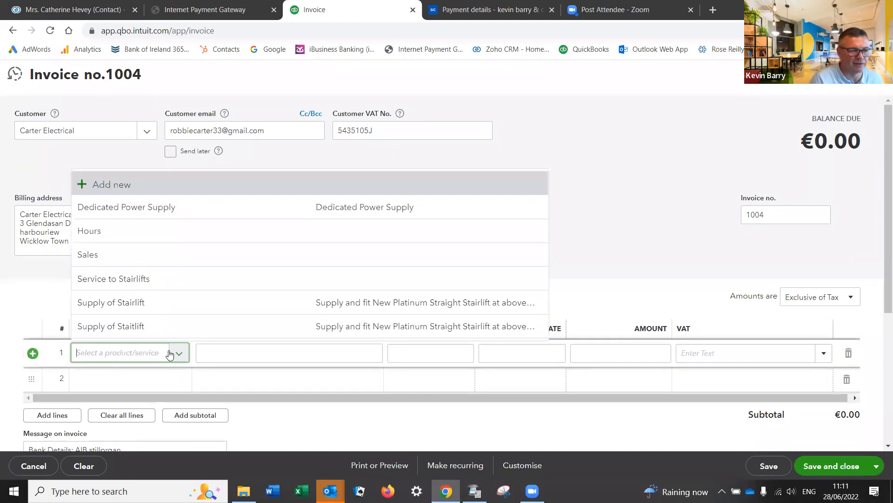
type("o")
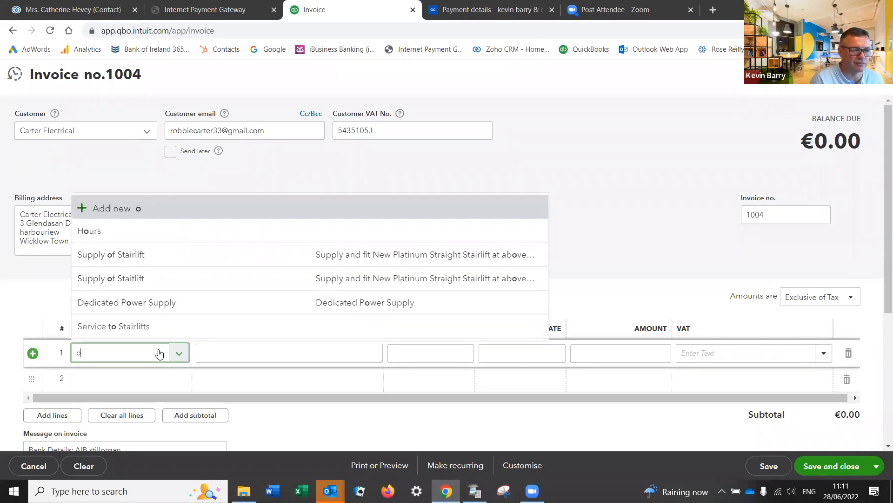
type("b")
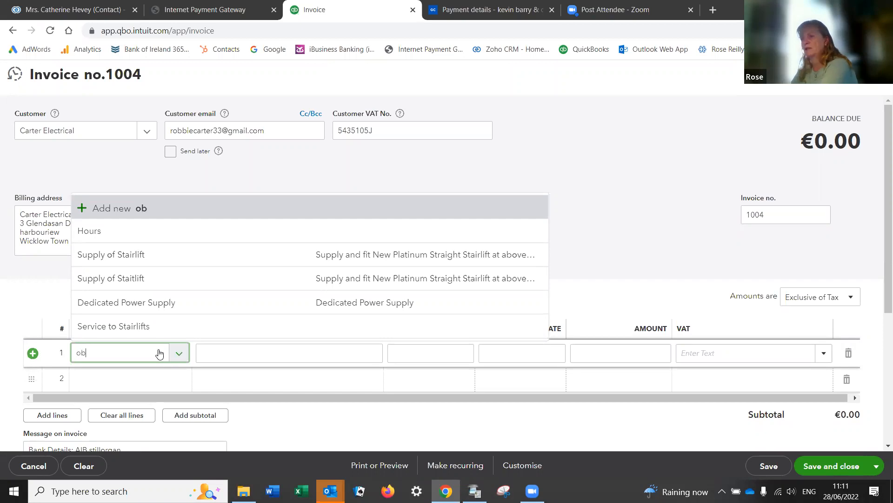
left_click(183, 354)
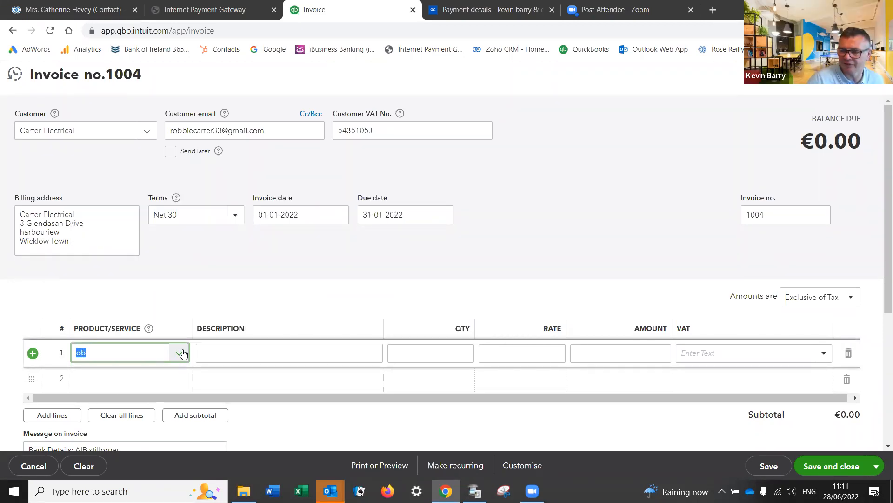
type("op")
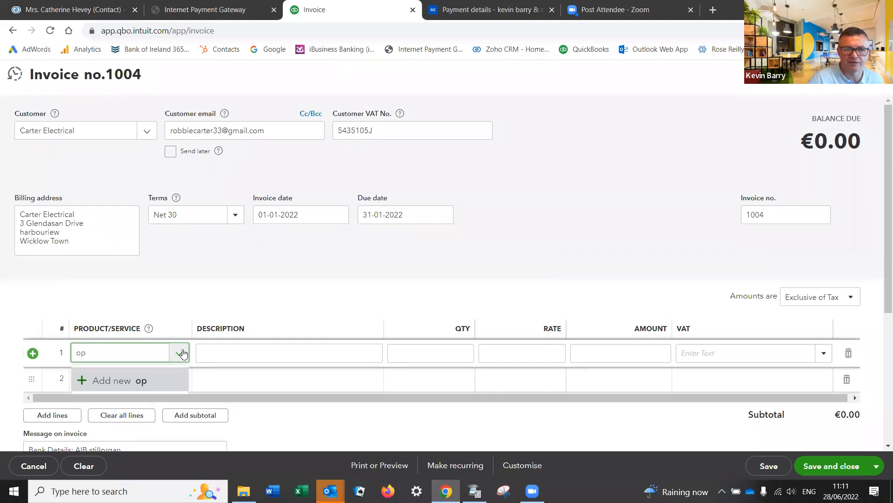
left_click(183, 353)
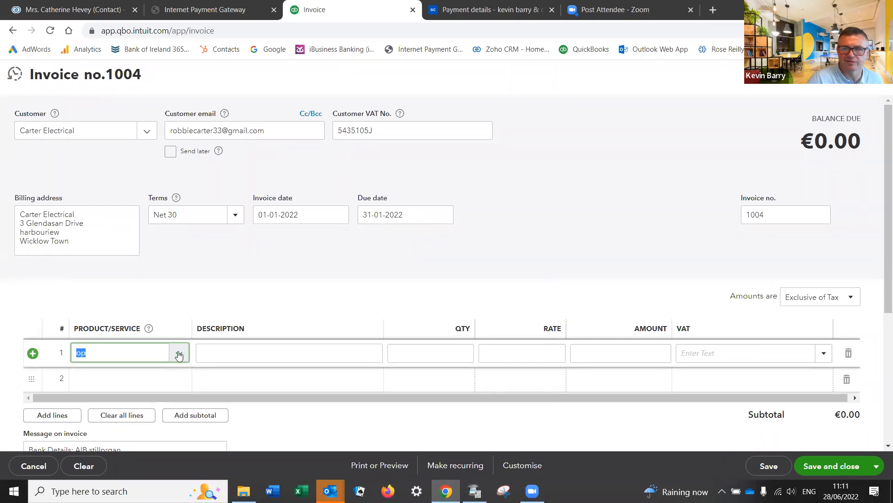
left_click(179, 357)
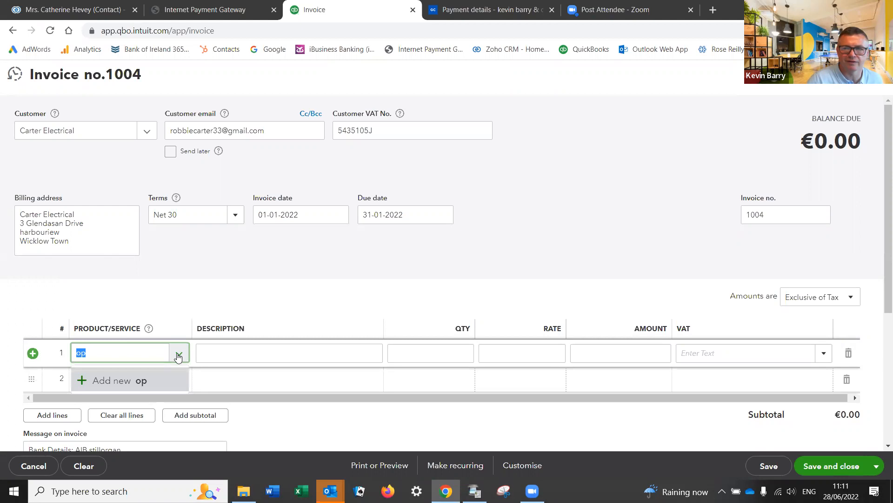
key("BackSpace")
scroll(178, 356, "down", 2)
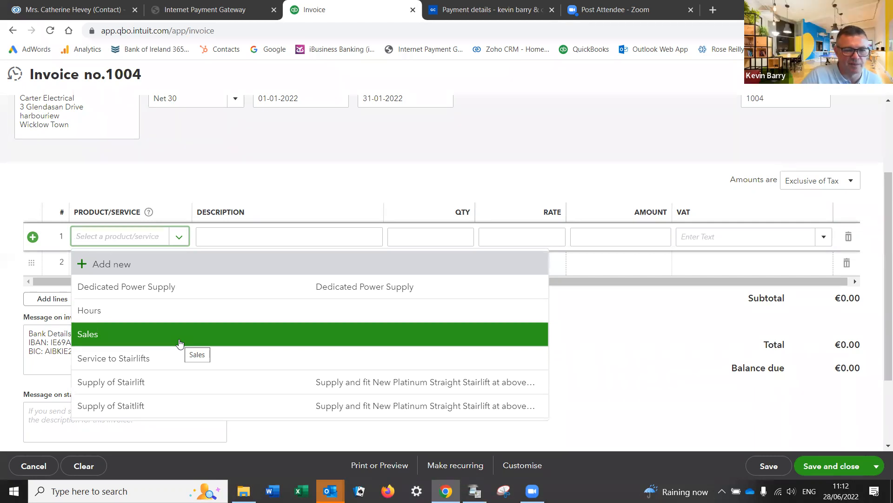
Step: Choose the Jan 1 opening balance item as line 1's product
left_click(277, 231)
left_click(145, 236)
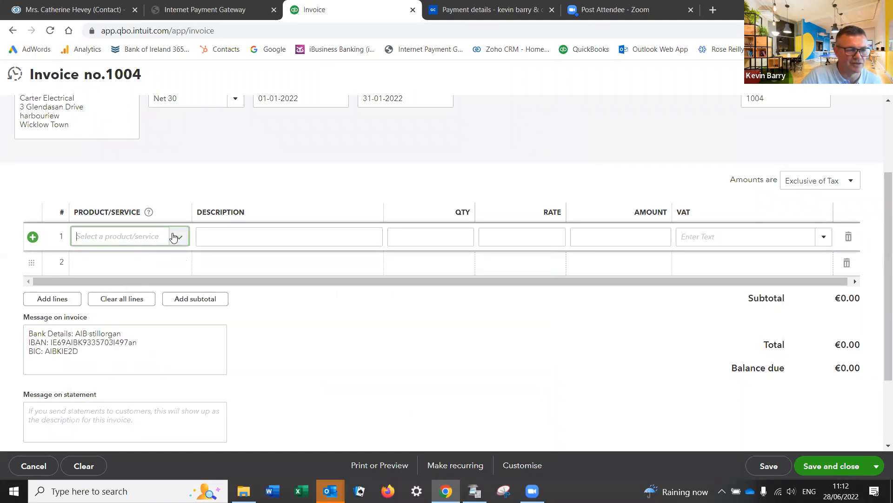
left_click(173, 237)
type("j")
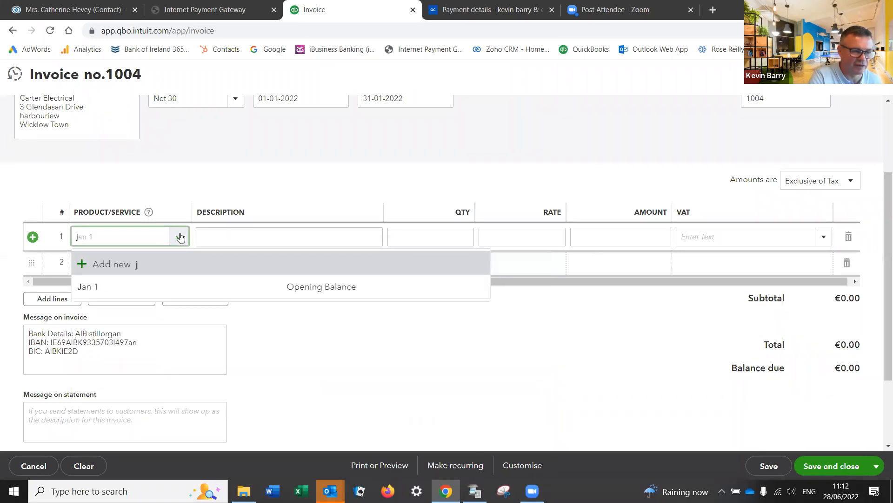
left_click(111, 283)
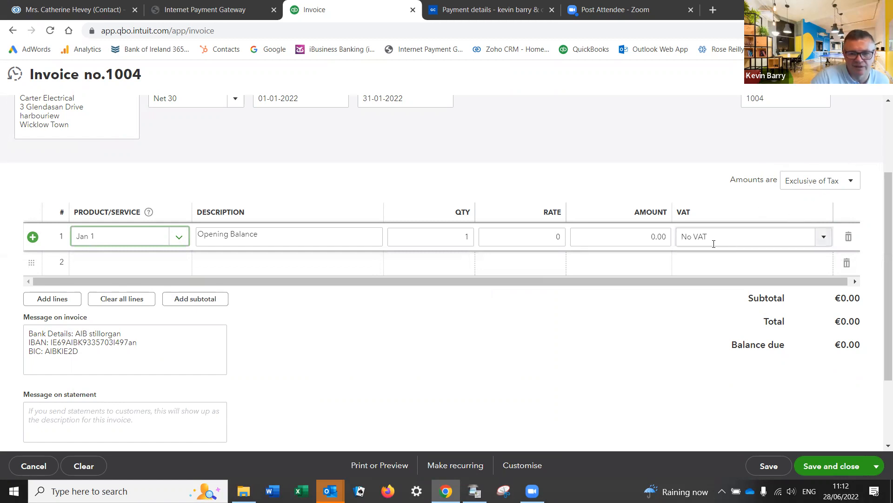
Step: Enter 216.00 as line 1's amount and save and close the invoice
left_click(647, 230)
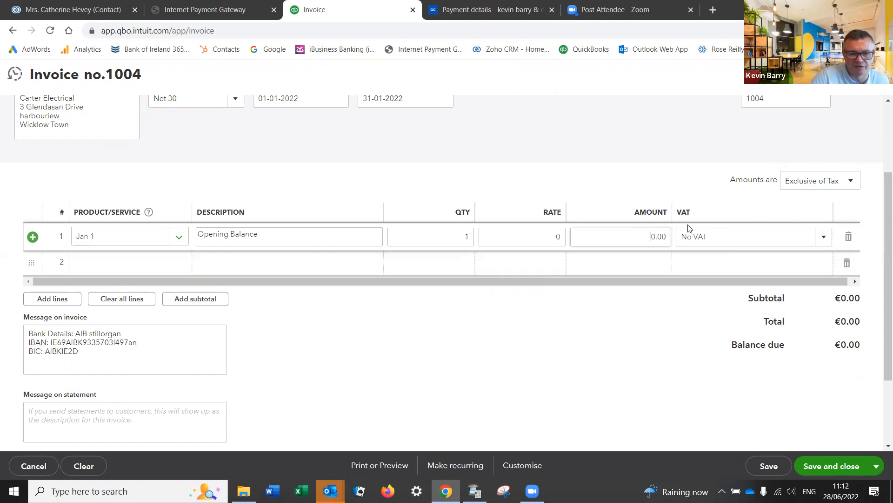
type("216.00")
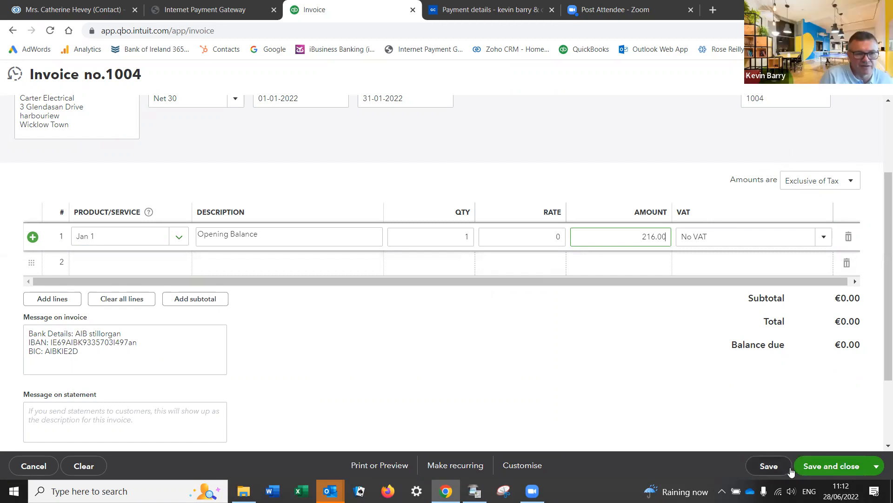
left_click(818, 465)
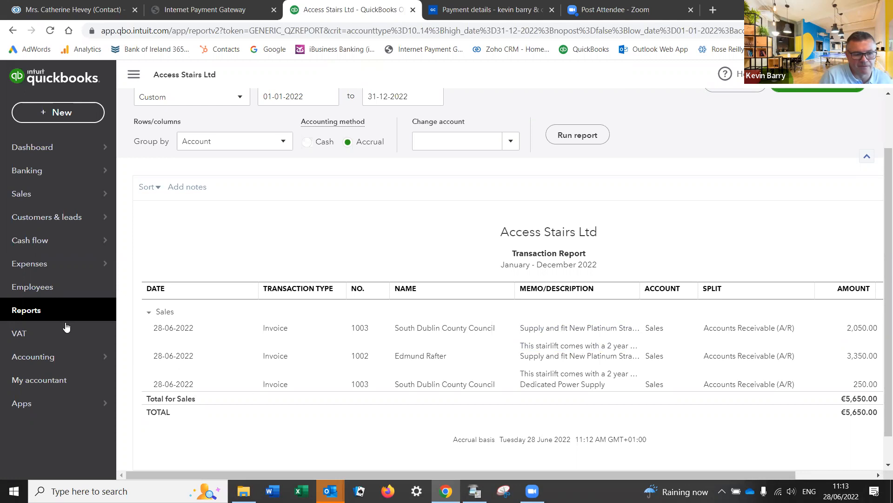
Step: Open the Accounts receivable ageing summary from the Favourites reports
left_click(44, 313)
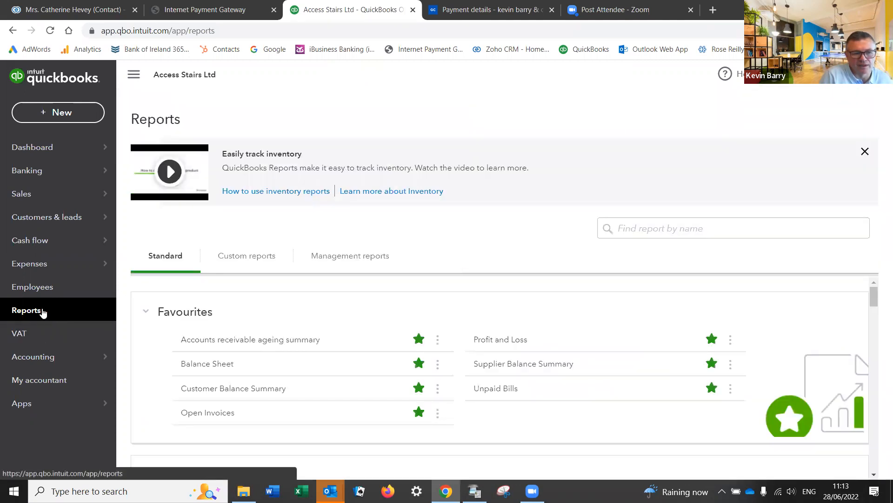
left_click(253, 344)
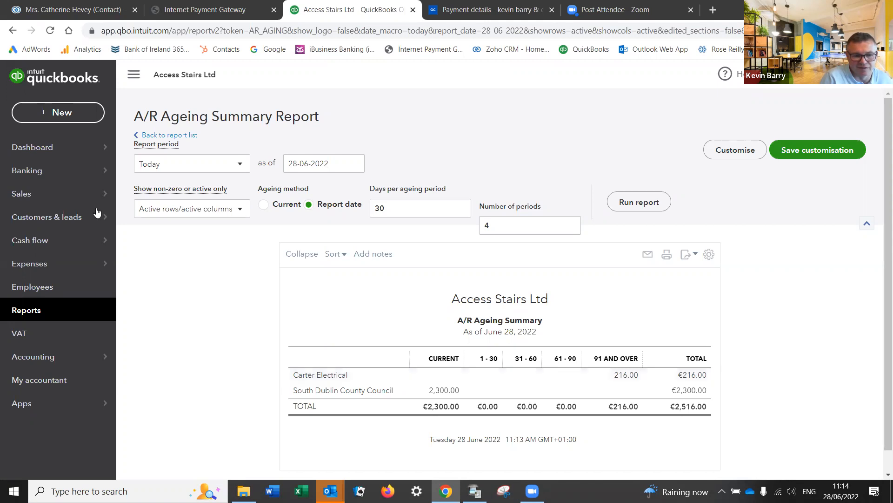
mouse_move(54, 191)
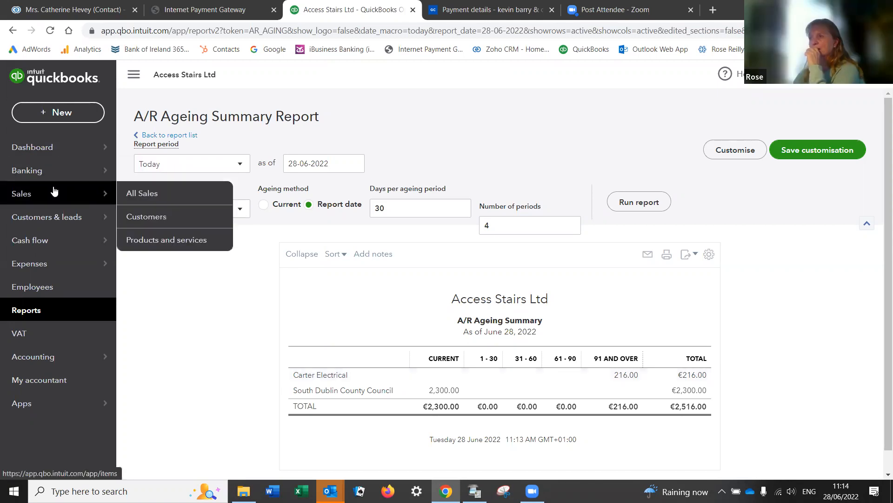
Step: Reopen invoice no.1004 from the recent transactions list of a new invoice
left_click(38, 113)
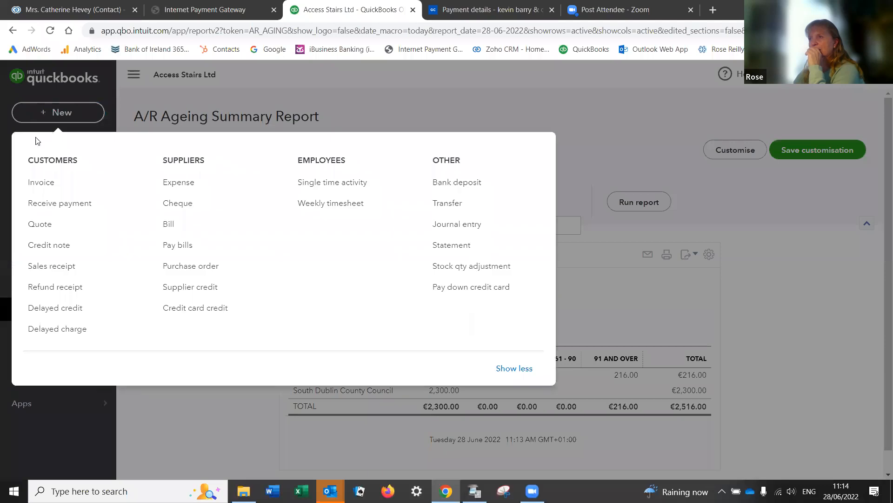
left_click(37, 184)
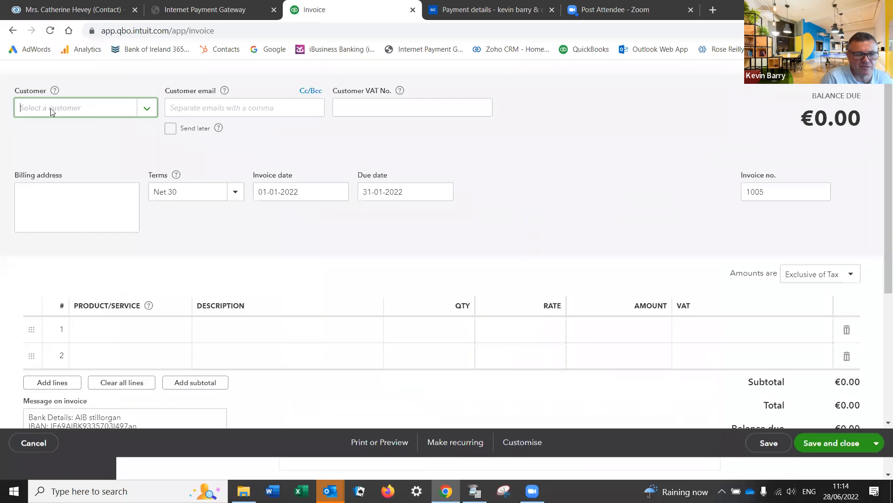
left_click(14, 74)
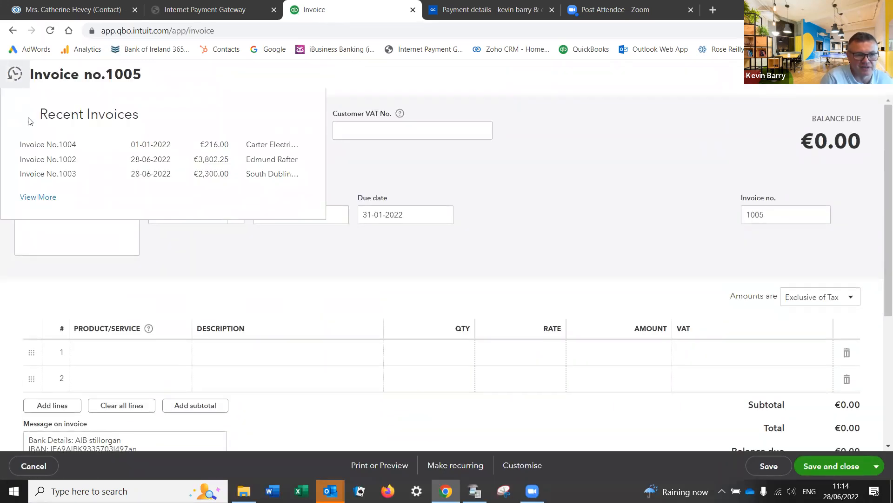
left_click(69, 145)
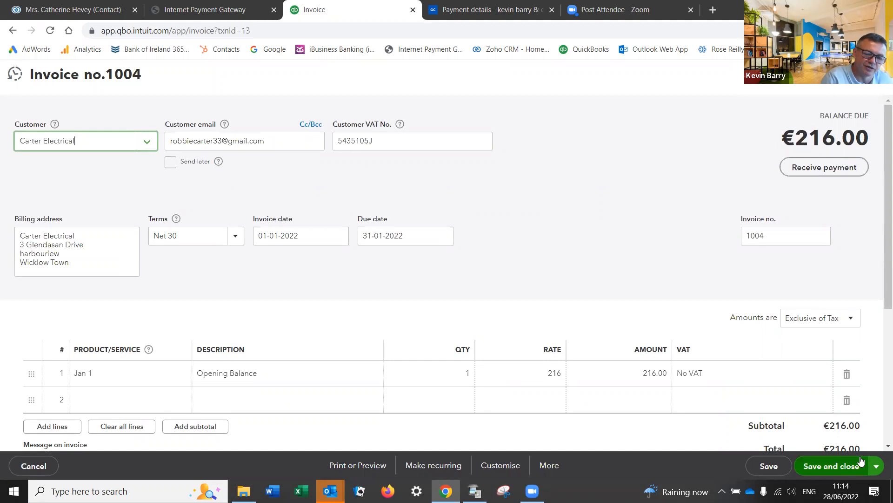
Step: Delete invoice 1004, then go to the Banking page
scroll(863, 430, "down", 3)
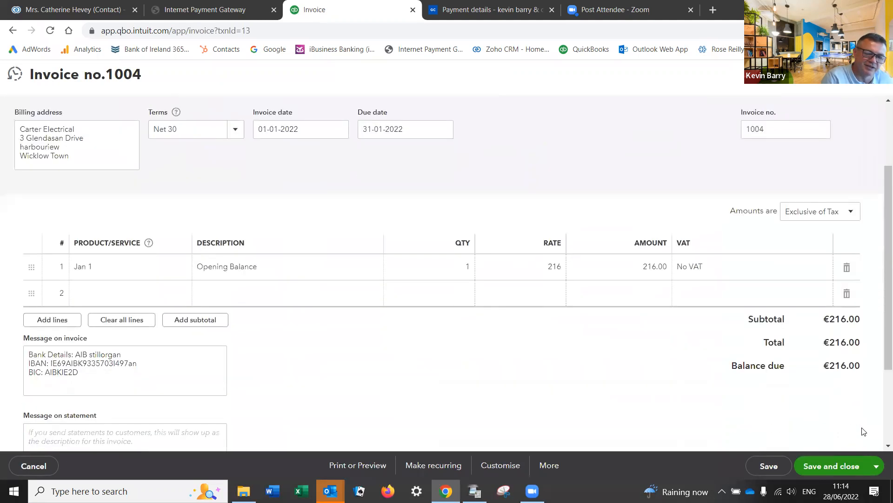
left_click(543, 466)
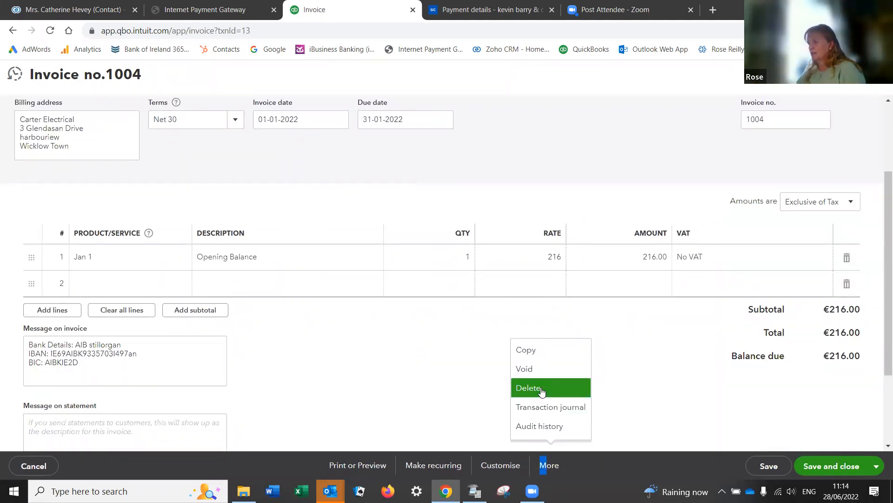
left_click(541, 387)
left_click(519, 303)
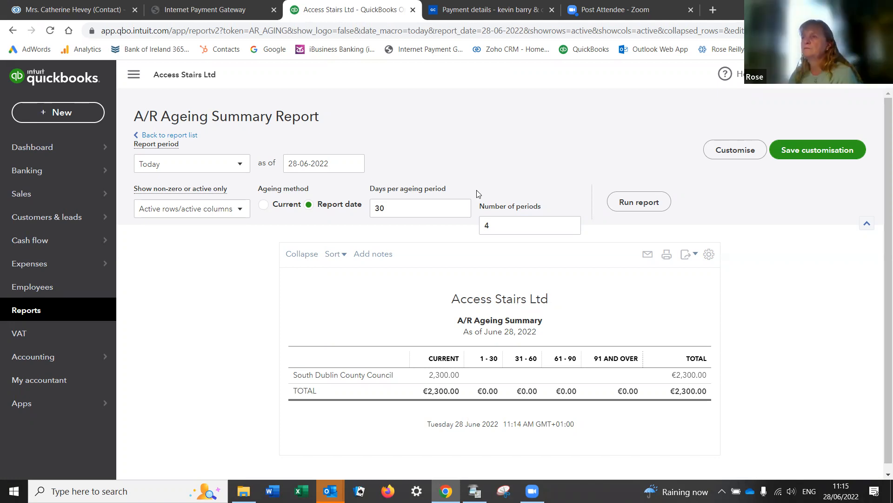
left_click(37, 175)
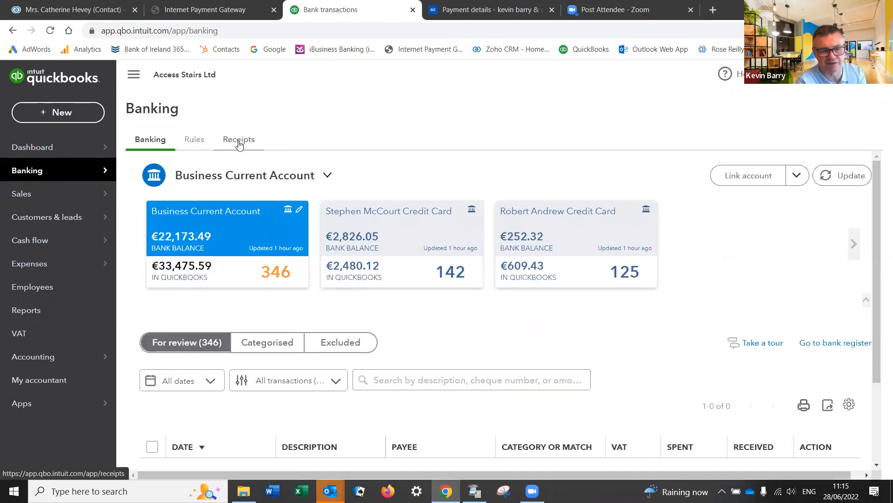
Step: Start setting up receipt forwarding by email from the Banking Receipts tab
left_click(239, 142)
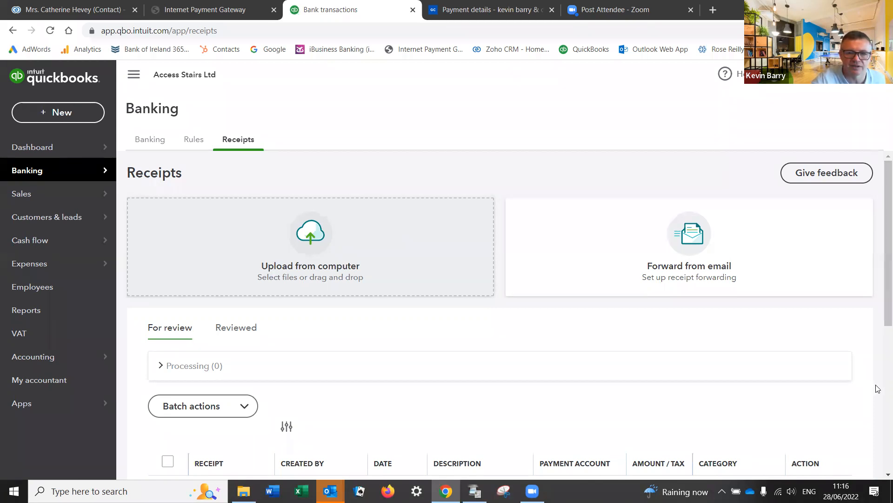
left_click(692, 265)
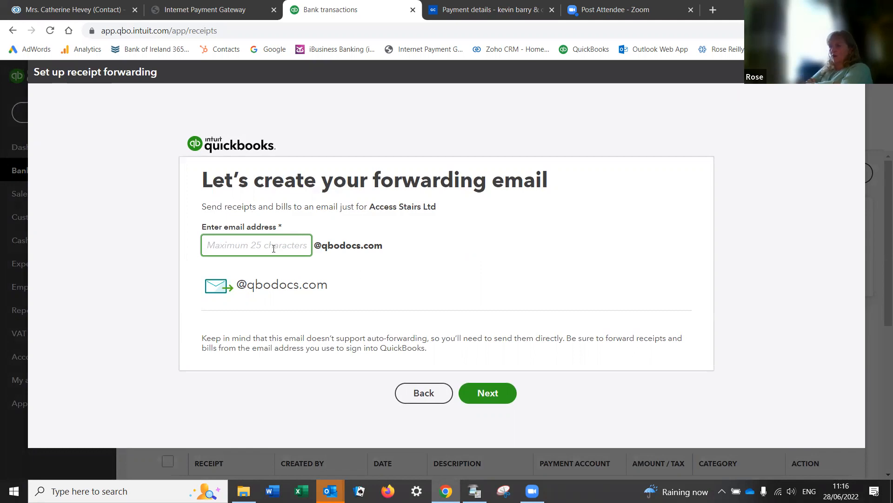
type("acc")
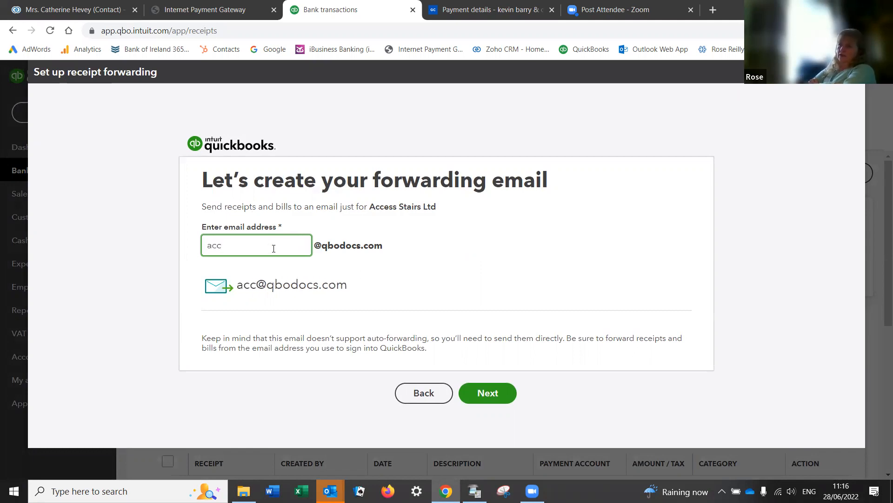
type("e")
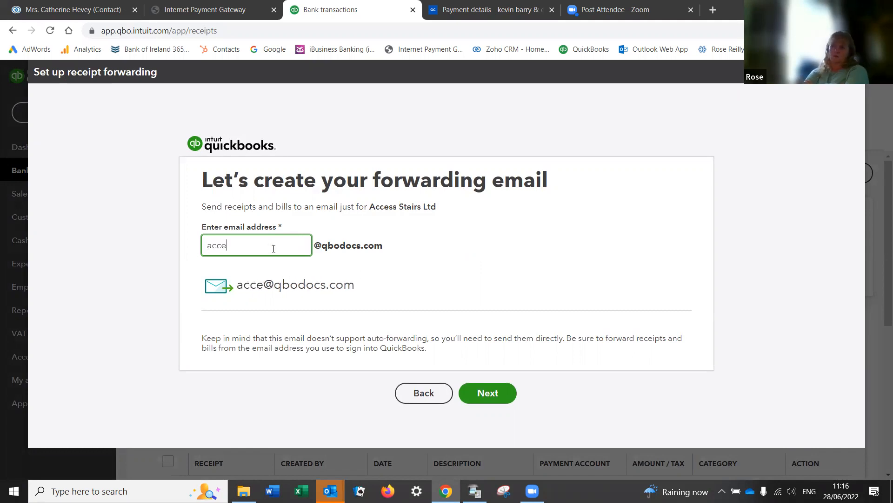
type("ss")
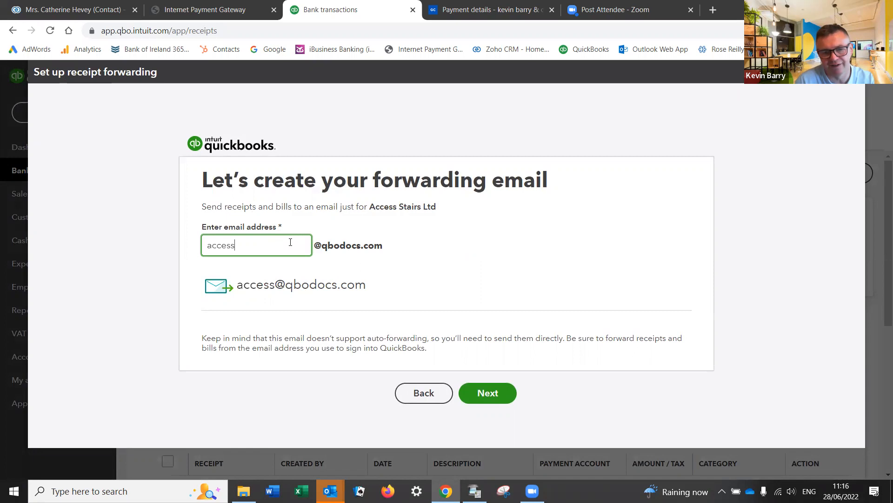
left_click(375, 275)
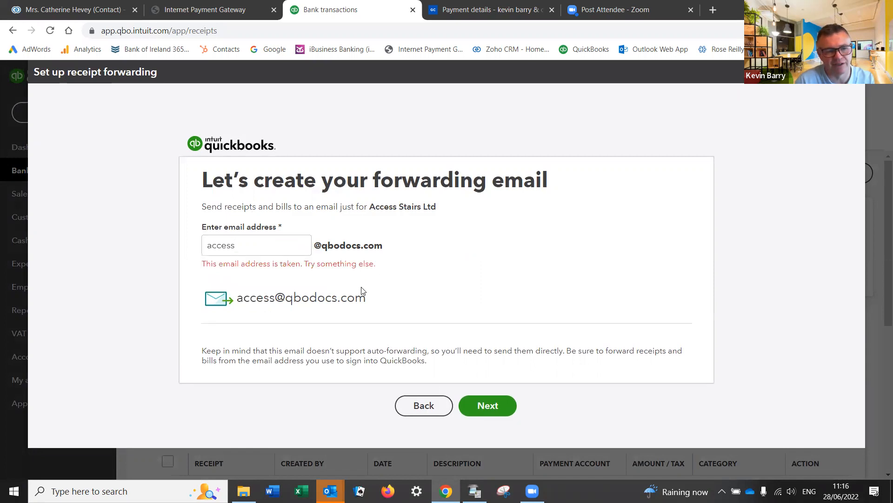
left_click(246, 242)
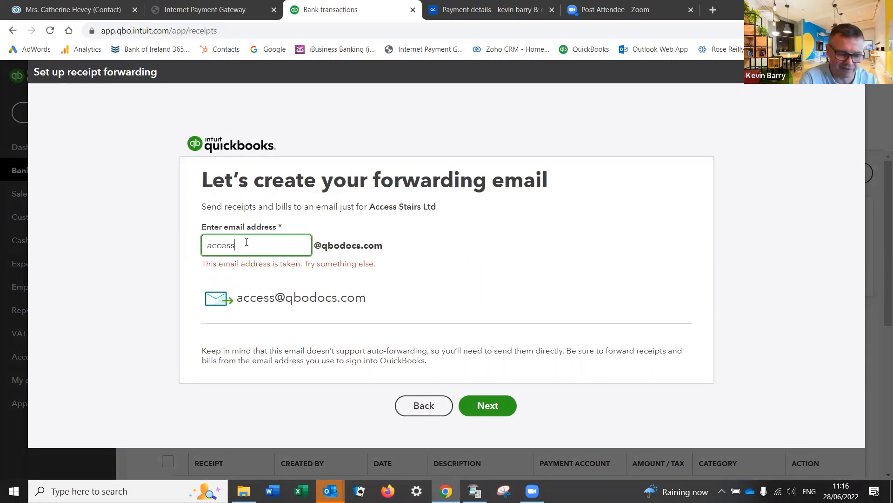
type("stairs")
key("Tab")
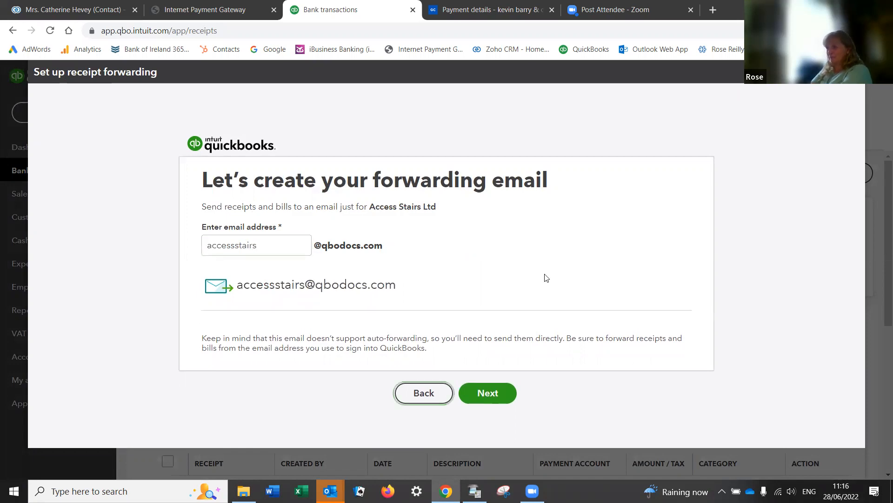
left_click(482, 392)
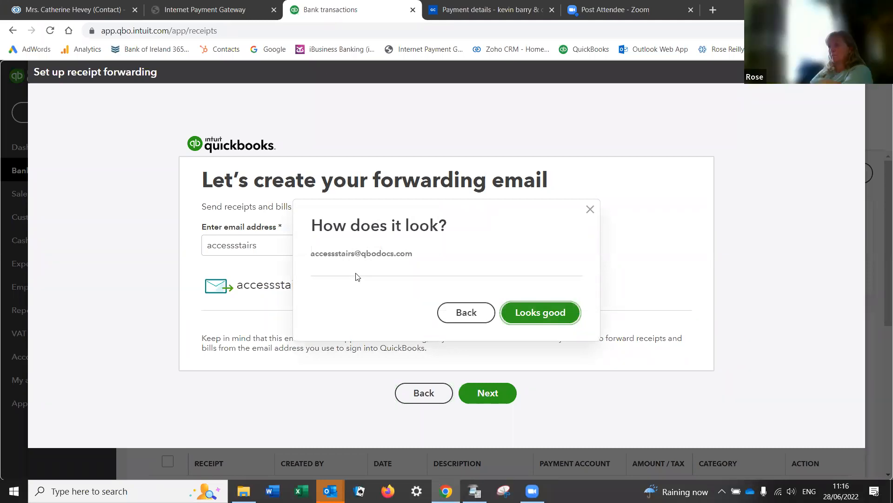
Step: Review the address preview and confirm the forwarding address
left_click(466, 313)
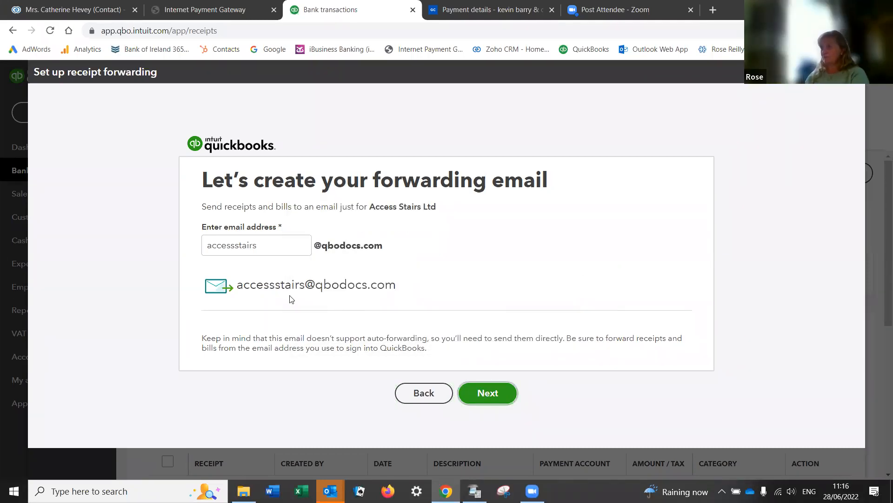
left_click(232, 245)
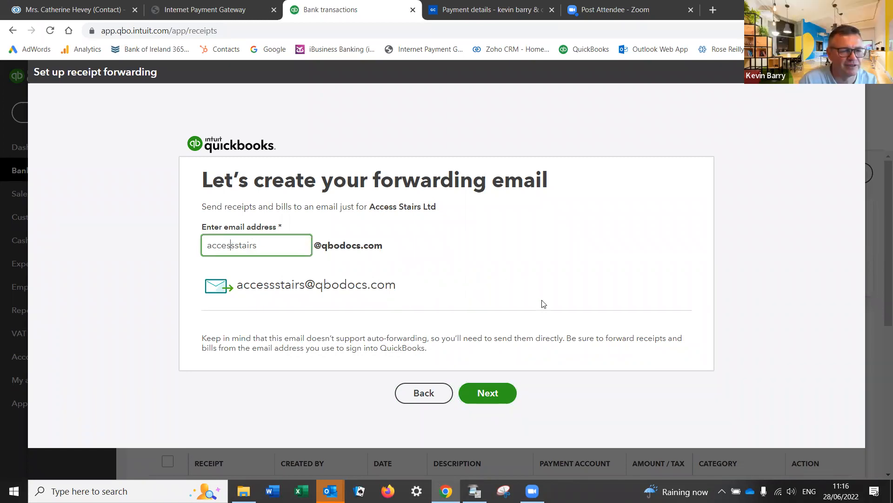
left_click(489, 395)
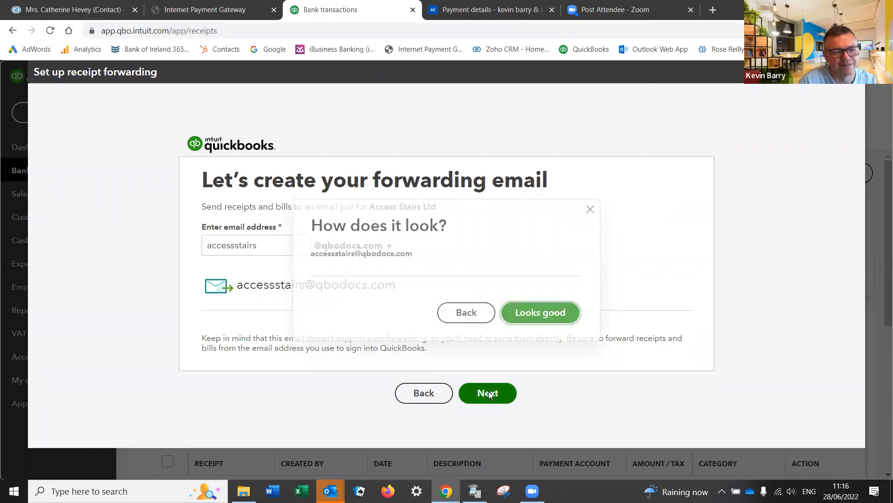
left_click(531, 321)
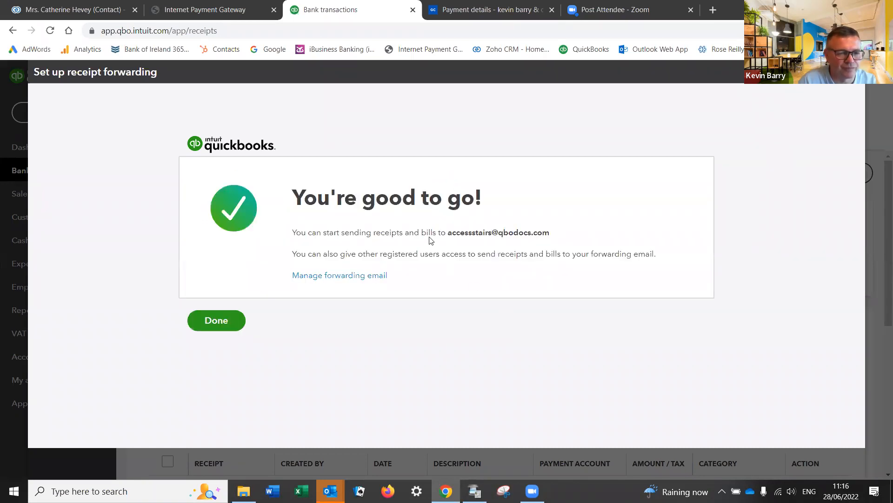
left_click(350, 275)
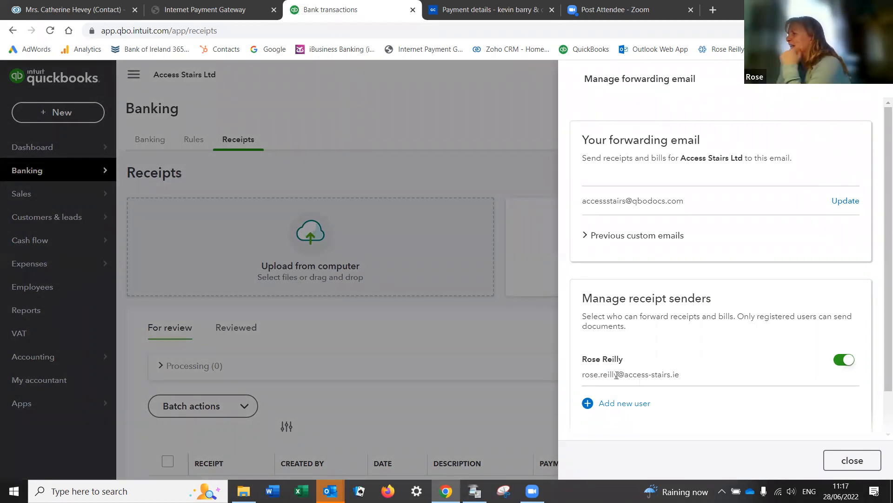
left_click_drag(584, 375, 685, 381)
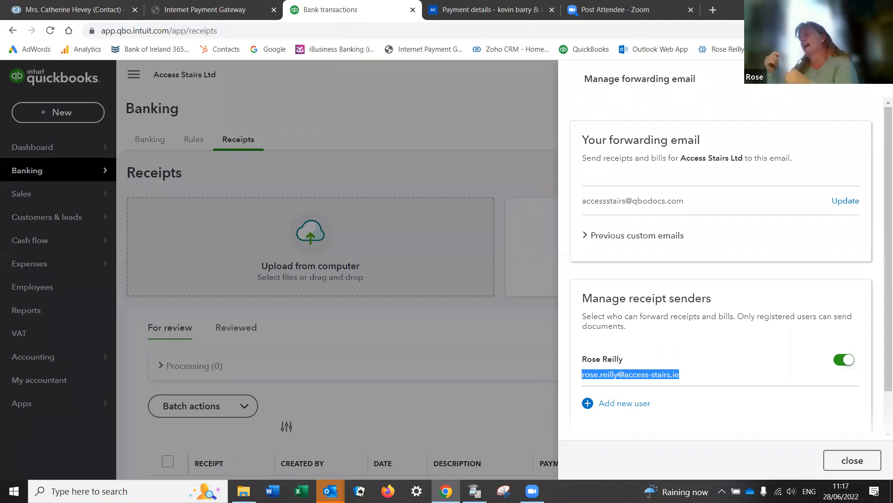
left_click(876, 79)
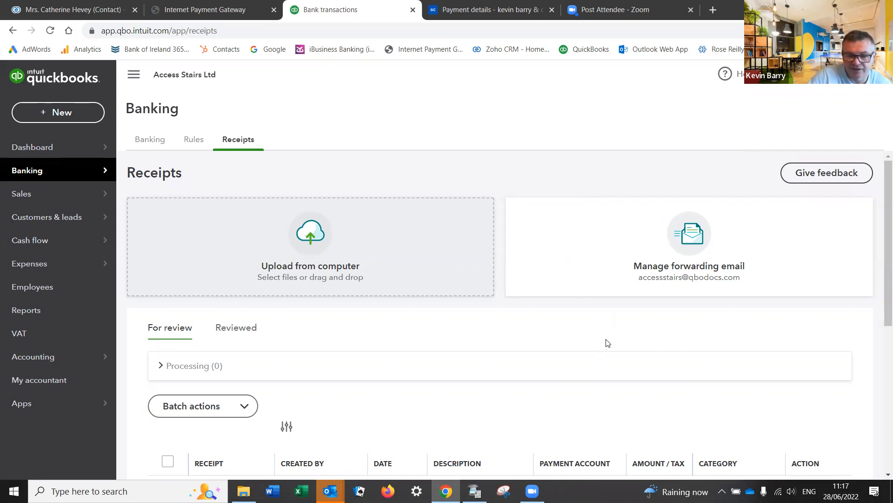
scroll(607, 343, "down", 1)
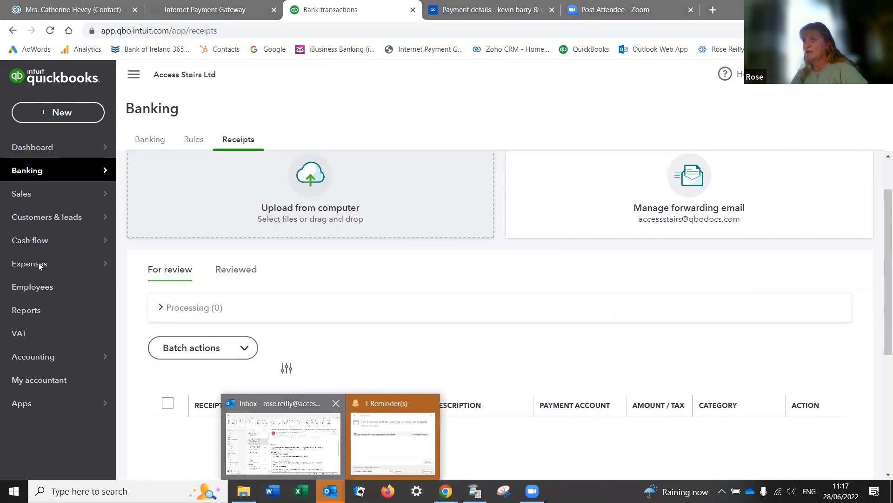
Step: Open the AB Power Systems sales invoice email in the 2022 invoices folder
scroll(42, 268, "up", 14)
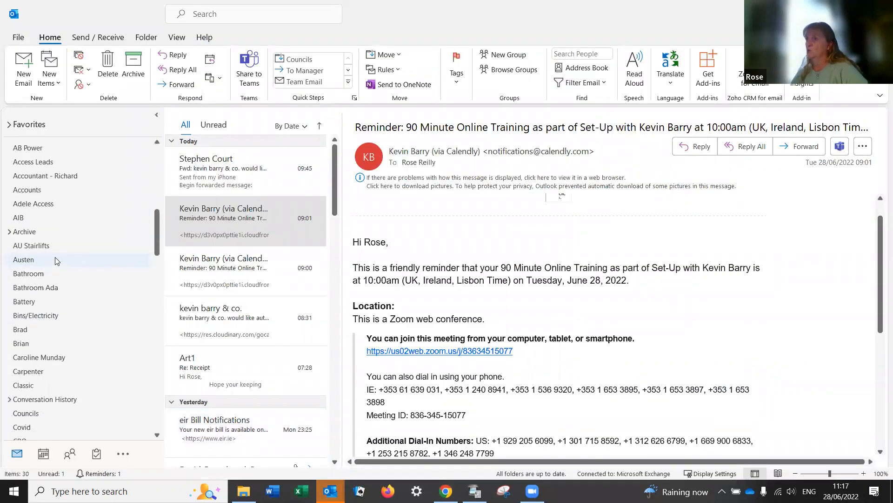
scroll(57, 261, "up", 2)
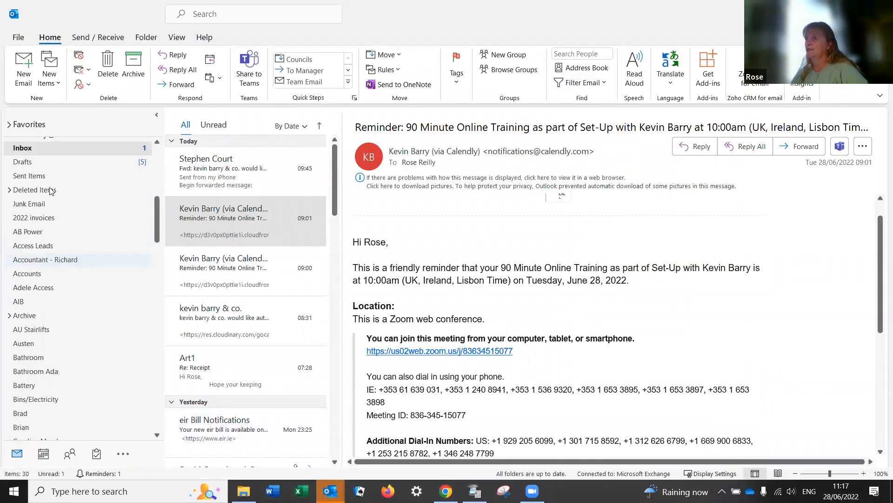
left_click(46, 218)
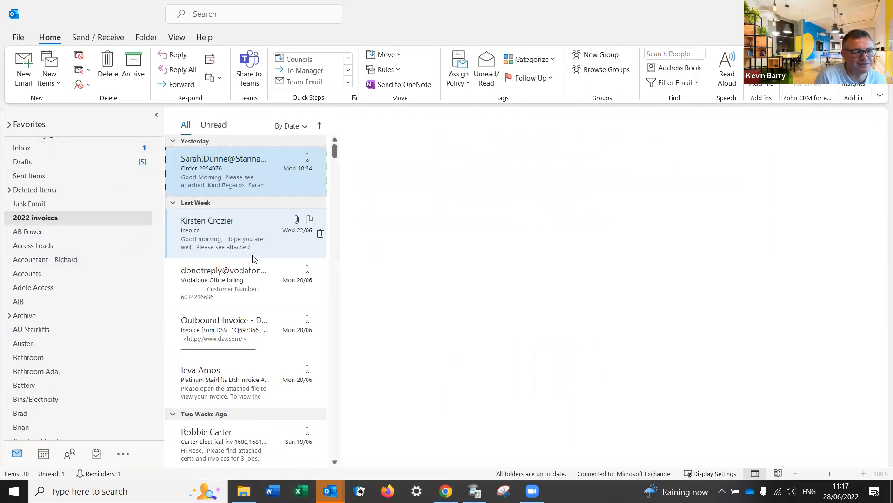
scroll(261, 258, "down", 3)
scroll(265, 258, "down", 2)
left_click(239, 264)
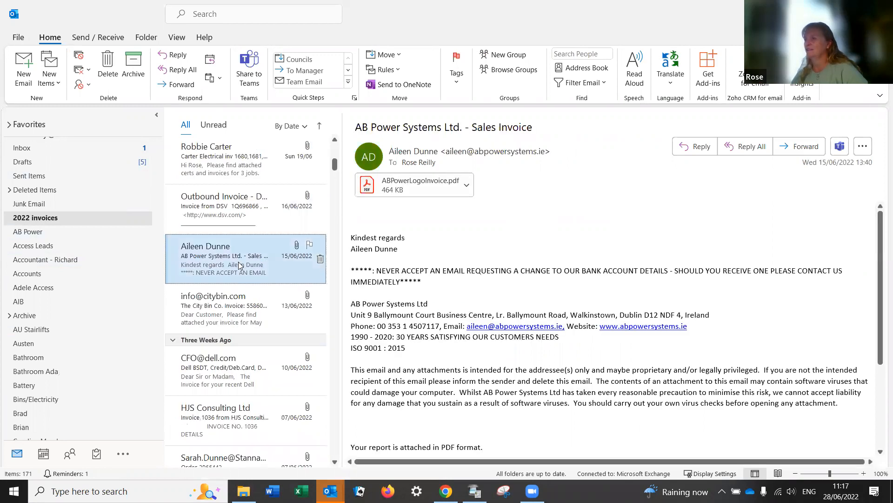
left_click(796, 148)
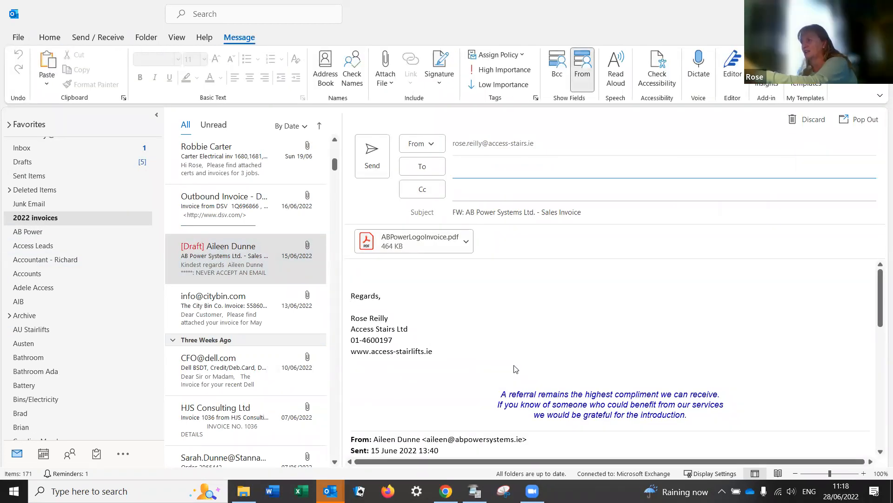
scroll(514, 394, "down", 5)
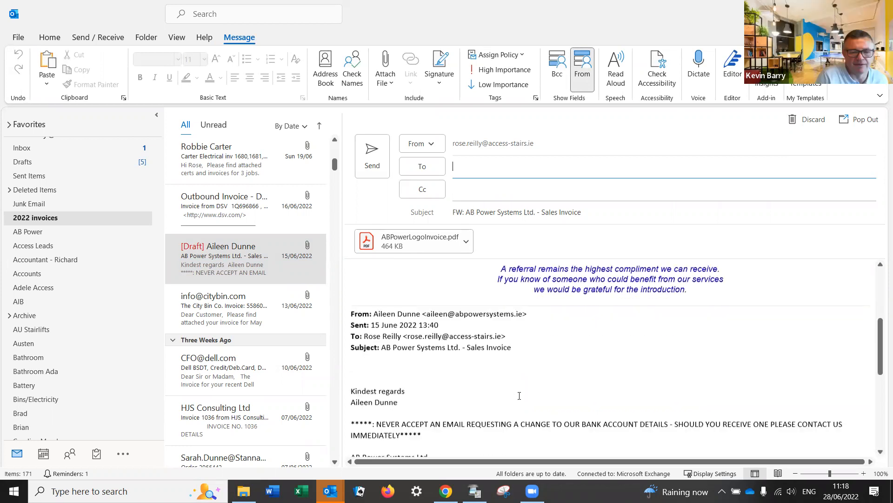
scroll(521, 396, "down", 3)
scroll(521, 395, "up", 8)
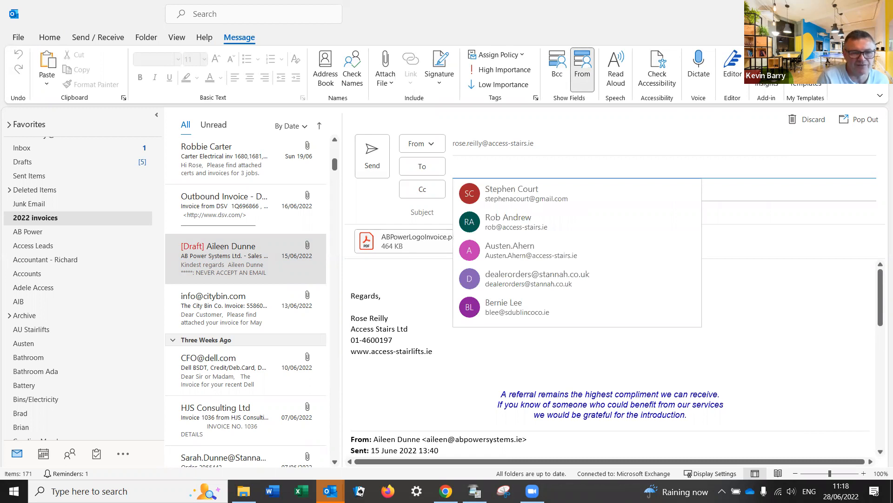
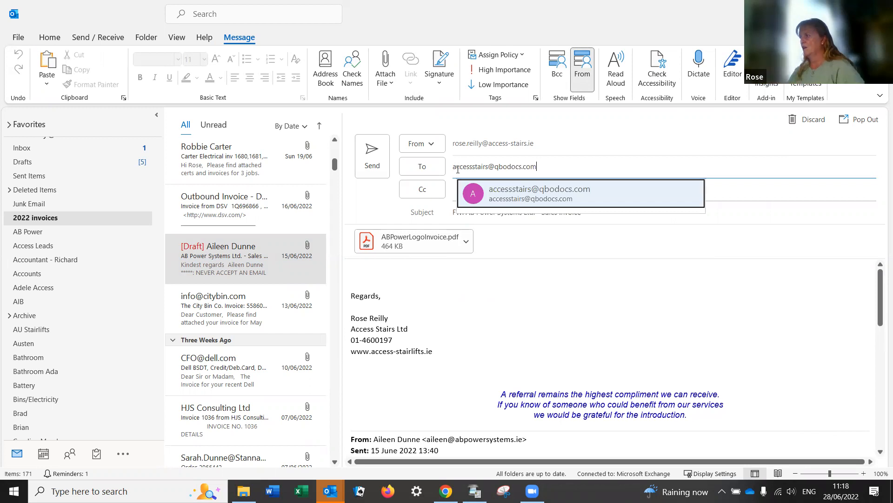
left_click(506, 199)
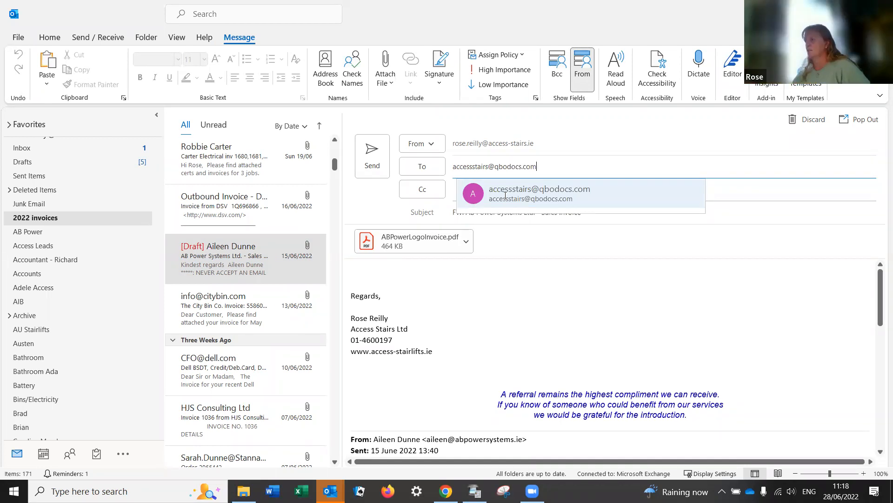
left_click(378, 162)
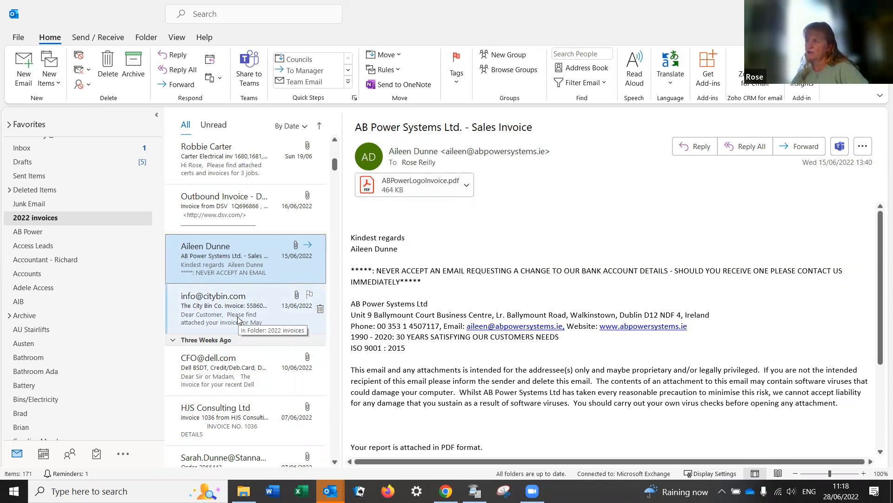
Step: Forward the Order 2966442 email to the QuickBooks forwarding address, then return to Chrome
scroll(240, 361, "down", 5)
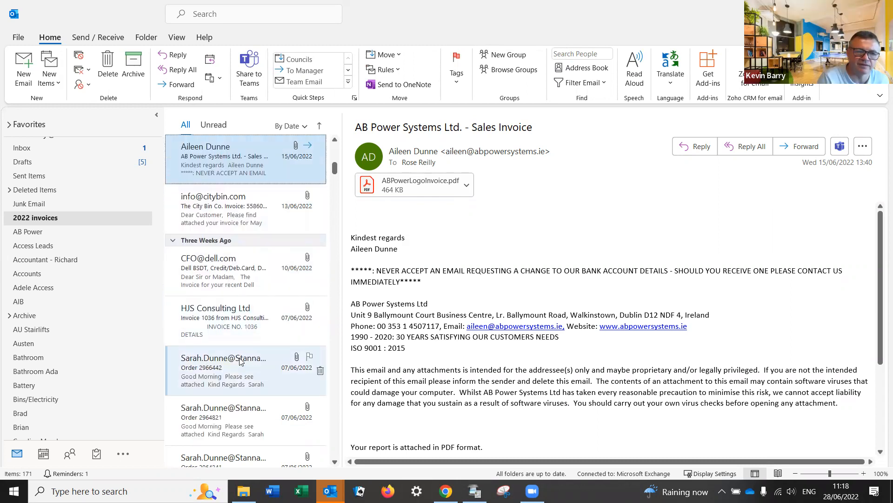
left_click(226, 259)
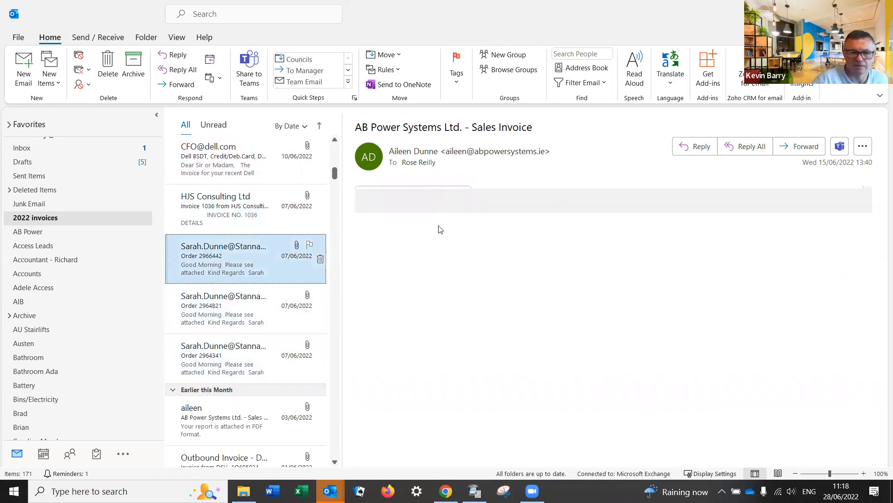
type("access")
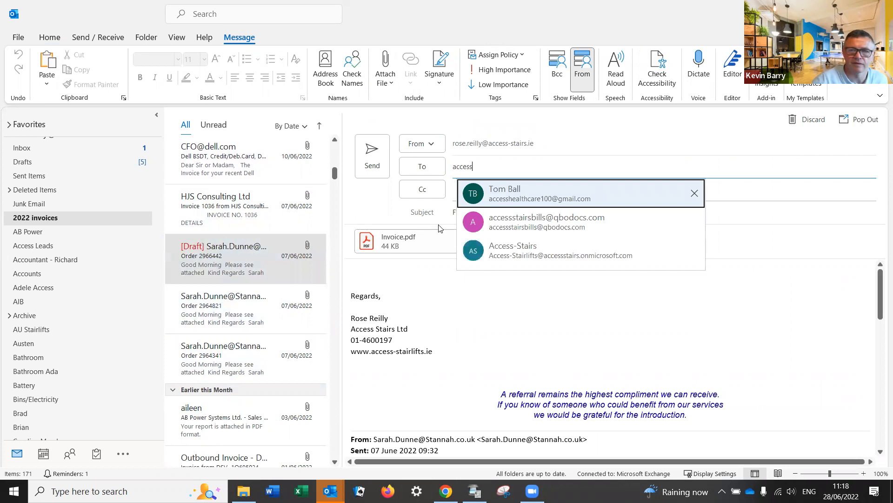
left_click(526, 222)
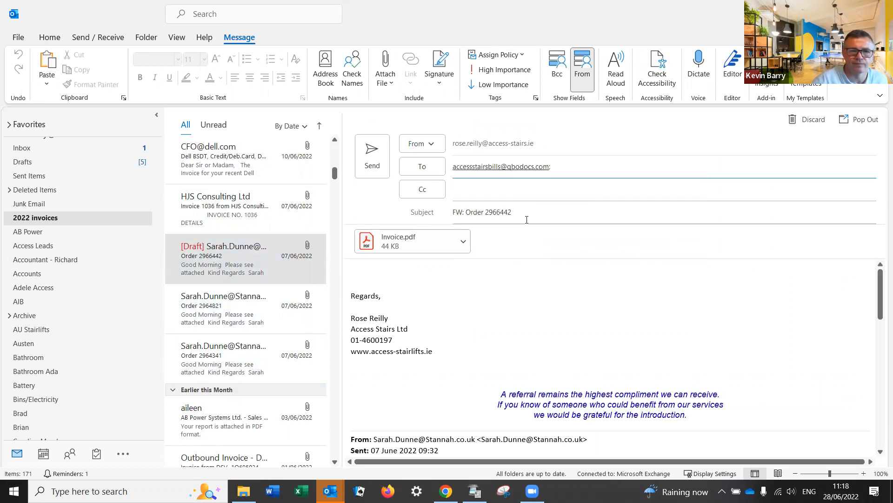
key("BackSpace")
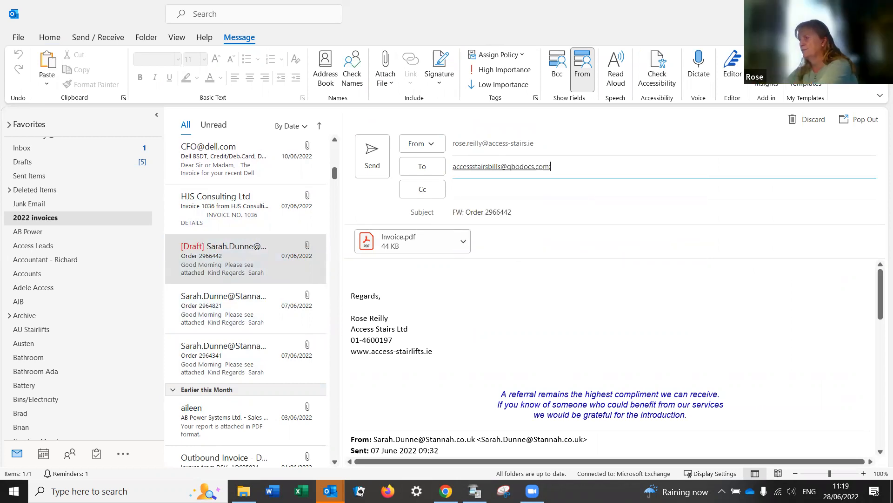
key("BackSpace")
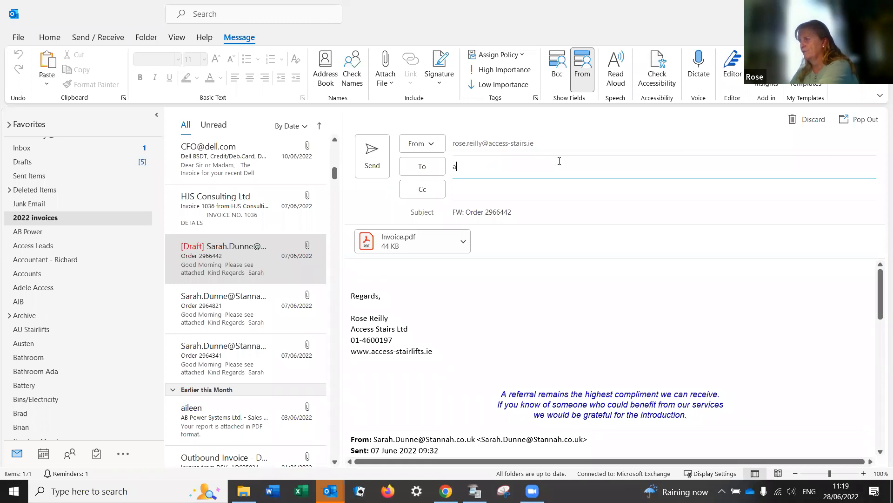
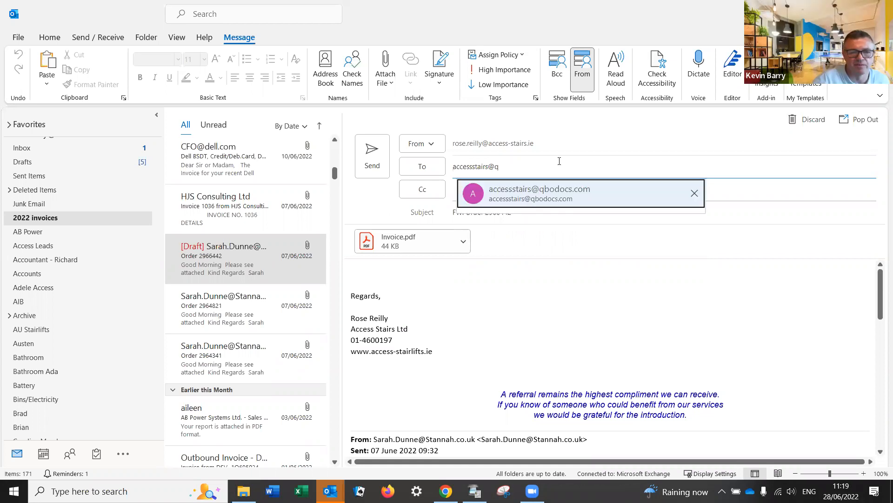
left_click(541, 193)
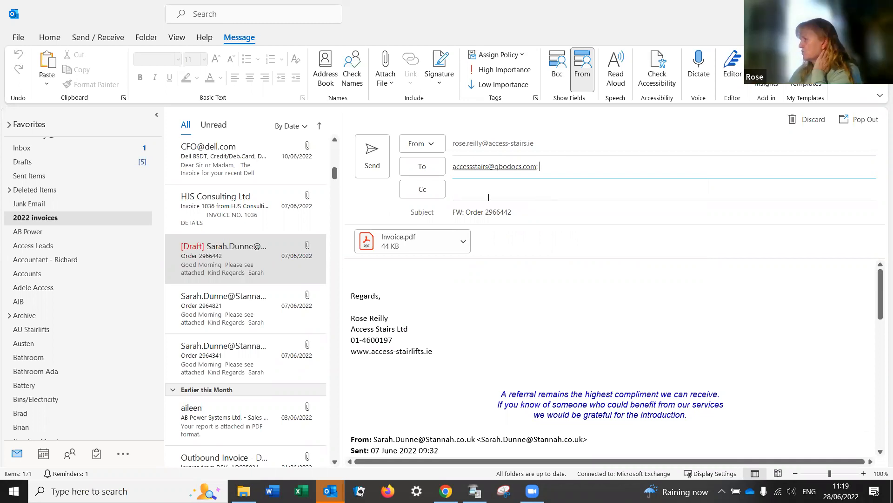
left_click(380, 161)
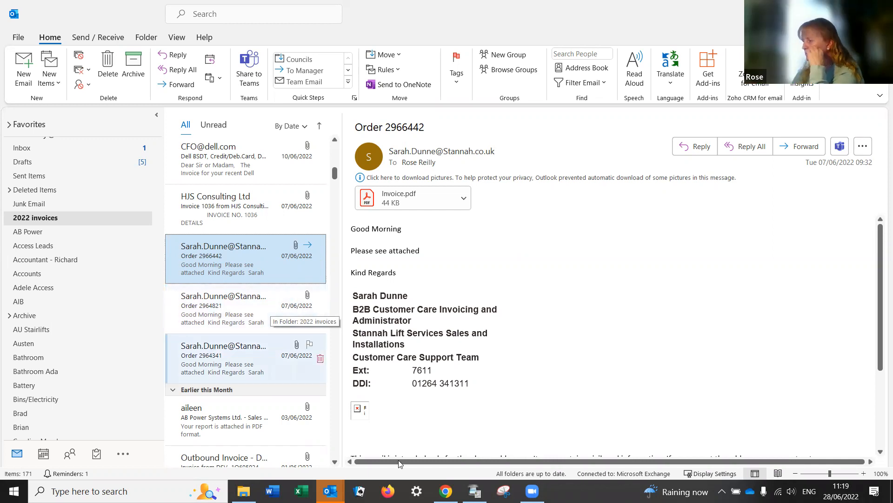
left_click(446, 491)
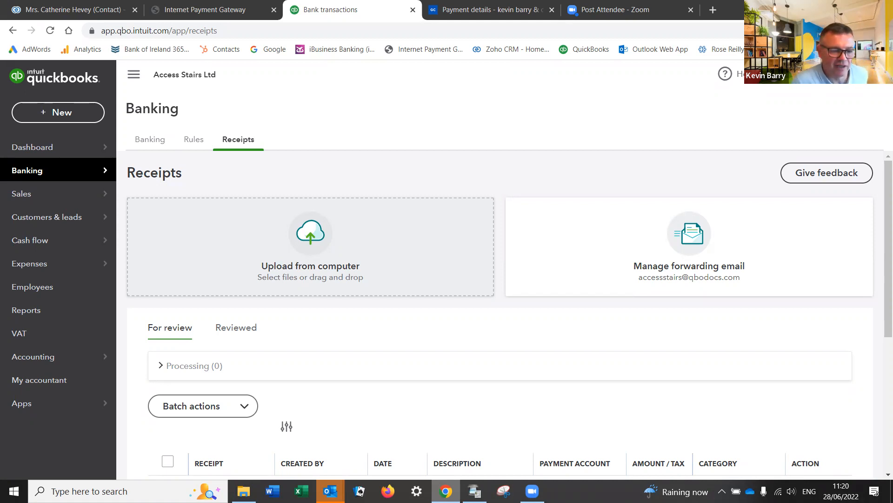
Step: Open the €325.90 AB Power Systems Ltd receipt for review from the Receipts list
scroll(462, 351, "down", 5)
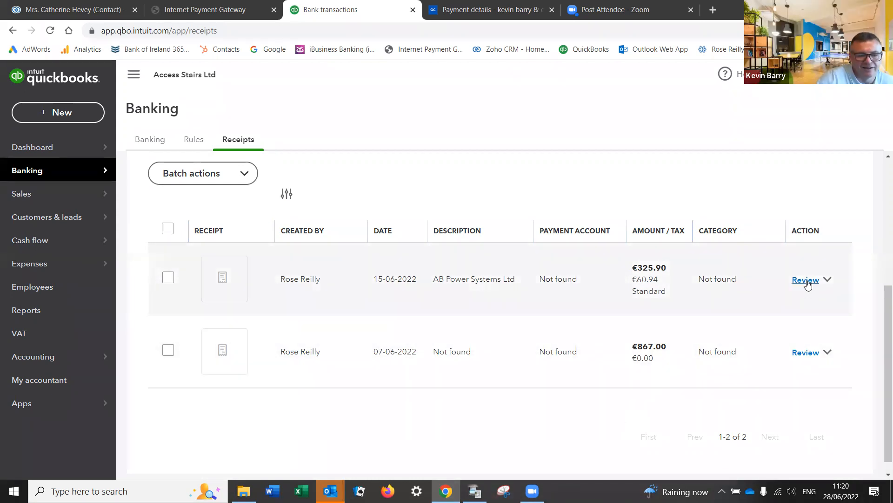
left_click(806, 280)
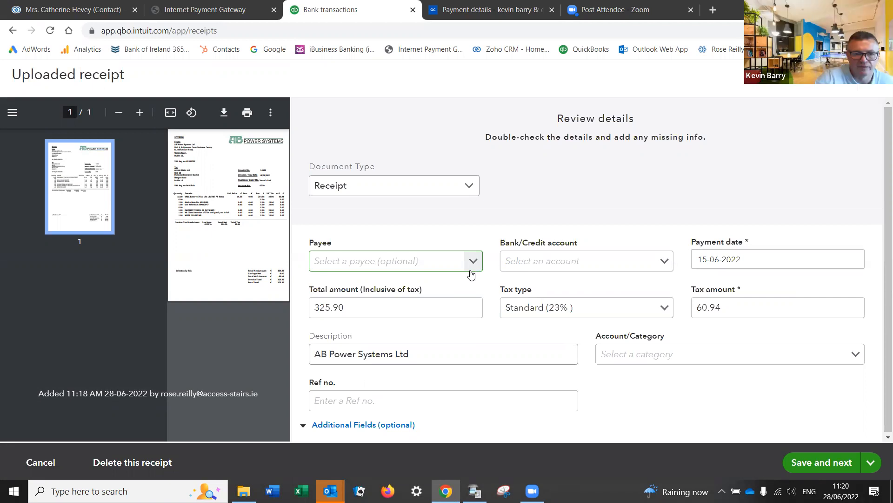
Step: Change the document type to Bill and paste 'AB Power Systems Ltd' from the description into Payee
left_click(469, 190)
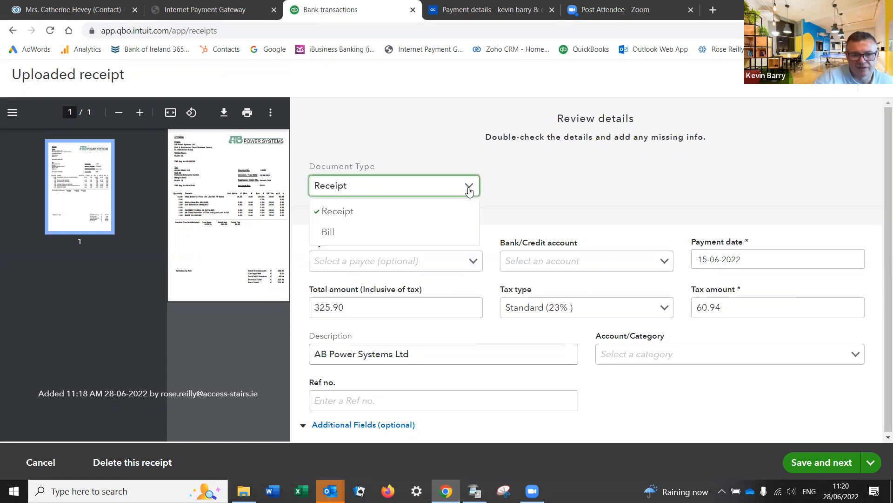
left_click(351, 233)
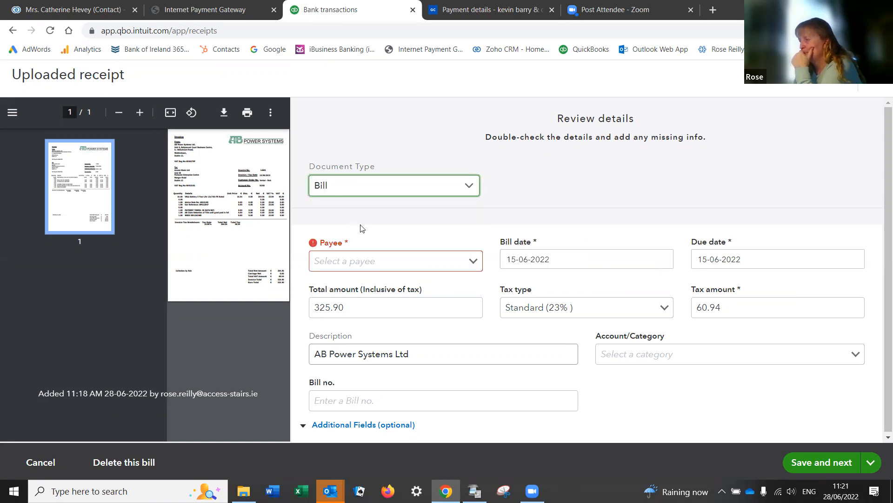
left_click(356, 261)
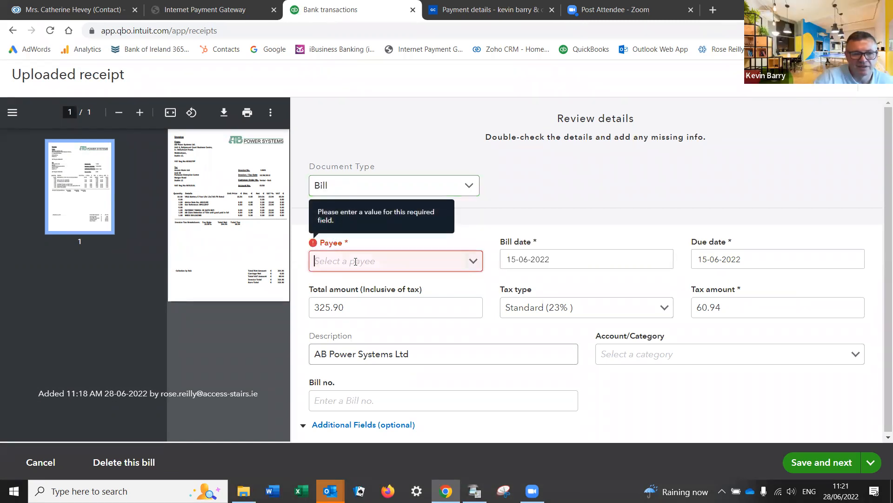
left_click(333, 354)
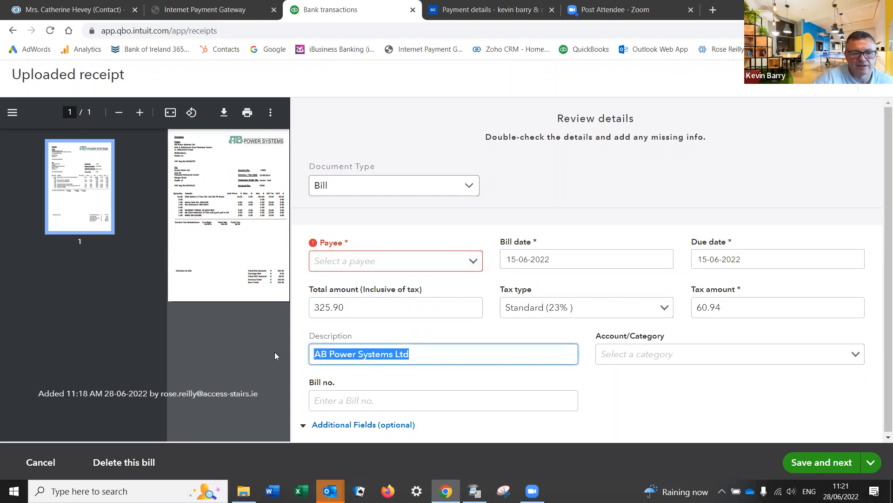
right_click(355, 354)
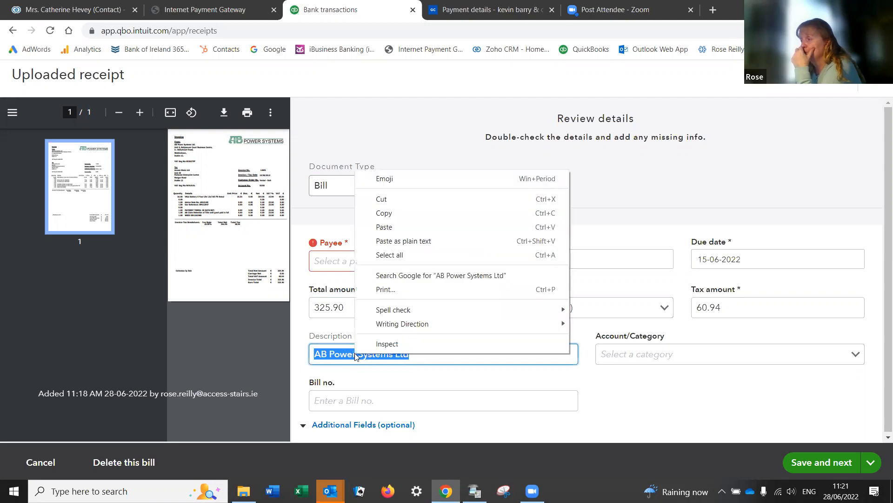
left_click(400, 213)
left_click(328, 262)
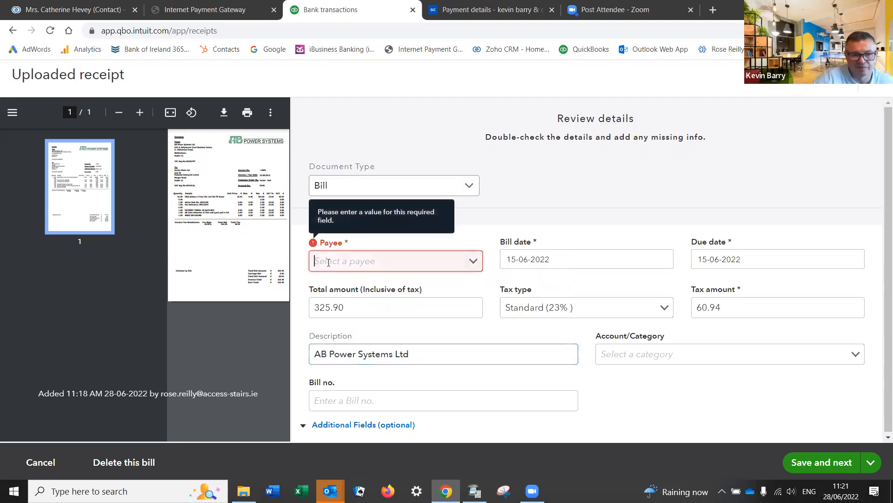
right_click(328, 264)
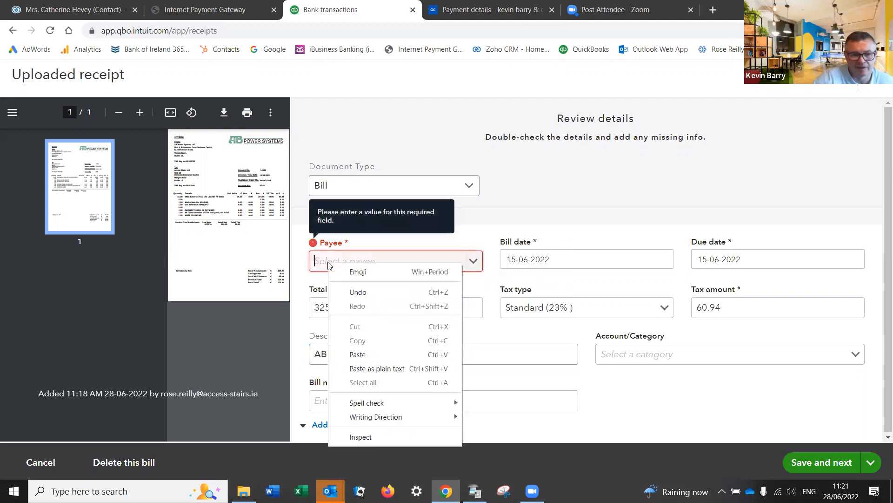
left_click(368, 368)
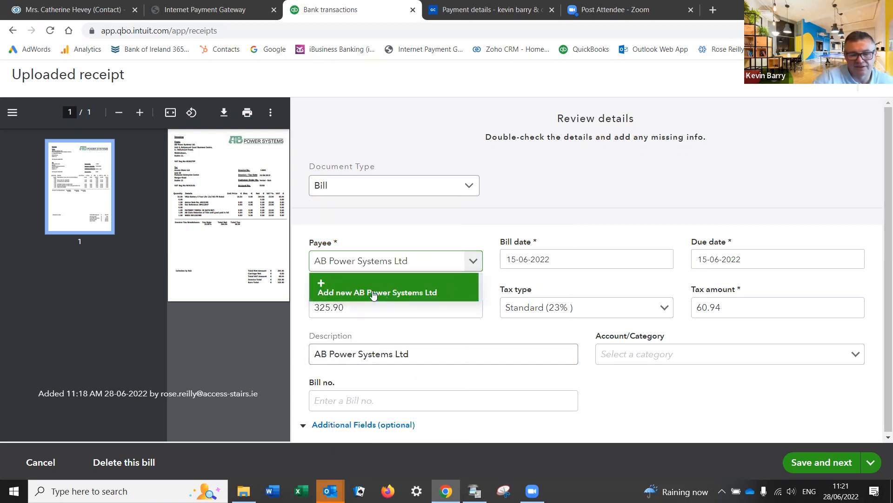
Step: Add AB Power Systems Ltd as a new payee with type Supplier and save it
left_click(372, 293)
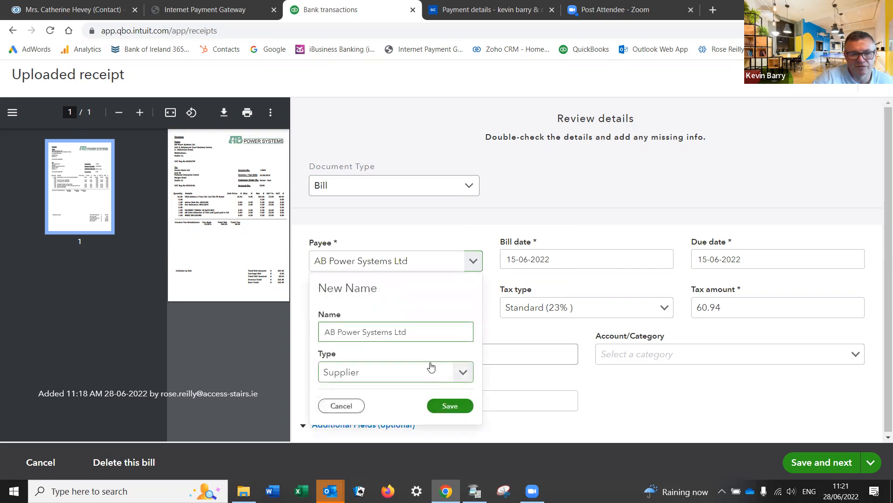
scroll(546, 417, "down", 2)
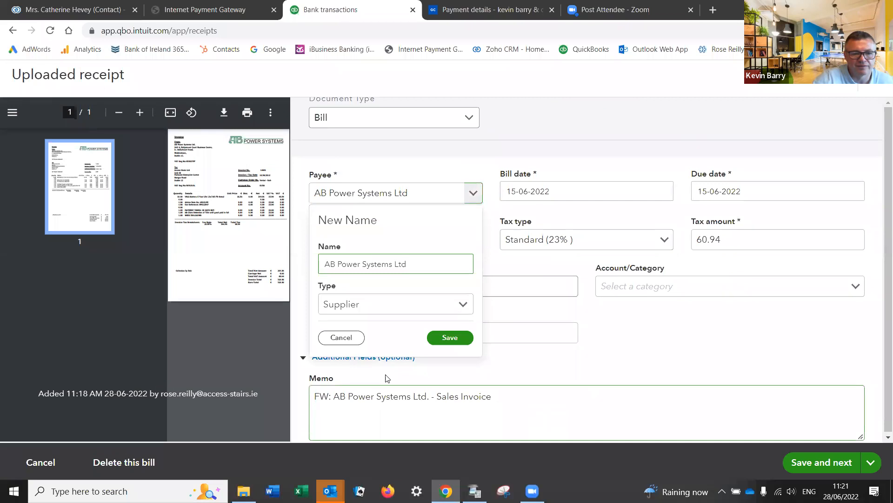
left_click(394, 343)
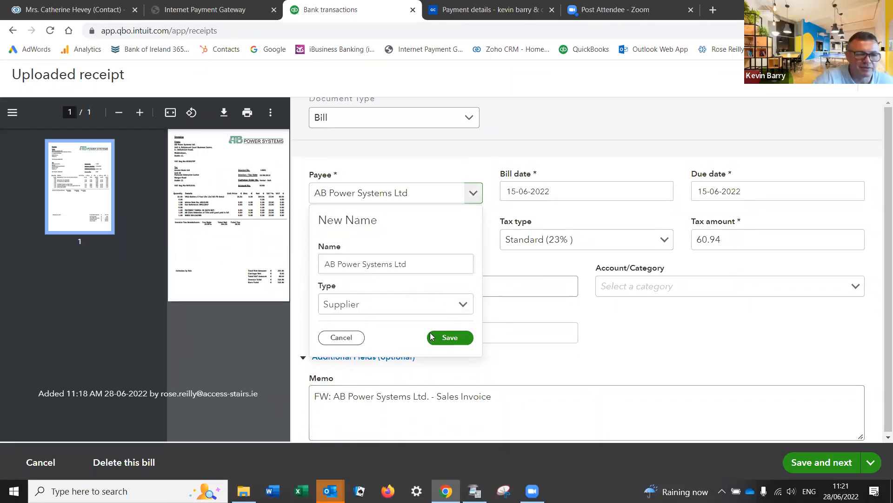
left_click(417, 264)
left_click(463, 304)
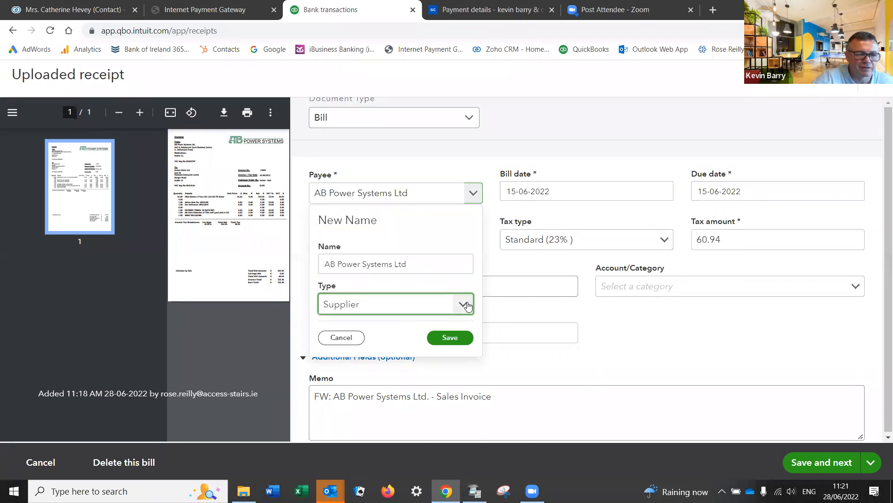
left_click(386, 330)
left_click(444, 338)
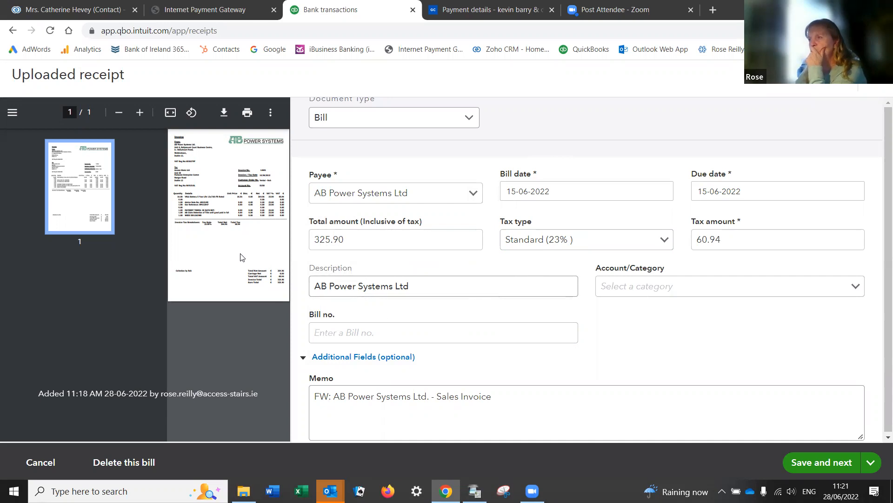
Step: Categorise the €325.90 bill to Cost of sales and save it to check for matches
scroll(242, 258, "down", 1)
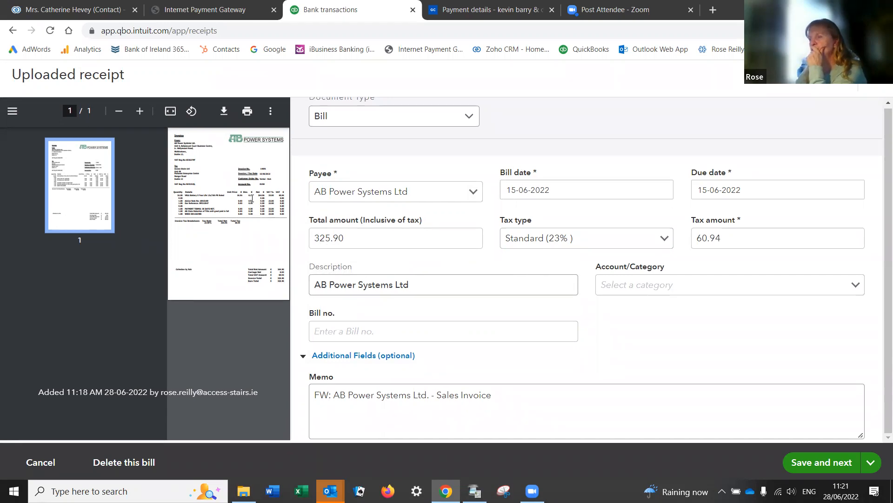
scroll(245, 205, "up", 3)
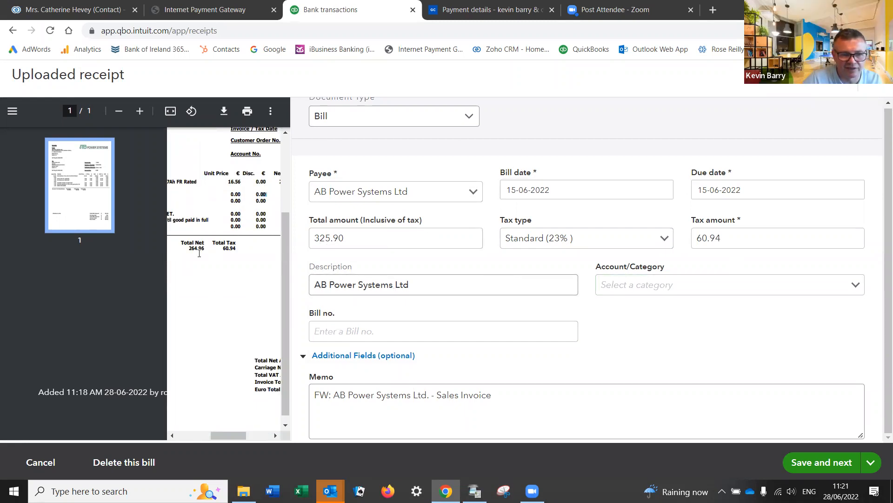
scroll(211, 246, "down", 3)
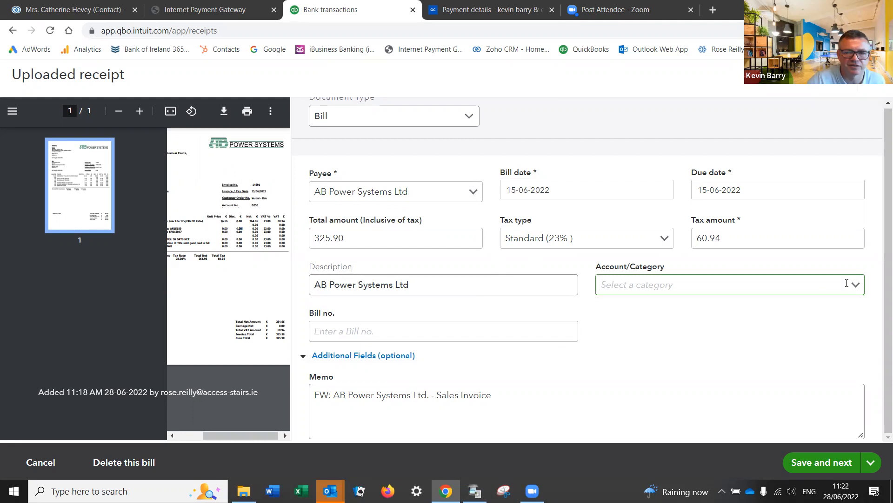
left_click_drag(881, 320, 881, 196)
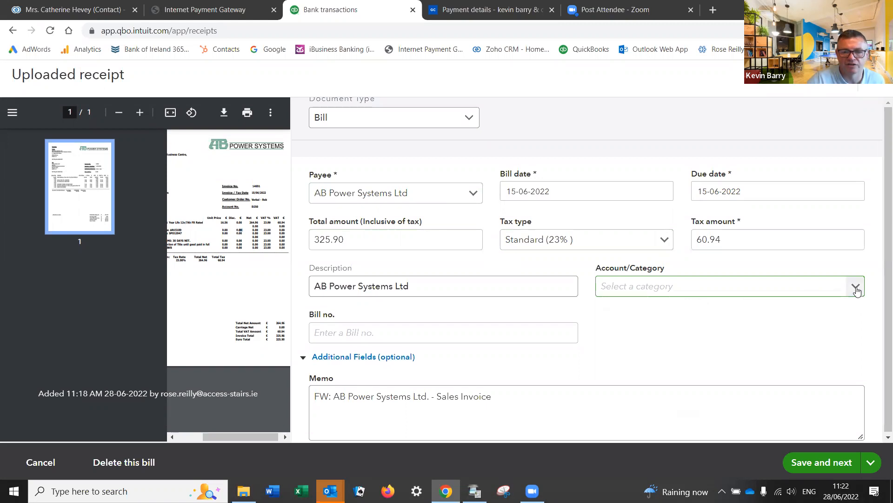
left_click(856, 290)
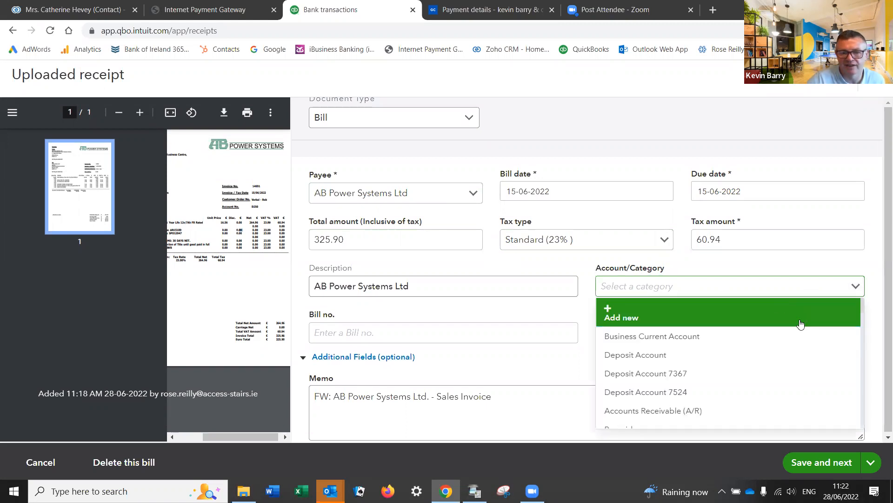
scroll(782, 343, "down", 10)
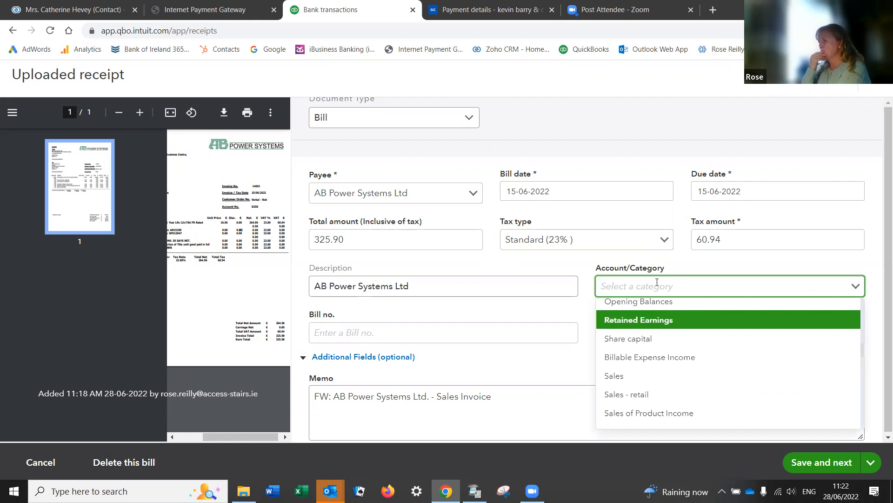
left_click(657, 282)
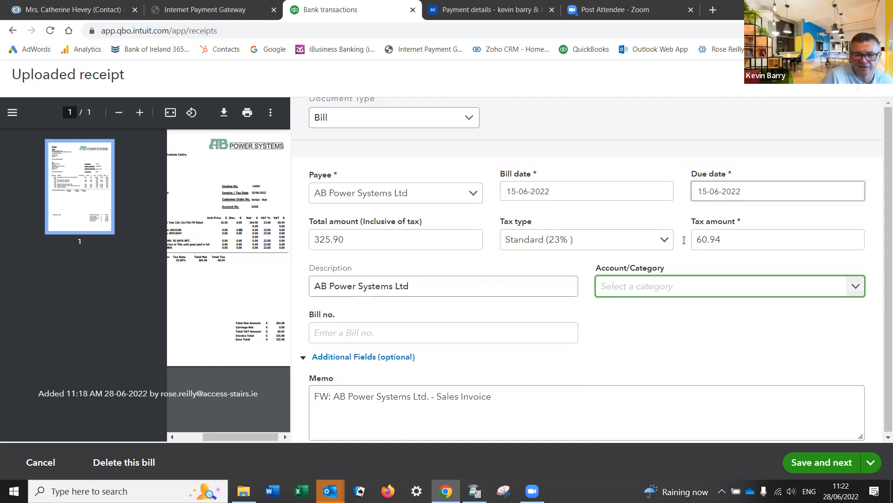
type("cost")
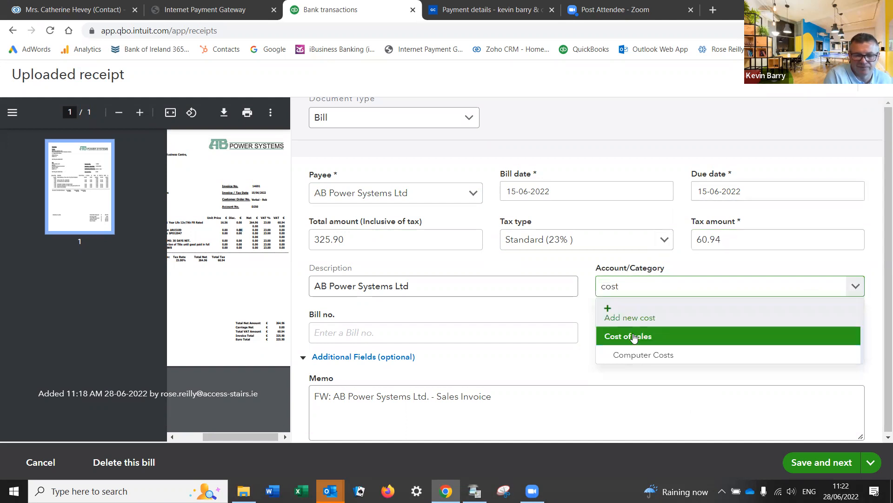
left_click(634, 337)
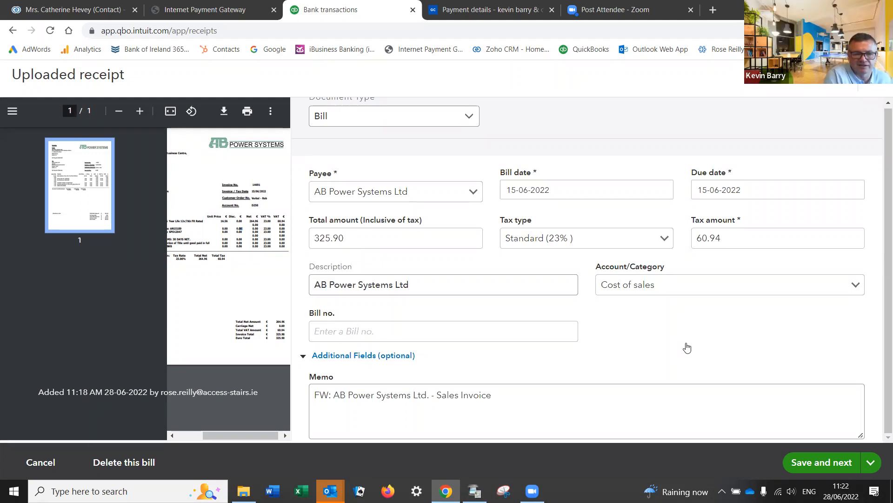
left_click(816, 461)
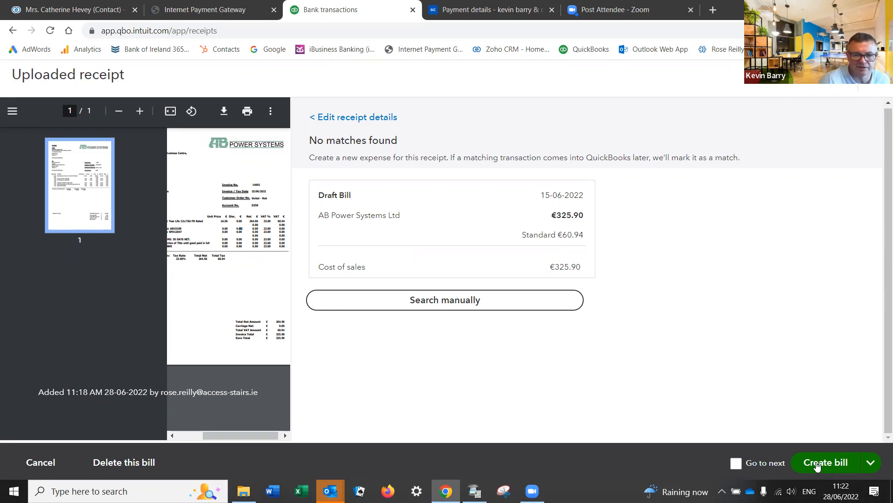
Step: Create the AB Power Systems Ltd bill, then sign out of QuickBooks
left_click(818, 461)
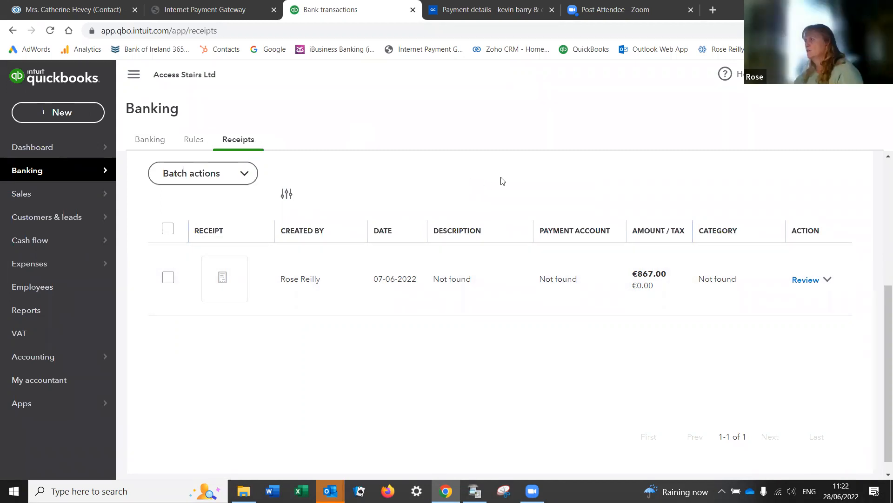
scroll(505, 311, "up", 5)
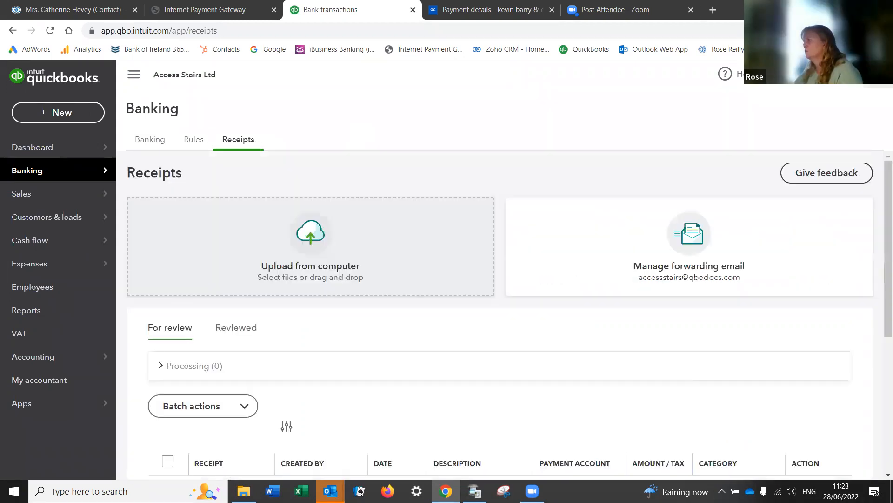
left_click(875, 74)
left_click(768, 220)
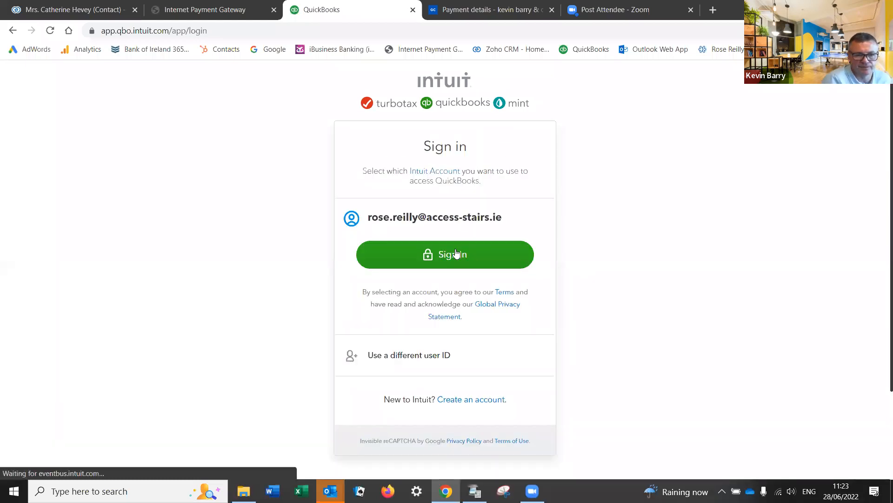
Step: Sign back in with the saved password, open Access Stairs Ltd, and dismiss the mobile-app promotion
left_click(456, 253)
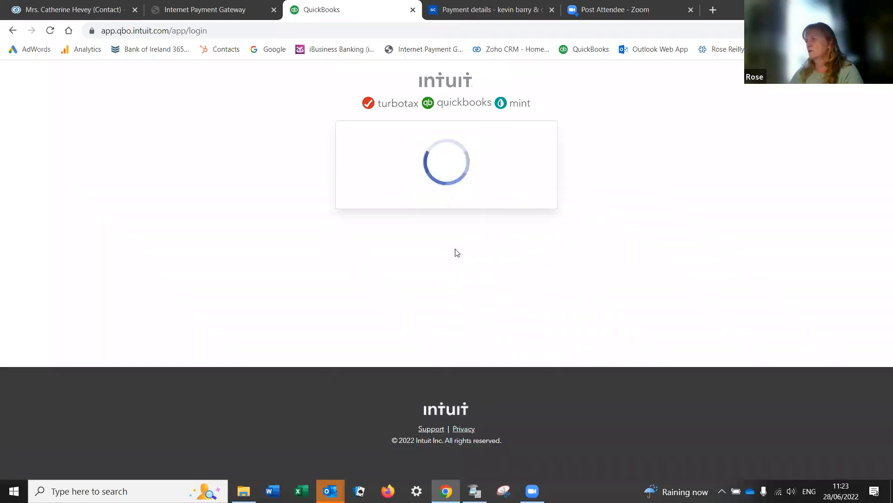
left_click(457, 303)
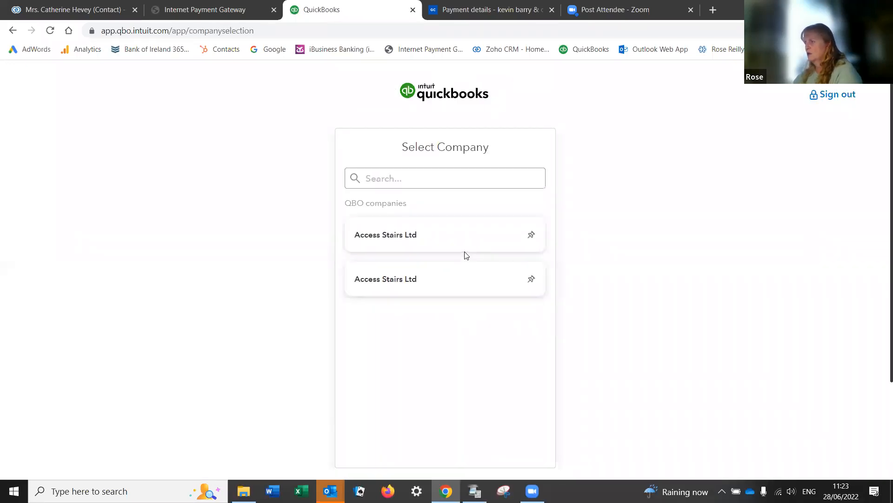
left_click(467, 248)
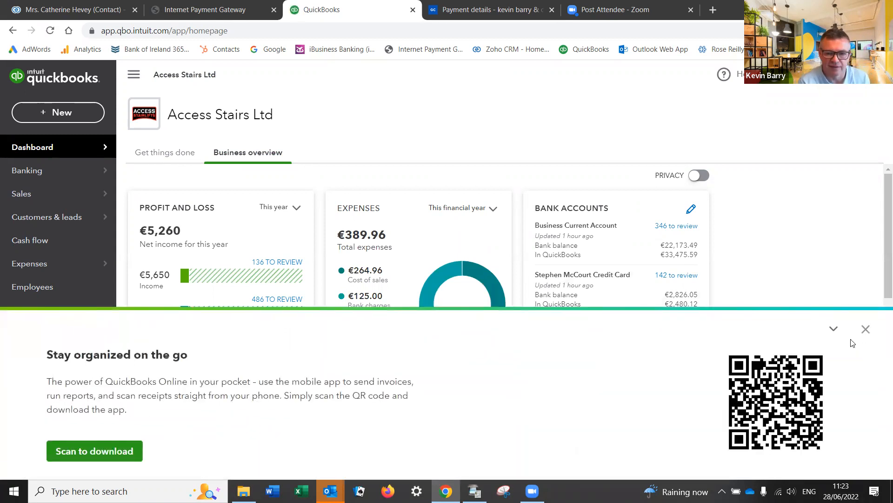
left_click(865, 330)
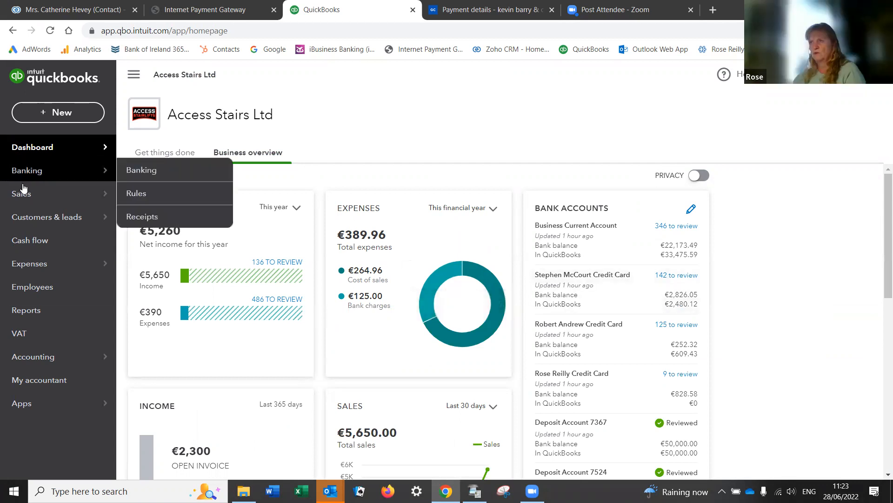
mouse_move(31, 188)
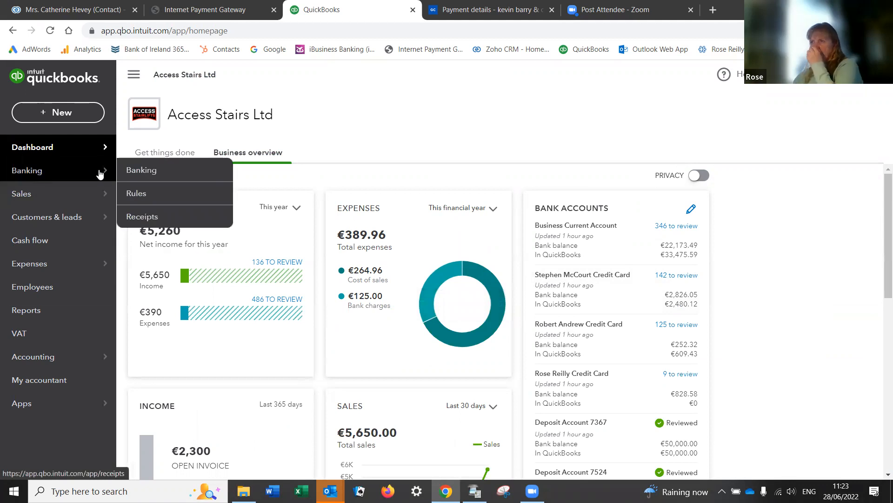
Step: From Banking > Receipts, open the €867.00 receipt dated 07-06-2022 for review
left_click(148, 217)
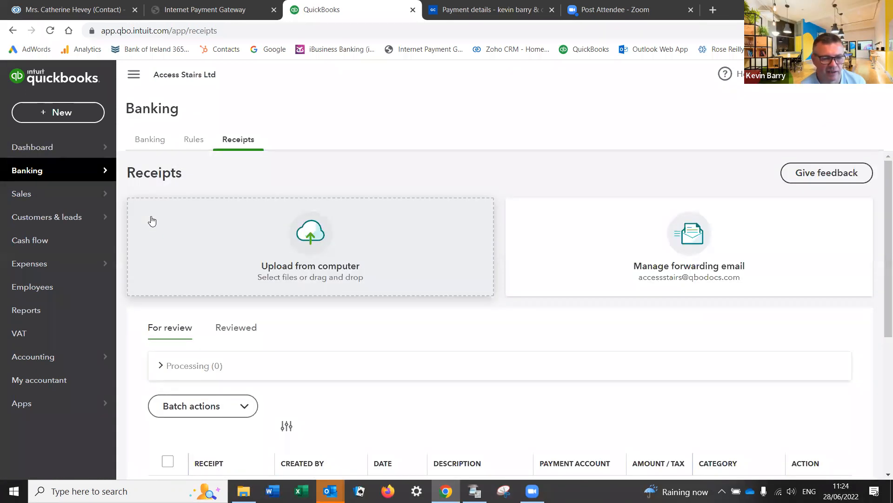
scroll(389, 343, "down", 3)
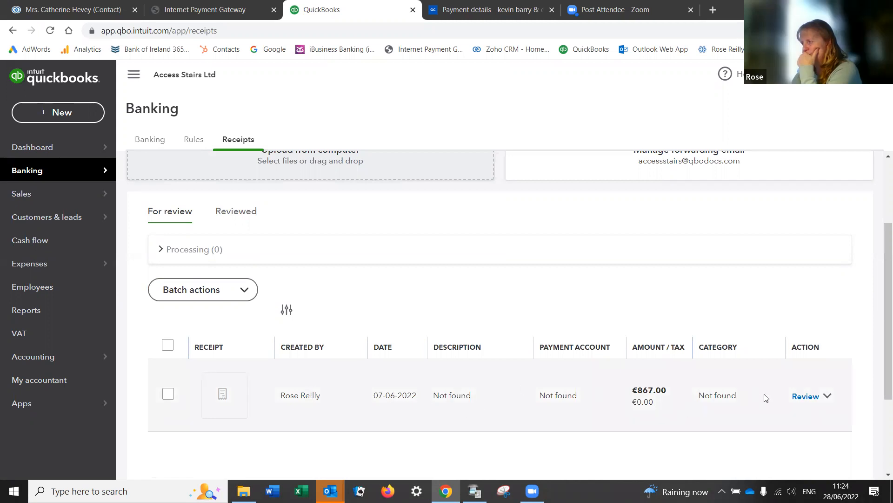
left_click(805, 395)
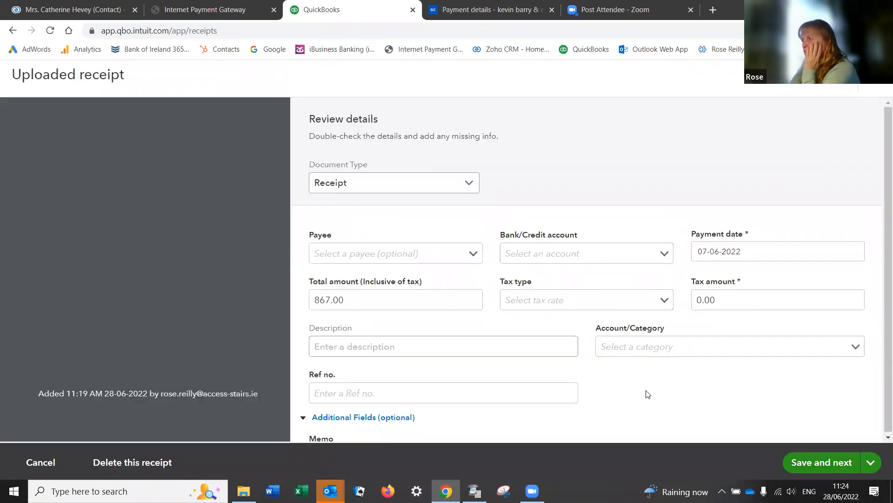
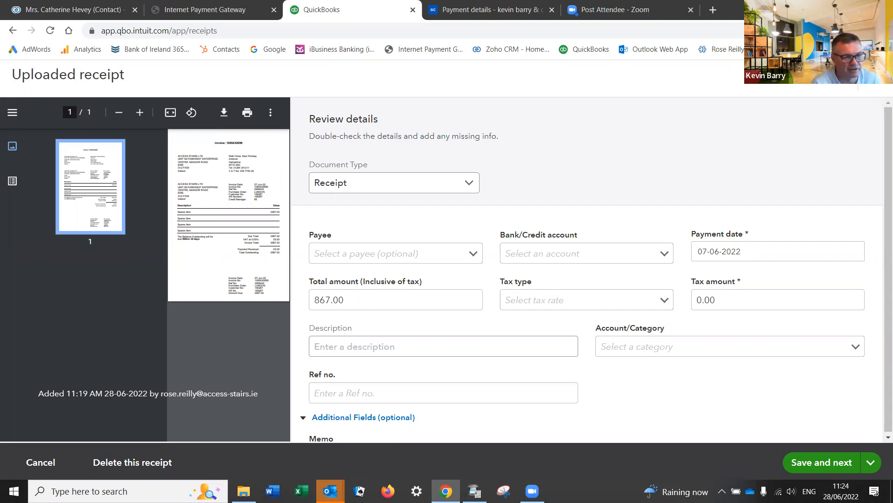
Step: Cancel the receipt review, leaving the €867.00 receipt dated 07-06-2022 awaiting review
left_click(875, 74)
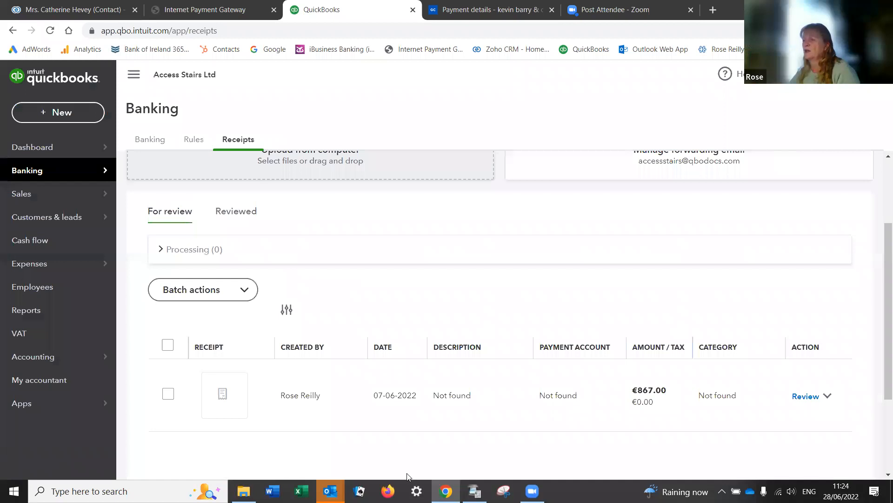
mouse_move(330, 491)
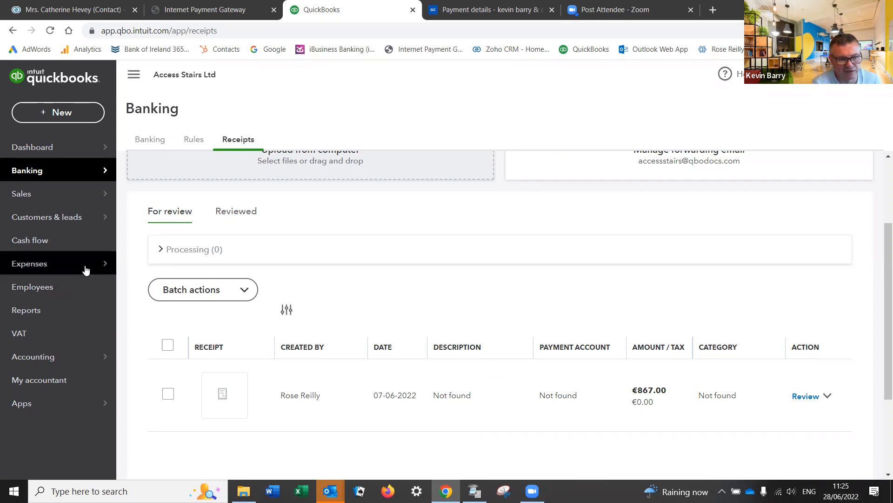
mouse_move(89, 269)
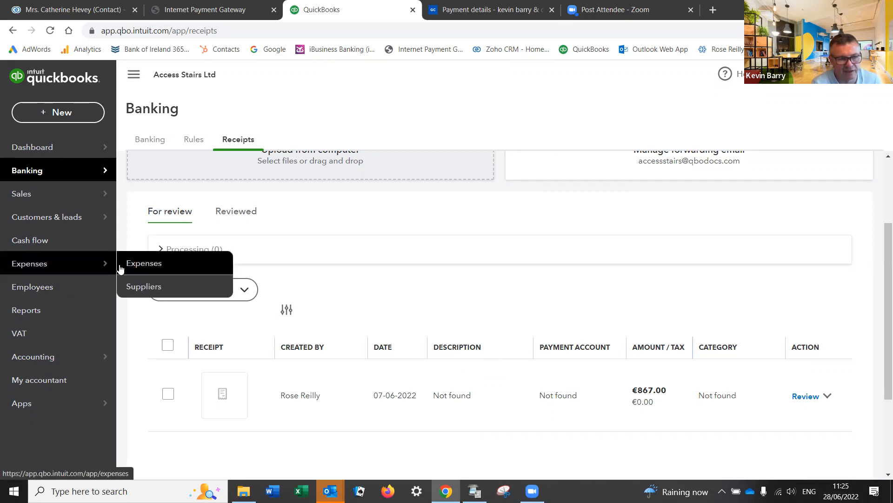
Step: Open the Suppliers list (AB Power Systems Ltd, AIB) and start a new supplier
left_click(143, 289)
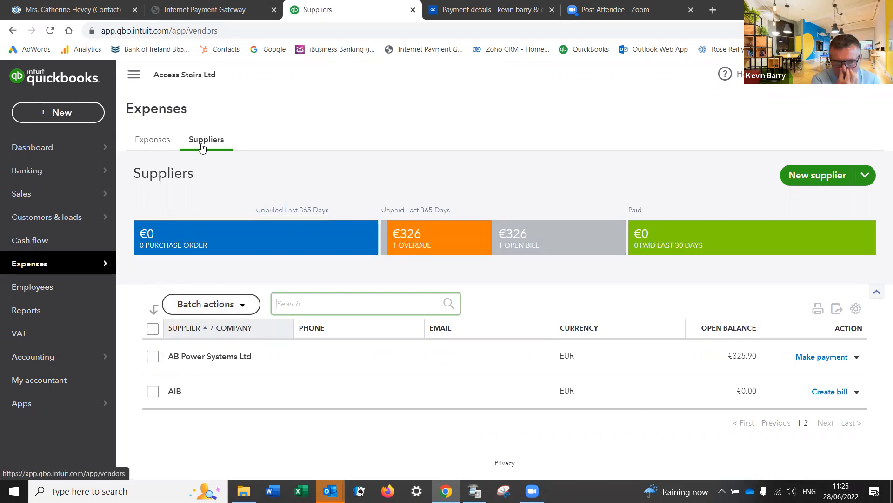
left_click(831, 177)
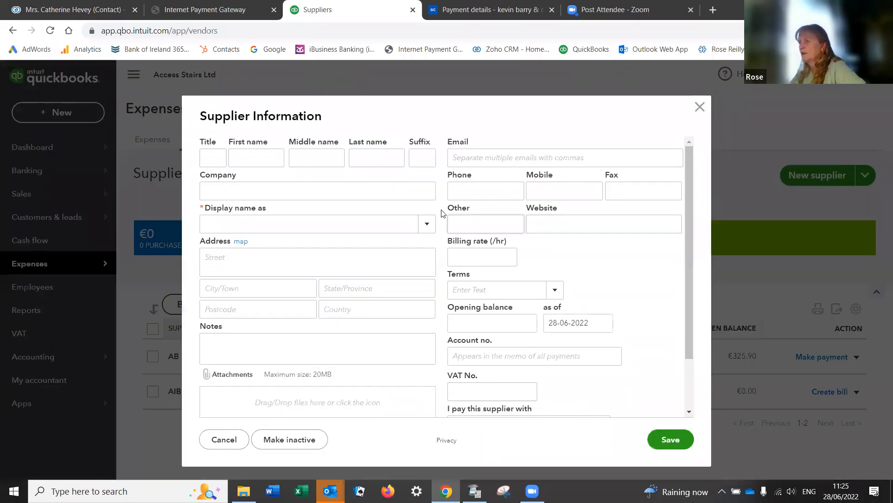
Step: Save supplier Stannah Stairlifts (UK) Ltd with matching display name, paid in GBP
left_click(225, 189)
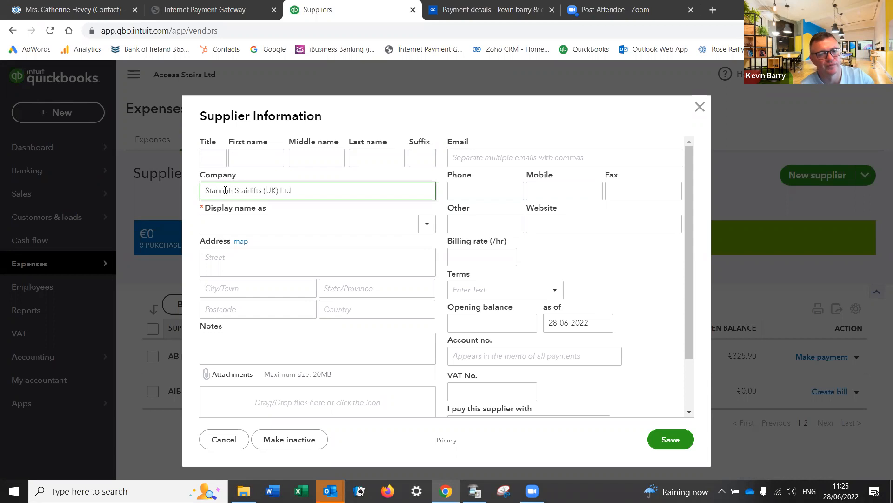
left_click_drag(294, 190, 211, 188)
left_click(335, 227)
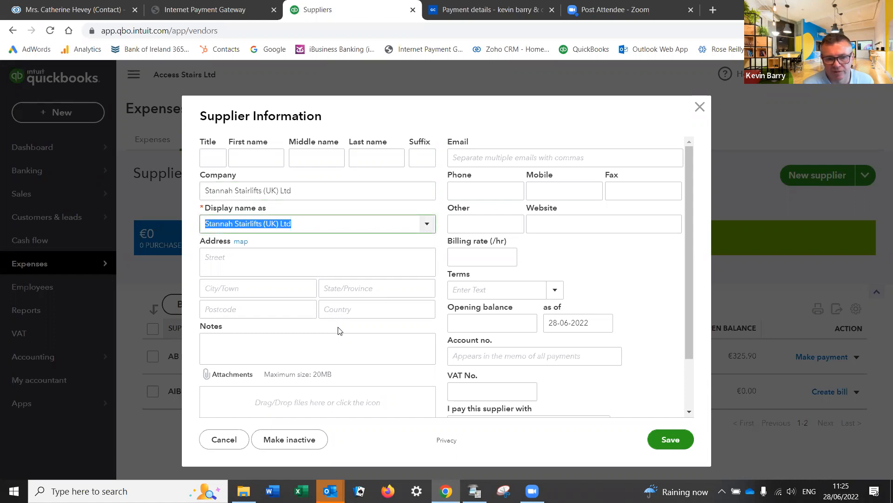
scroll(694, 387, "down", 2)
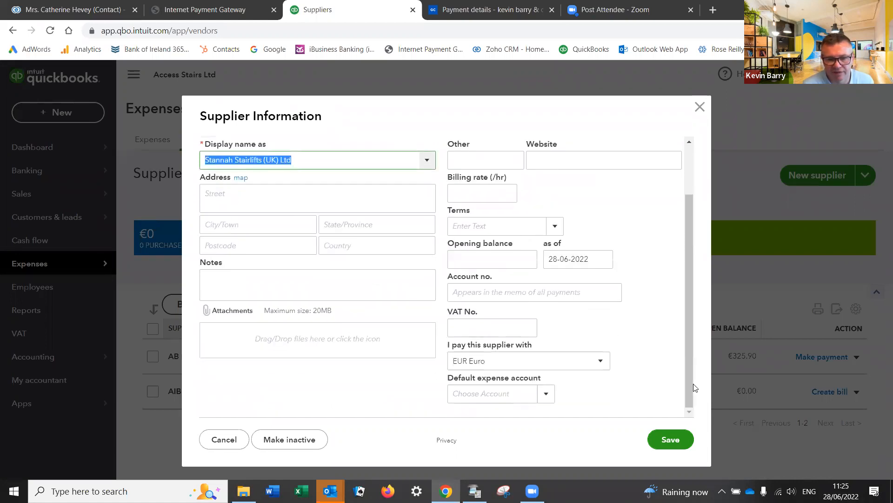
left_click(596, 365)
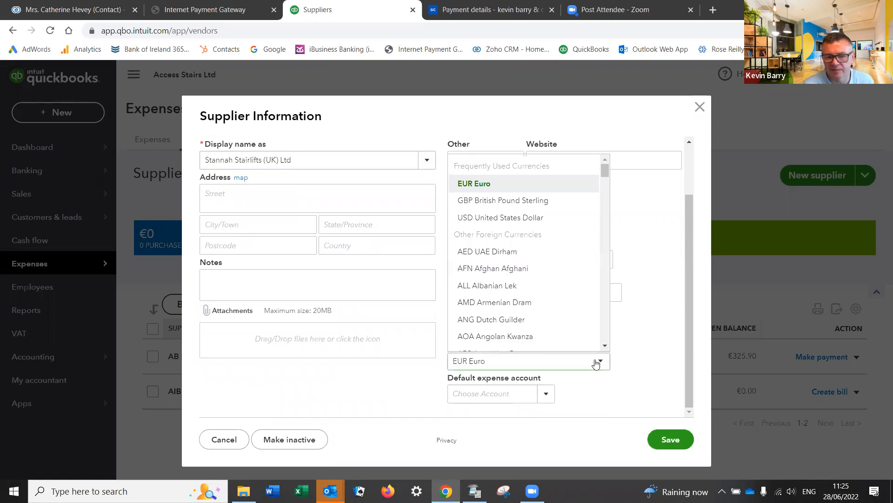
left_click(514, 203)
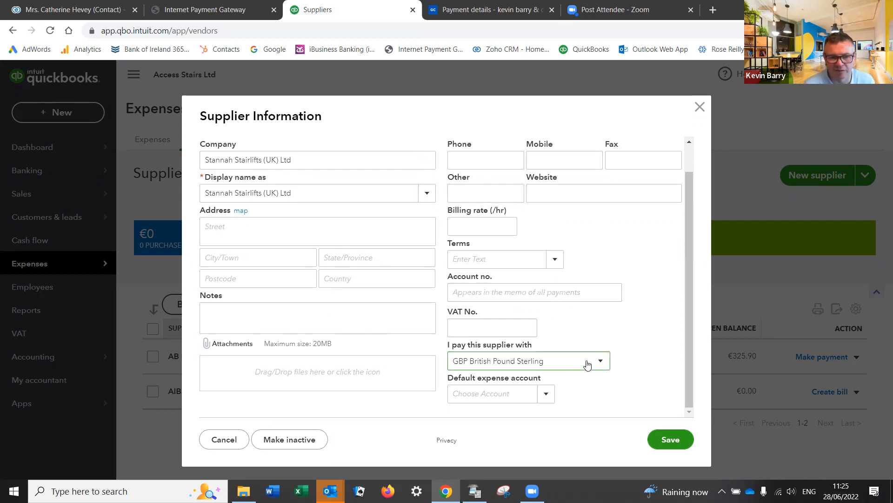
left_click(671, 440)
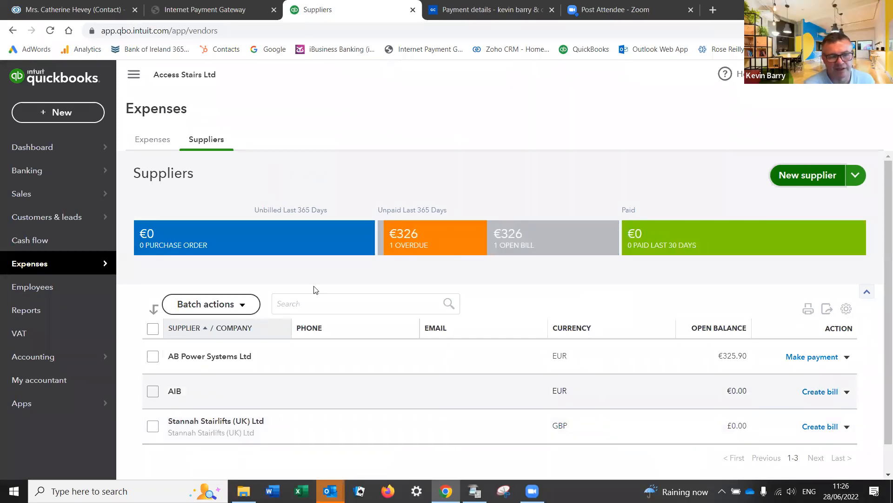
Step: Reopen the €867.00 receipt for review from Banking > Receipts
mouse_move(42, 172)
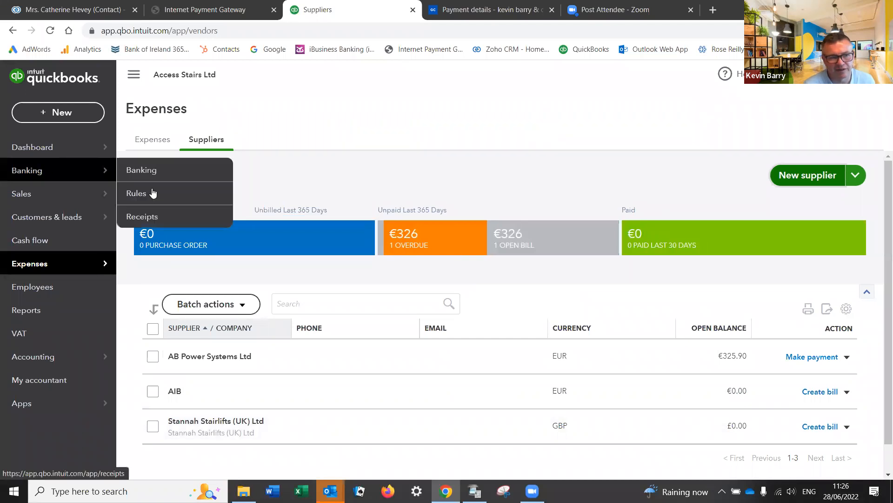
left_click(142, 217)
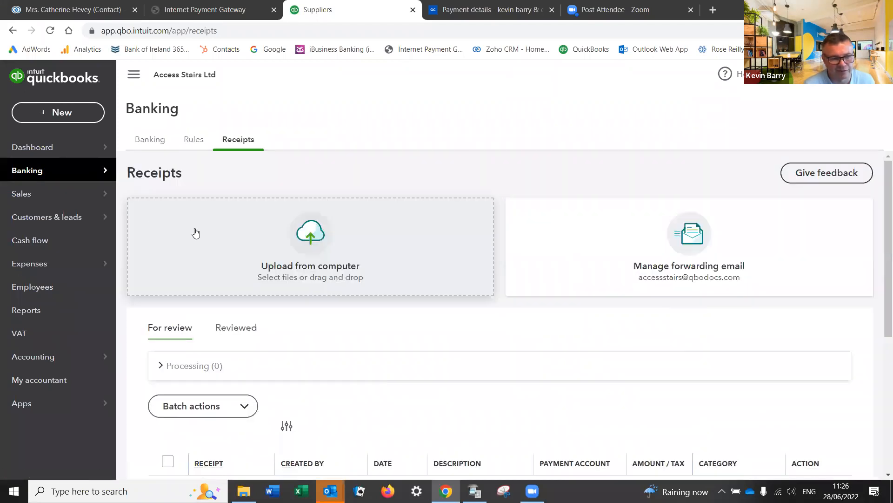
scroll(432, 375, "down", 4)
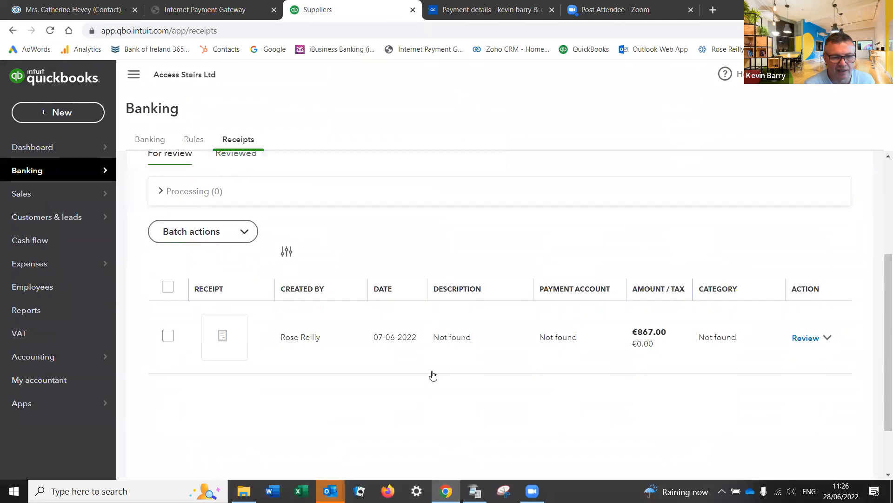
scroll(433, 375, "up", 1)
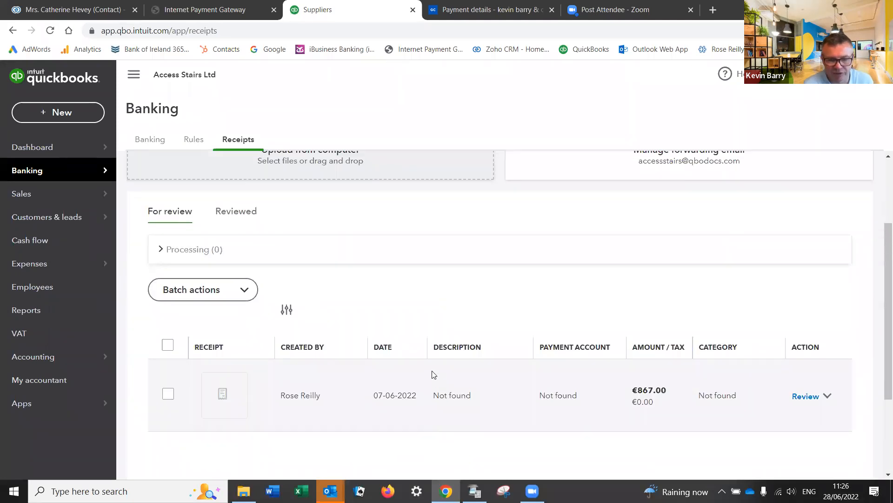
left_click(812, 397)
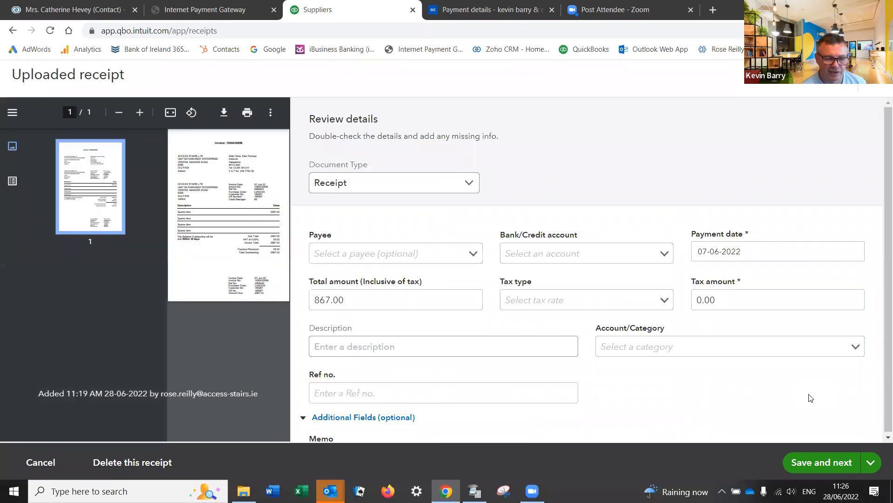
Step: Record the €867.00 receipt as a Bill with payee Stannah Stairlifts (UK) Ltd
left_click(426, 252)
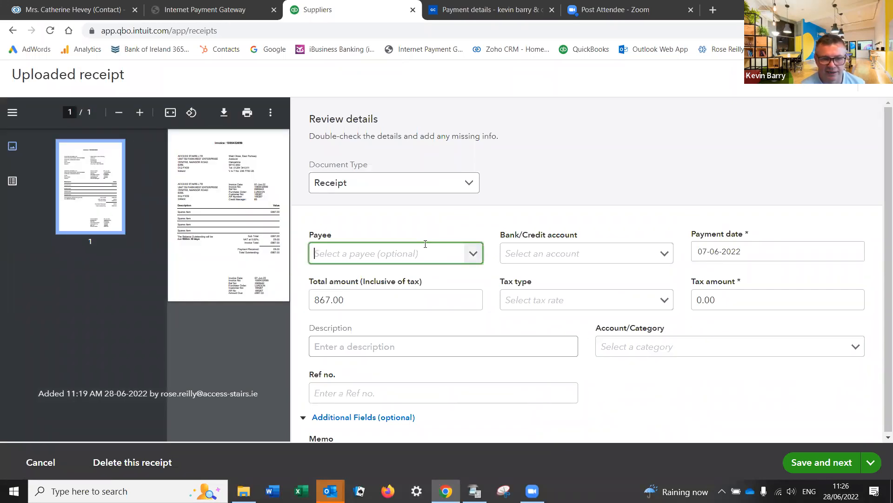
left_click(443, 182)
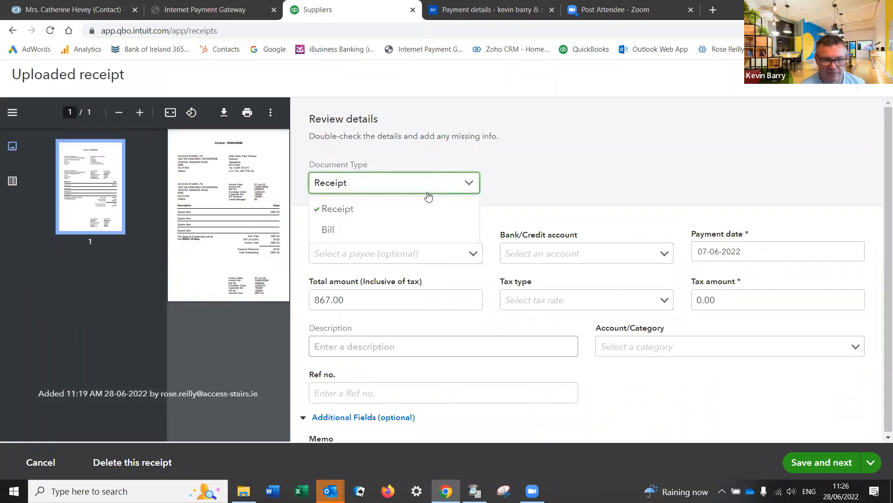
left_click(370, 238)
left_click(384, 253)
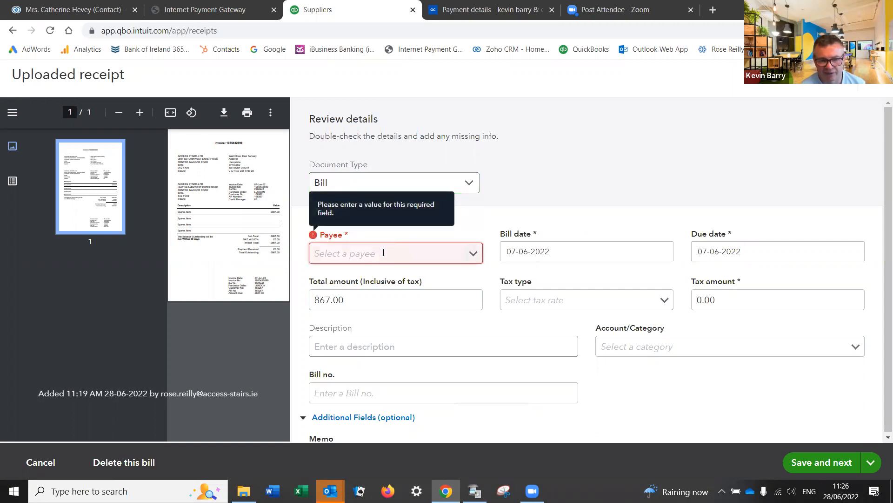
type("st")
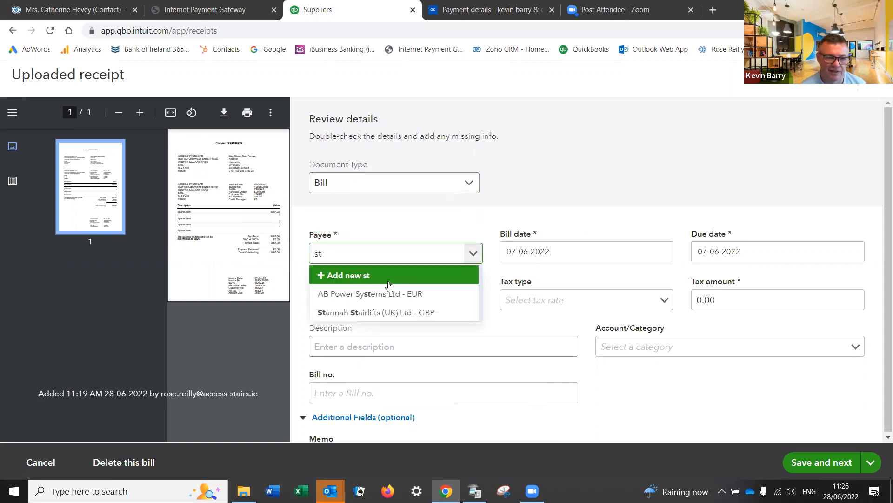
left_click(377, 311)
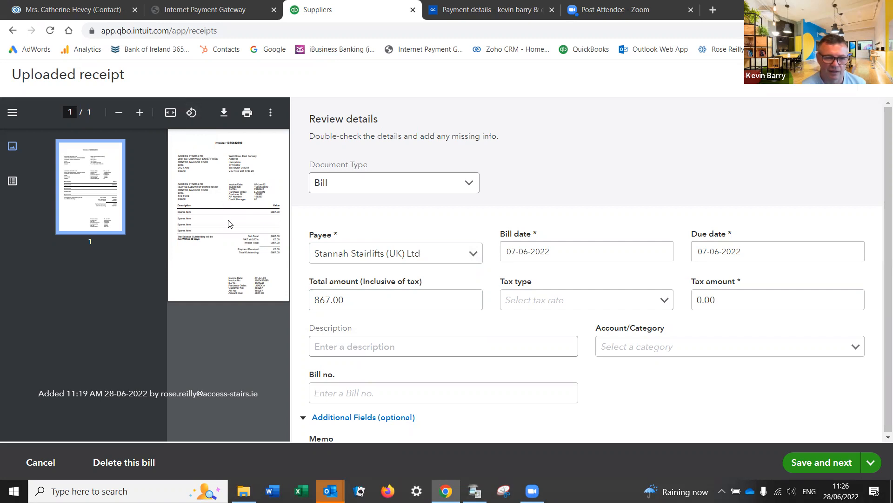
left_click(315, 299)
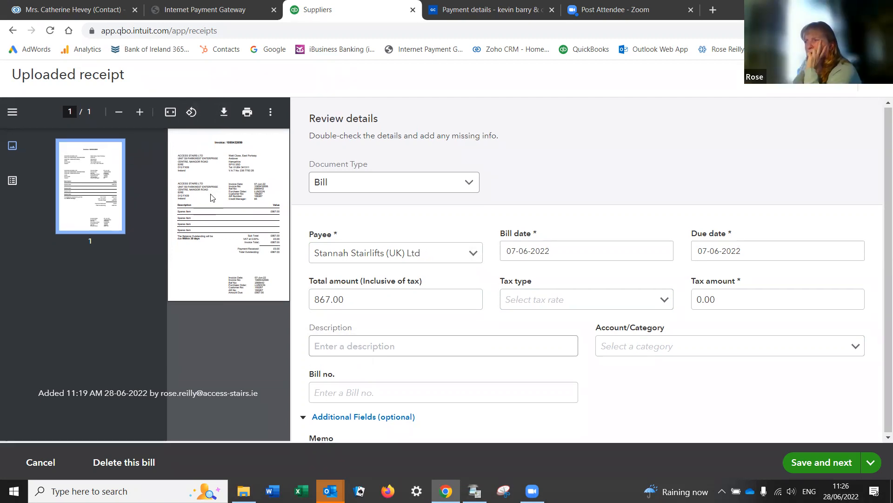
Step: Zoom and pan the invoice preview so its dates and £867.00 totals are readable
left_click(255, 227)
scroll(244, 436, "up", 4)
scroll(244, 436, "right", 2)
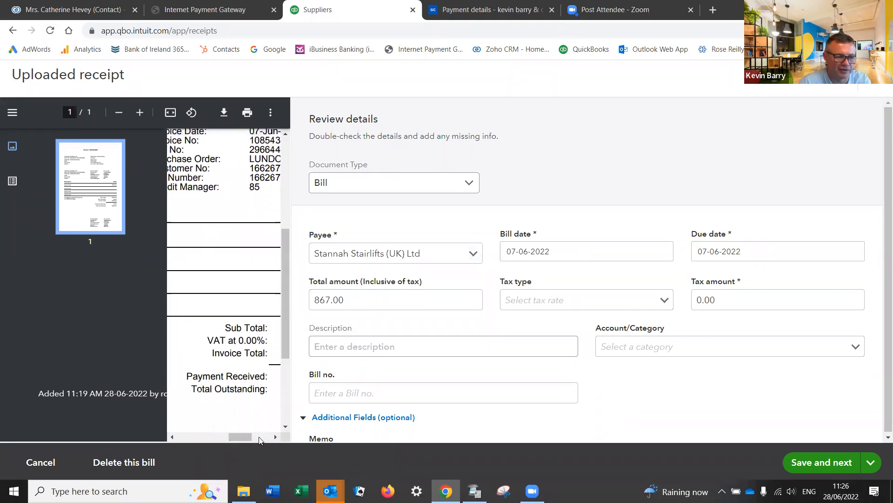
left_click_drag(286, 267, 258, 382)
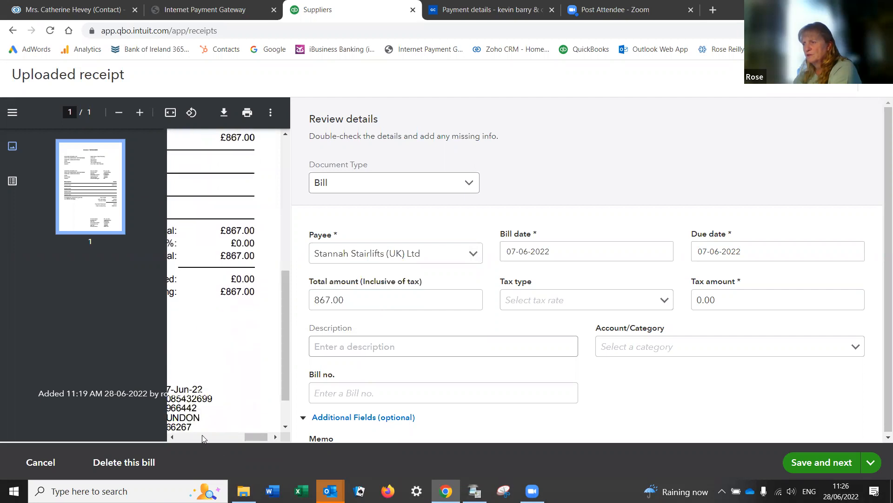
scroll(192, 439, "left", 3)
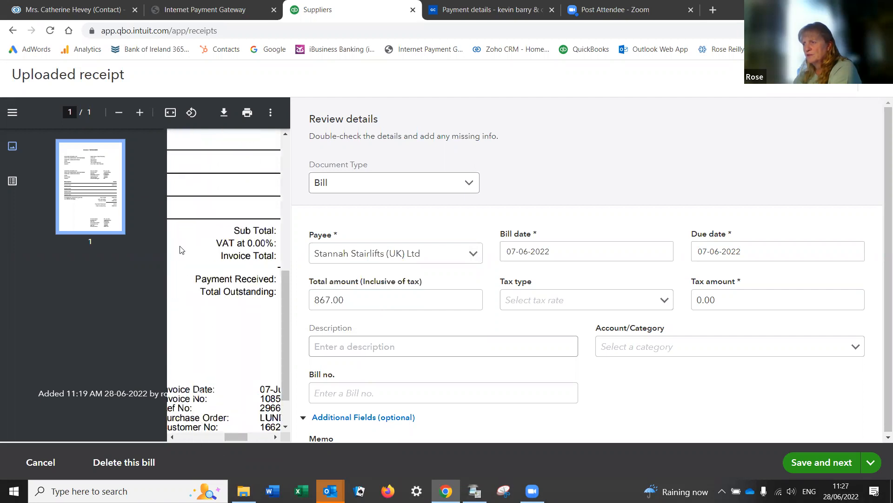
left_click(170, 114)
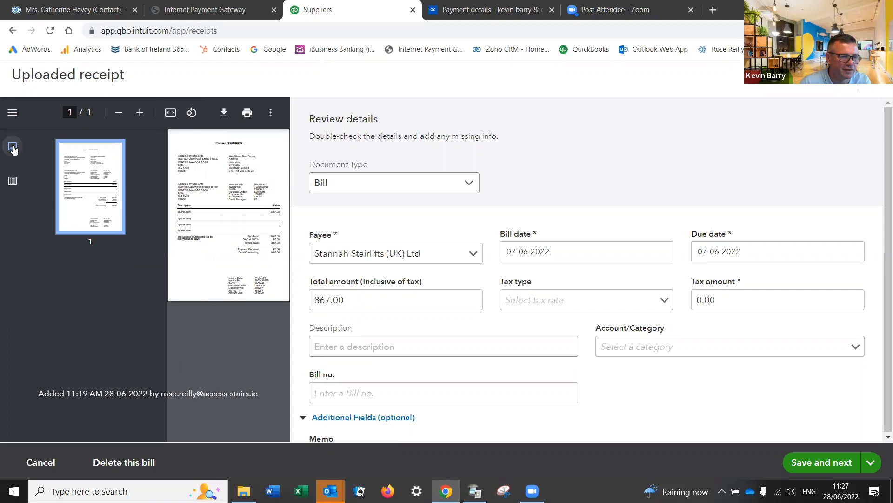
left_click(13, 181)
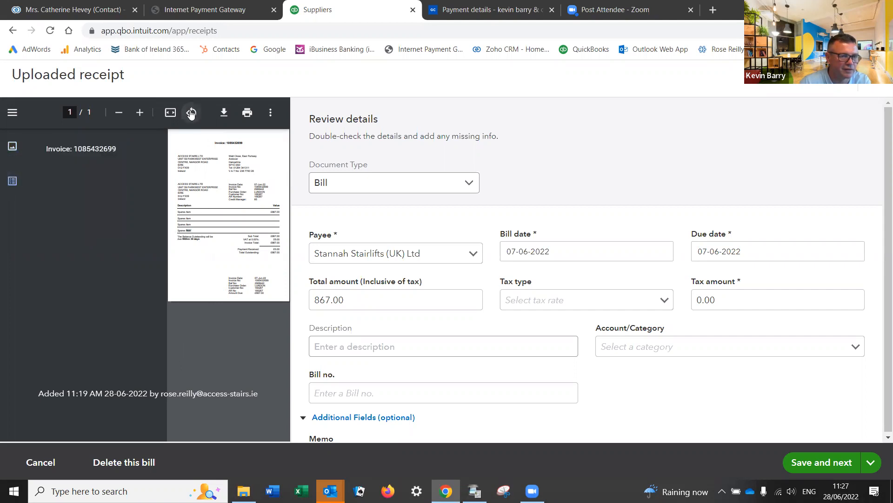
scroll(222, 216, "up", 4)
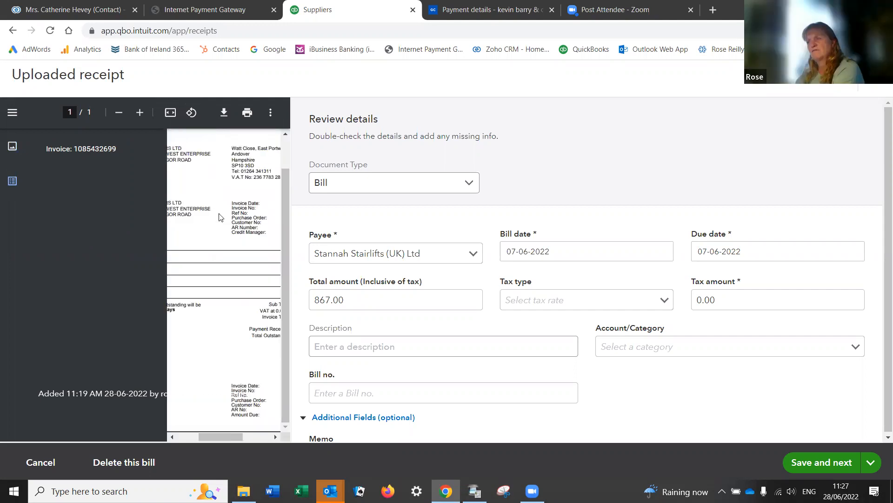
left_click_drag(221, 436, 255, 440)
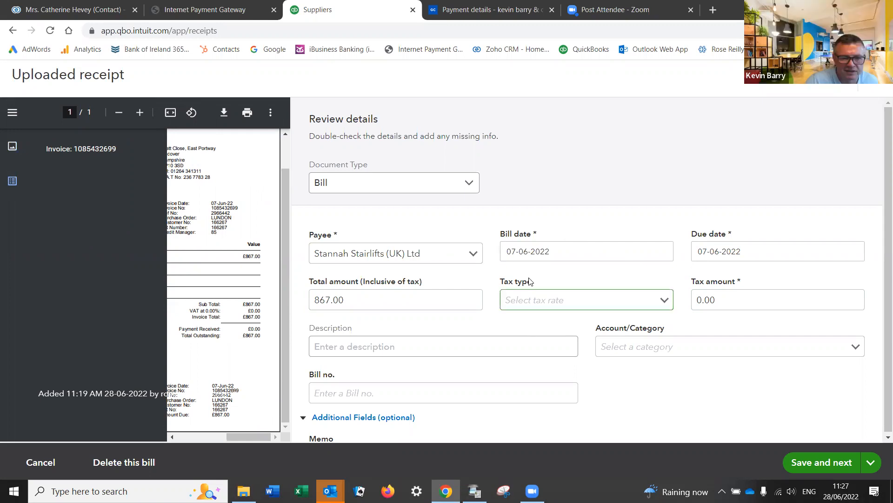
Step: Set the bill's tax type to OOS (0%) and attempt Save and next
left_click(665, 300)
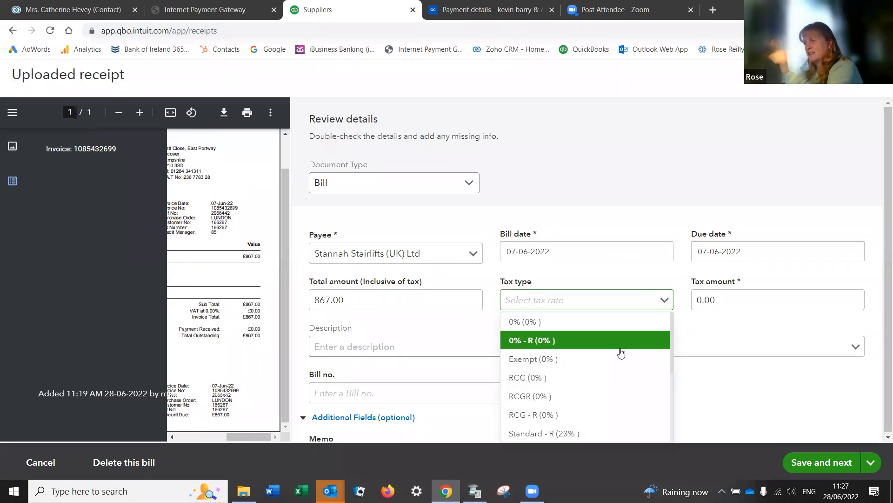
scroll(621, 371, "down", 3)
scroll(712, 394, "down", 1)
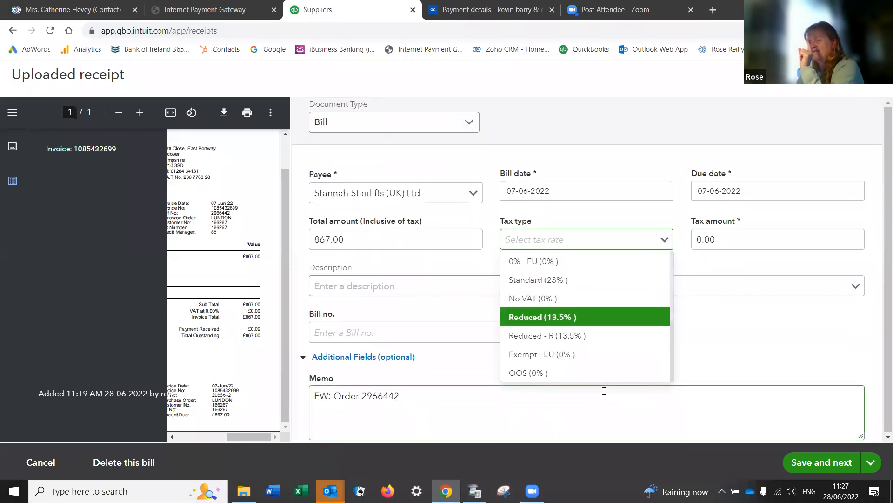
left_click(574, 376)
left_click(804, 247)
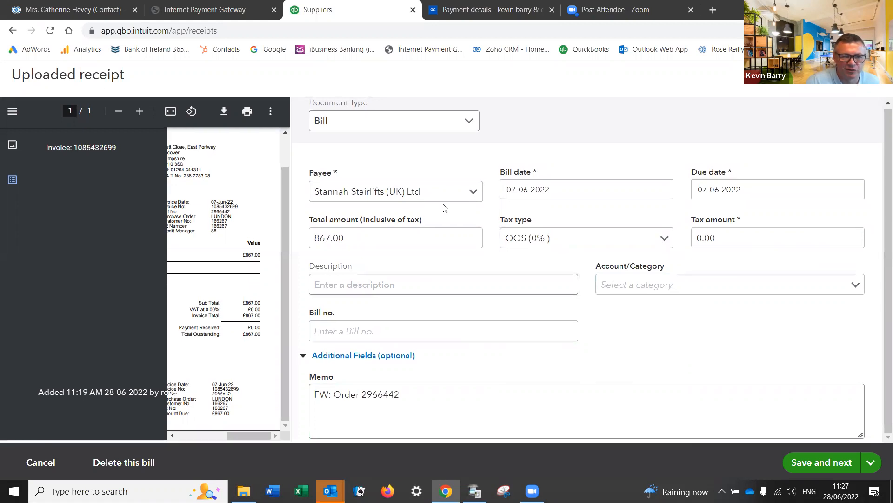
scroll(447, 214, "up", 2)
scroll(450, 212, "down", 2)
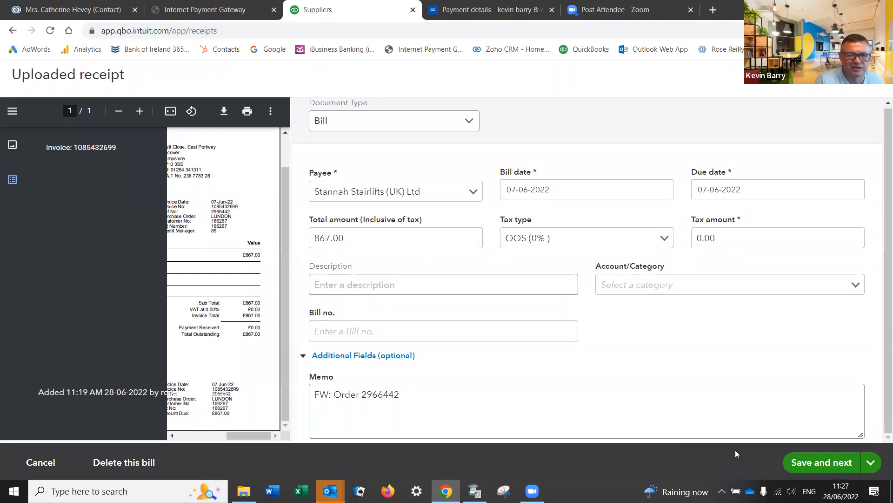
left_click(832, 463)
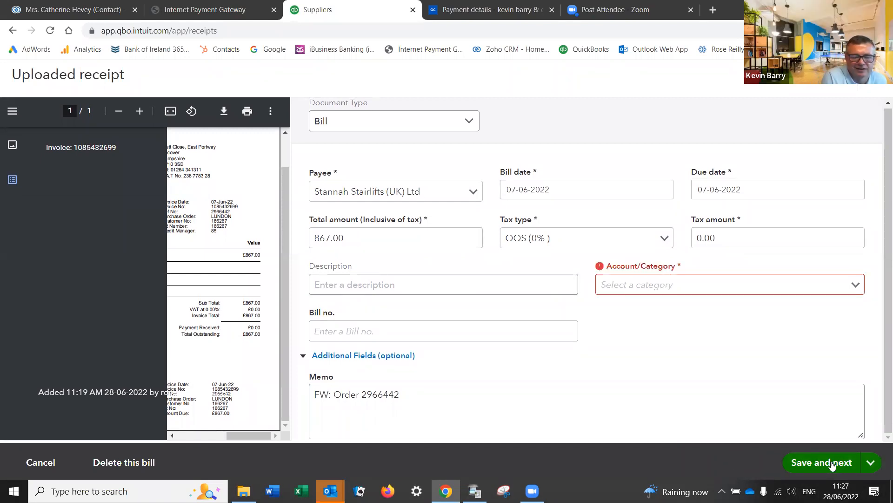
Step: Categorise the Stannah Stairlifts bill as Cost of sales and save the reviewed details
left_click(857, 286)
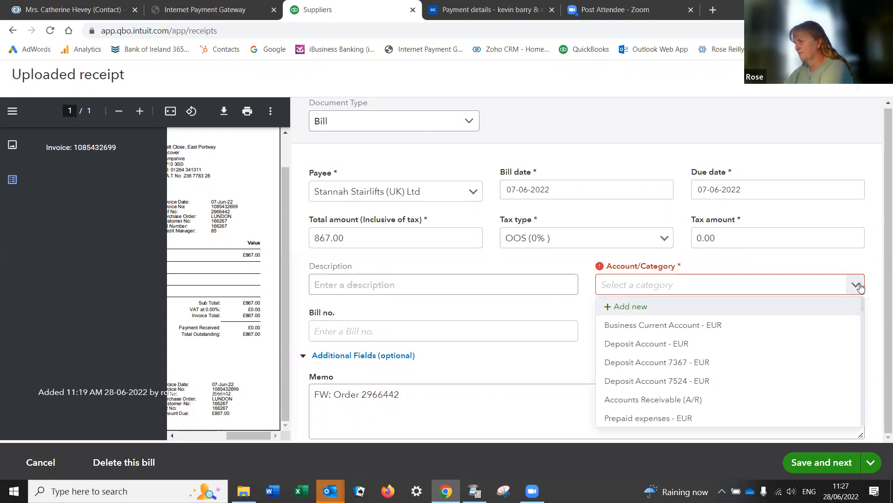
left_click(618, 283)
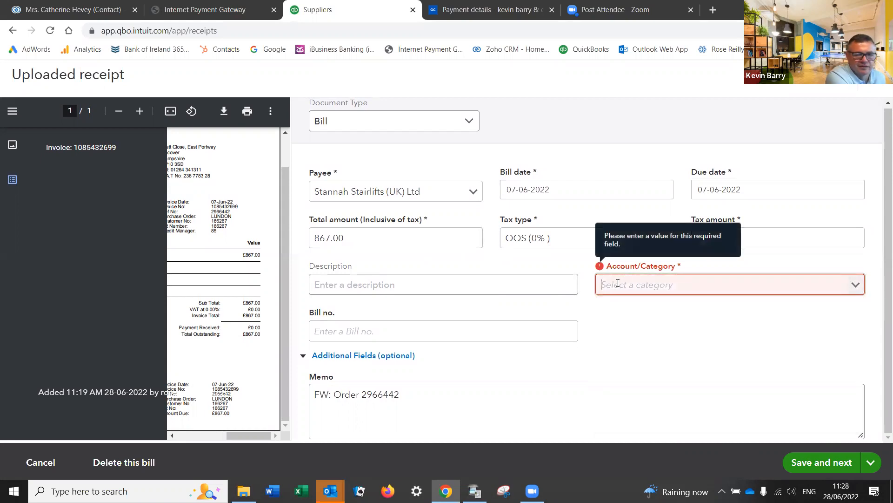
type("cost")
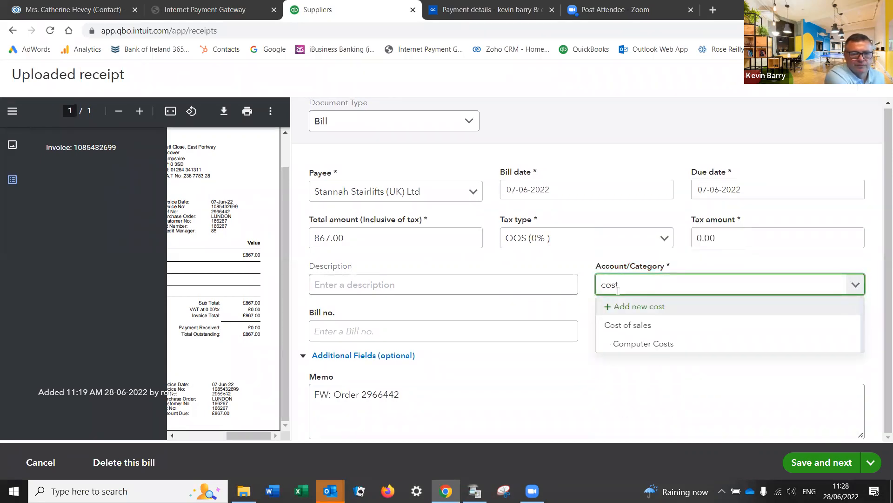
left_click(644, 331)
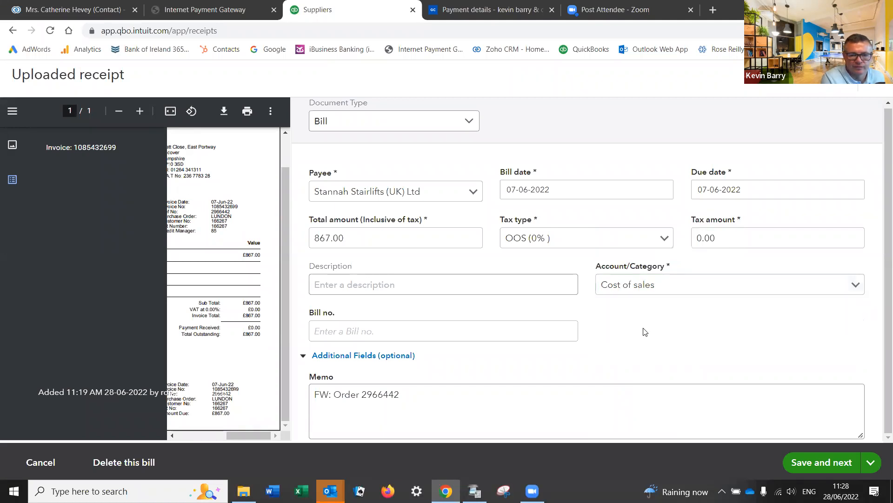
left_click(831, 462)
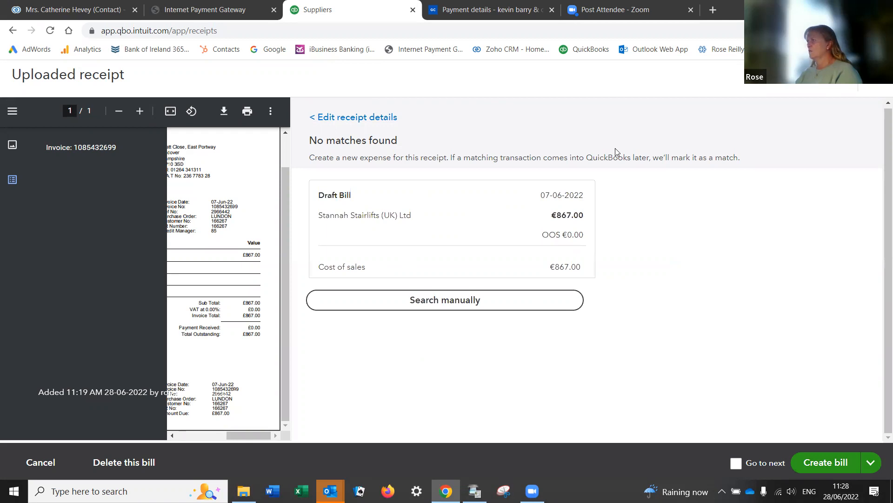
Step: Try twice to create the €867.00 bill, triggering the A/R and A/P currency-mismatch warning
left_click(813, 464)
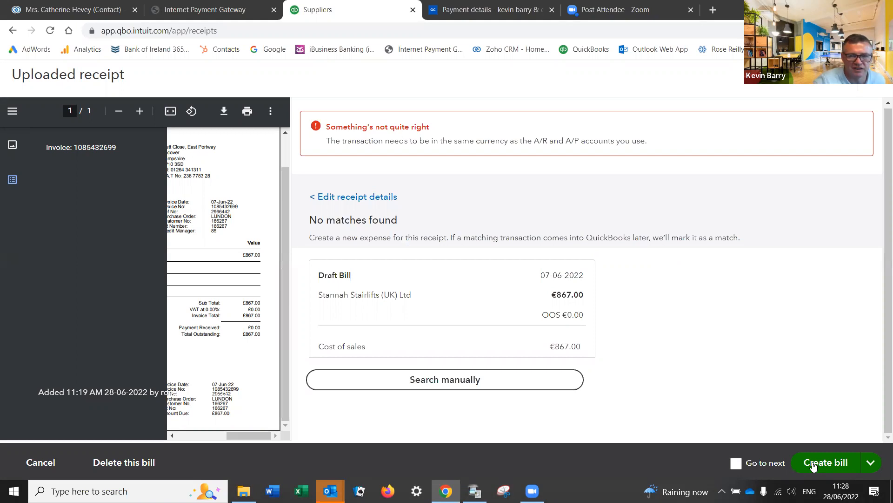
left_click(813, 464)
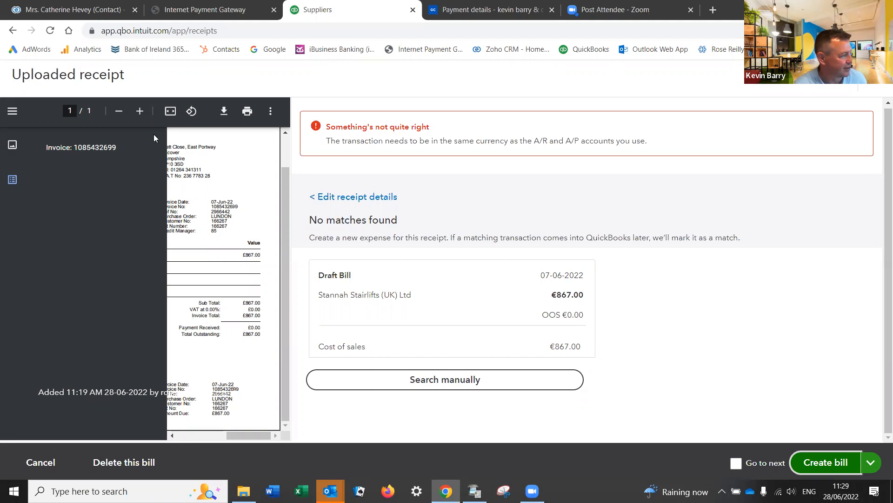
Step: Leave the receipt, sign out of QuickBooks, and sign back in with saved details
left_click(41, 462)
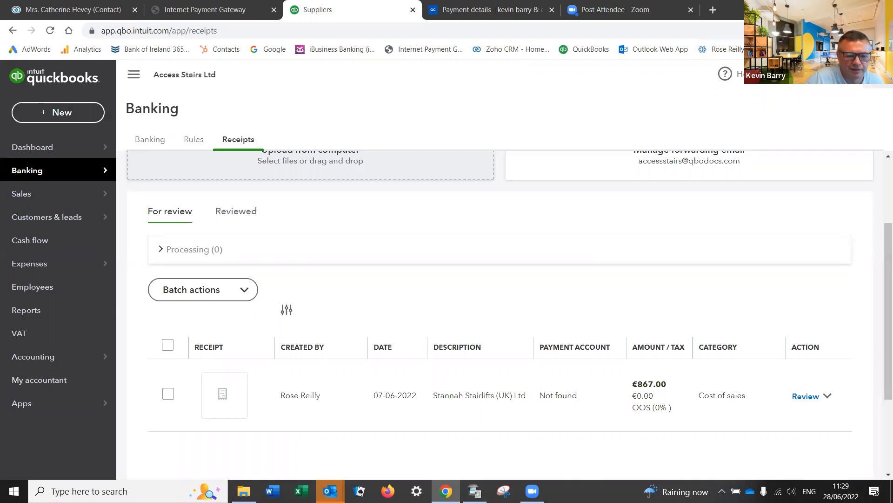
left_click(874, 75)
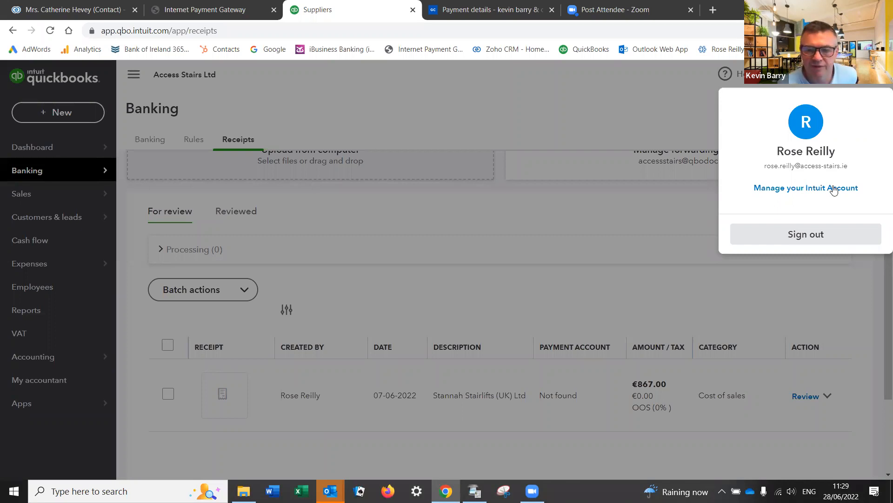
left_click(807, 234)
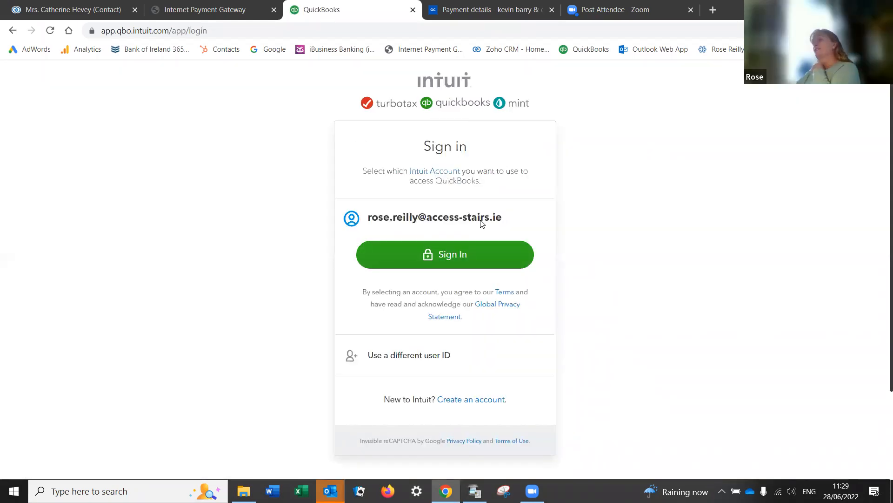
left_click(447, 260)
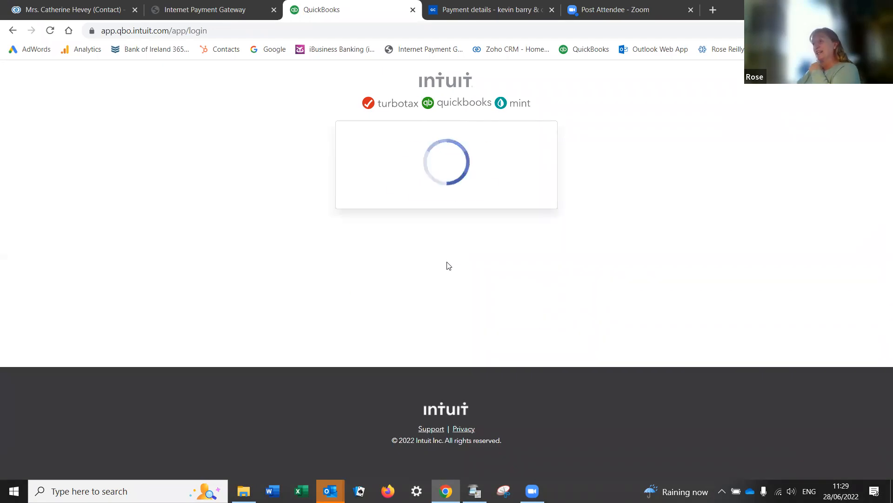
left_click(440, 298)
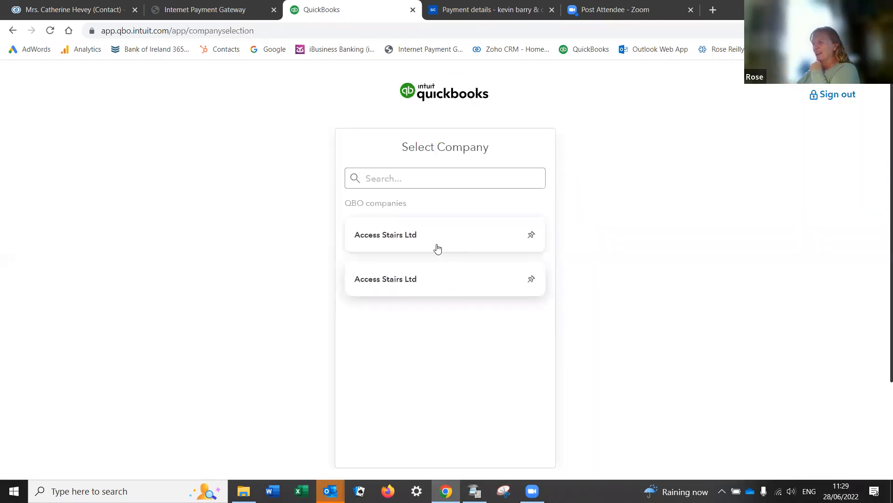
Step: Open Access Stairs Ltd to its Business overview showing €5,260 net income
left_click(425, 239)
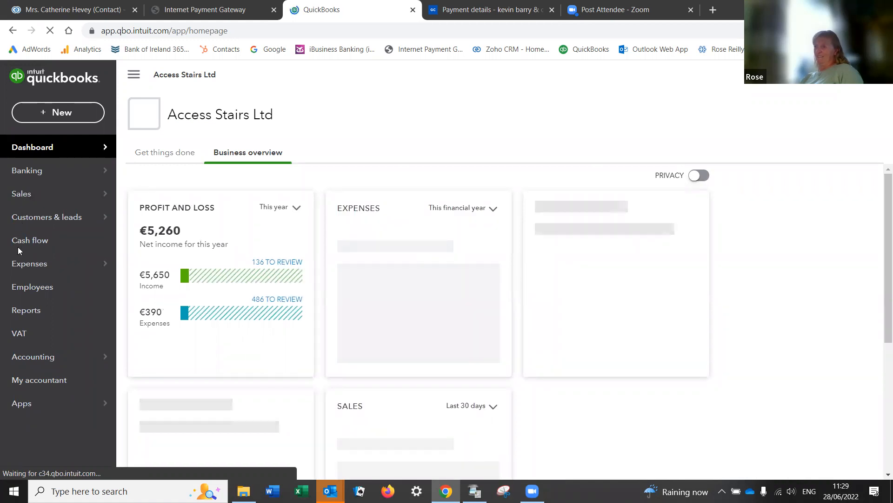
mouse_move(21, 263)
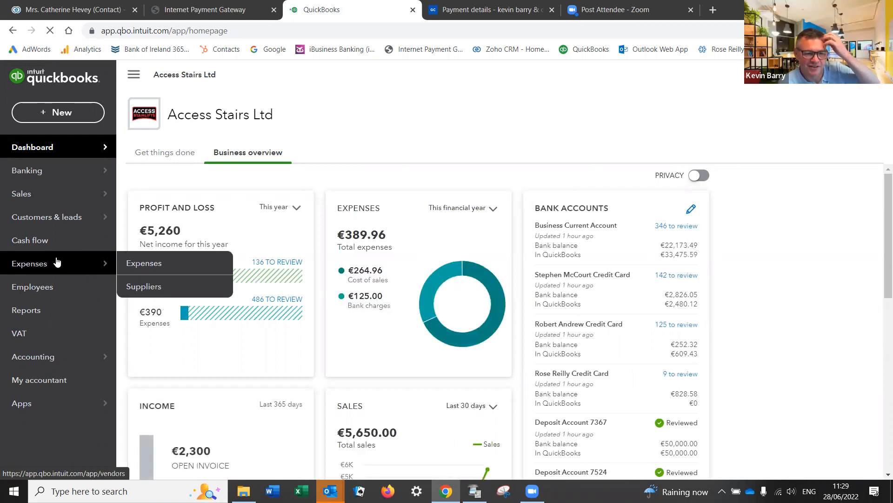
mouse_move(74, 173)
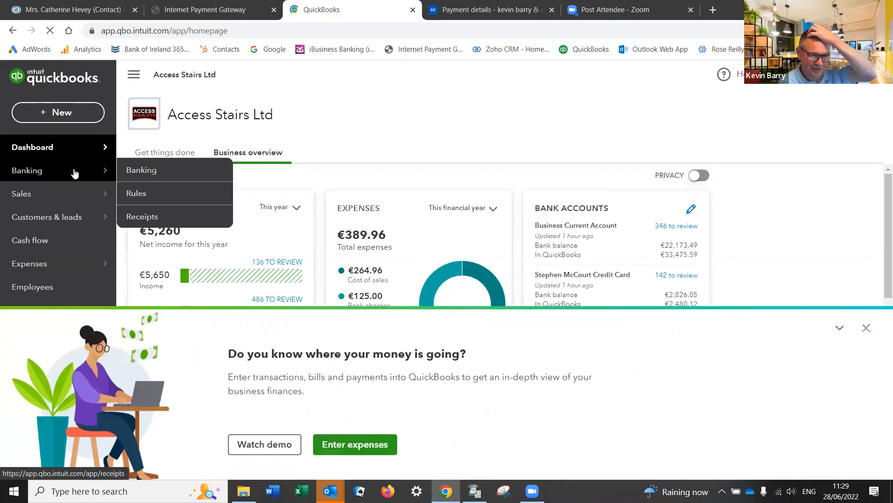
Step: Reopen the €867.00 Stannah Stairlifts receipt for review from Banking > Receipts
left_click(137, 217)
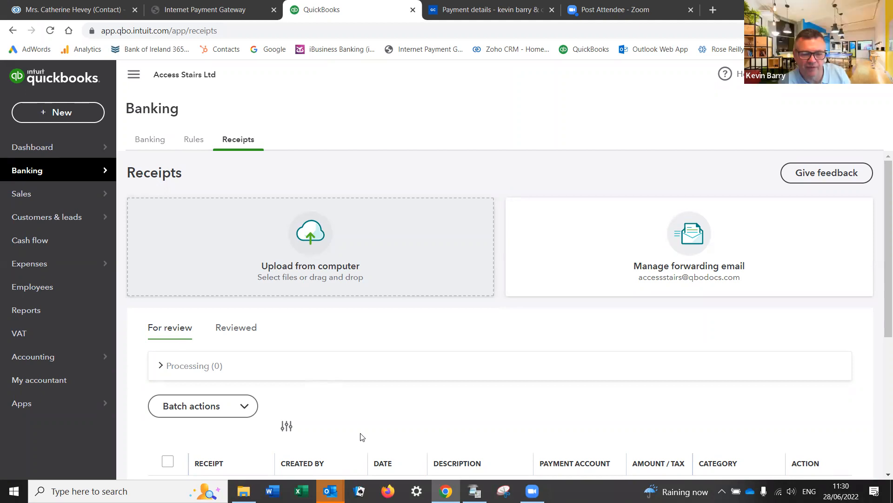
scroll(403, 389, "down", 3)
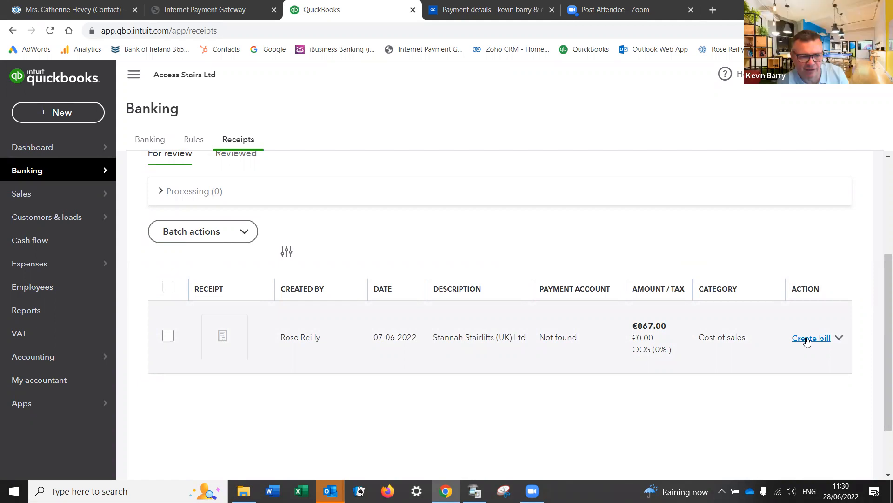
left_click(839, 339)
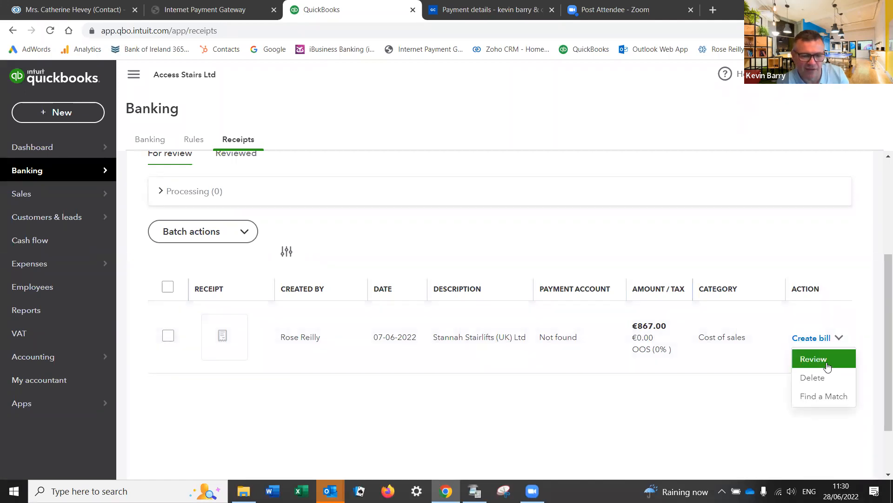
left_click(829, 368)
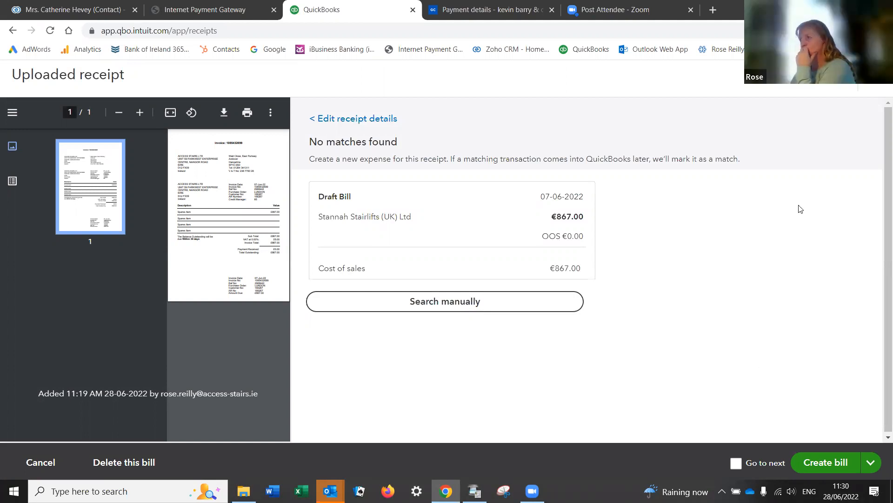
left_click(358, 120)
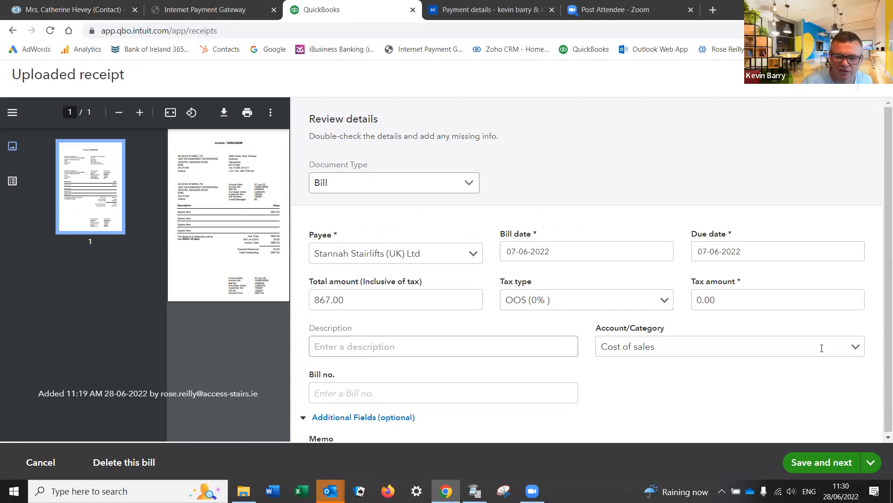
scroll(660, 404, "down", 2)
scroll(658, 401, "down", 1)
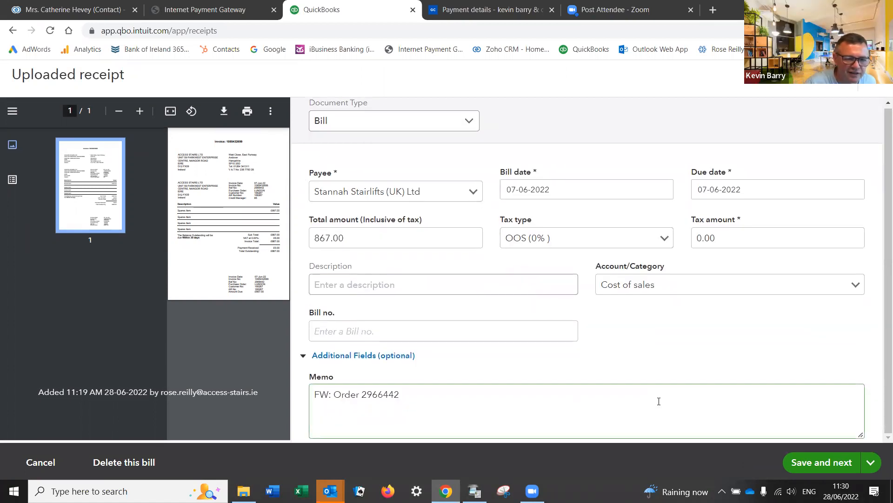
scroll(659, 402, "up", 1)
scroll(658, 401, "up", 1)
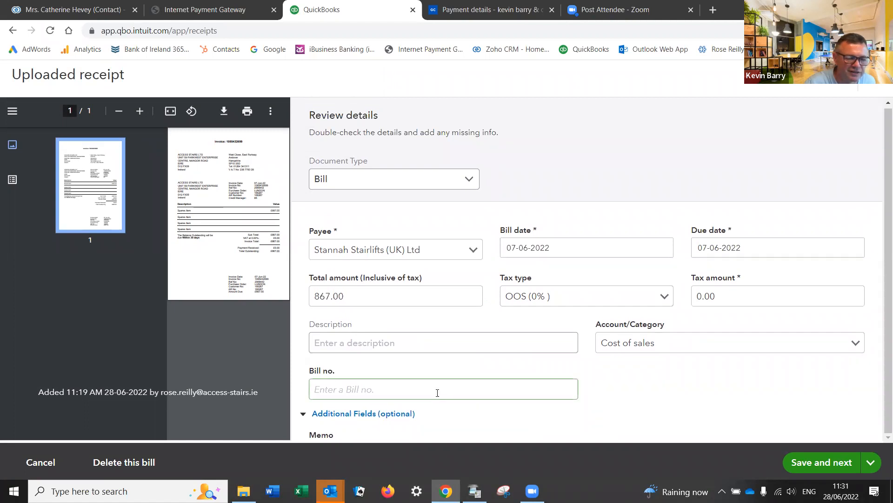
left_click(358, 415)
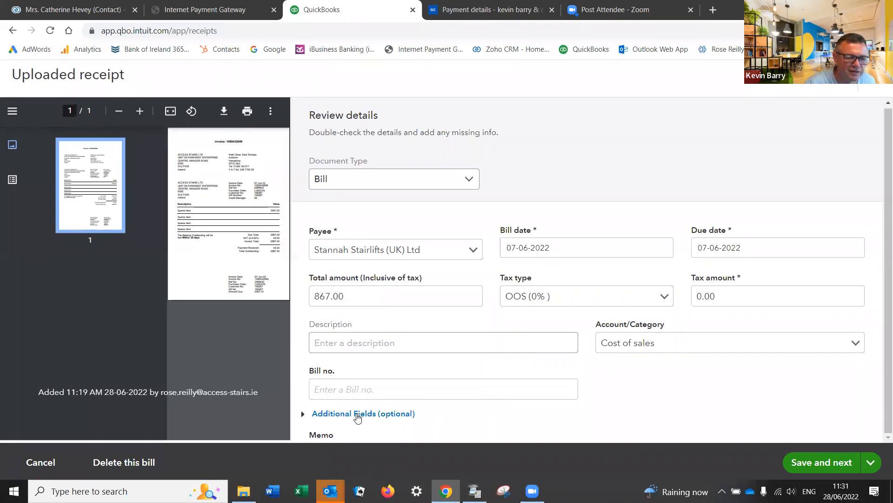
scroll(392, 412, "down", 1)
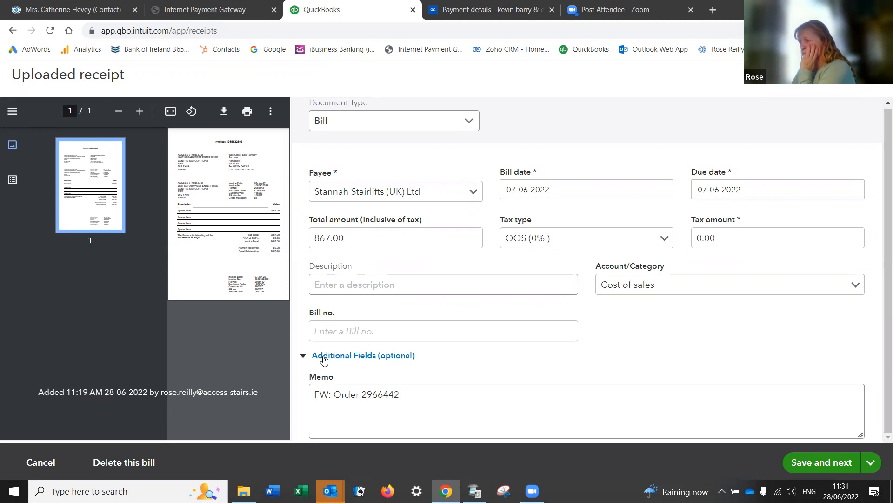
scroll(433, 369, "up", 1)
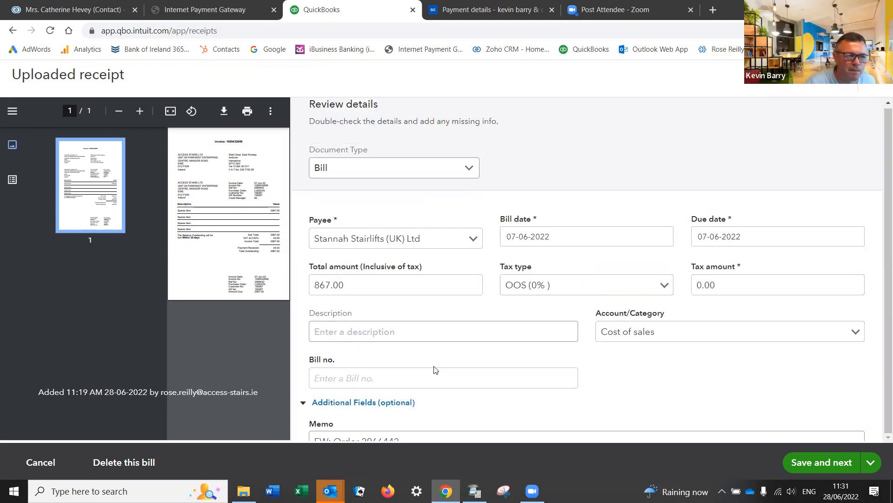
scroll(434, 369, "up", 1)
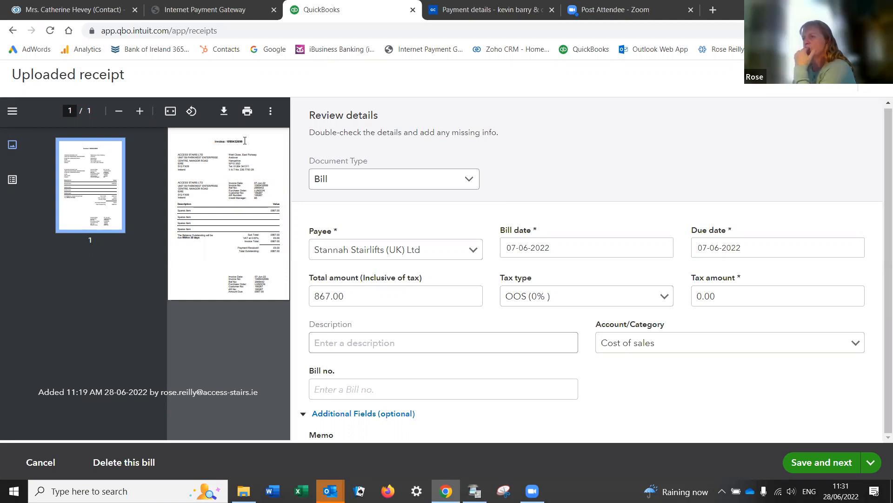
left_click_drag(243, 141, 228, 141)
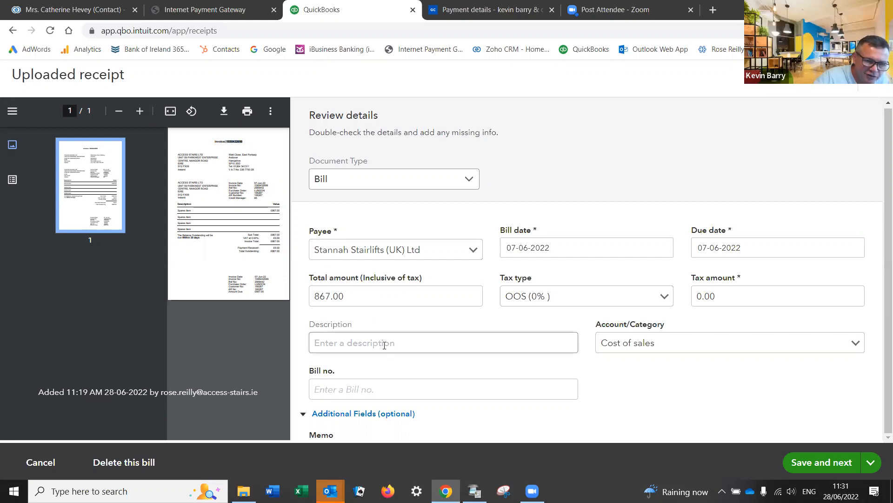
left_click(834, 466)
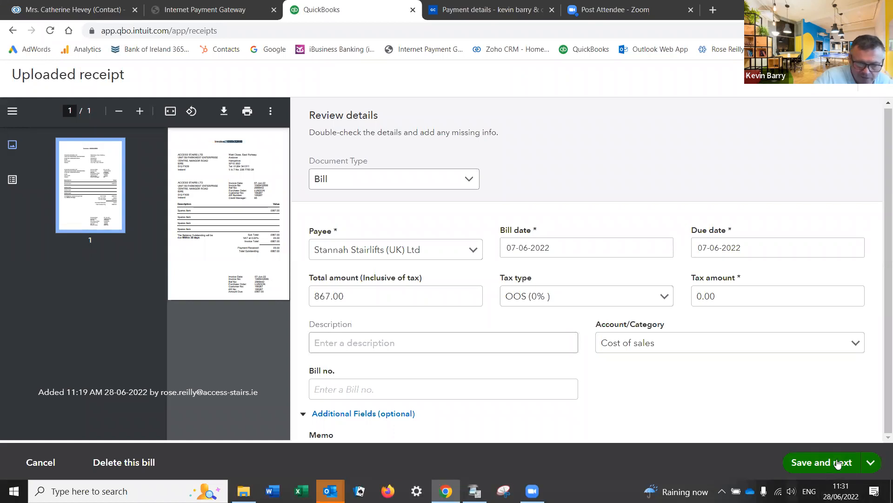
Step: Try to create a bill from the Stannah receipt; the currency mismatch blocks it
left_click(824, 459)
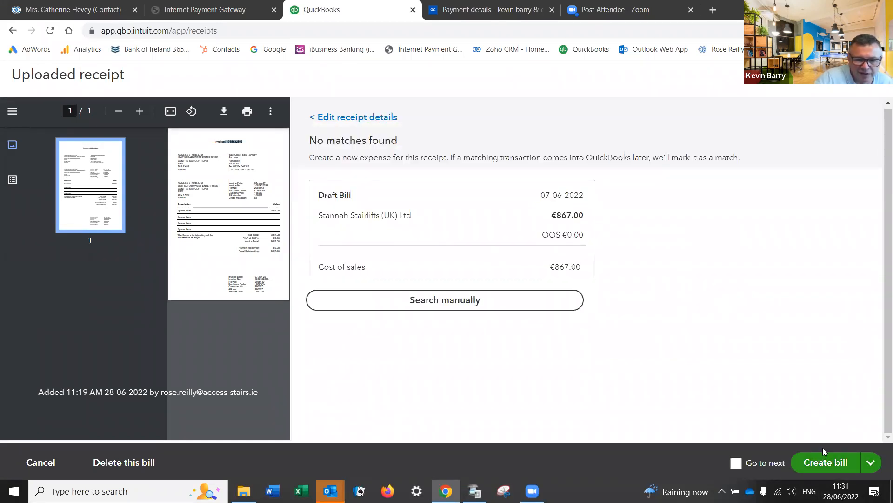
left_click(826, 457)
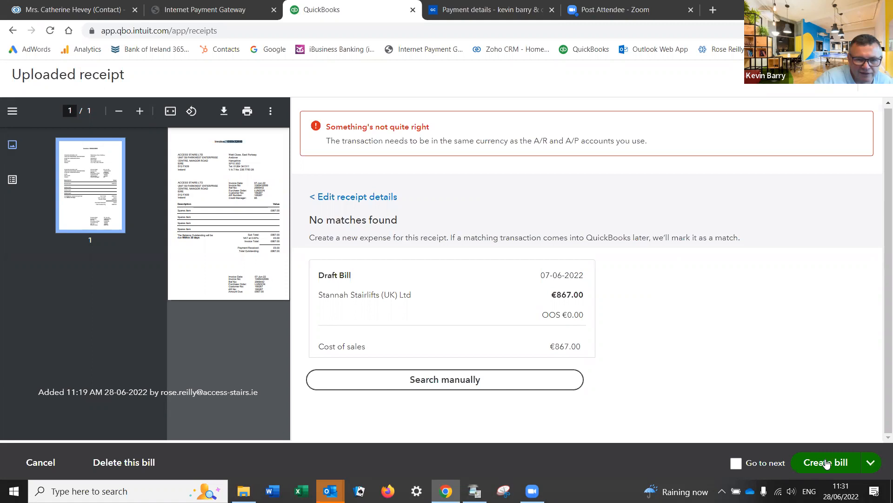
left_click(826, 463)
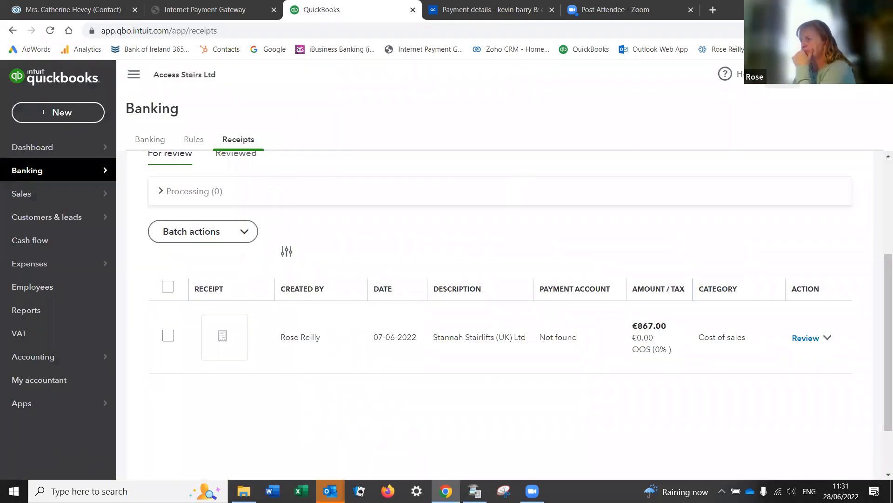
left_click(846, 74)
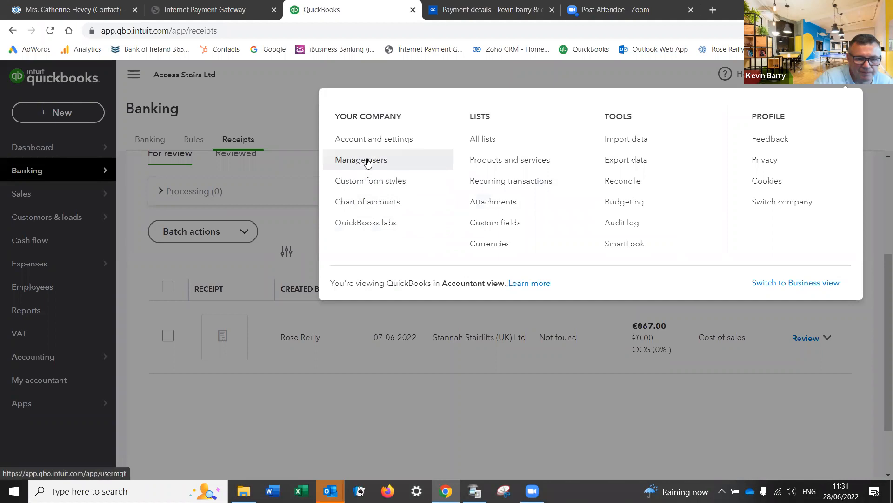
left_click(371, 141)
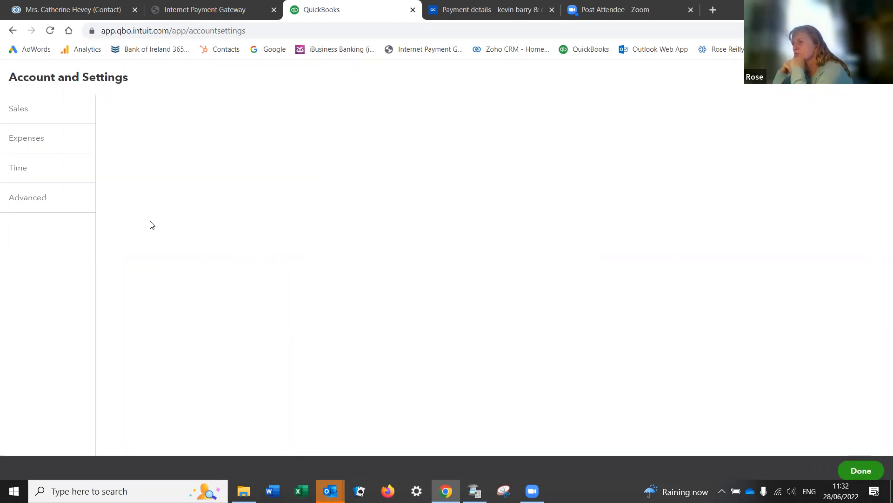
left_click(24, 208)
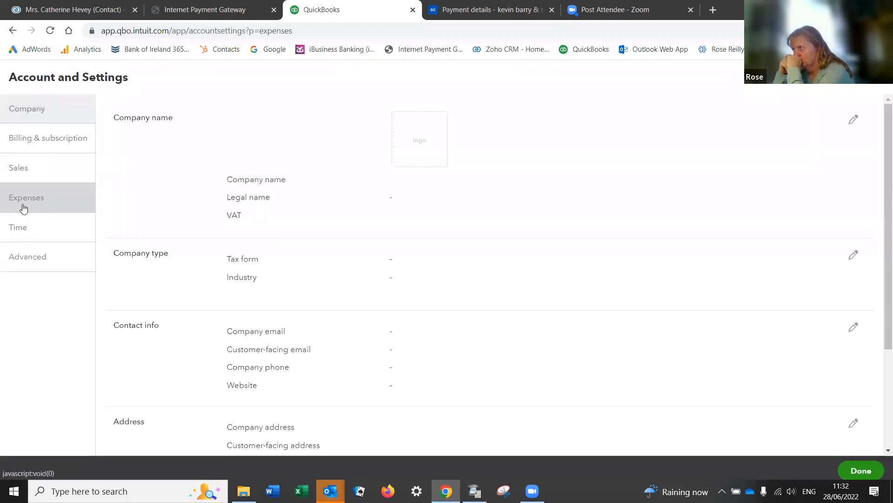
left_click(33, 258)
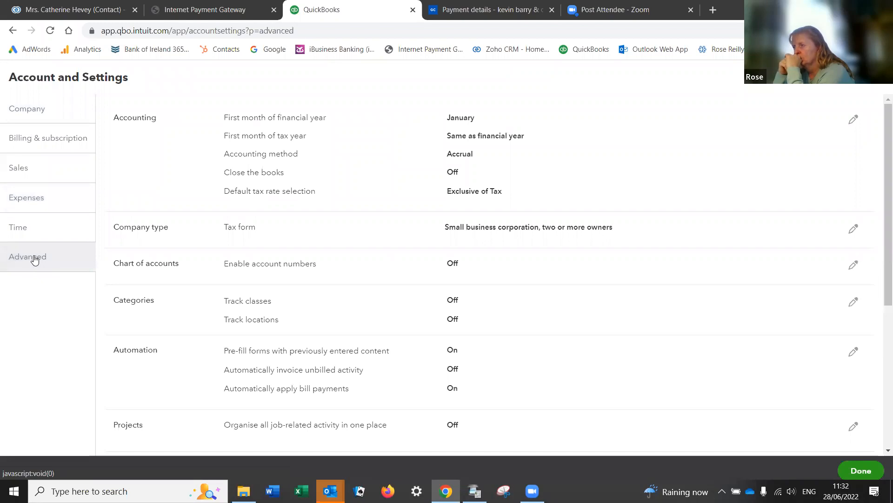
scroll(256, 355, "down", 5)
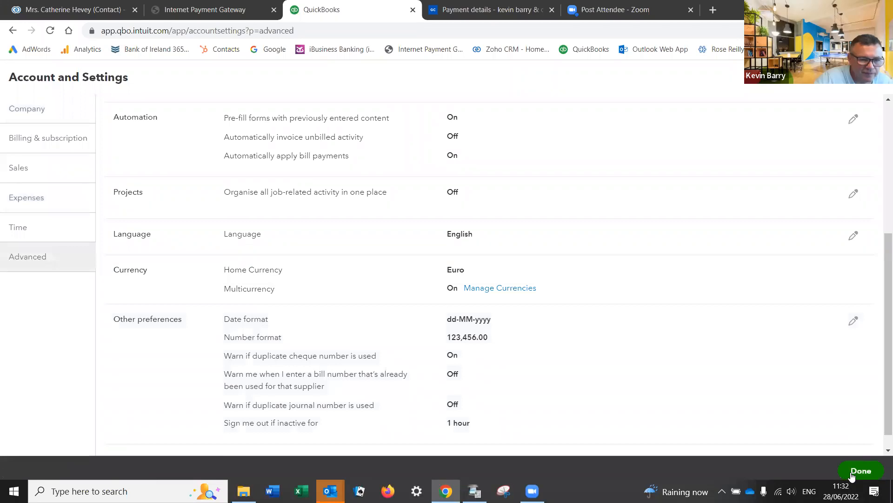
left_click(852, 475)
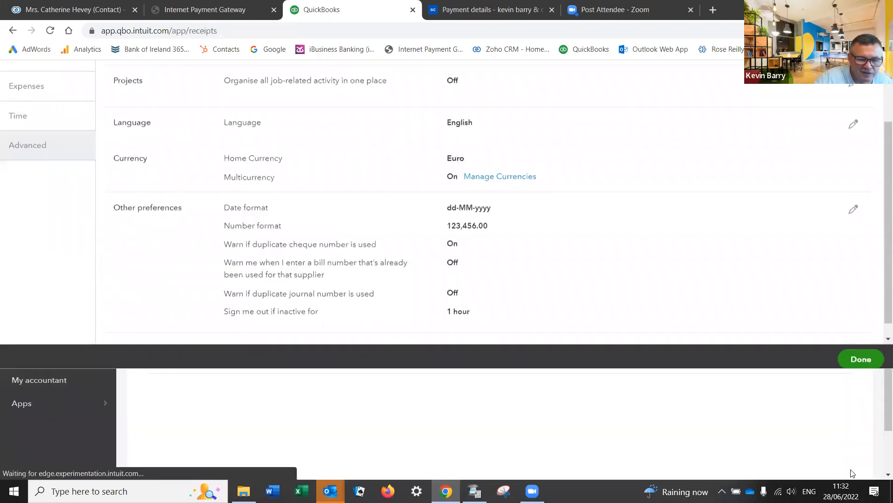
mouse_move(91, 266)
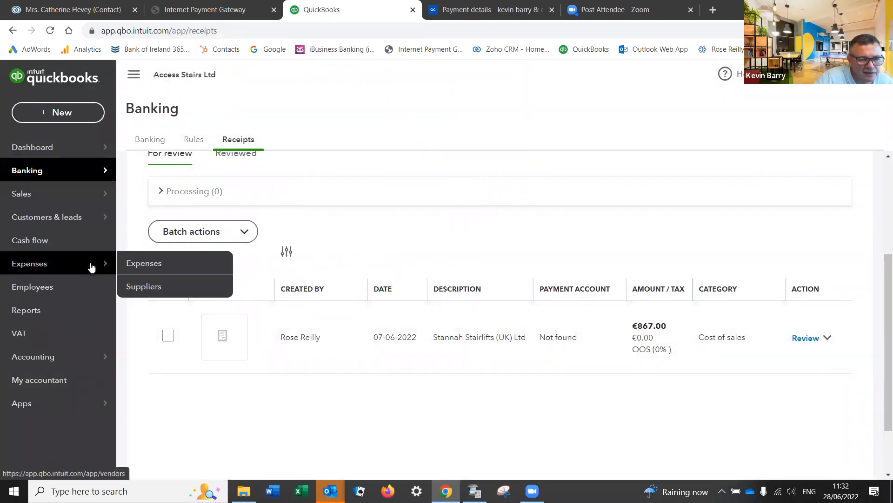
Step: Open the Stannah Stairlifts (UK) Ltd supplier page from the Suppliers list
left_click(143, 287)
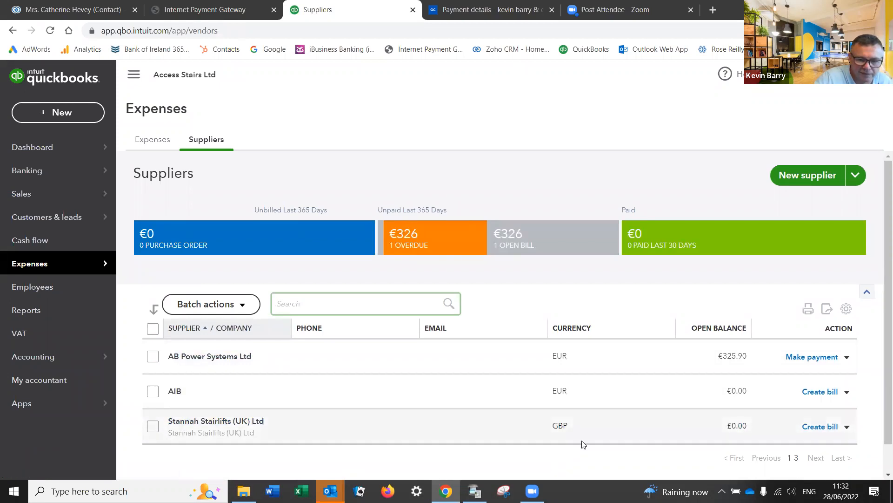
left_click(847, 427)
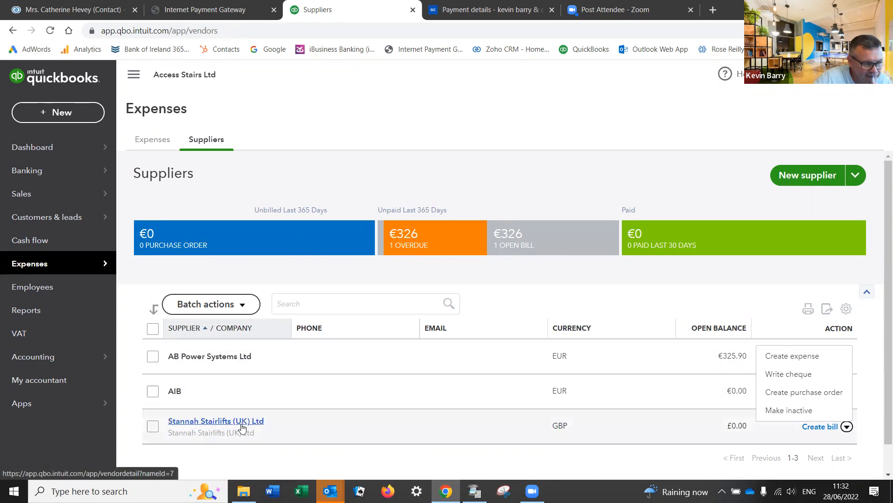
left_click(223, 425)
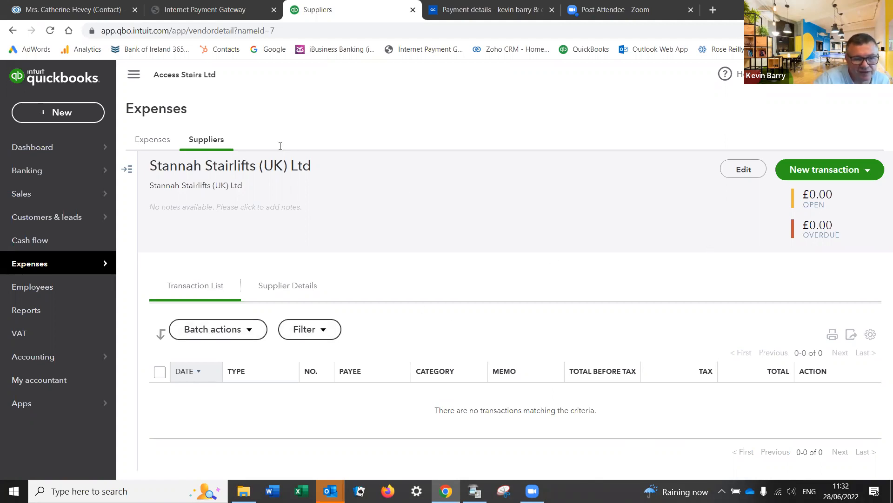
left_click(50, 114)
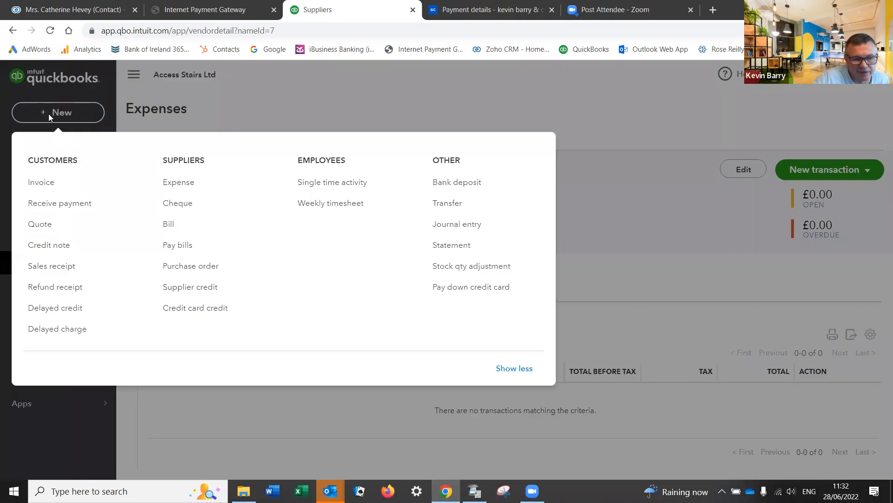
Step: Start a new bill with Stannah Stairlifts (UK) Ltd as the supplier
left_click(169, 224)
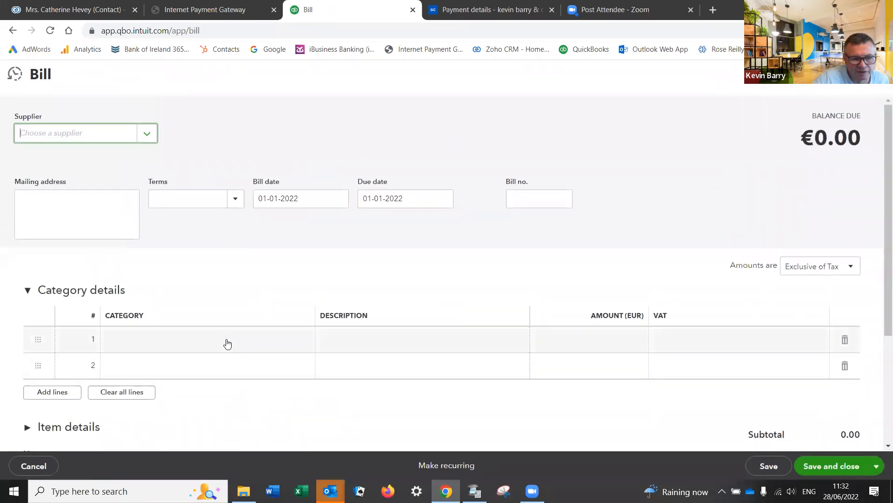
left_click(229, 350)
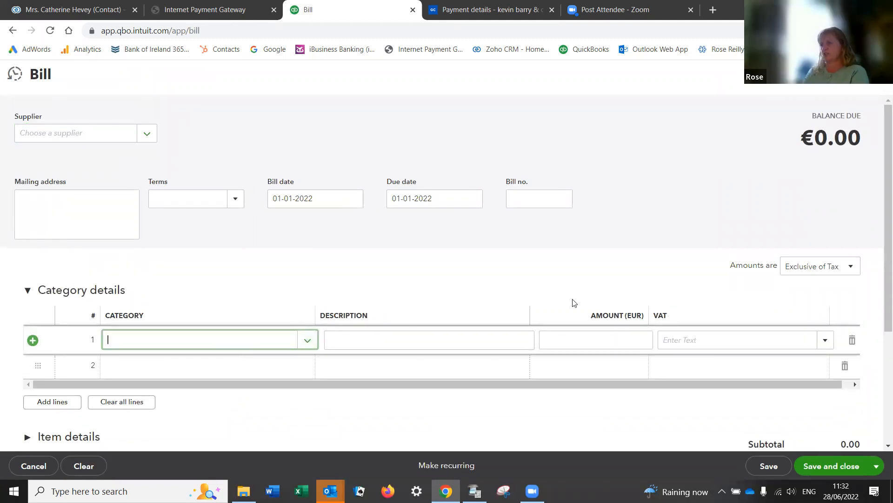
scroll(571, 335, "down", 5)
scroll(573, 334, "up", 5)
left_click(80, 133)
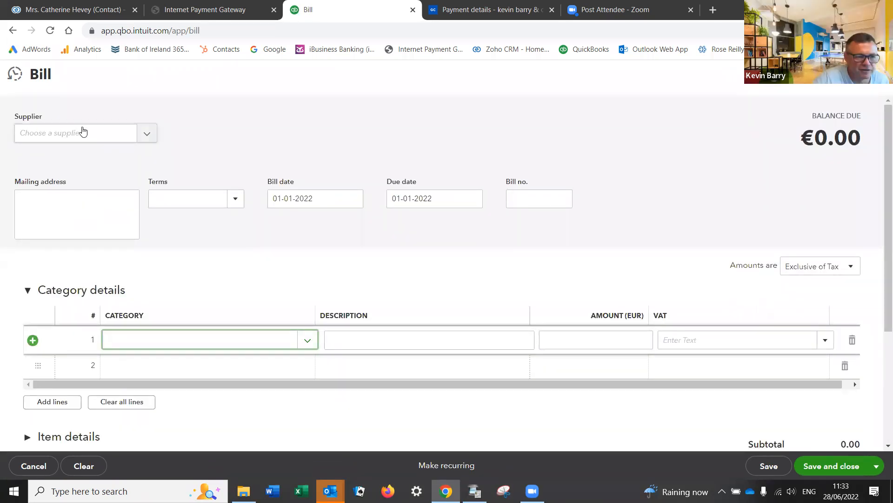
type("sta")
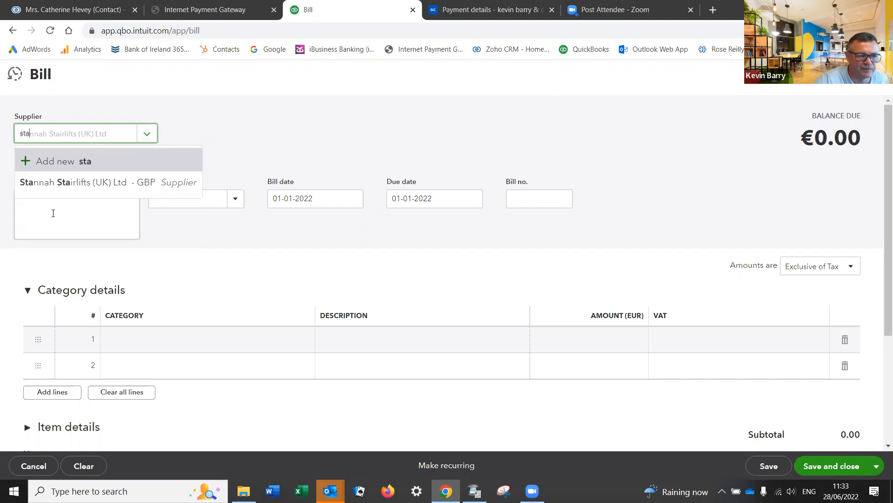
left_click(54, 182)
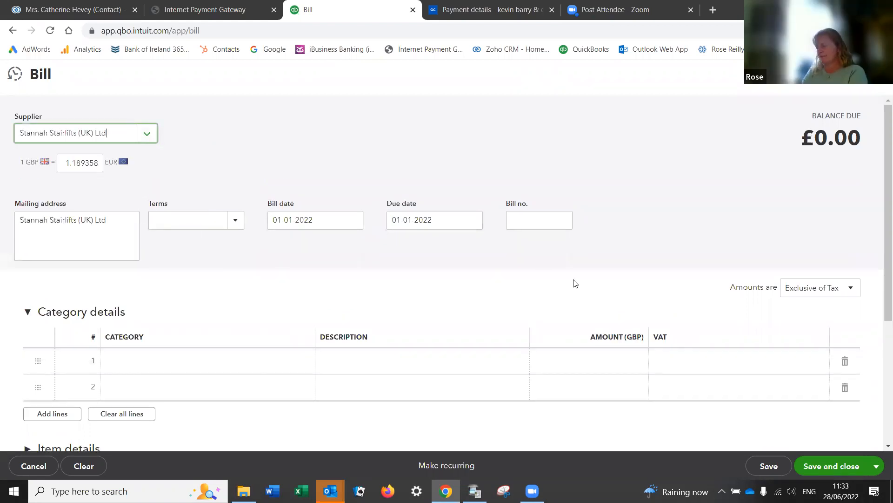
scroll(574, 282, "down", 4)
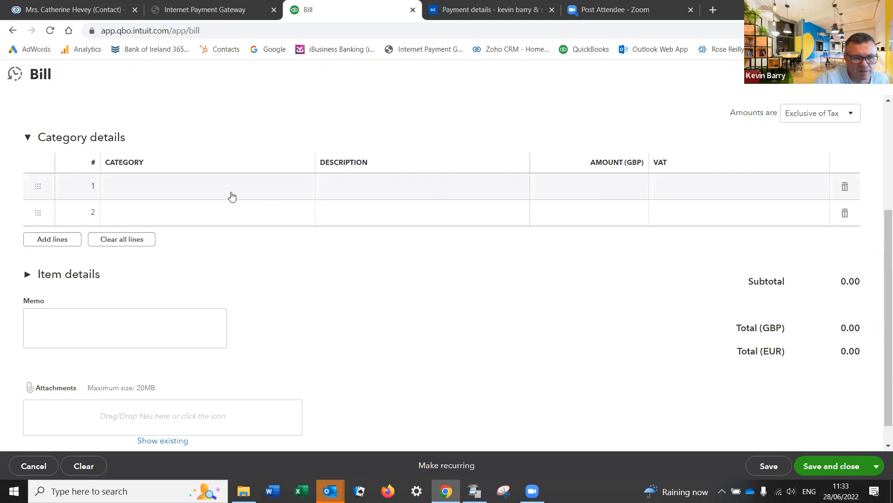
Step: Add a 867.00 Cost of sales line and set amounts to Out of scope of Tax
left_click(608, 188)
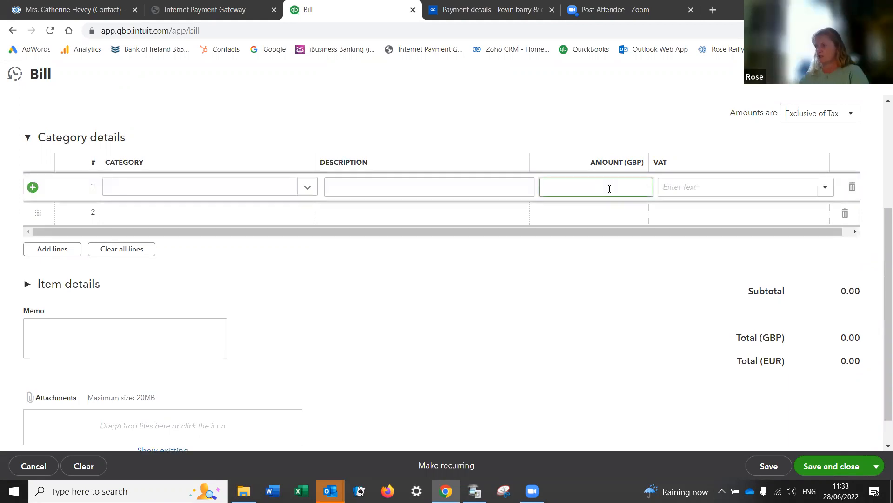
left_click(259, 189)
type("cost")
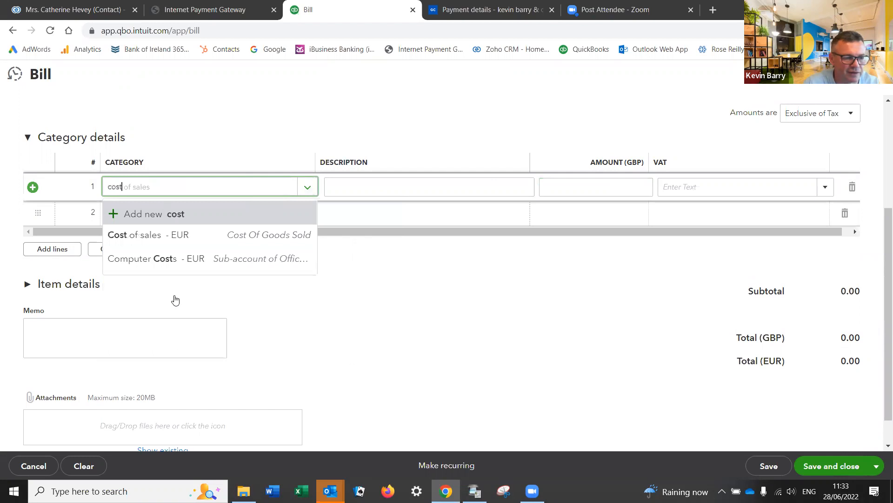
left_click(154, 237)
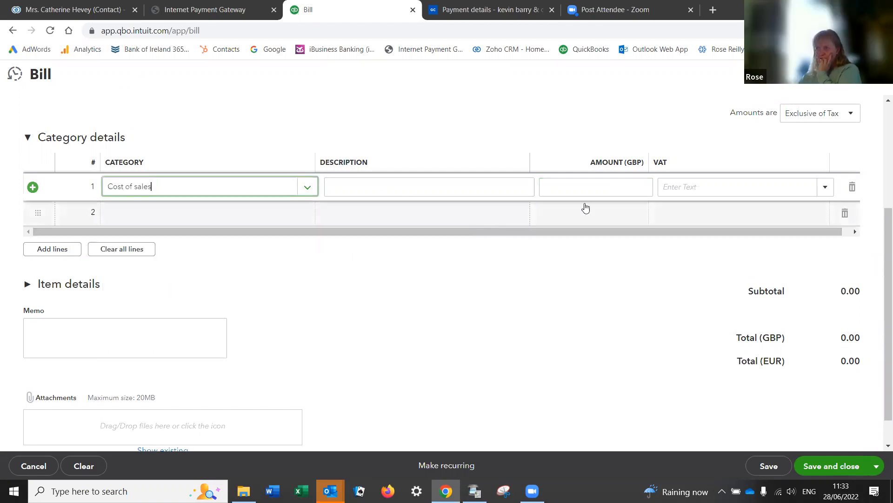
left_click(619, 182)
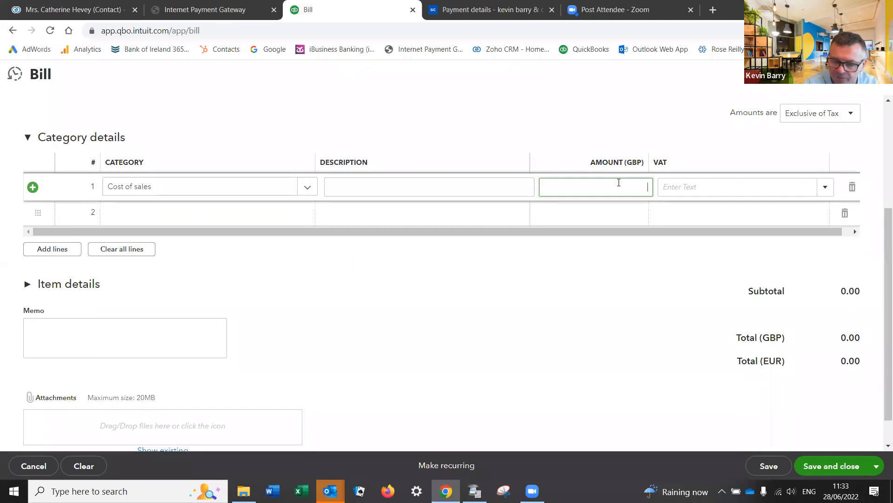
key("Tab")
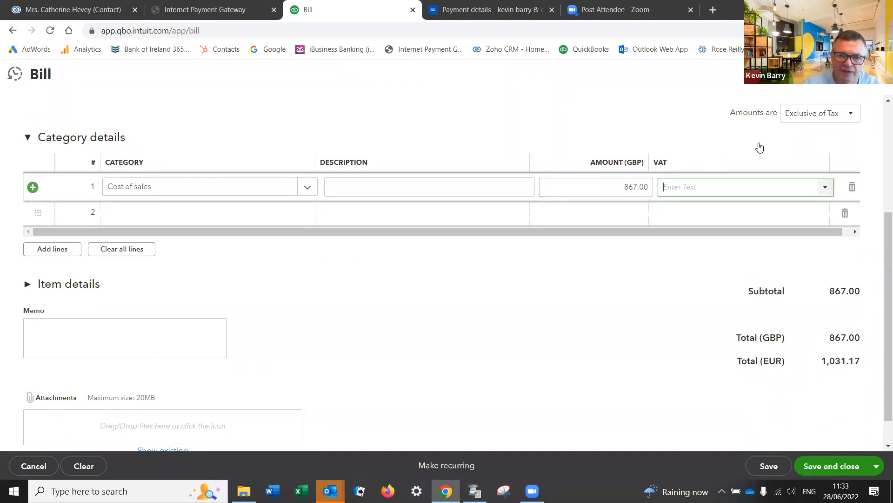
left_click(806, 120)
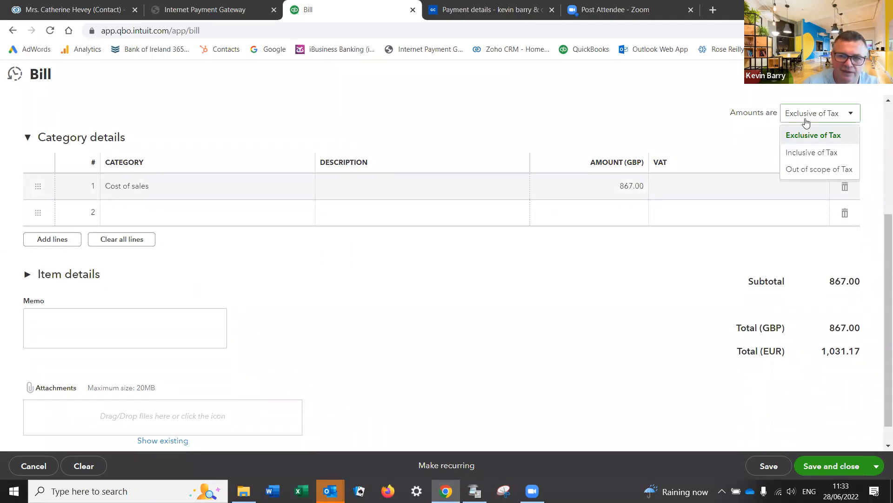
left_click(805, 170)
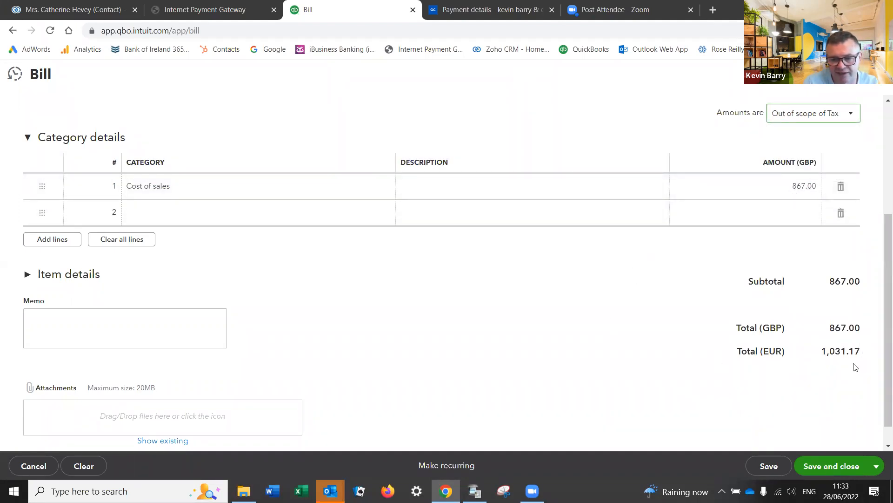
scroll(624, 365, "up", 4)
scroll(610, 379, "down", 1)
Step: Date the bill 28-06-2022 and check the 1.159716 exchange rate and 1,005.47 EUR total
scroll(613, 381, "up", 1)
left_click_drag(350, 229, 260, 233)
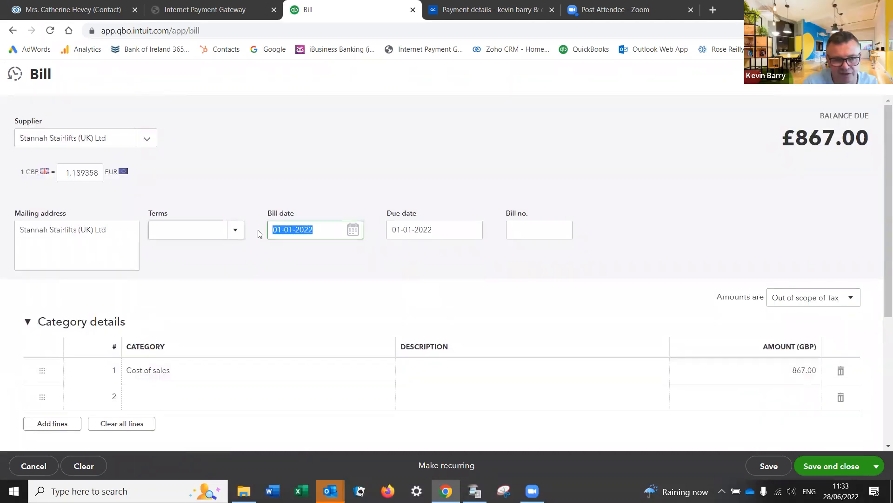
key("t")
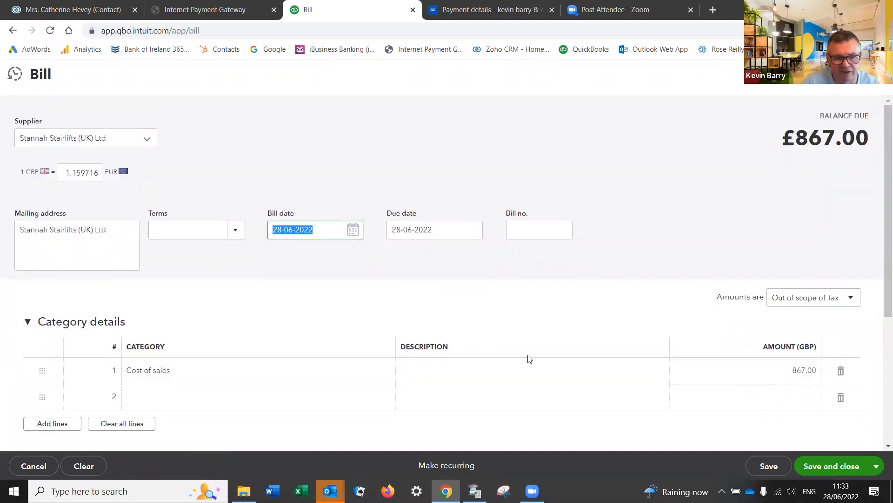
scroll(554, 362, "down", 4)
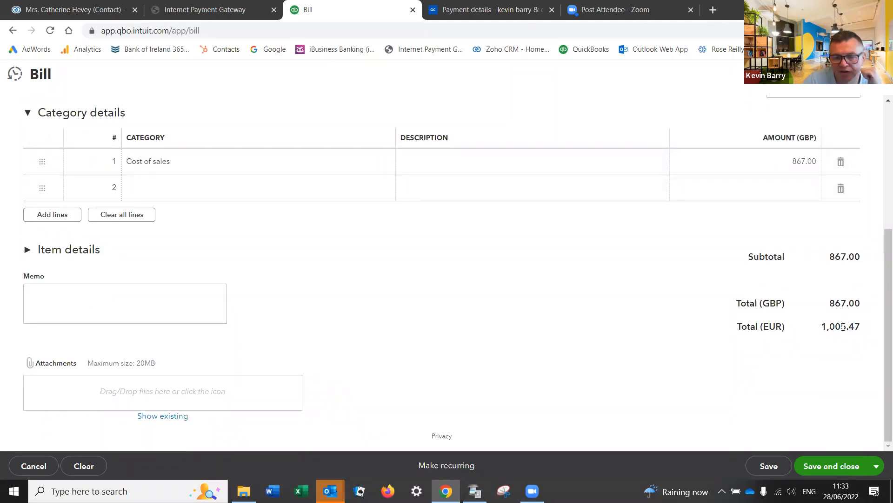
left_click_drag(819, 327, 857, 323)
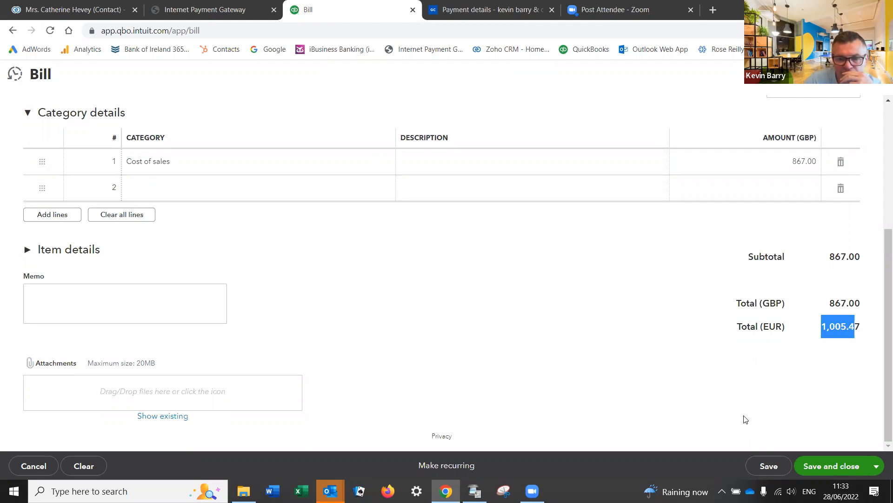
scroll(597, 360, "up", 5)
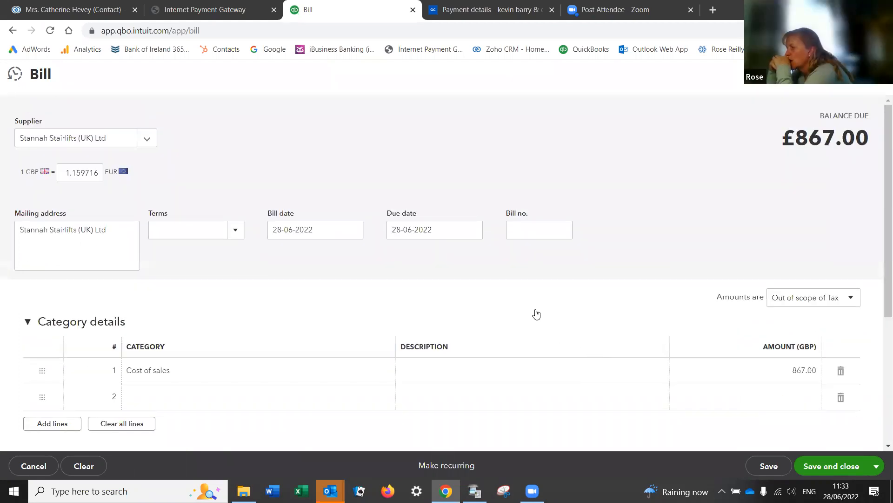
scroll(537, 314, "down", 3)
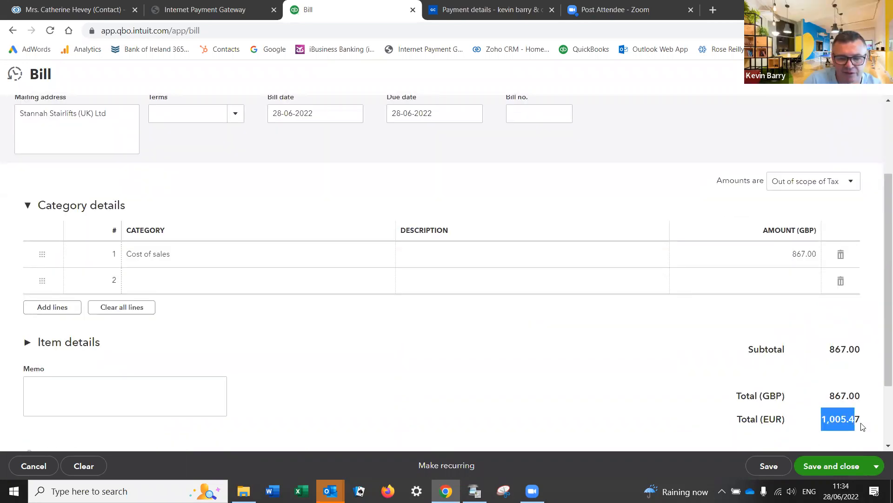
scroll(678, 414, "up", 3)
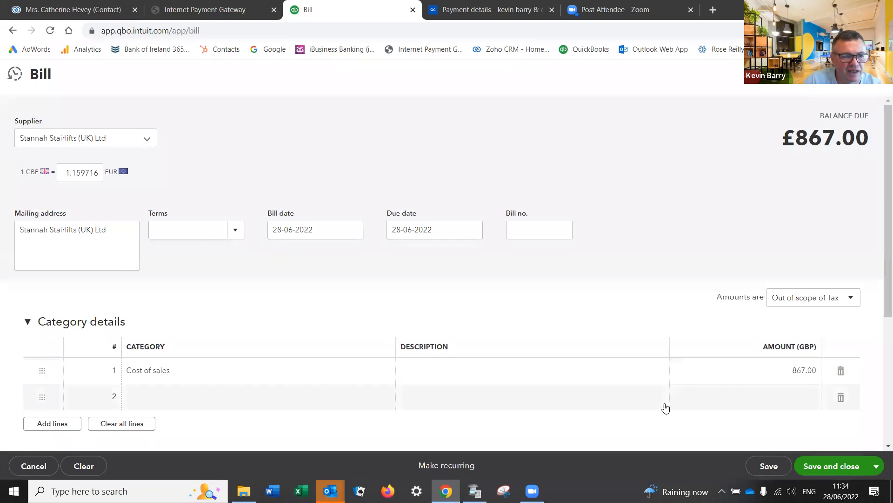
left_click(62, 170)
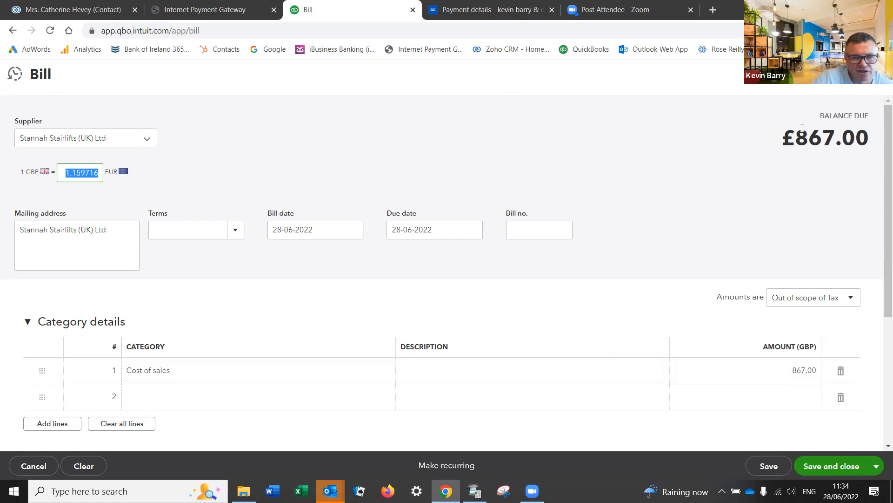
Step: Discard the unsaved Stannah bill and return to the Access Stairs Ltd dashboard
left_click(878, 76)
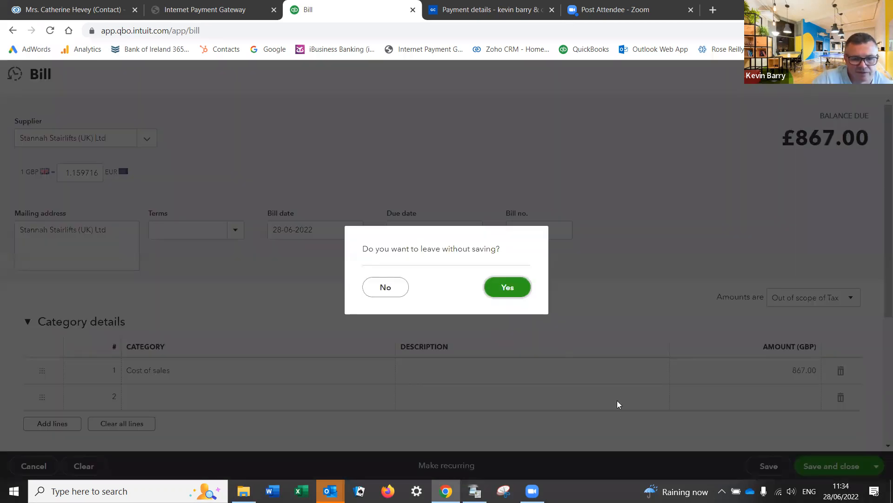
left_click(502, 288)
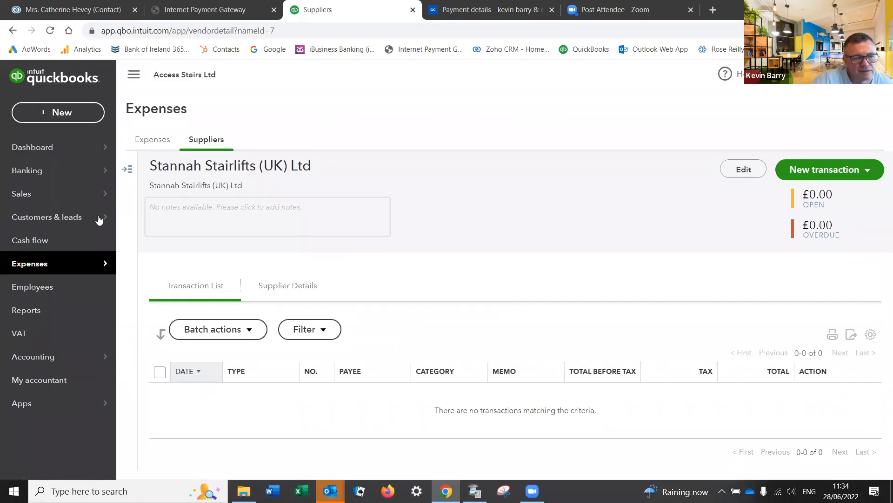
mouse_move(67, 258)
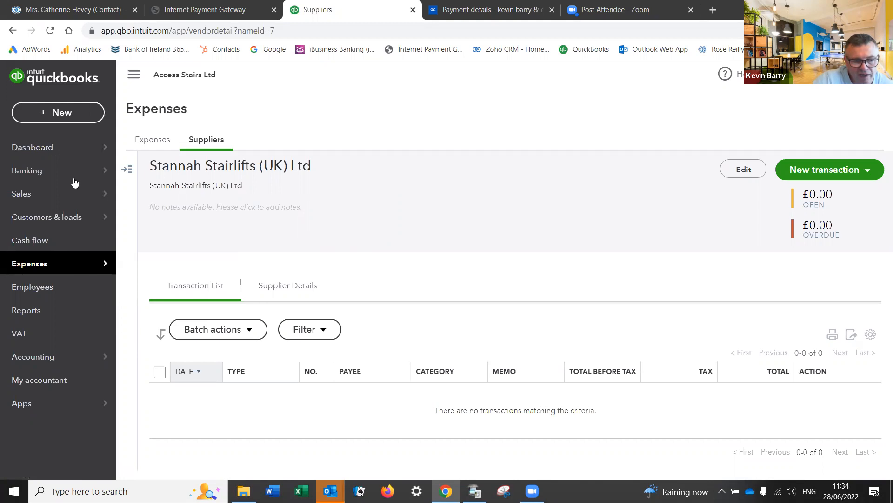
left_click(30, 147)
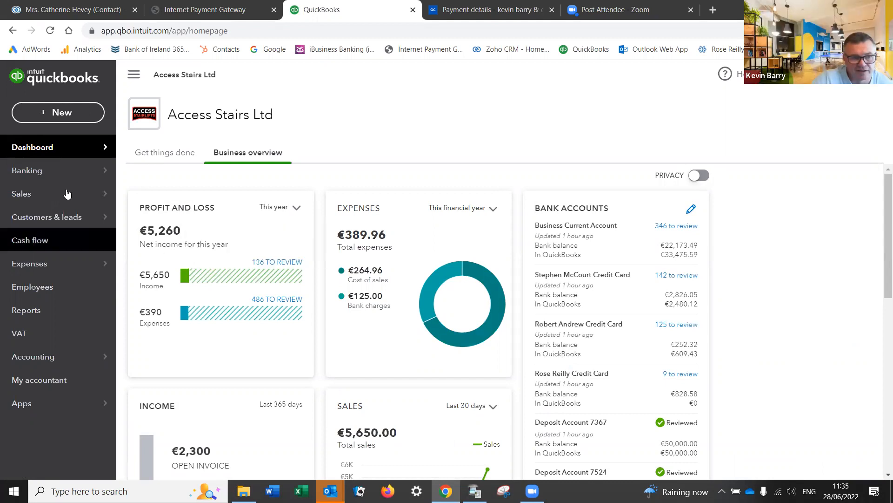
Step: Show the + New menu of transaction types over the dashboard
left_click(51, 114)
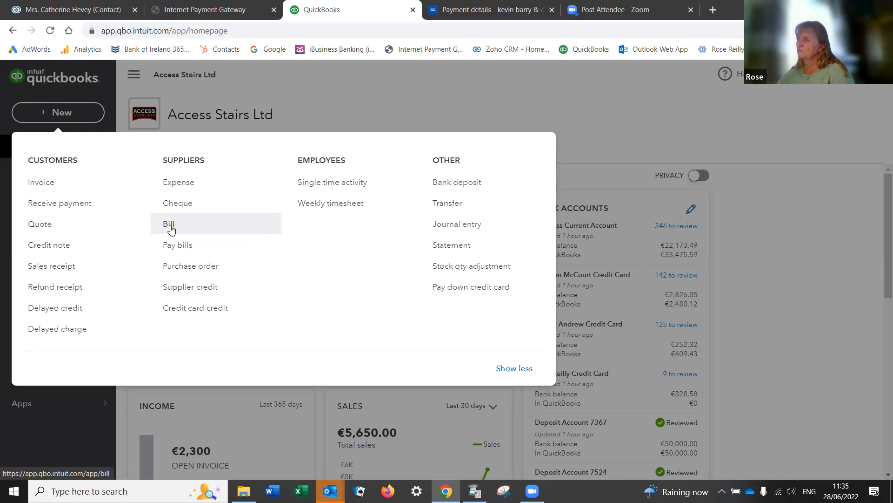
Step: Start a new bill for AB Power Systems Ltd, prefilling a 264.96 Cost of sales line
left_click(170, 225)
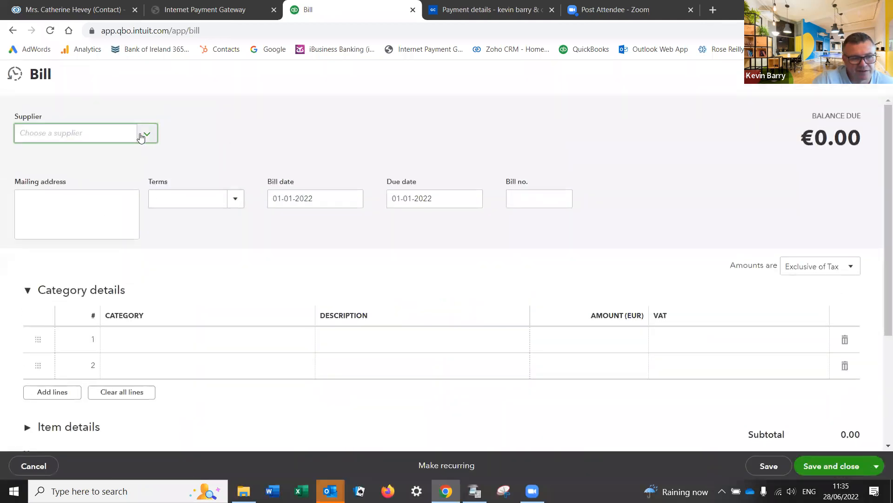
left_click(92, 135)
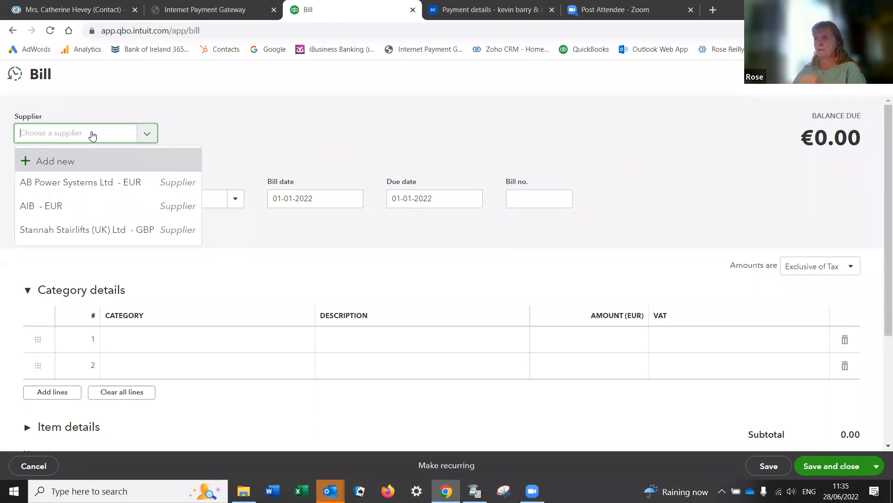
left_click(68, 187)
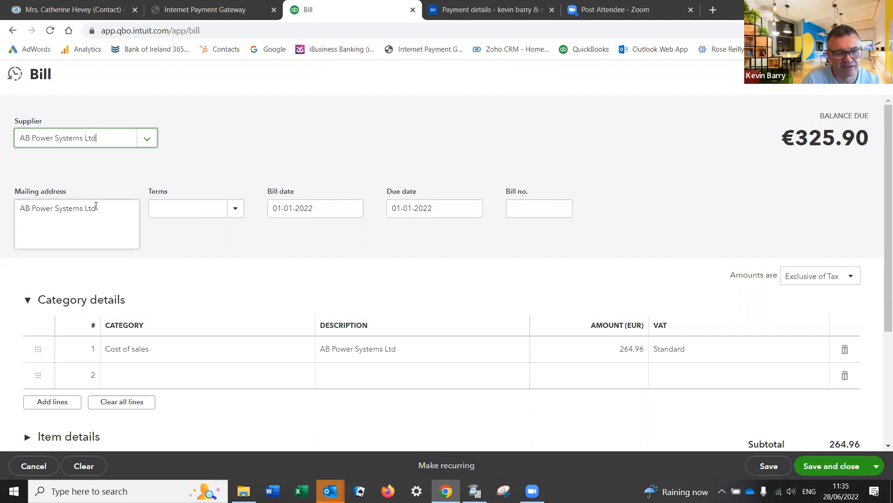
left_click(174, 355)
Step: Replace line 1's Cost of sales category with a new account named 'Owed Jan 1'
left_click_drag(167, 351, 90, 348)
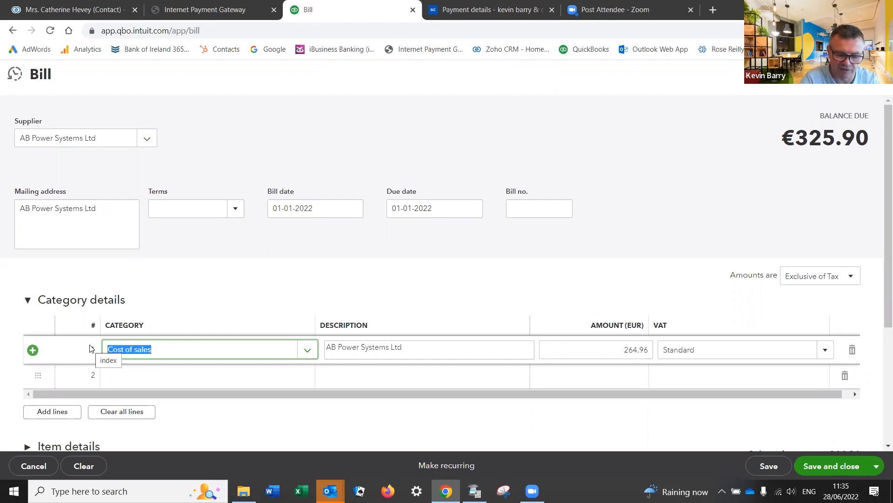
type("J")
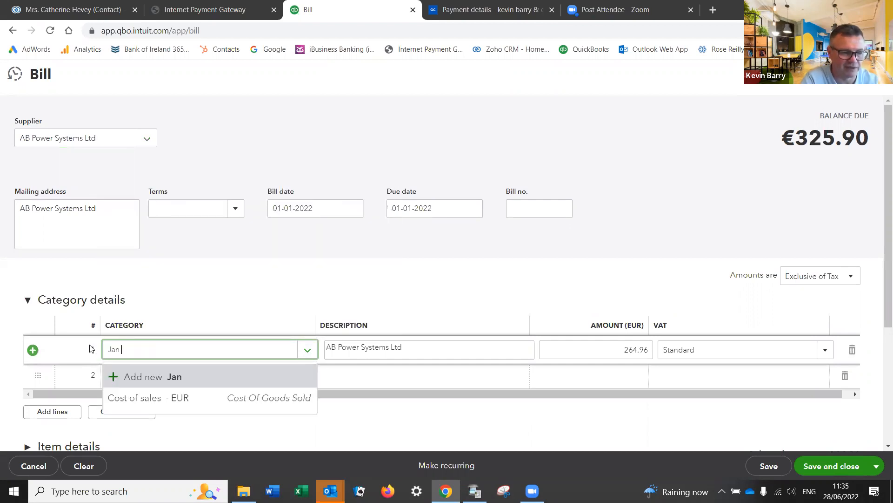
key("BackSpace")
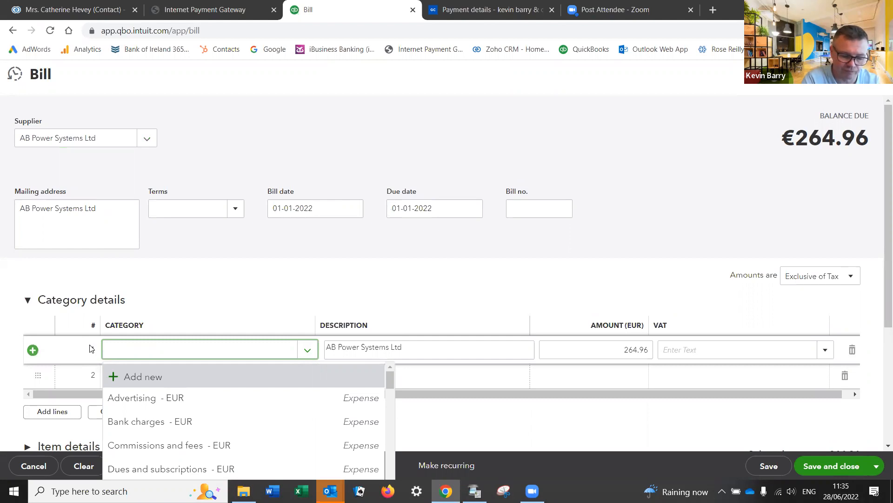
type("Owed Jan 1")
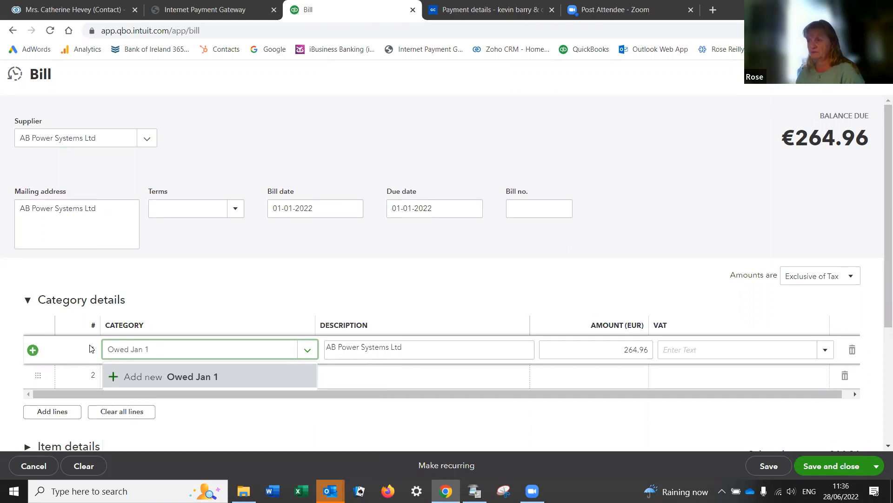
left_click(185, 376)
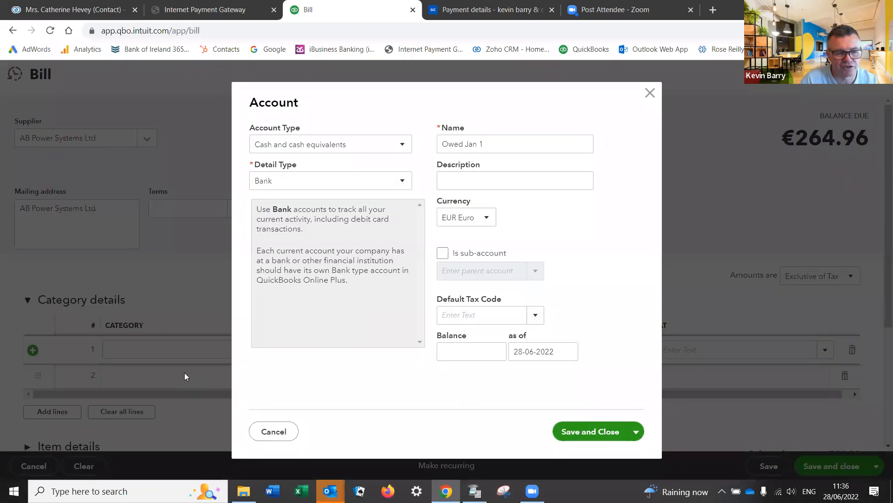
Step: Make Owed Jan 1 an Owner's equity account under parent account Opening Balances
left_click(378, 148)
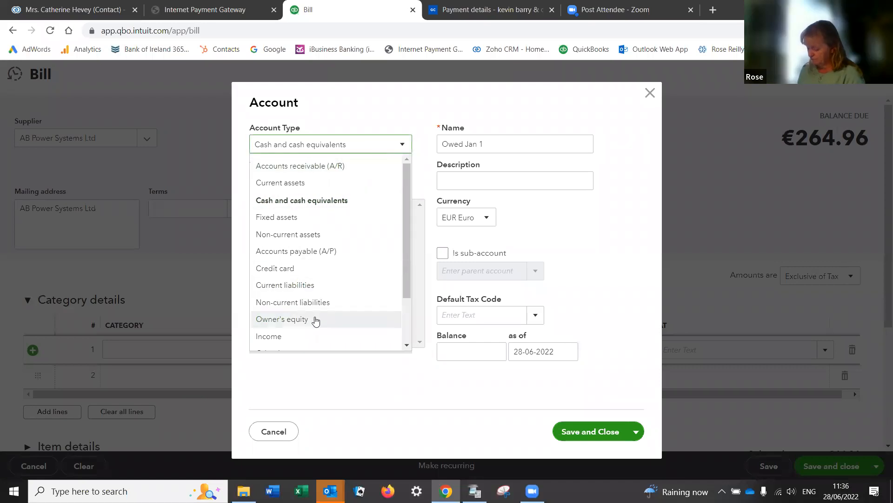
left_click(316, 319)
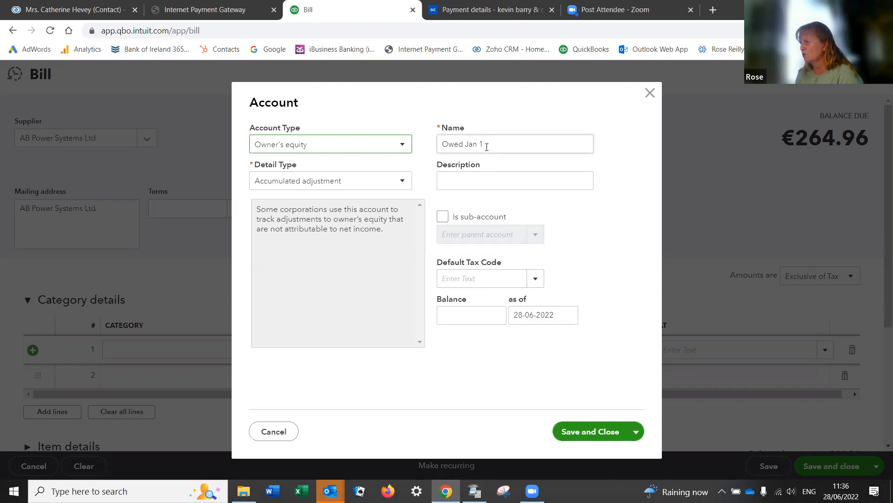
left_click(402, 147)
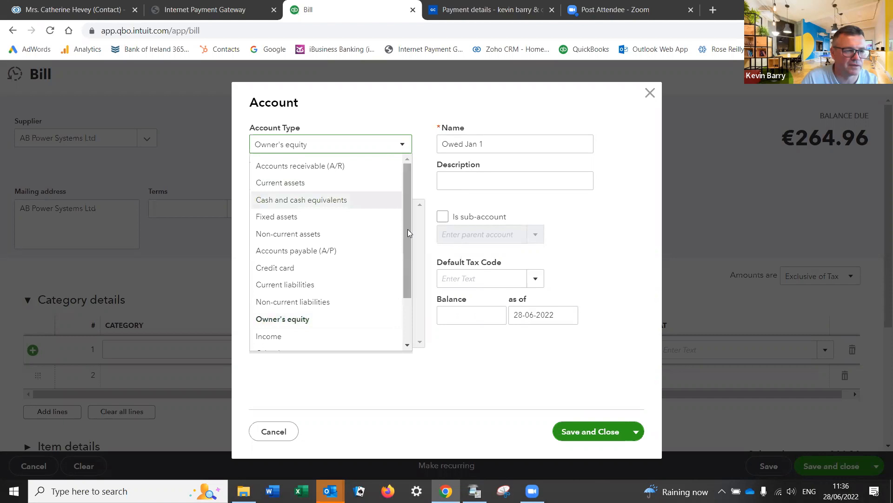
left_click_drag(409, 230, 407, 277)
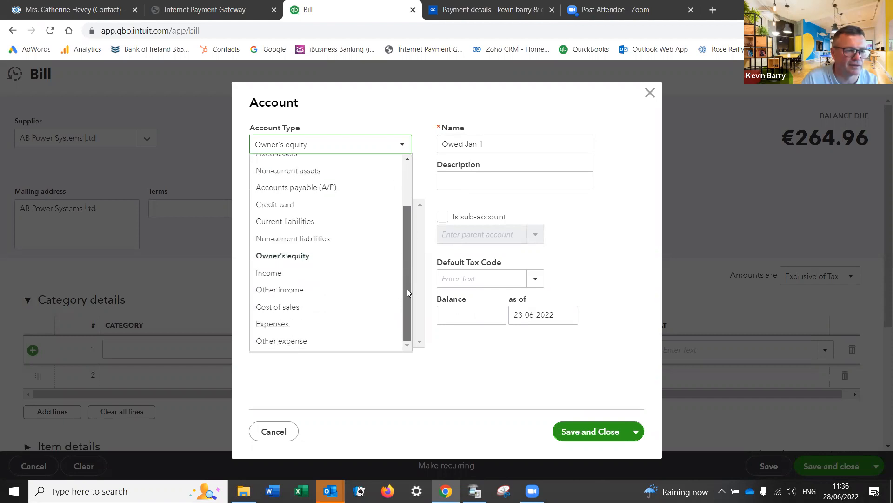
left_click(330, 254)
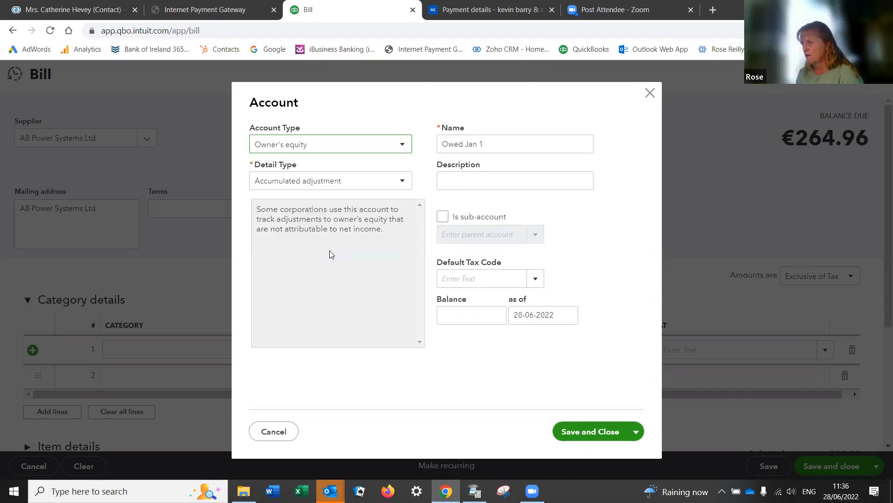
left_click(443, 216)
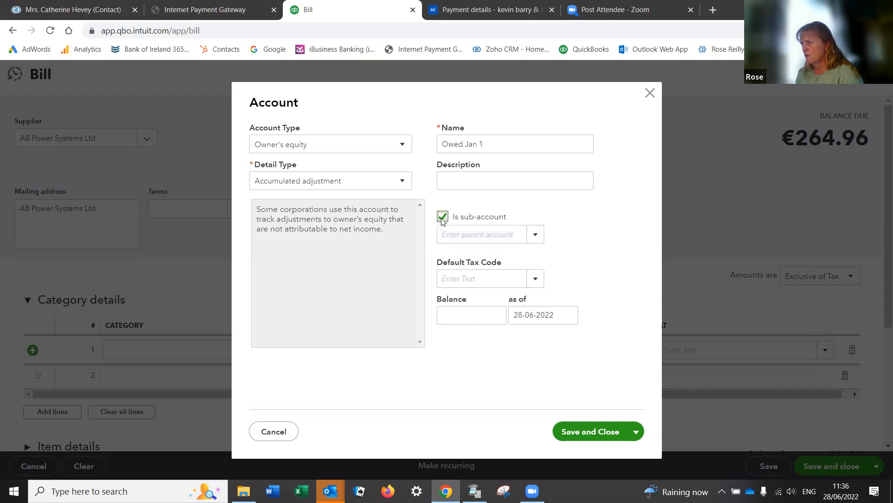
left_click(533, 235)
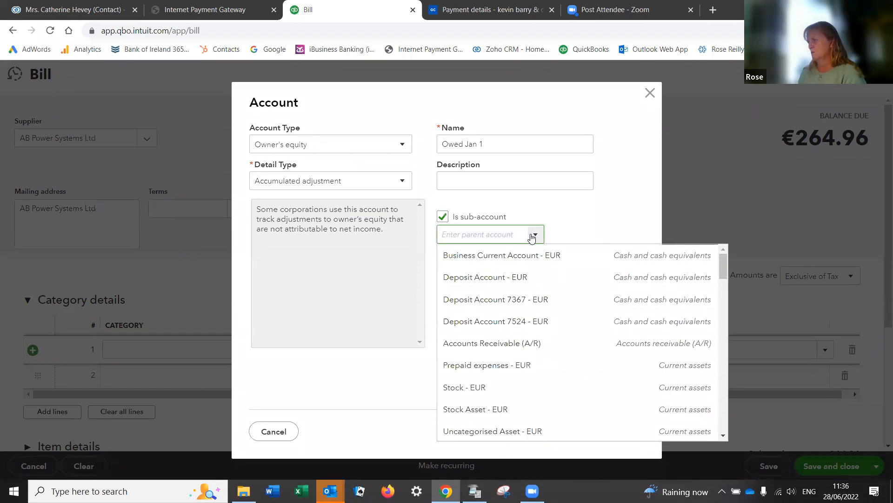
scroll(509, 365, "down", 7)
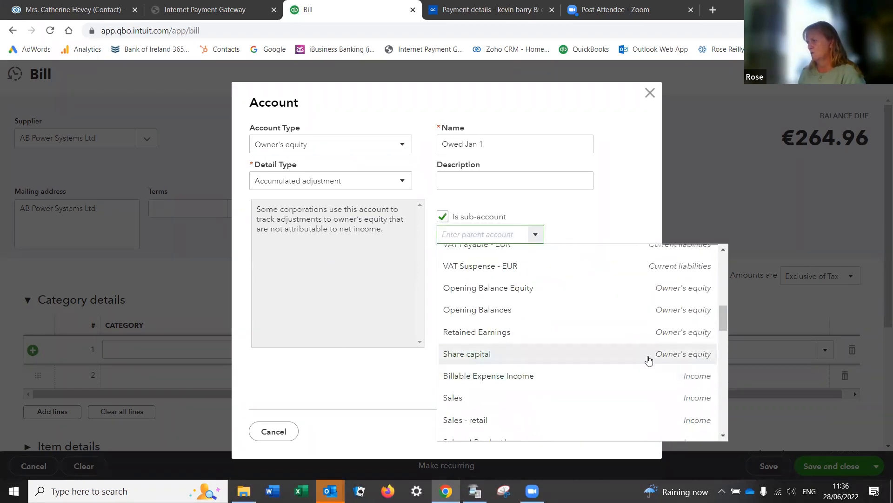
scroll(617, 386, "down", 3)
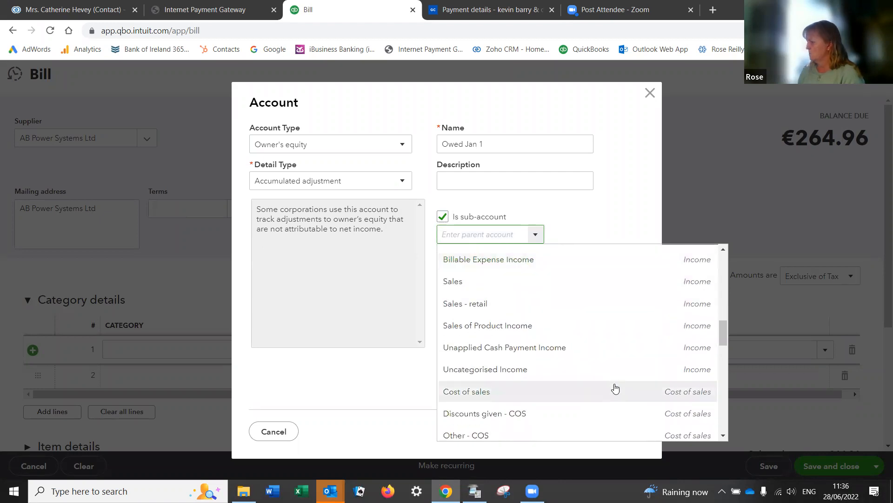
scroll(616, 388, "down", 15)
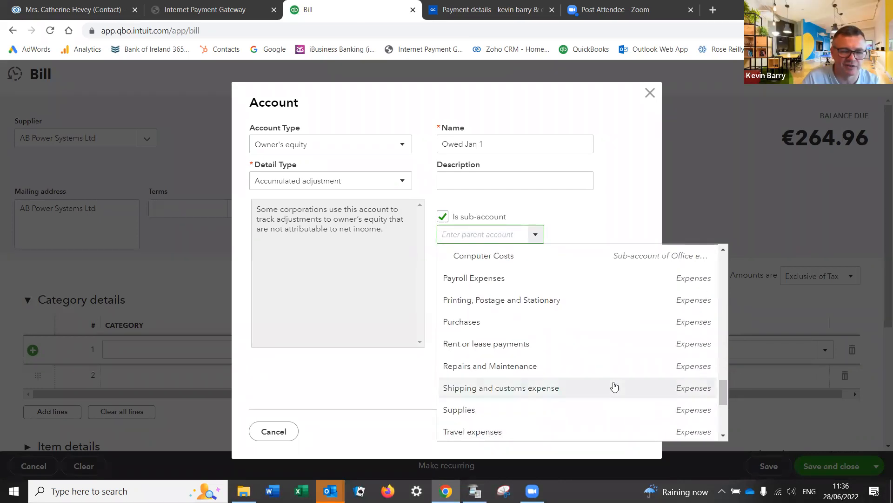
left_click_drag(723, 394, 716, 313)
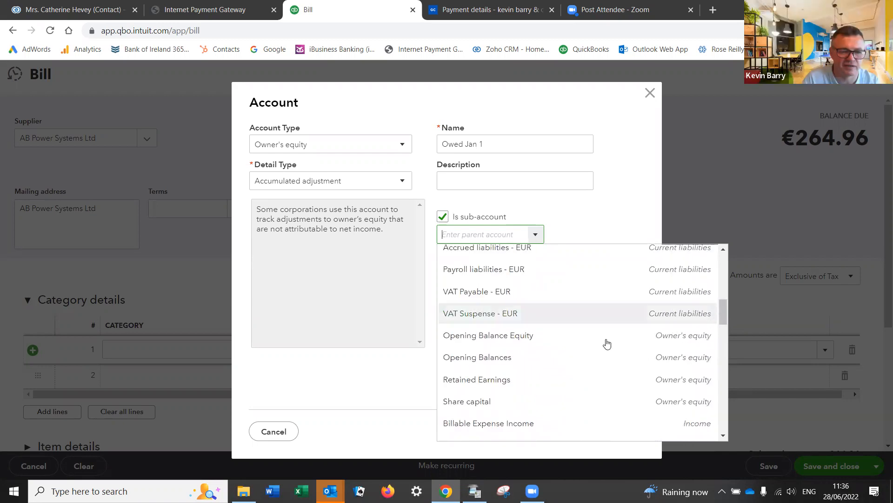
left_click(500, 357)
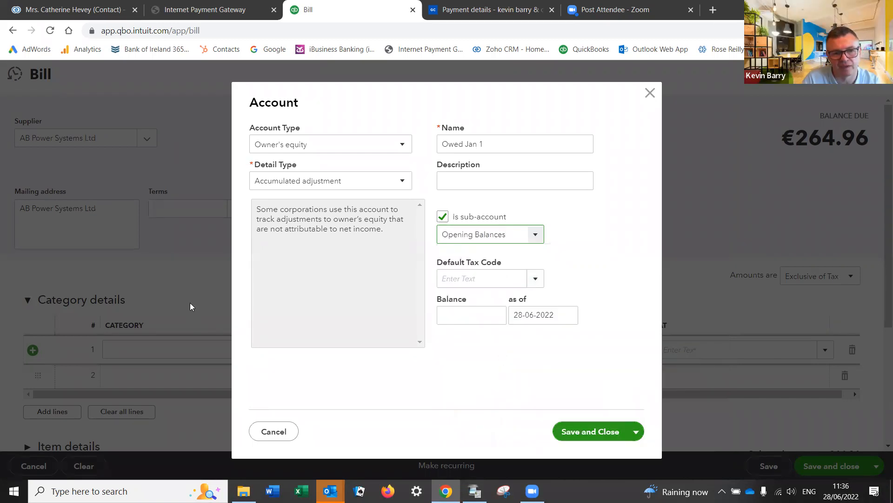
Step: Try saving the Owed Jan 1 account with detail type Opening Balance Equity
left_click(327, 186)
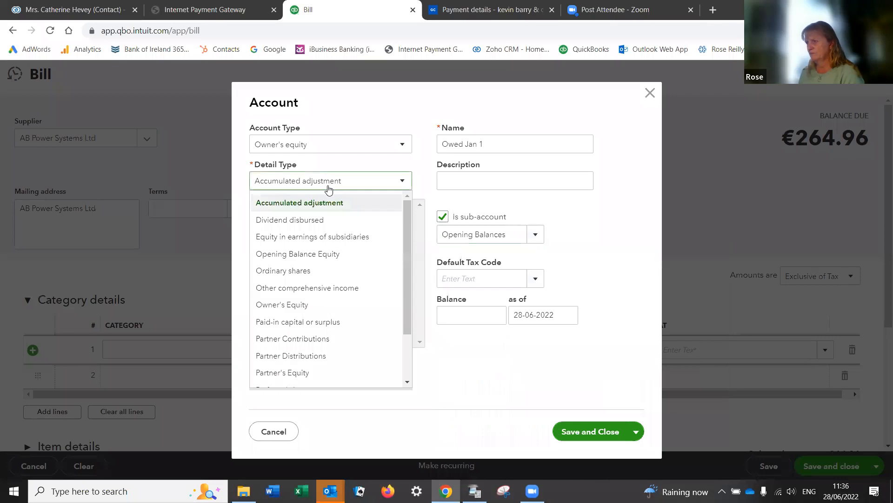
left_click(314, 254)
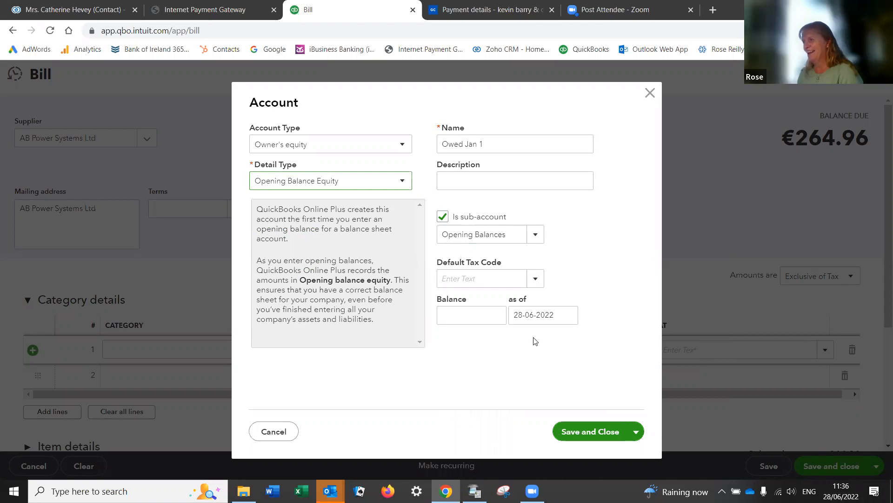
left_click(567, 436)
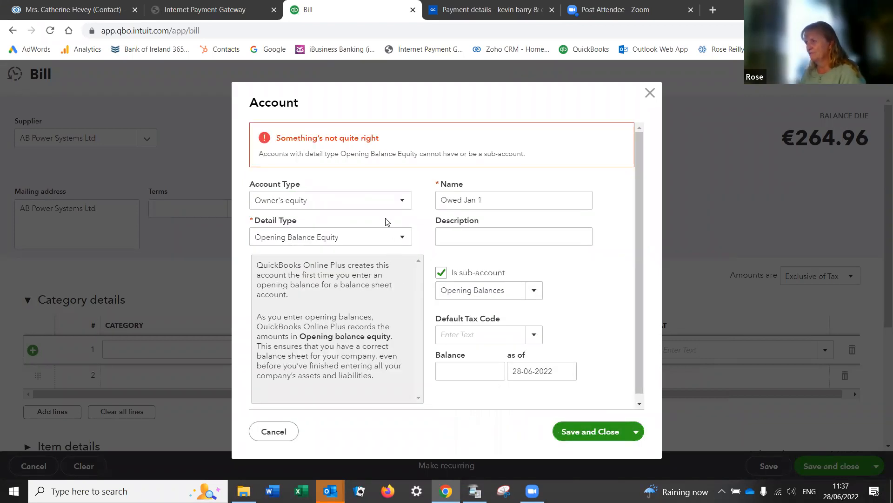
Step: Change Owed Jan 1's detail type to Owner's Equity and save the account
left_click(404, 248)
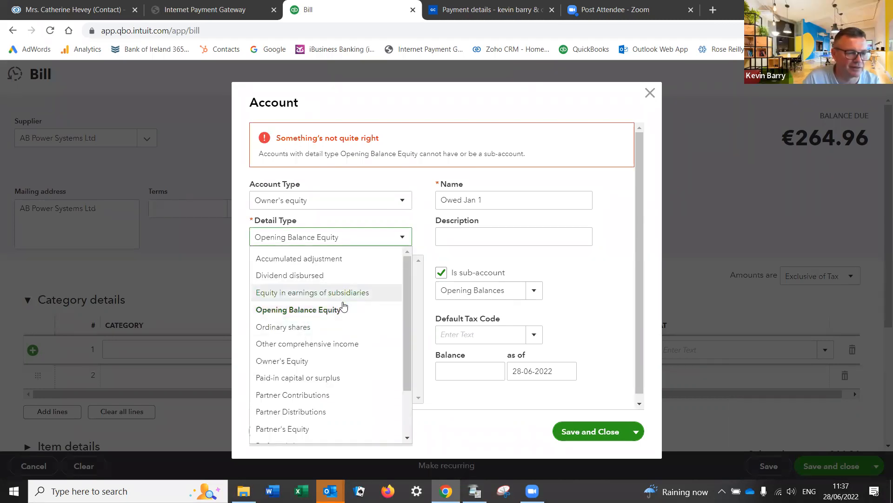
left_click(346, 213)
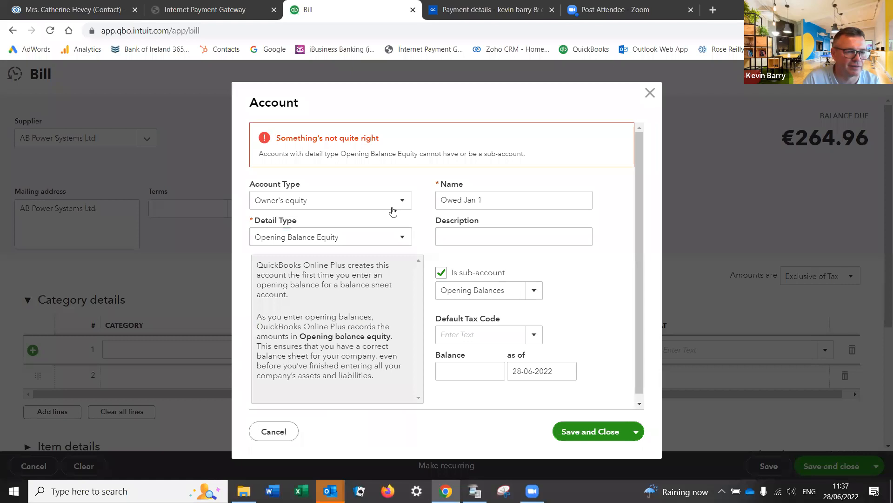
left_click(390, 239)
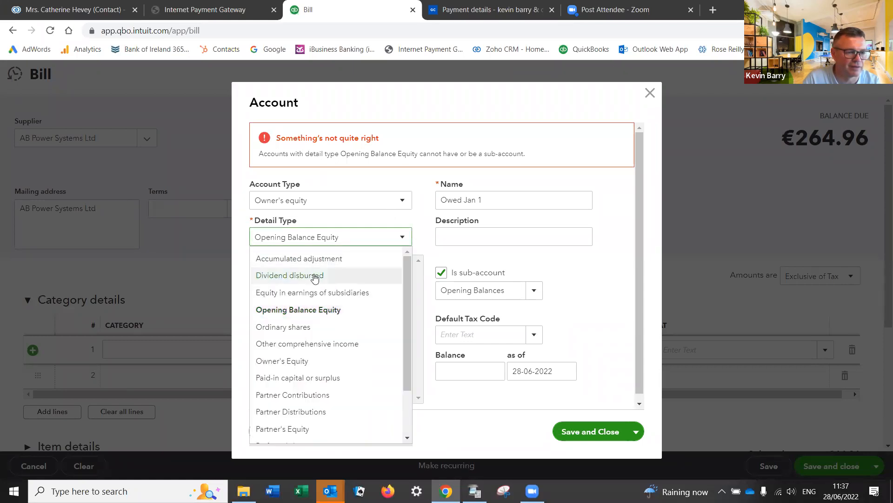
left_click(287, 361)
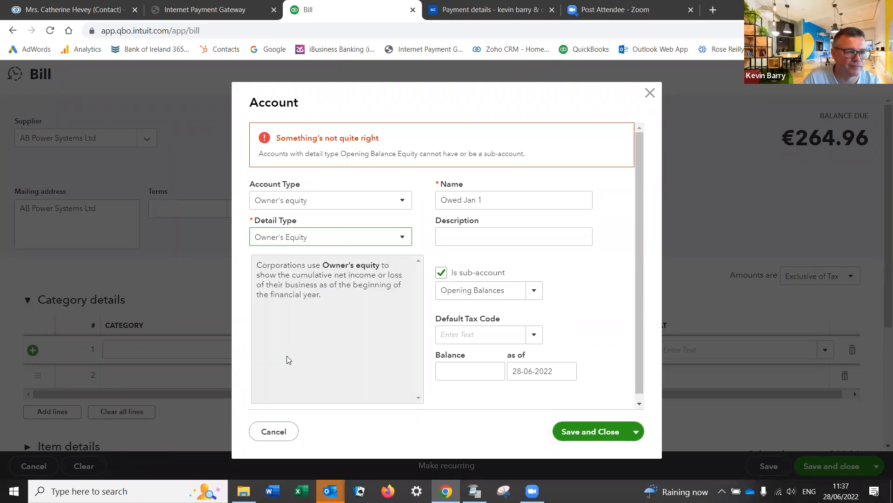
left_click(555, 430)
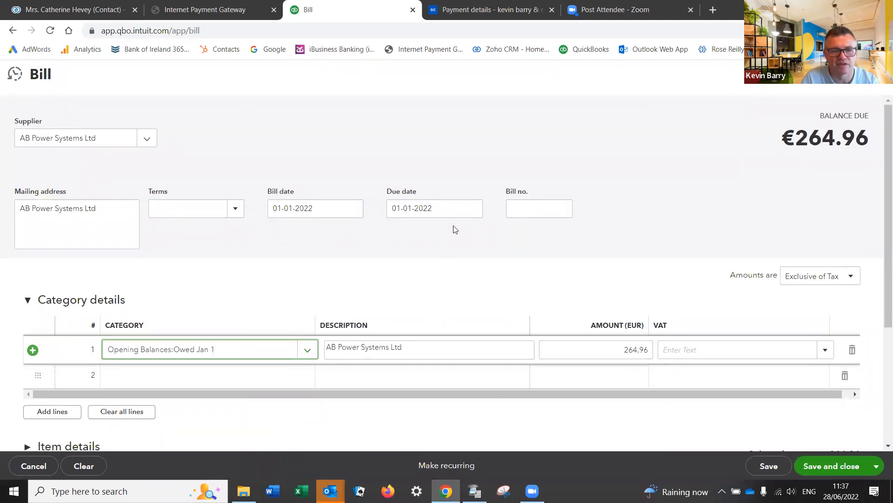
Step: Mark the bill out of scope of tax, set line 1 to 772.93, and save it
left_click(809, 278)
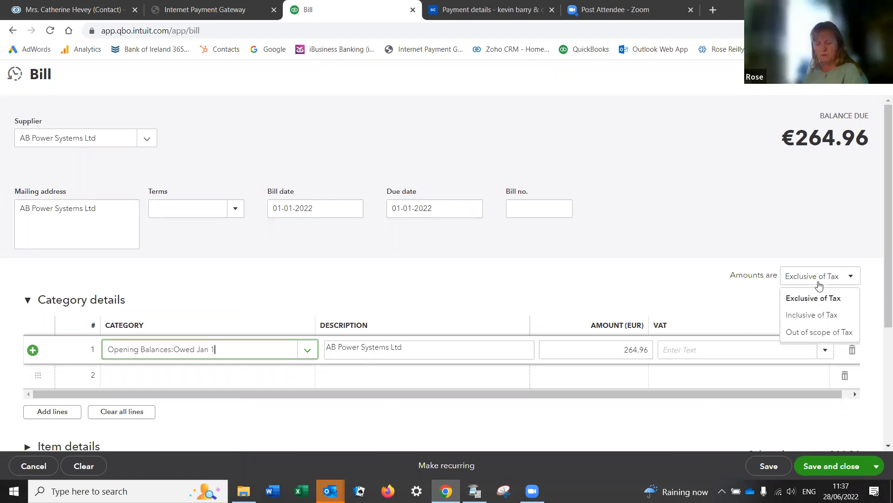
left_click(808, 332)
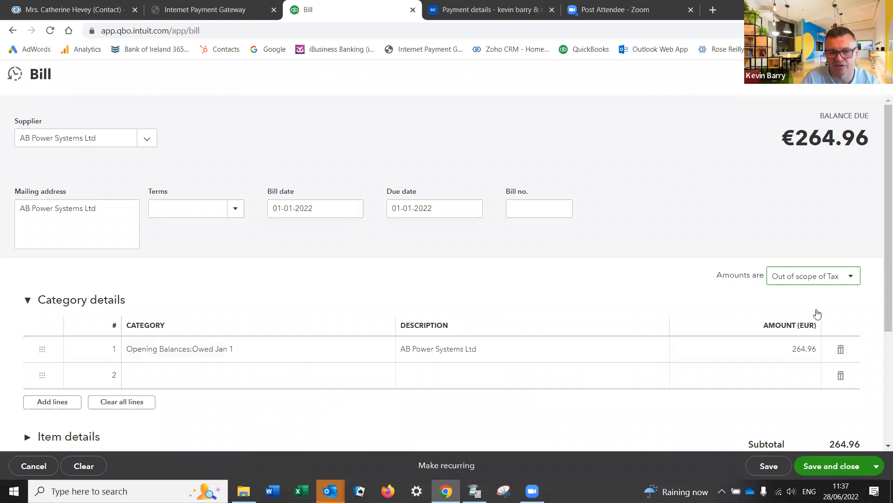
left_click(783, 352)
type("7")
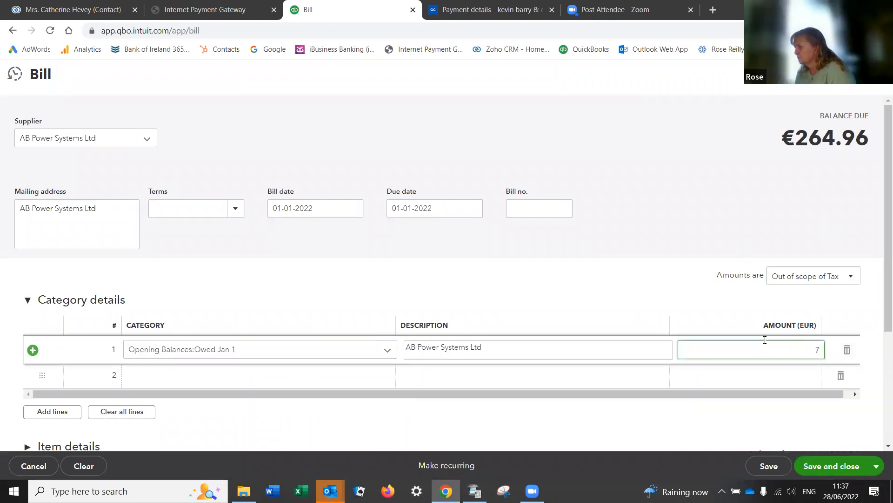
type("72.93")
key("Tab")
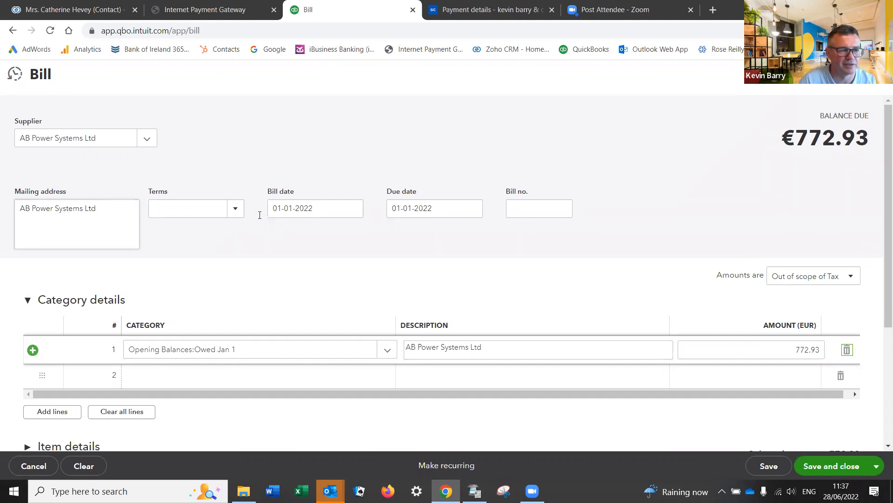
left_click(840, 466)
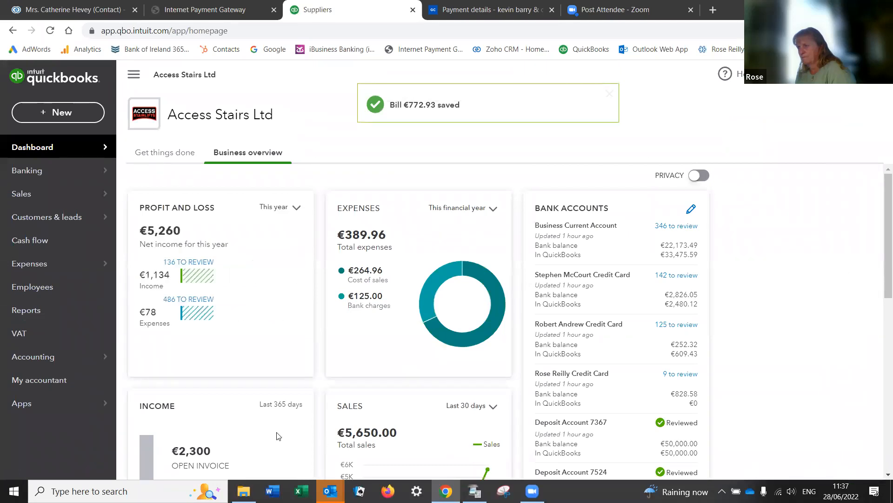
left_click(21, 316)
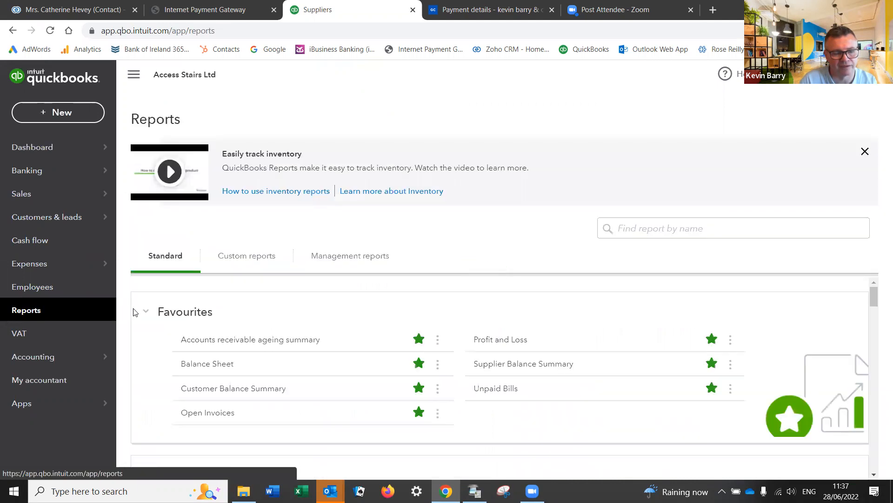
Step: Open the Unpaid Bills report listing the 772.93 and 325.90 AB Power Systems bills
left_click(496, 389)
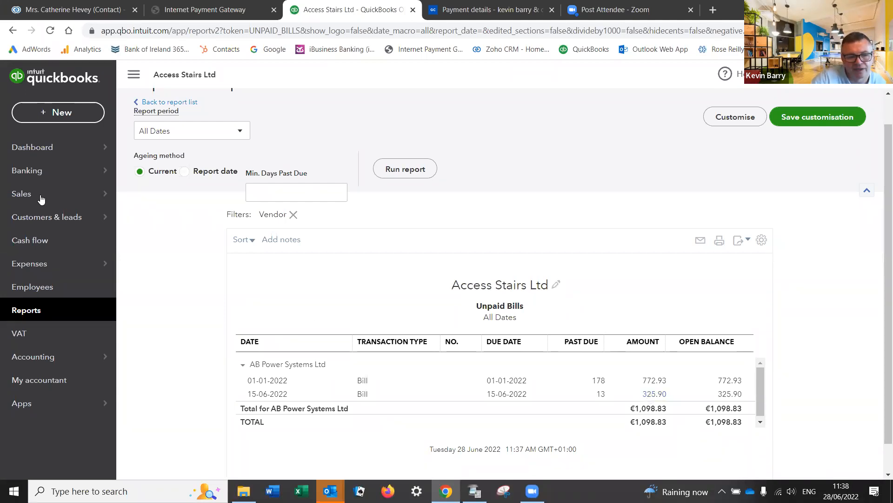
mouse_move(32, 173)
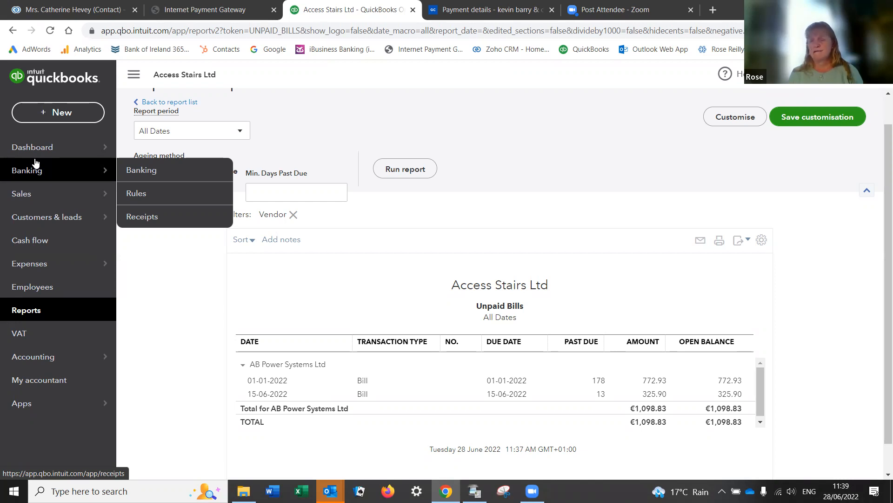
Step: In Pay Bills, apply a 500.00 payment to the 01-01-2022 AB Power Systems bill
left_click(69, 111)
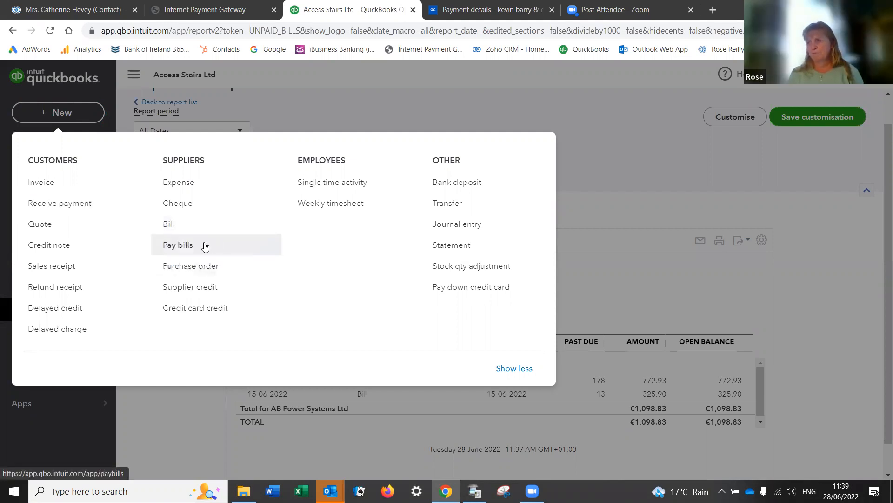
left_click(178, 245)
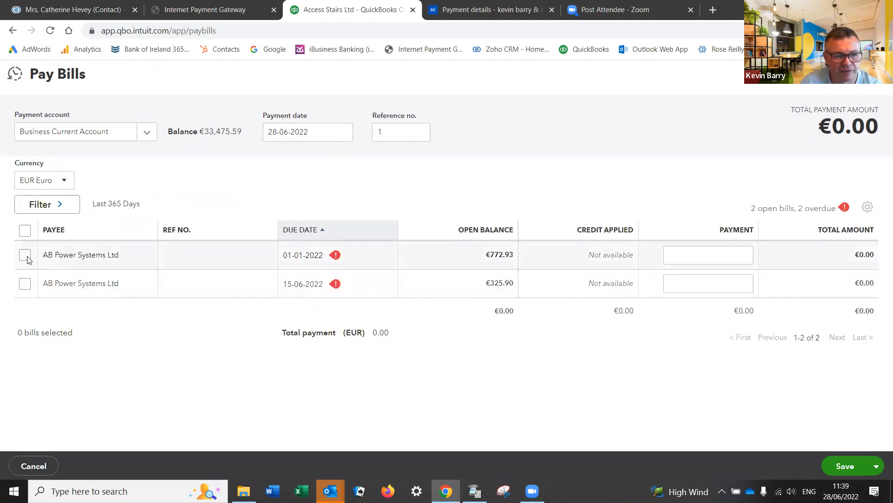
left_click(689, 257)
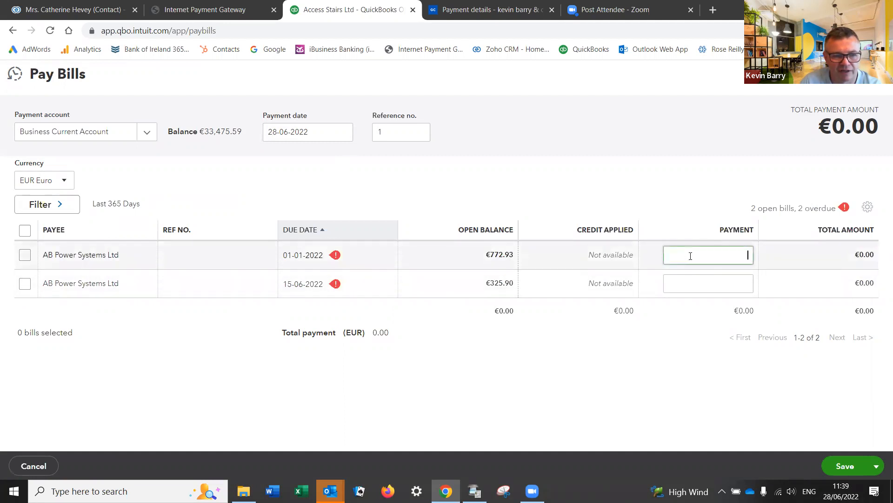
left_click(27, 254)
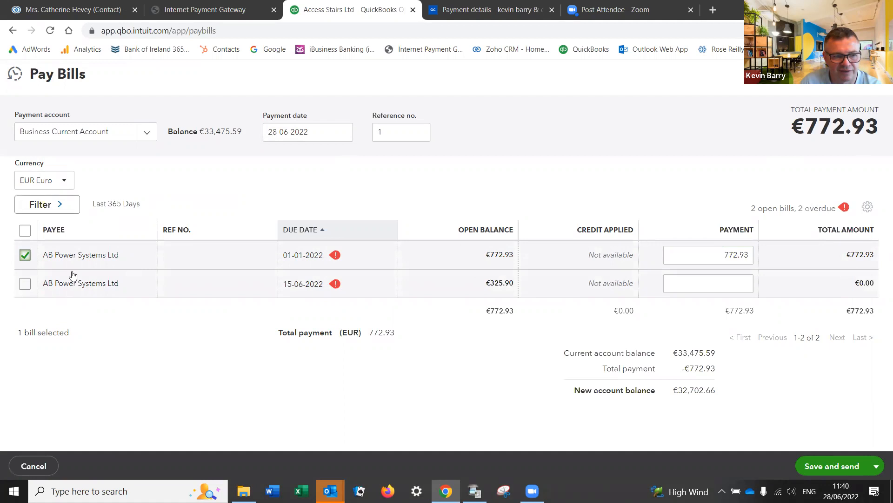
left_click_drag(712, 256, 785, 260)
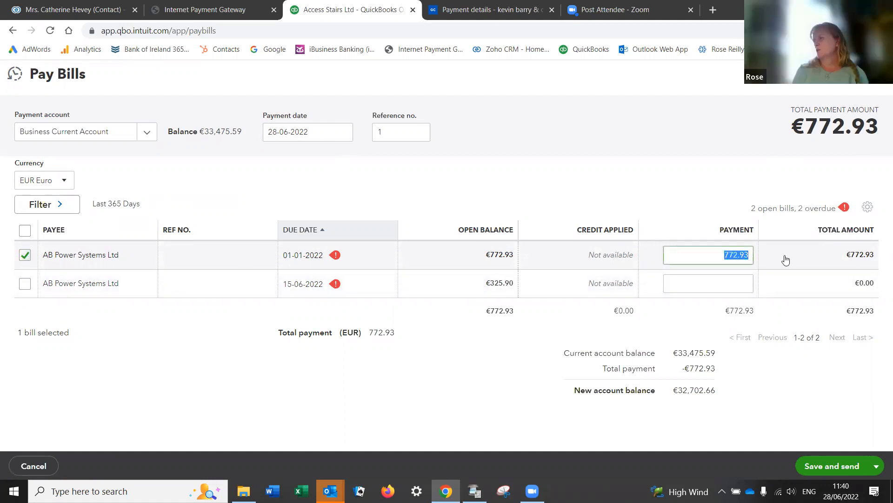
type("500")
key("Tab")
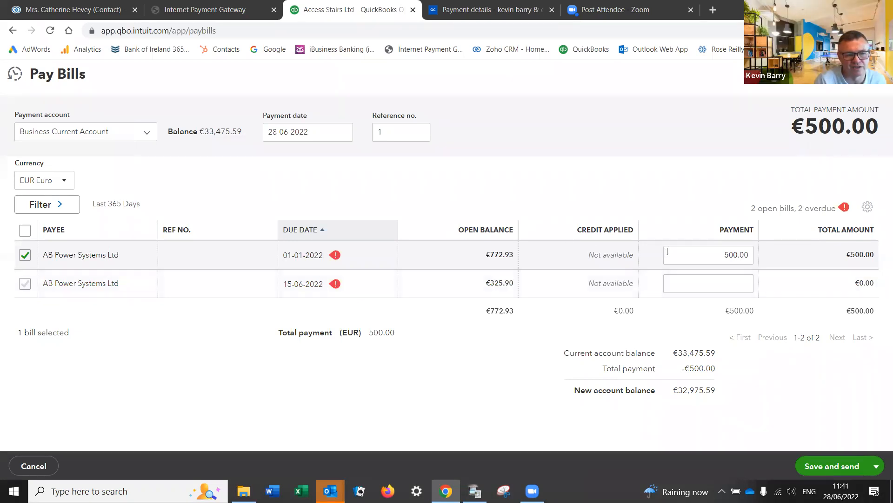
Step: Change the payment amount to 309.17 and the payment date to 05-01-2022
left_click(724, 253)
type("309.17")
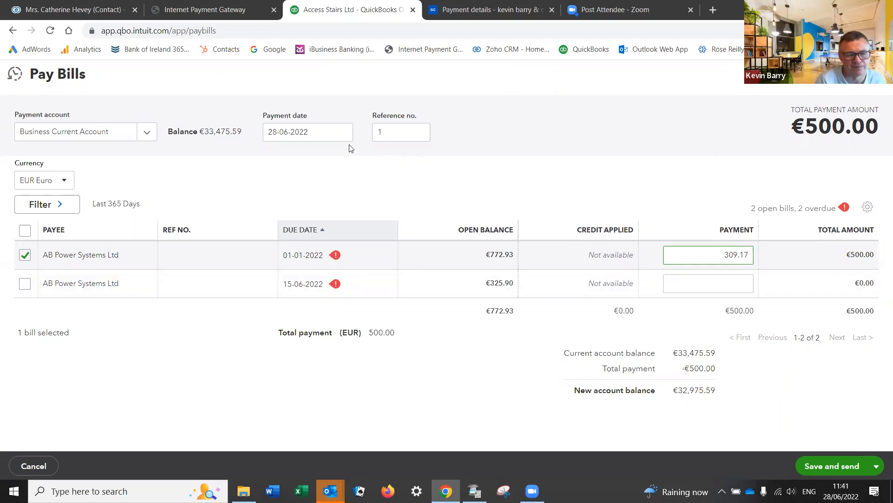
left_click(316, 131)
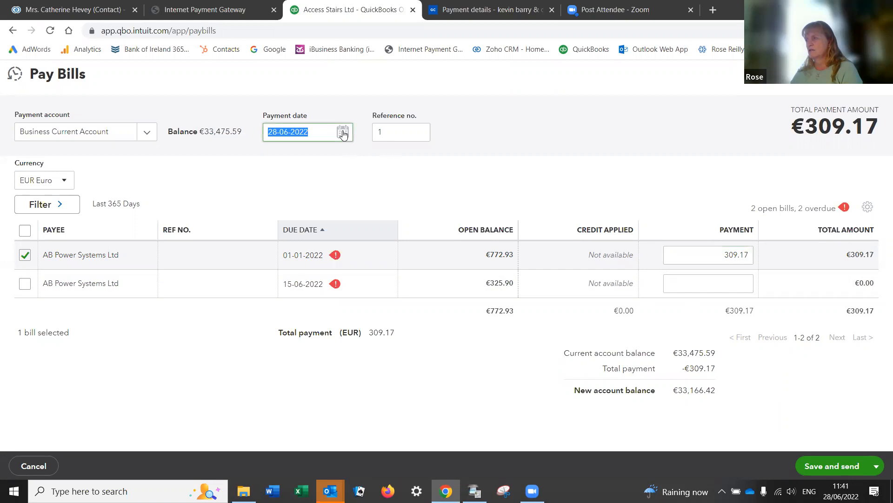
left_click(343, 132)
left_click(276, 162)
left_click(276, 163)
left_click(276, 163)
left_click(276, 162)
left_click(276, 163)
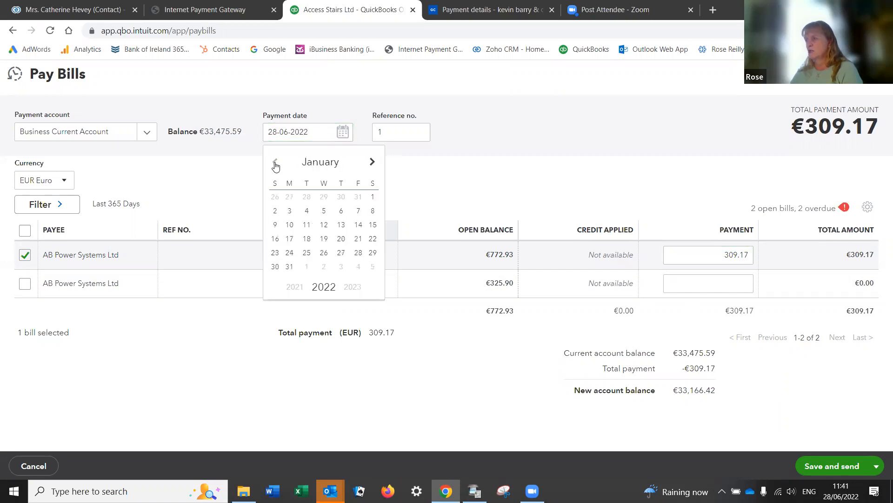
left_click(325, 215)
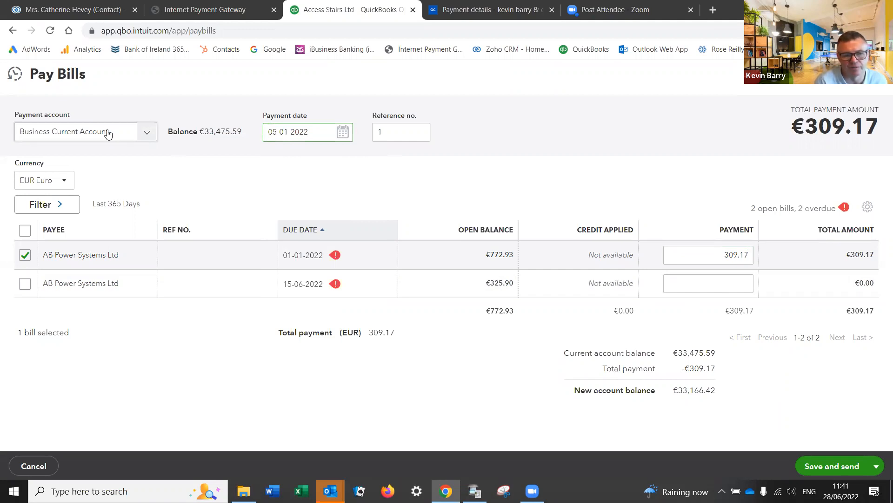
Step: Set the reference number to EFT and save and close the bill payment
double_click(383, 132)
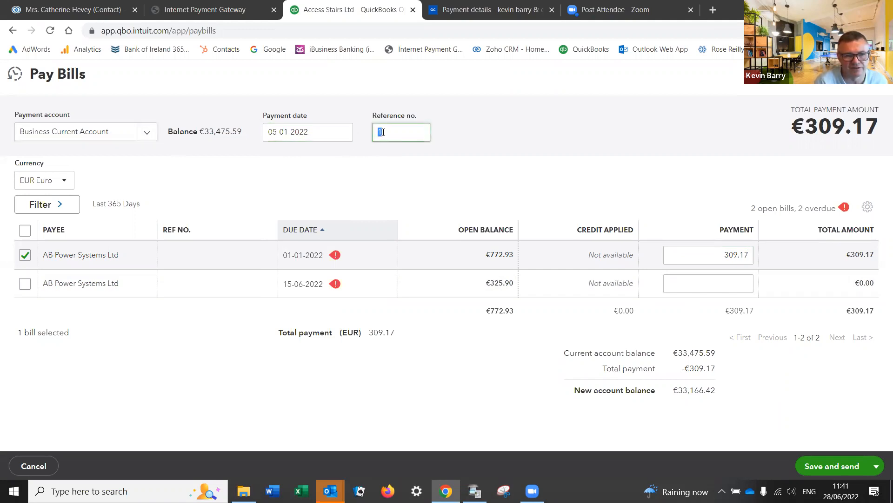
type("EFT")
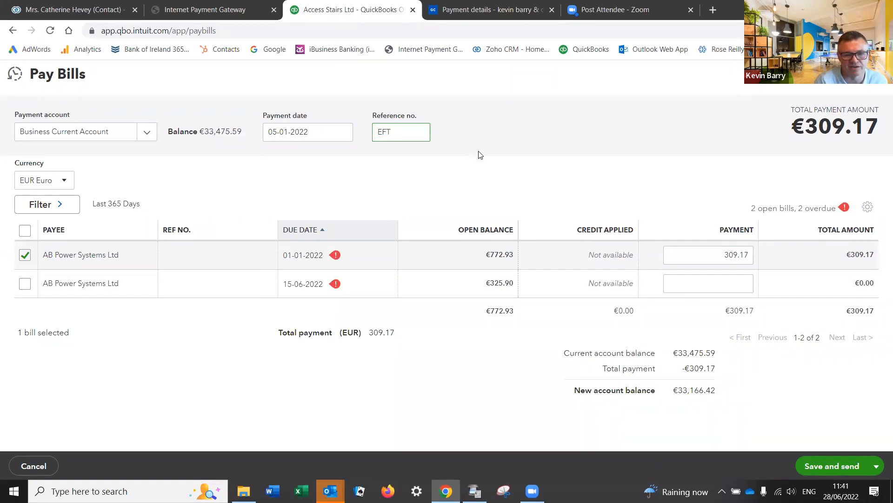
left_click(877, 466)
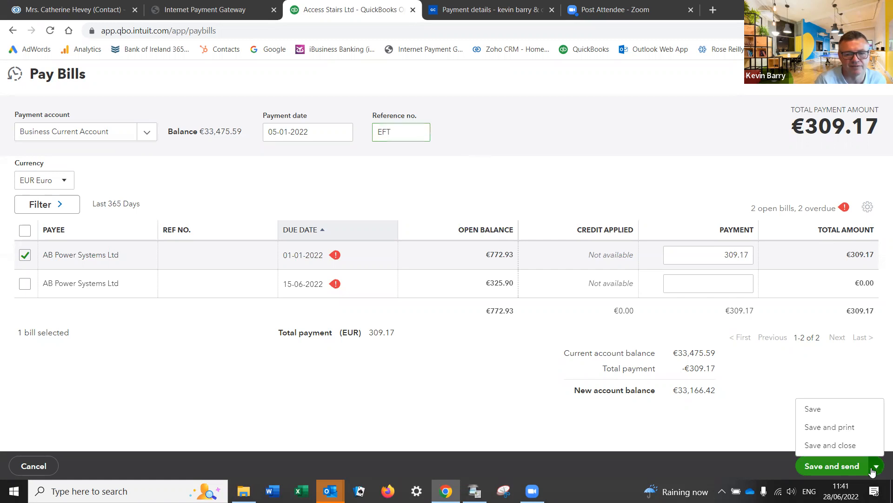
left_click(827, 443)
left_click(826, 466)
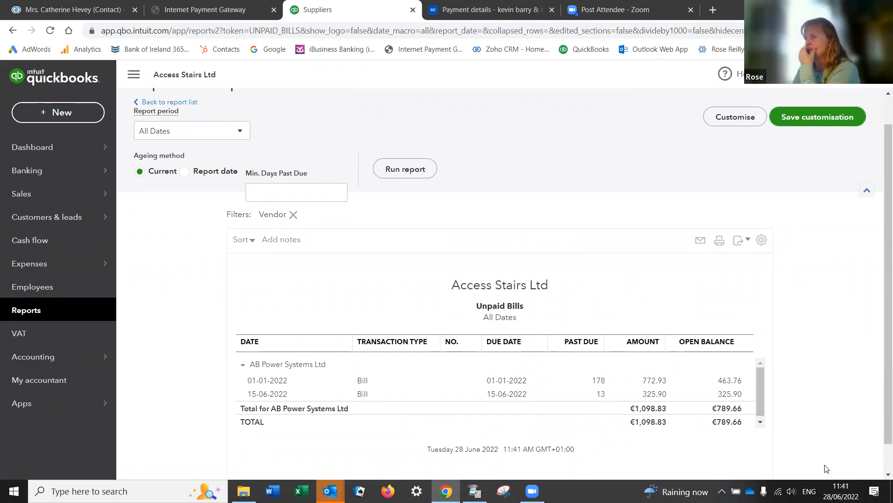
Step: From the Dashboard, open the Business Current Account's 346 transactions to review
left_click(31, 152)
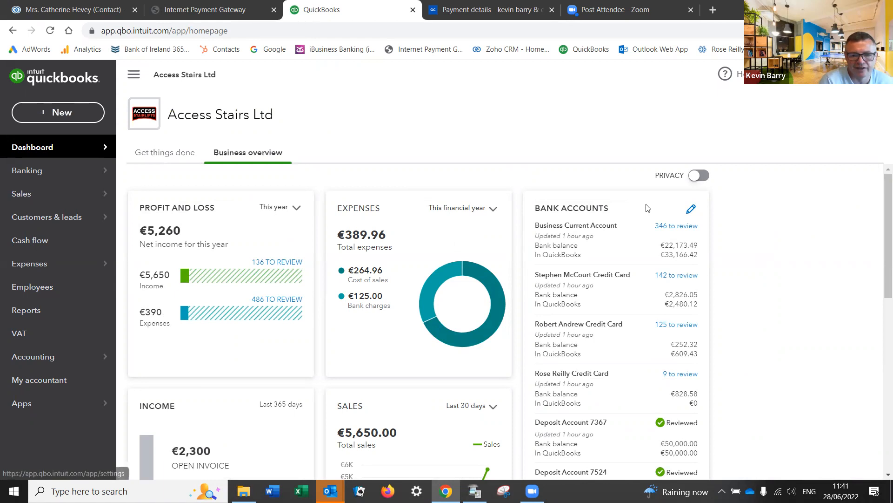
left_click(682, 230)
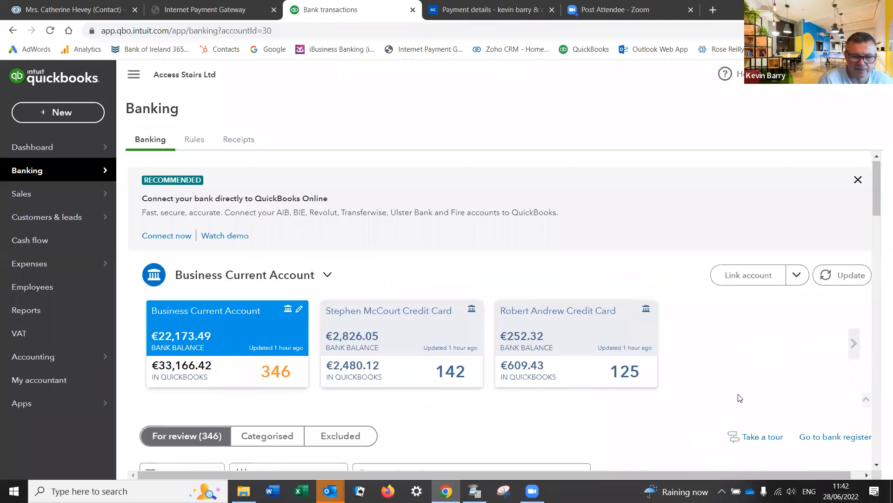
Step: On the last review page, match the €309.17 AB Power Systems bank line to the EFT payment
scroll(742, 395, "down", 4)
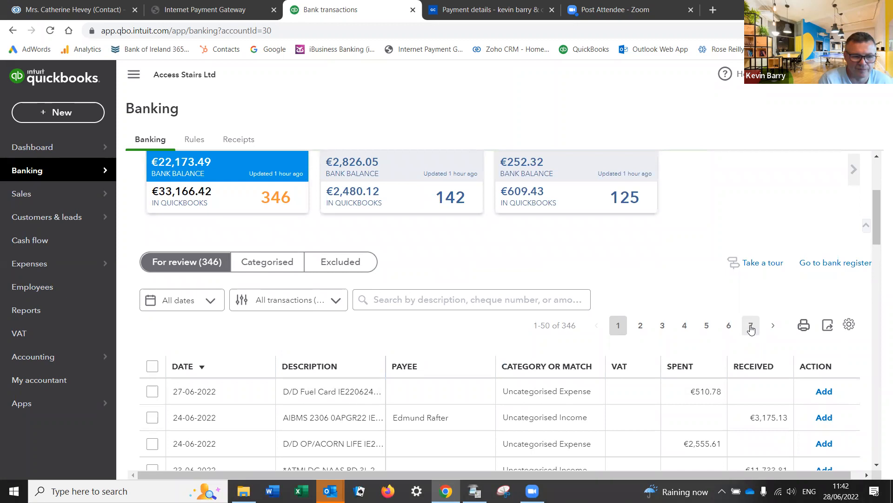
left_click(751, 326)
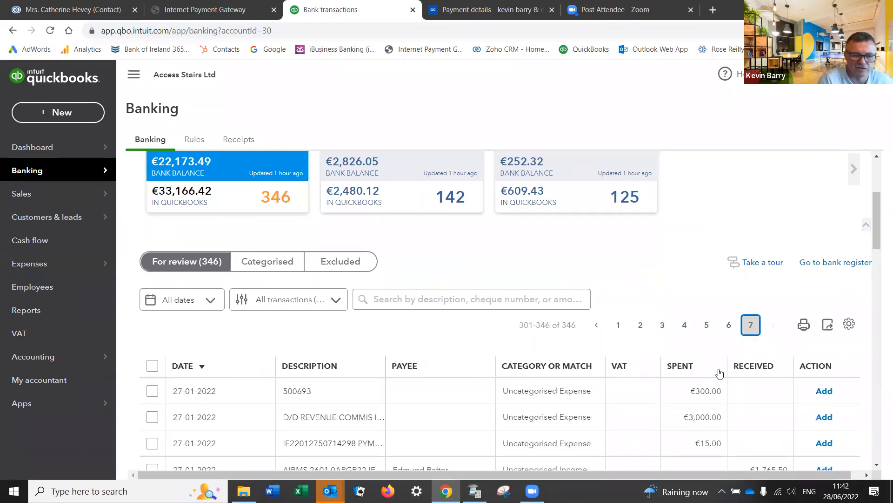
scroll(597, 391, "down", 10)
scroll(597, 392, "down", 15)
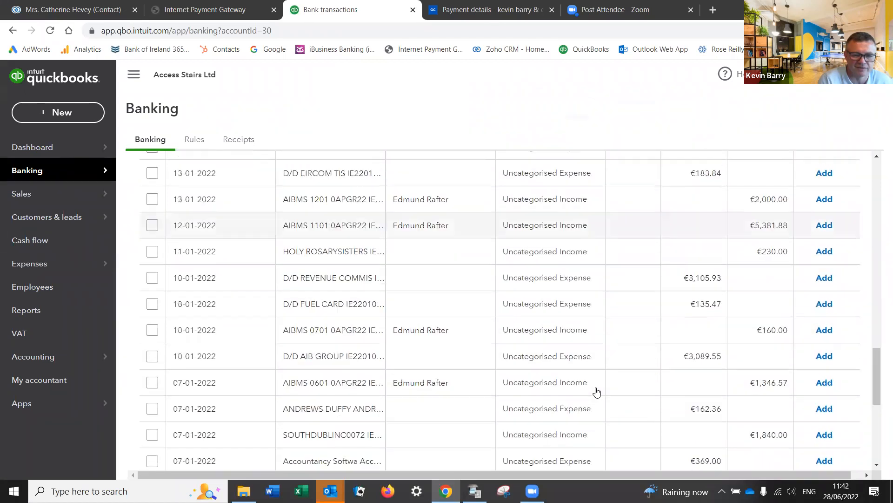
scroll(597, 392, "down", 3)
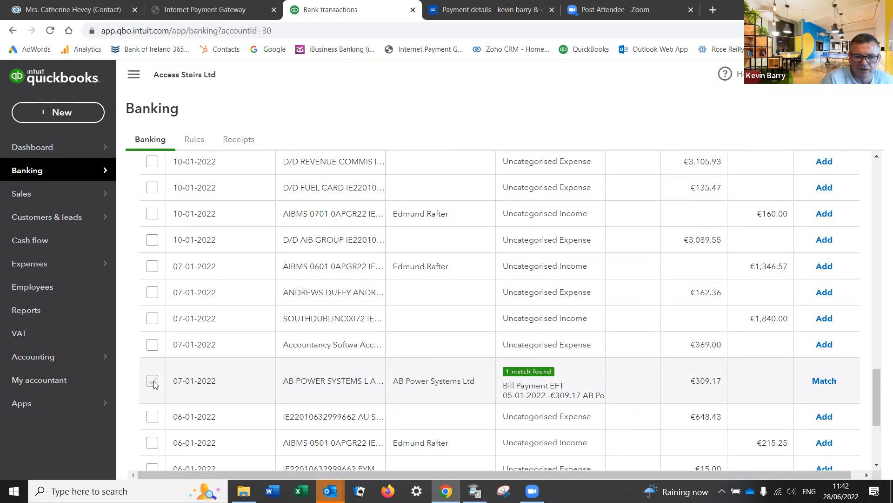
left_click(824, 382)
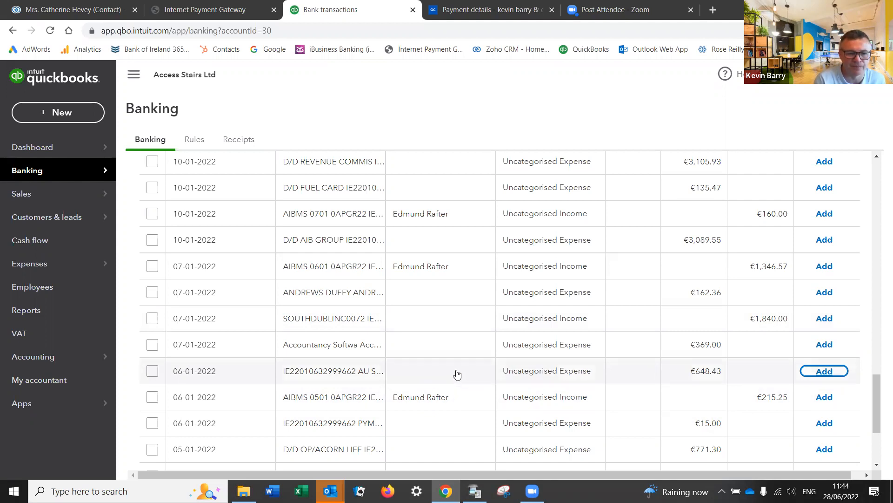
left_click(325, 293)
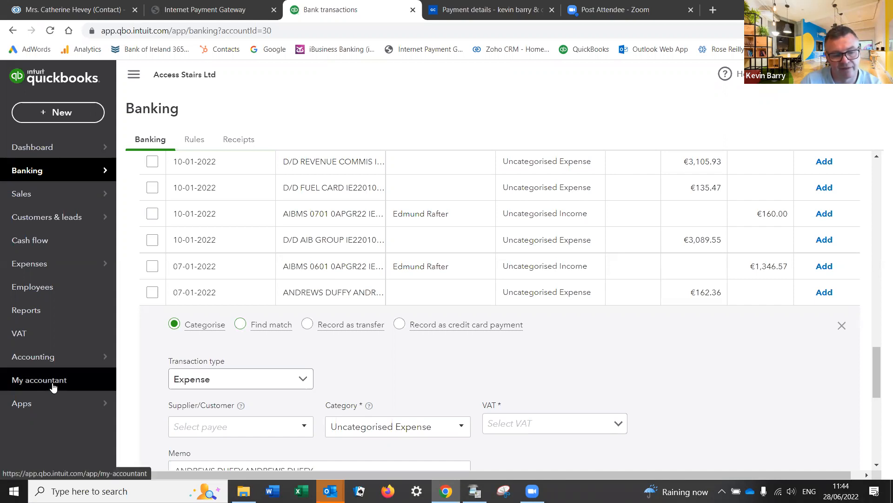
left_click(36, 386)
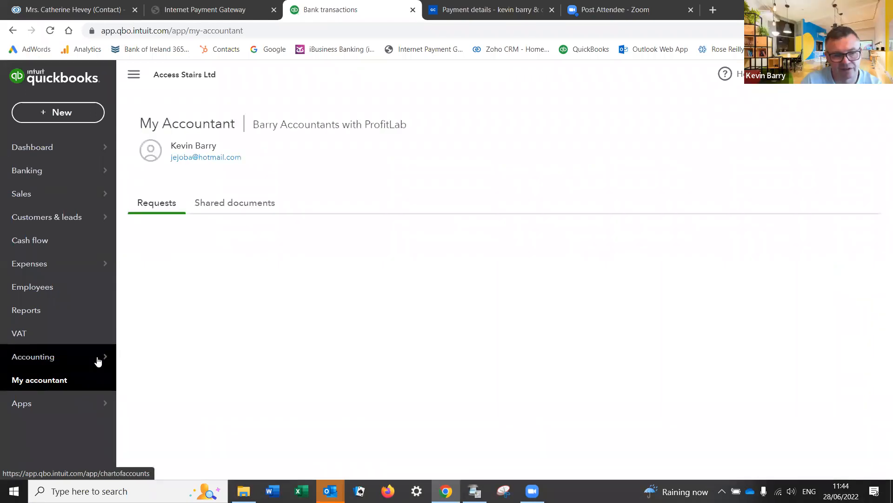
left_click(245, 215)
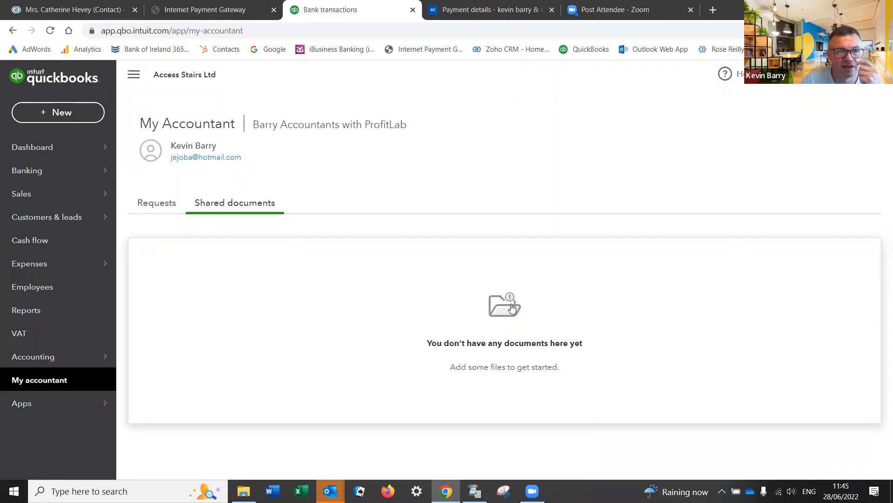
mouse_move(446, 491)
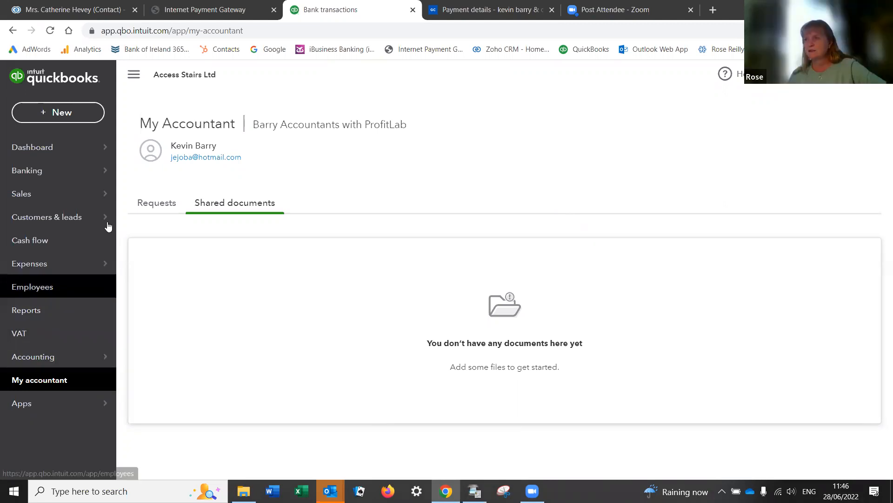
mouse_move(47, 197)
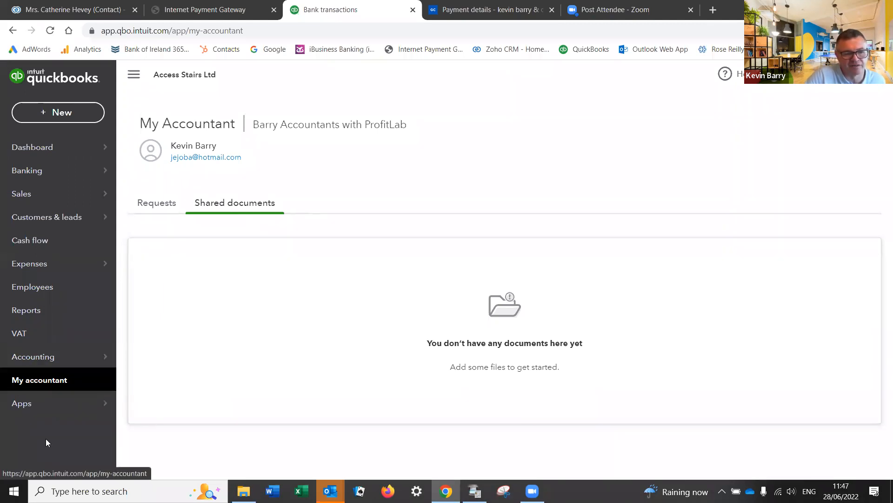
left_click(41, 357)
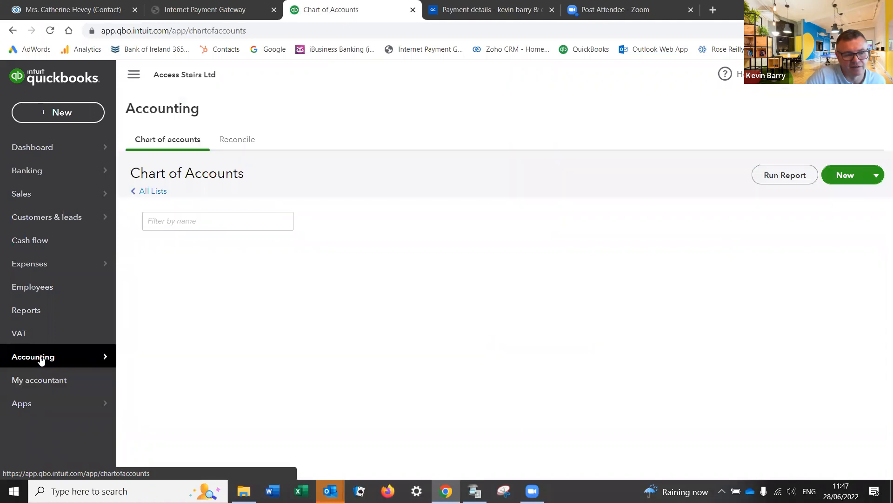
left_click(41, 381)
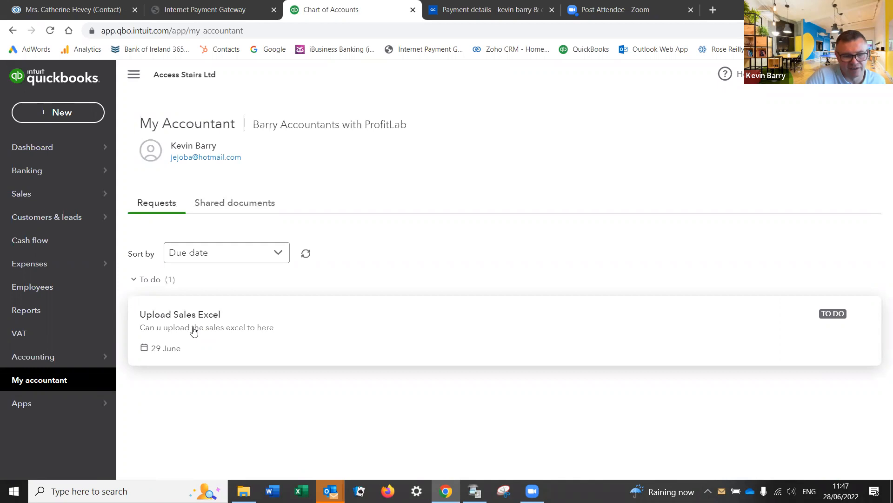
left_click(255, 206)
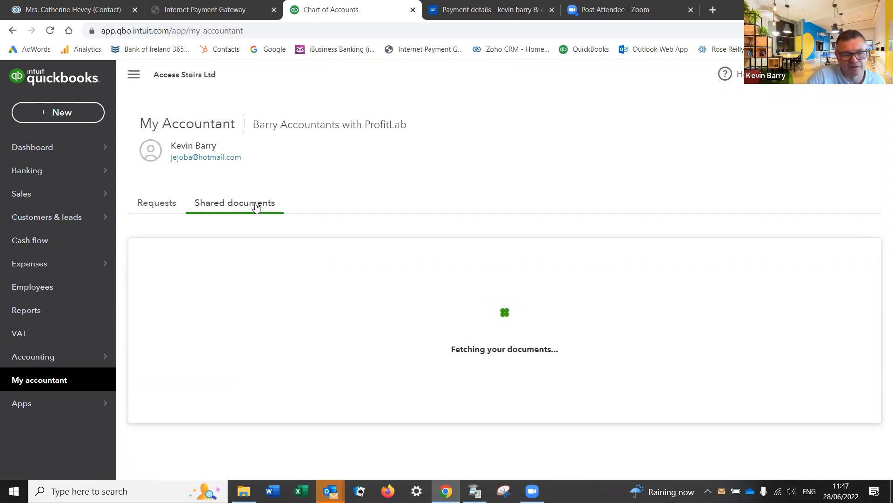